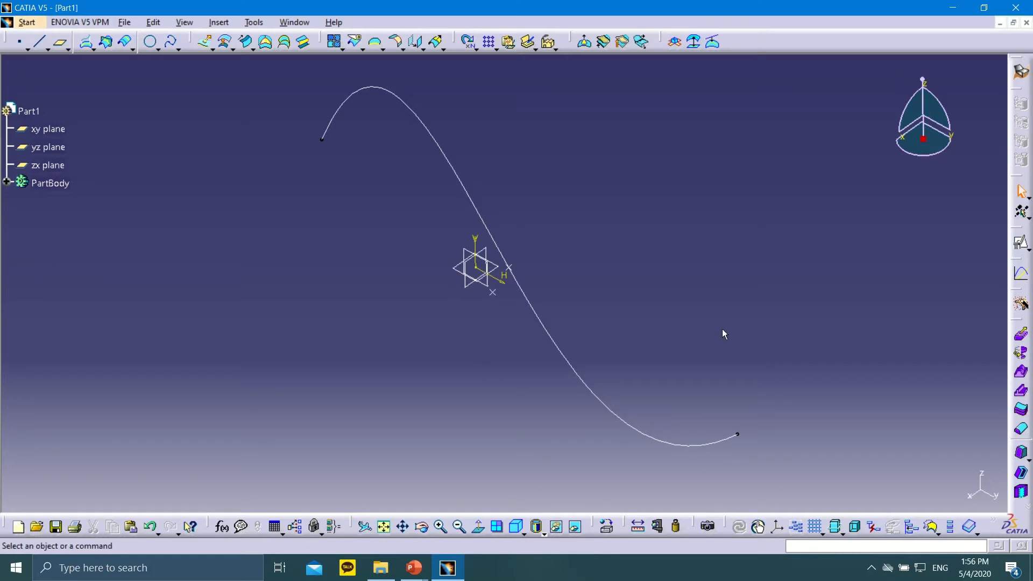
Step: Create a reference point by coordinates at X, Y and Z = 200 mm from the default origin
click(19, 42)
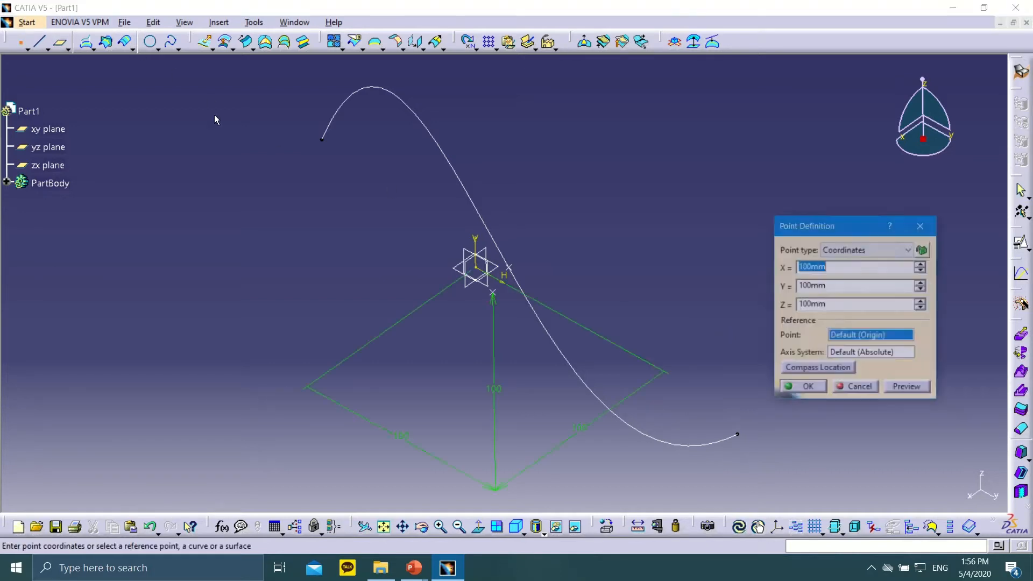
text(200)
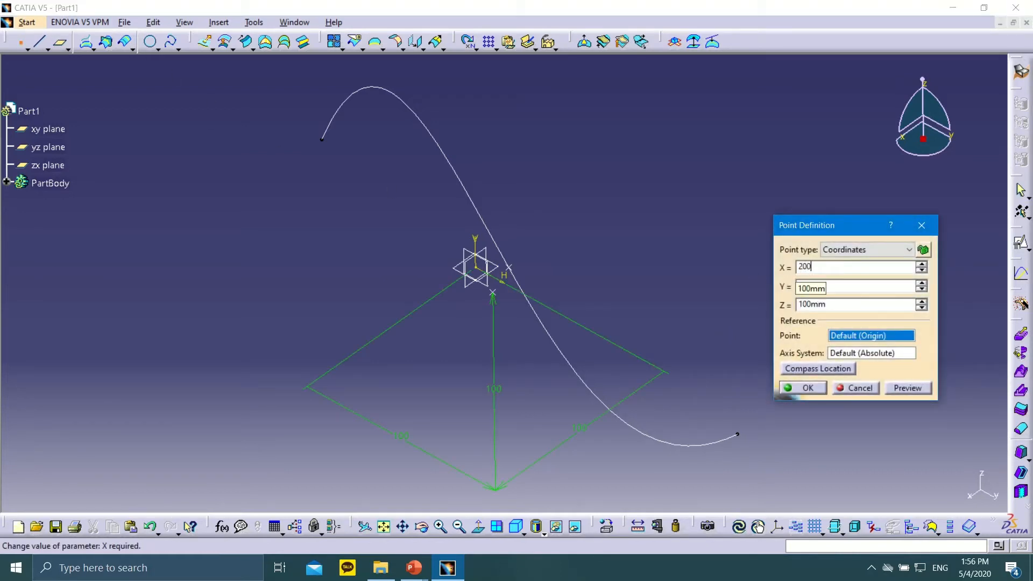
click(848, 285)
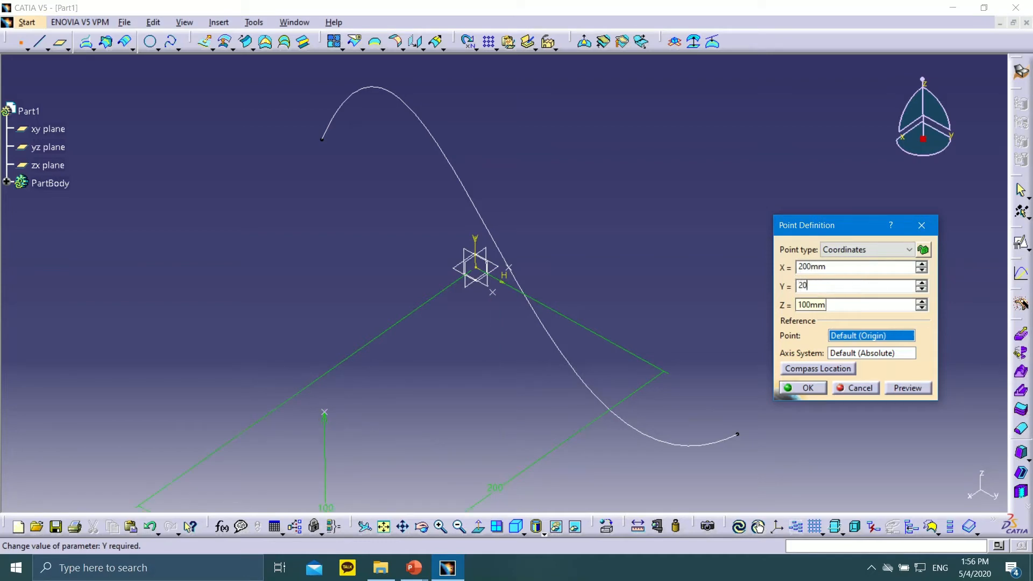
click(872, 304)
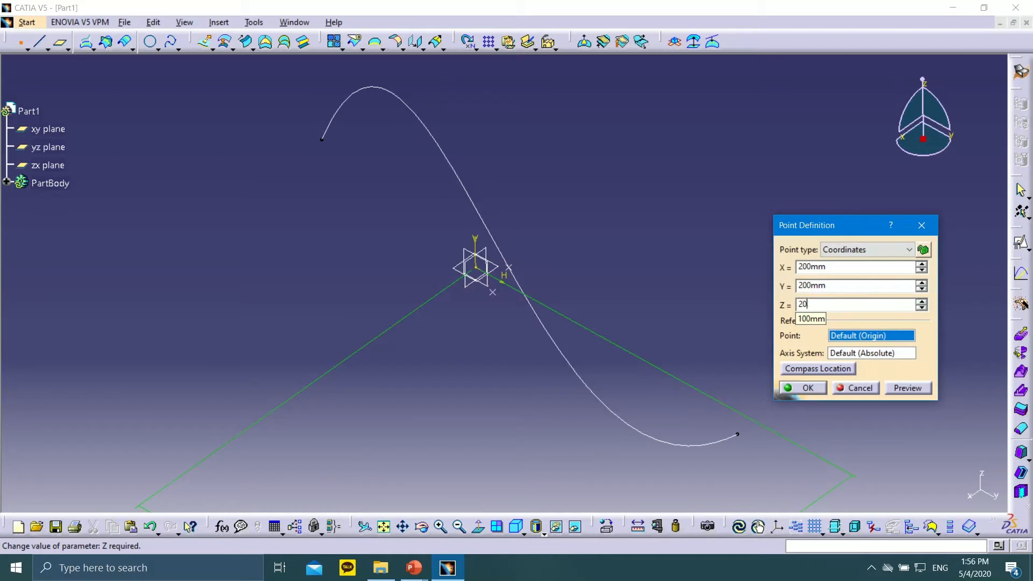
click(916, 392)
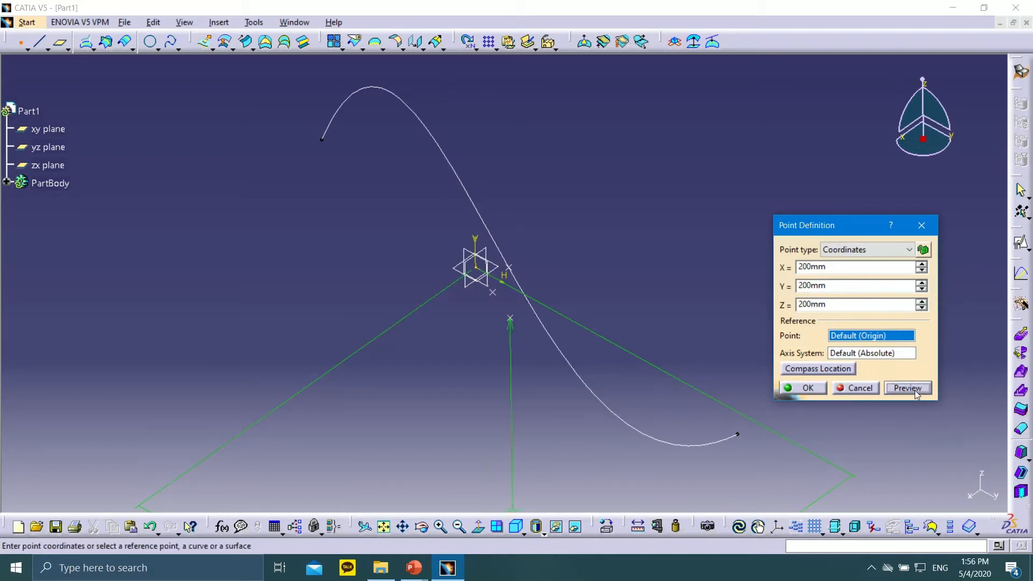
click(808, 387)
Step: Review the coordinate definition of the farther point from the origin and leave it without changes
middle_drag(740, 389, 659, 299)
scroll(667, 309, down, 1)
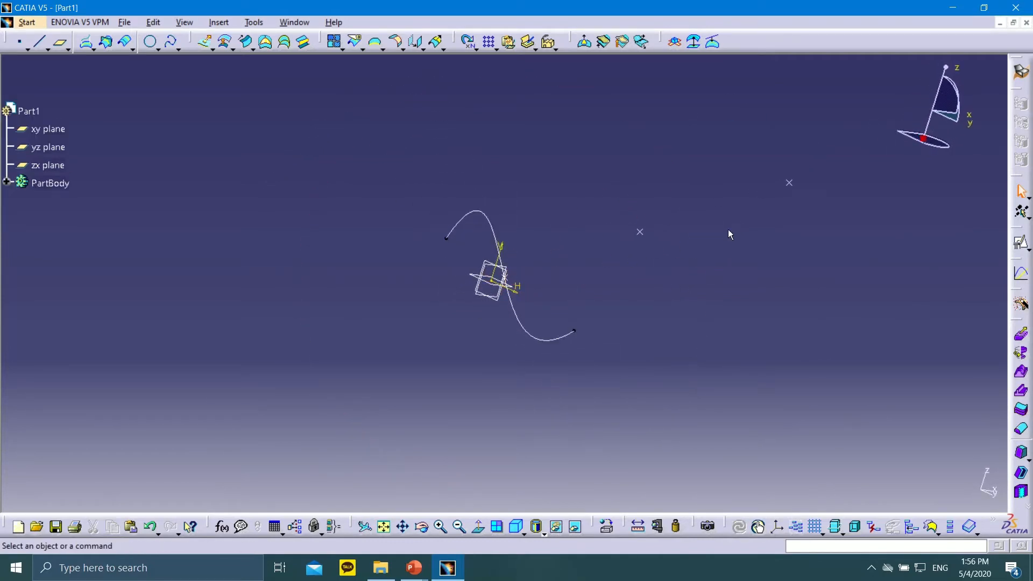
middle_drag(729, 232, 628, 275)
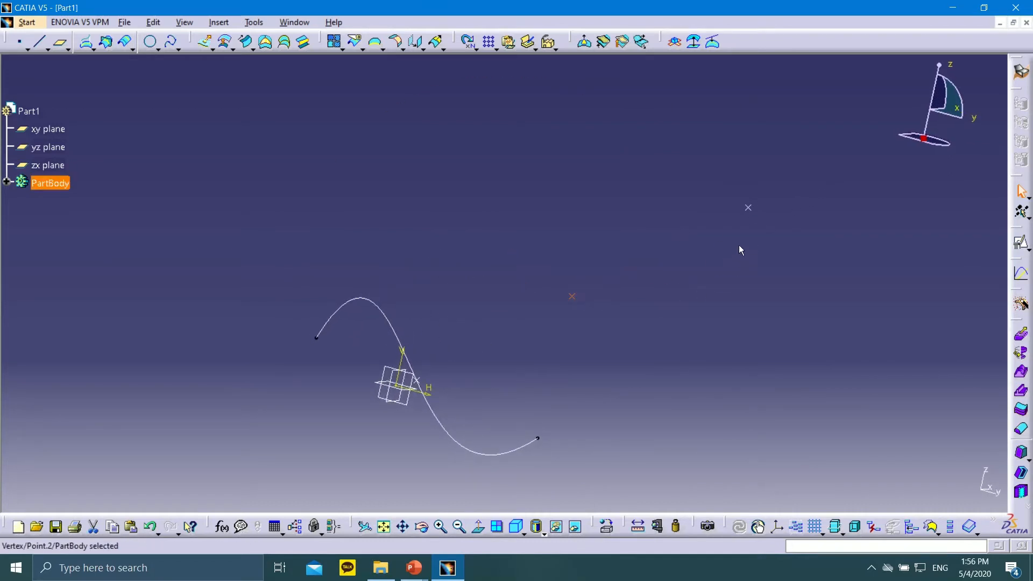
click(750, 210)
double_click(749, 209)
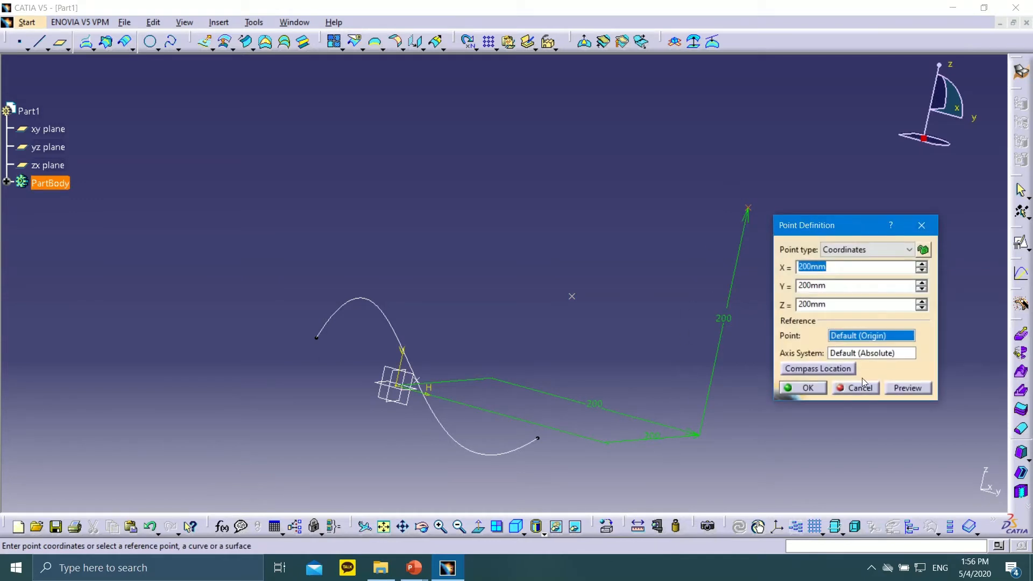
click(863, 388)
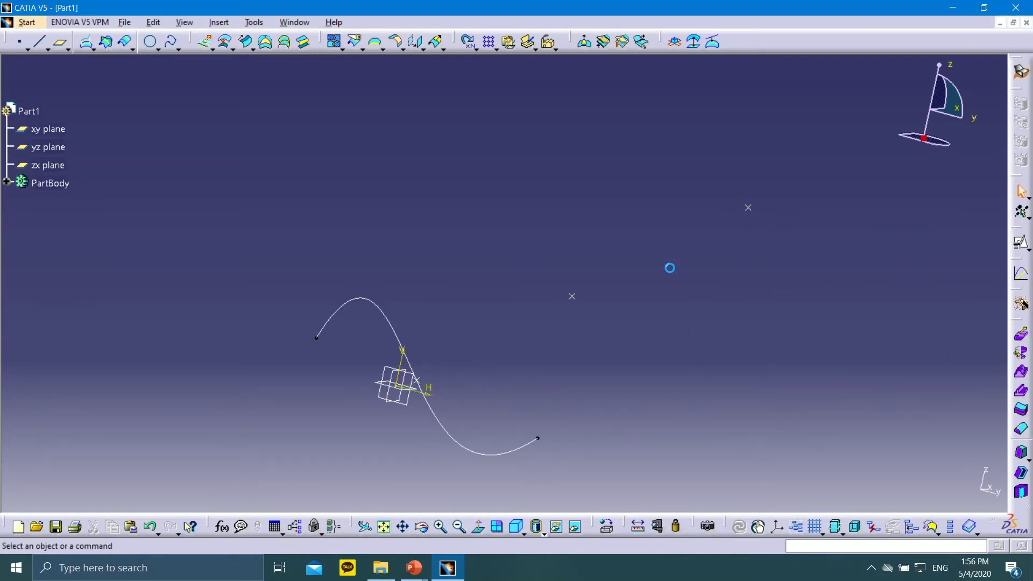
Step: Start a Point-Point line from Point.2 to Point.3, the point at 200 mm coordinates
click(37, 43)
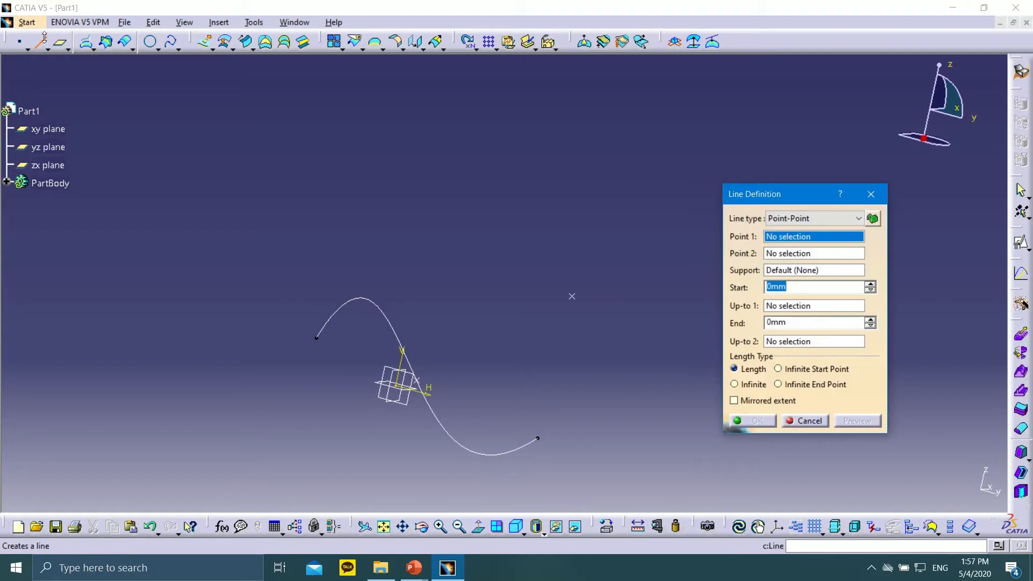
drag(777, 192, 227, 110)
click(576, 297)
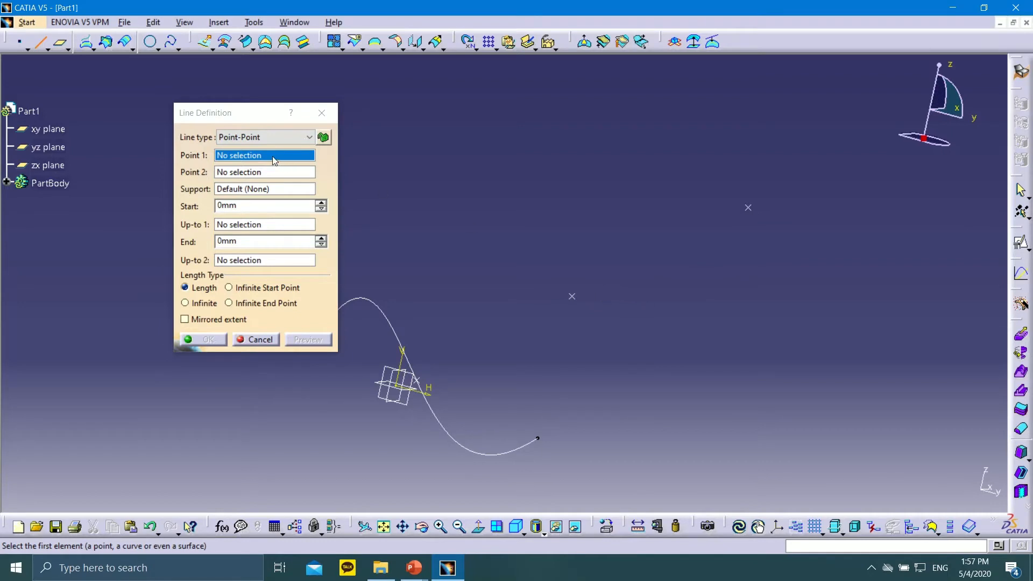
click(572, 297)
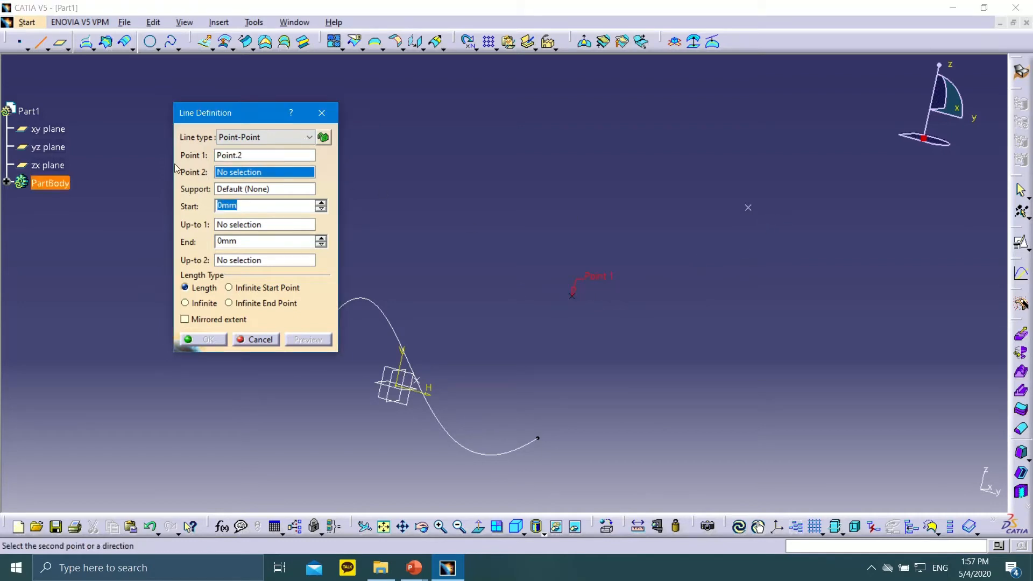
click(749, 207)
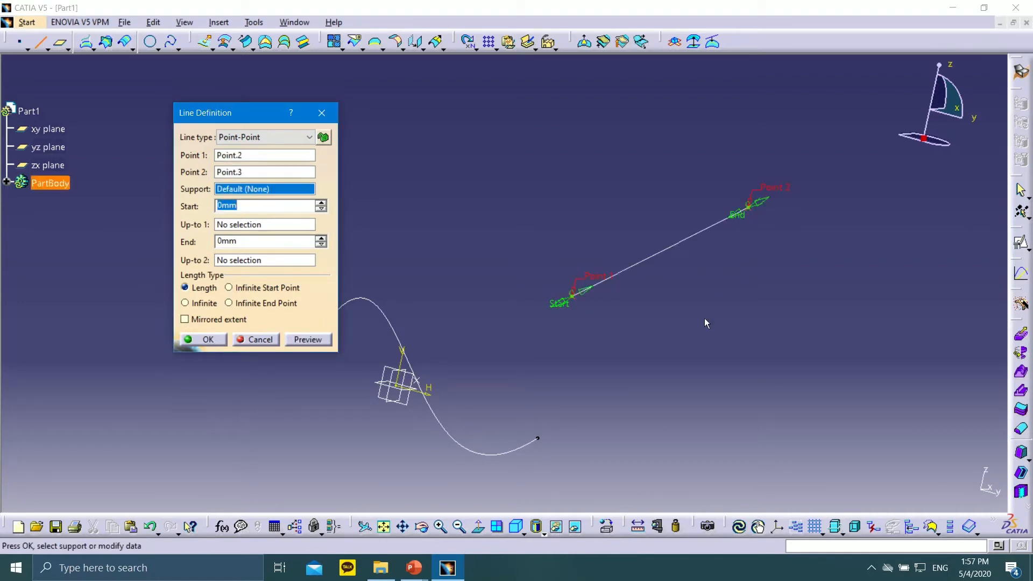
Step: Stretch the line preview freehand about 182 mm beyond its second point and about 113 mm beyond its first point
middle_drag(703, 264, 534, 324)
scroll(697, 339, up, 1)
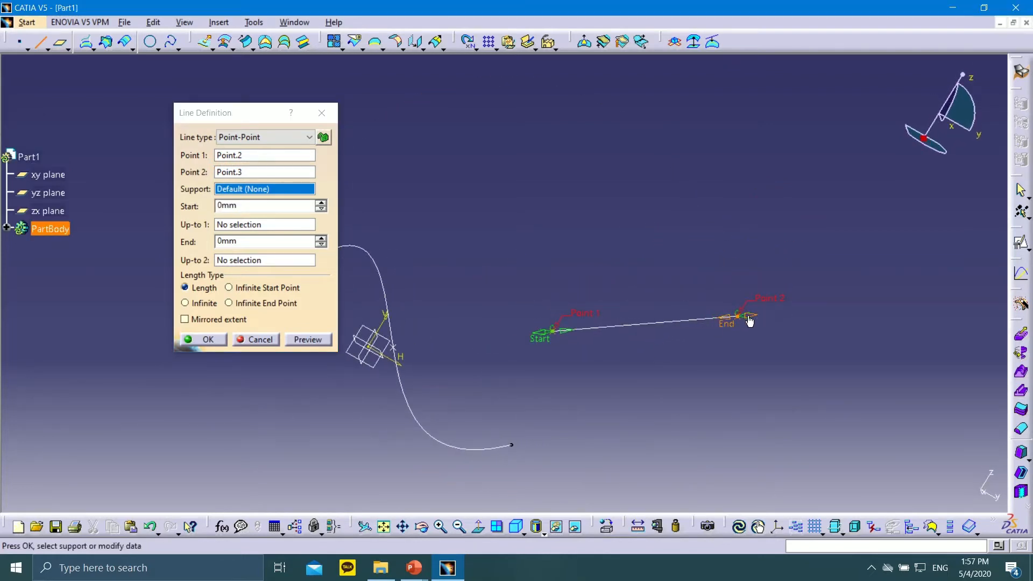
drag(749, 322, 945, 293)
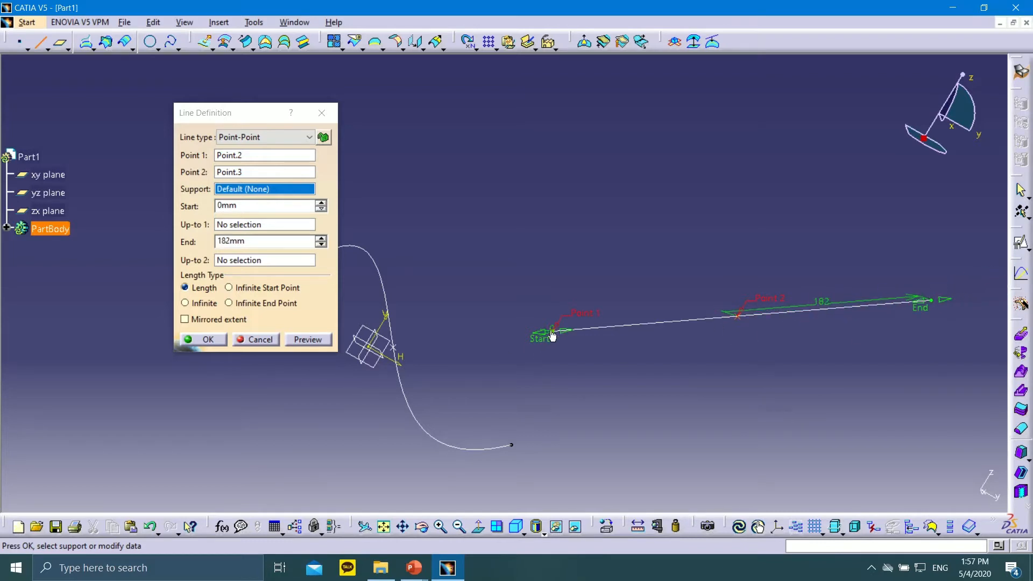
drag(553, 335, 428, 371)
middle_drag(607, 350, 586, 271)
Step: Set the line's Start and End extensions to 100 mm each and create the line
click(249, 208)
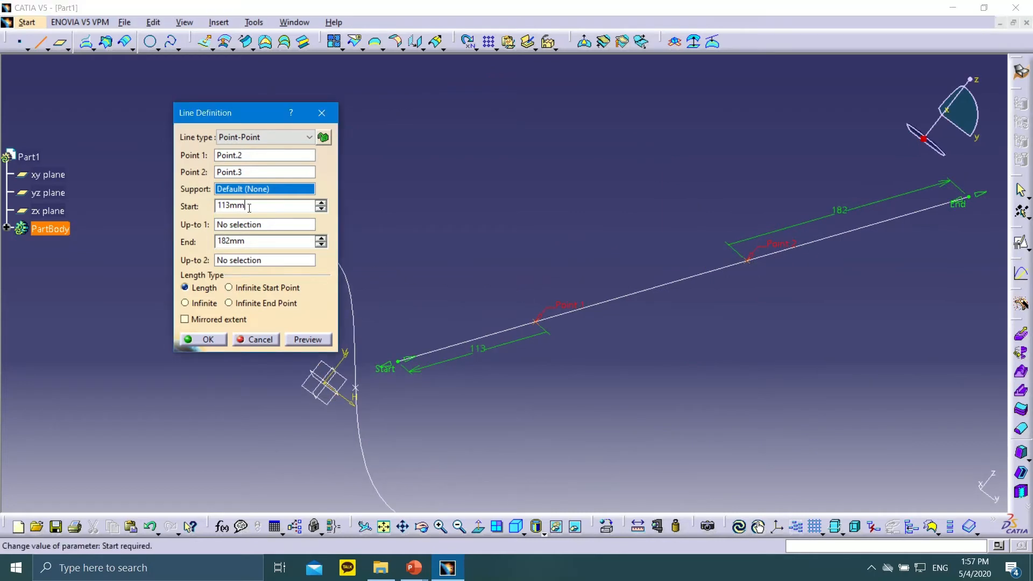
drag(233, 206, 206, 203)
text(1)
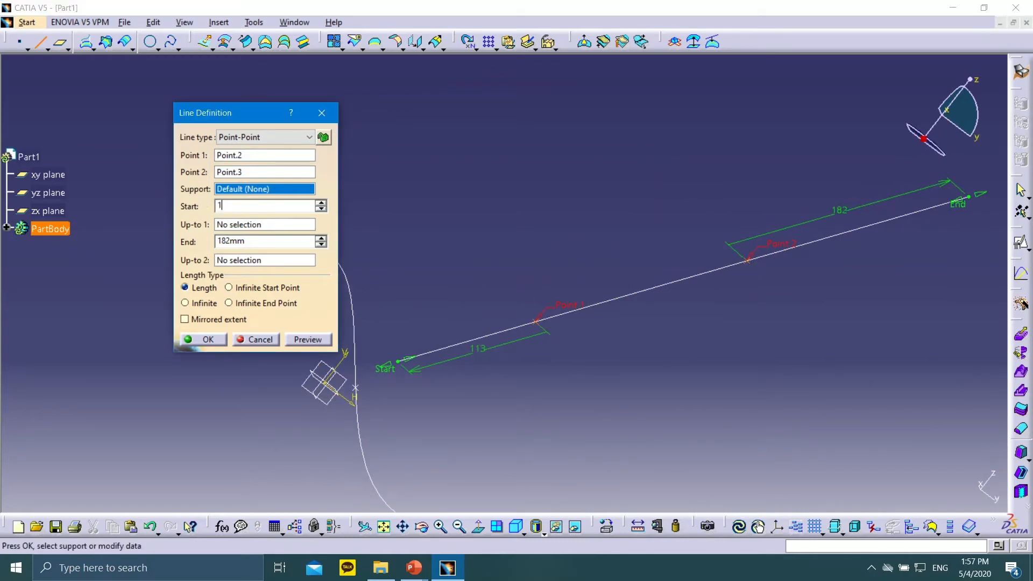
text(00)
click(258, 241)
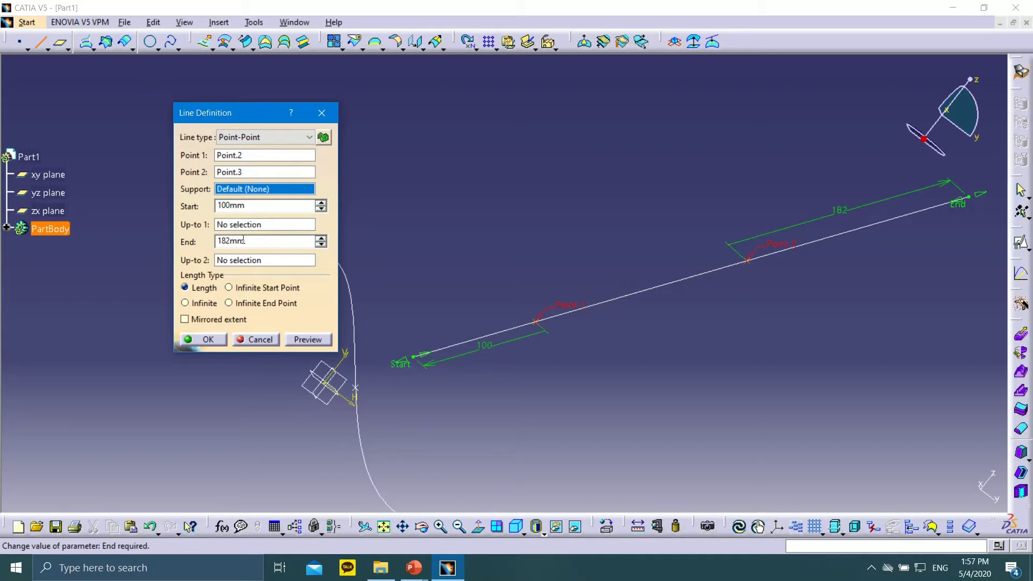
drag(243, 240, 216, 241)
text(100)
click(324, 339)
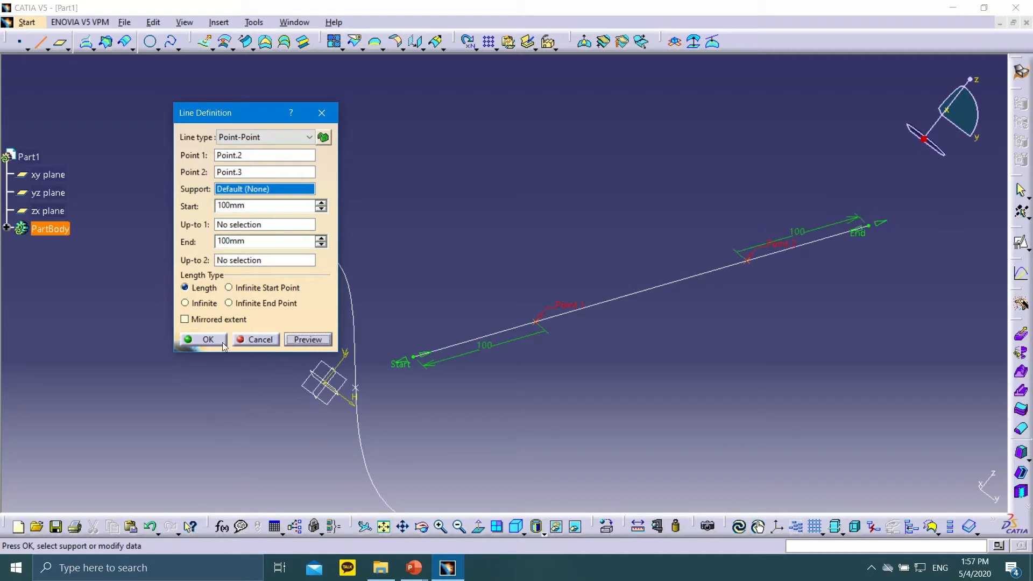
click(222, 342)
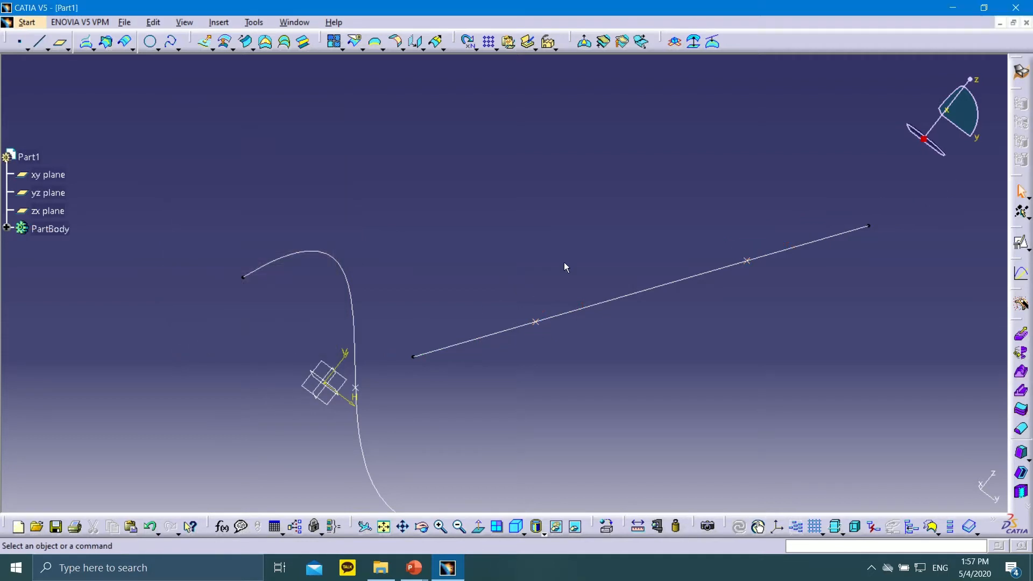
Step: Expand the PartBody in the specification tree to examine the points and line it contains
mouse_move(563, 267)
middle_down()
mouse_move(618, 247)
mouse_move(433, 337)
mouse_move(341, 337)
mouse_move(455, 323)
mouse_move(588, 288)
mouse_move(696, 309)
mouse_move(685, 307)
mouse_move(677, 359)
mouse_move(738, 307)
mouse_move(743, 327)
mouse_move(777, 315)
mouse_move(696, 326)
middle_up()
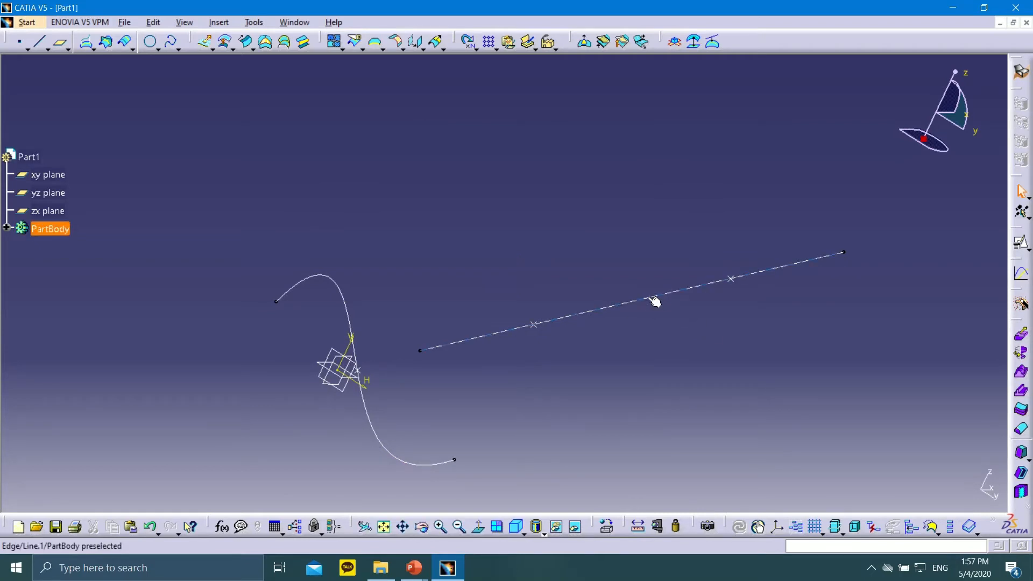
middle_drag(661, 345, 572, 301)
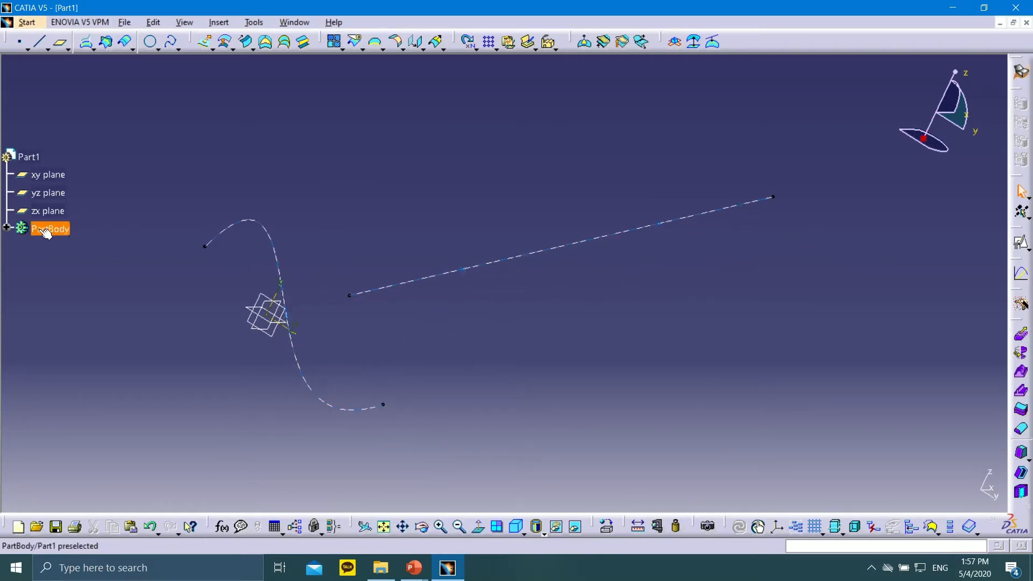
click(7, 228)
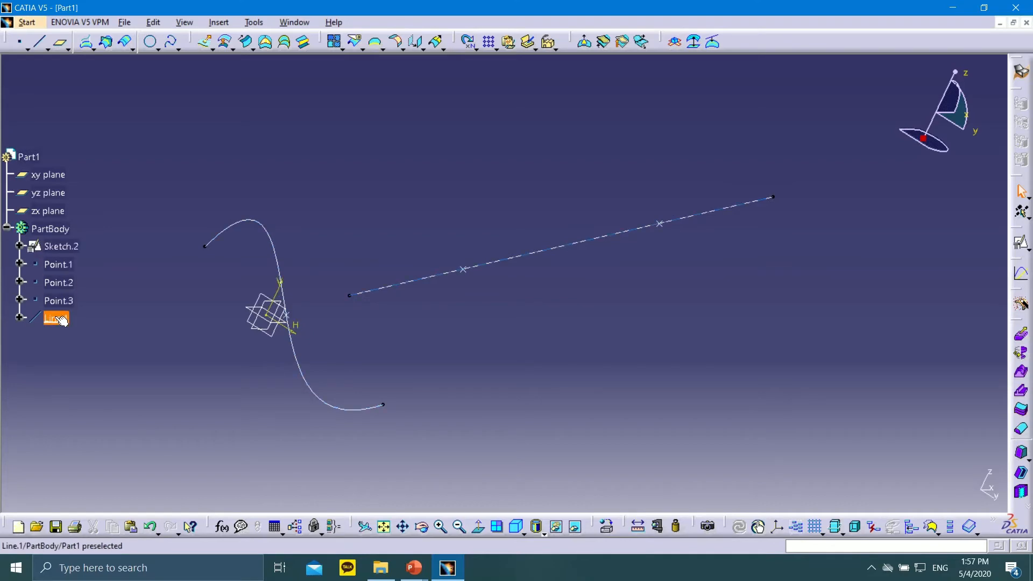
Step: Switch to the PowerPoint slide show, read the Point-Direction line instructions on the following slide, and return to CATIA
click(414, 568)
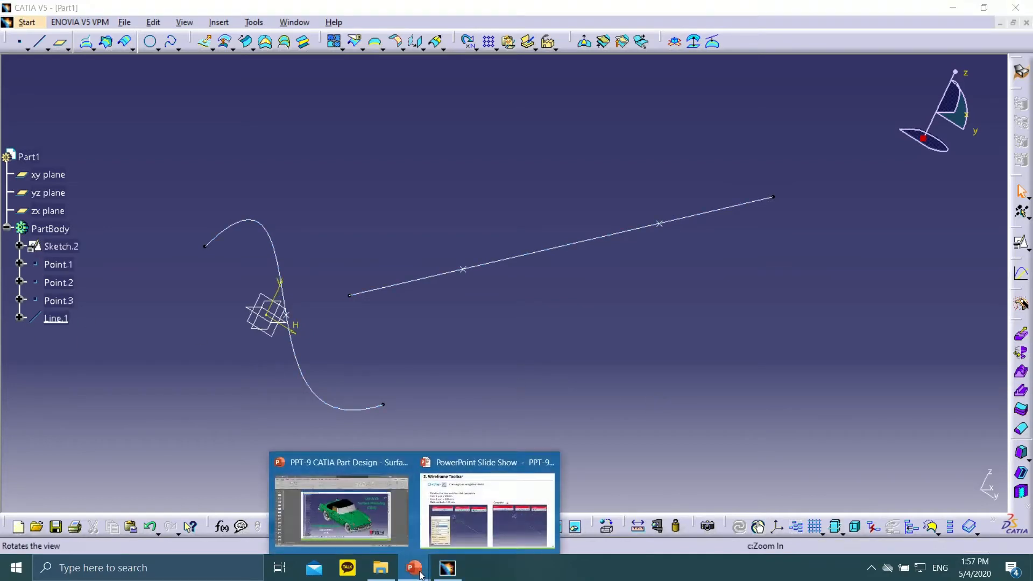
click(457, 520)
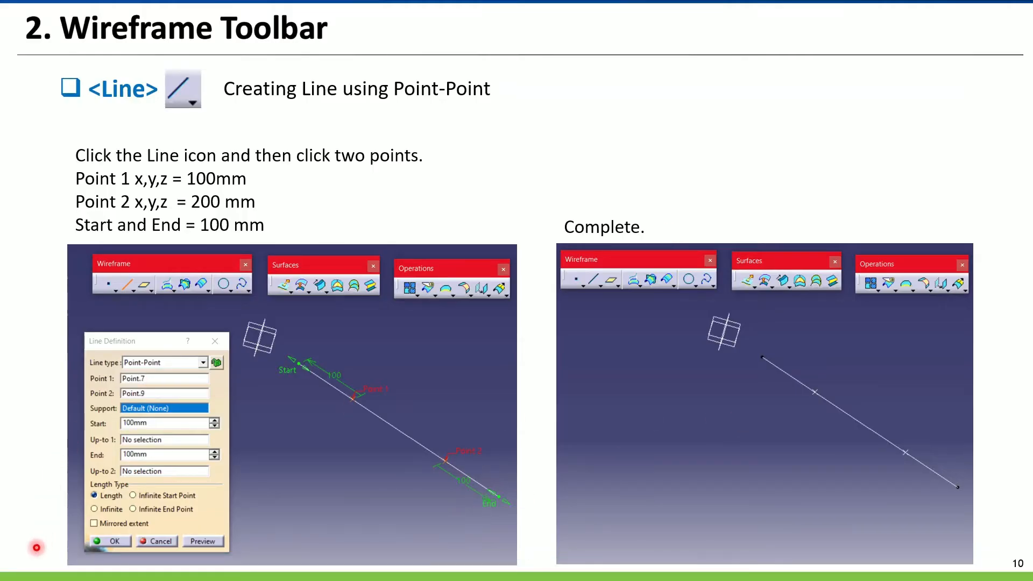
click(38, 569)
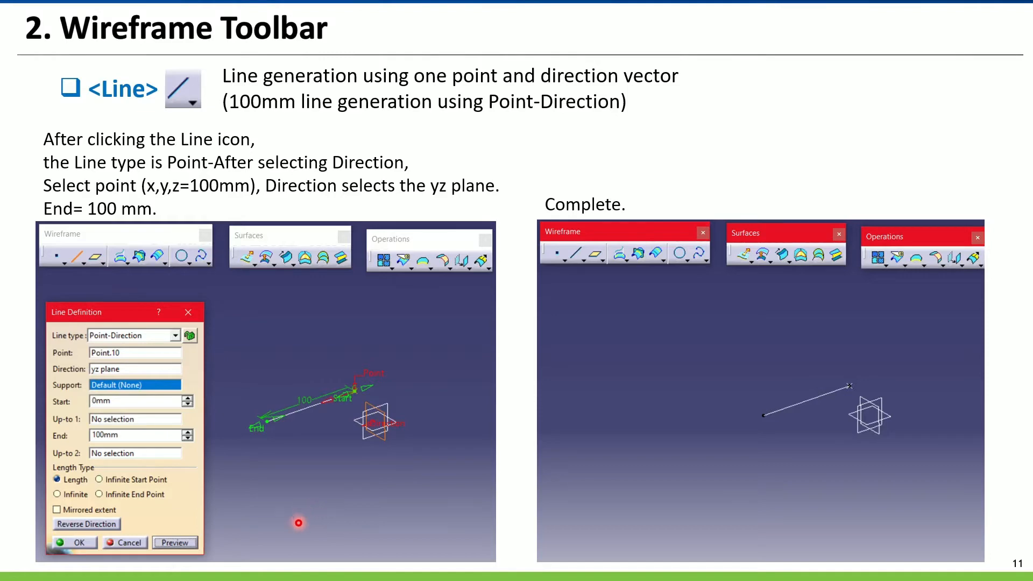
key(super)
mouse_move(414, 568)
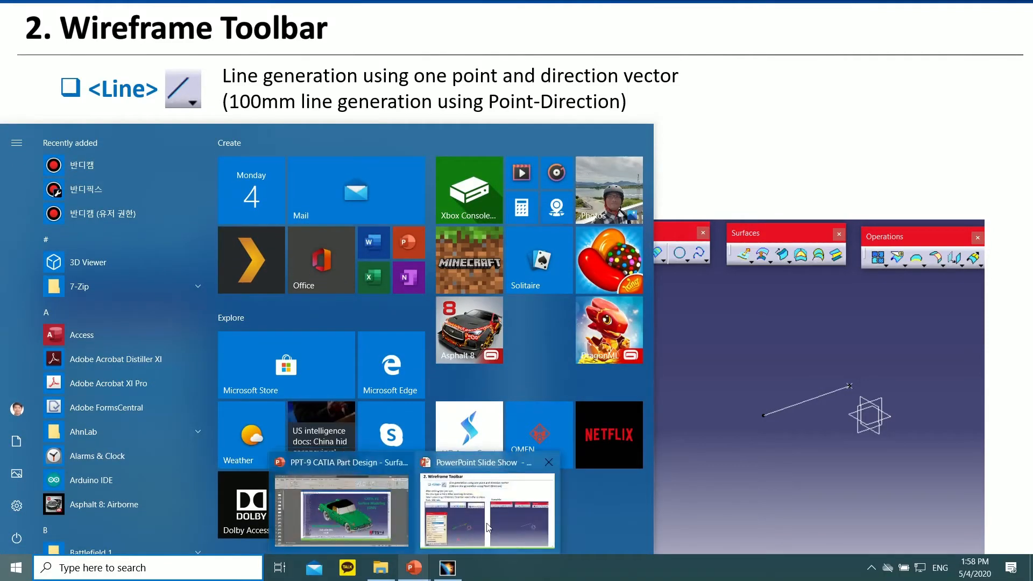
click(447, 567)
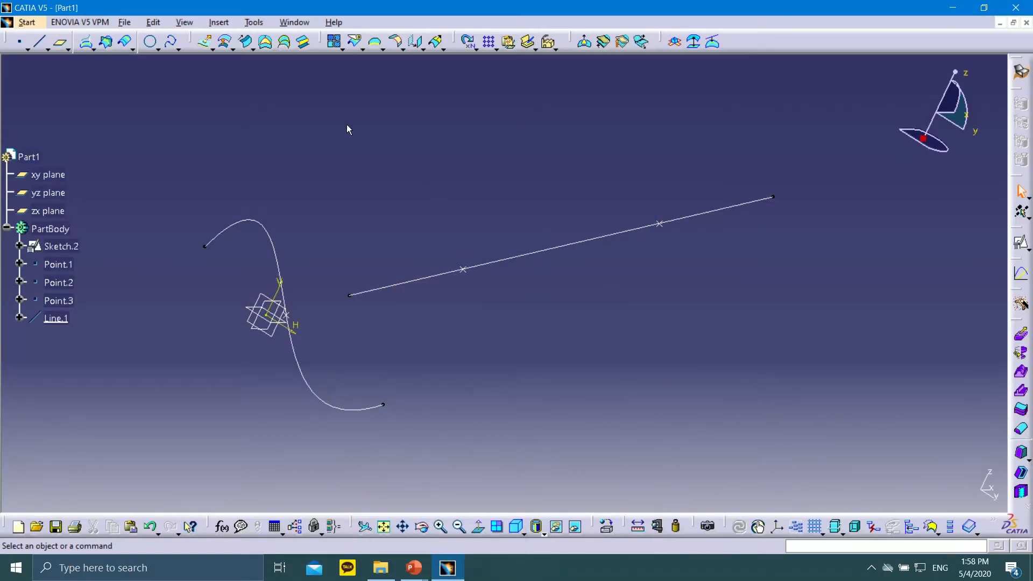
Step: Start a new line through Point.2 and set its line type to Point-Direction
middle_drag(503, 279, 438, 362)
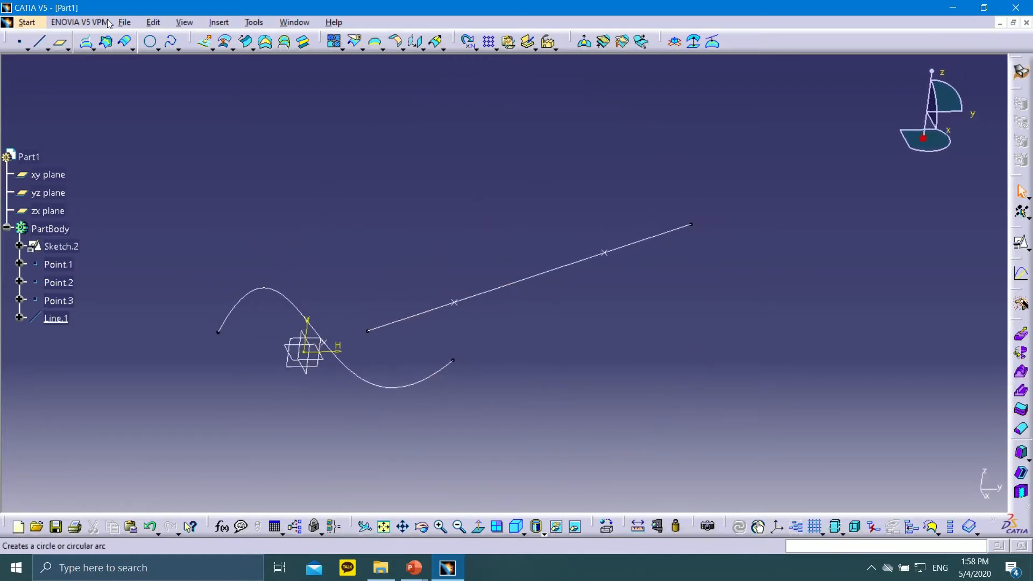
click(39, 42)
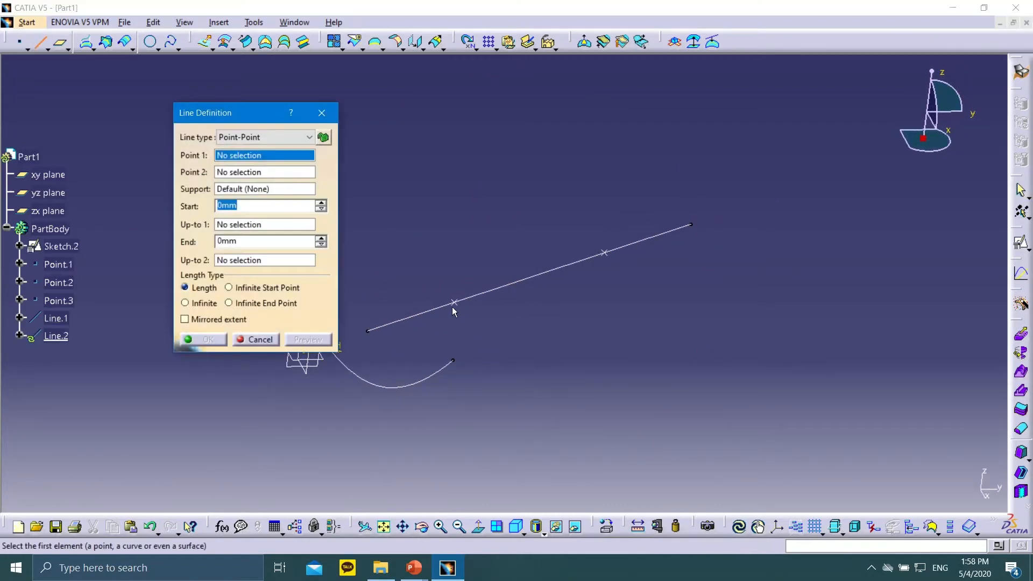
click(455, 304)
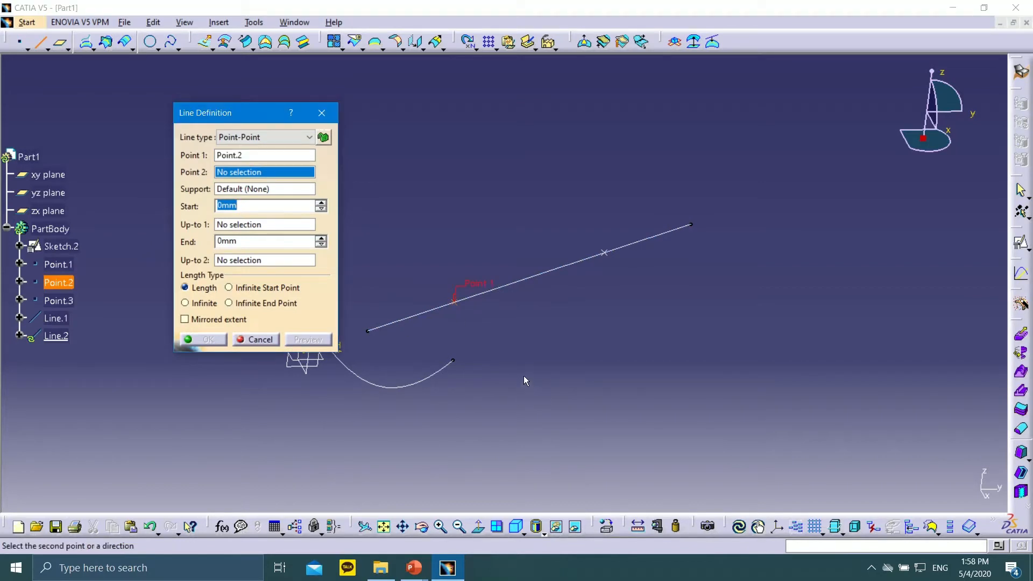
click(267, 137)
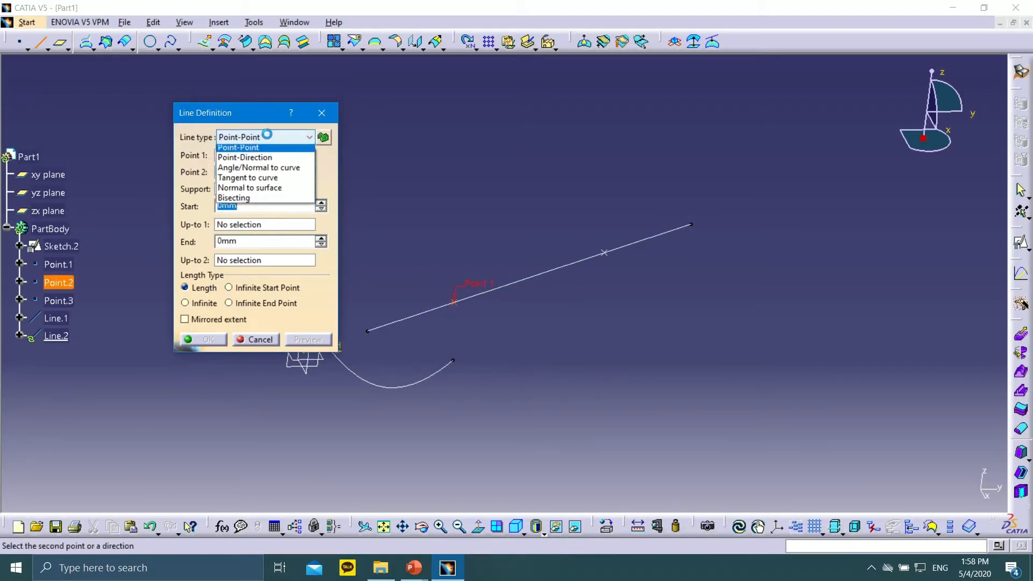
click(259, 161)
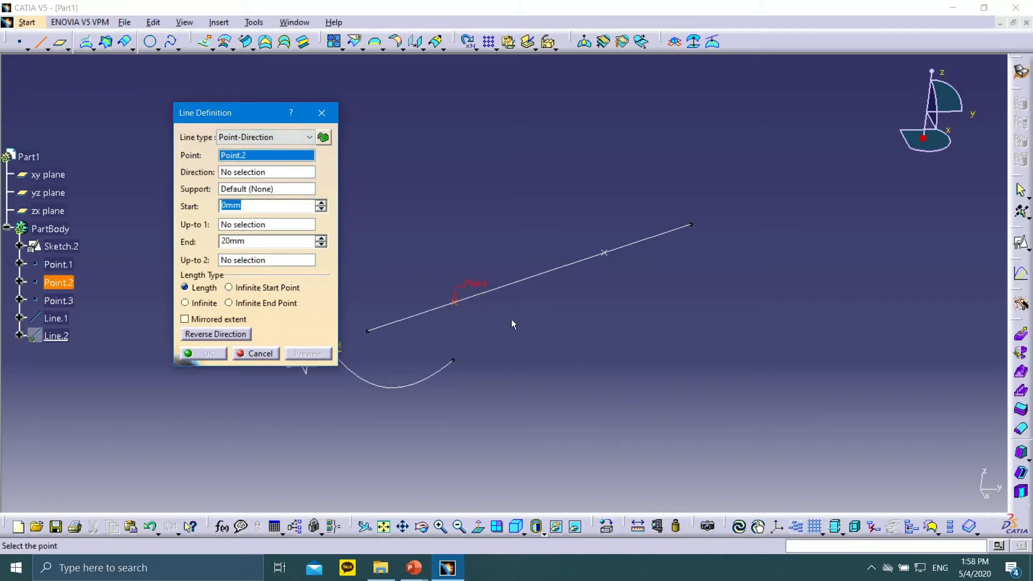
Step: Set the line's direction to the X Component and stretch its end freehand to about -179 mm
right_click(290, 175)
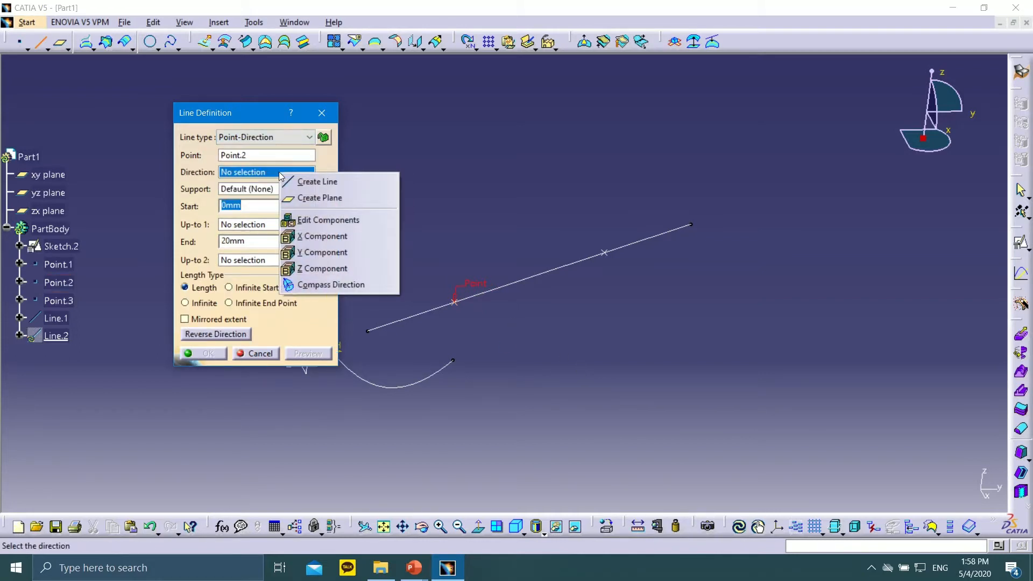
click(323, 236)
drag(463, 326, 406, 208)
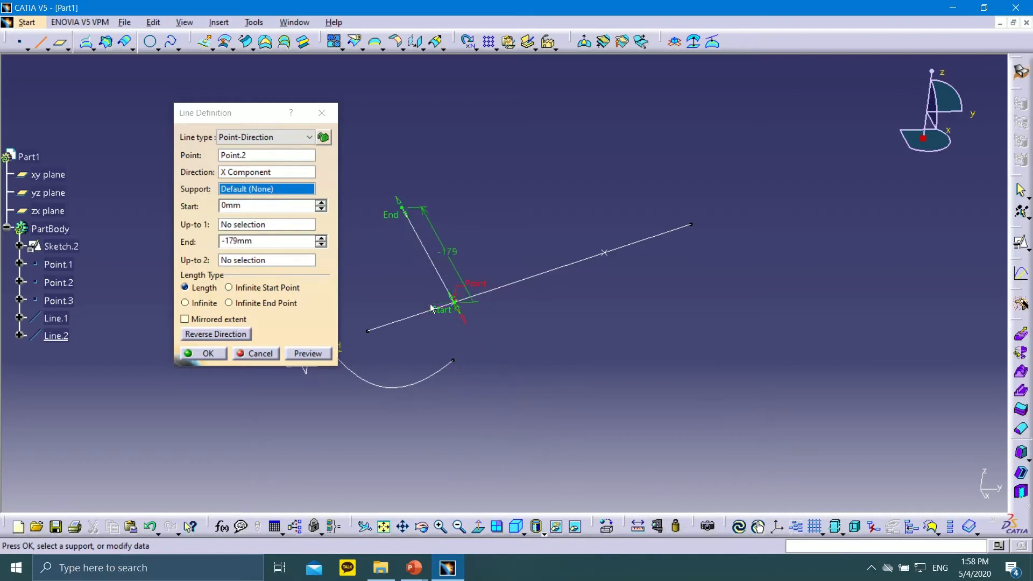
Step: Change the line's direction to the Y Component and stretch its end freehand to about -183 mm
right_click(262, 172)
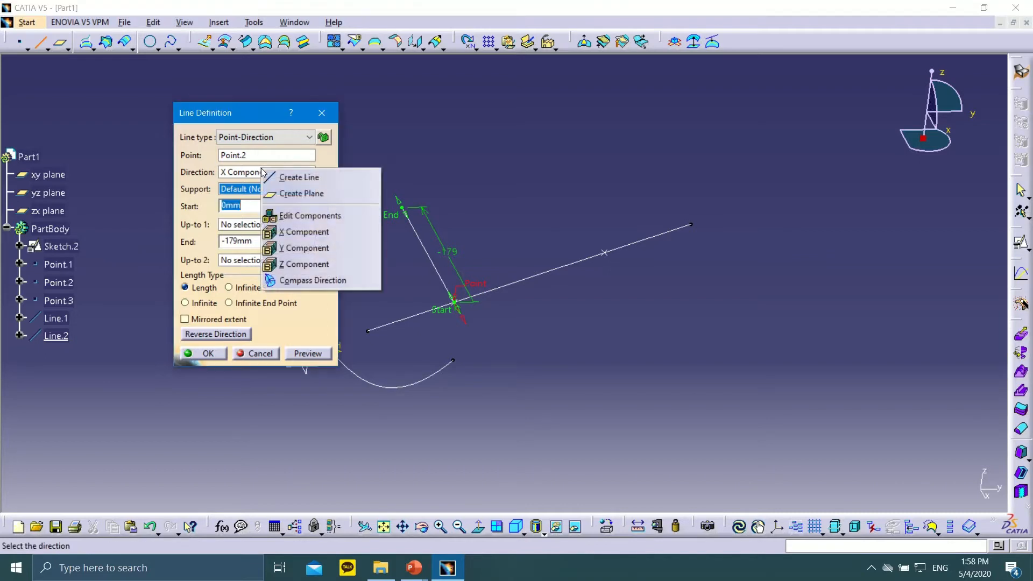
click(304, 248)
middle_drag(574, 362, 768, 349)
middle_drag(735, 310, 516, 331)
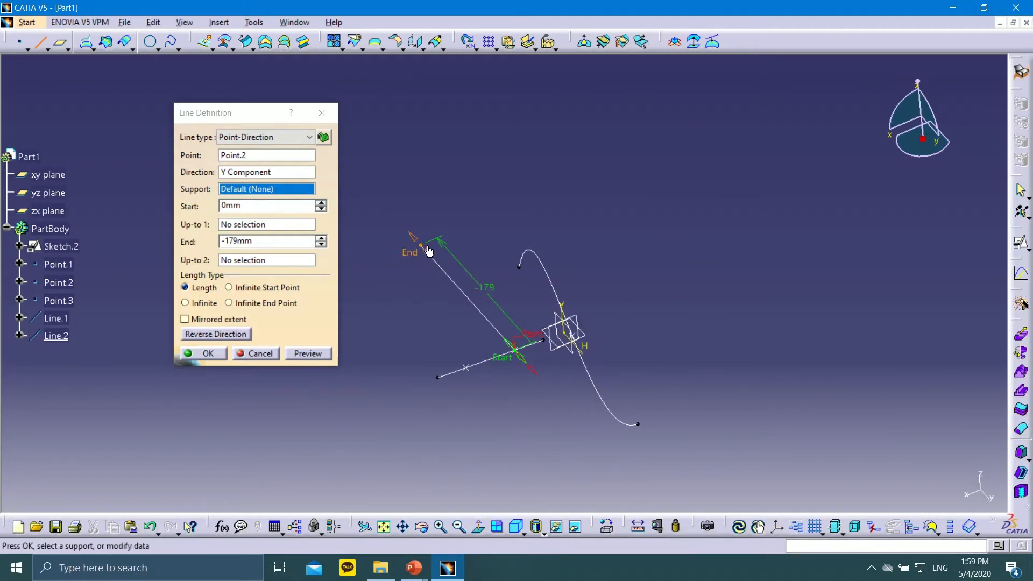
mouse_move(421, 251)
mouse_down()
mouse_move(451, 272)
mouse_move(617, 473)
mouse_move(405, 252)
mouse_up()
Step: Change the line's direction to the Z Component and stretch its end freehand to about 225 mm
right_click(235, 173)
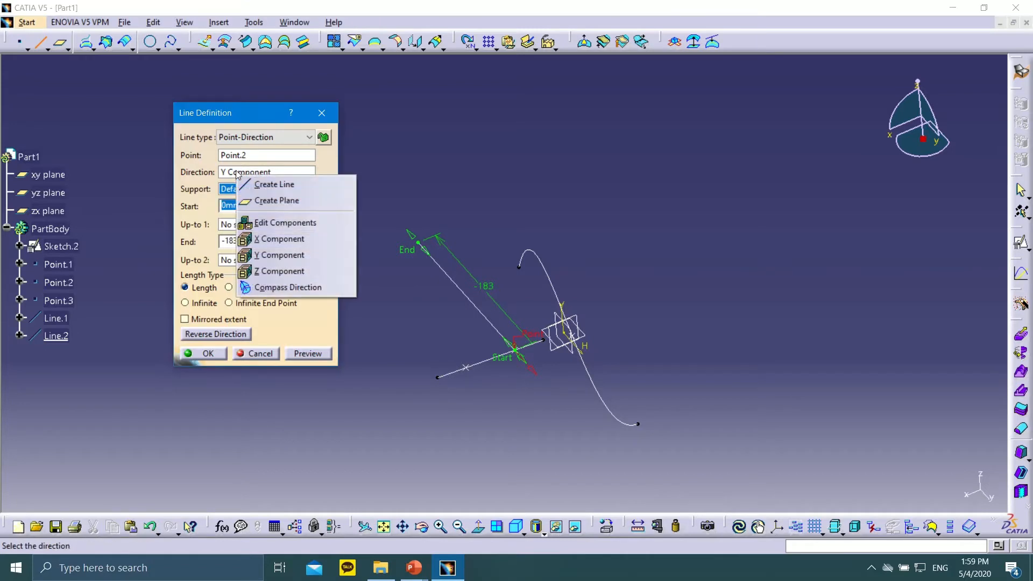
click(331, 271)
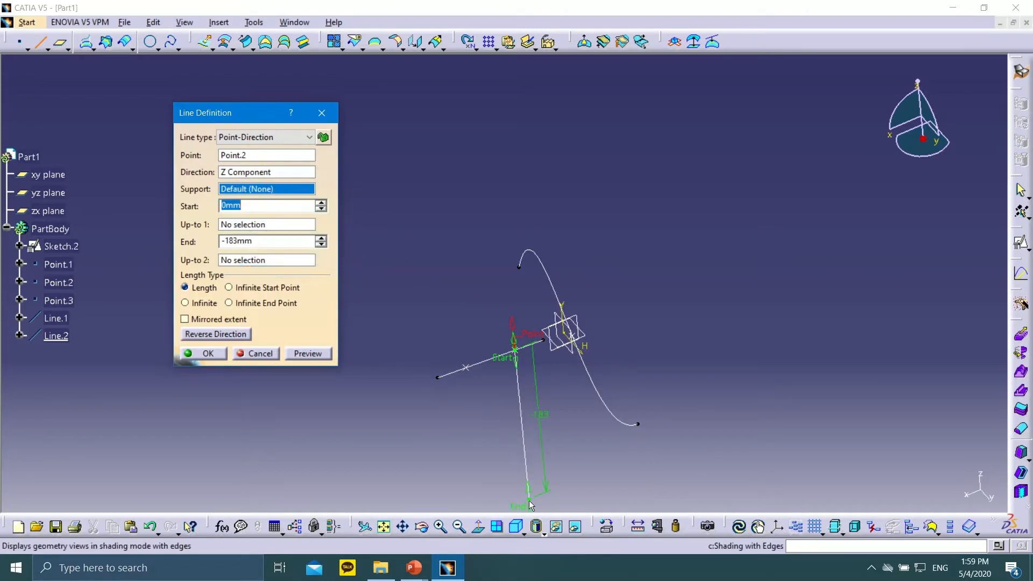
drag(529, 498, 459, 170)
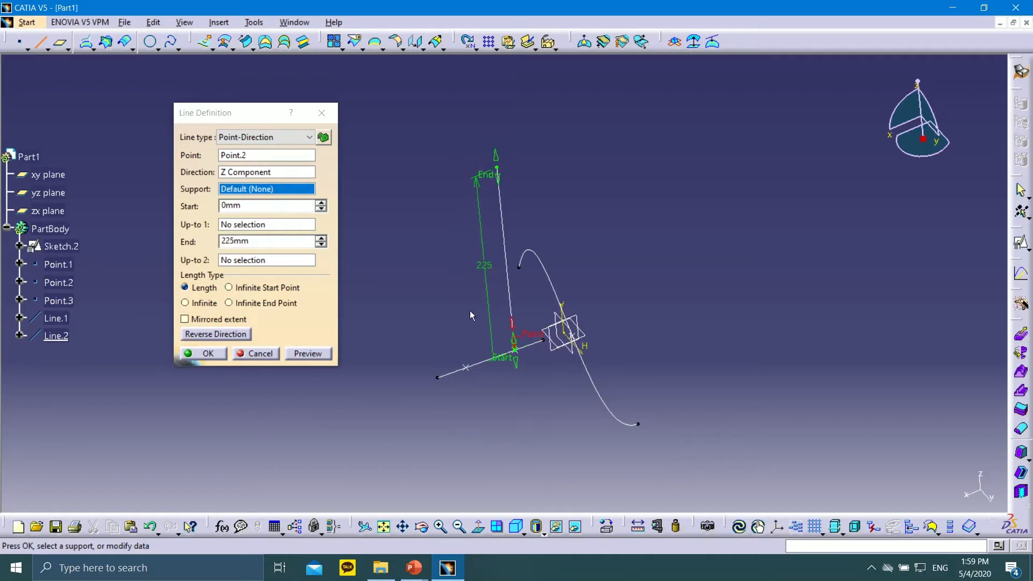
middle_drag(545, 395, 615, 367)
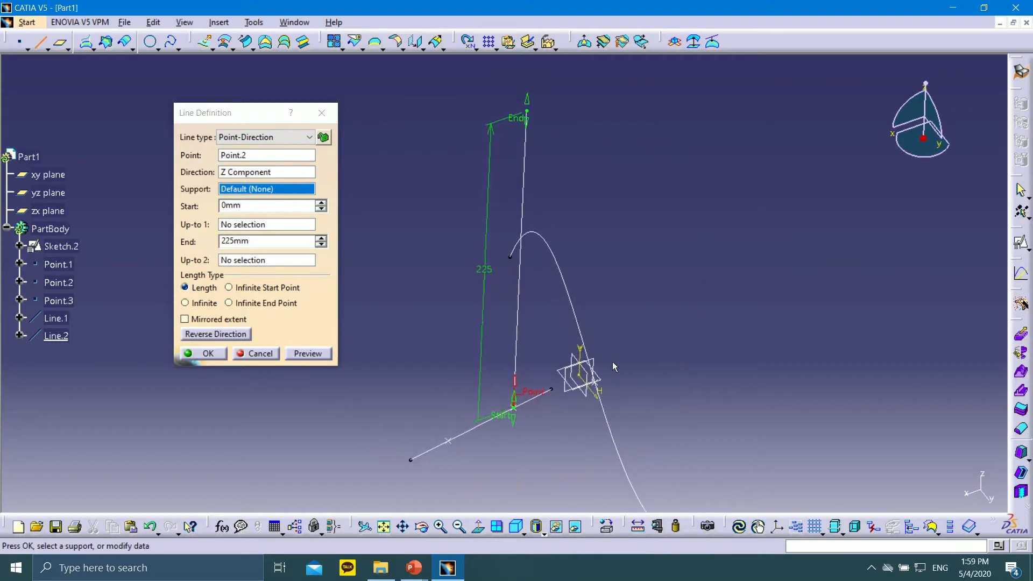
Step: Use the yz plane as the line's direction and examine the preview
right_click(249, 173)
click(337, 169)
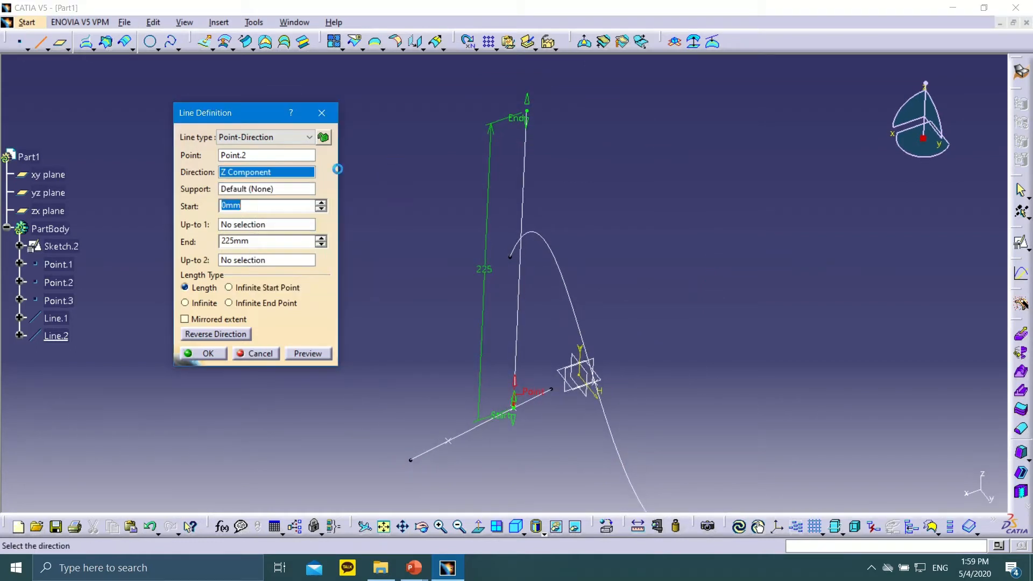
click(591, 374)
middle_drag(486, 324, 631, 251)
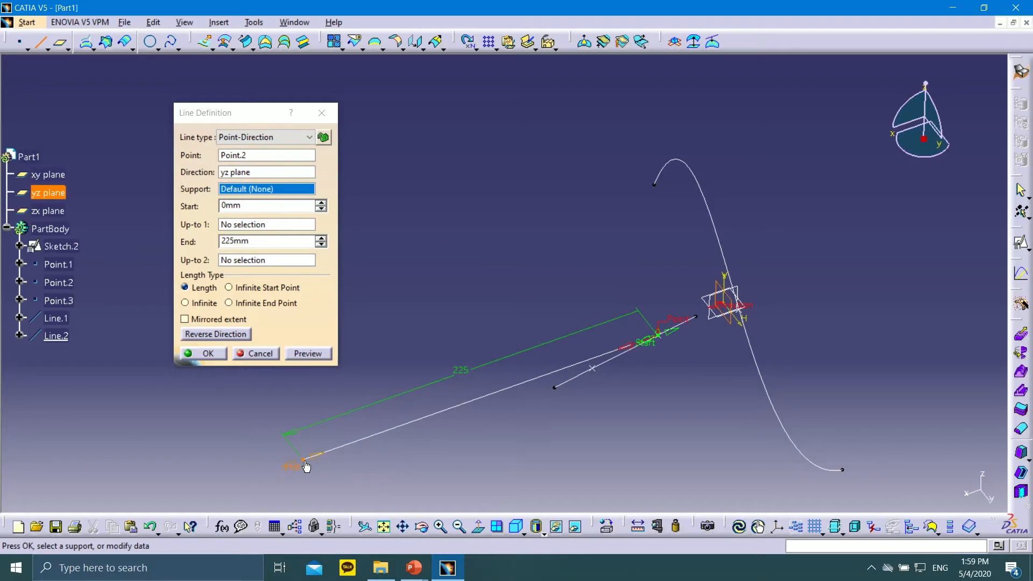
Step: Set the line's direction to the Y Component and create the line from Point.2
right_click(257, 171)
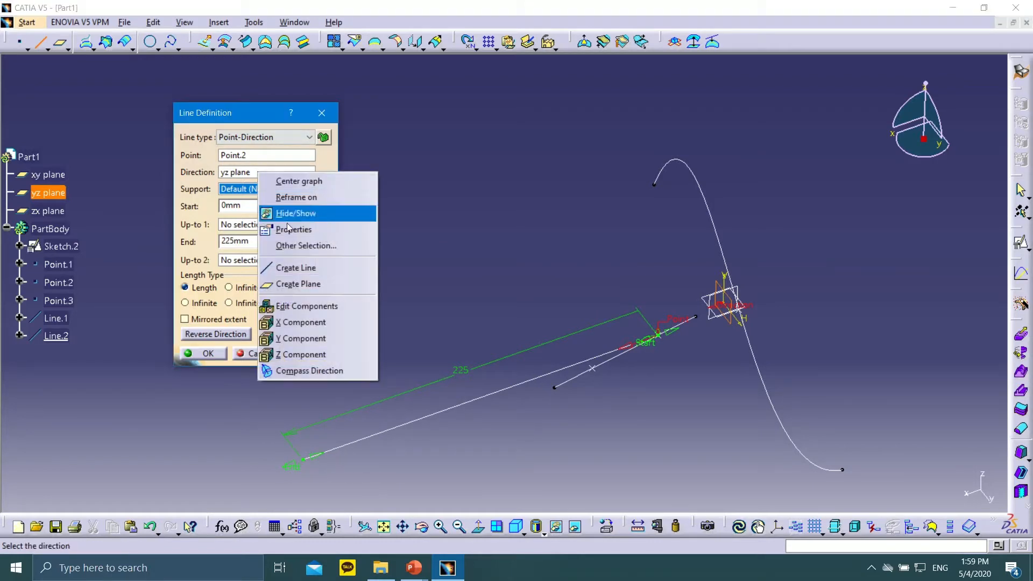
click(303, 337)
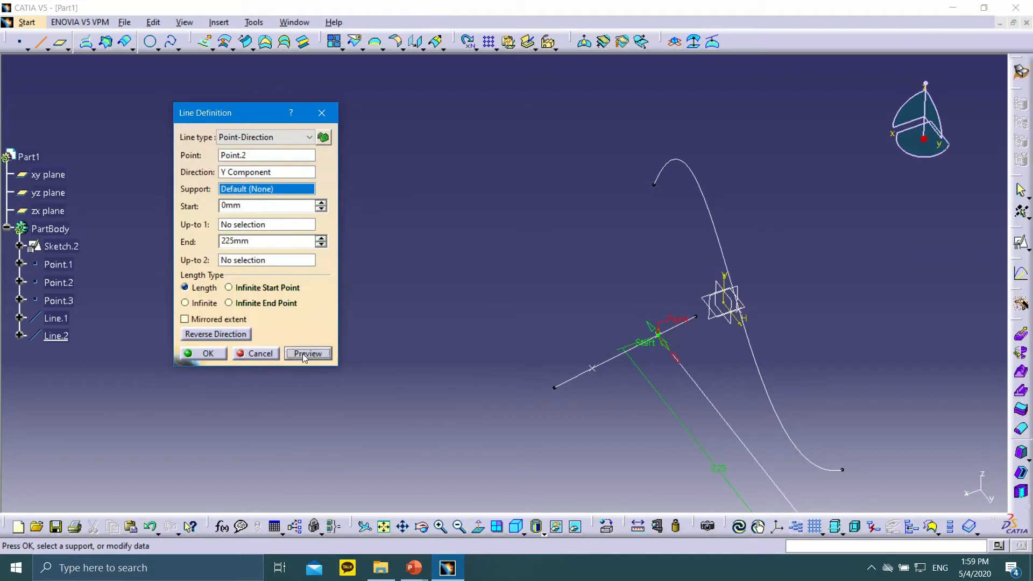
click(204, 354)
middle_drag(696, 358, 507, 270)
scroll(507, 270, up, 1)
double_click(664, 499)
click(621, 297)
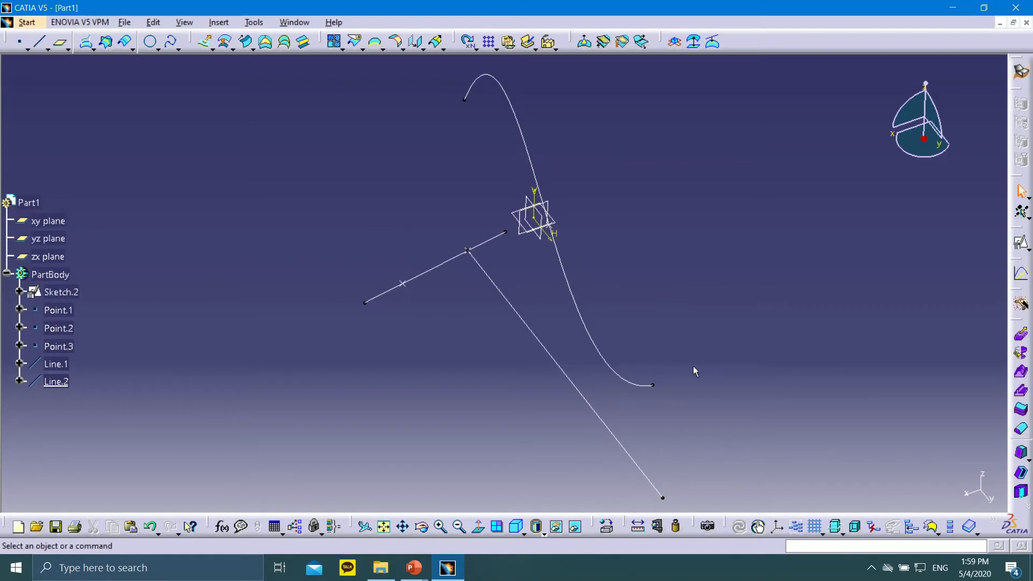
middle_drag(456, 377, 369, 339)
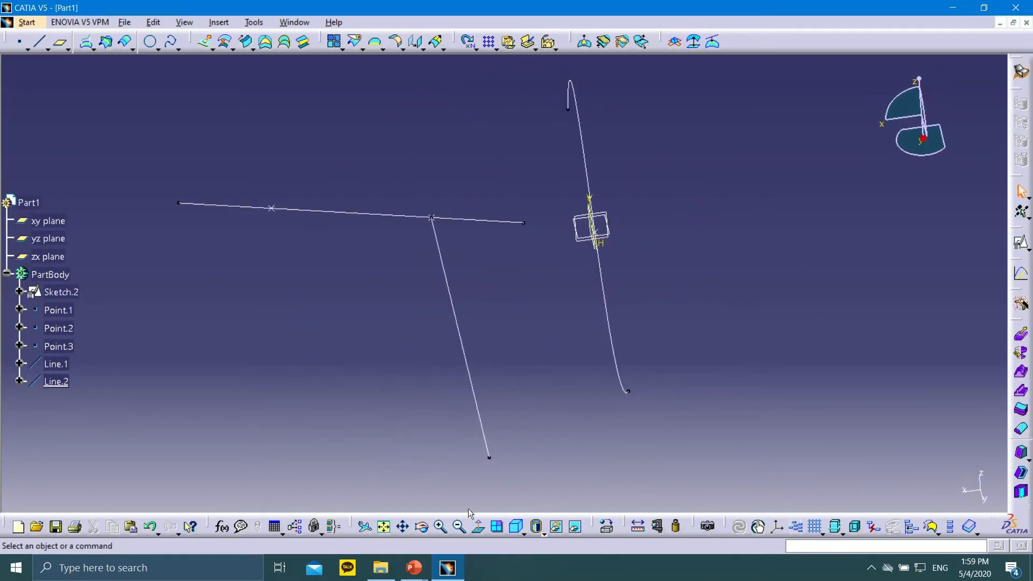
Step: Switch to the PowerPoint slide show and advance to the slide with the Offset from plane instructions
mouse_move(423, 569)
click(450, 530)
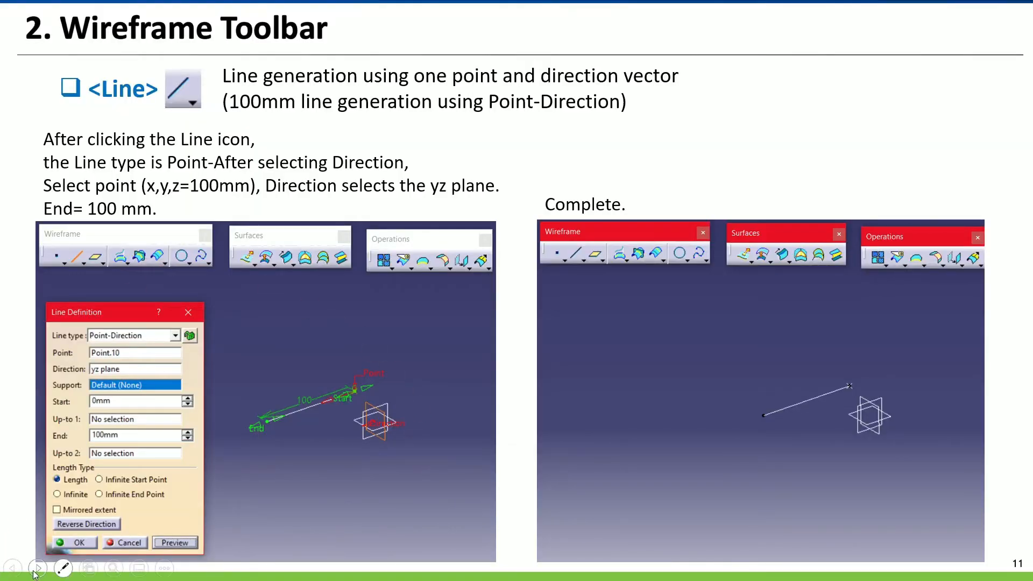
click(30, 569)
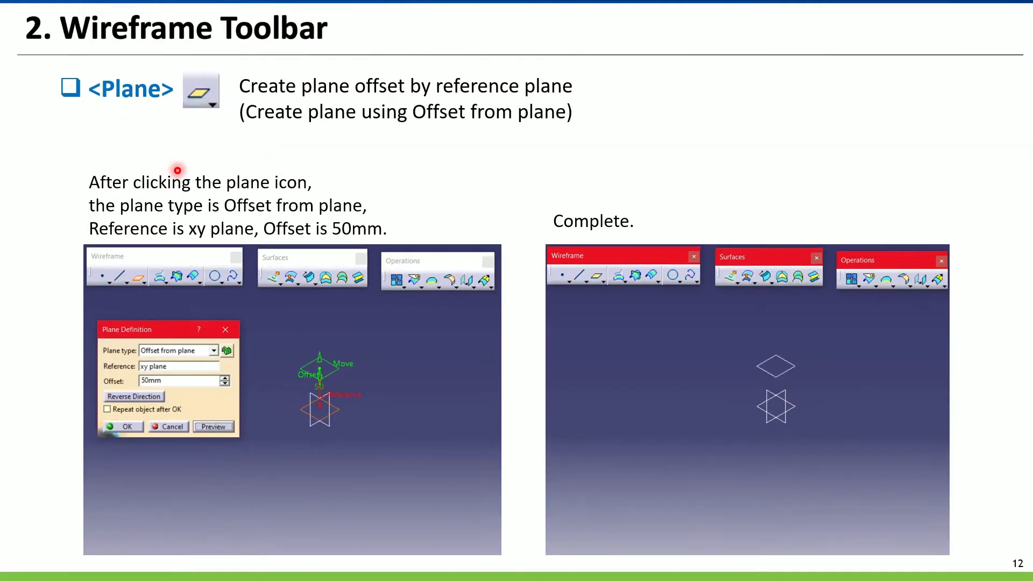
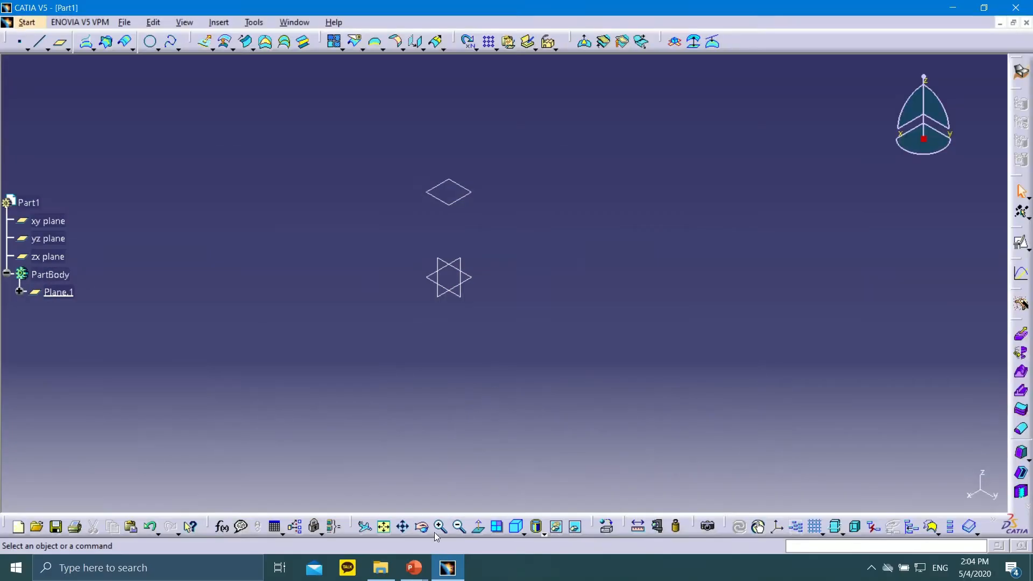
Step: Create a Coordinates point at X, Y and Z of 200 mm, referenced to the default origin
click(28, 47)
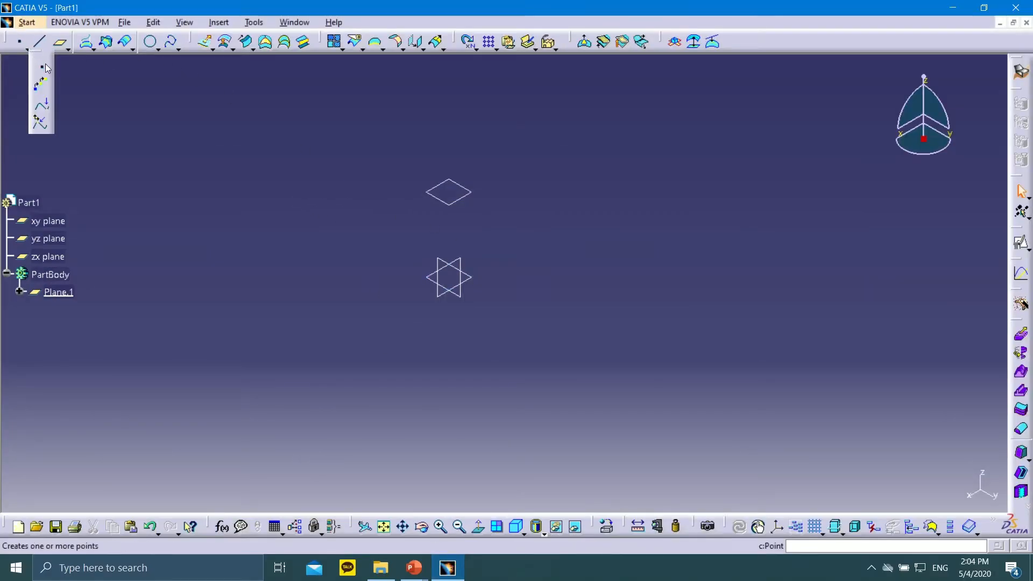
click(45, 67)
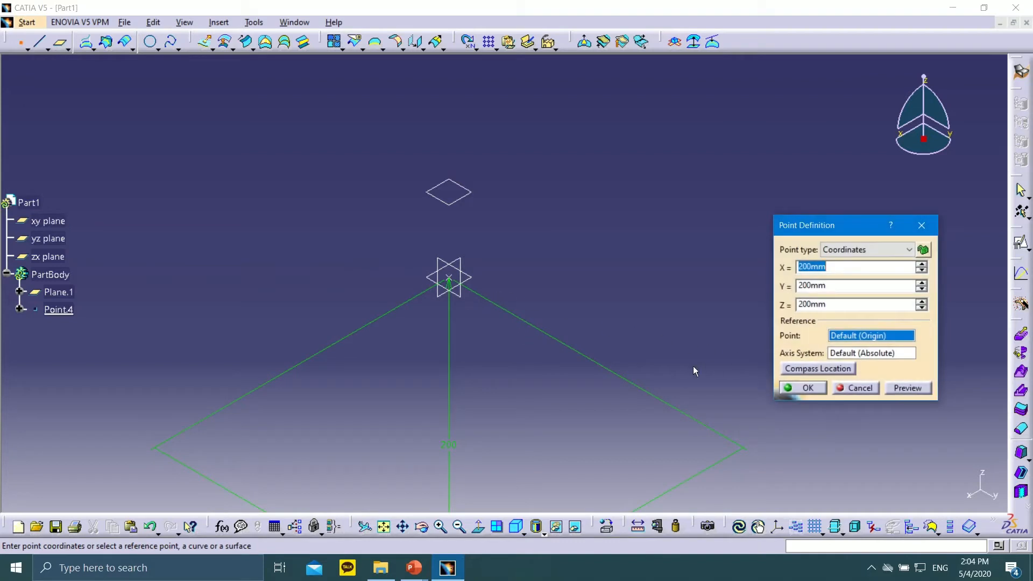
middle_drag(674, 348, 667, 290)
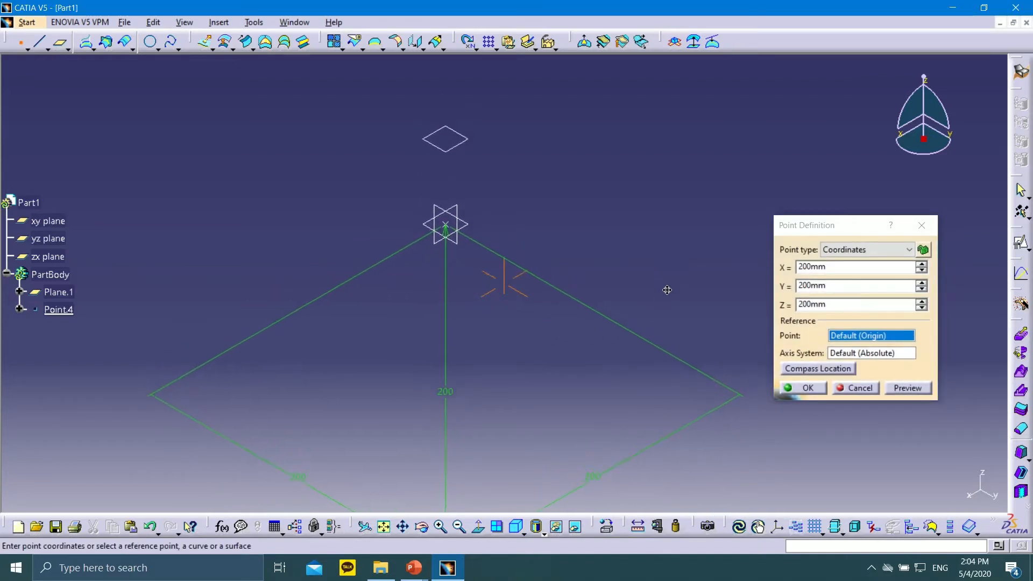
click(798, 386)
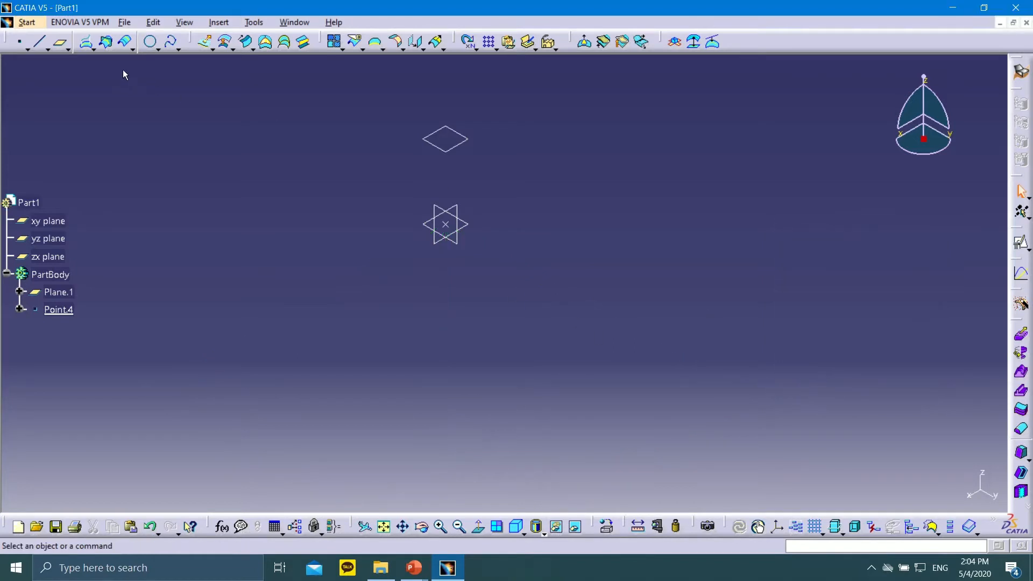
Step: Create a Point-Direction line from the new point along the Y Component, shortening its end freehand
click(446, 224)
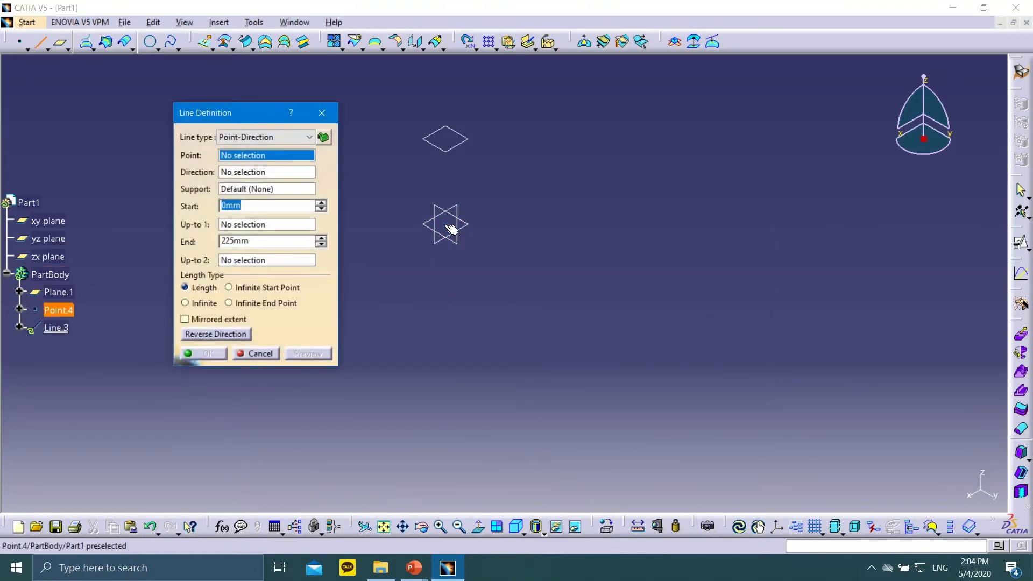
right_click(225, 170)
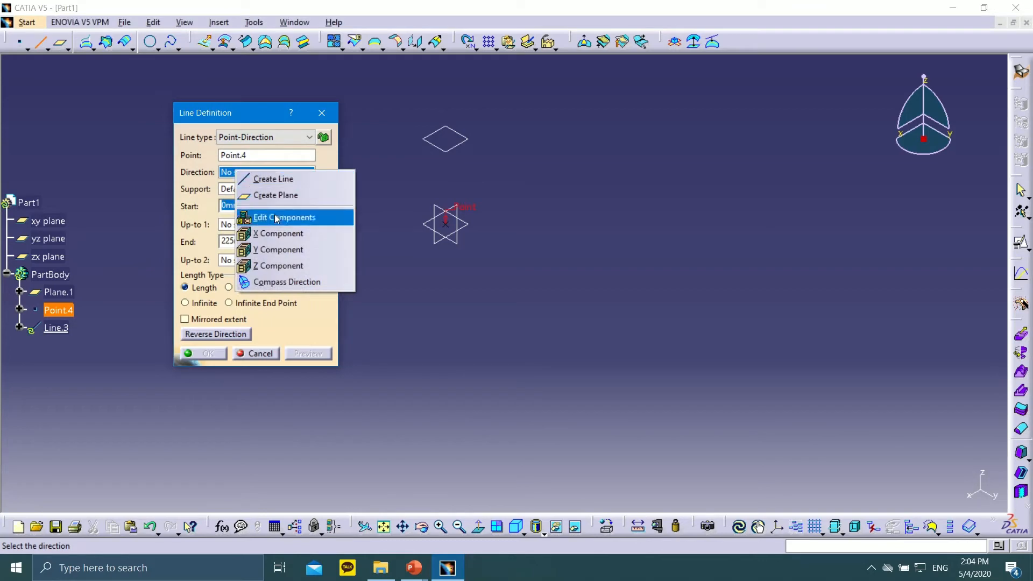
click(280, 249)
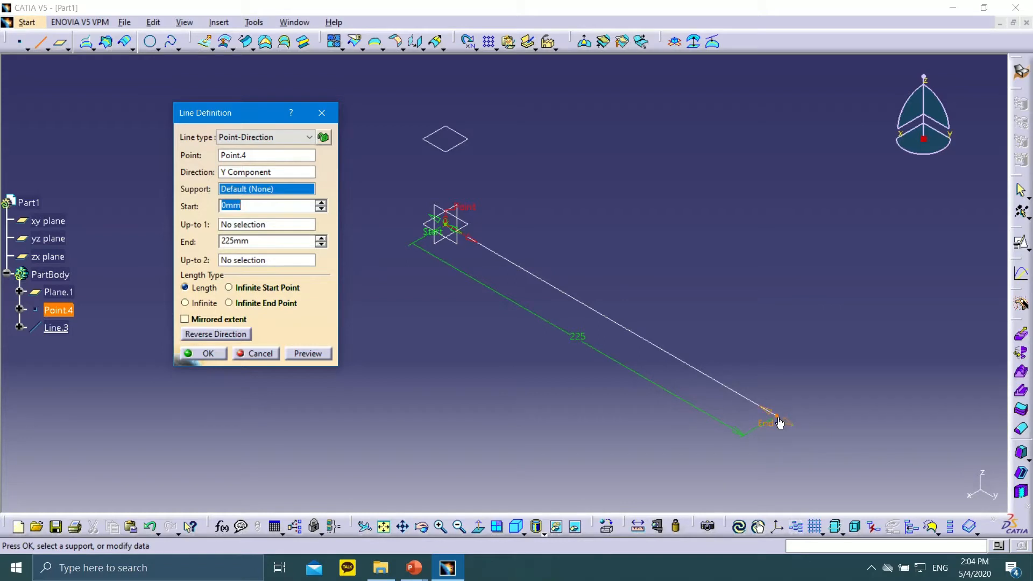
drag(779, 423, 548, 283)
click(214, 348)
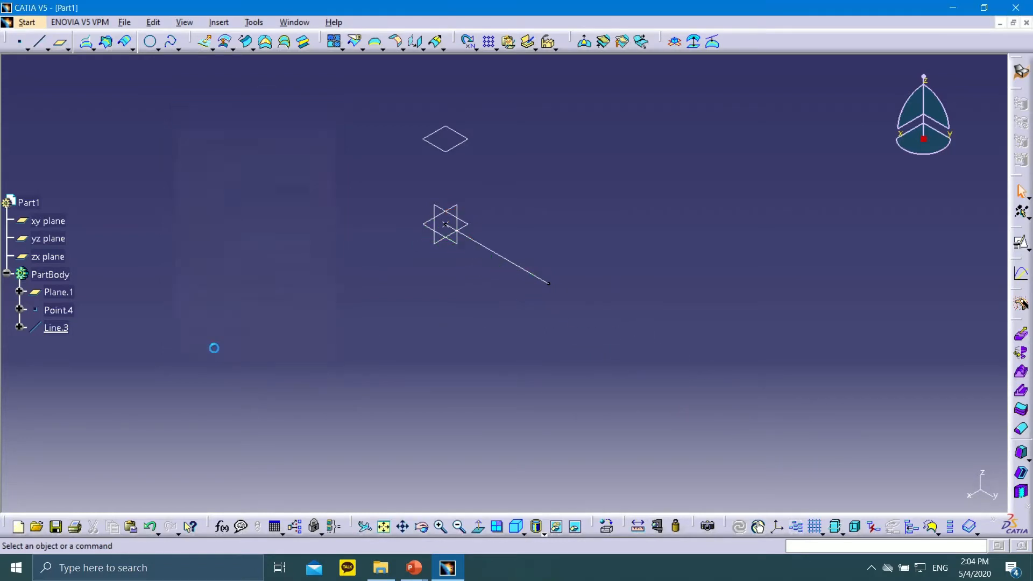
middle_drag(560, 223, 512, 273)
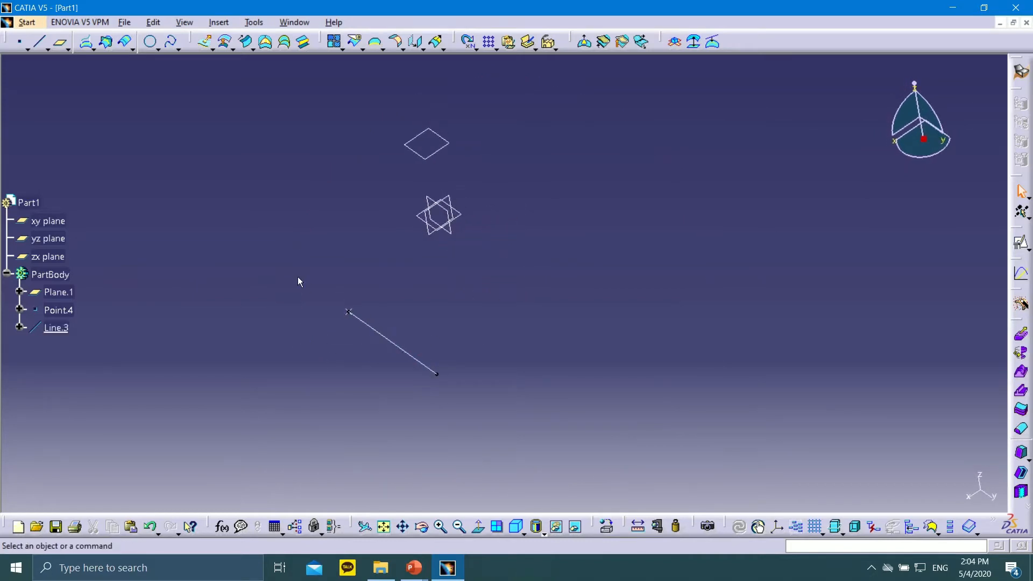
Step: Start an Angle/Normal to plane reference plane with the Y-direction line as rotation axis and the xy plane as reference
click(61, 43)
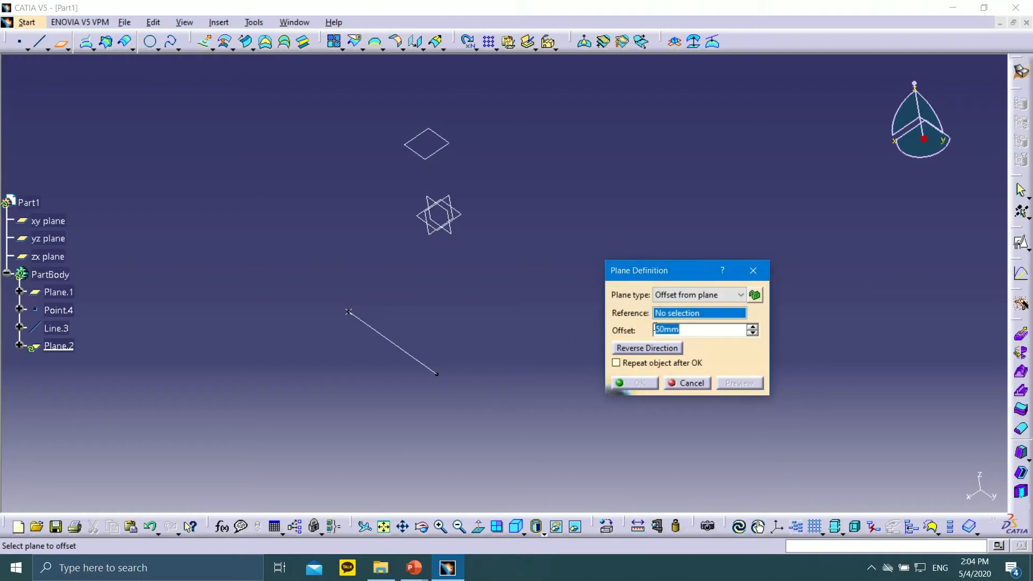
click(672, 295)
click(681, 329)
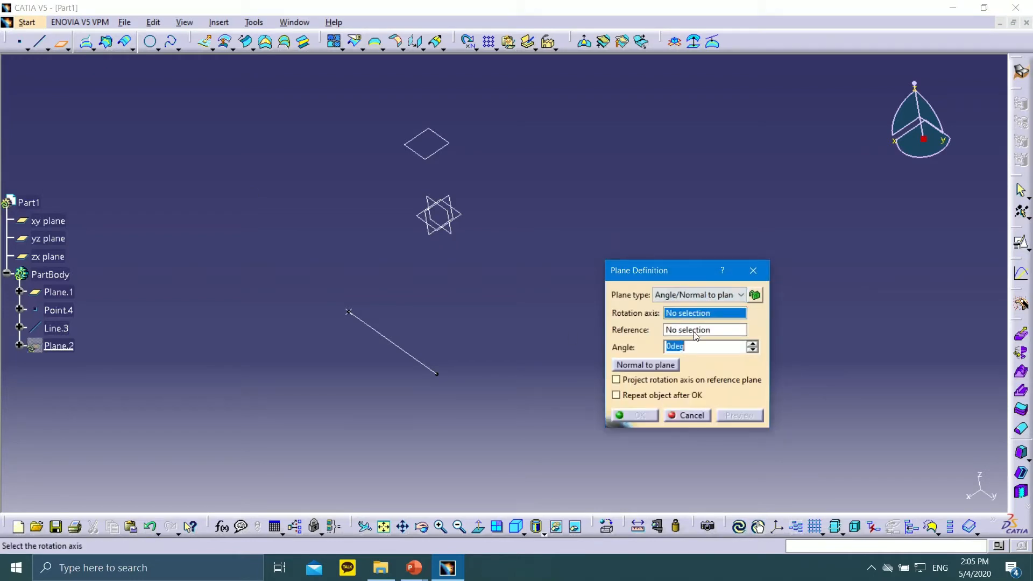
click(407, 353)
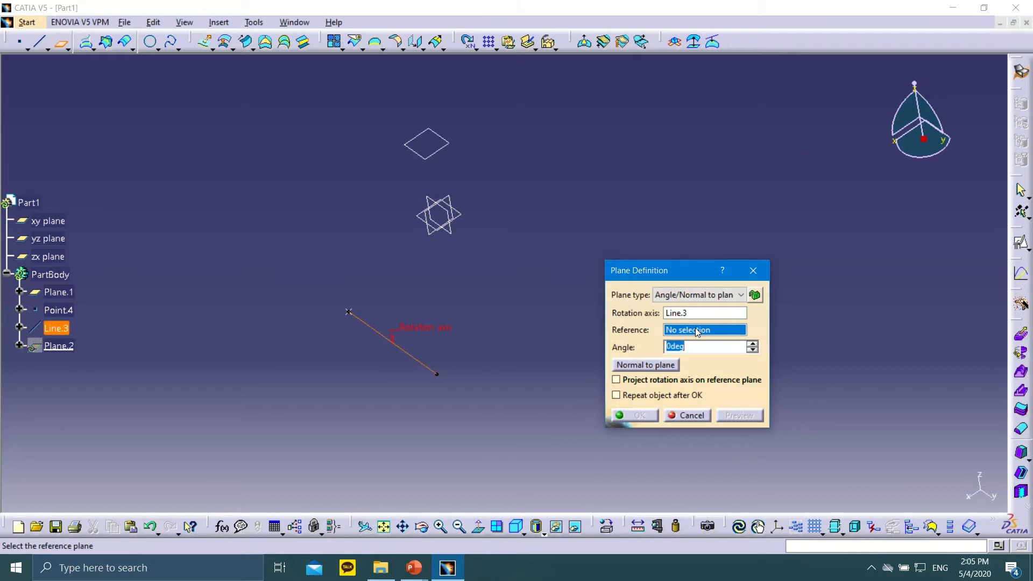
click(464, 218)
middle_drag(233, 210, 323, 201)
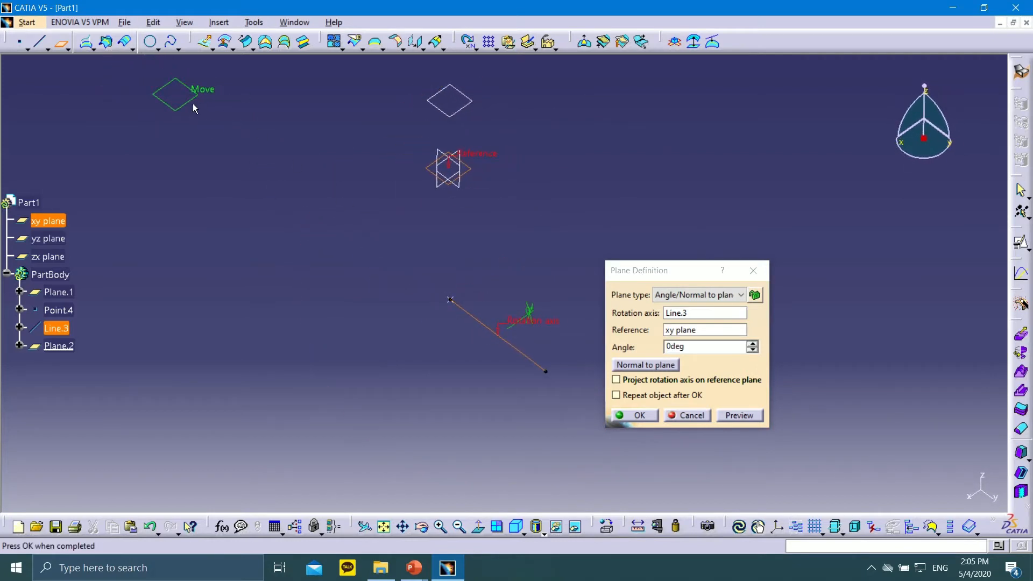
Step: Set the plane's angle to 45 deg, preview it and create the plane
click(666, 346)
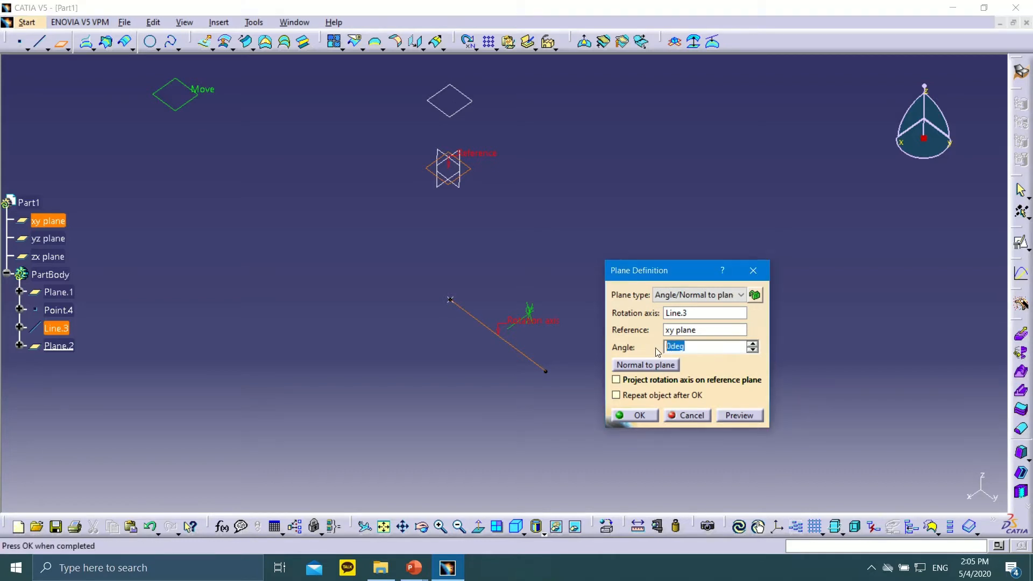
click(737, 415)
middle_drag(373, 242, 331, 237)
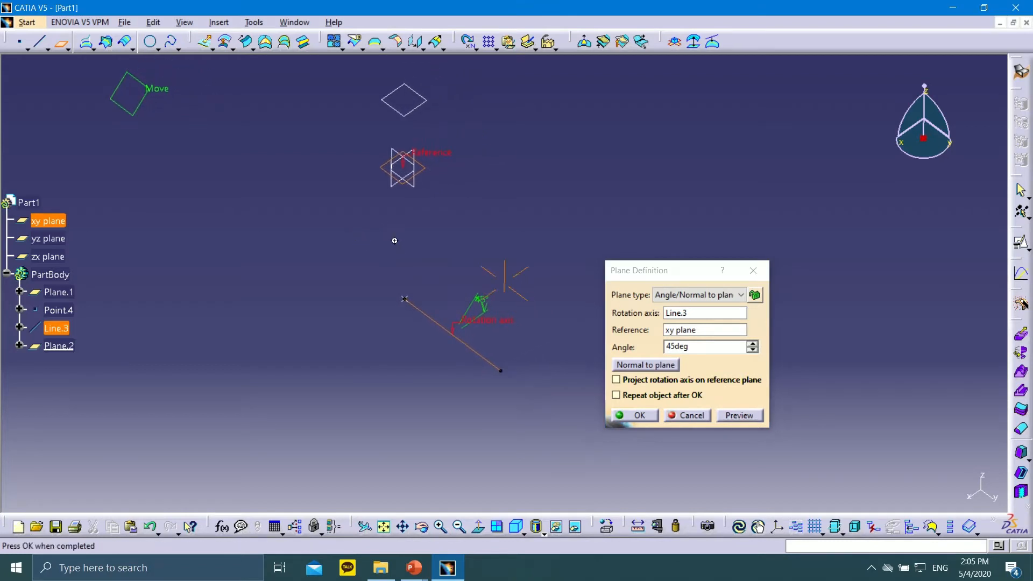
middle_drag(394, 241, 467, 276)
scroll(528, 310, down, 1)
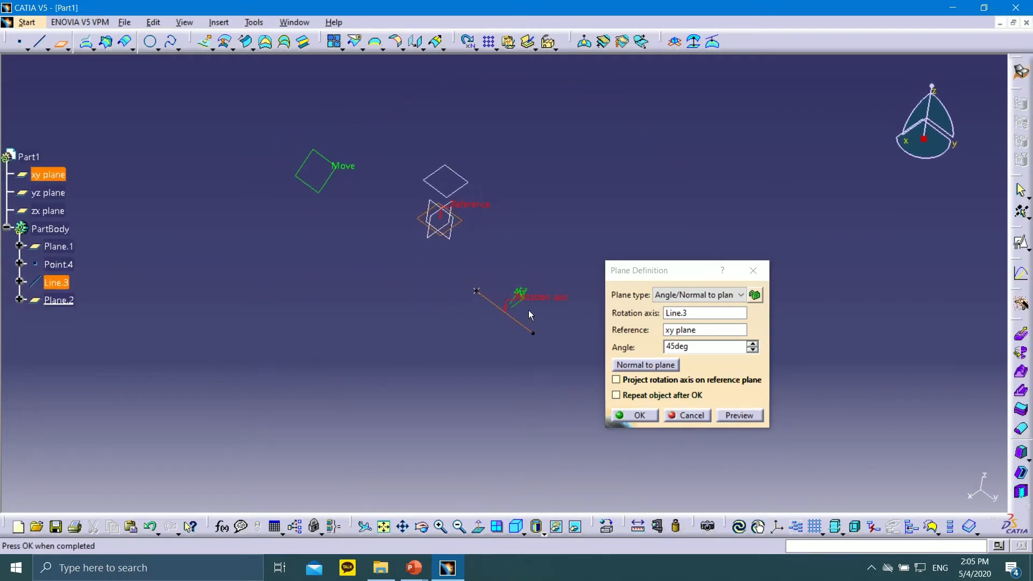
middle_drag(528, 310, 417, 306)
scroll(417, 305, up, 1)
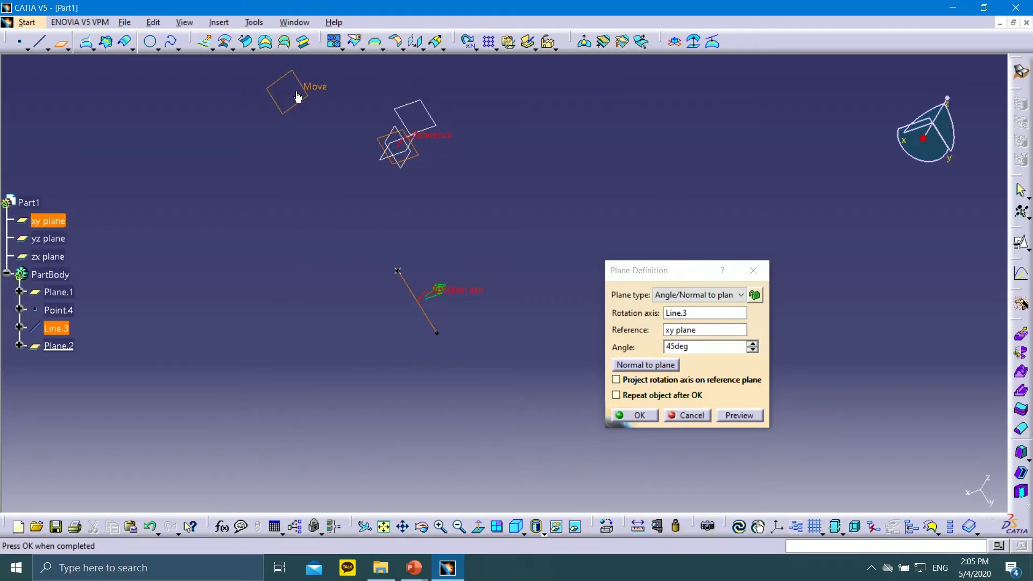
middle_drag(346, 275, 461, 328)
click(738, 417)
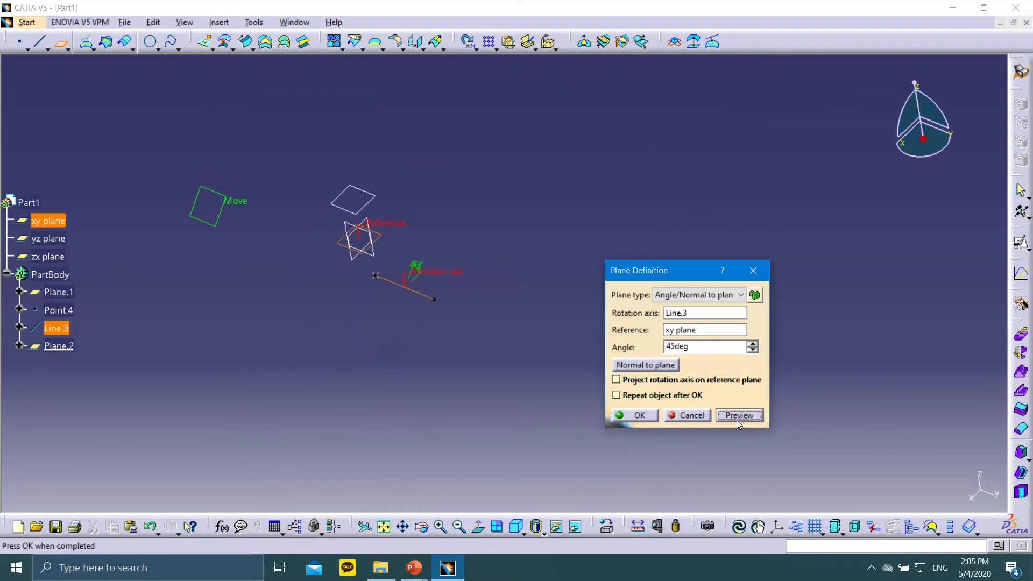
click(632, 416)
middle_drag(450, 235, 610, 206)
Step: Switch to the PowerPoint slide show and advance to the slide with the Projection instructions
mouse_move(409, 576)
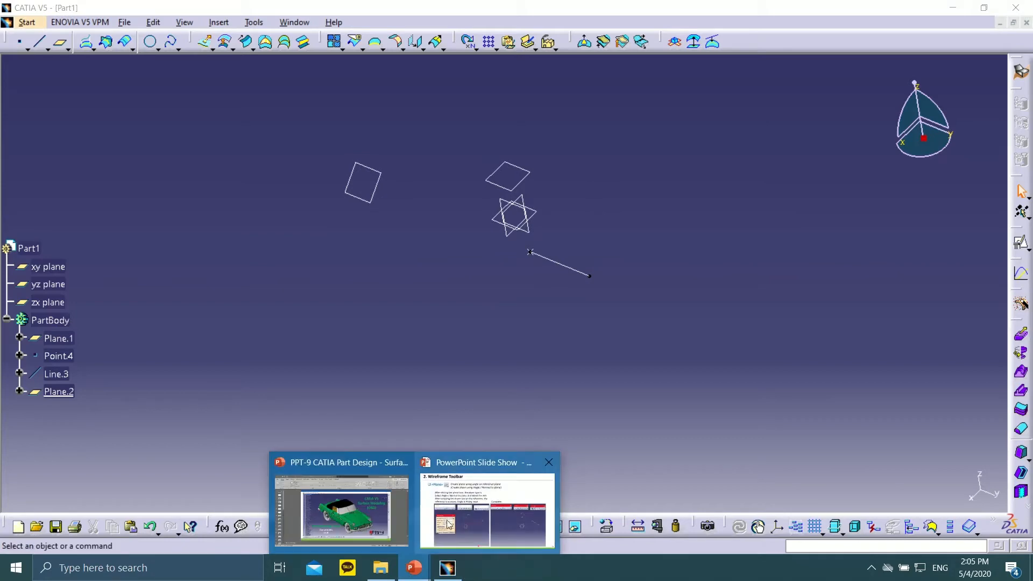
click(450, 524)
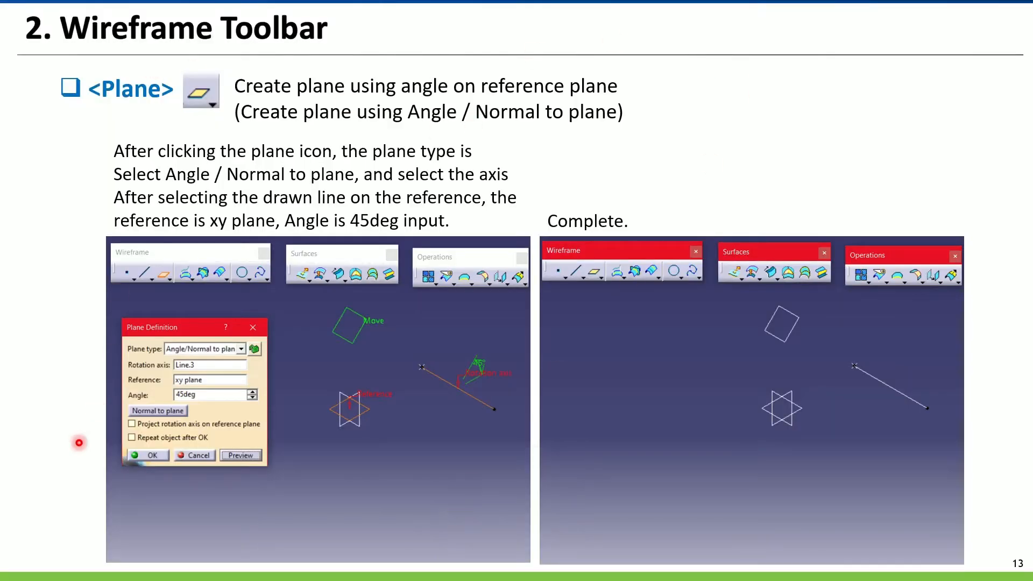
mouse_move(14, 567)
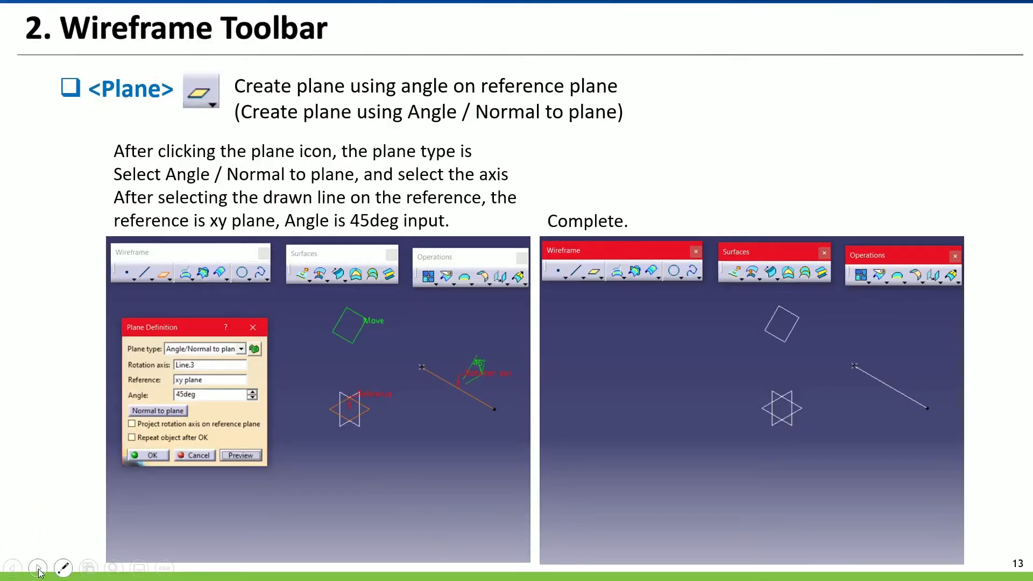
click(37, 568)
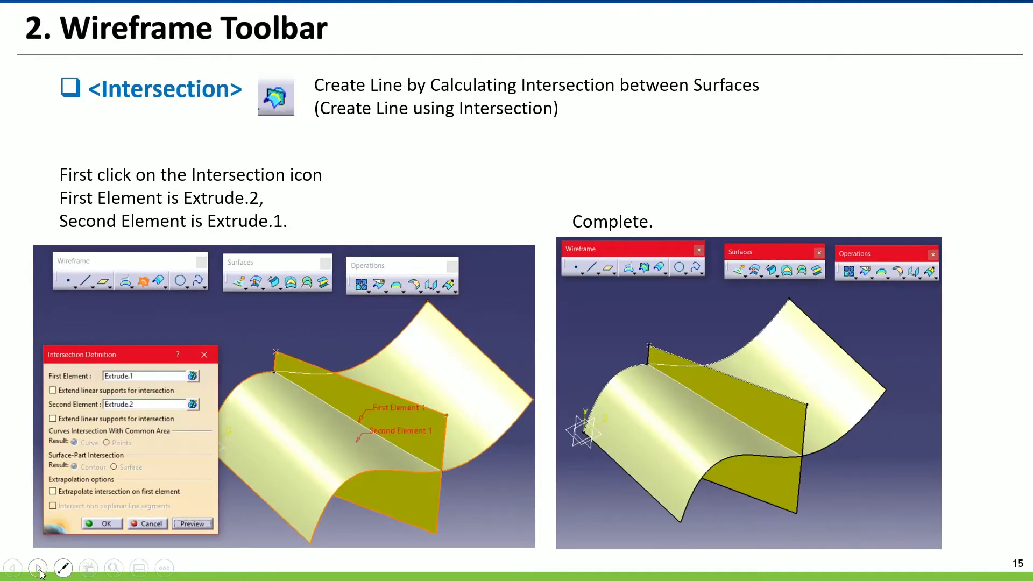
click(12, 568)
click(13, 569)
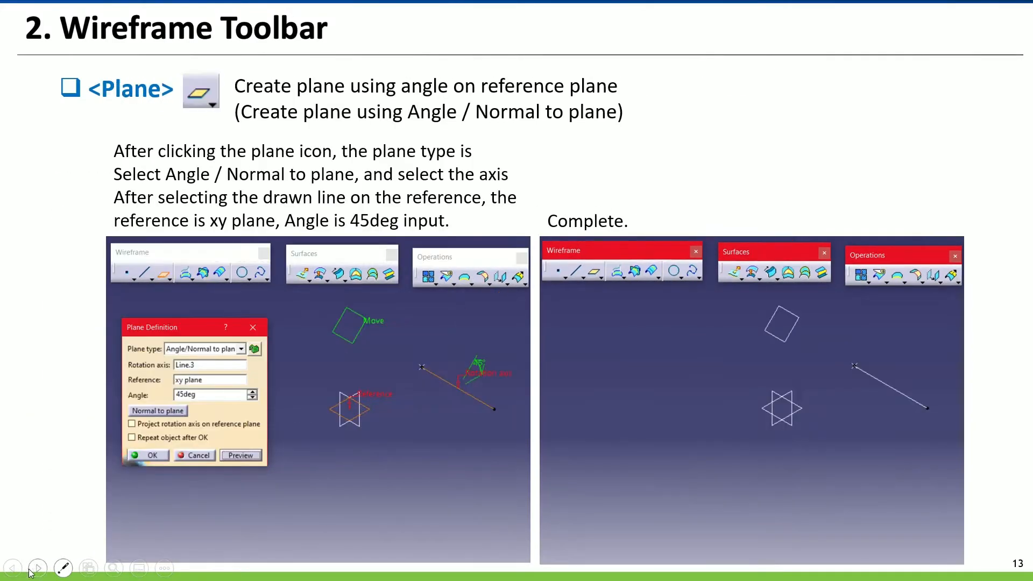
click(38, 568)
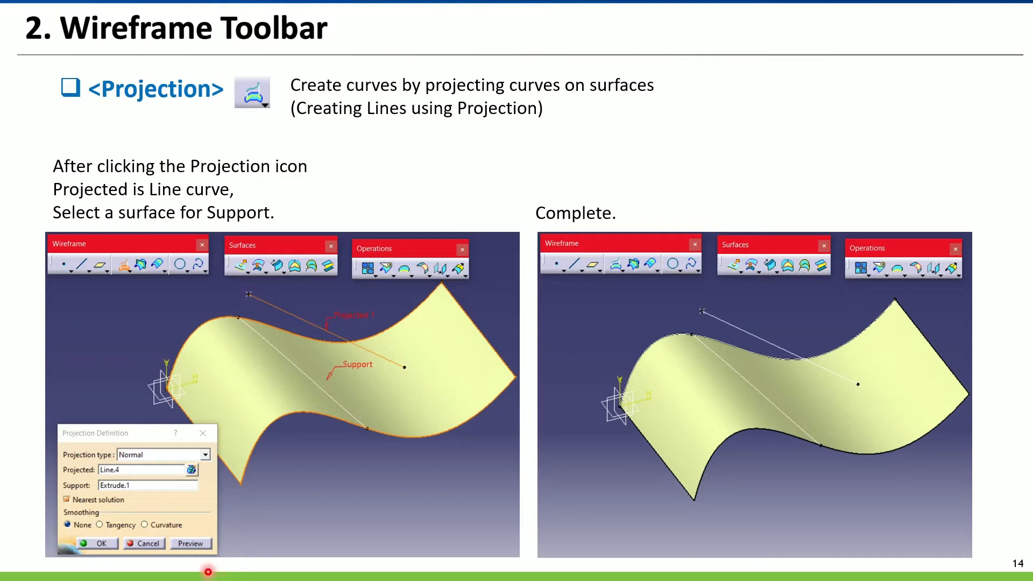
Step: Return to CATIA and delete all the practice planes, the point and the line, keeping only the default planes
key(super)
click(447, 566)
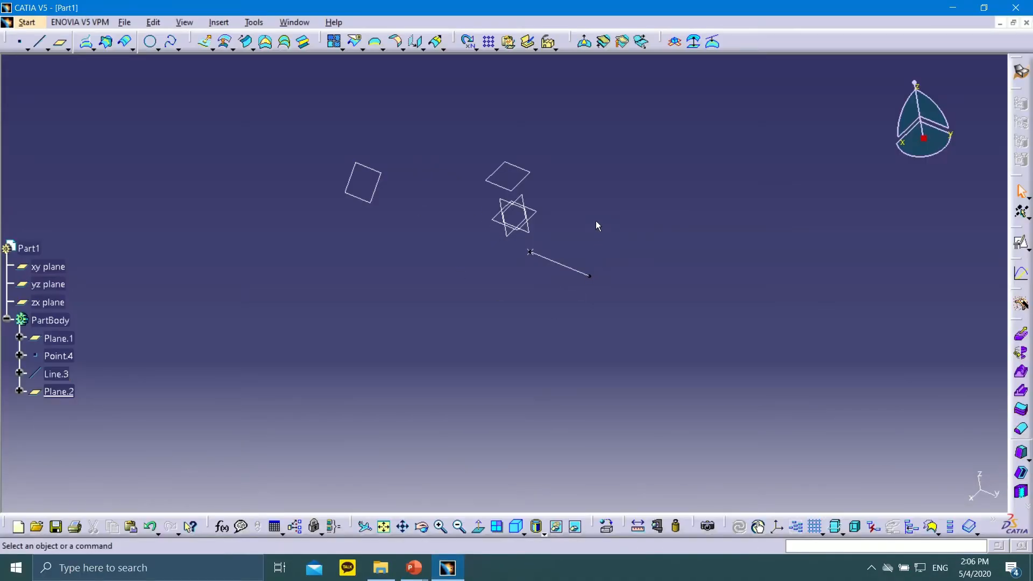
middle_drag(596, 224, 624, 280)
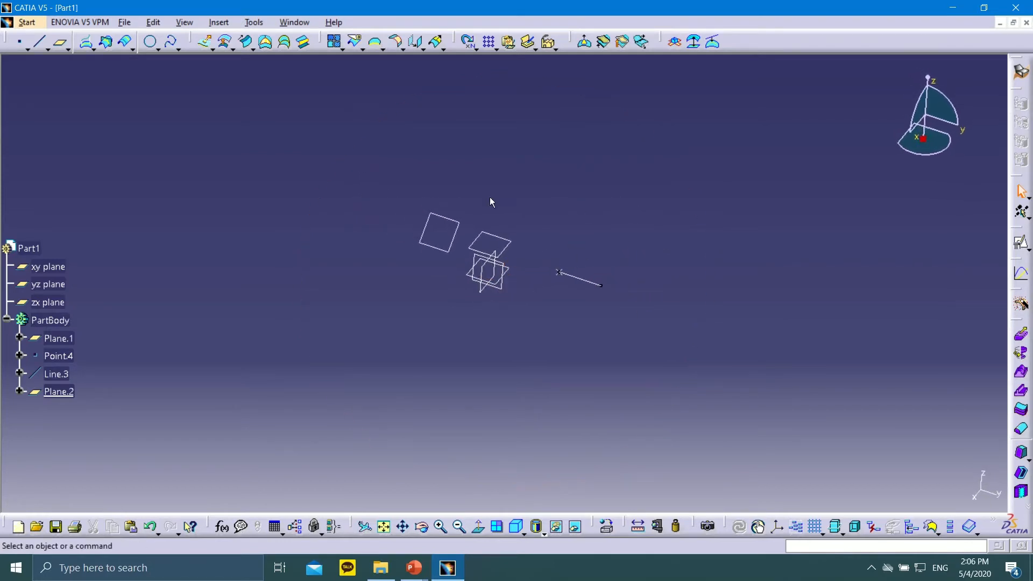
drag(346, 145, 661, 410)
key(Delete)
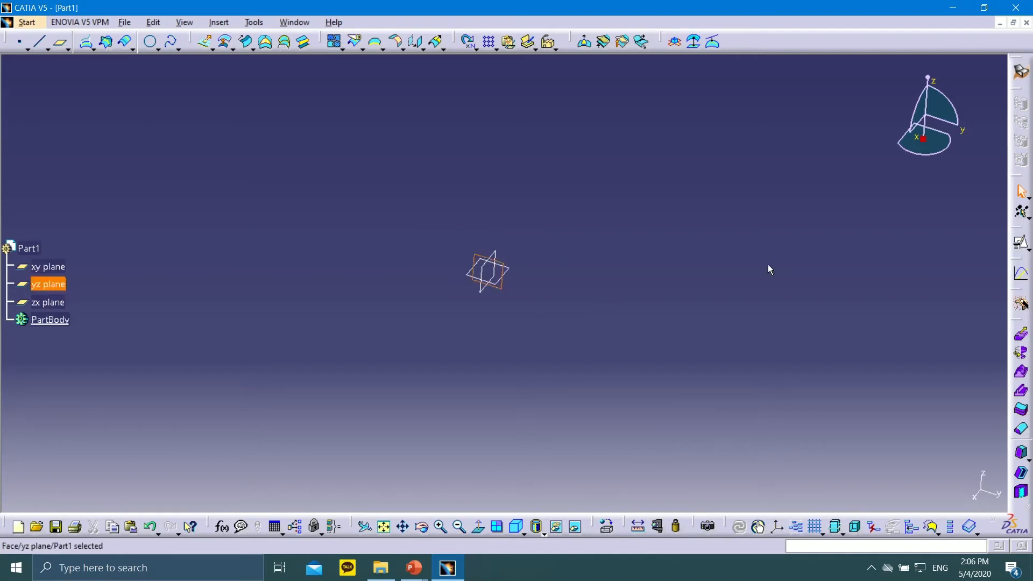
Step: Sketch a wavy S-shaped spline on the yz plane, running from upper left of the origin to the far lower right, and exit the sketch
click(1019, 269)
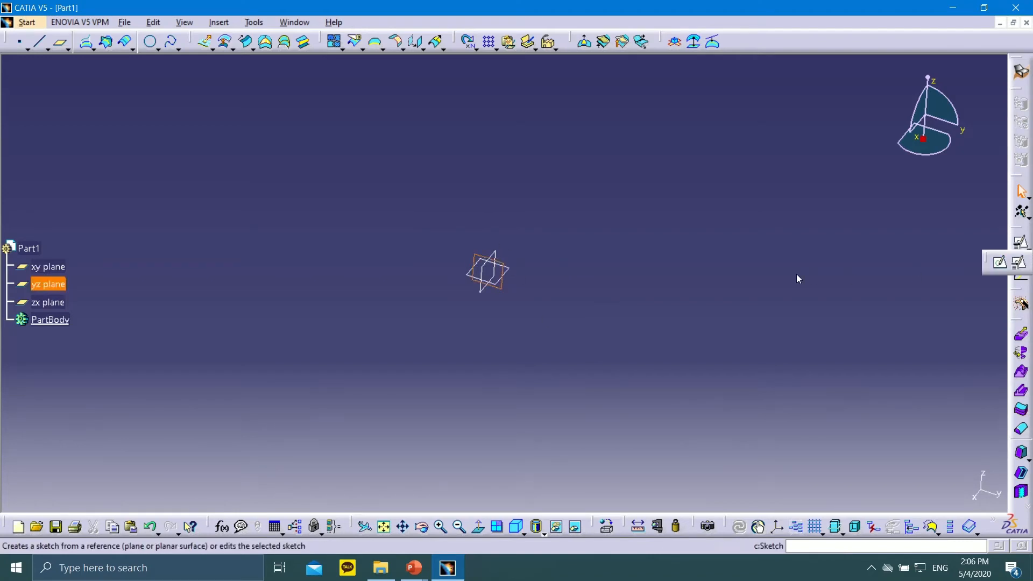
click(924, 451)
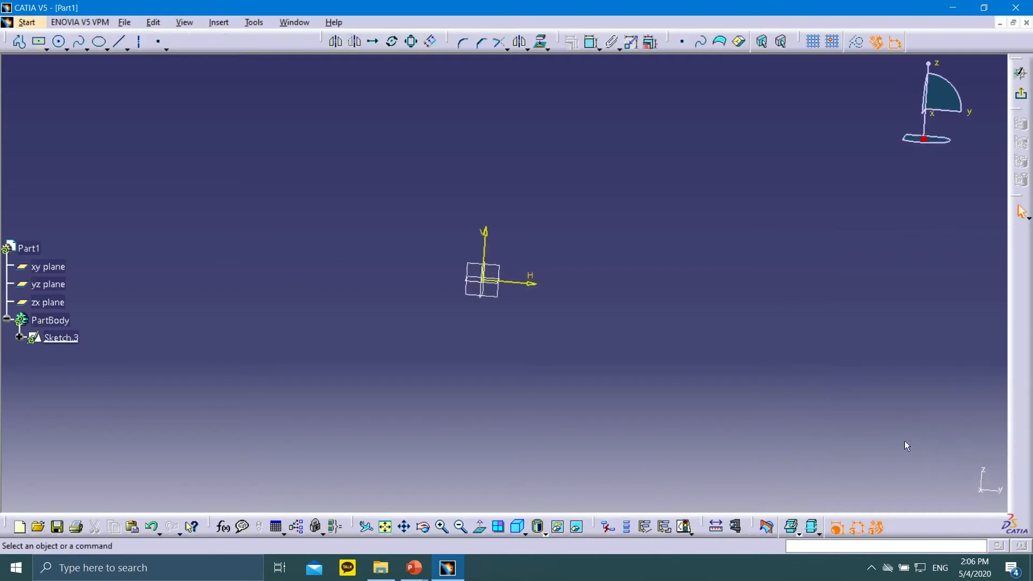
click(79, 41)
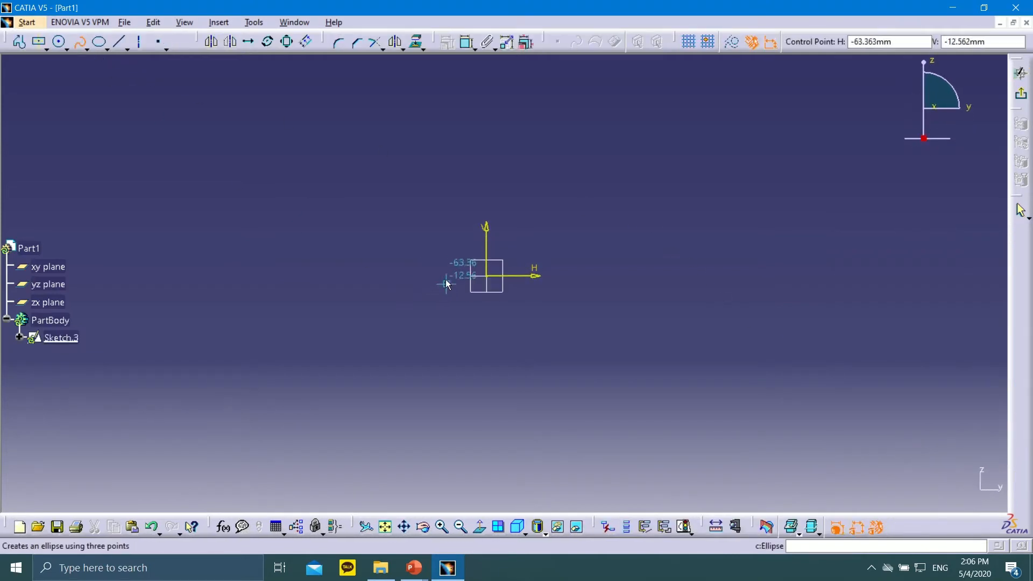
click(361, 241)
click(458, 164)
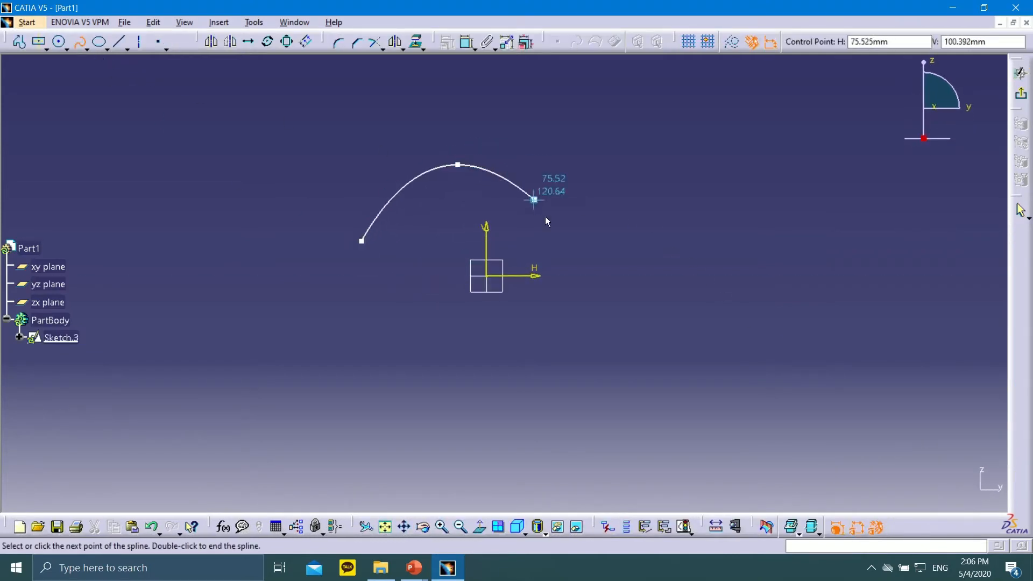
click(595, 275)
click(759, 398)
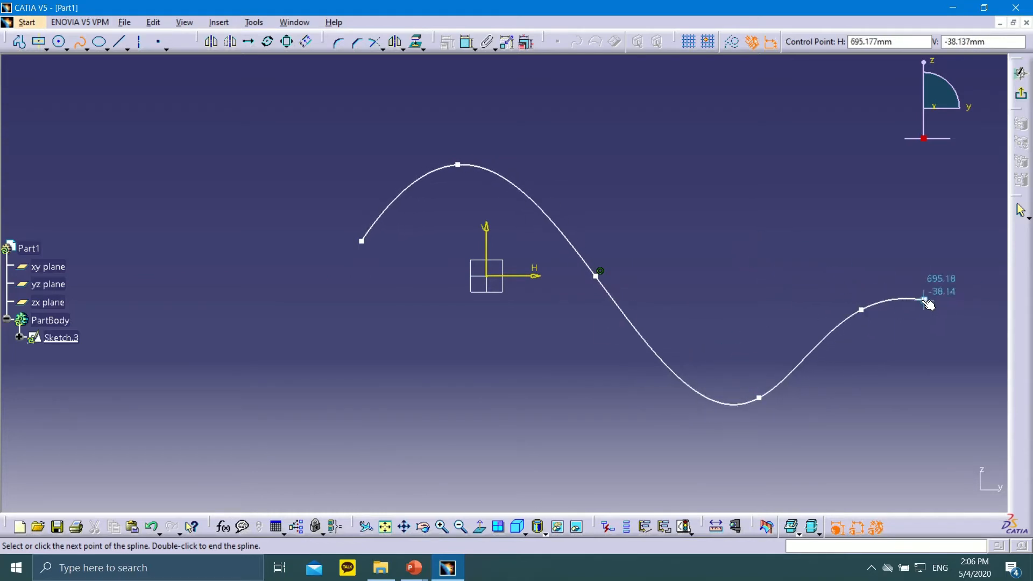
key(Escape)
click(1026, 95)
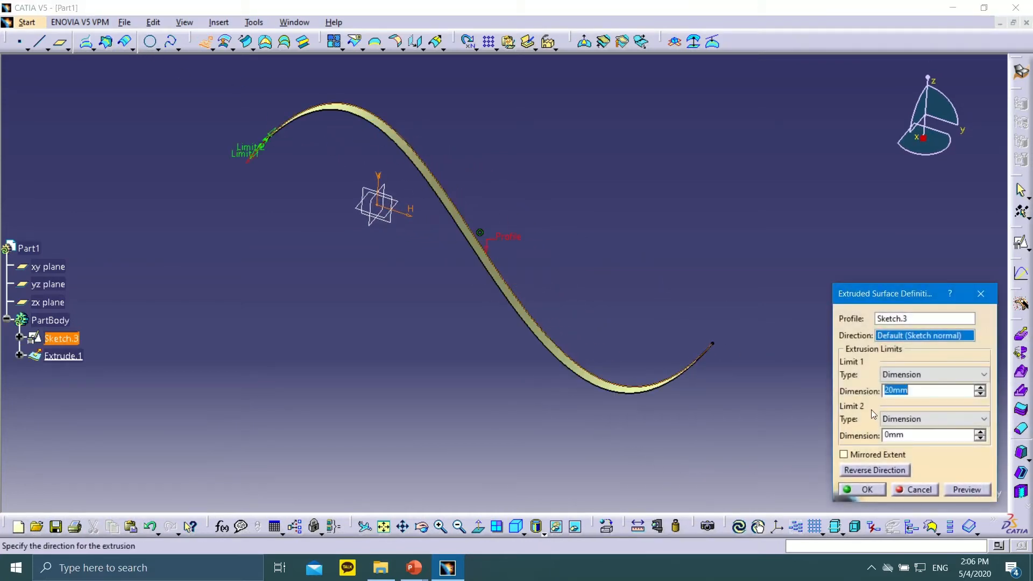
Step: Extrude the spline sketch into a surface with a Limit 1 dimension of 400 mm
text(400)
key(Return)
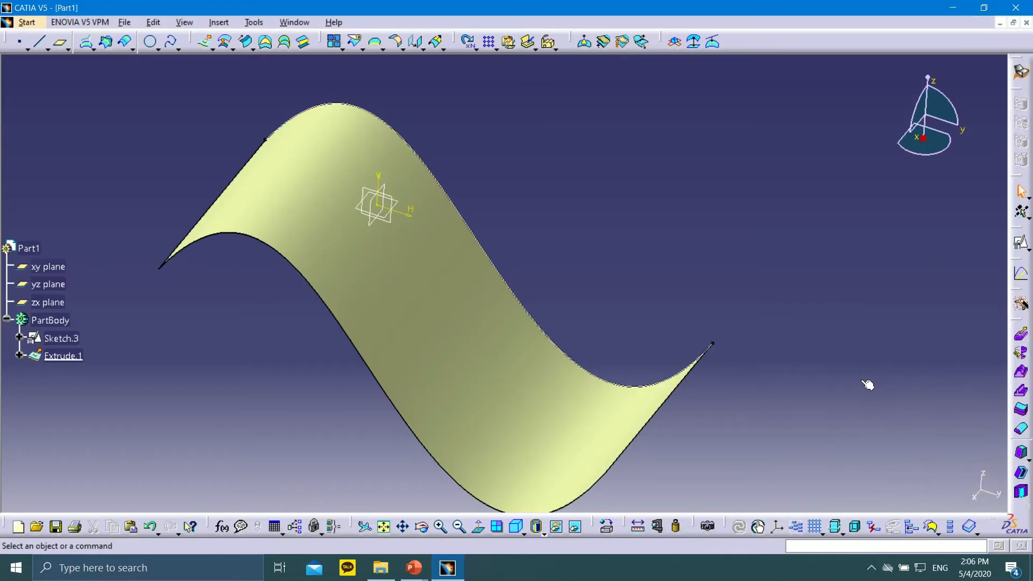
middle_drag(606, 311, 660, 265)
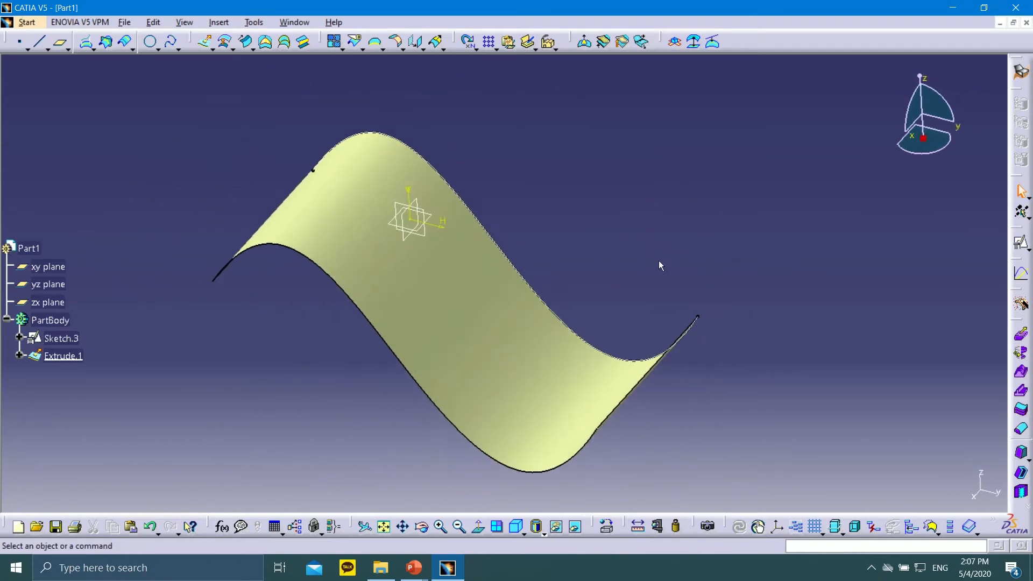
Step: Create a Coordinates point at X, Y and Z of 200 mm, referenced to the default origin, above the extruded surface
click(20, 42)
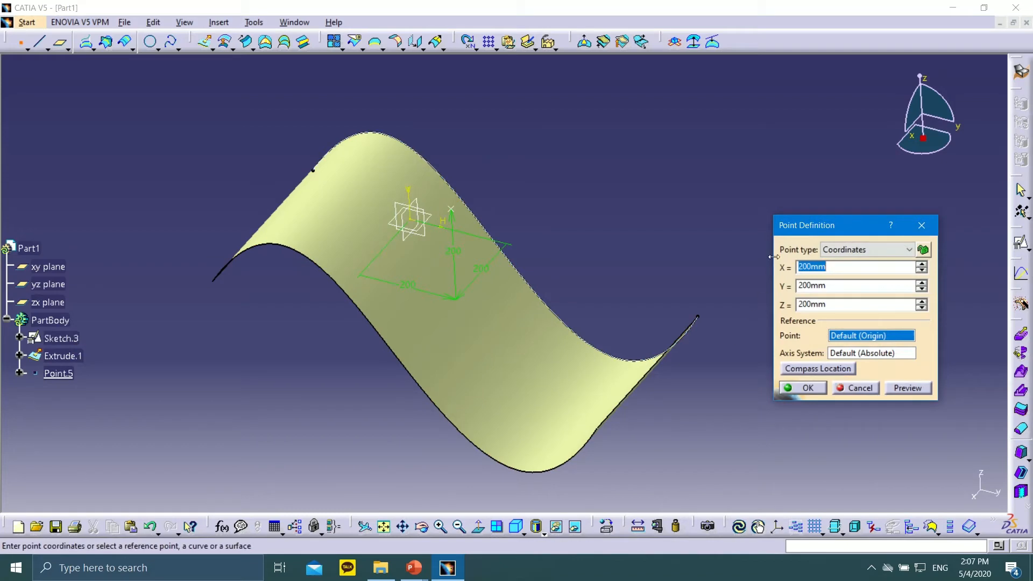
drag(817, 225, 755, 177)
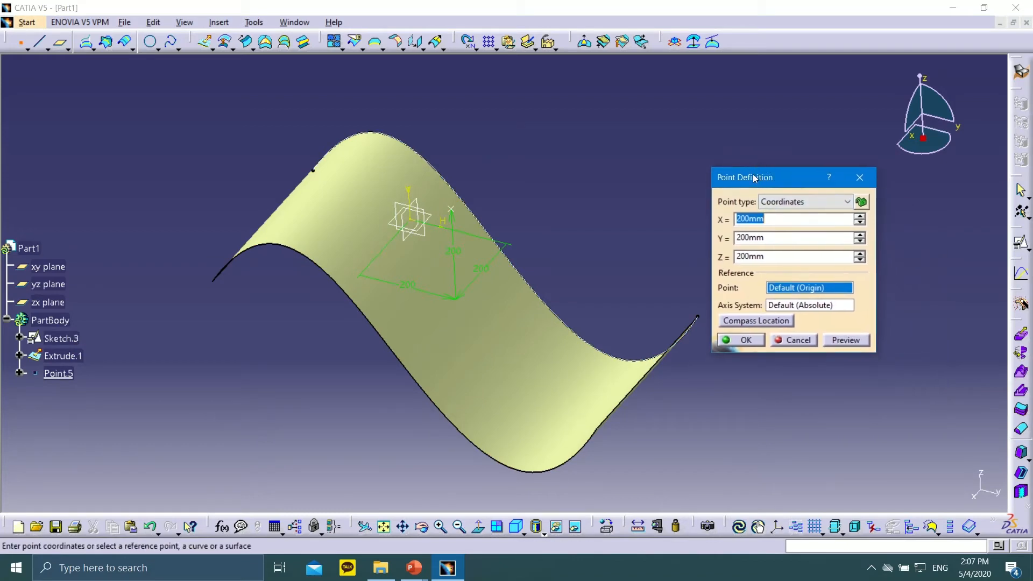
middle_drag(573, 258, 524, 236)
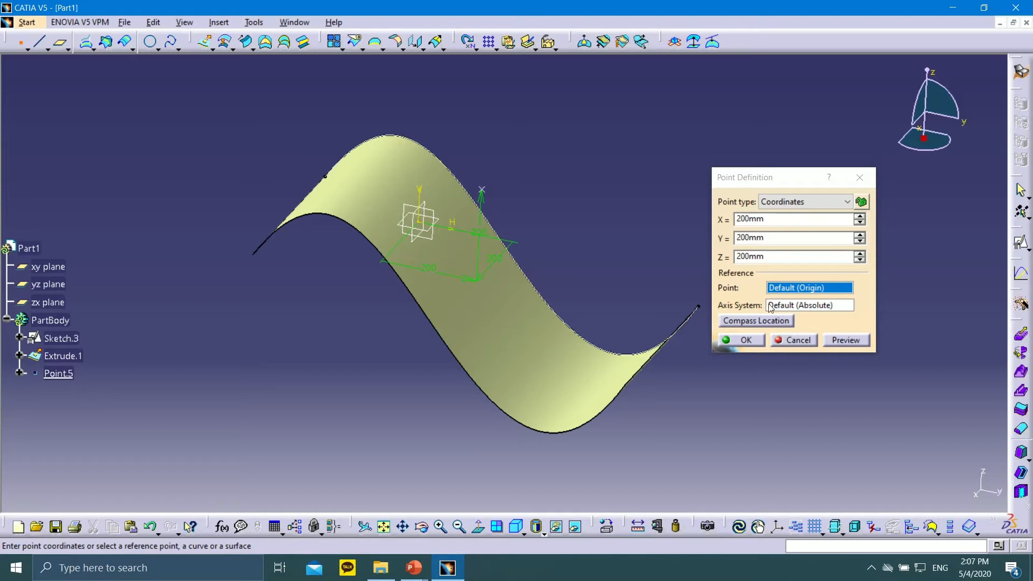
click(745, 340)
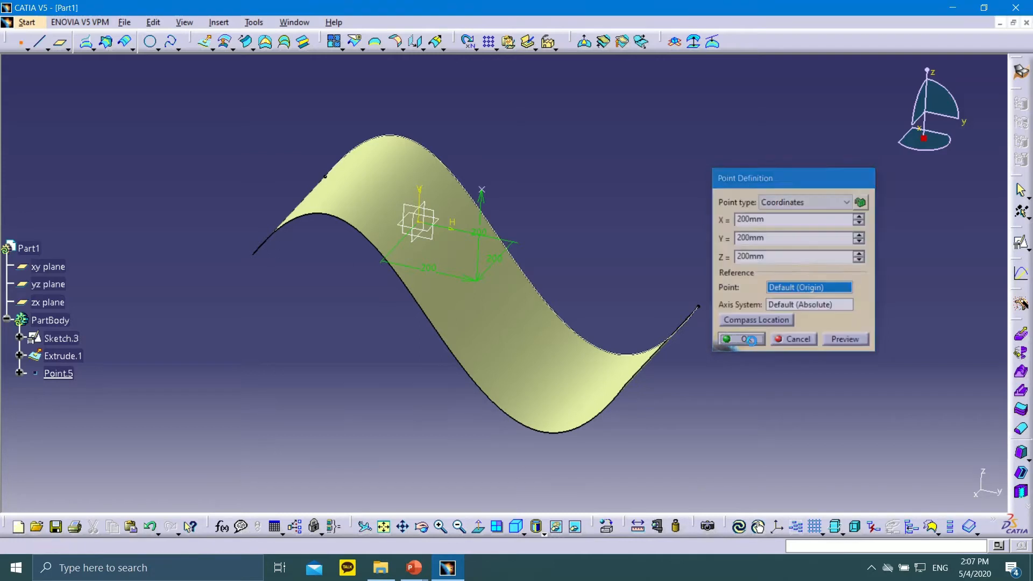
Step: Create a second Coordinates point at X 400 mm, Y 400 mm and Z 200 mm
click(20, 45)
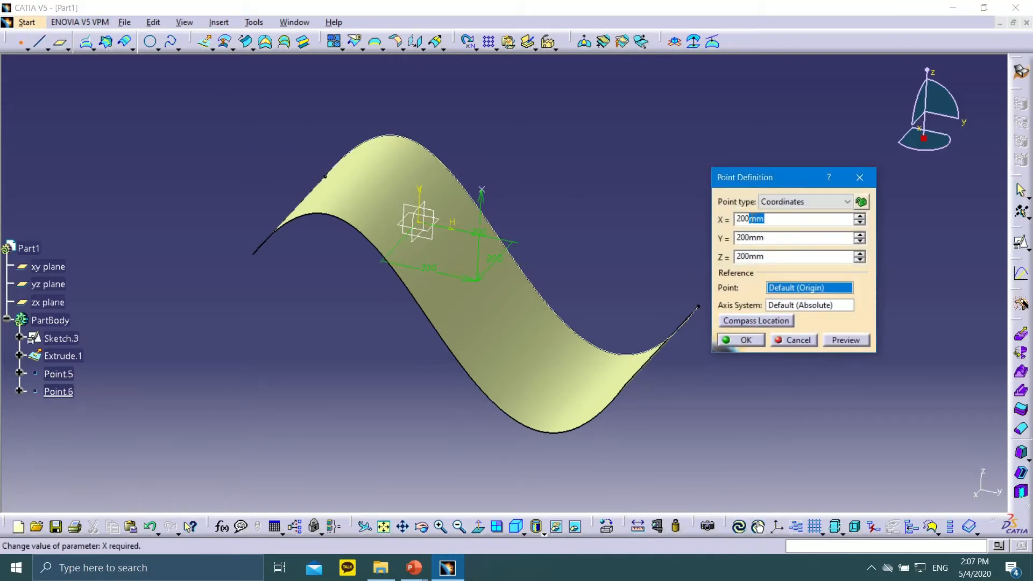
drag(749, 218, 727, 223)
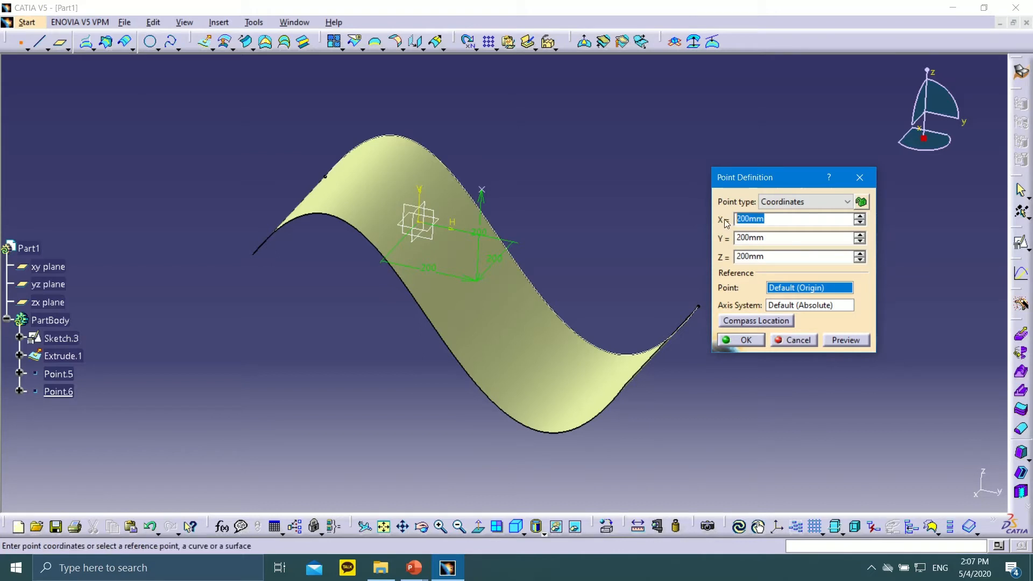
click(776, 239)
drag(761, 238, 726, 242)
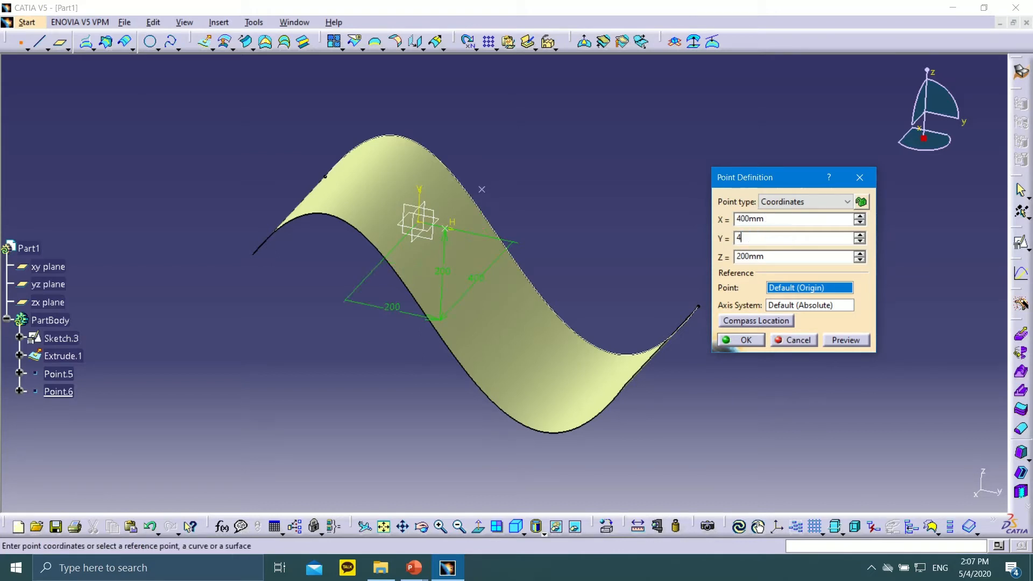
click(772, 258)
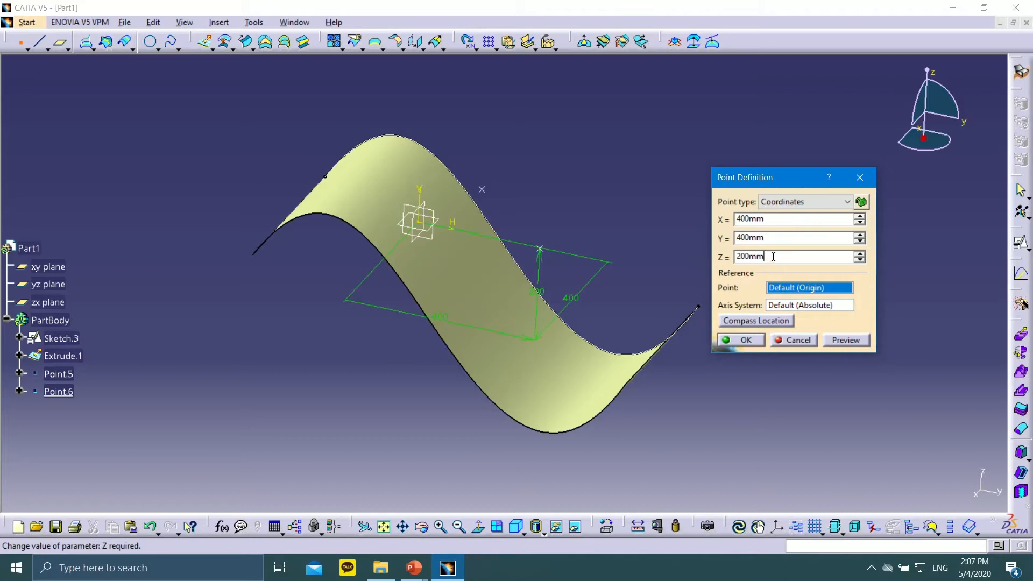
click(747, 341)
middle_drag(602, 190, 574, 183)
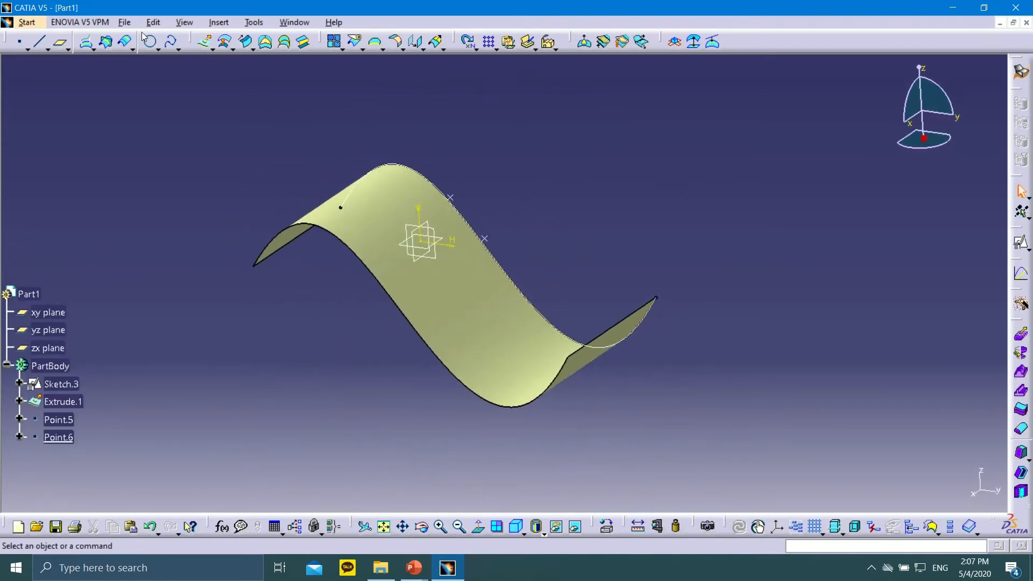
Step: Create a Point-Point line through the two coordinate points, extended 681 mm at the start and 1305 mm at the end
click(39, 41)
click(293, 136)
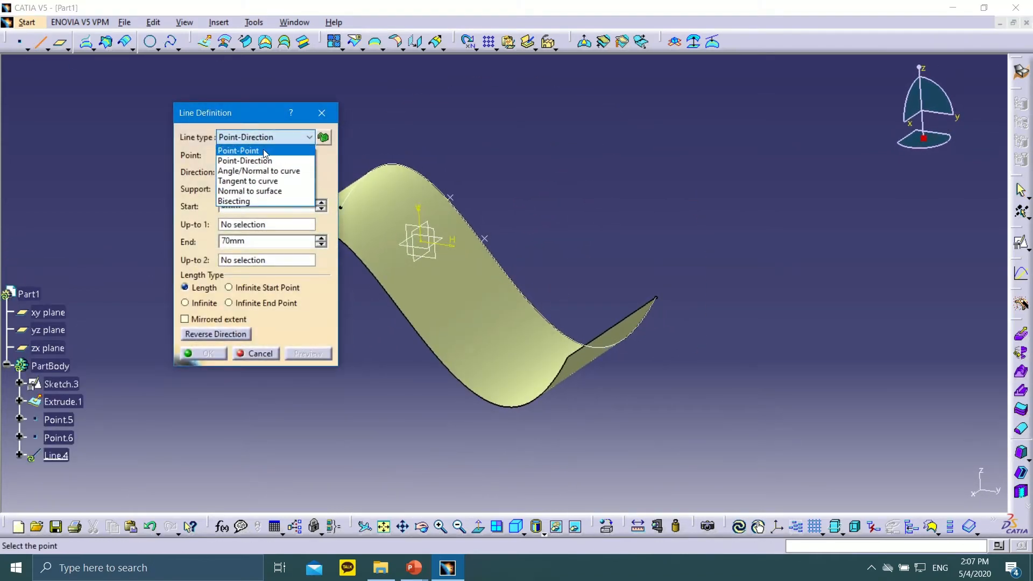
click(263, 149)
click(451, 198)
click(485, 238)
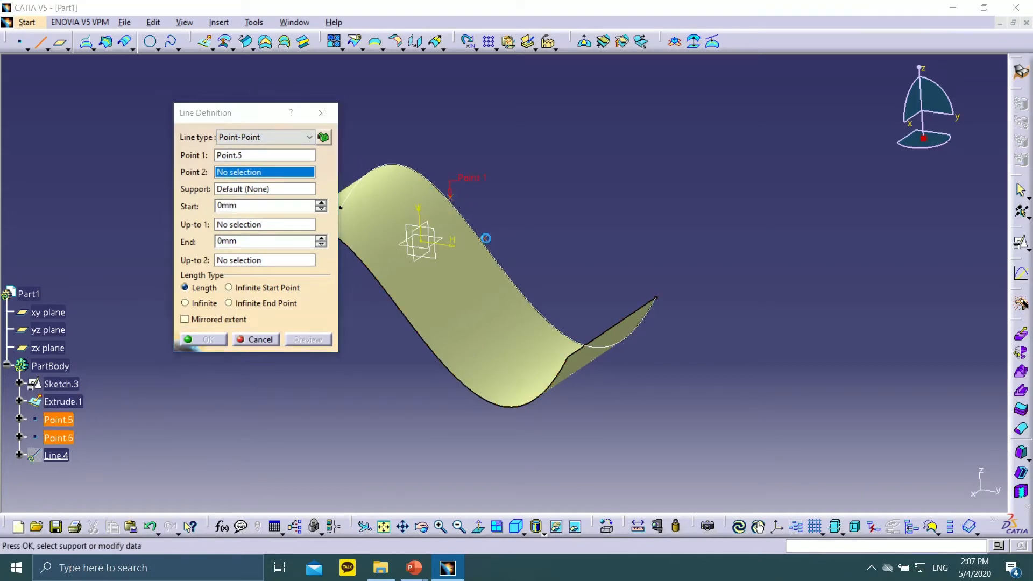
drag(487, 246, 679, 469)
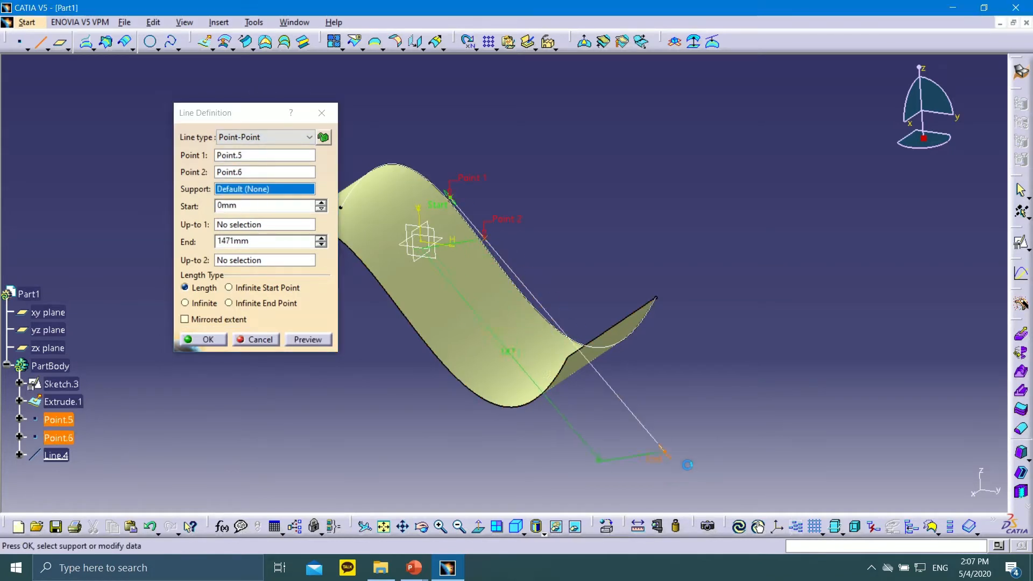
drag(450, 198, 368, 100)
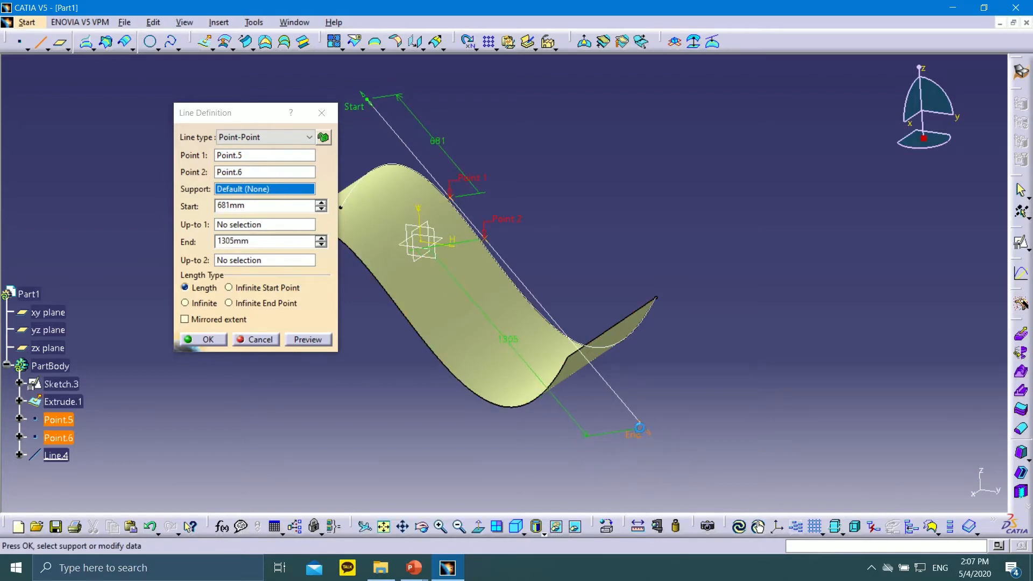
middle_drag(609, 246, 457, 305)
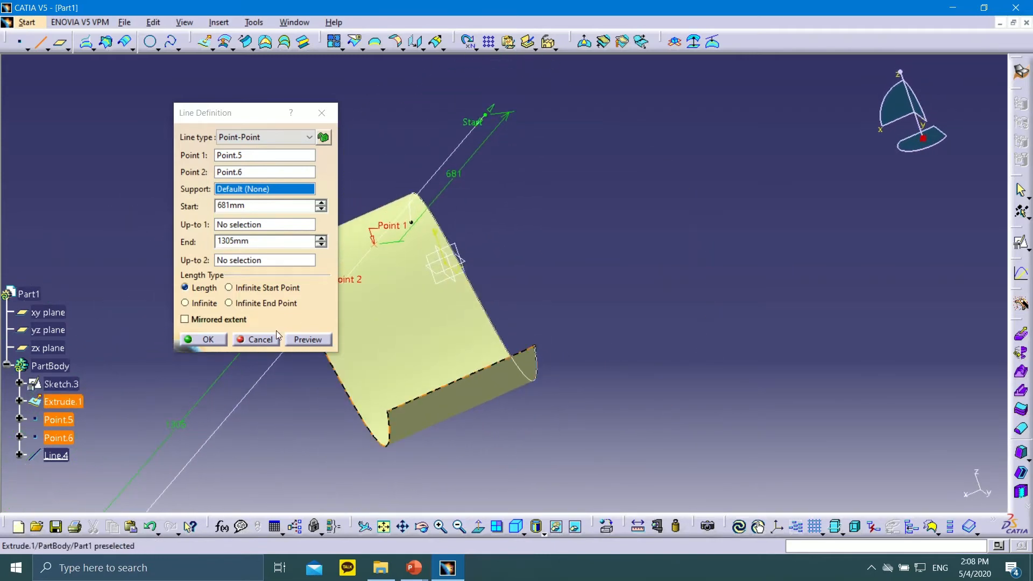
click(204, 339)
middle_drag(363, 318, 738, 233)
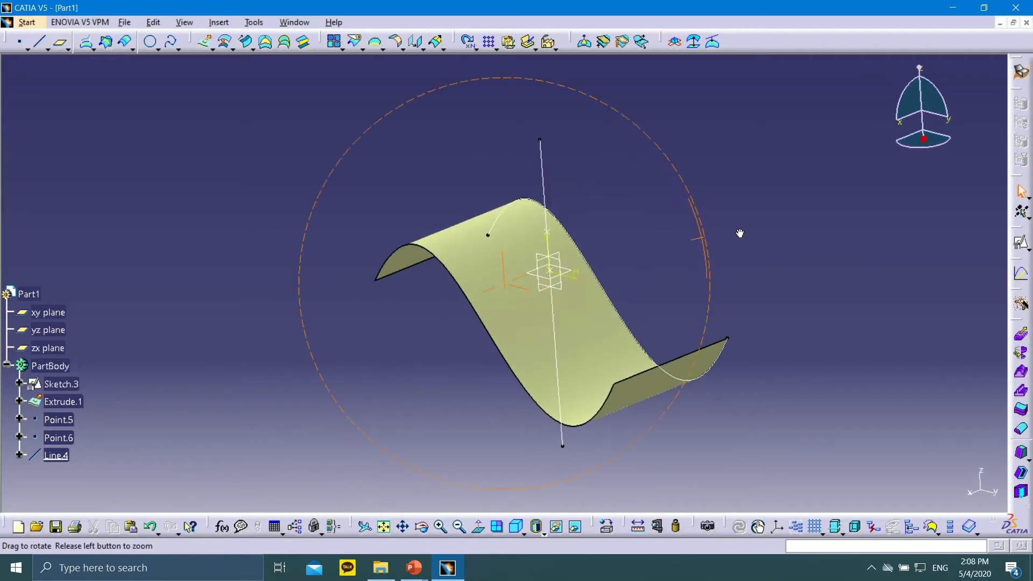
Step: Start a Projection, consult the Projection slide in the PowerPoint slide show, and return to CATIA
click(89, 44)
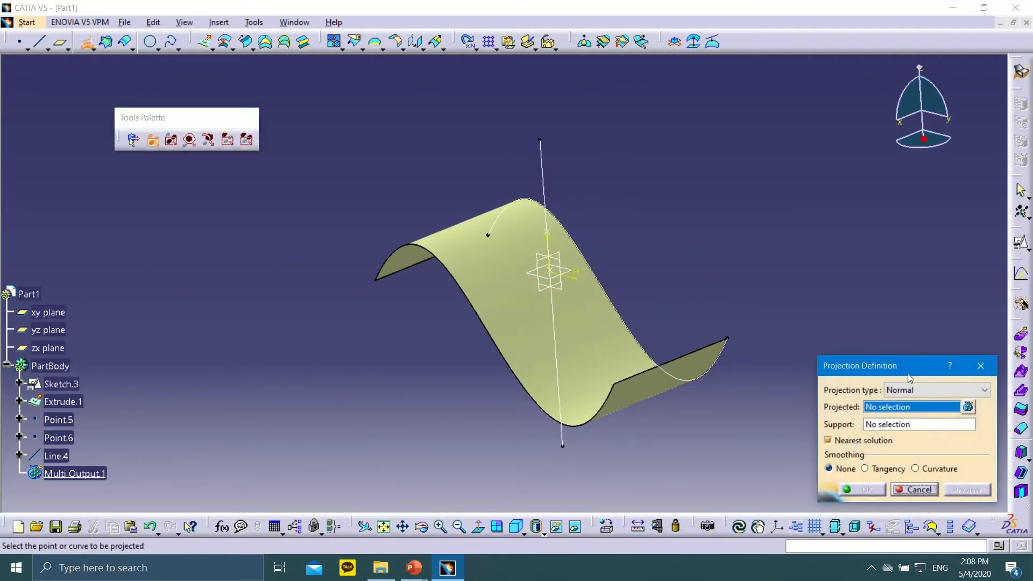
drag(909, 377, 837, 262)
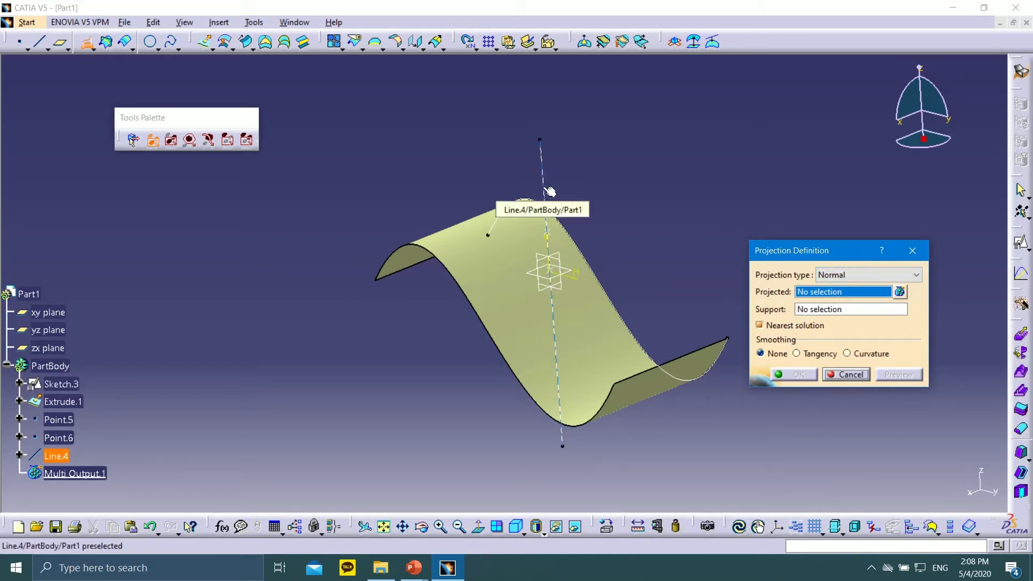
mouse_move(414, 568)
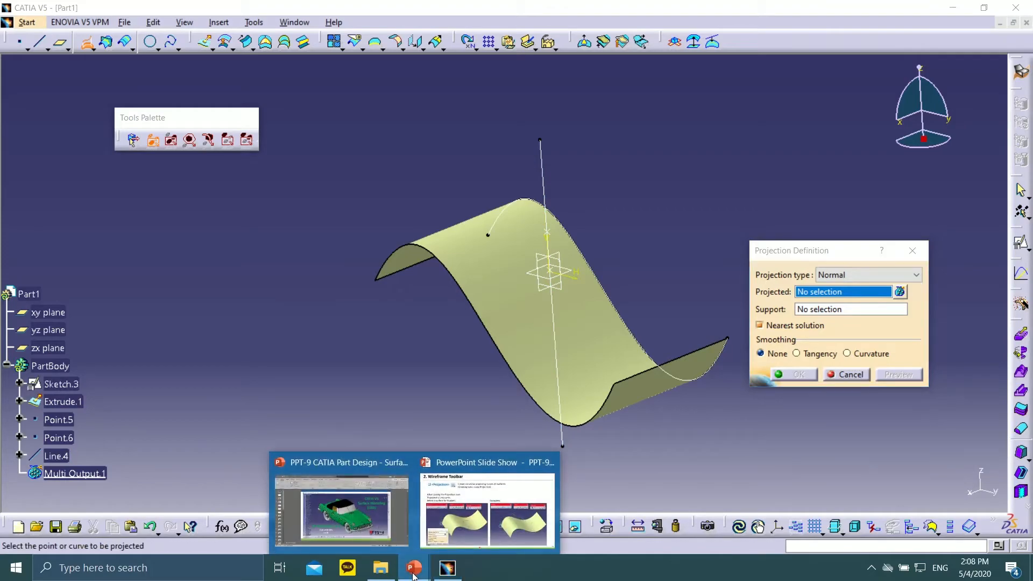
click(445, 508)
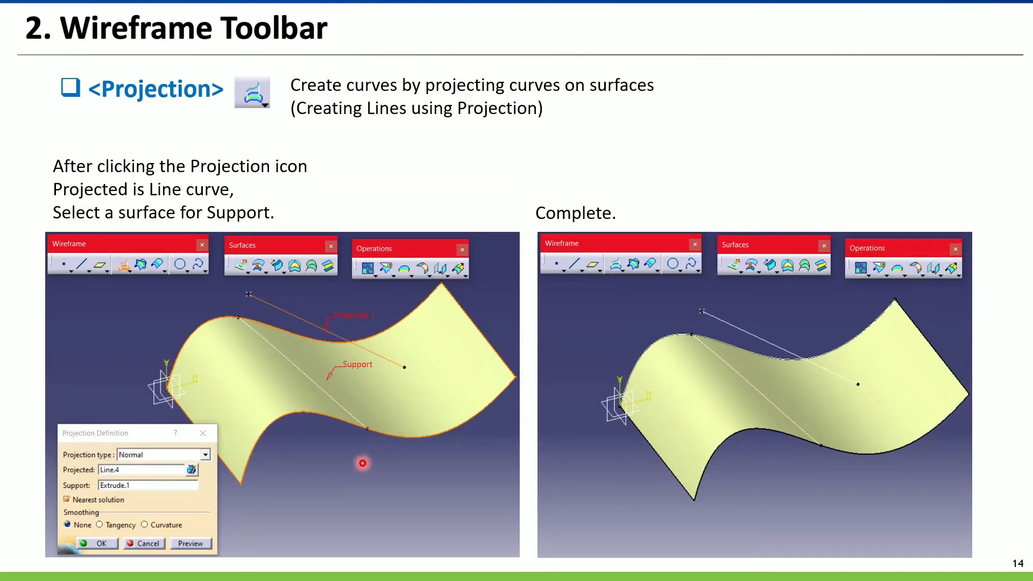
key(super)
click(447, 567)
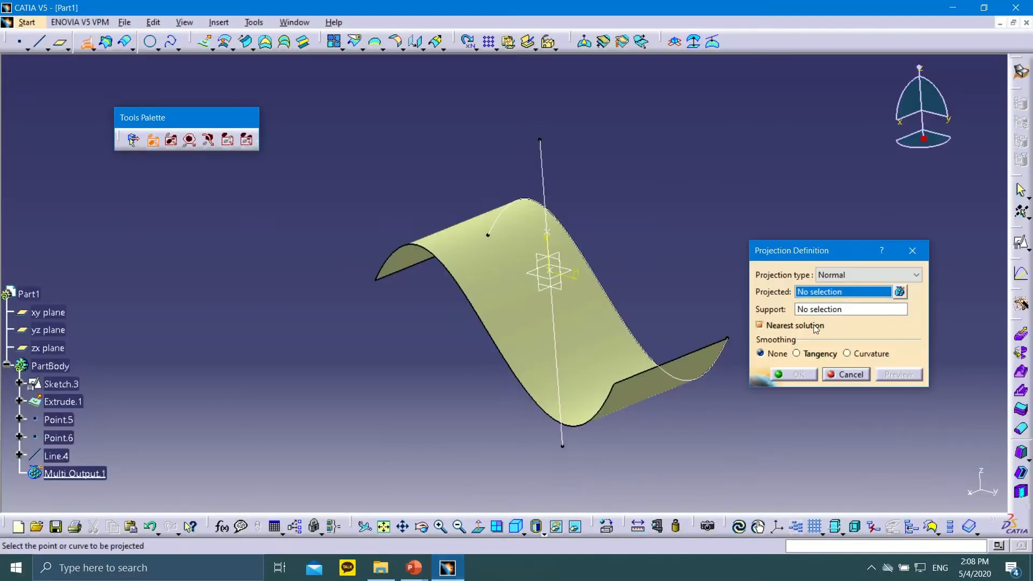
Step: Choose the new line as the projected element and the extruded surface as support, and preview the Normal projection
click(553, 325)
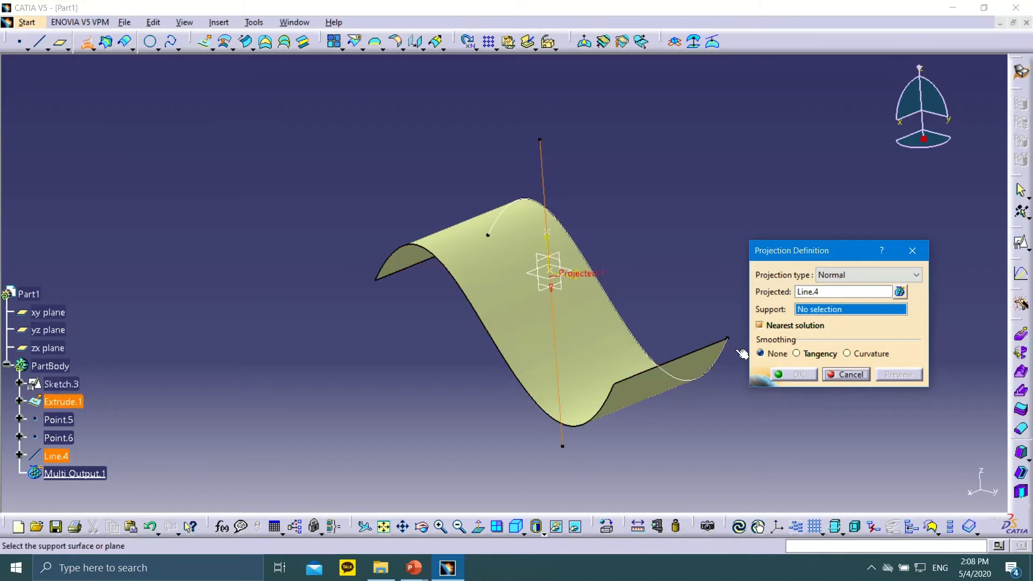
click(519, 307)
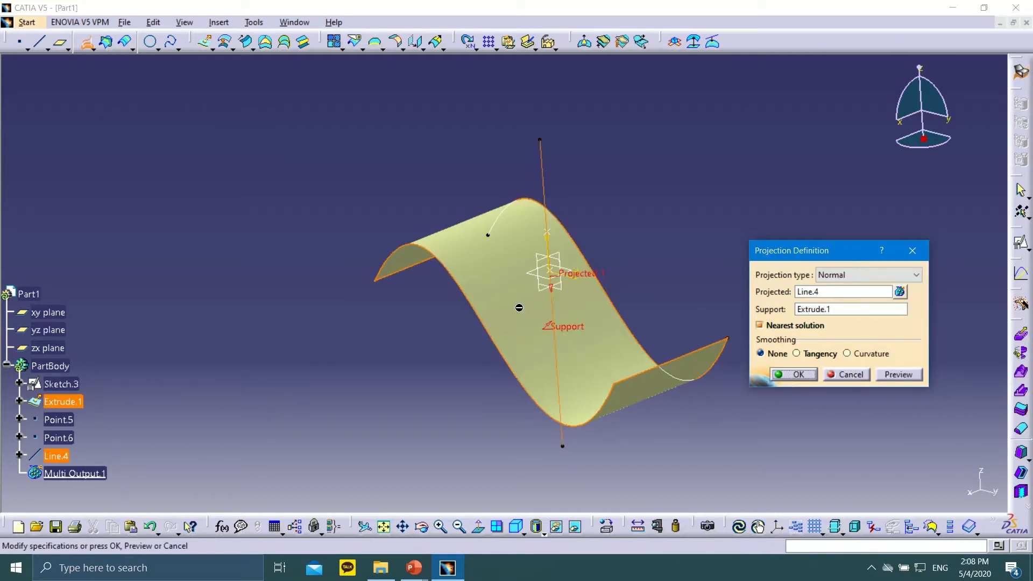
click(897, 375)
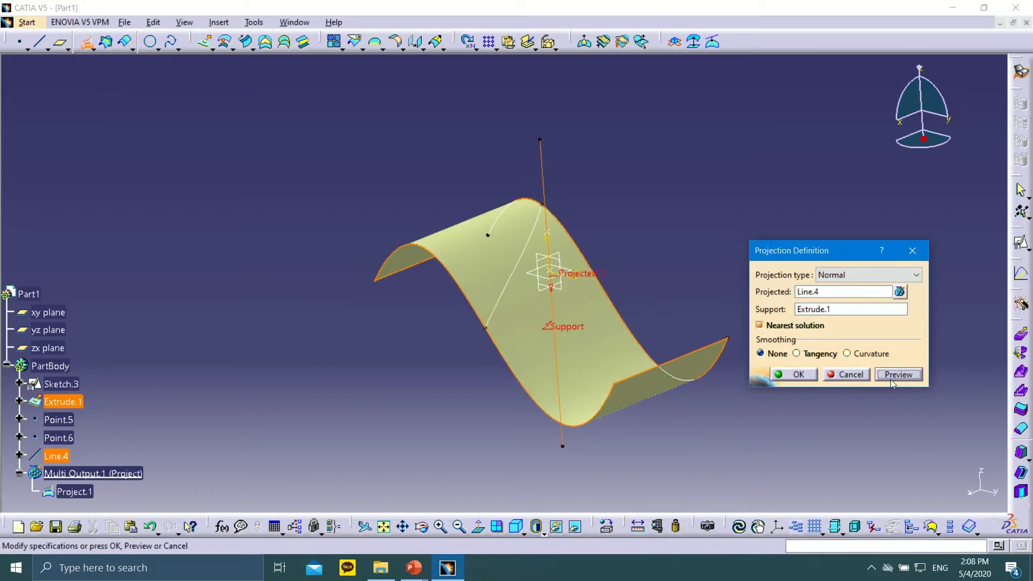
middle_drag(447, 353, 405, 303)
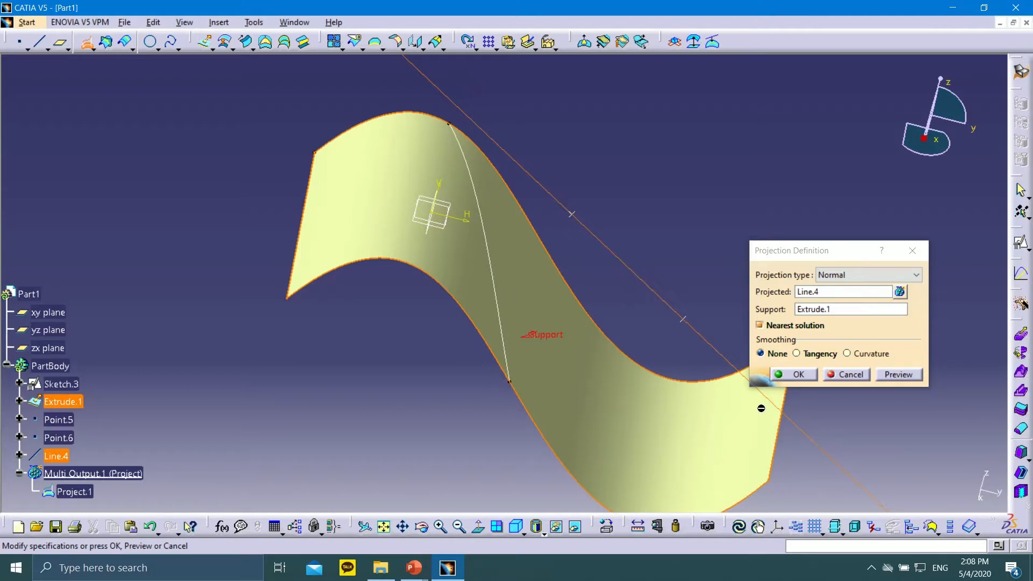
Step: Change the projection type to Along a direction with the Z Component as direction, and preview the curve on the surface
click(841, 275)
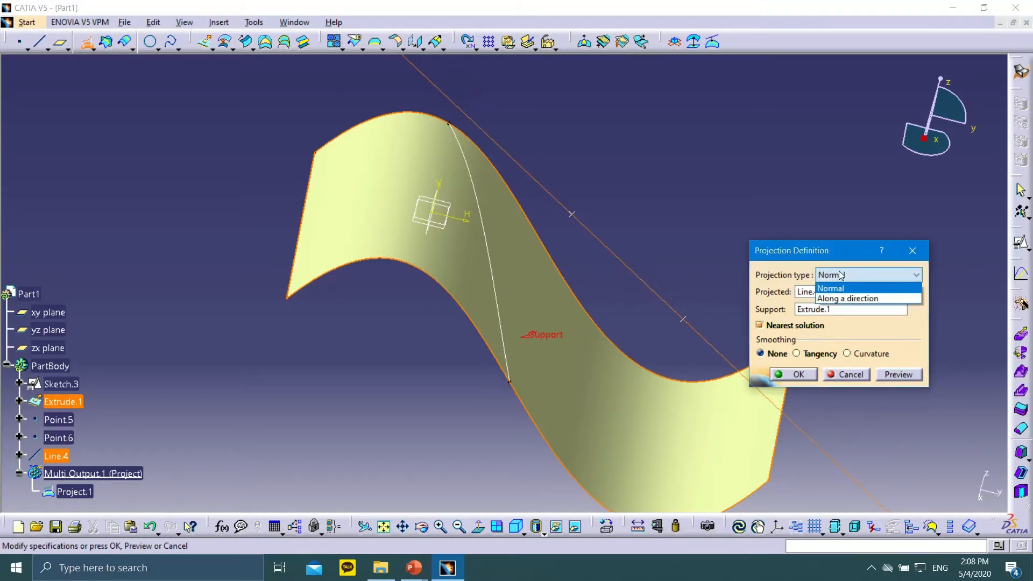
click(856, 300)
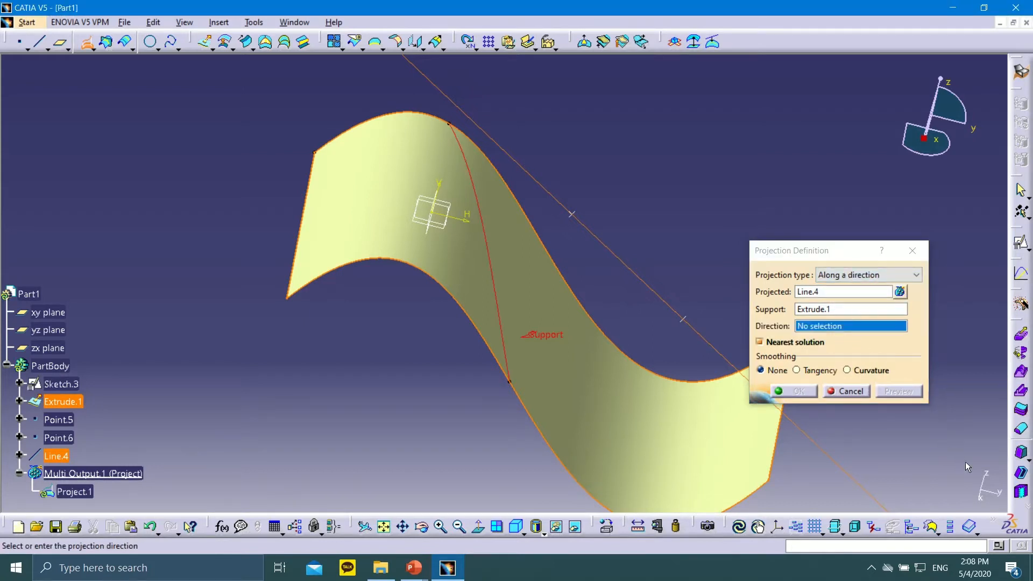
right_click(848, 338)
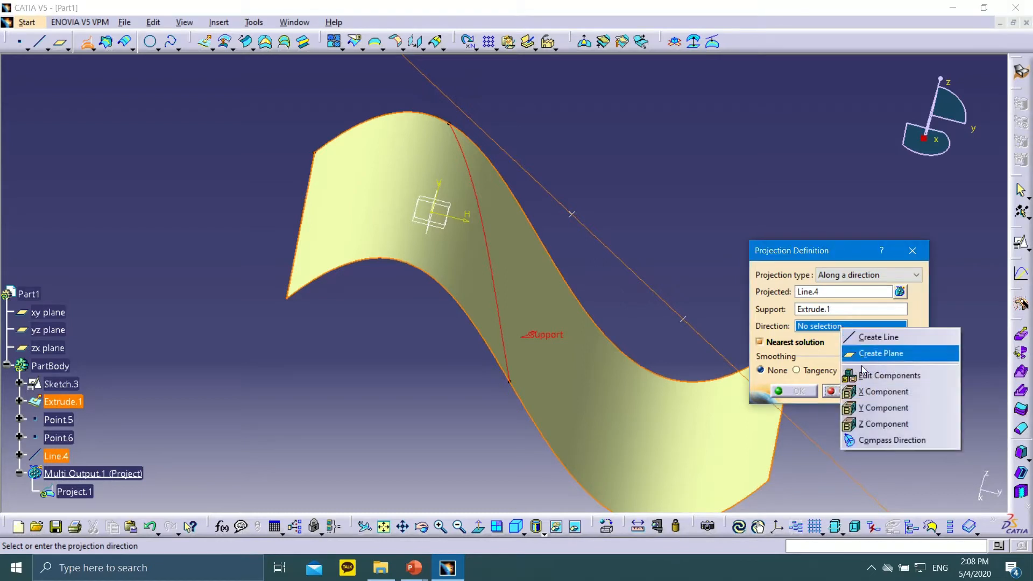
click(873, 422)
click(889, 392)
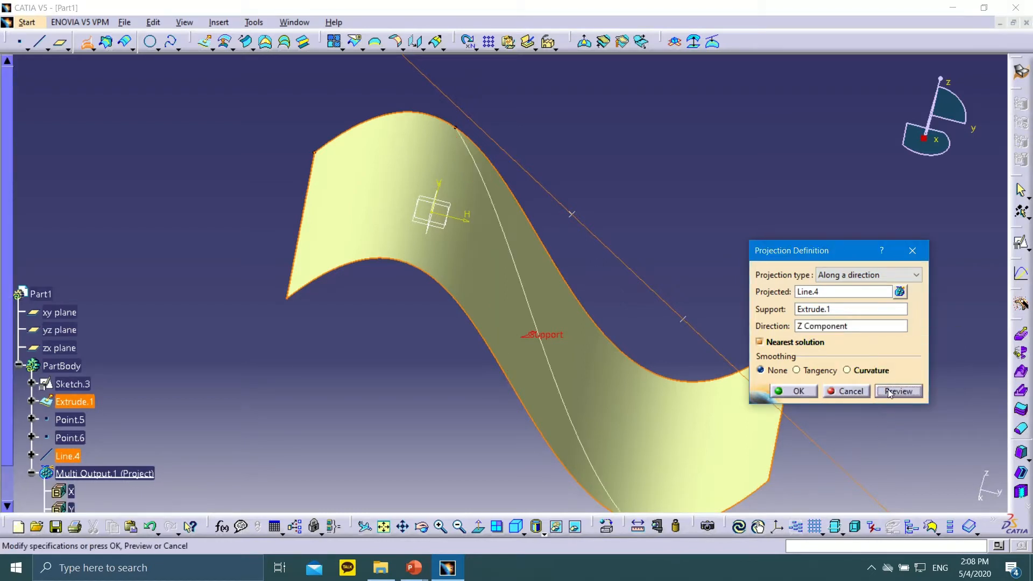
middle_drag(685, 214, 556, 207)
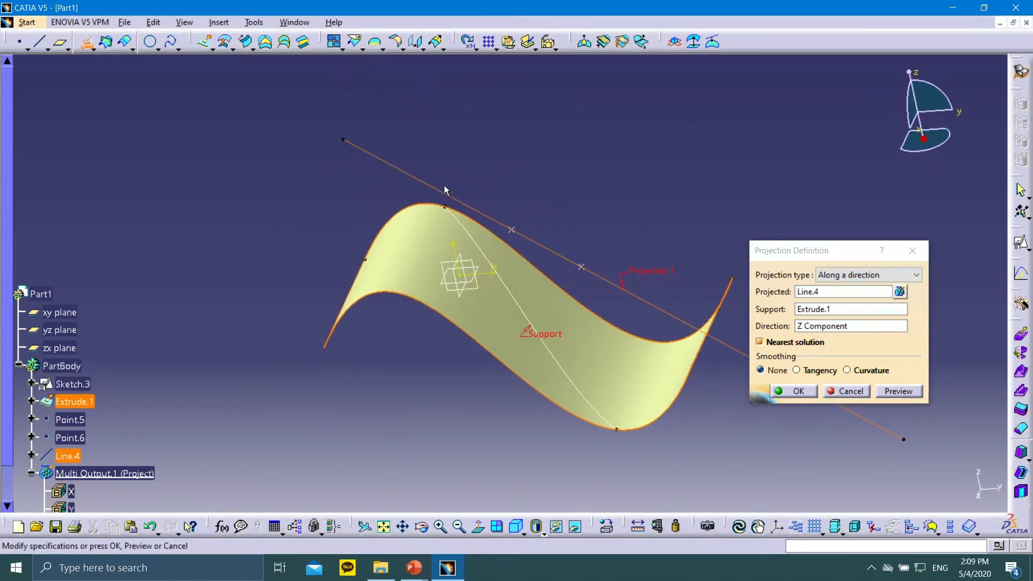
Step: Switch the projection type back to Normal and preview the curve for comparison
click(832, 274)
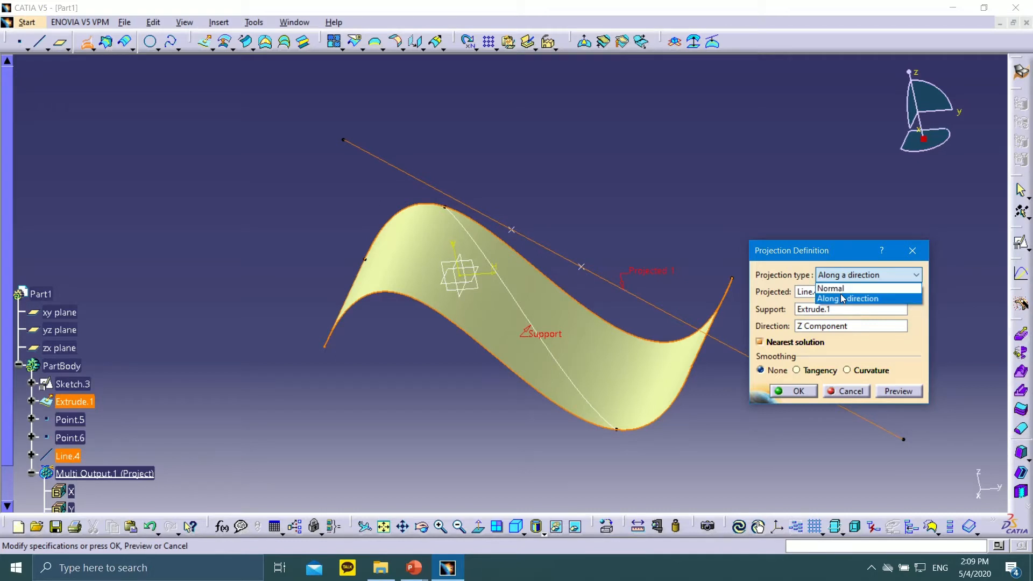
click(839, 289)
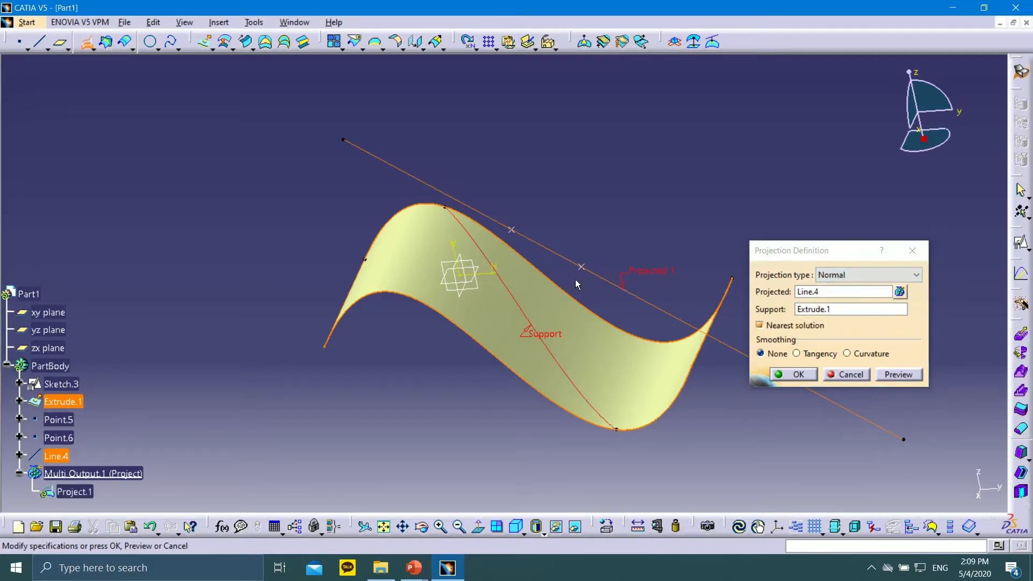
click(900, 375)
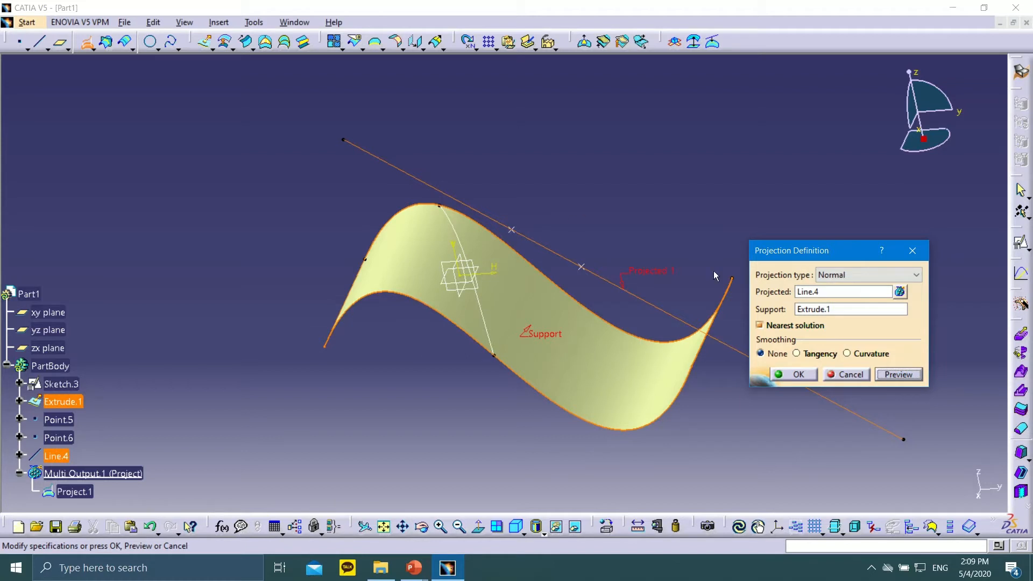
Step: Project the line onto the extruded surface Along a direction using the Z Component, check the preview, and create the curve
click(869, 274)
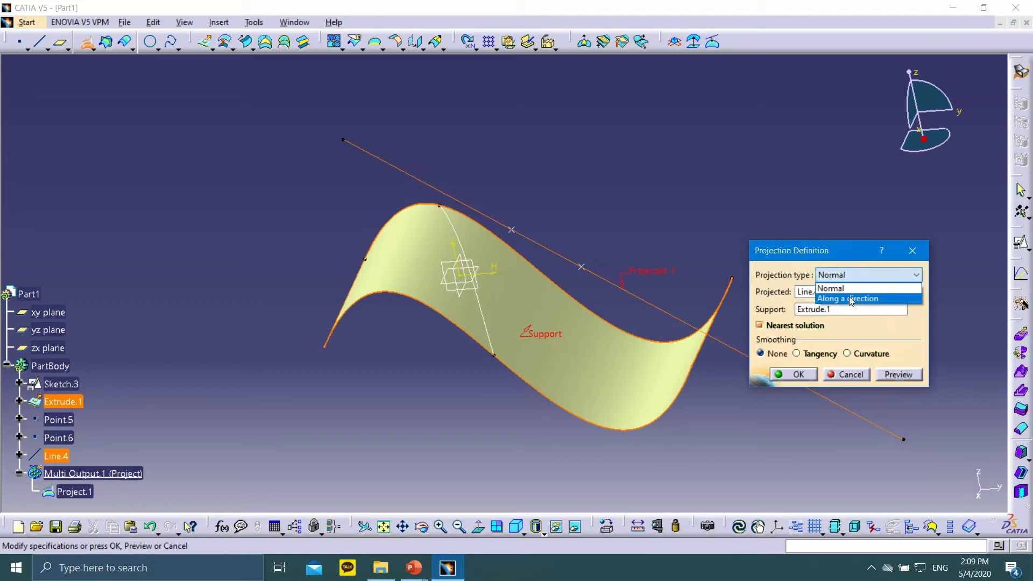
click(849, 297)
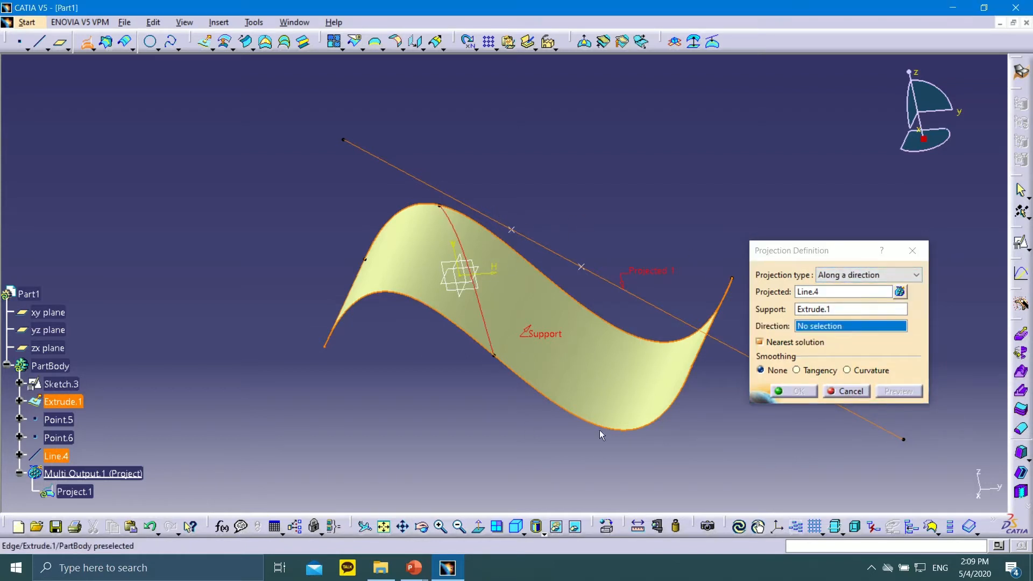
middle_drag(734, 394, 653, 397)
middle_drag(662, 351, 524, 381)
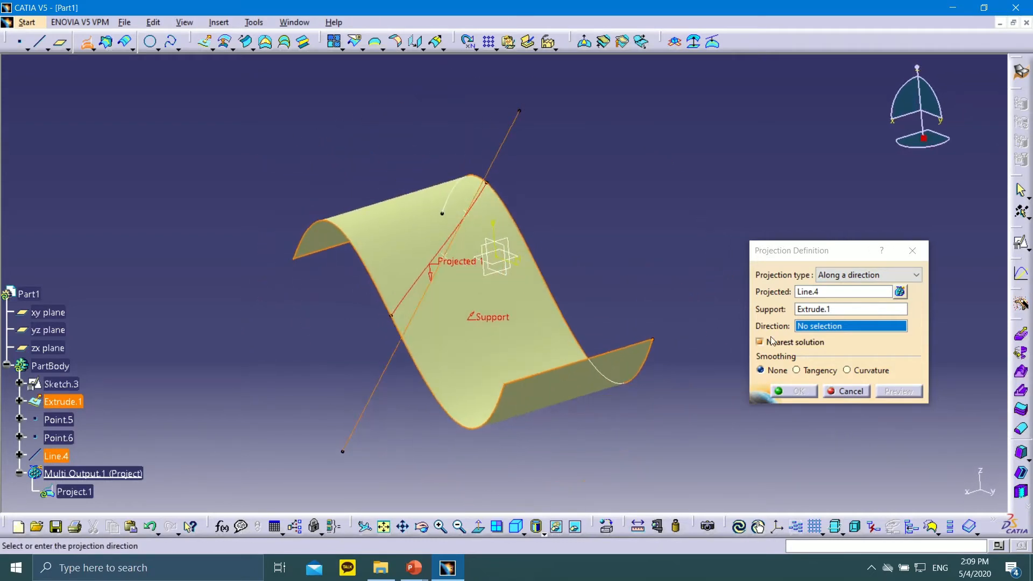
right_click(827, 326)
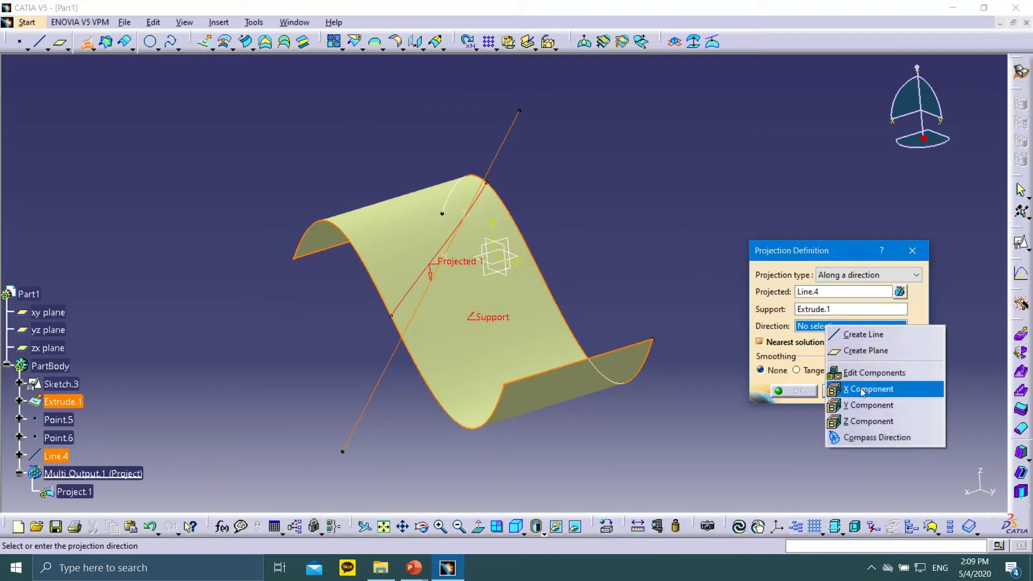
click(866, 421)
click(897, 390)
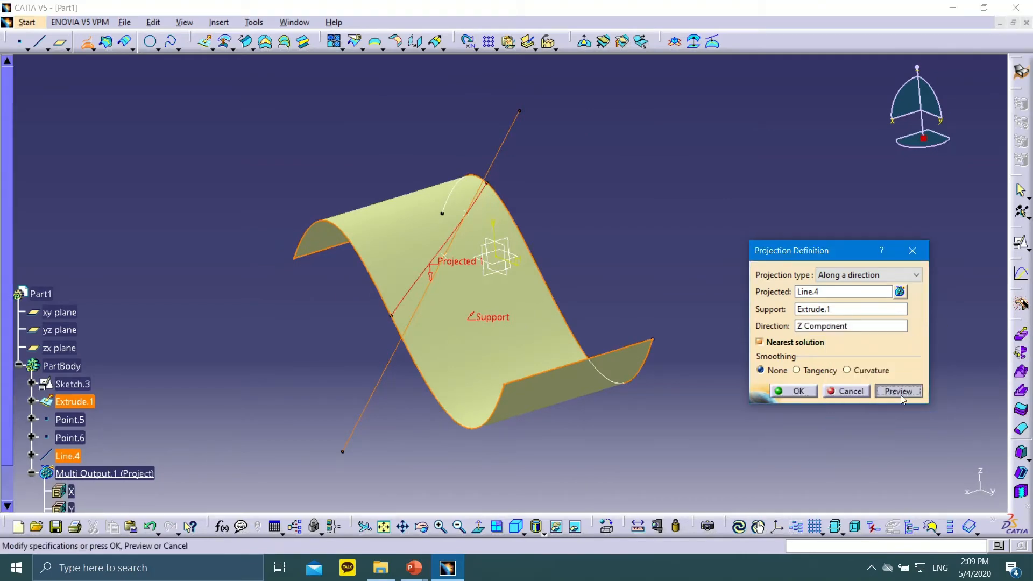
middle_drag(449, 317, 530, 332)
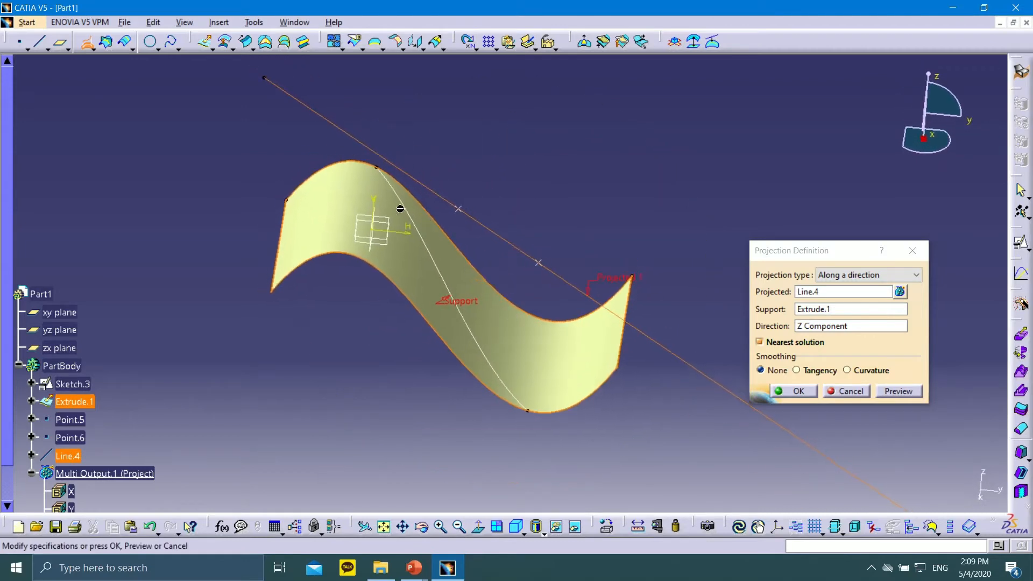
middle_drag(540, 393, 409, 409)
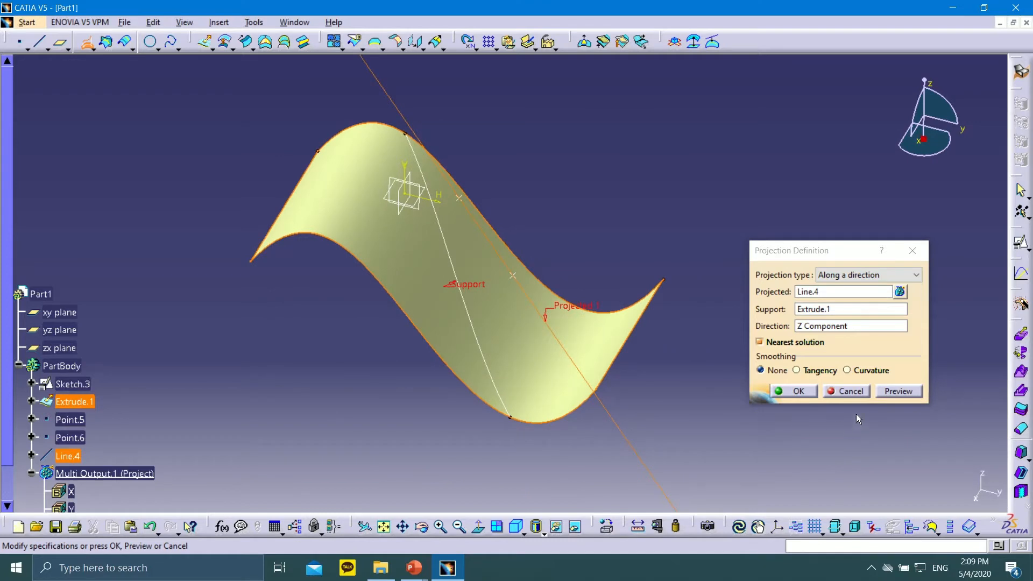
click(793, 392)
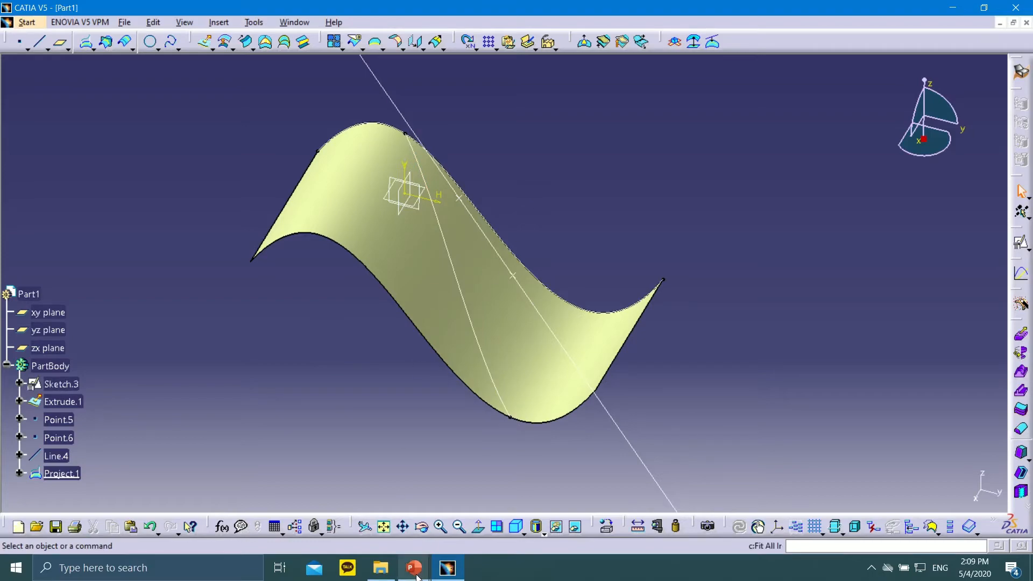
Step: Switch to the PowerPoint slide show and review the Intersection and Parallel Curve slides, returning to the Intersection slide
click(468, 509)
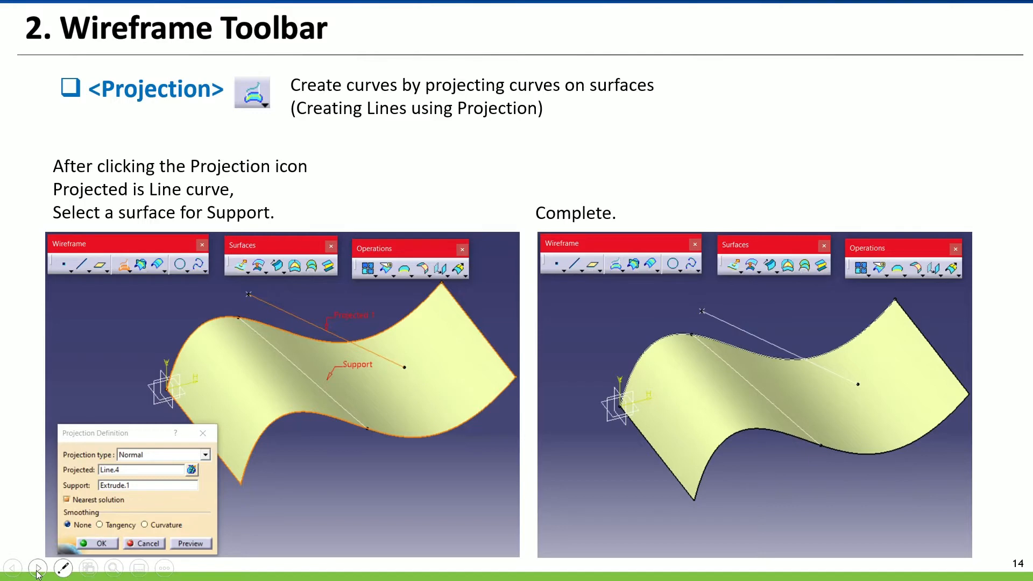
double_click(37, 569)
click(12, 568)
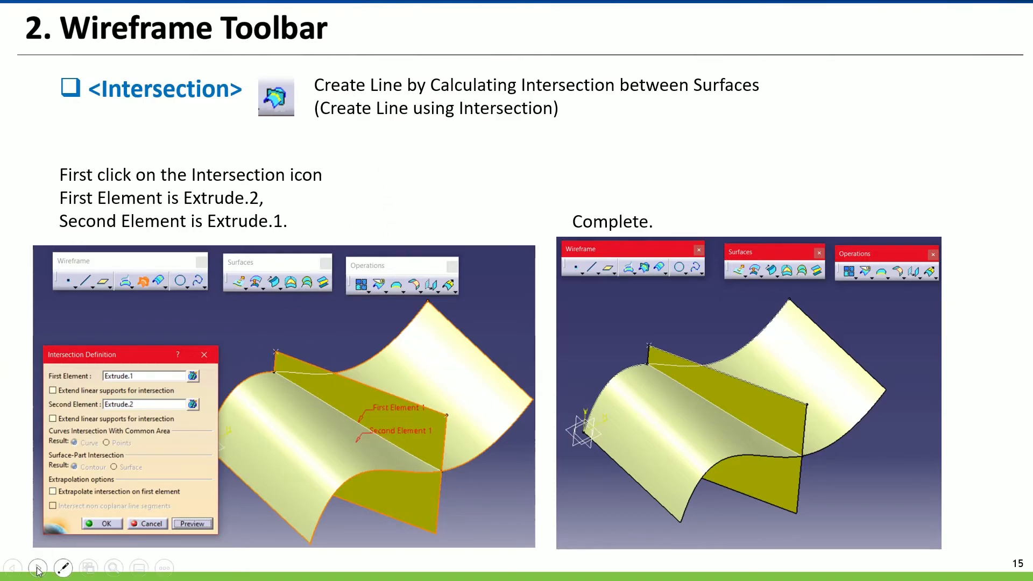
click(37, 570)
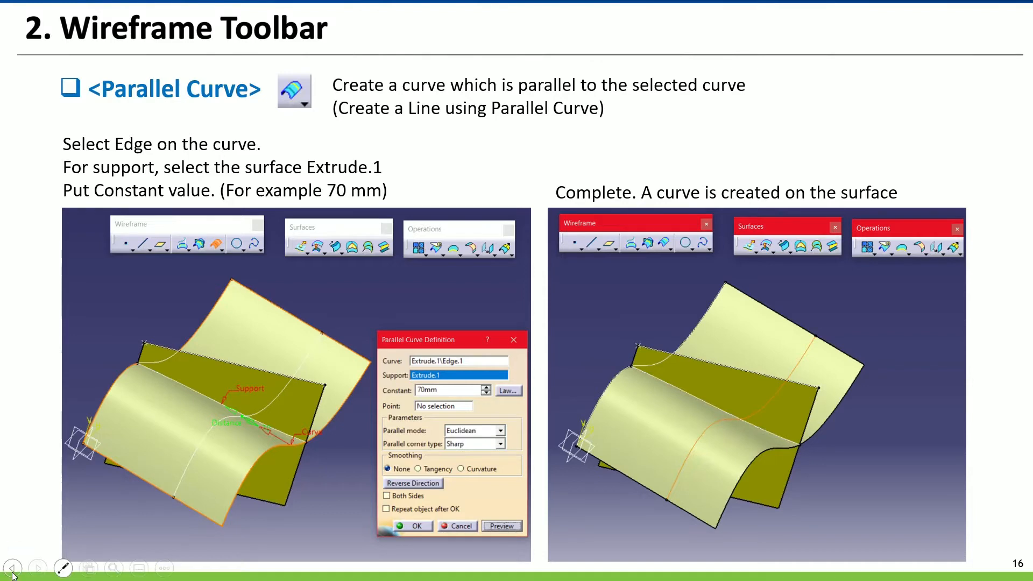
click(12, 569)
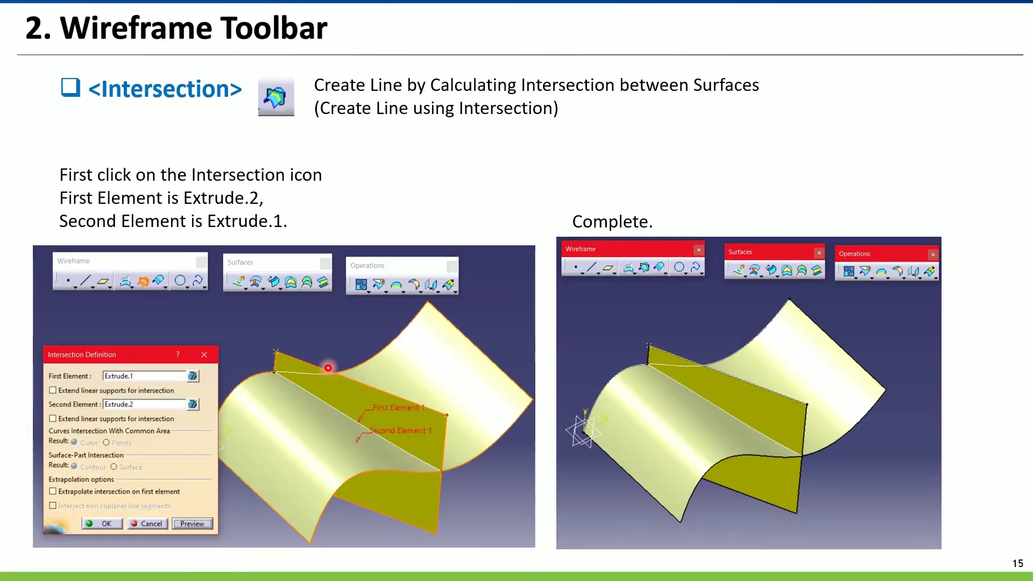
Step: Switch back to CATIA and delete the projected curve from the wavy extruded surface
key(super)
click(447, 568)
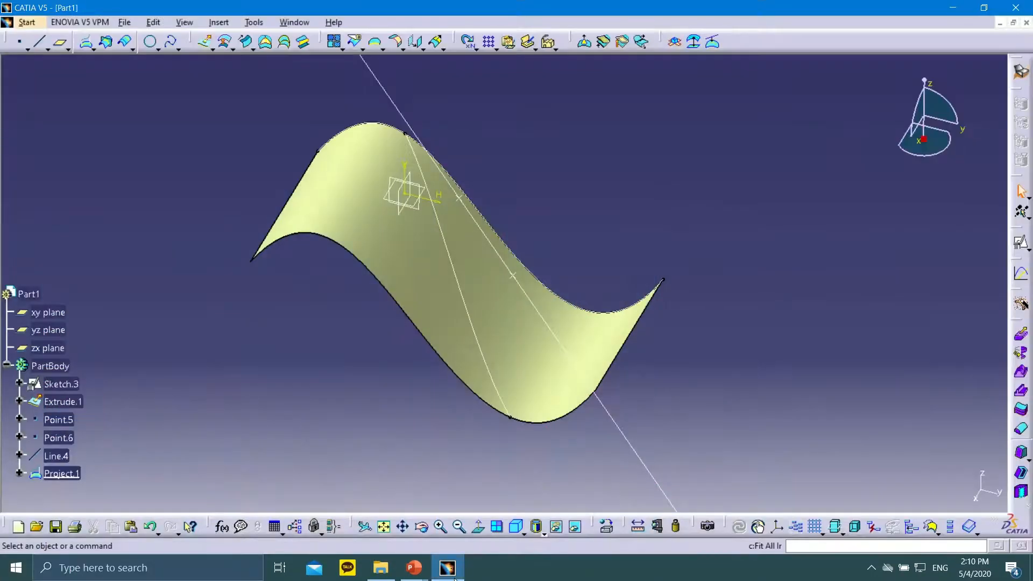
middle_drag(544, 169, 488, 227)
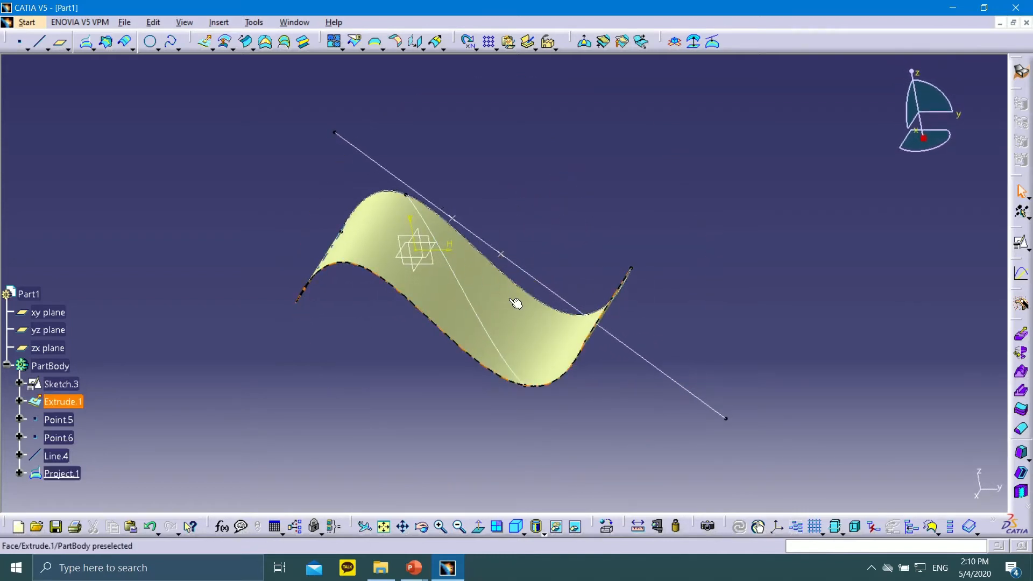
click(466, 288)
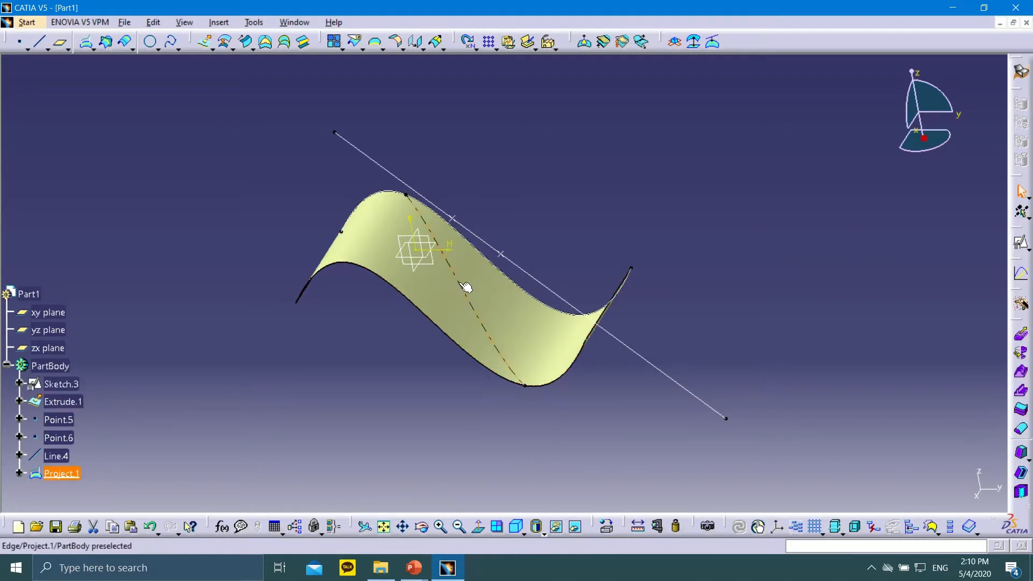
key(Delete)
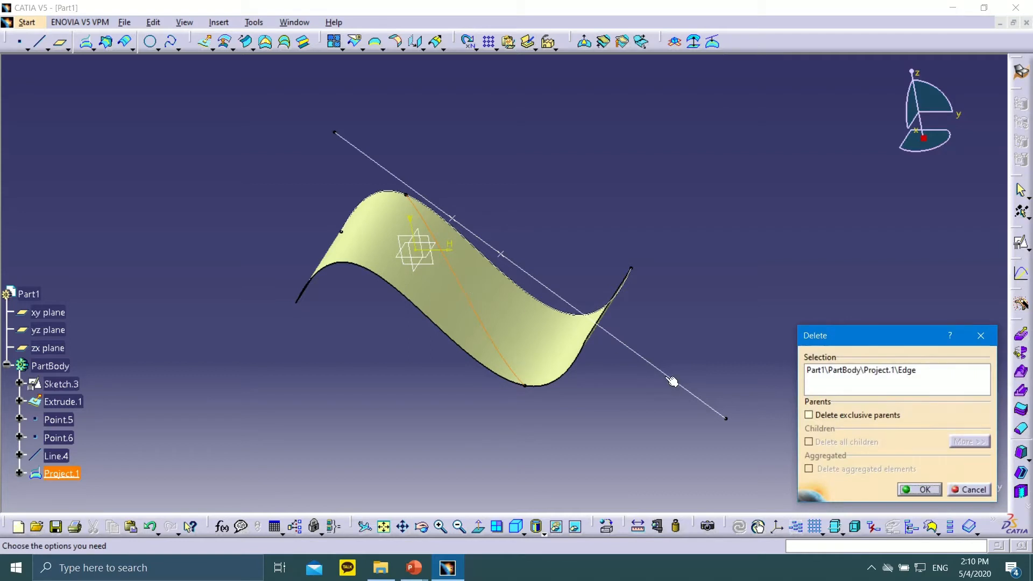
click(912, 488)
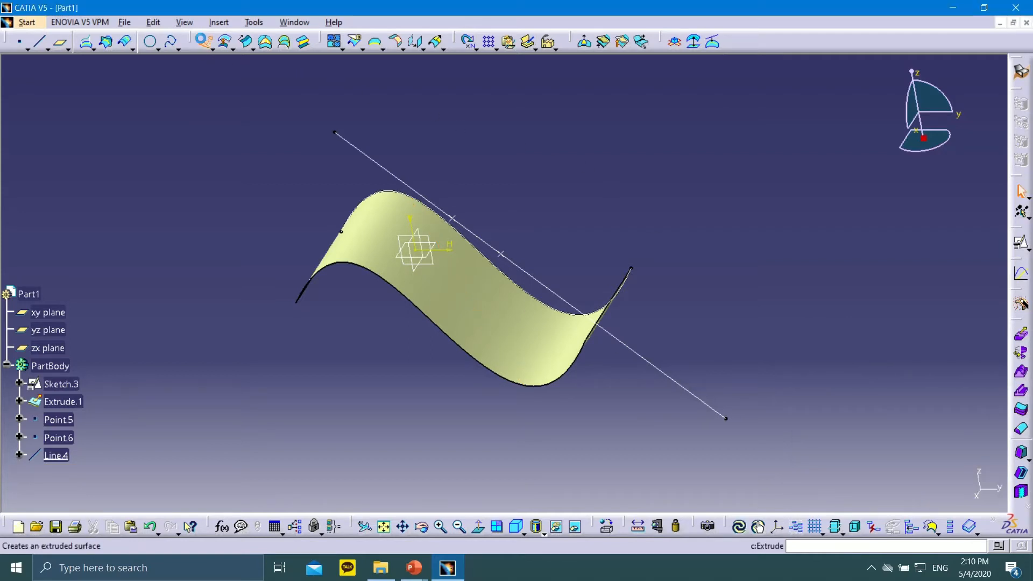
Step: Extrude the line into a surface 400 mm along the Z Component, reversing the direction so it passes through the wavy surface
click(204, 41)
click(474, 239)
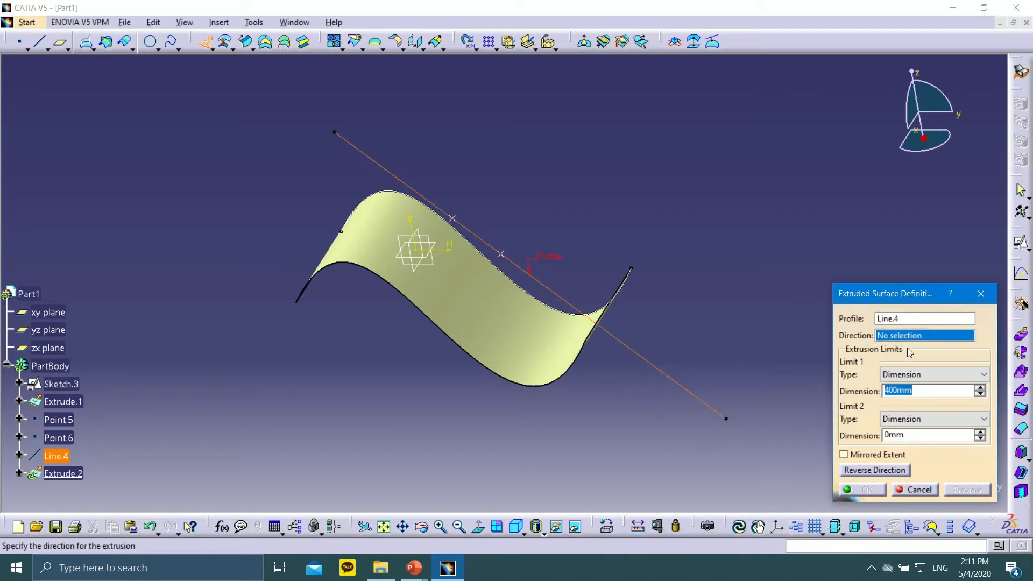
drag(891, 294, 811, 224)
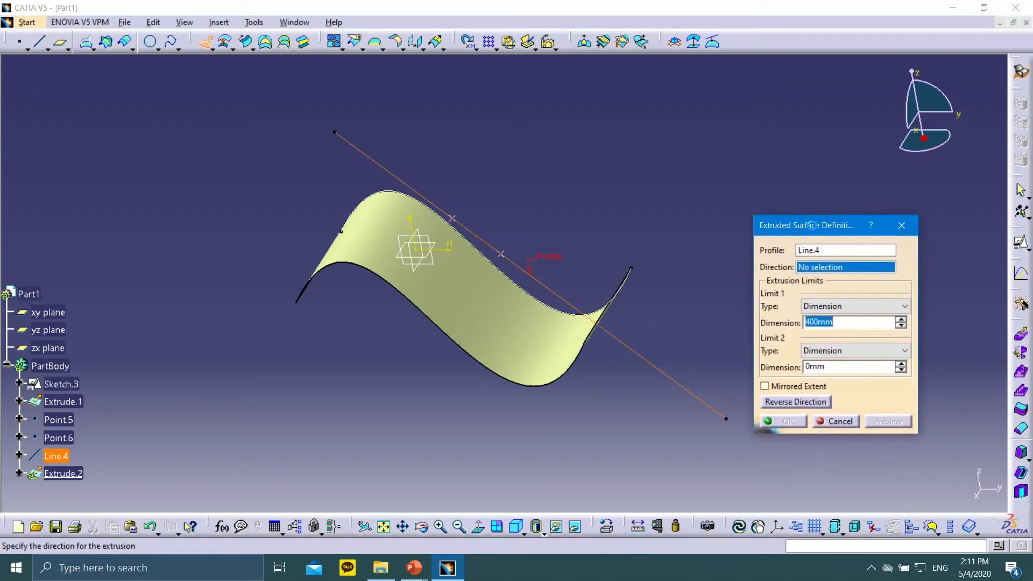
right_click(819, 270)
click(860, 360)
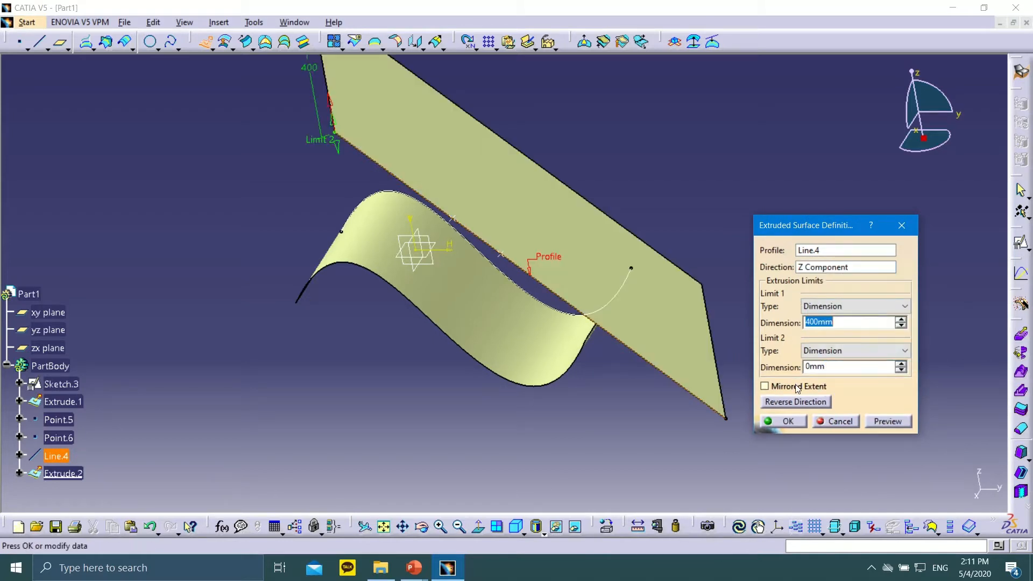
click(797, 402)
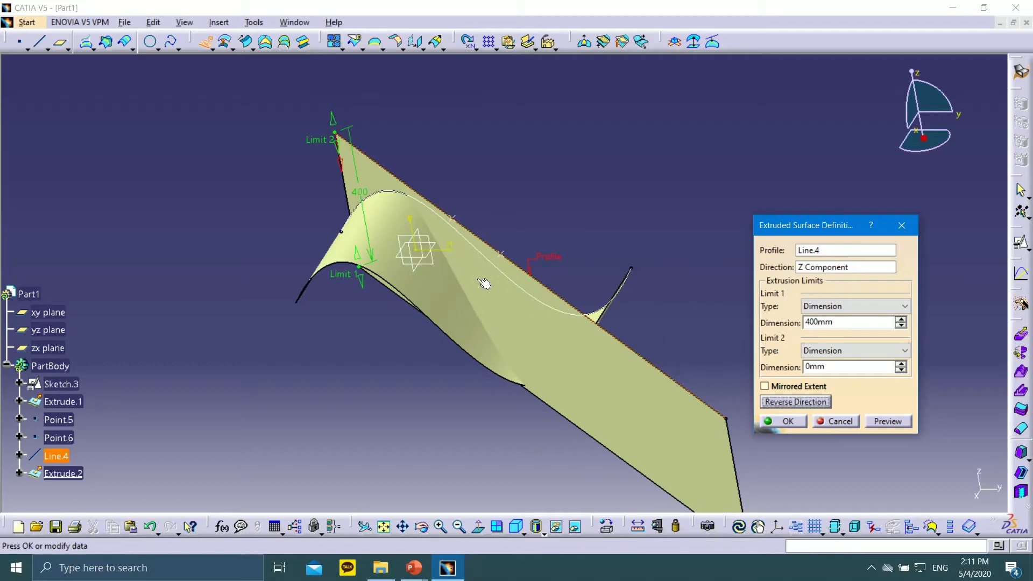
middle_drag(485, 284, 474, 307)
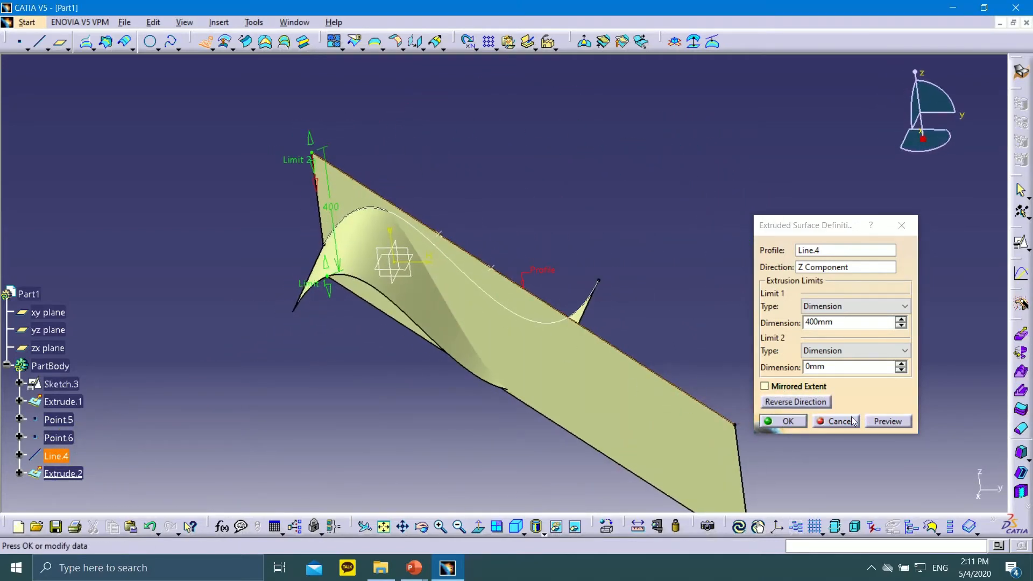
click(787, 422)
Step: Shorten the point-point line by setting its start extension to 448 mm and its end extension to 420 mm
double_click(56, 456)
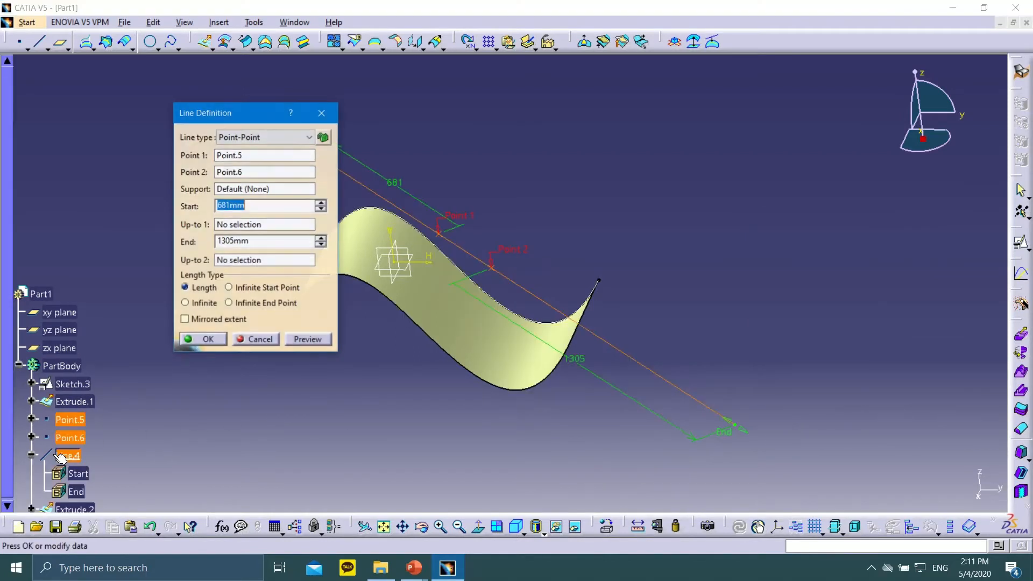
drag(737, 431, 565, 322)
middle_drag(496, 266, 634, 354)
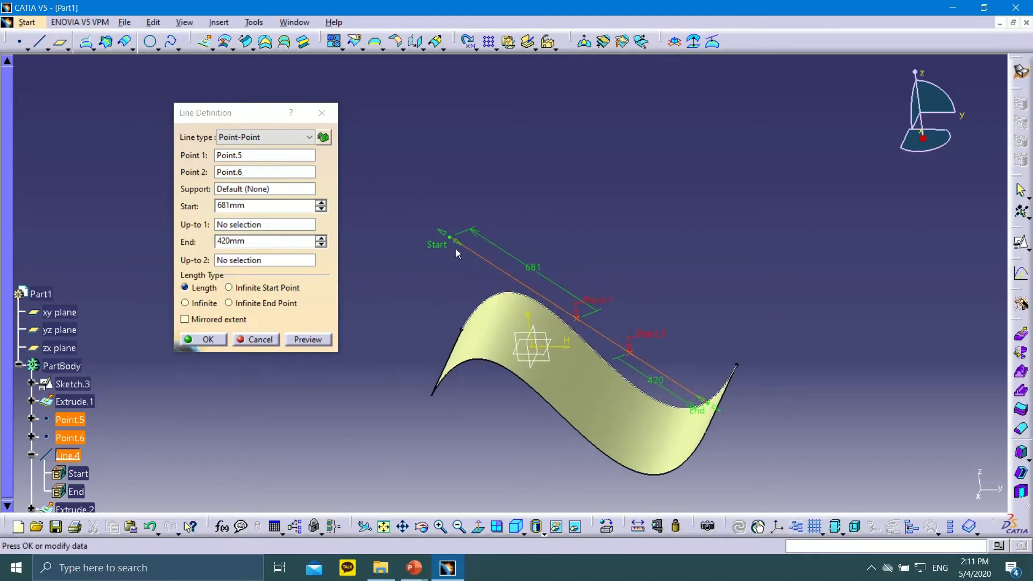
drag(452, 244, 493, 265)
click(307, 340)
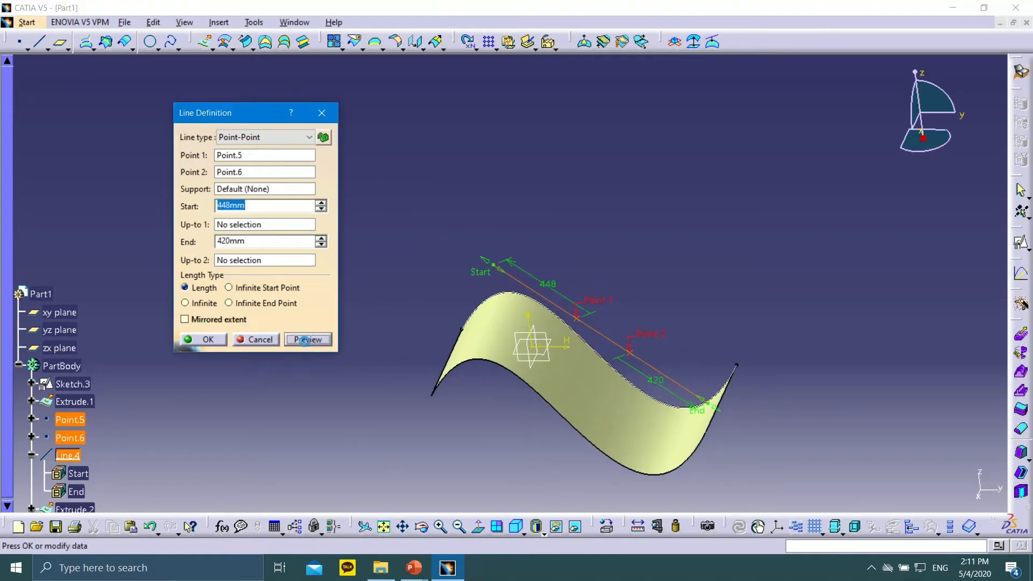
click(200, 340)
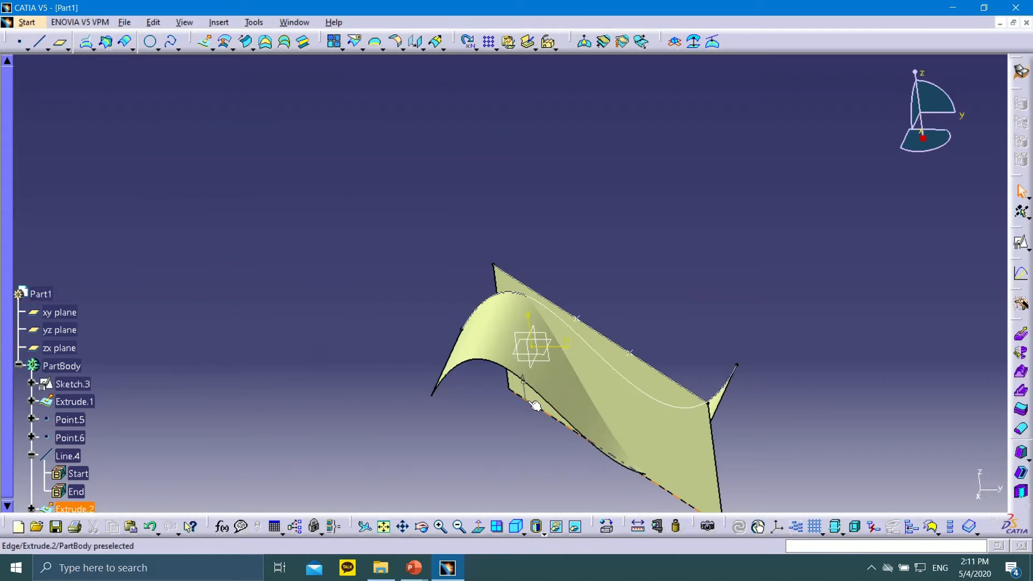
Step: Create the intersection curve between the wavy surface Extrude.1 and the flat surface Extrude.2, previewing it before accepting
middle_drag(533, 403, 607, 326)
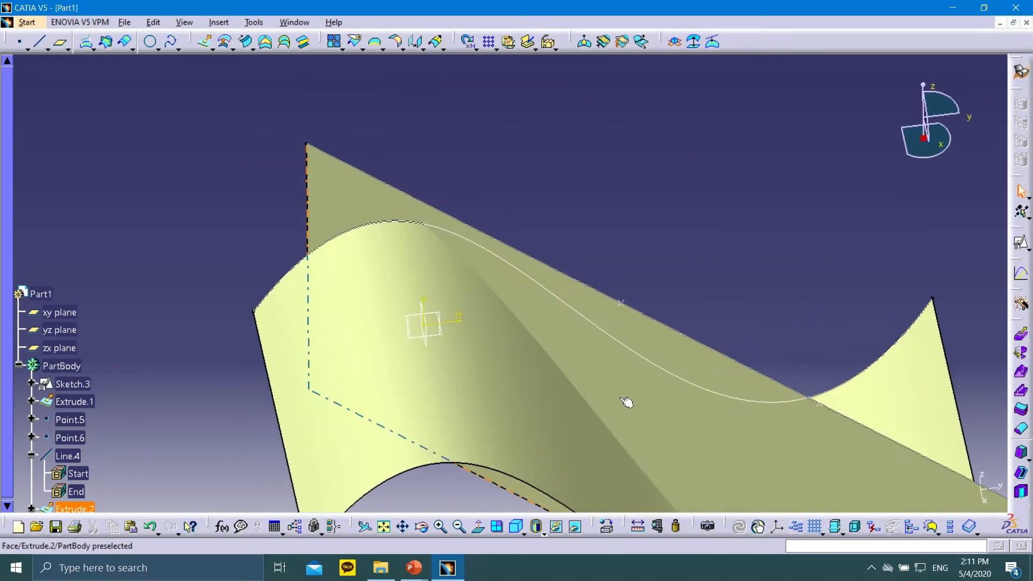
middle_drag(625, 402, 466, 286)
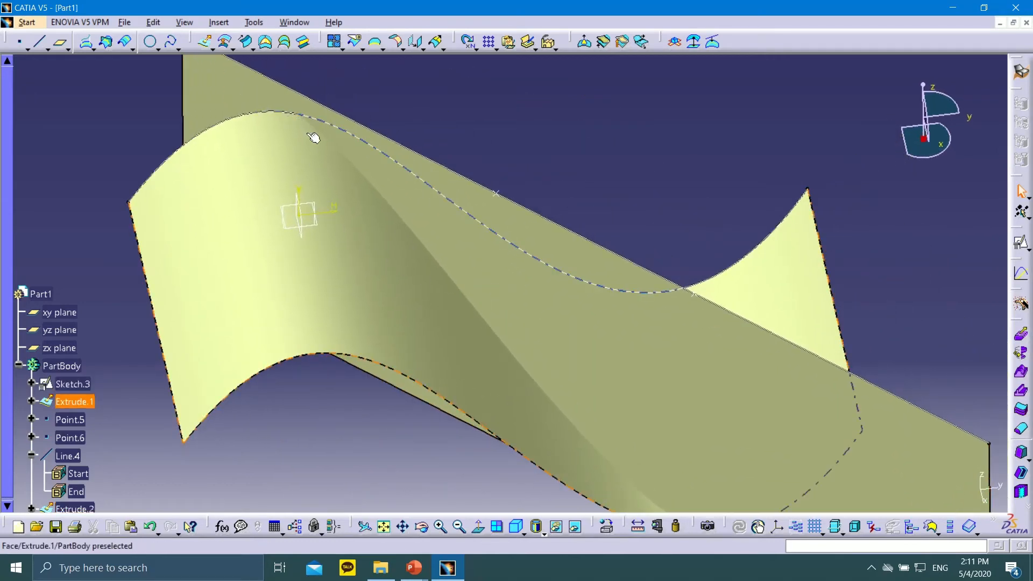
middle_drag(622, 457, 673, 471)
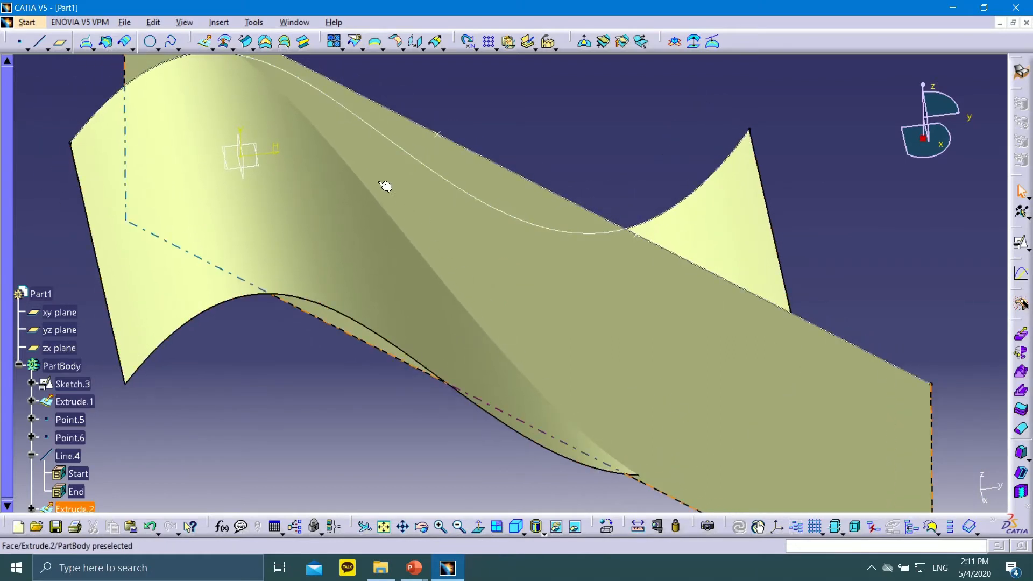
middle_drag(314, 226, 417, 359)
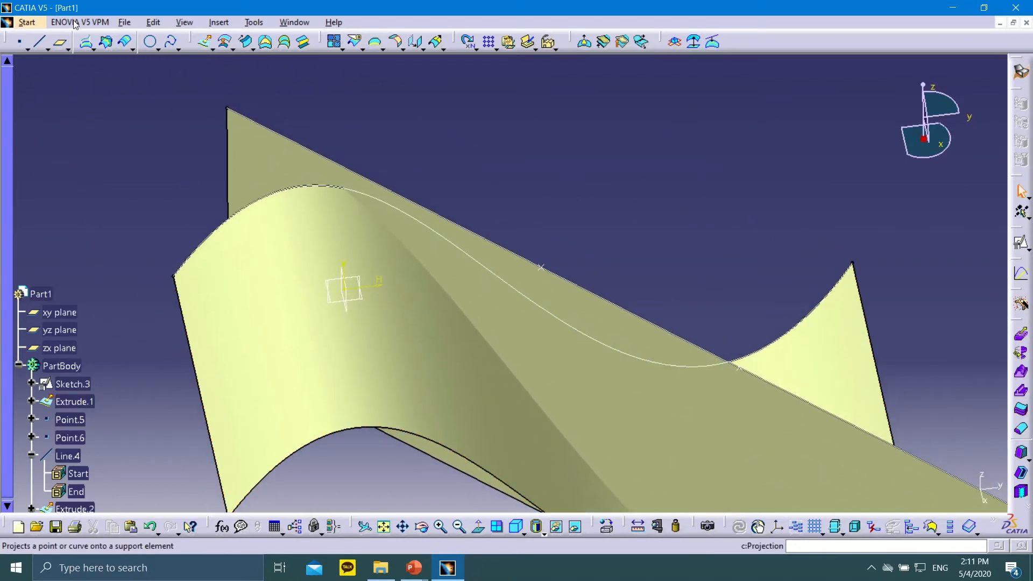
click(107, 45)
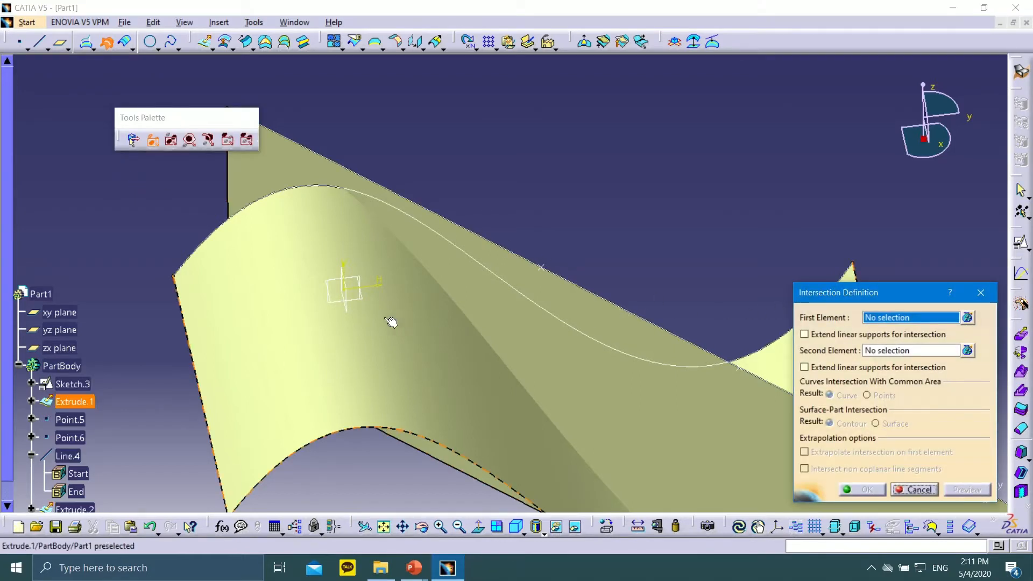
click(264, 303)
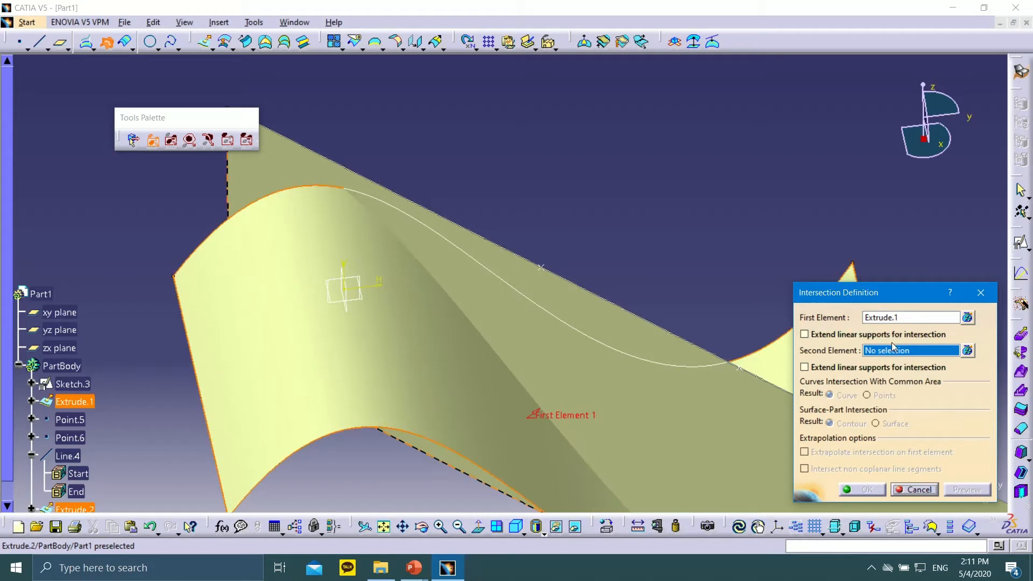
click(634, 334)
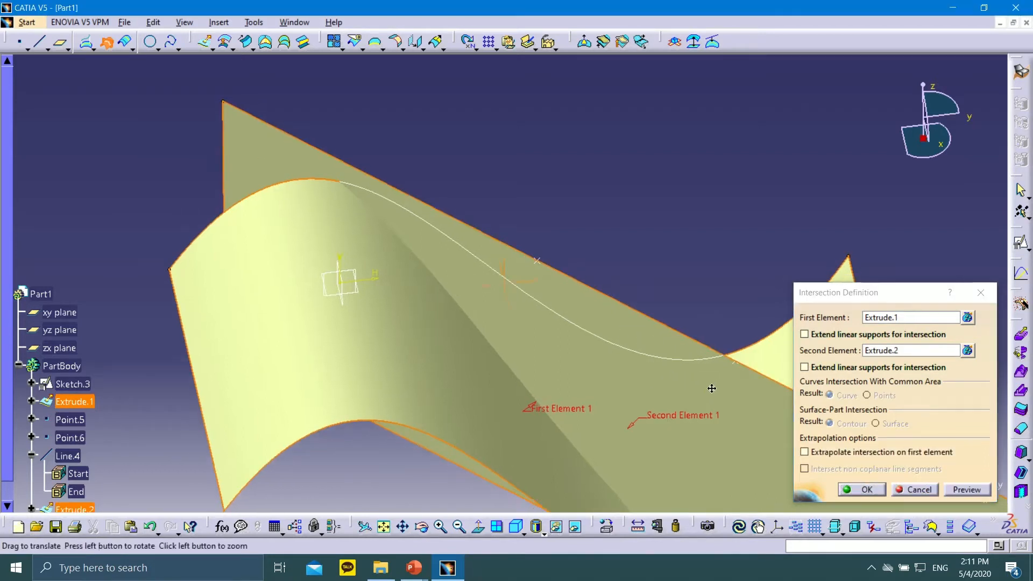
middle_drag(711, 387, 644, 284)
click(975, 491)
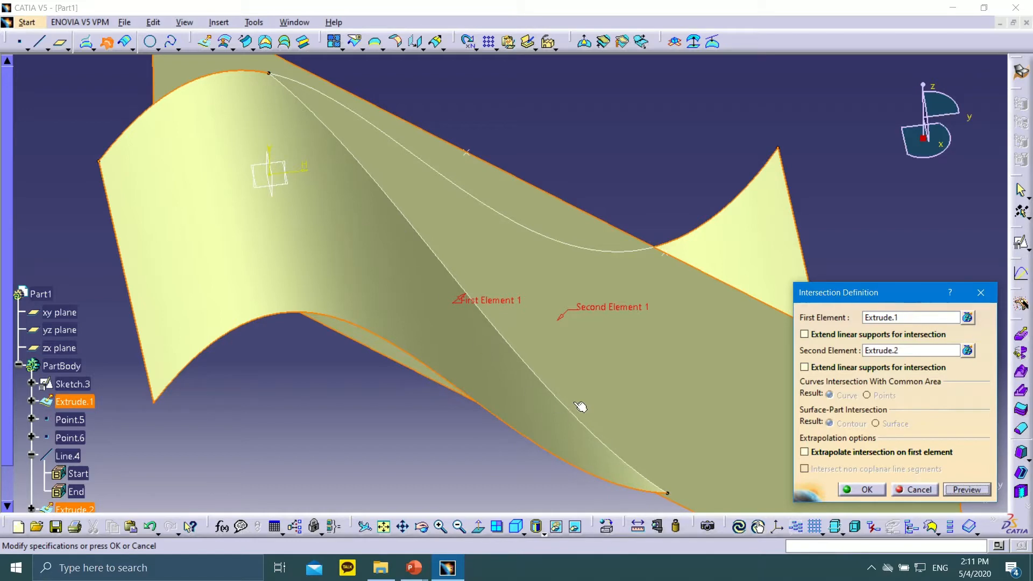
middle_drag(580, 407, 617, 303)
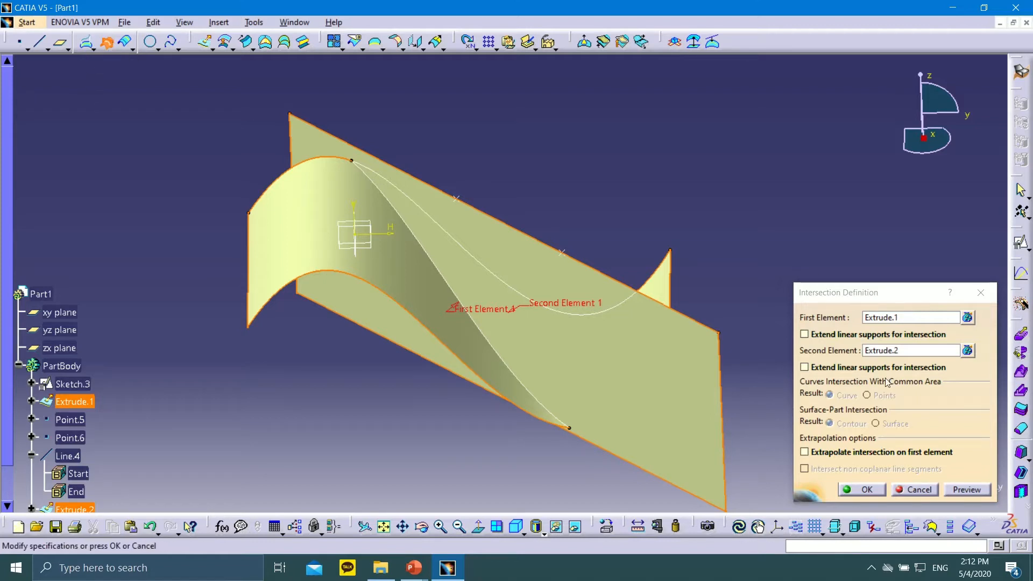
click(862, 489)
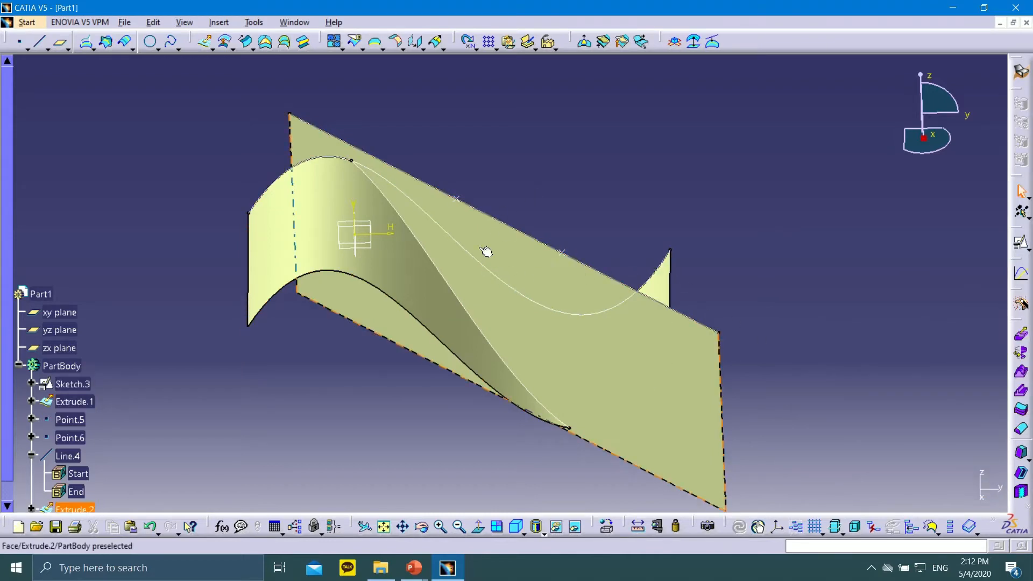
Step: Switch to the PowerPoint slide show and advance from the Intersection slide to review the Parallel Curve slide
middle_drag(486, 249, 432, 312)
mouse_move(414, 568)
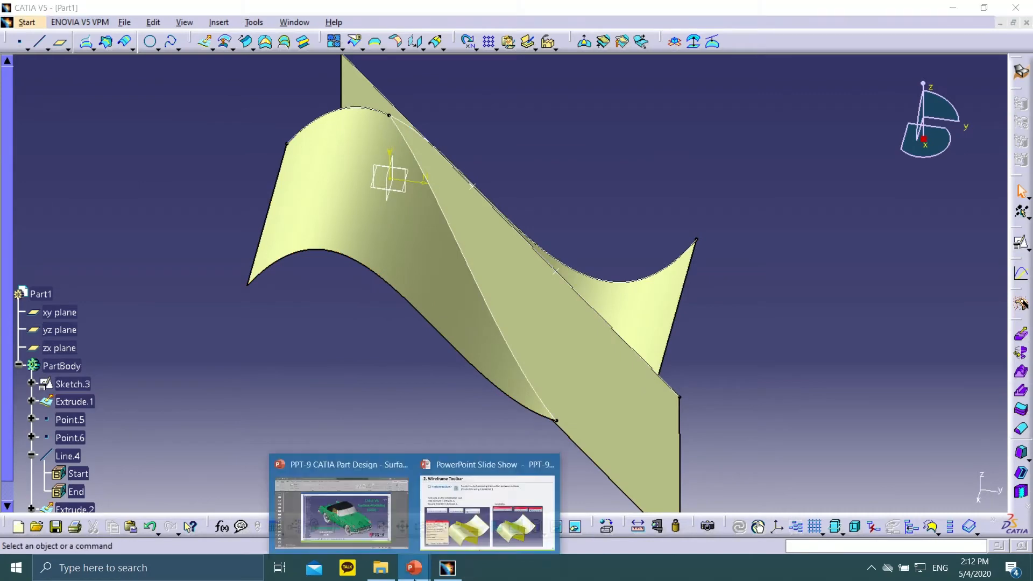
click(463, 509)
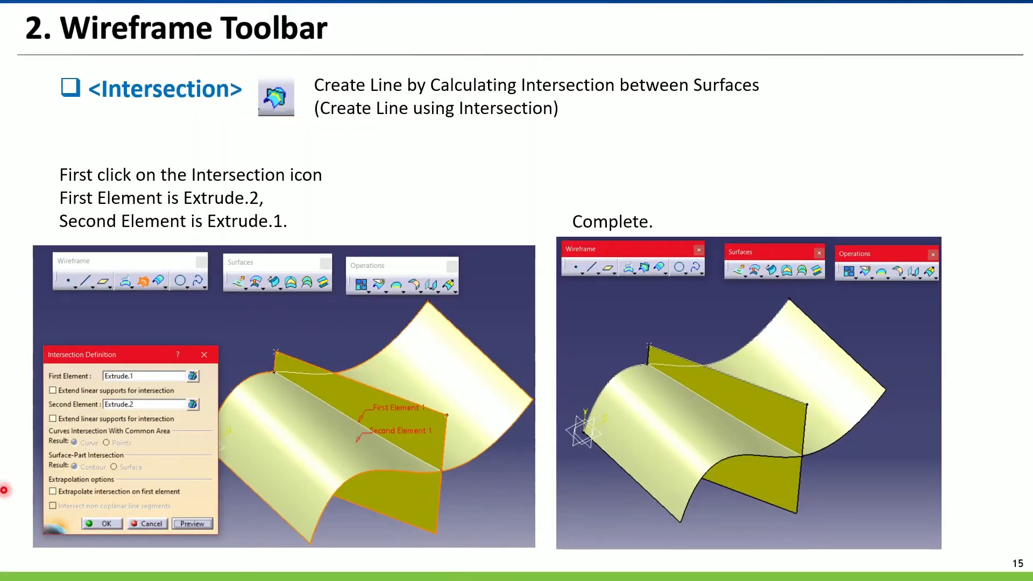
click(38, 568)
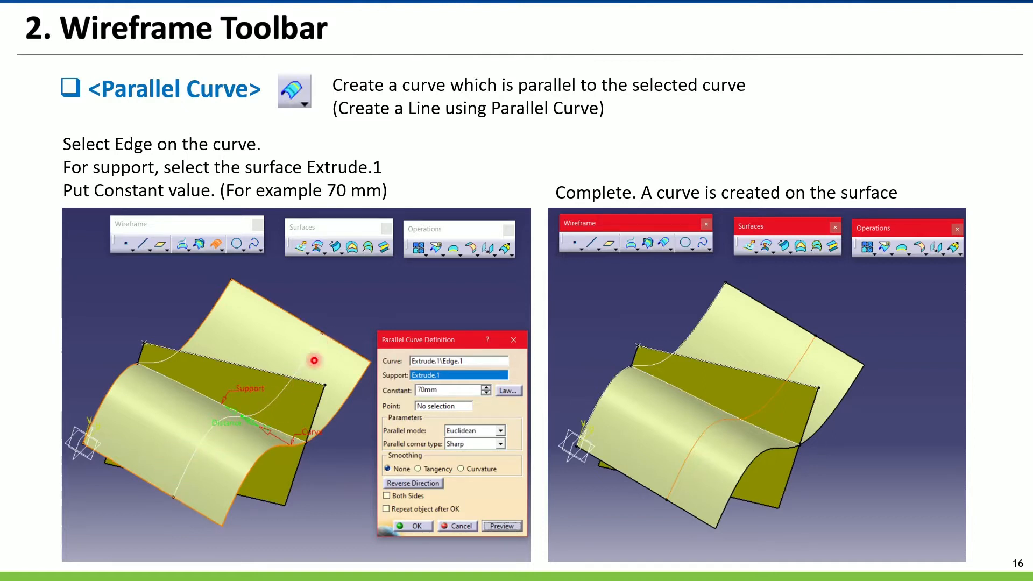
mouse_move(70, 570)
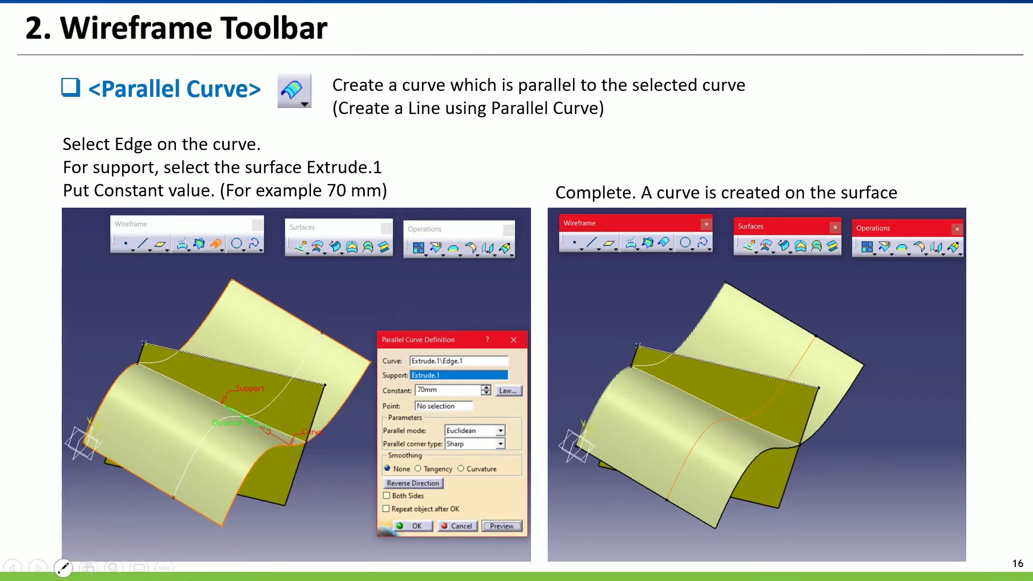
Step: Switch back to CATIA and start a Parallel Curve from the wavy surface's lower edge with a constant offset of 6 mm
key(super)
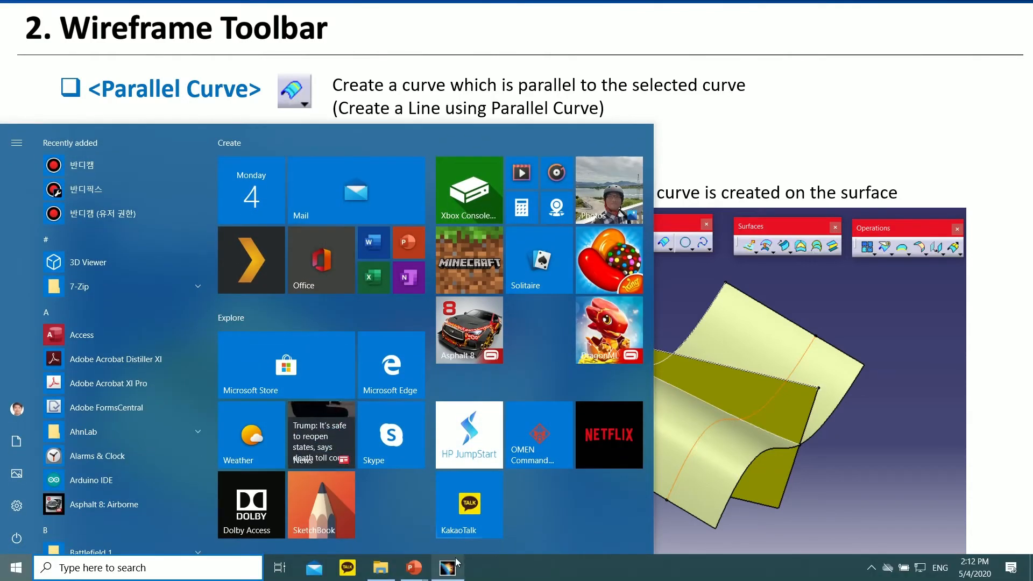
click(446, 568)
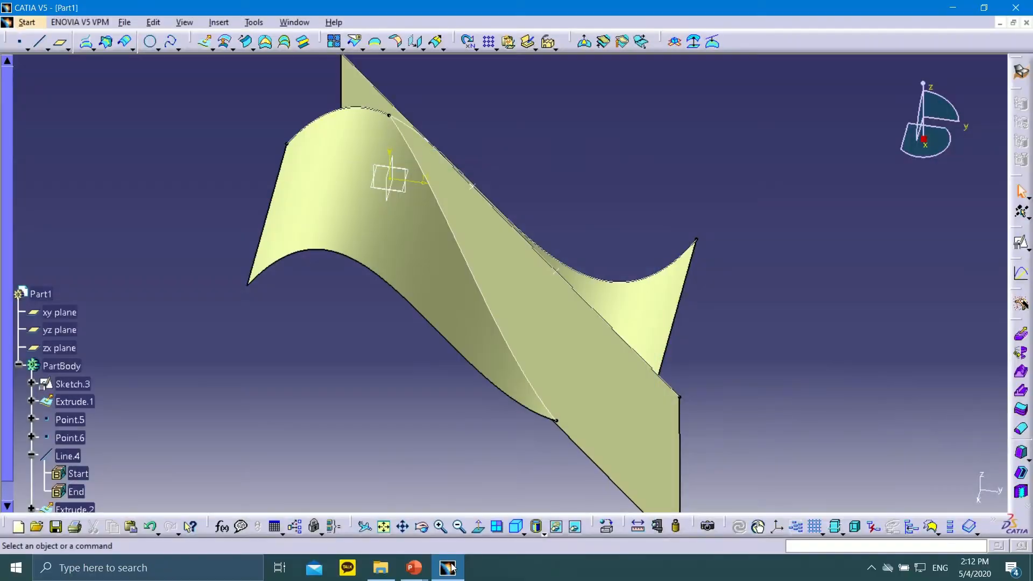
click(126, 43)
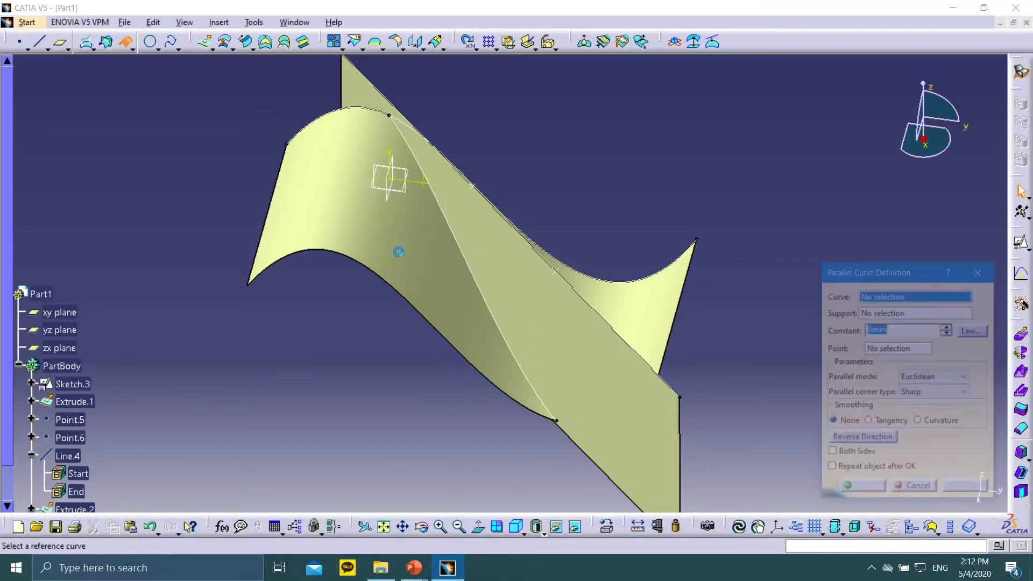
click(390, 283)
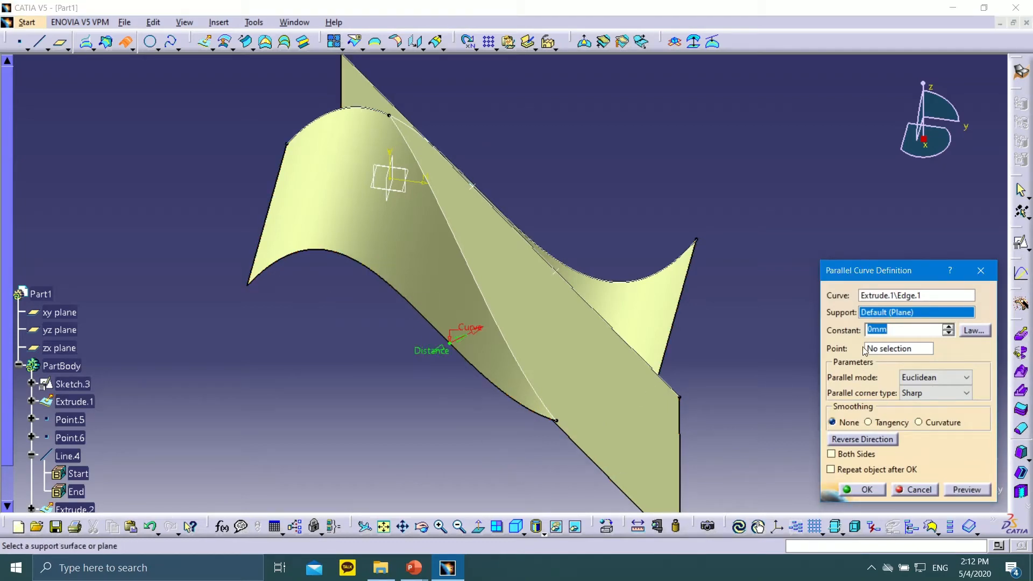
click(948, 327)
Step: Return to the PowerPoint slide show and check the support and constant settings on the Parallel Curve slide
click(411, 568)
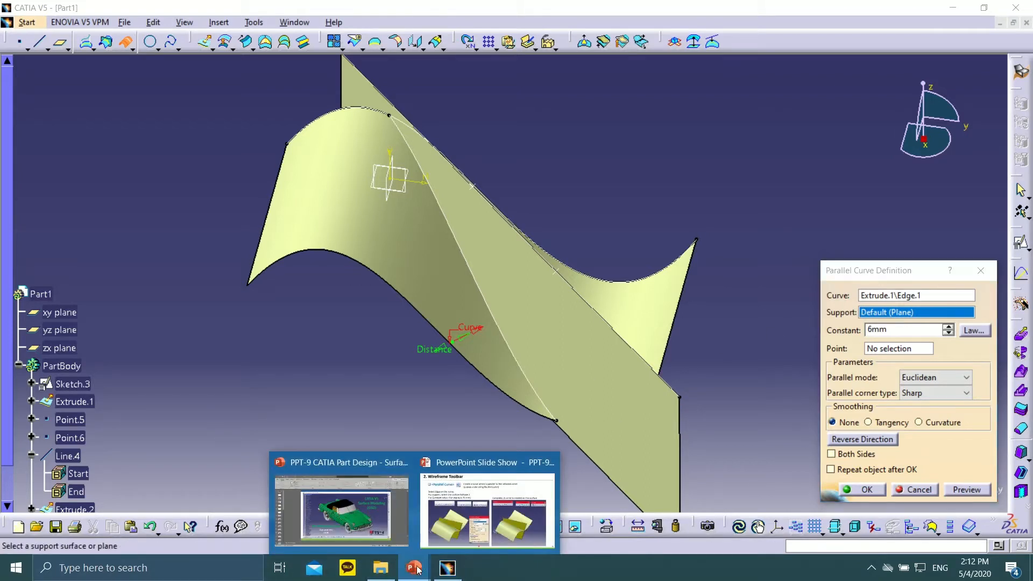
click(456, 572)
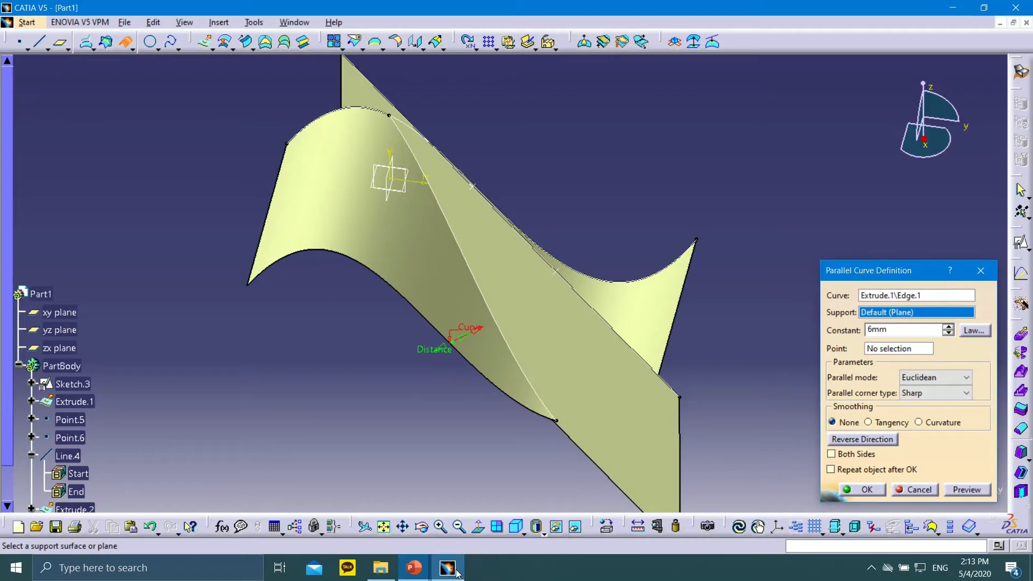
mouse_move(412, 570)
click(446, 514)
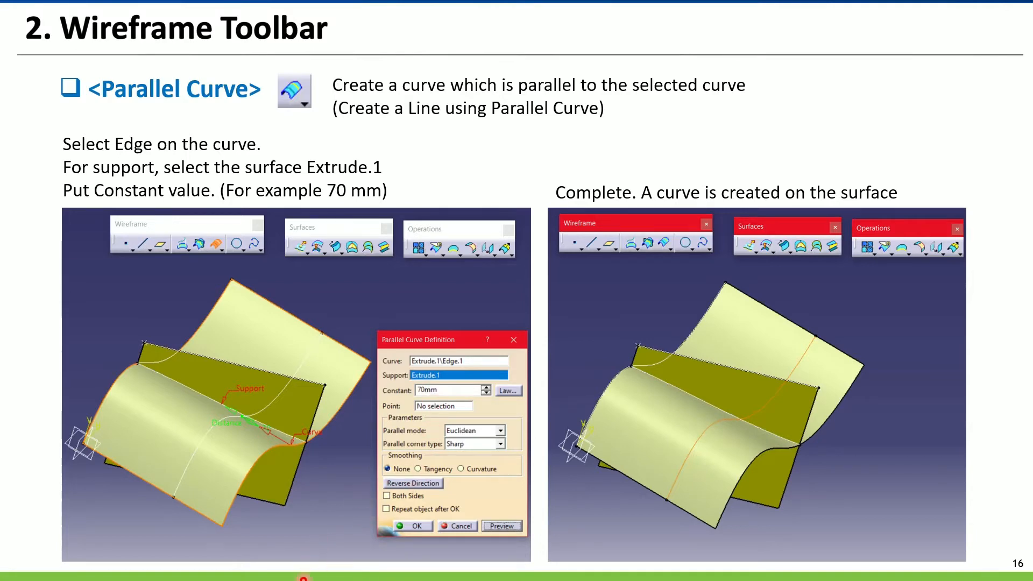
Step: Switch back to CATIA and try the xy plane as the support of the parallel curve
key(super)
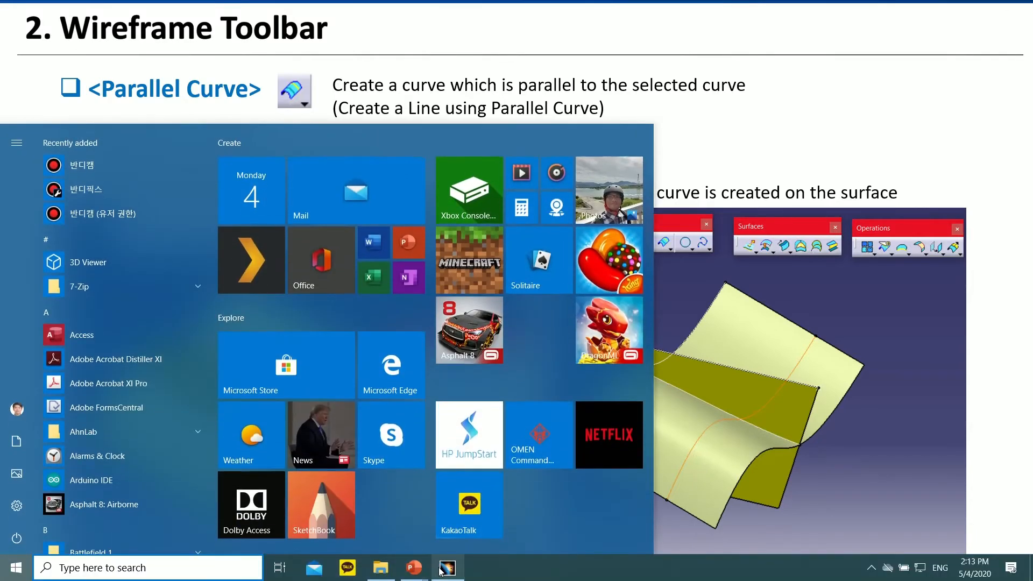
click(447, 567)
middle_drag(662, 326, 692, 295)
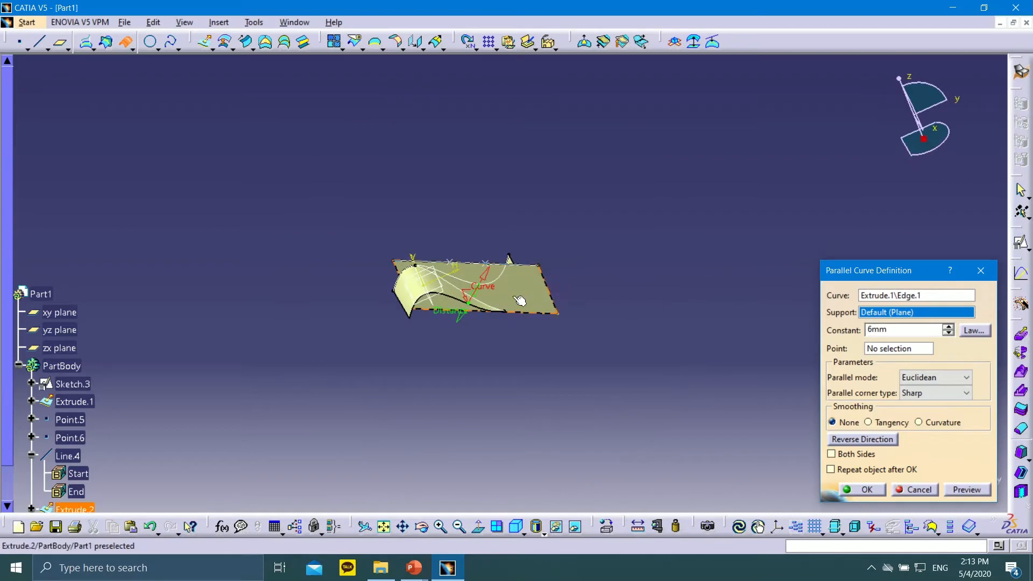
middle_drag(520, 299, 489, 366)
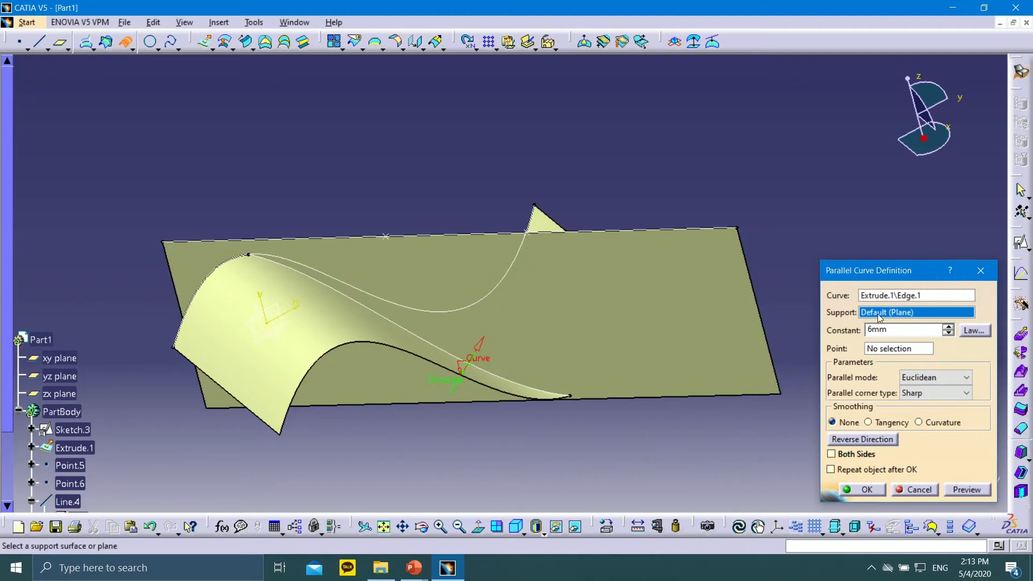
drag(884, 276, 832, 227)
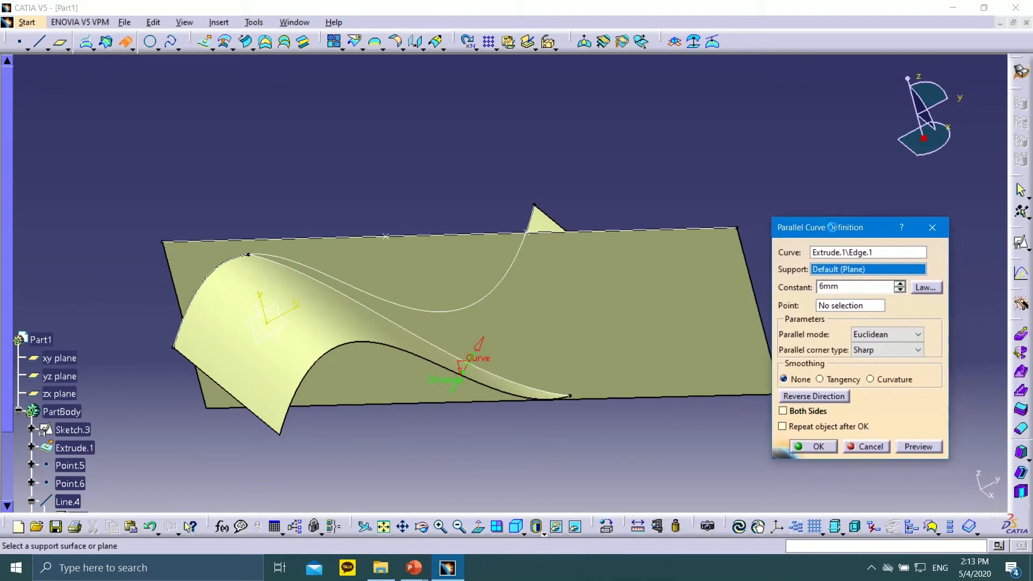
right_click(843, 269)
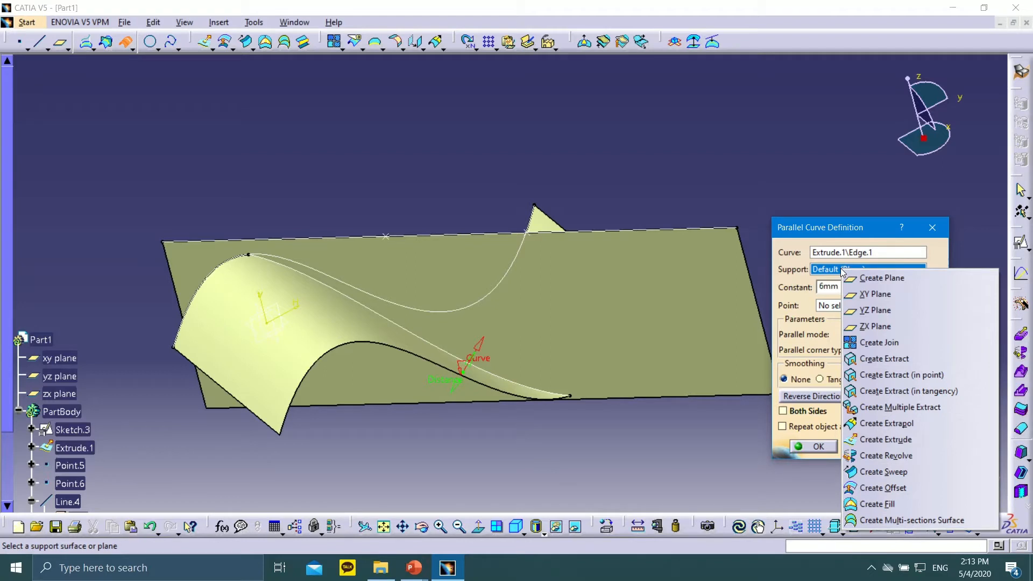
click(699, 456)
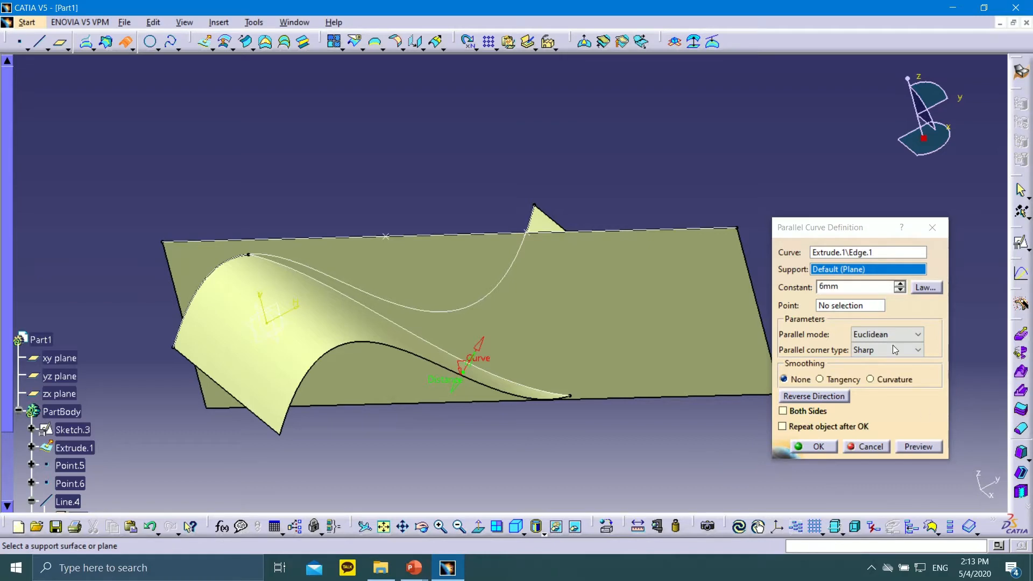
right_click(848, 269)
click(877, 296)
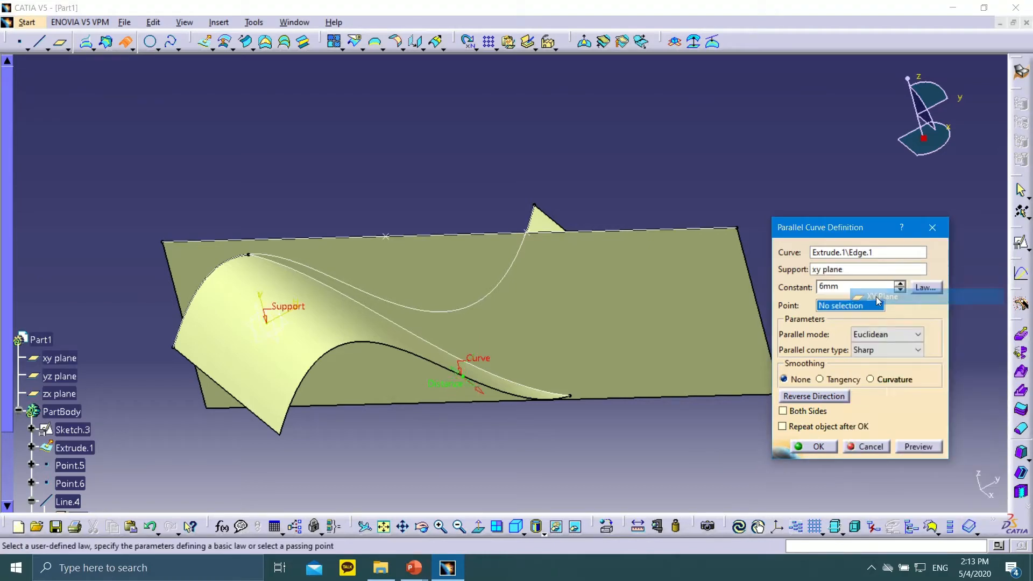
Step: Try an 8 mm constant with the offset direction reversed, preview the parallel curve, and flip the direction back
middle_drag(439, 352, 364, 236)
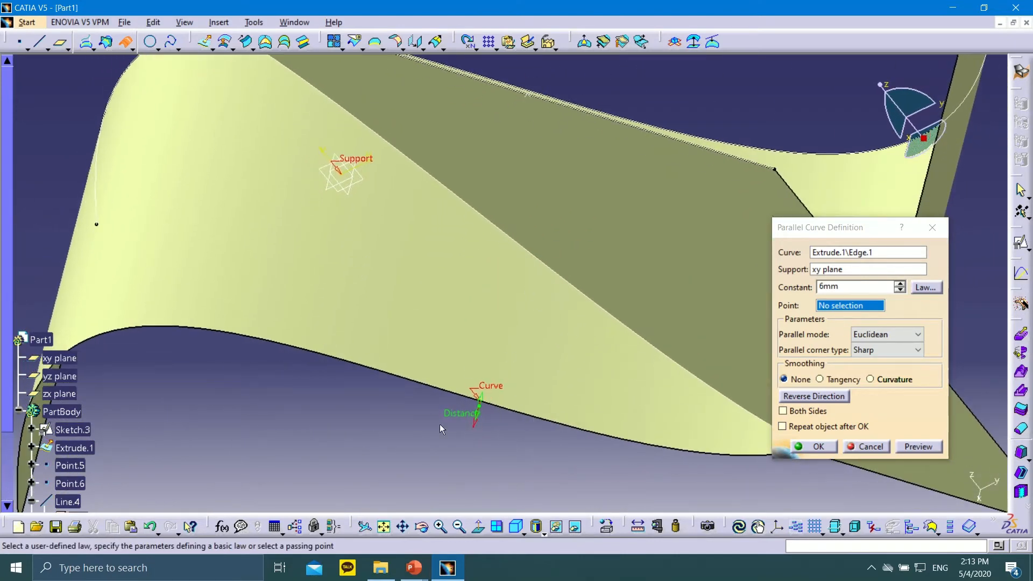
click(900, 284)
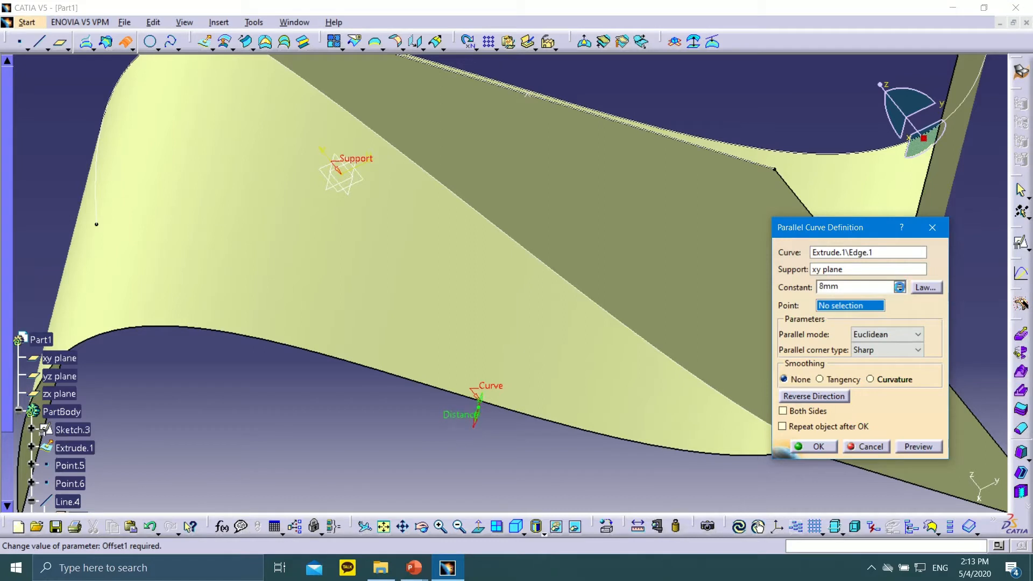
click(836, 397)
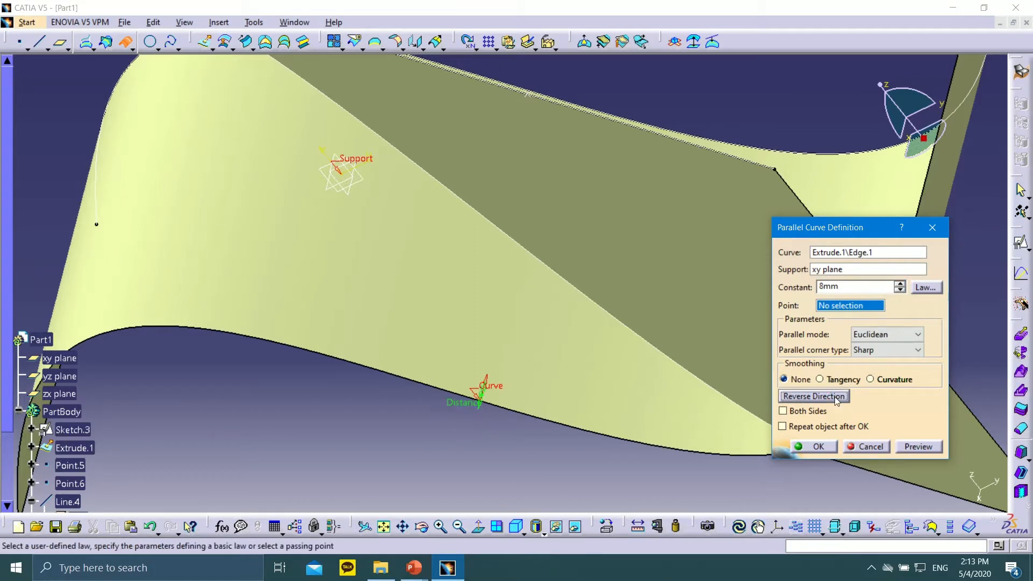
click(936, 448)
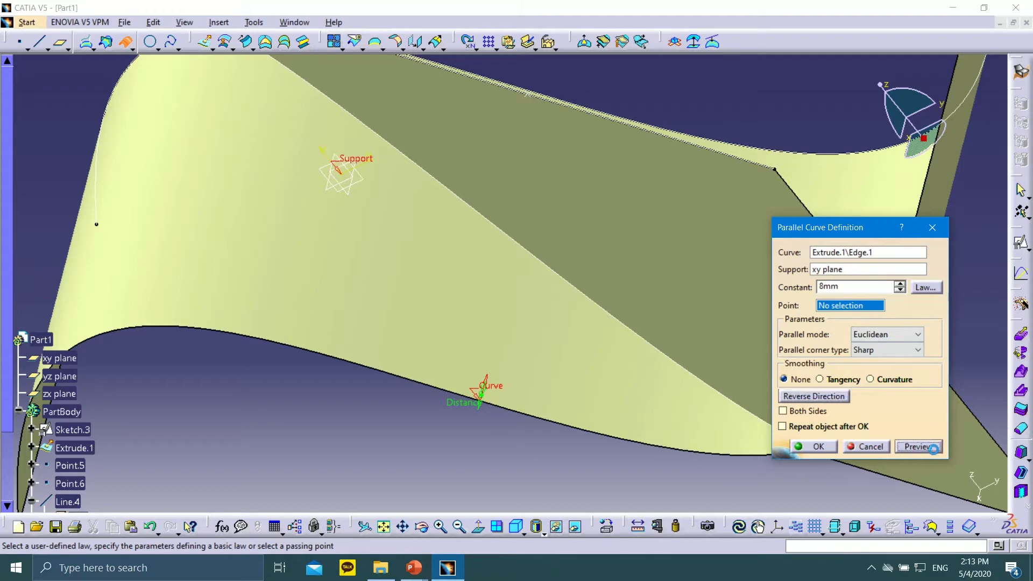
click(622, 319)
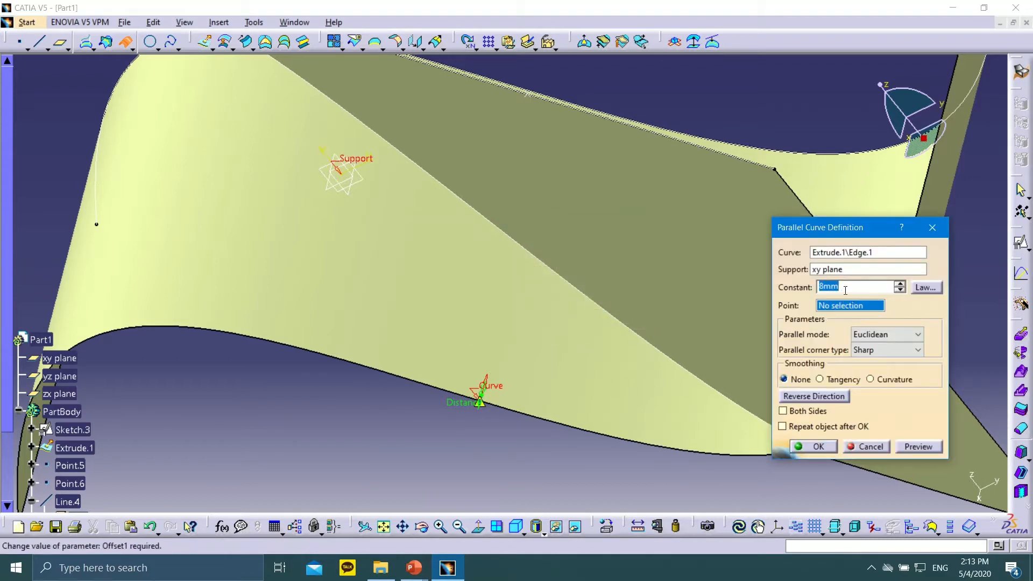
click(813, 398)
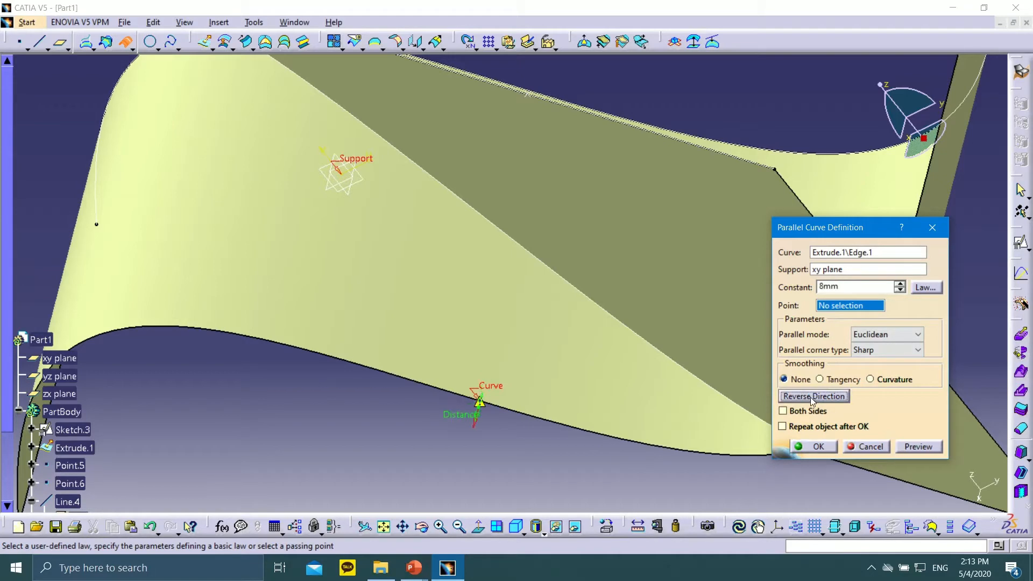
Step: Check the support setting on the Parallel Curve slide in the PowerPoint slide show and return to CATIA
middle_drag(457, 391, 720, 371)
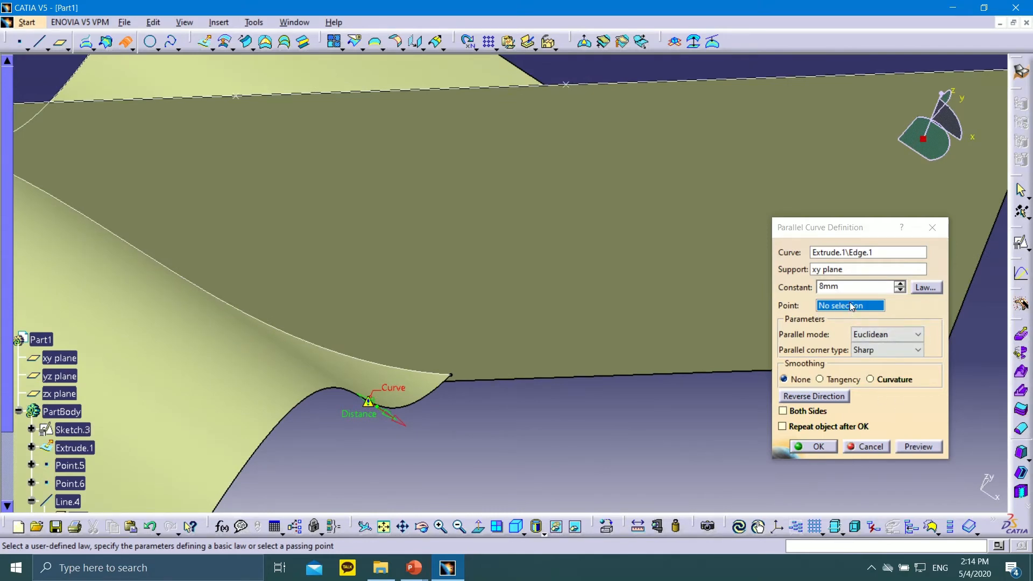
middle_drag(559, 363, 724, 242)
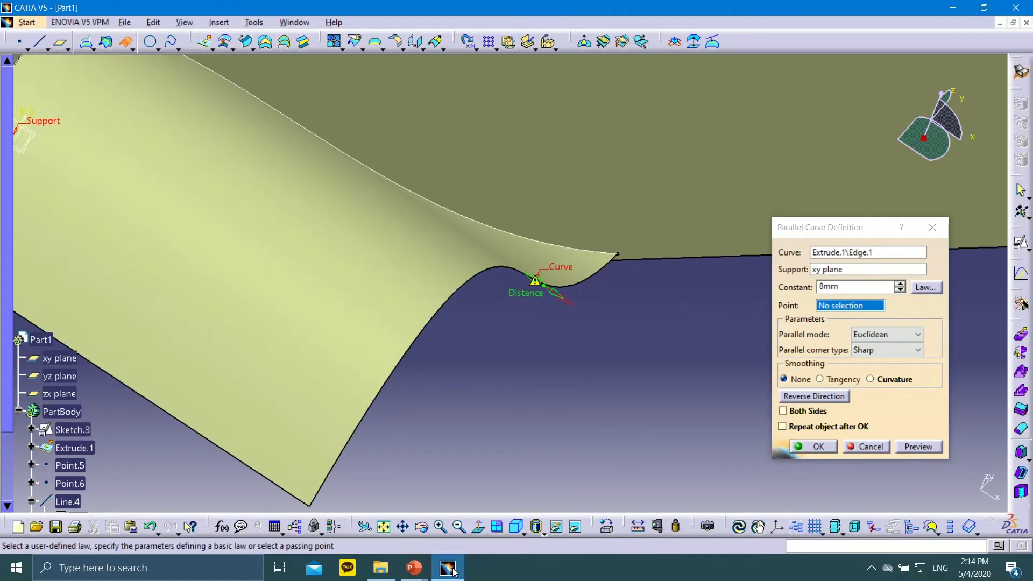
mouse_move(422, 571)
click(467, 510)
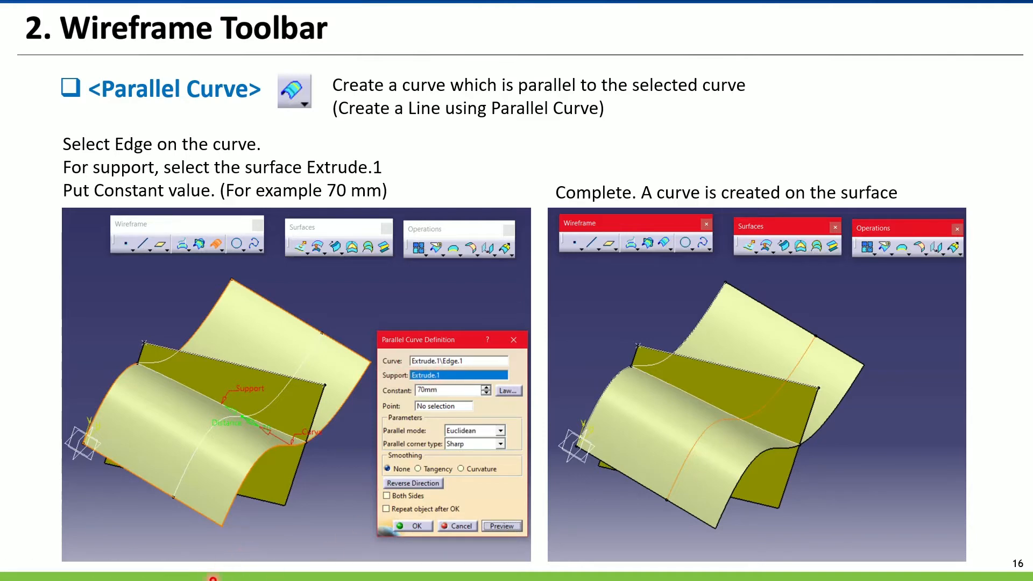
key(super)
click(447, 568)
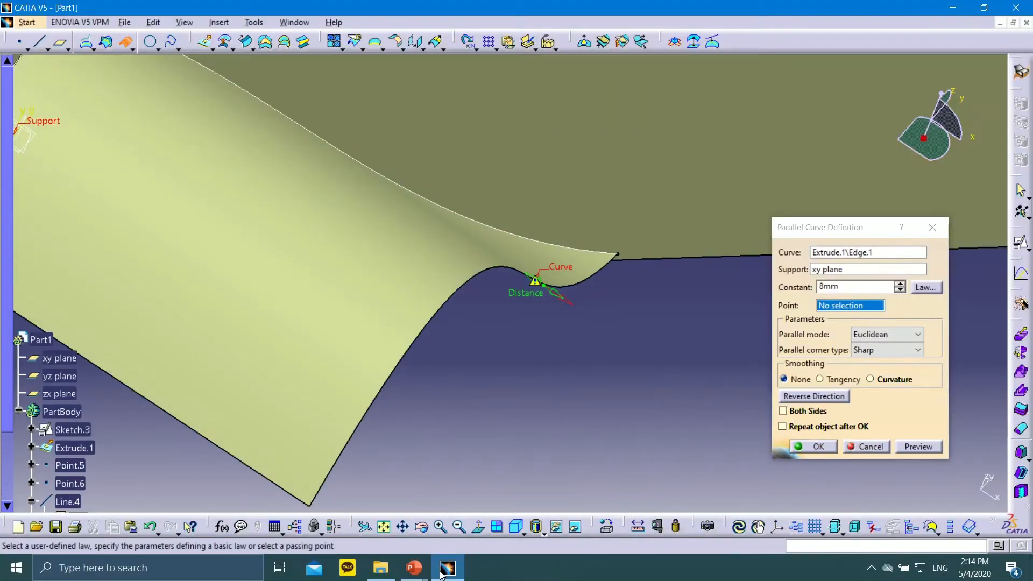
Step: Change the parallel curve's support to the wavy surface Extrude.1 and set the constant offset to 50 mm
click(819, 269)
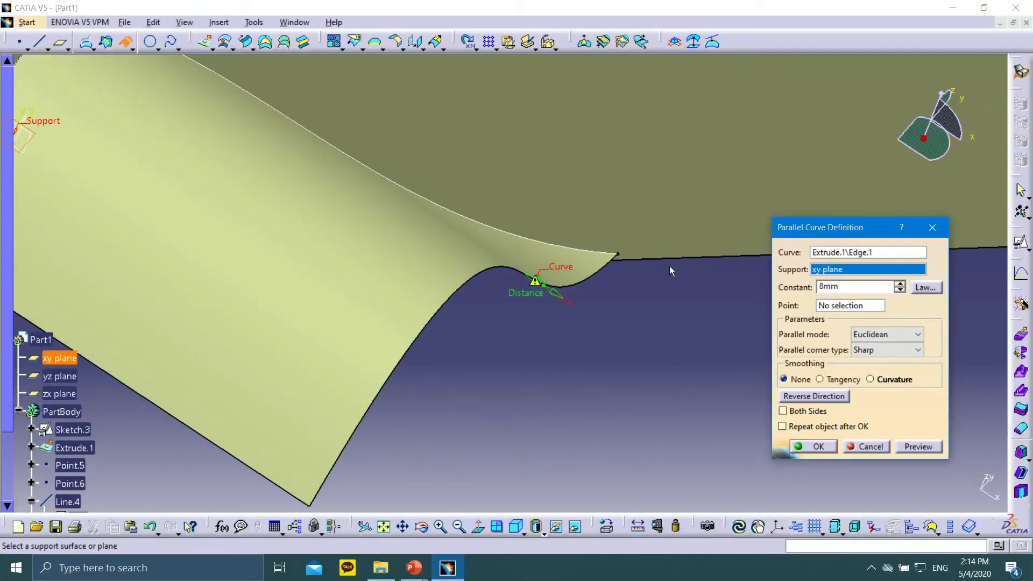
click(366, 258)
middle_drag(542, 355, 618, 389)
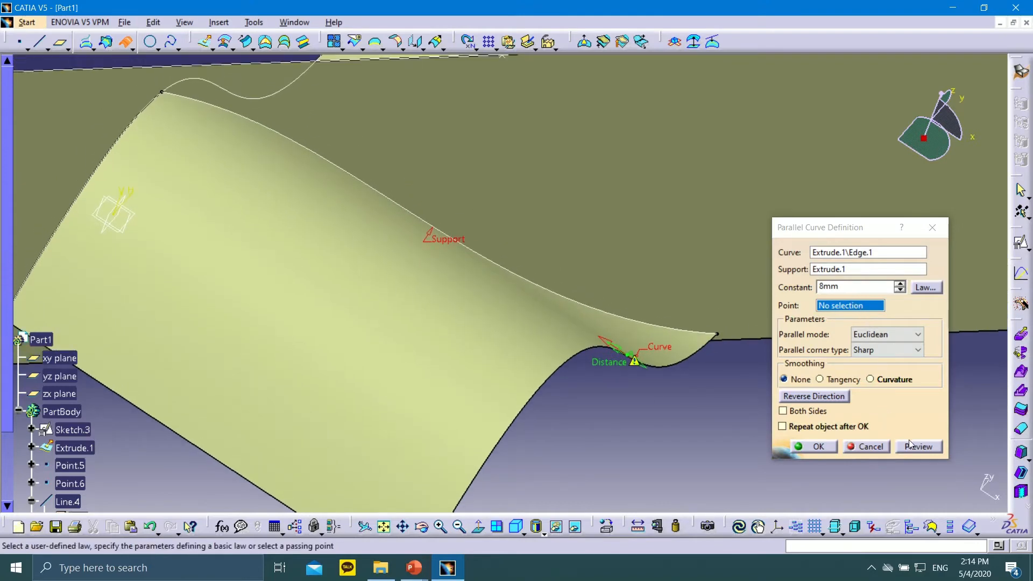
click(900, 285)
click(900, 284)
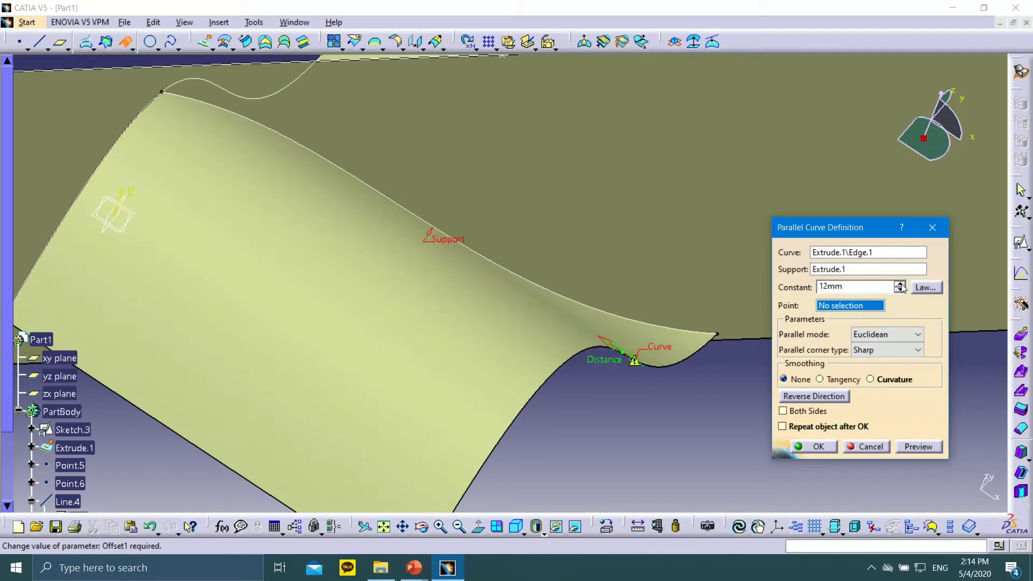
click(900, 284)
click(900, 284)
drag(876, 285, 812, 285)
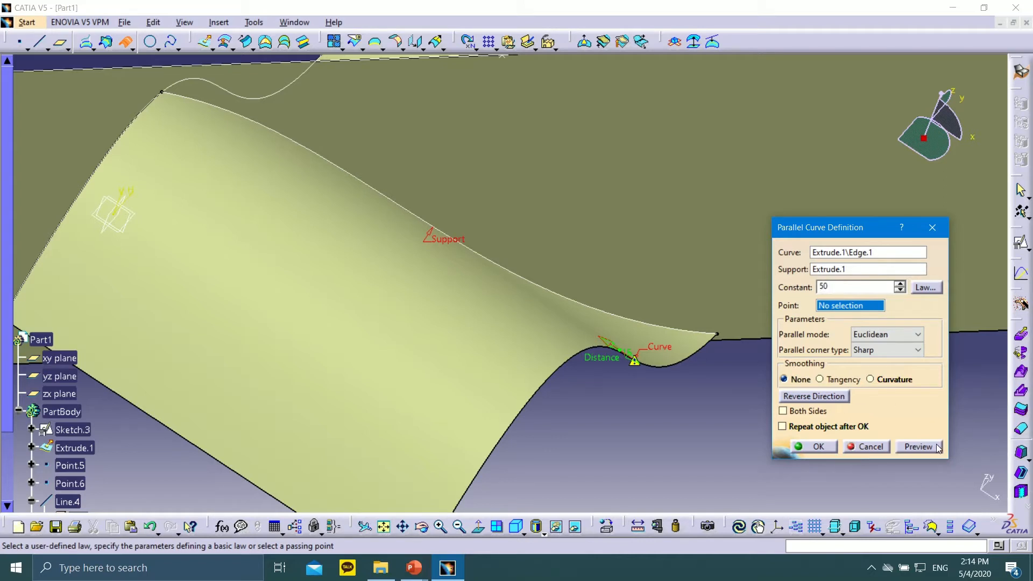
Step: Preview the 50 mm parallel curve and examine how it runs along the wavy surface from its edge
click(864, 269)
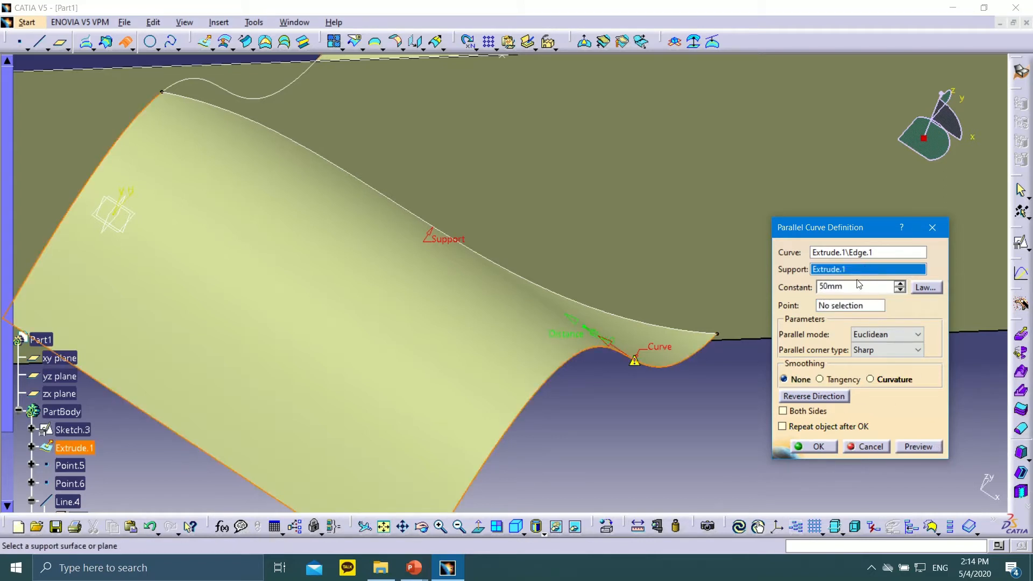
middle_drag(651, 384, 445, 415)
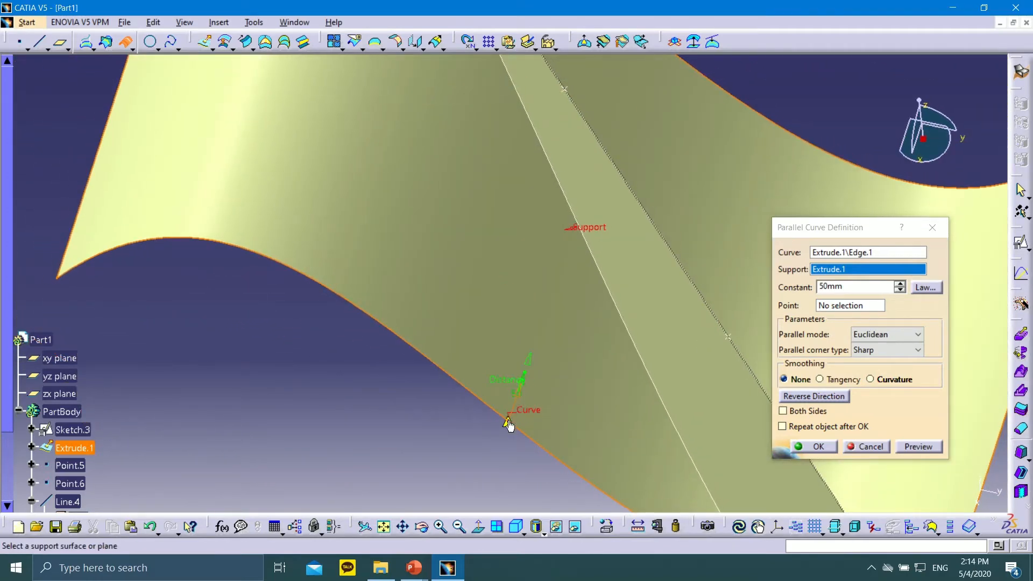
mouse_move(501, 432)
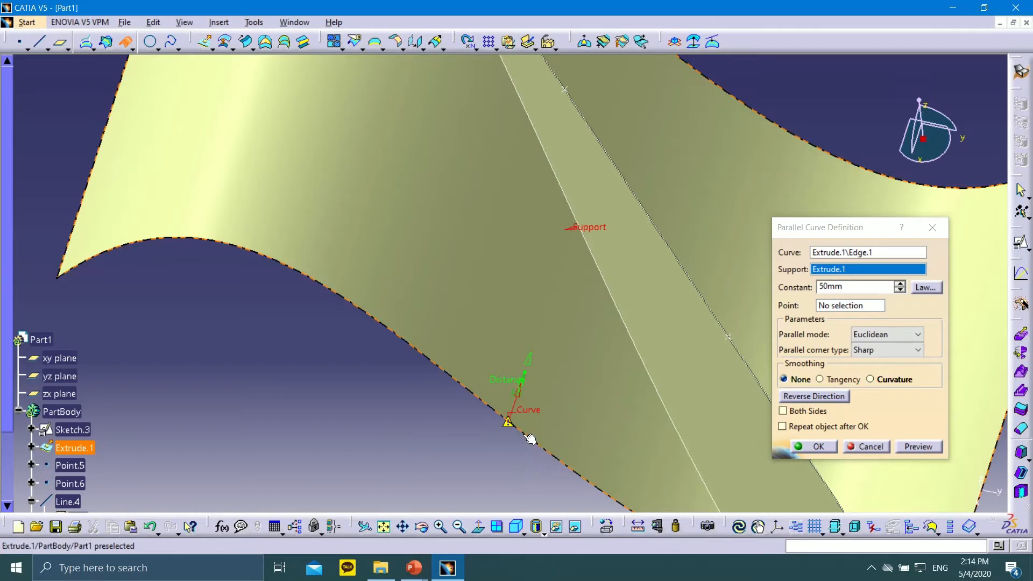
click(924, 447)
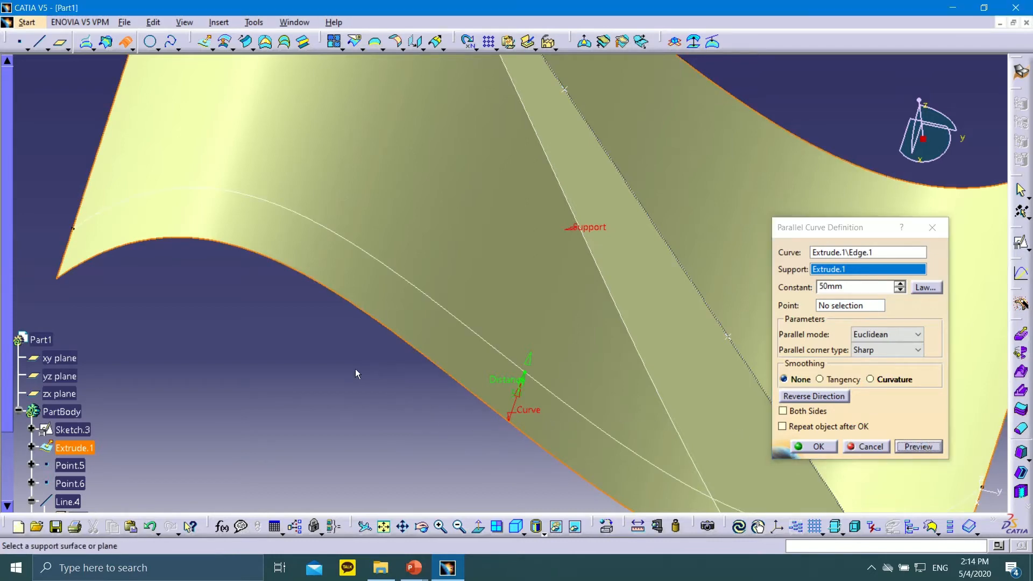
middle_drag(358, 371, 566, 446)
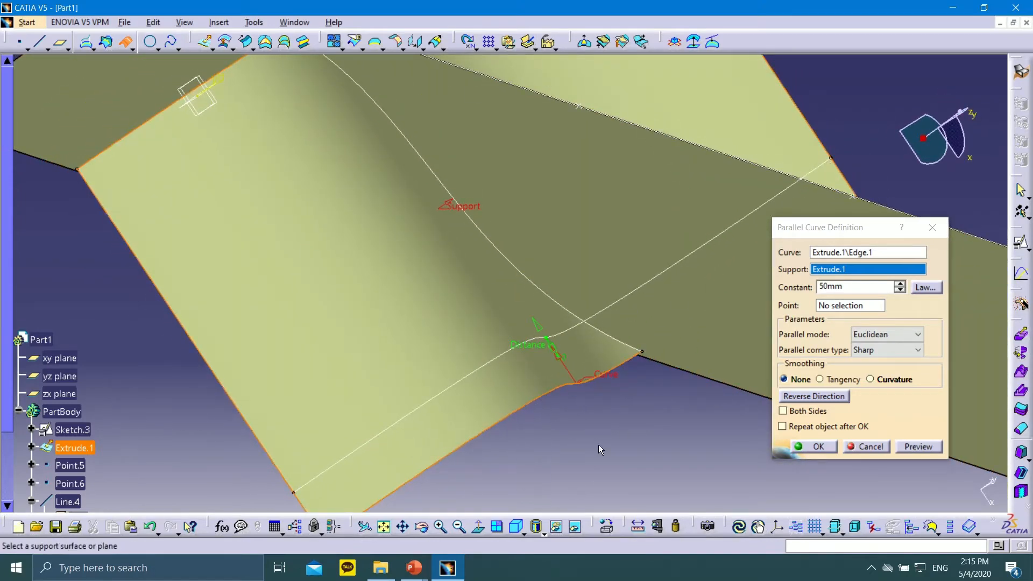
middle_drag(598, 444, 310, 244)
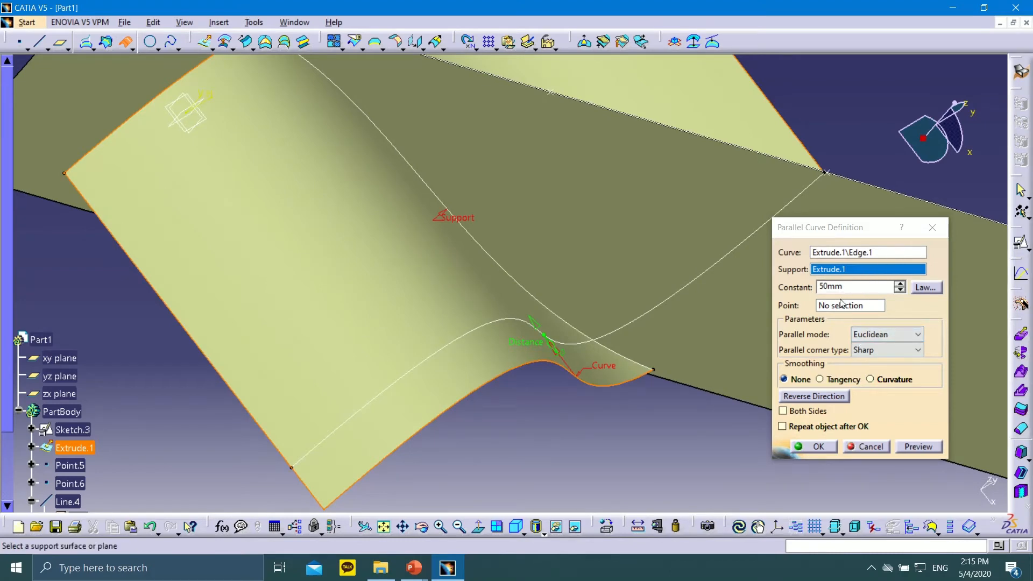
right_click(848, 270)
click(733, 352)
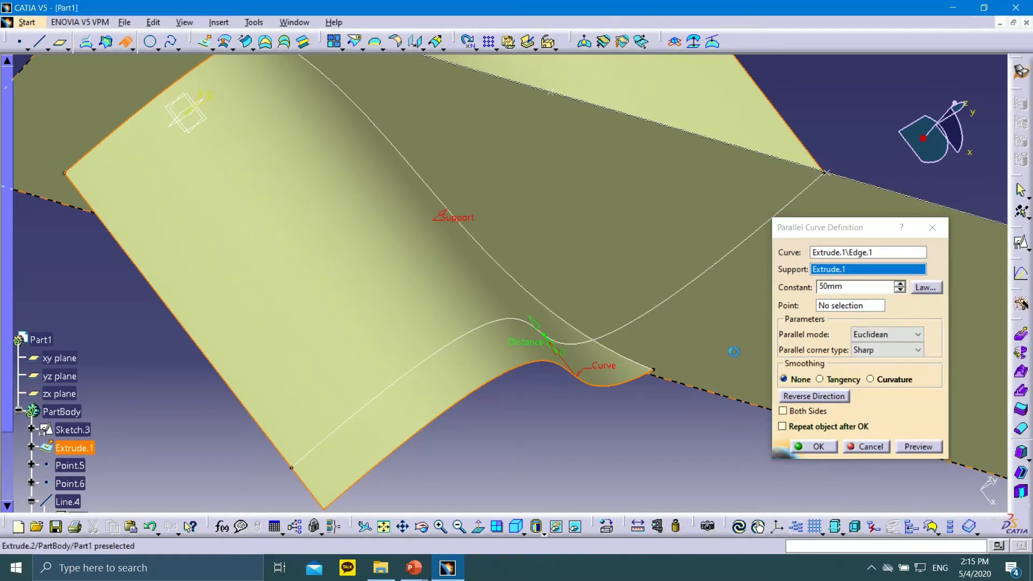
Step: Increase the constant offset to 136 mm, preview the parallel curve, and accept it
drag(842, 228, 845, 257)
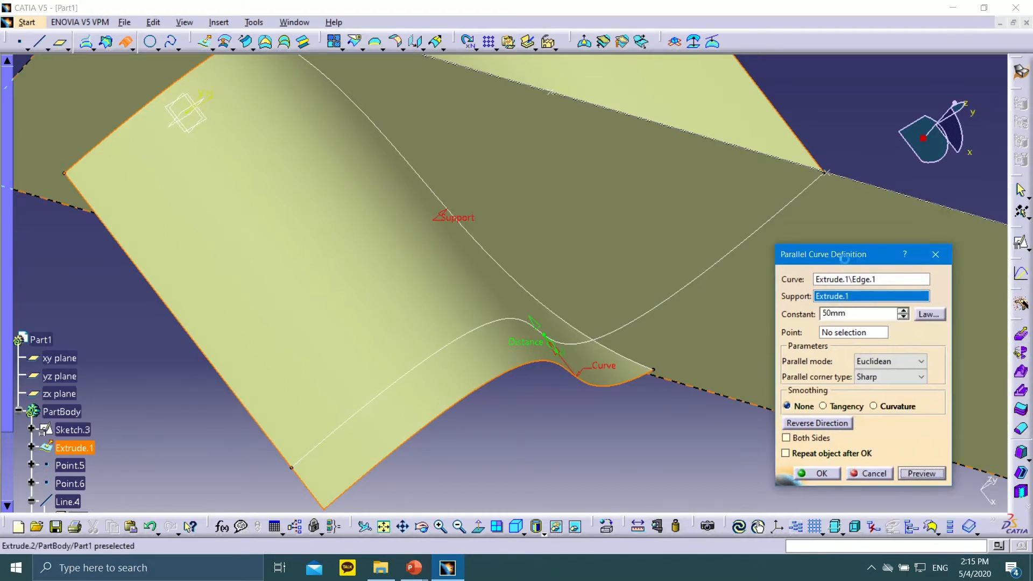
click(903, 313)
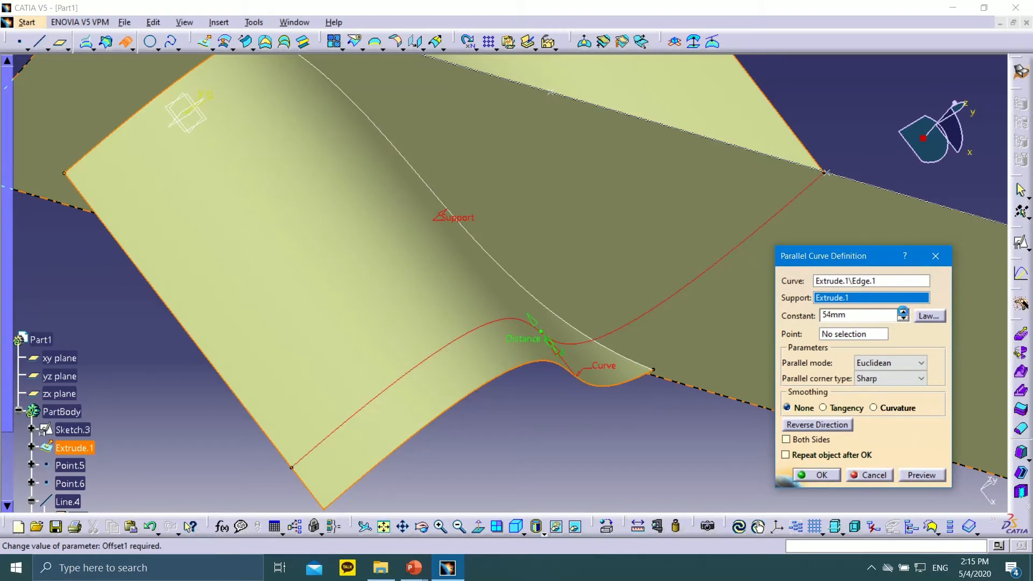
click(903, 312)
click(902, 312)
click(902, 312)
click(902, 312)
click(902, 312)
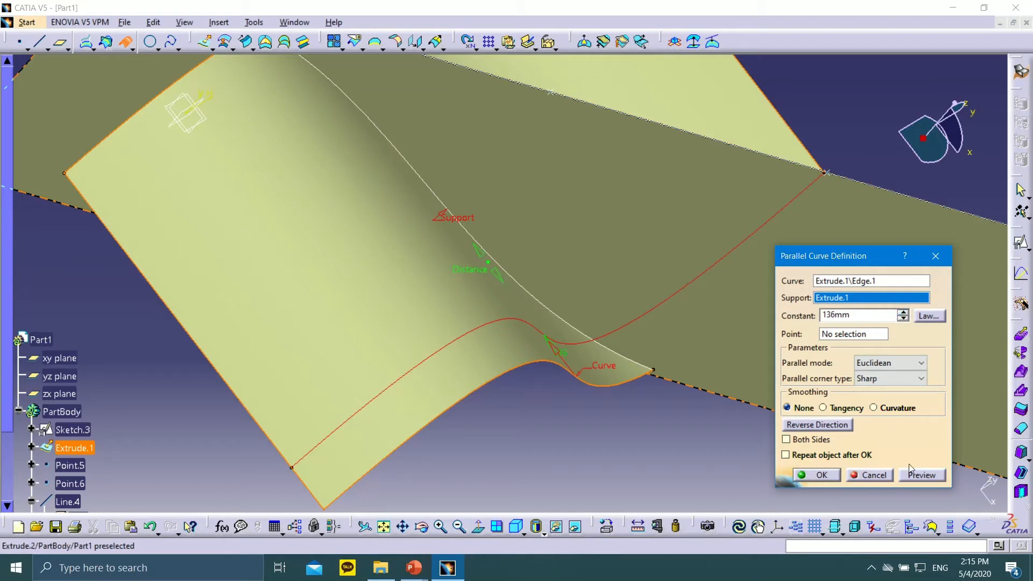
click(913, 475)
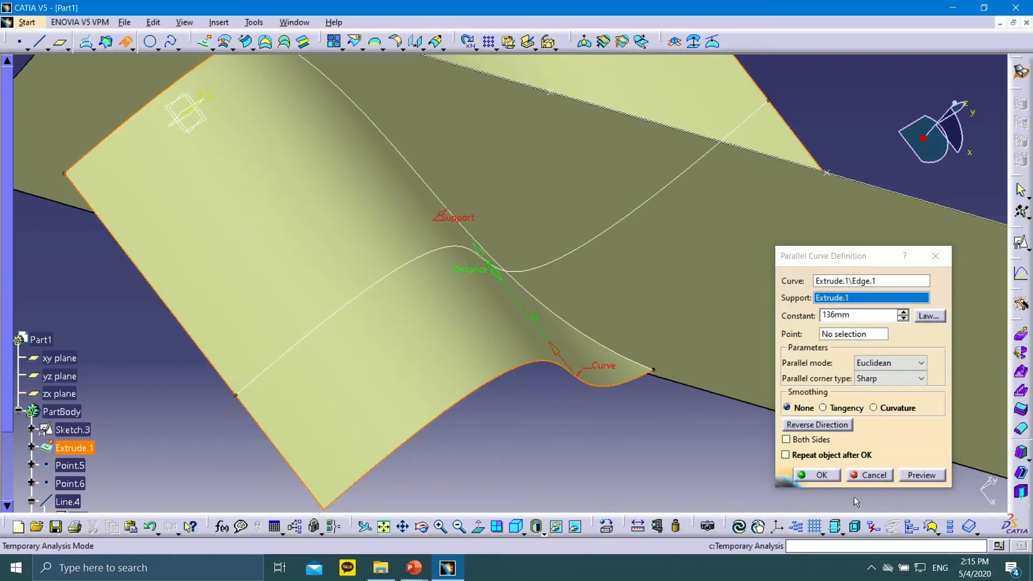
click(823, 474)
Step: Inspect the finished parallel curve, switch to the PowerPoint slide show, and advance from the Parallel Curve slide to the Spline slide
middle_drag(751, 472, 619, 396)
middle_drag(510, 432, 519, 480)
mouse_move(414, 568)
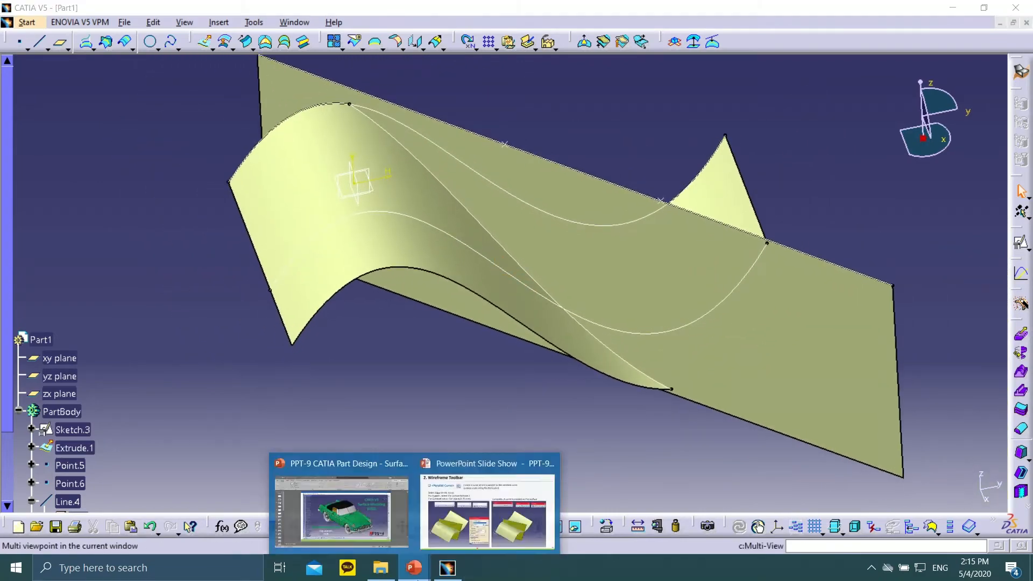
click(481, 521)
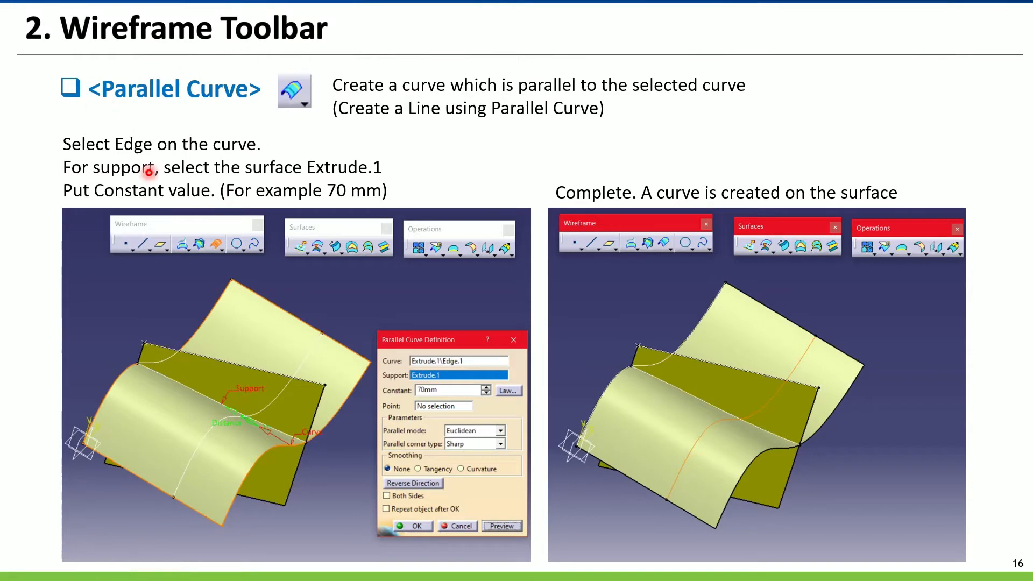
click(38, 567)
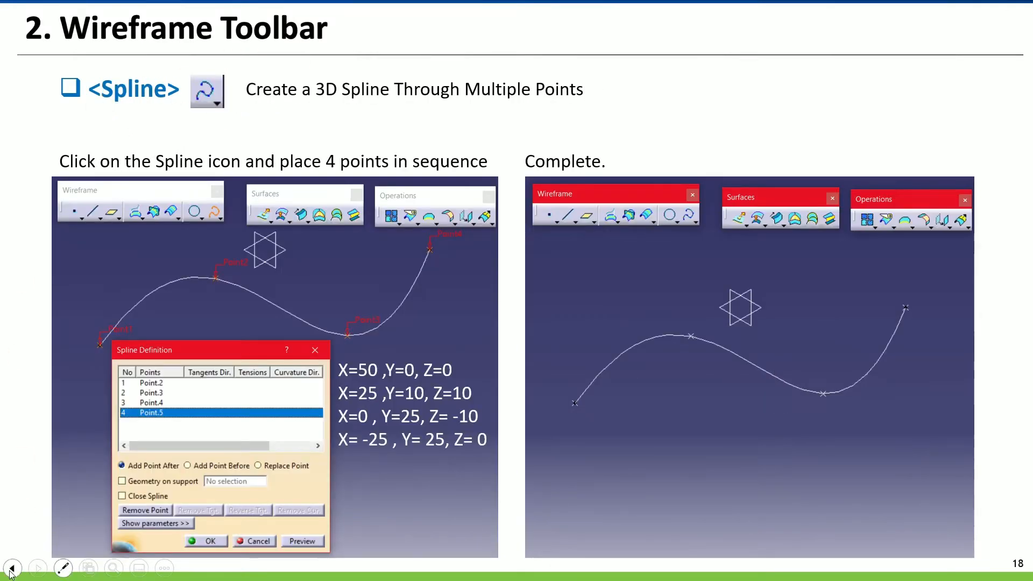
Step: Switch from the slide show to CATIA and delete all wireframe and surface geometry from Part1, including child elements
click(38, 568)
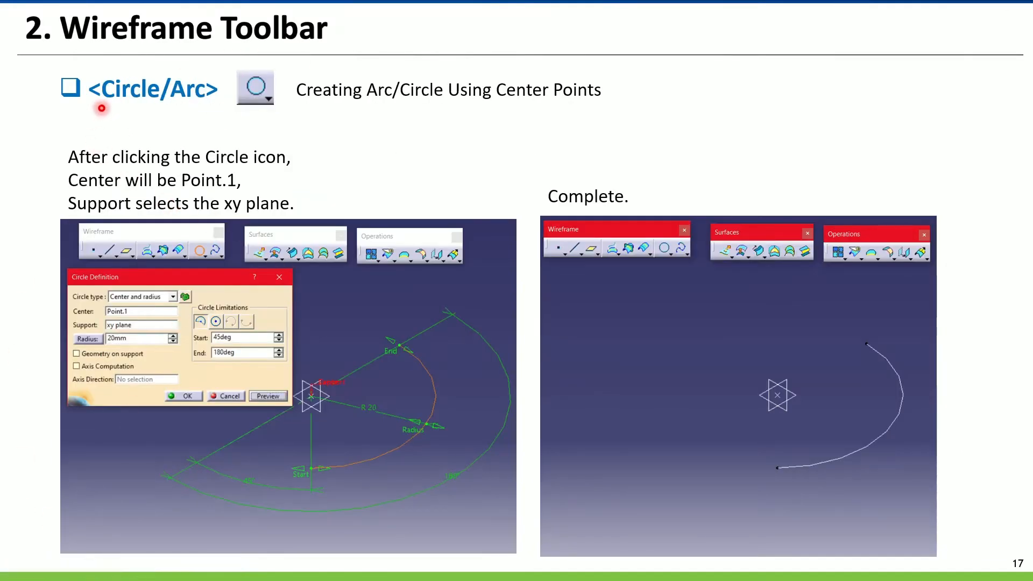
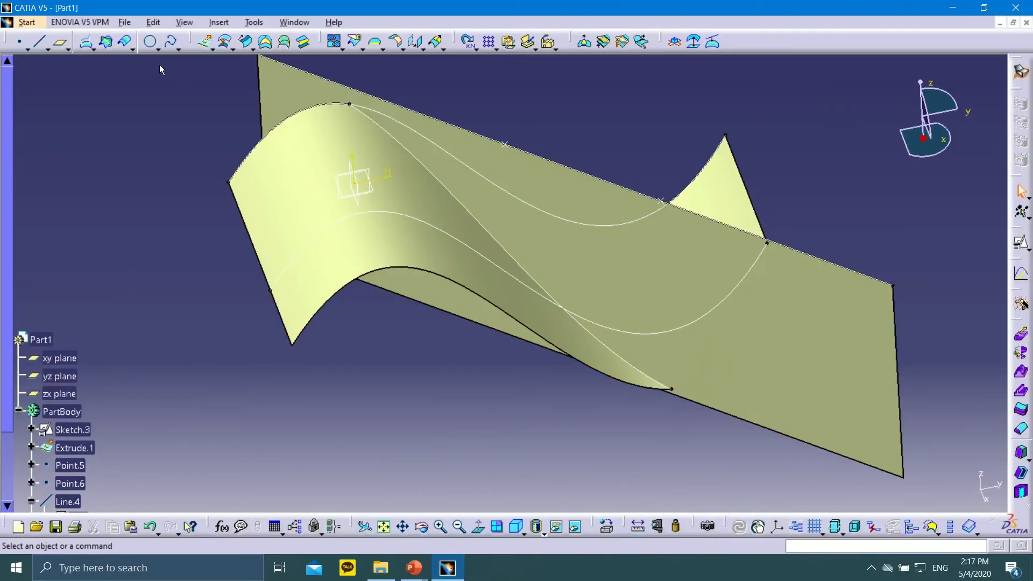
drag(160, 65, 916, 476)
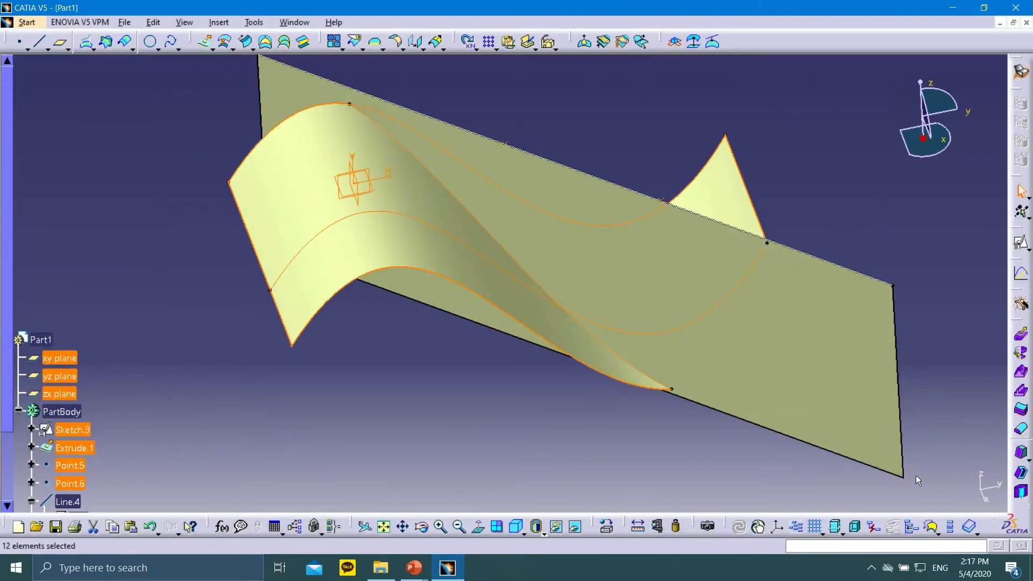
key(Delete)
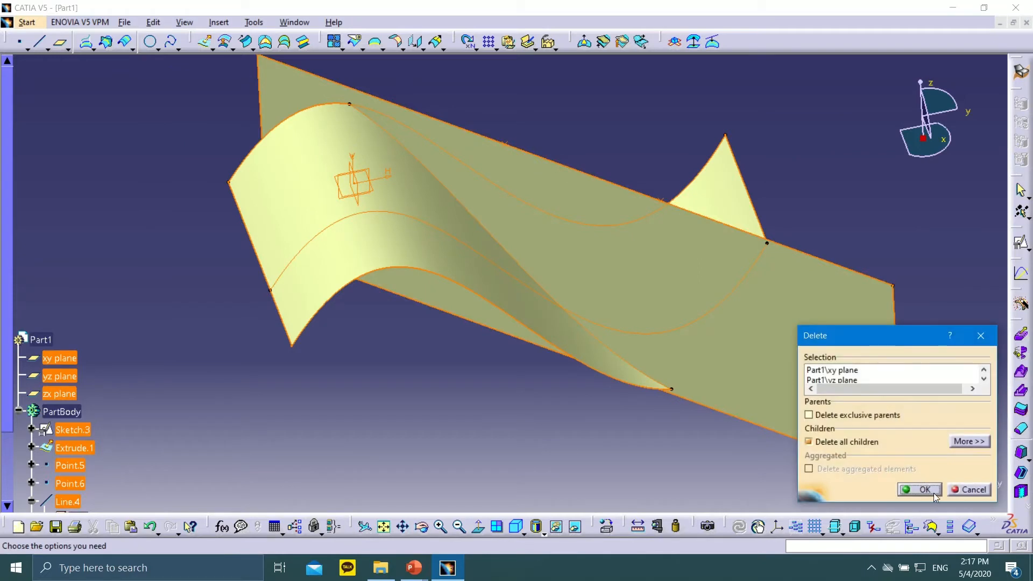
click(921, 490)
click(516, 527)
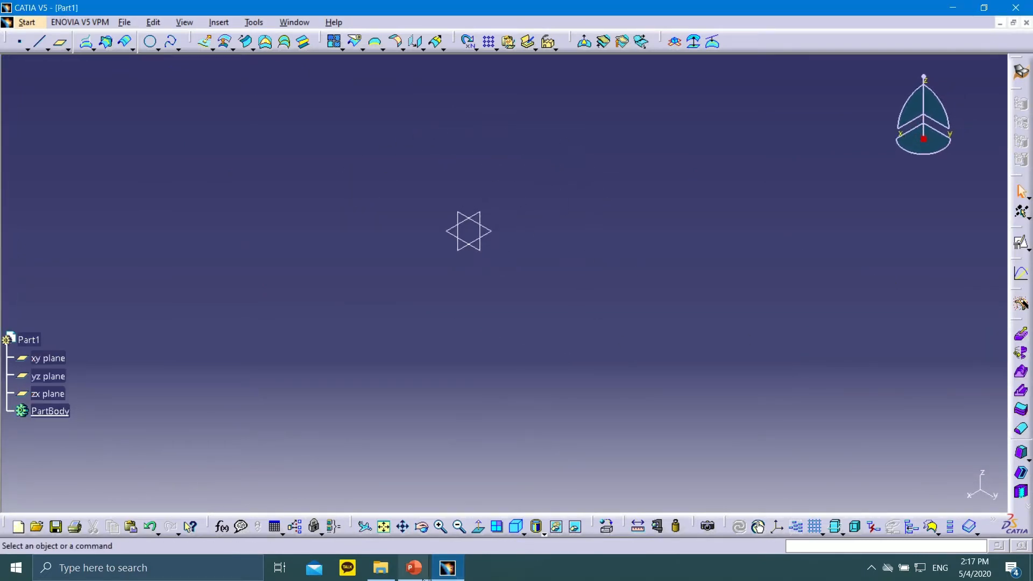
Step: Bring up the Spline slide in PowerPoint and arrange a reduced CATIA window beside its point coordinates
mouse_move(413, 568)
click(483, 514)
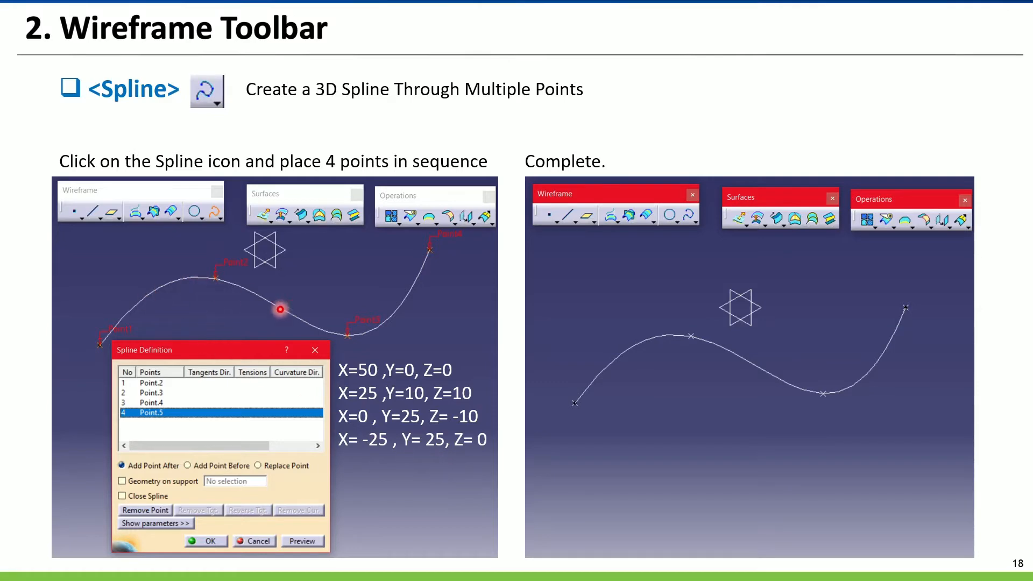
mouse_move(173, 579)
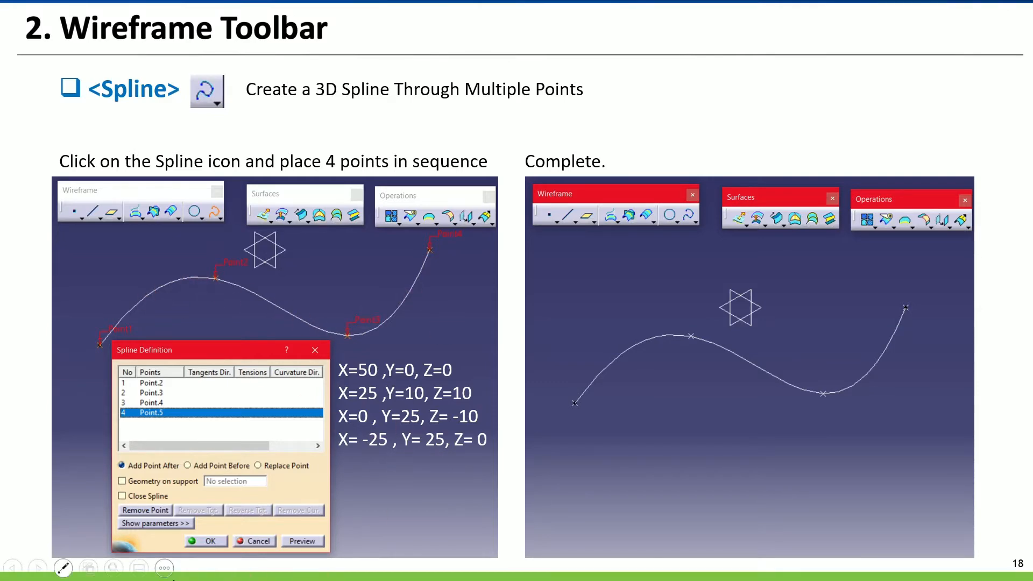
key(super)
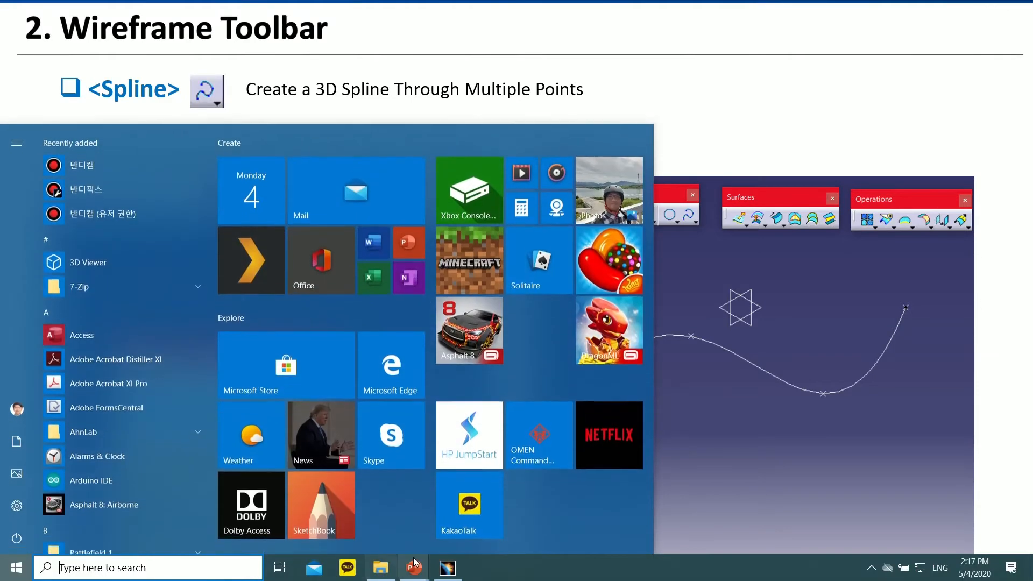
click(443, 573)
drag(753, 6, 755, 35)
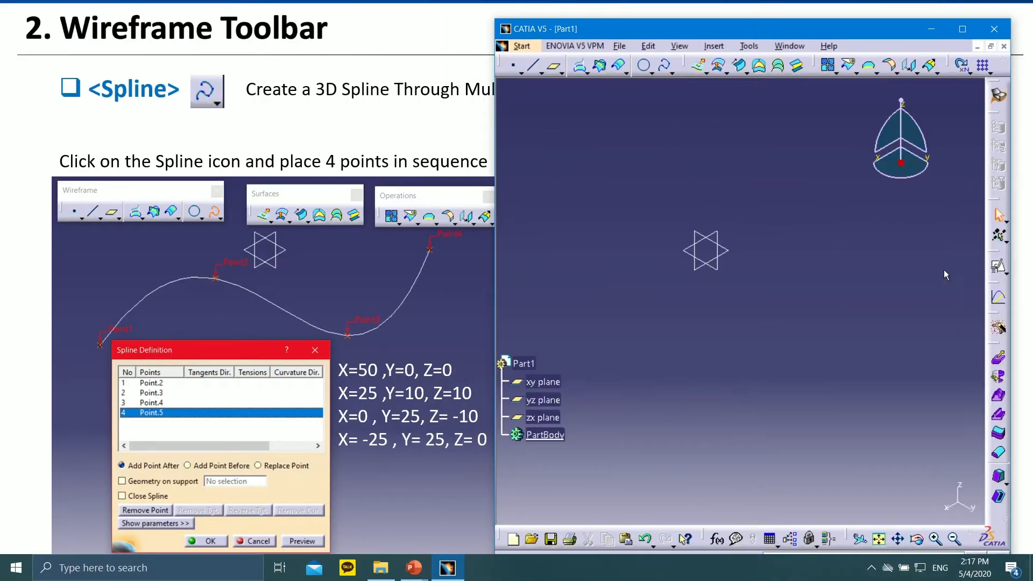
Step: Create the first spline point by coordinates at X 50 mm, Y 0 mm, Z 0 mm
click(514, 67)
drag(777, 171, 827, 236)
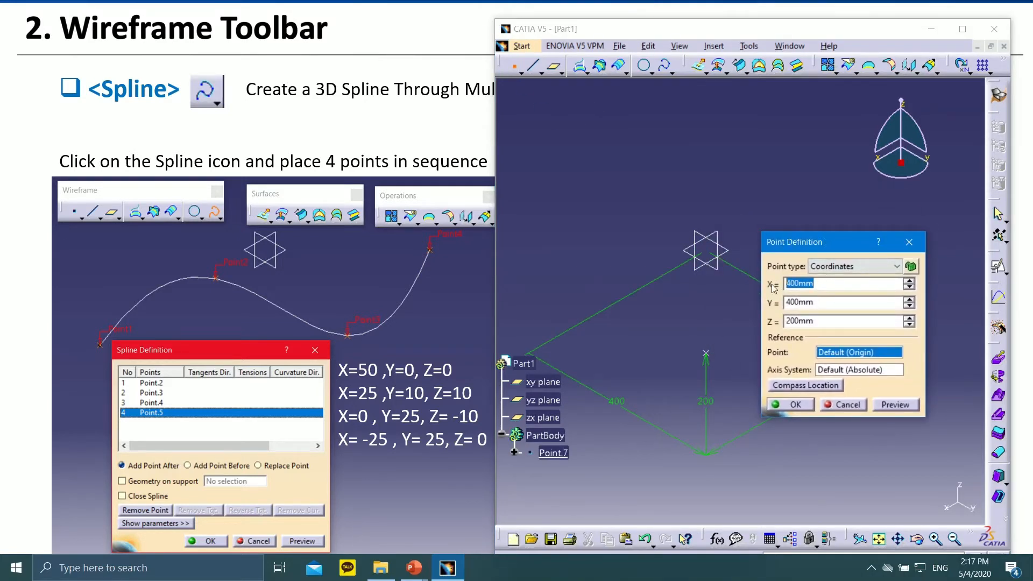
text(50)
click(819, 302)
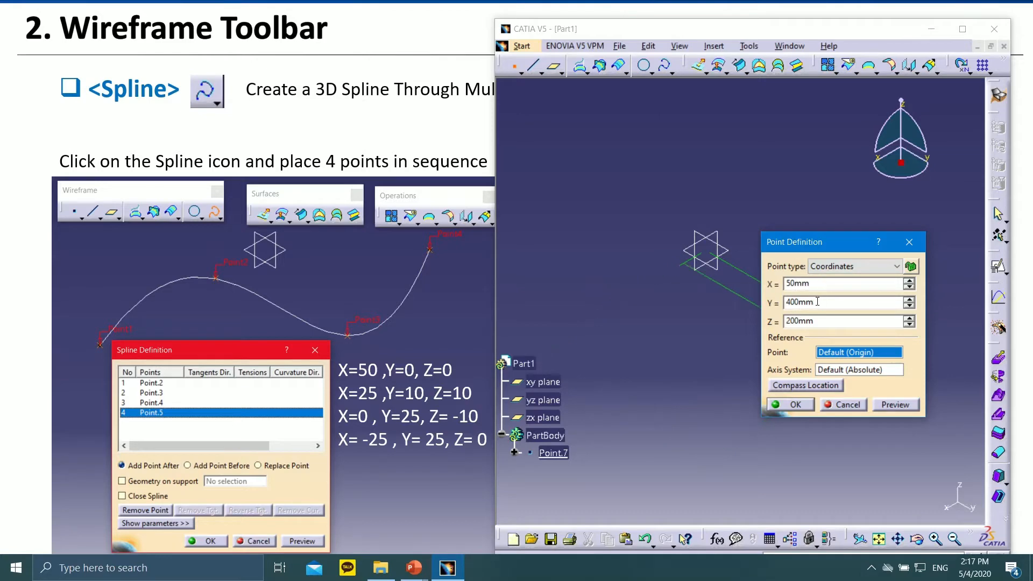
drag(817, 301, 753, 305)
text(0)
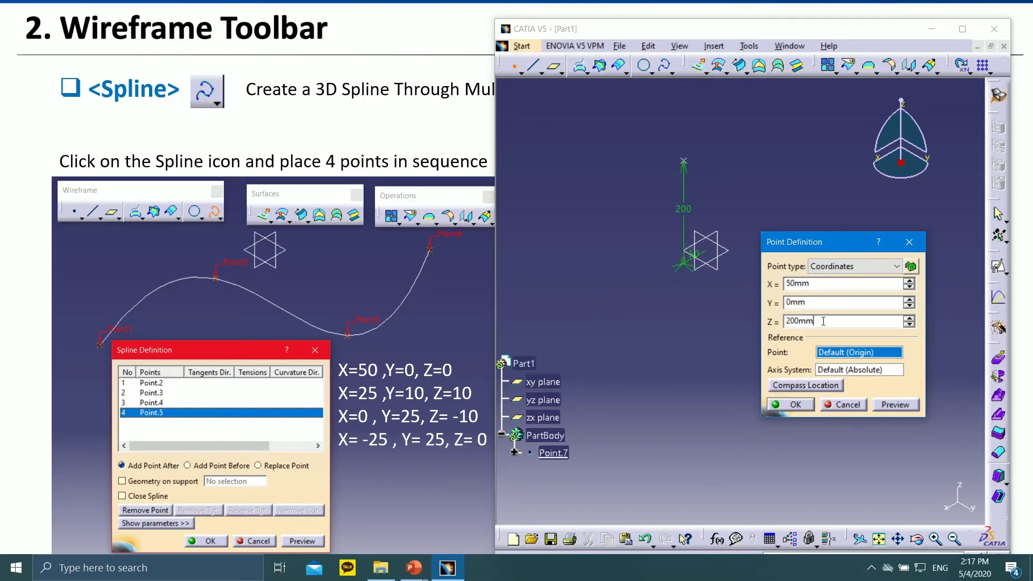
drag(814, 321, 783, 322)
text(0)
click(893, 405)
click(809, 404)
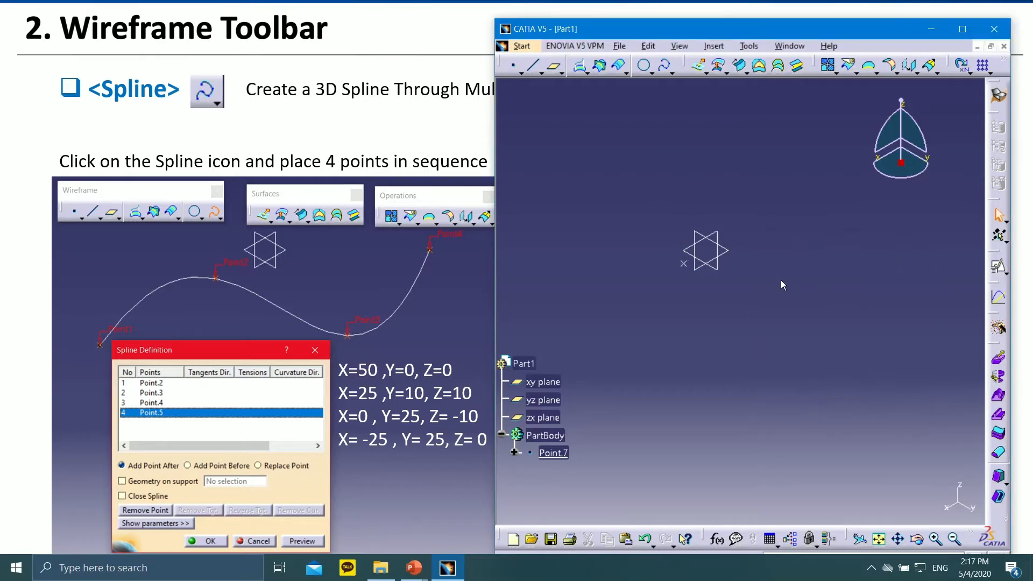
Step: Create the second spline point by coordinates at X 25 mm, Y 10 mm, Z 10 mm
click(518, 67)
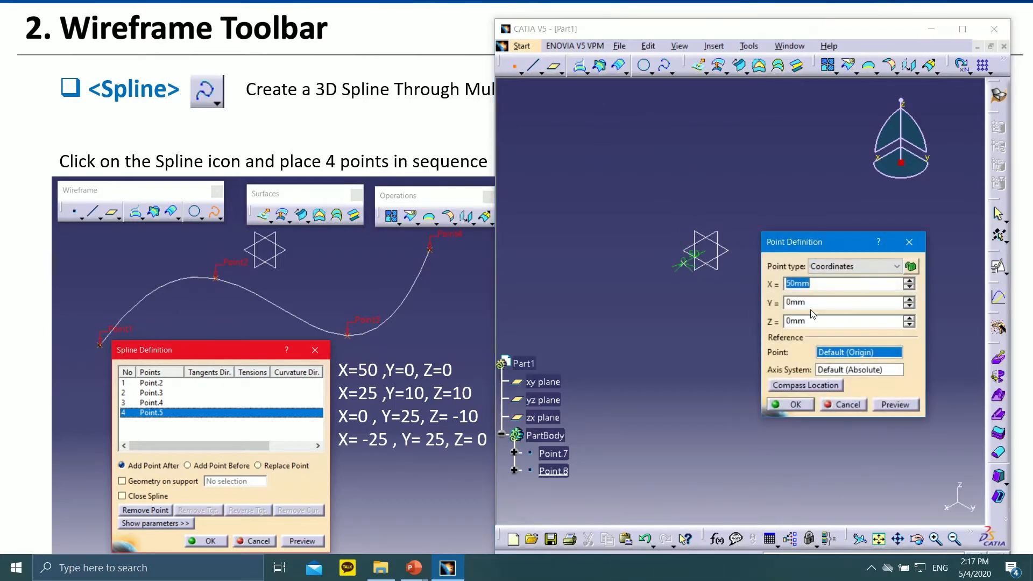
text(25)
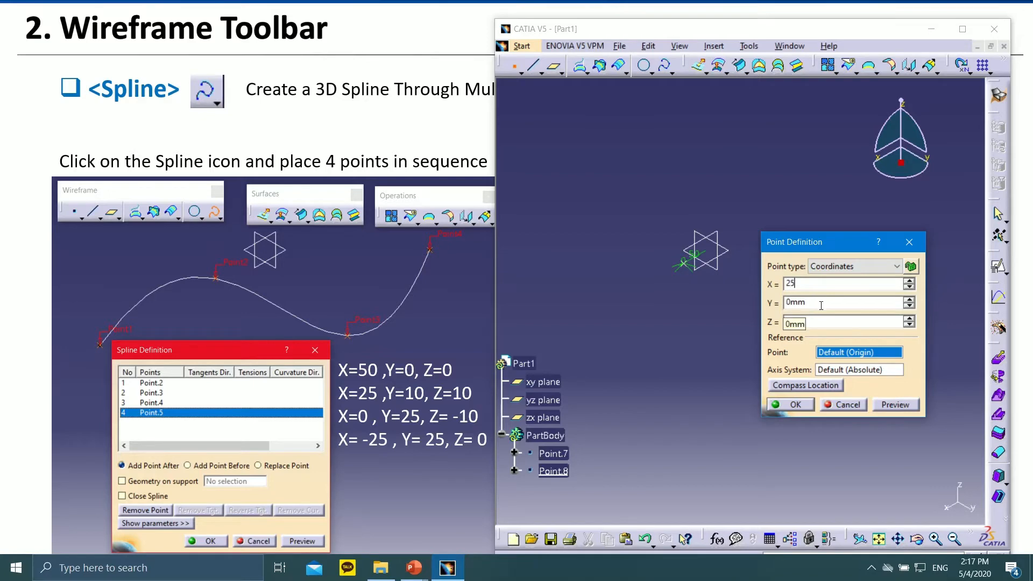
double_click(810, 301)
text(10)
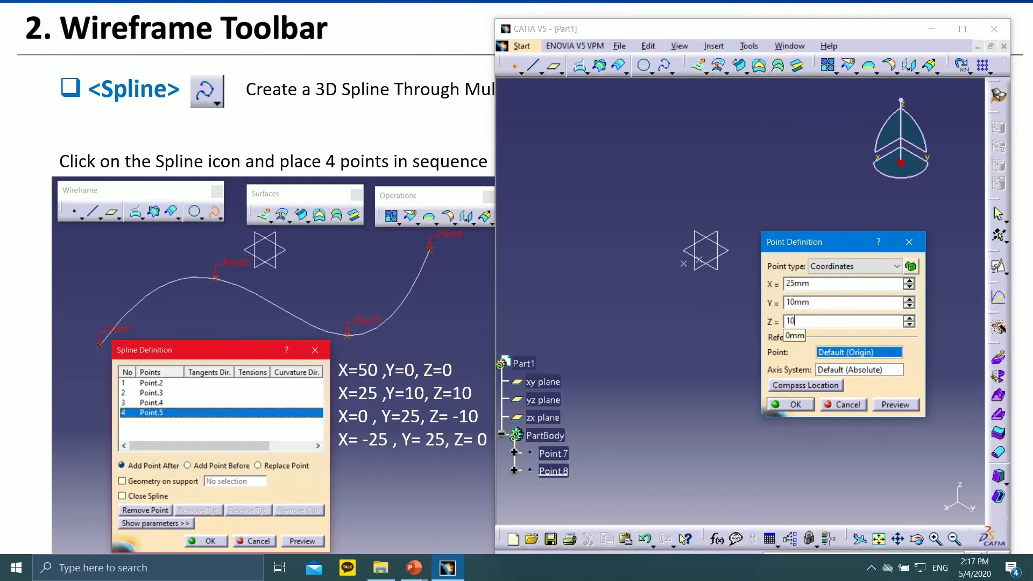
click(884, 407)
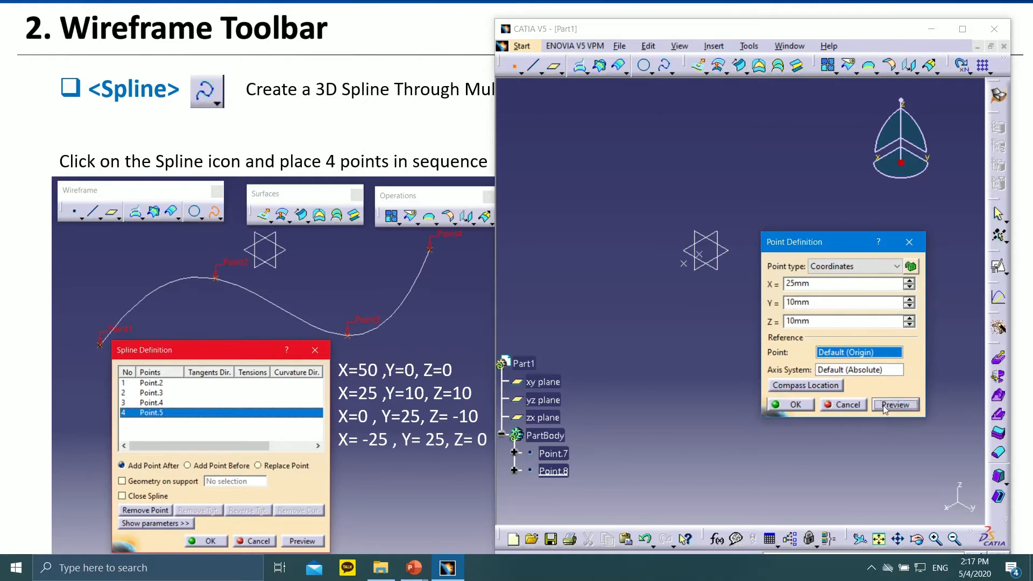
click(795, 405)
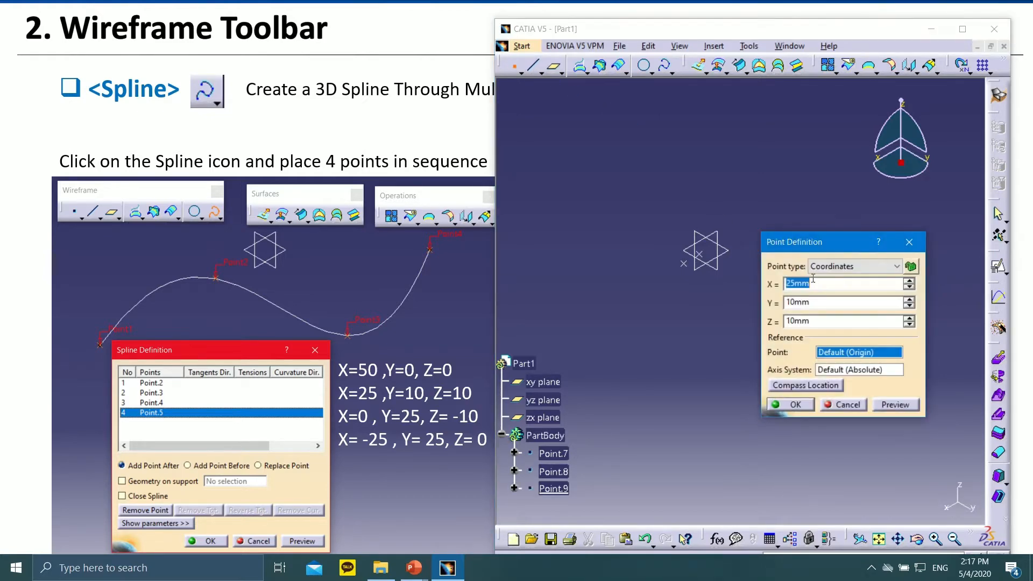
Step: Create the third spline point by coordinates at X 0 mm, Y 25 mm, Z -10 mm
text(0)
click(813, 300)
text(25)
click(813, 321)
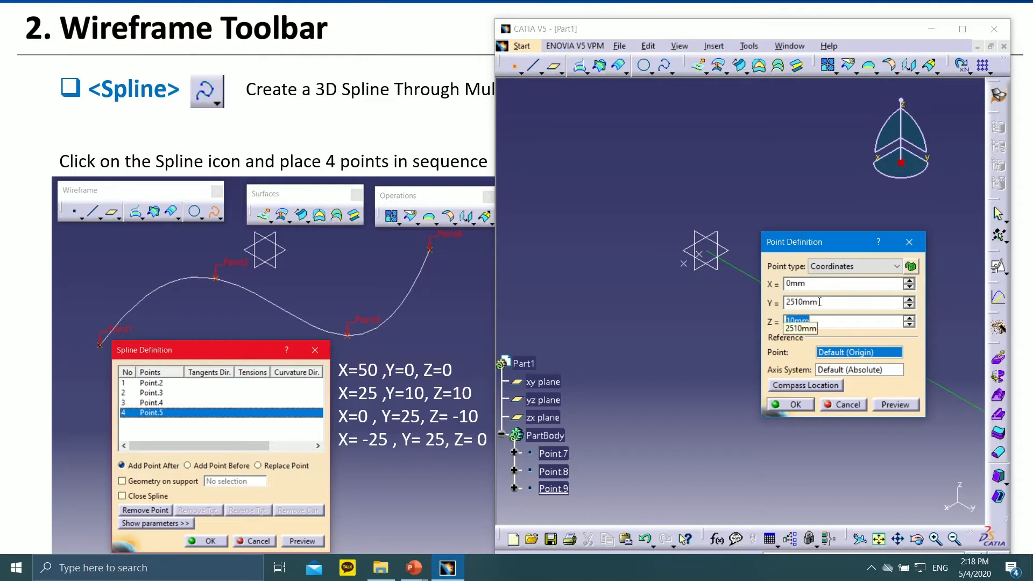
drag(818, 302, 783, 319)
key(BackSpace)
click(821, 323)
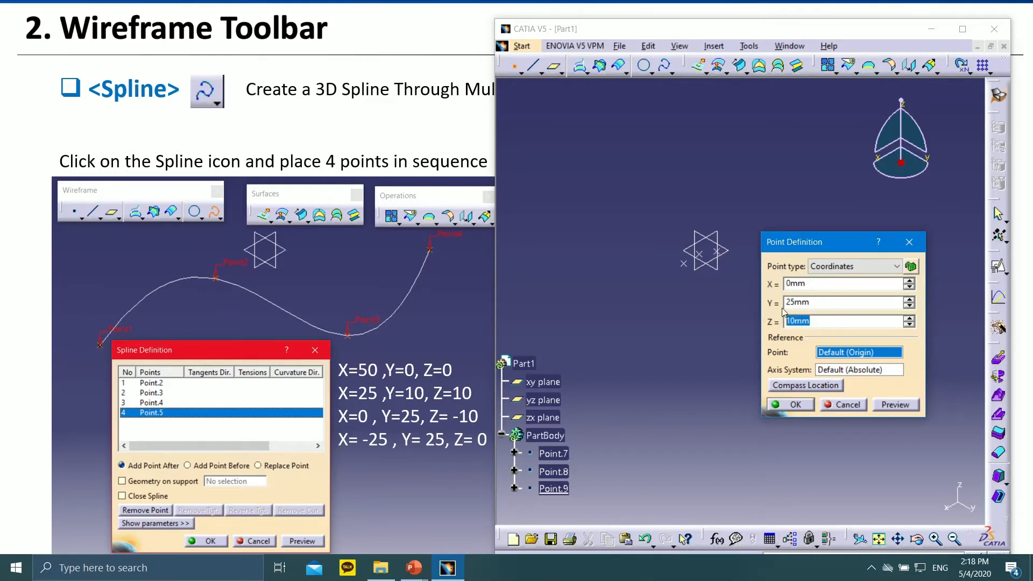
text(-10)
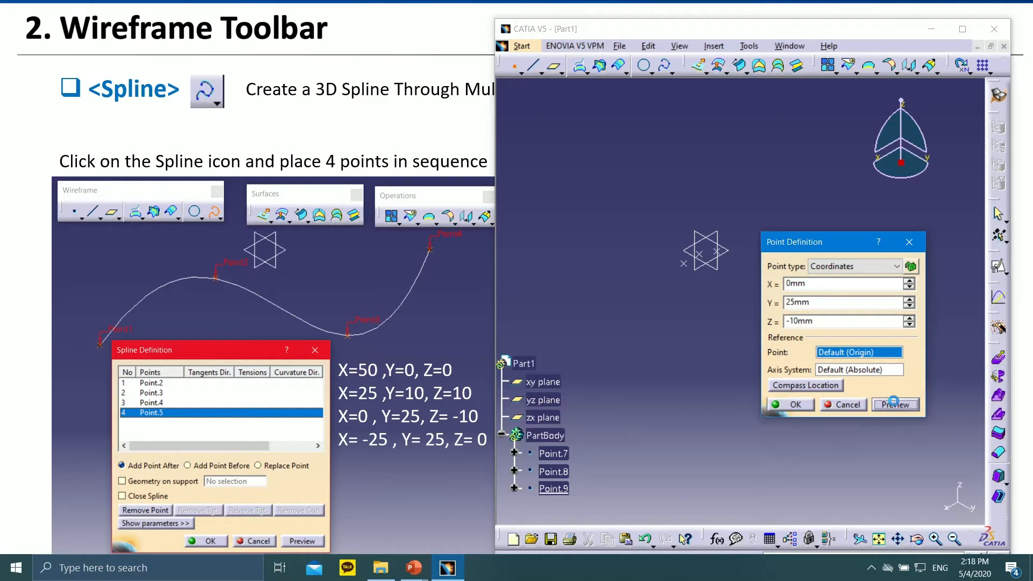
click(807, 406)
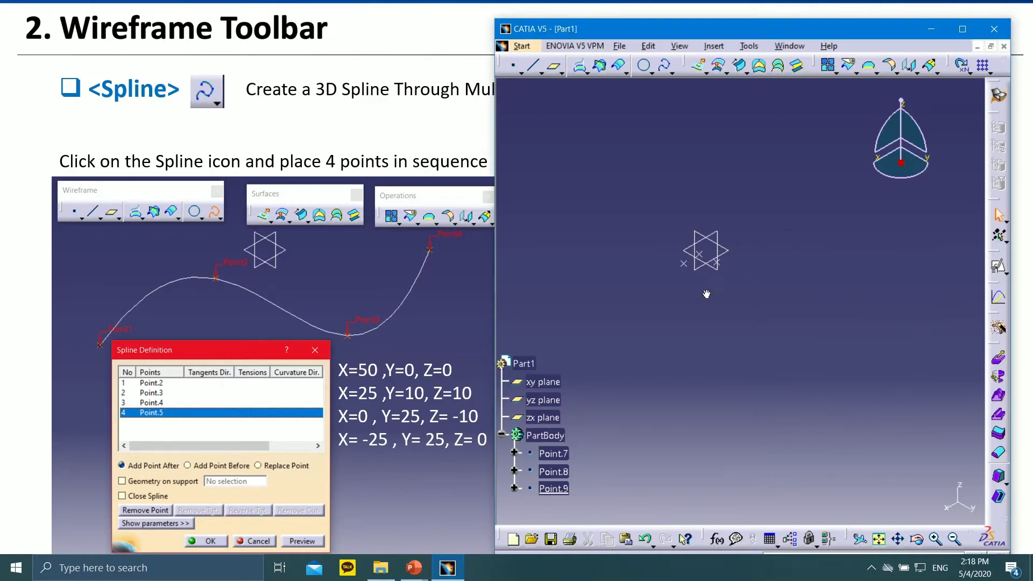
Step: Create the fourth spline point by coordinates at X -25 mm, Y 25 mm, Z 0 mm
ctrl+middle_drag(707, 295, 699, 135)
middle_drag(695, 144, 916, 342)
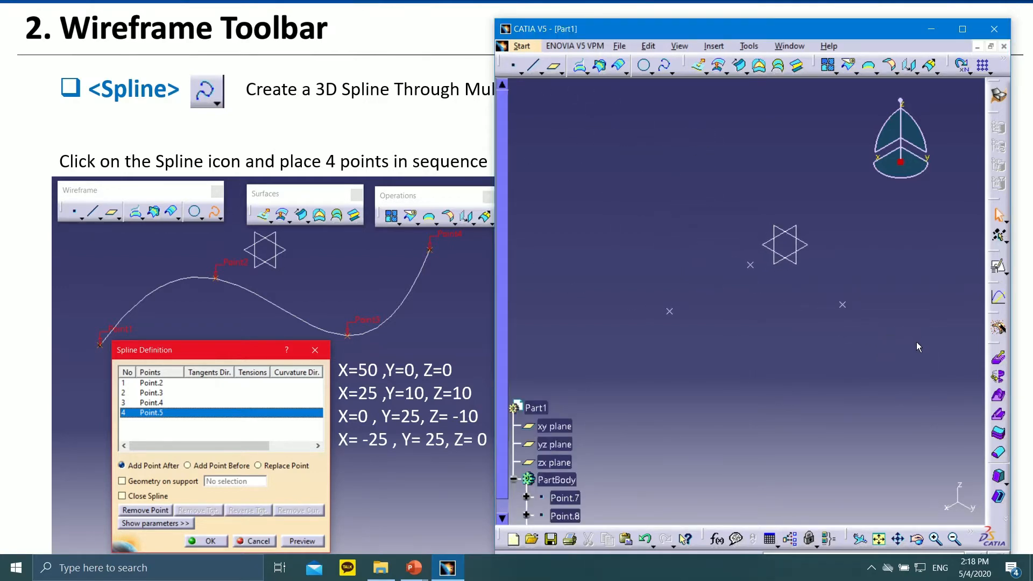
click(511, 69)
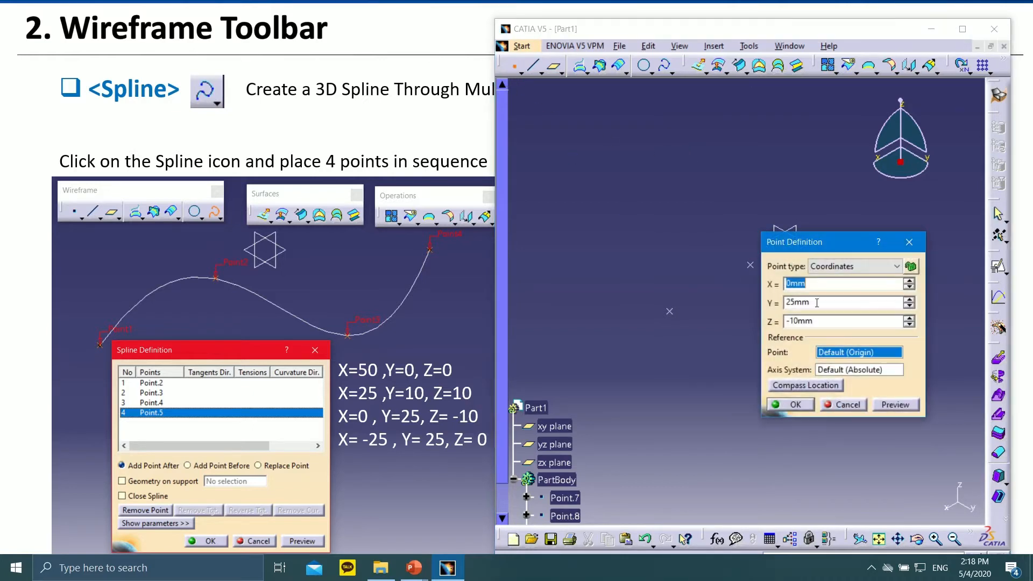
drag(831, 245, 813, 323)
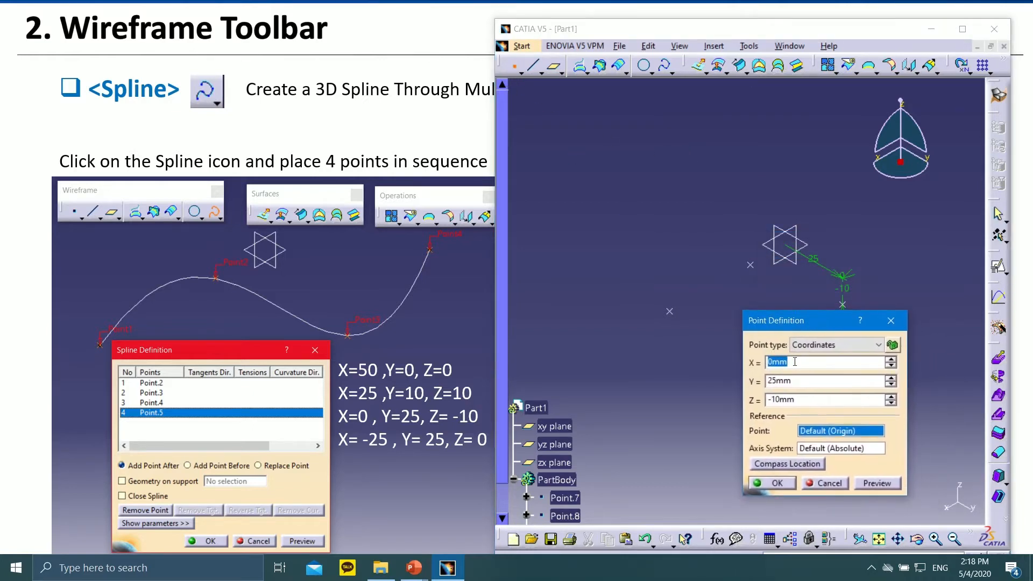
drag(772, 362, 756, 356)
text(-25)
click(801, 381)
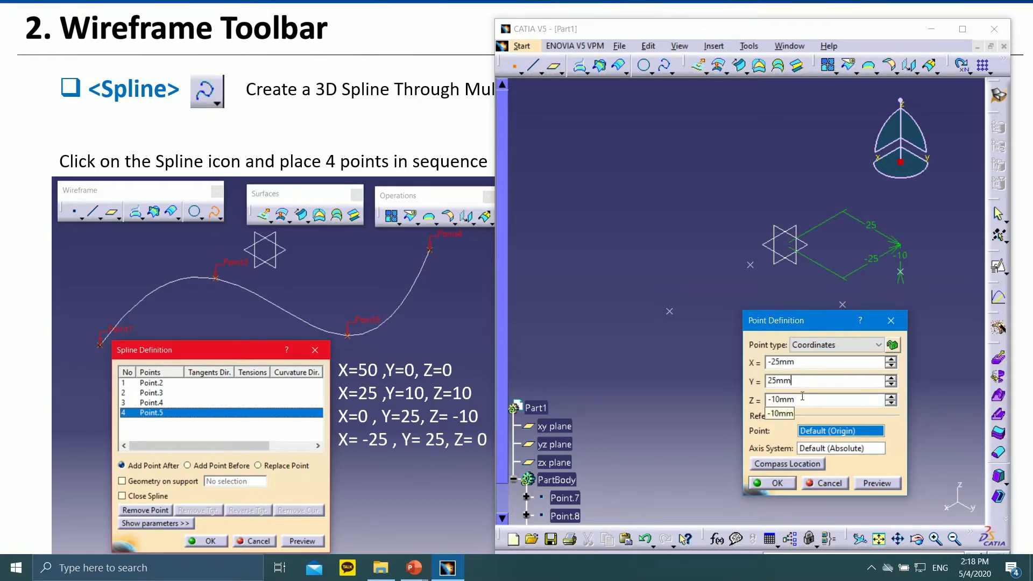
click(803, 399)
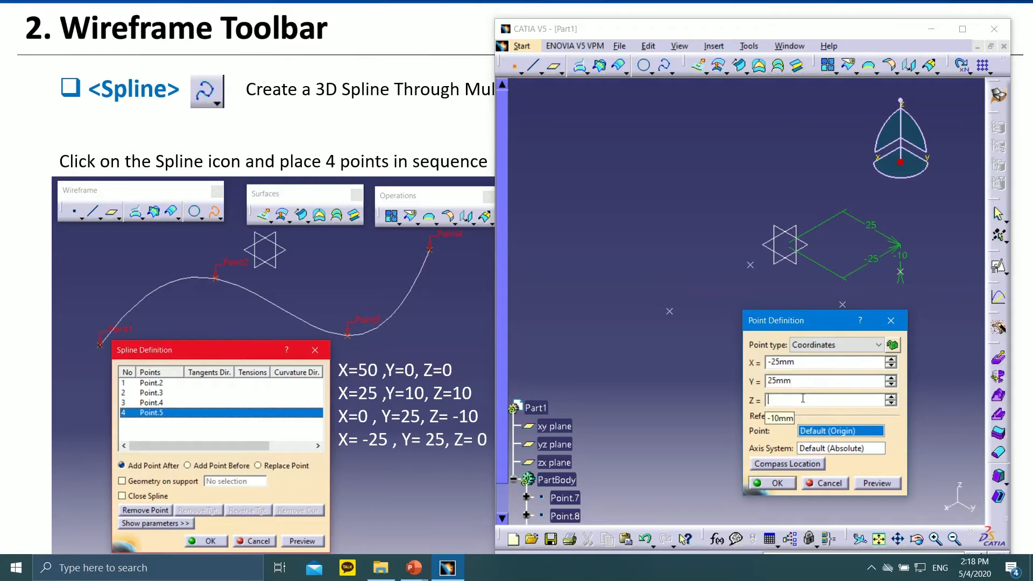
click(869, 484)
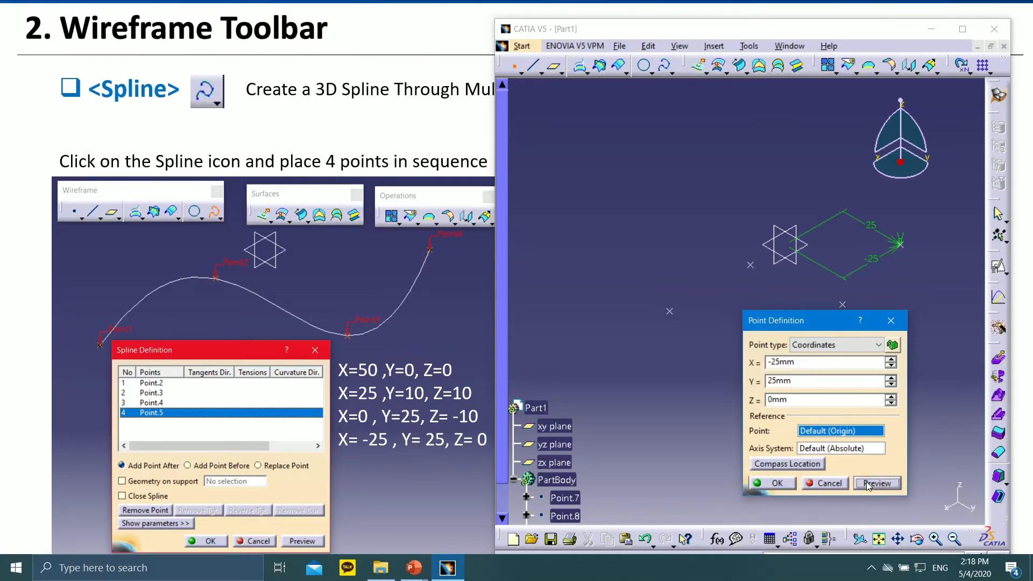
click(775, 483)
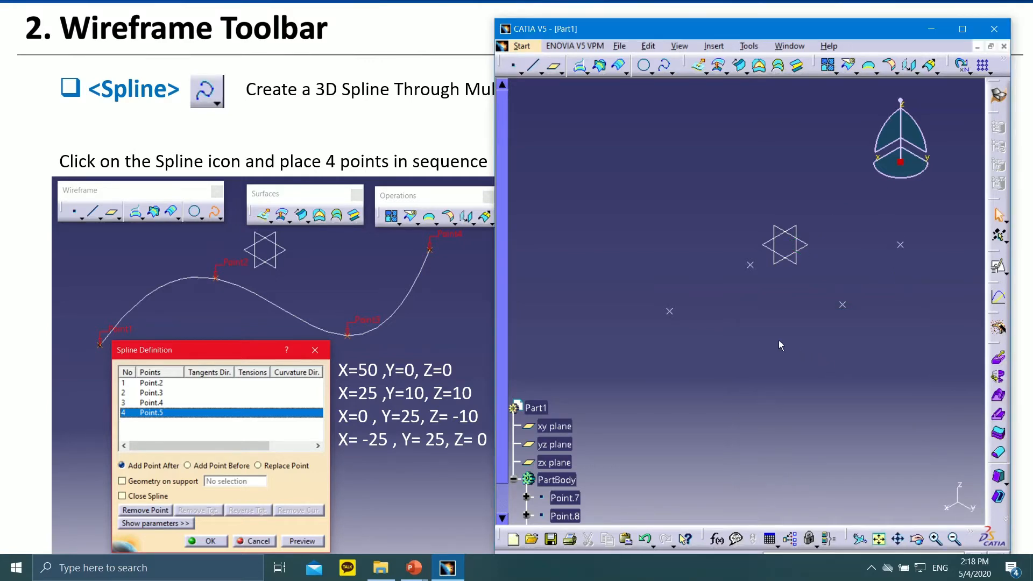
Step: Create a 3D spline through the four coordinate points in sequence, from the X 50 mm point to the X -25 mm point
click(665, 67)
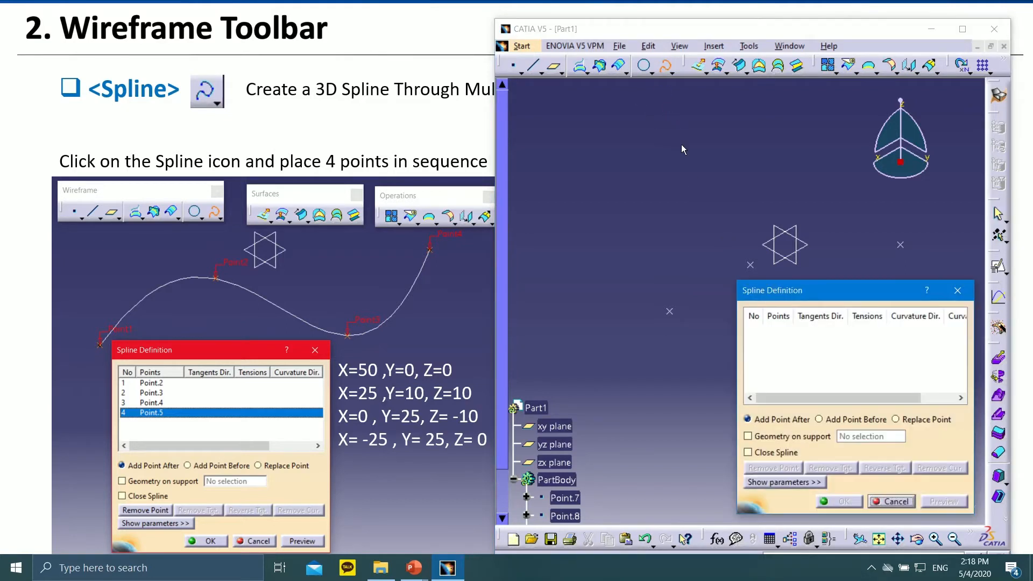
drag(783, 291, 330, 130)
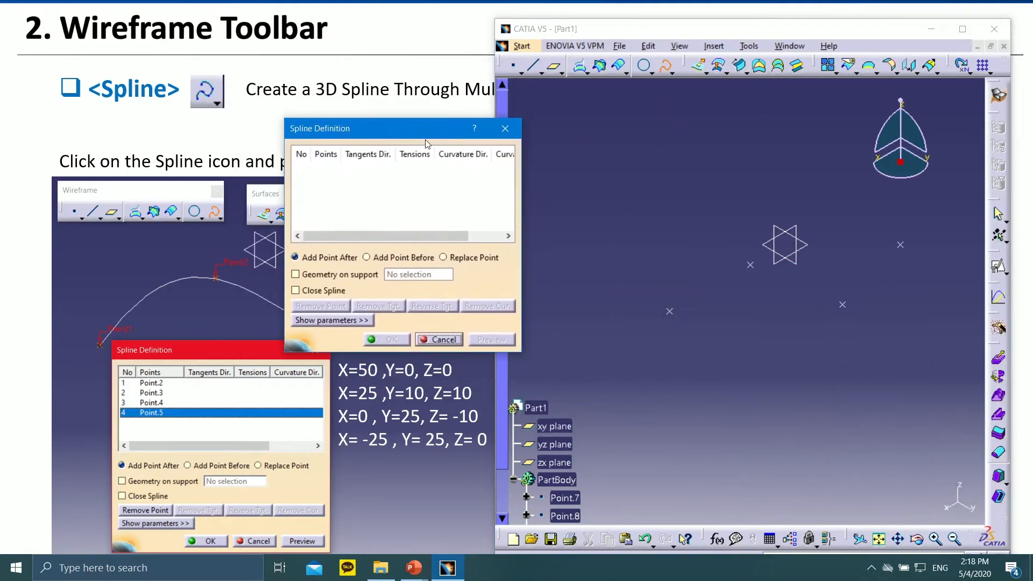
drag(407, 137, 475, 126)
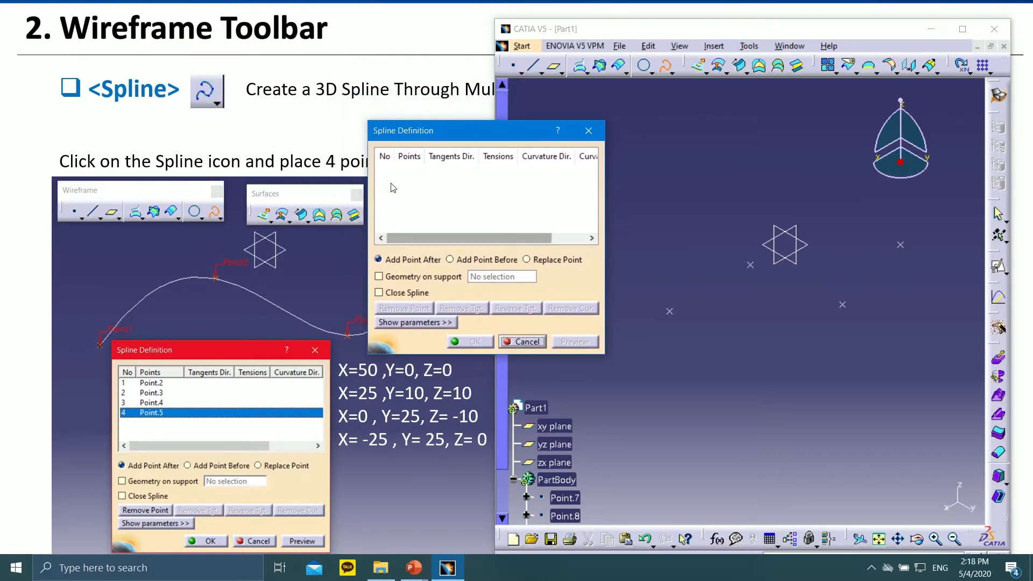
click(671, 311)
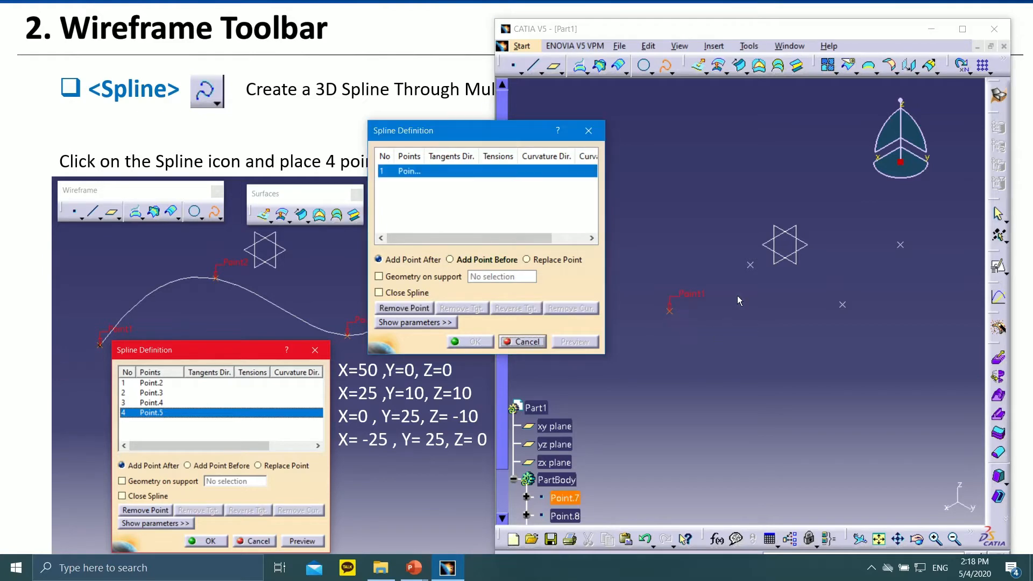
click(755, 263)
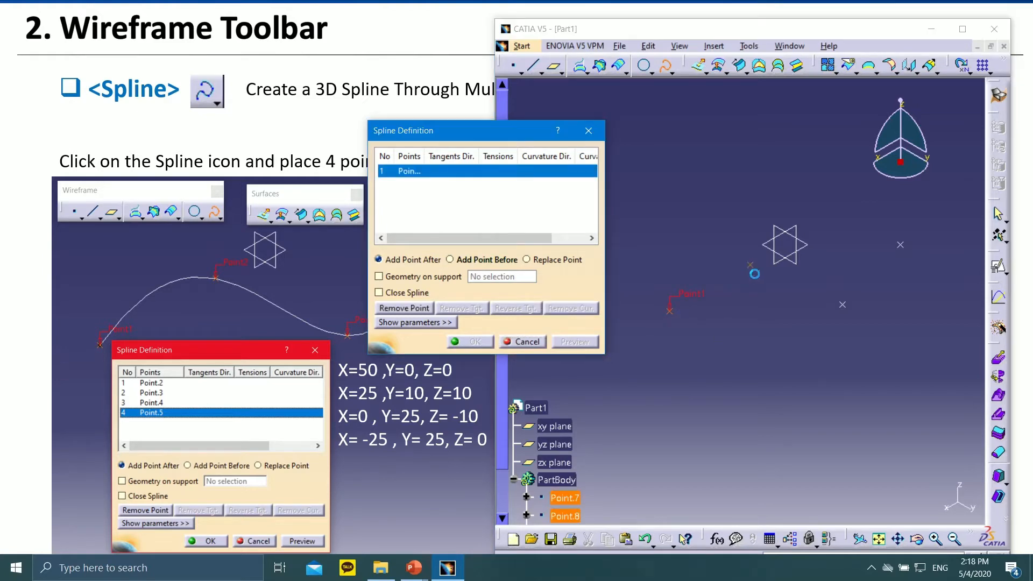
click(843, 305)
click(900, 246)
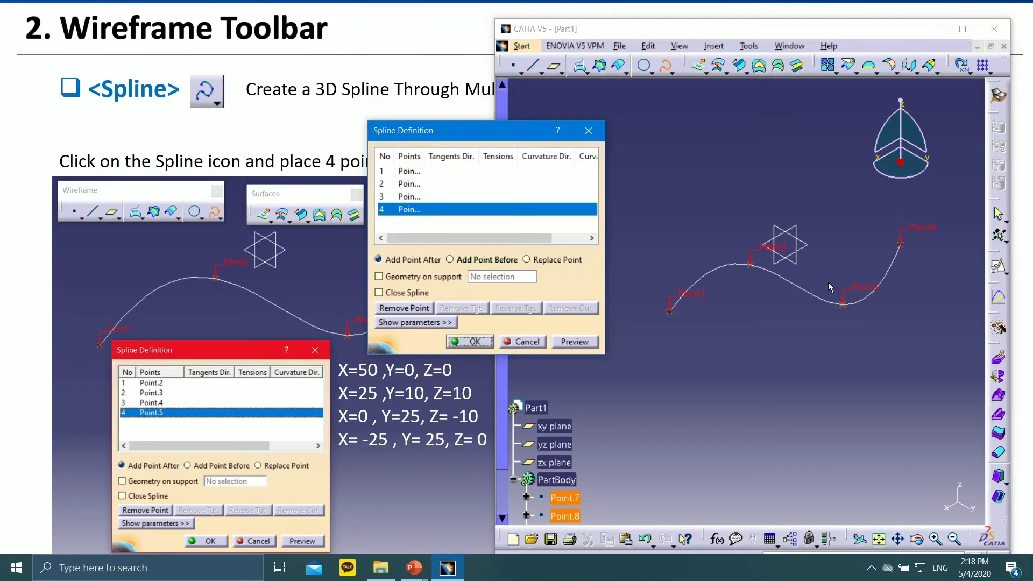
middle_drag(783, 272, 363, 234)
click(467, 344)
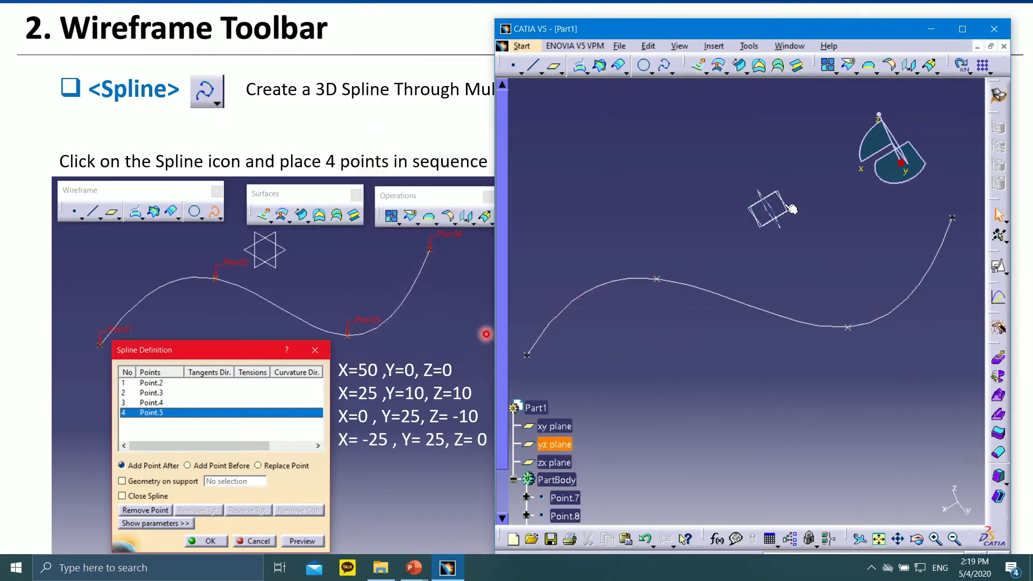
Step: Maximize the CATIA window and examine the finished spline in isometric view, centred and at full extent
click(962, 28)
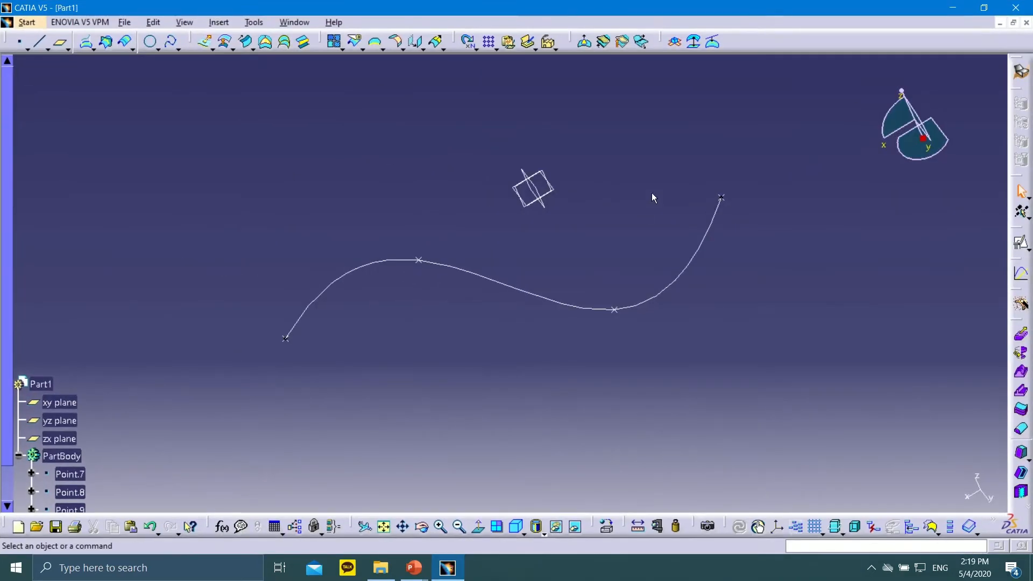
click(518, 528)
click(539, 414)
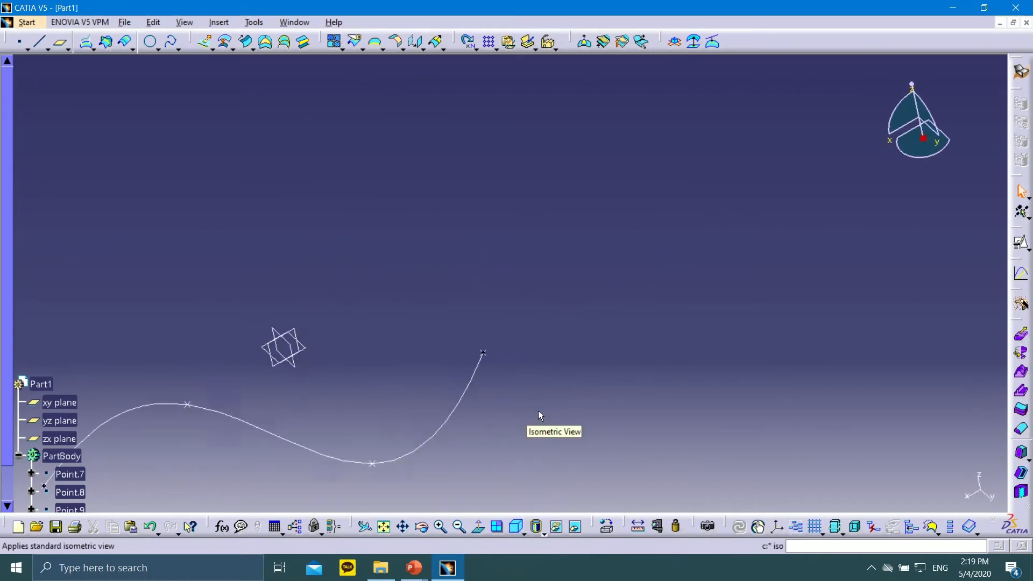
click(512, 529)
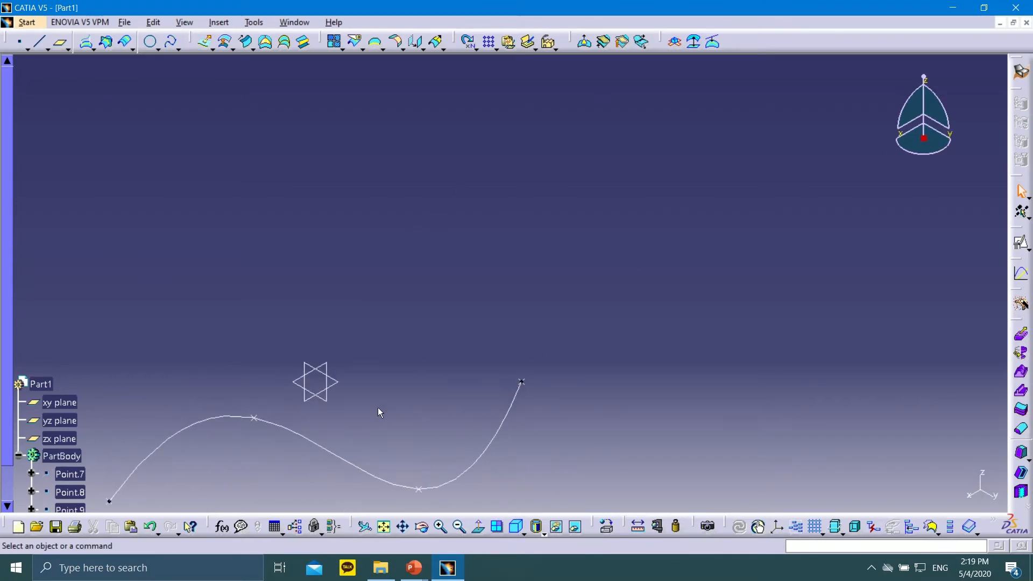
middle_drag(609, 210, 529, 360)
scroll(54, 350, down, 6)
middle_drag(562, 270, 554, 146)
middle_drag(486, 248, 479, 182)
scroll(468, 226, down, 1)
middle_drag(462, 220, 512, 241)
scroll(480, 236, up, 1)
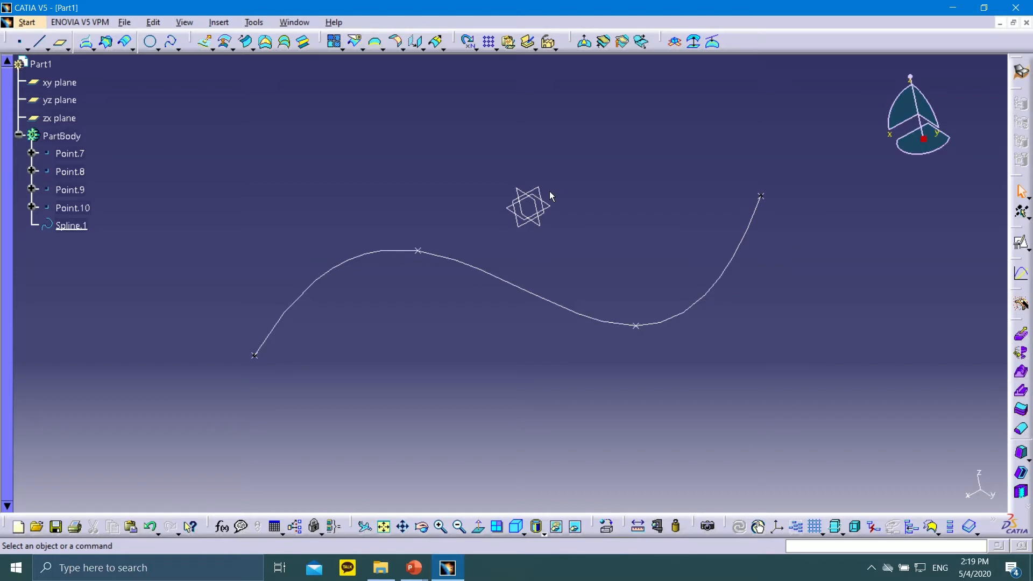
Step: Start a Circle of the Center and radius type and make its center ready for selection
click(151, 43)
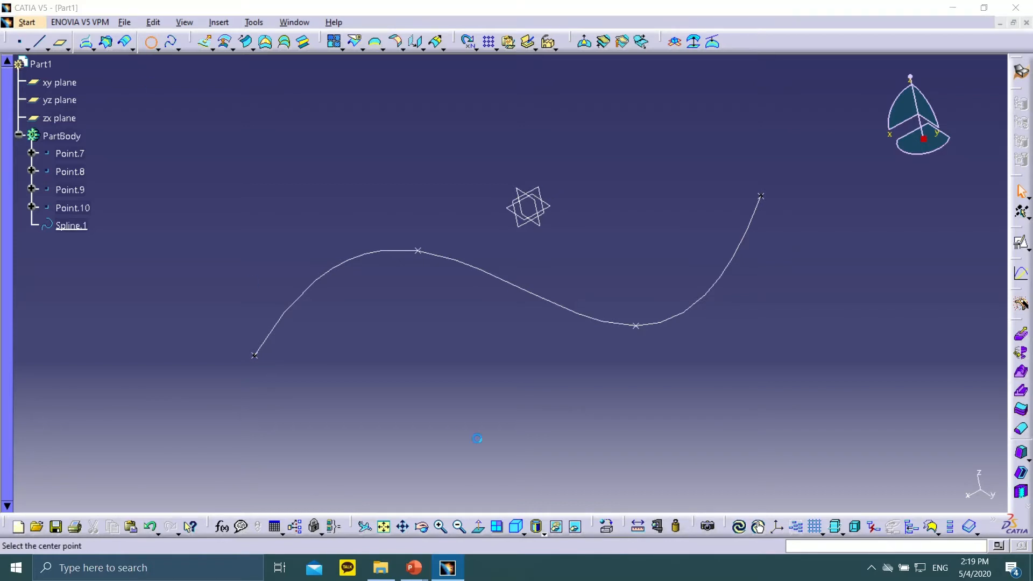
drag(875, 350, 284, 323)
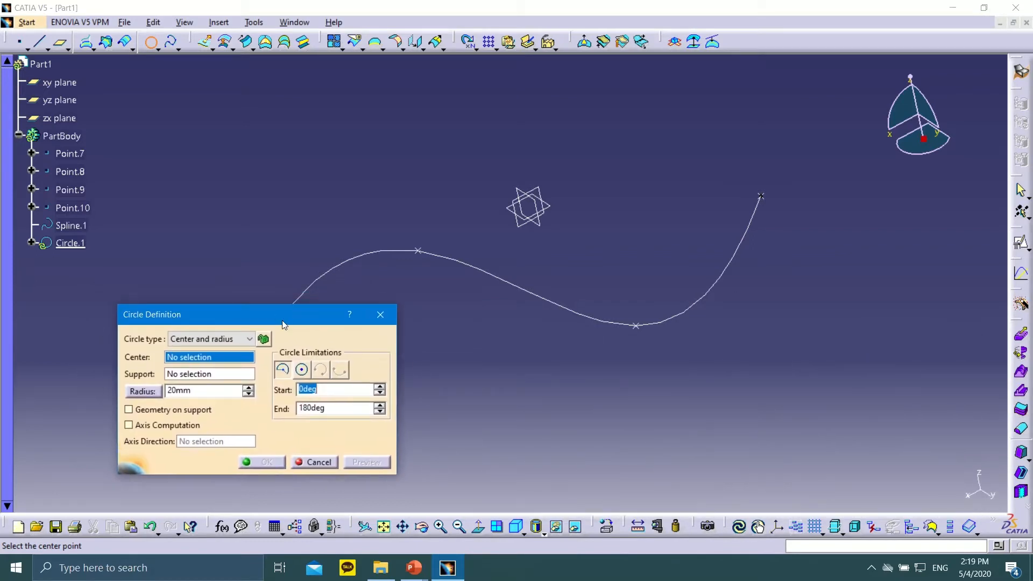
right_click(210, 356)
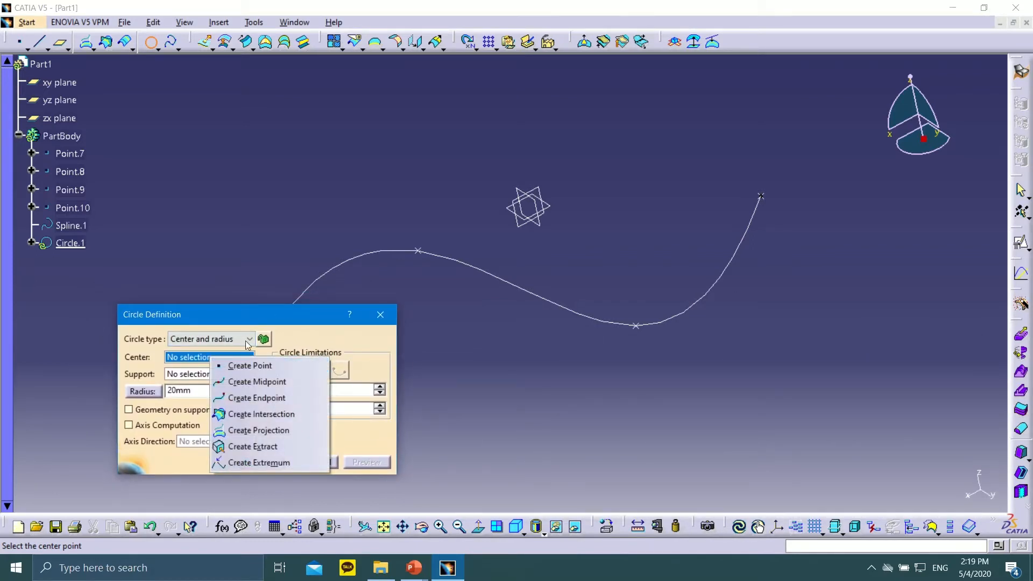
click(233, 316)
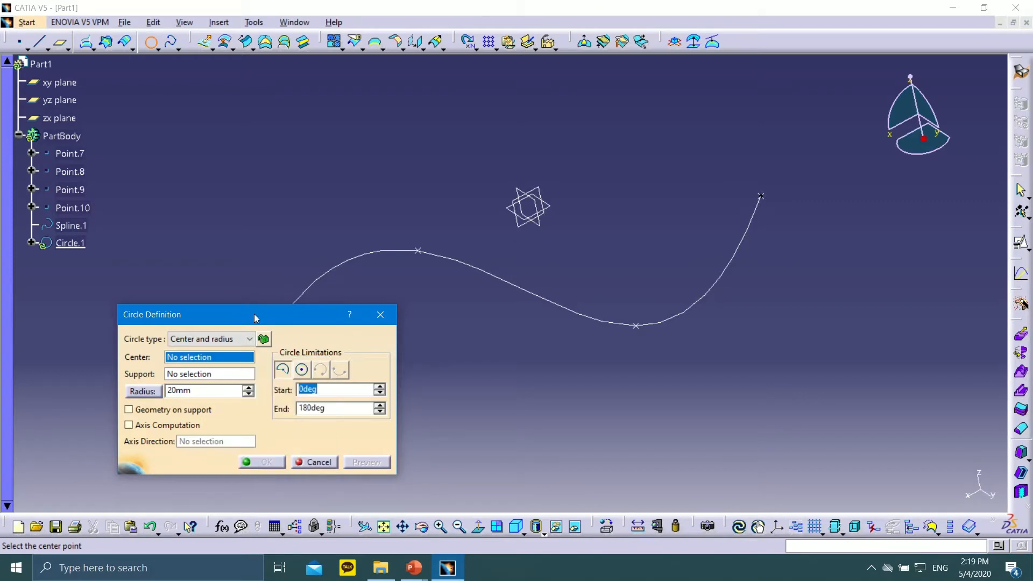
click(209, 357)
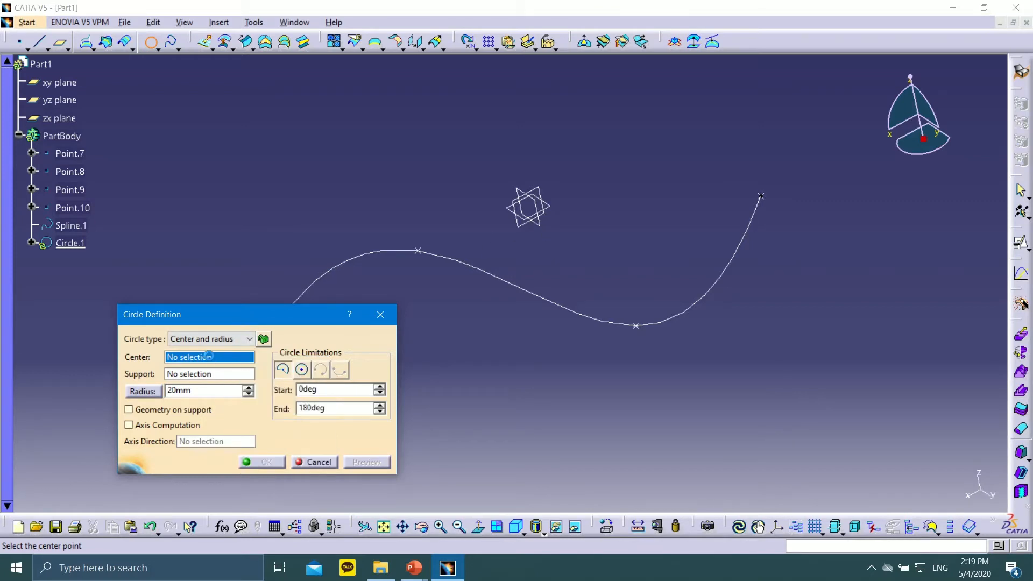
Step: Switch to the PowerPoint slide show to check the Circle/Arc slide's center, support and angle settings, and return to CATIA
click(414, 568)
click(441, 515)
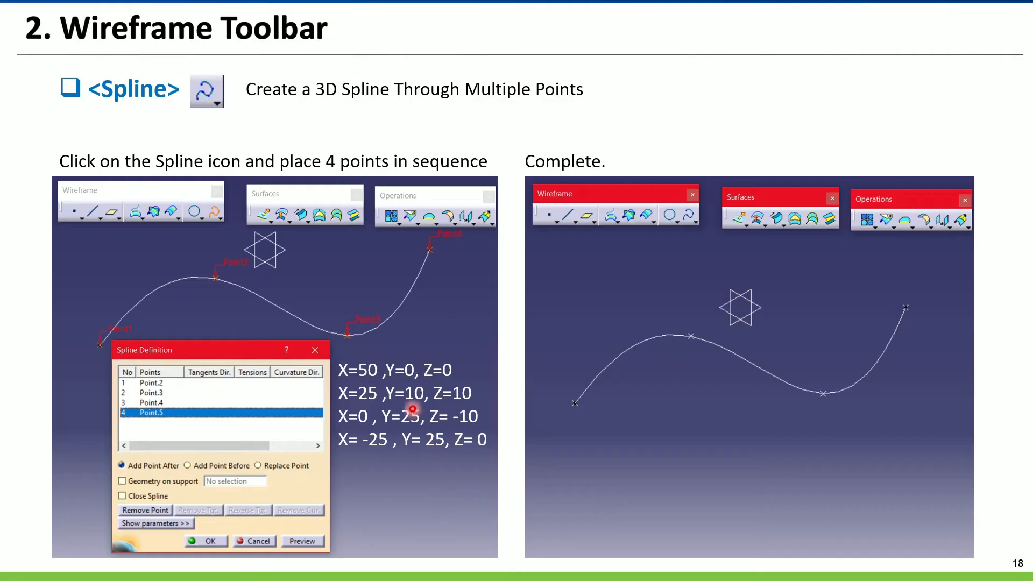
click(15, 566)
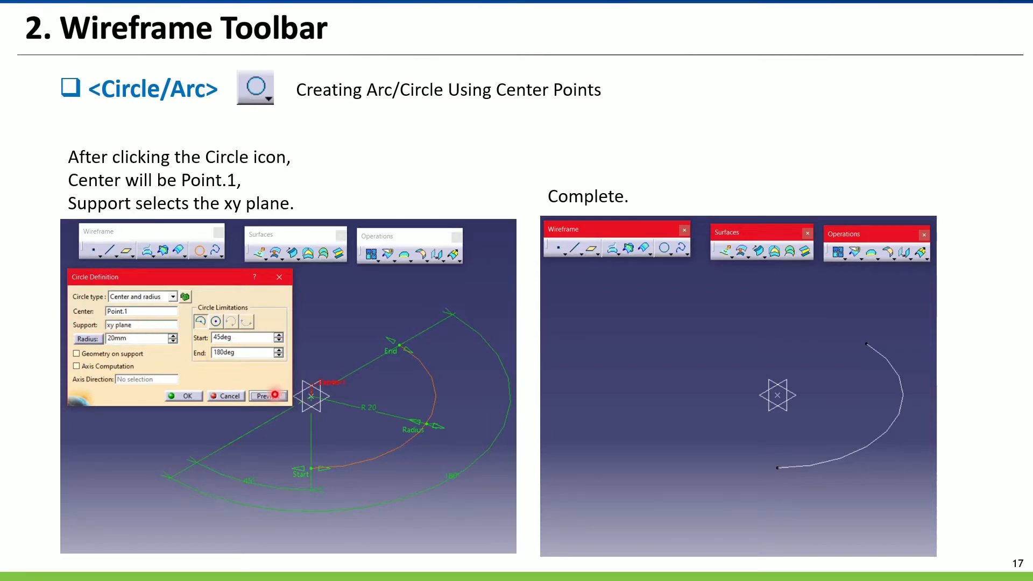
key(super)
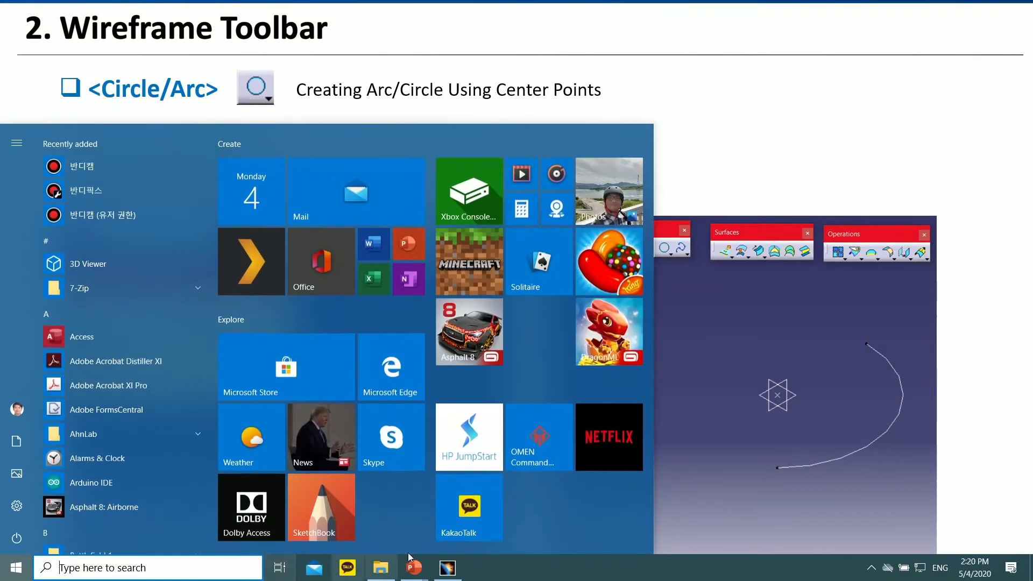
click(447, 567)
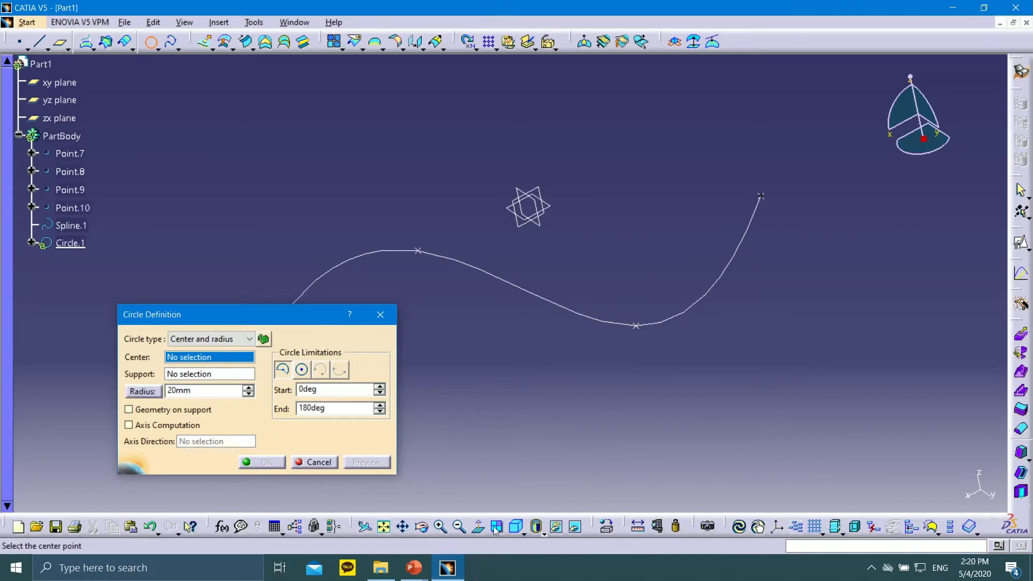
Step: Create the circle's center point by coordinates at X 0 mm, Y 0 mm, Z 0 mm
right_click(219, 359)
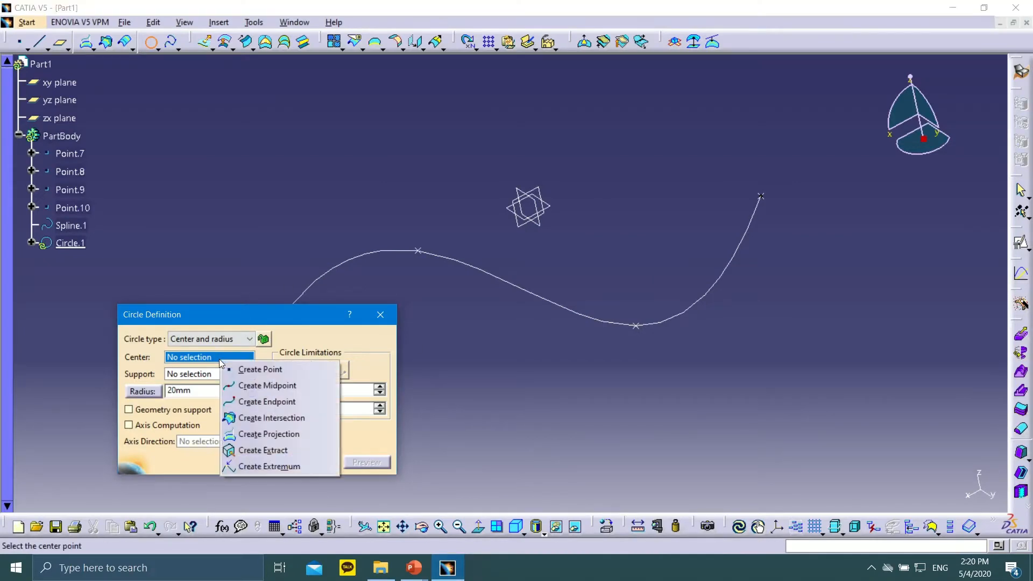
click(257, 371)
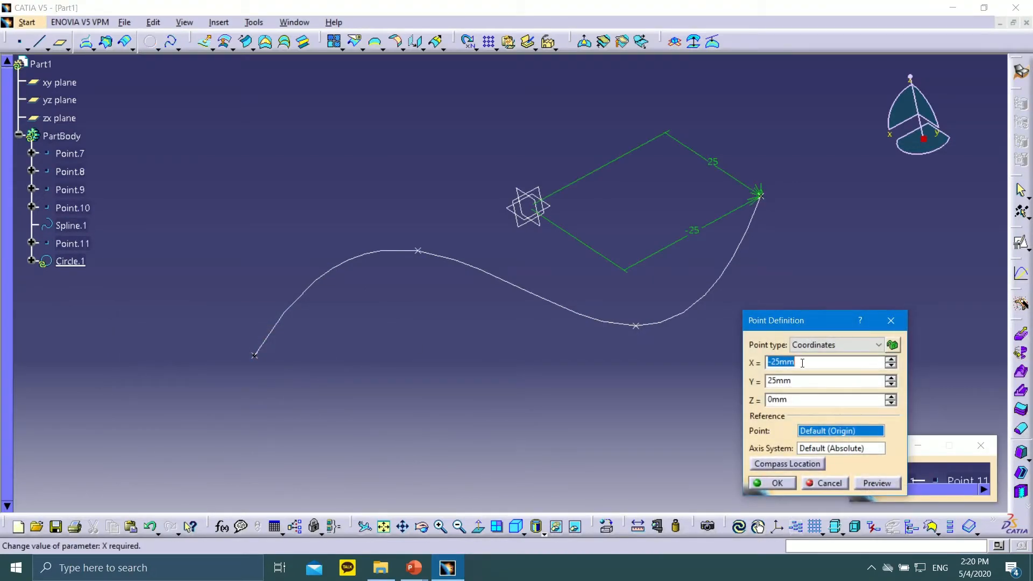
text(0)
click(794, 380)
double_click(794, 379)
text(0)
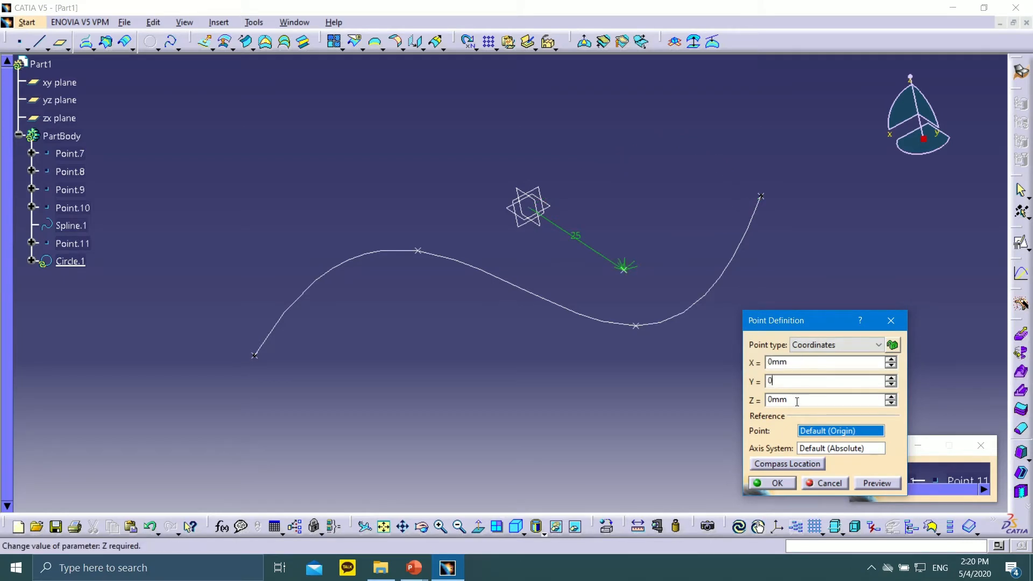
click(795, 400)
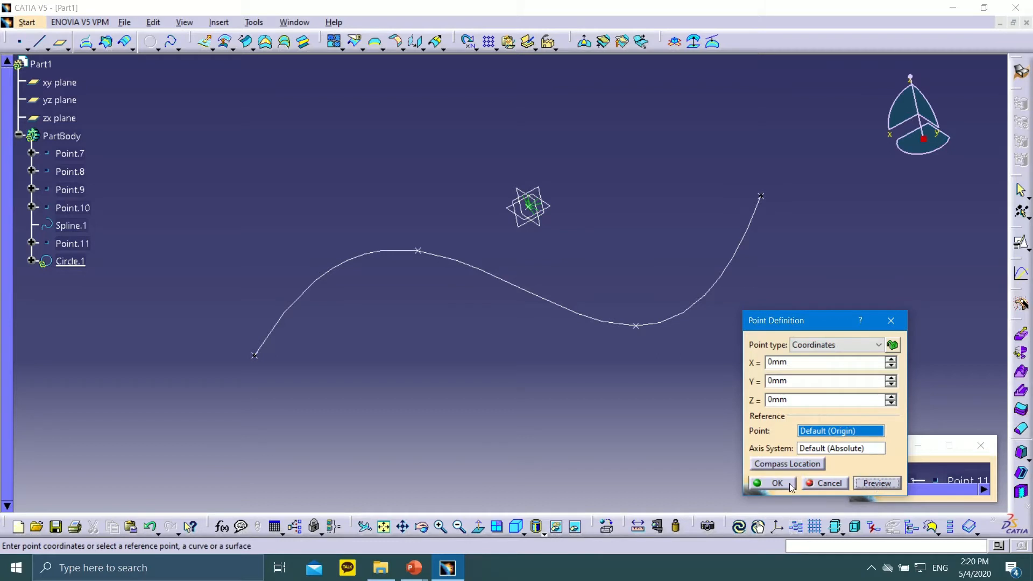
click(775, 483)
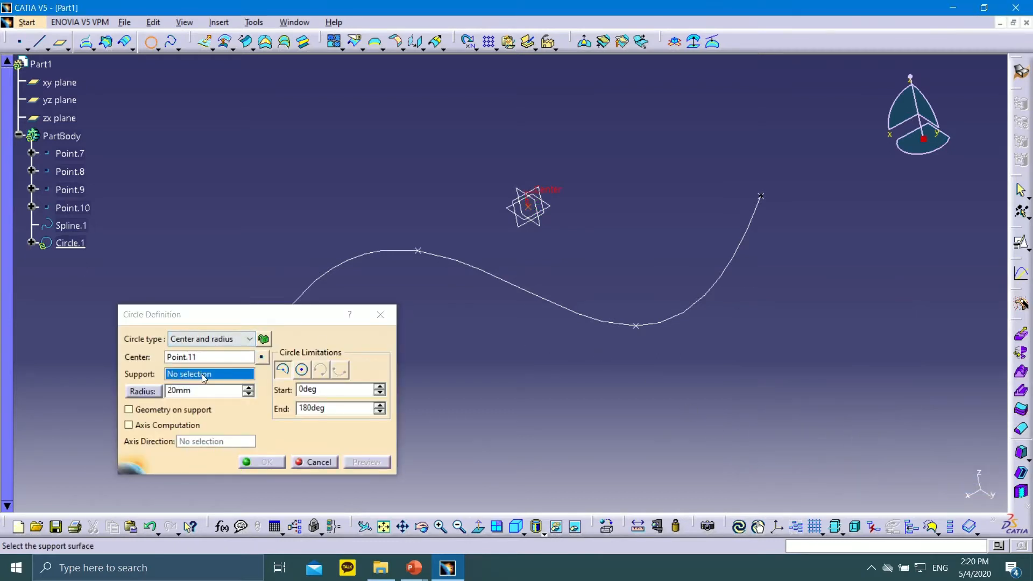
Step: Use the xy plane as the circle's support and set the arc's start angle to 45 deg
click(548, 209)
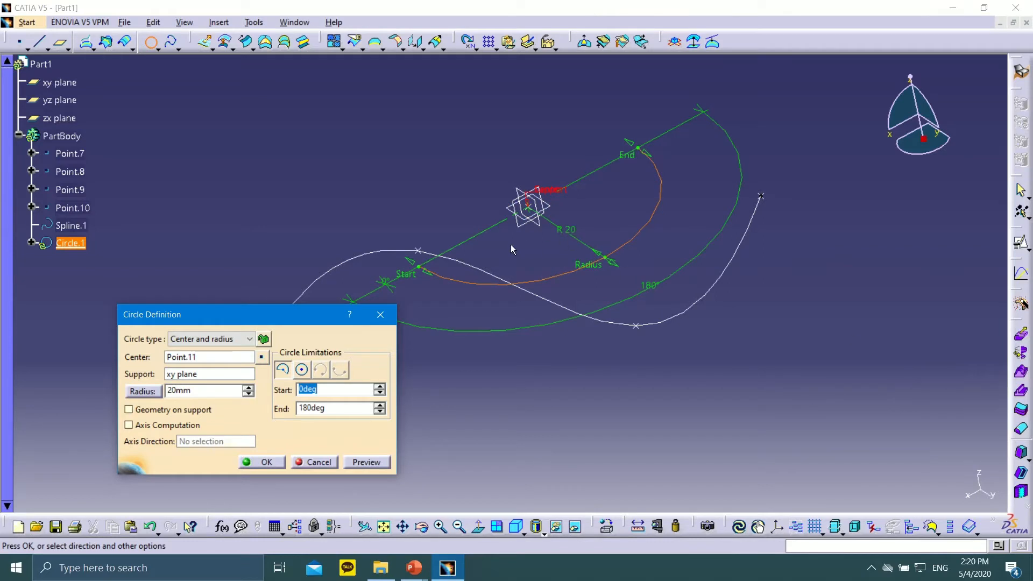
middle_drag(511, 245, 530, 263)
middle_drag(527, 153, 773, 277)
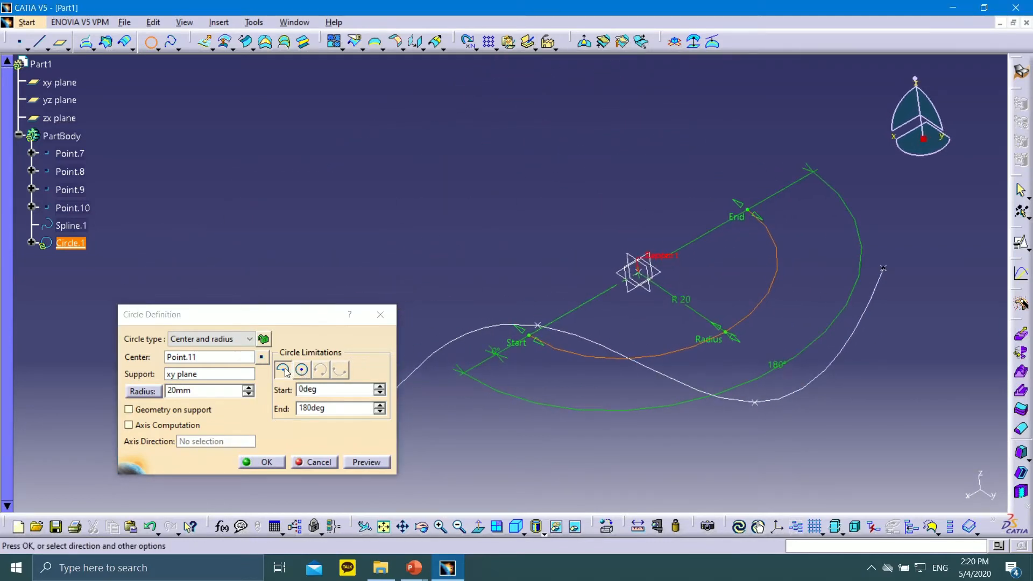
click(199, 392)
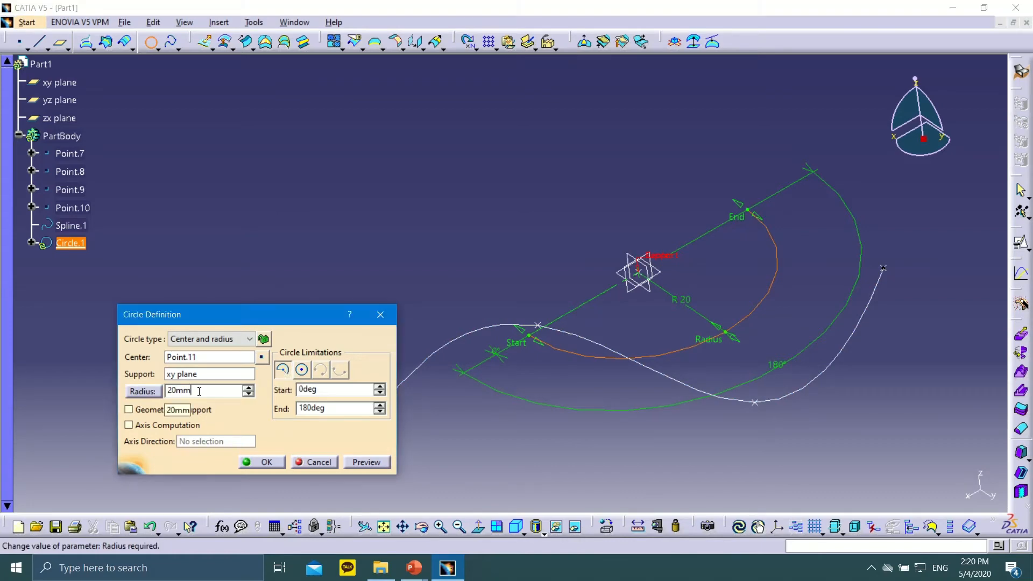
double_click(320, 389)
text(4)
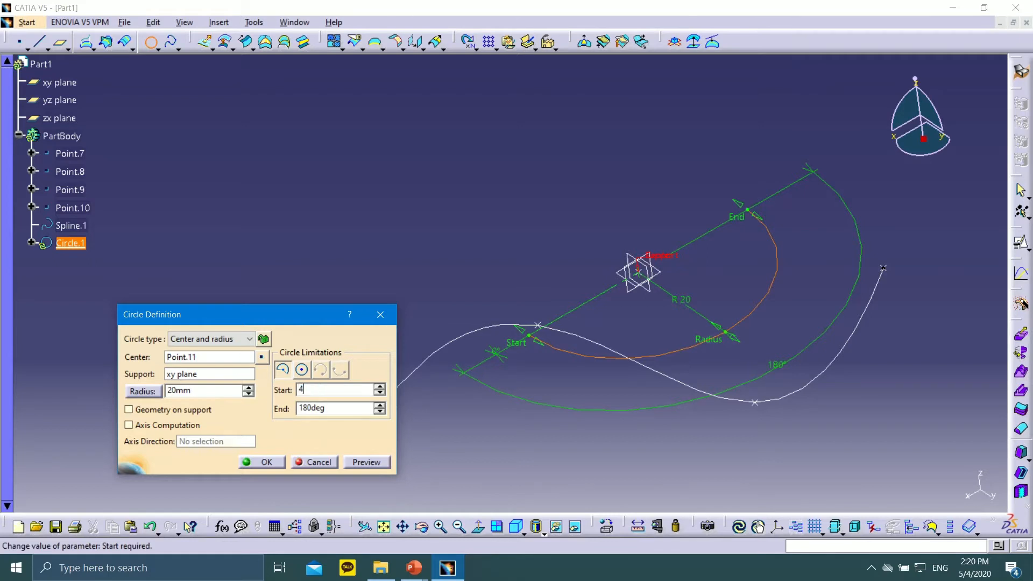
text(5)
click(324, 409)
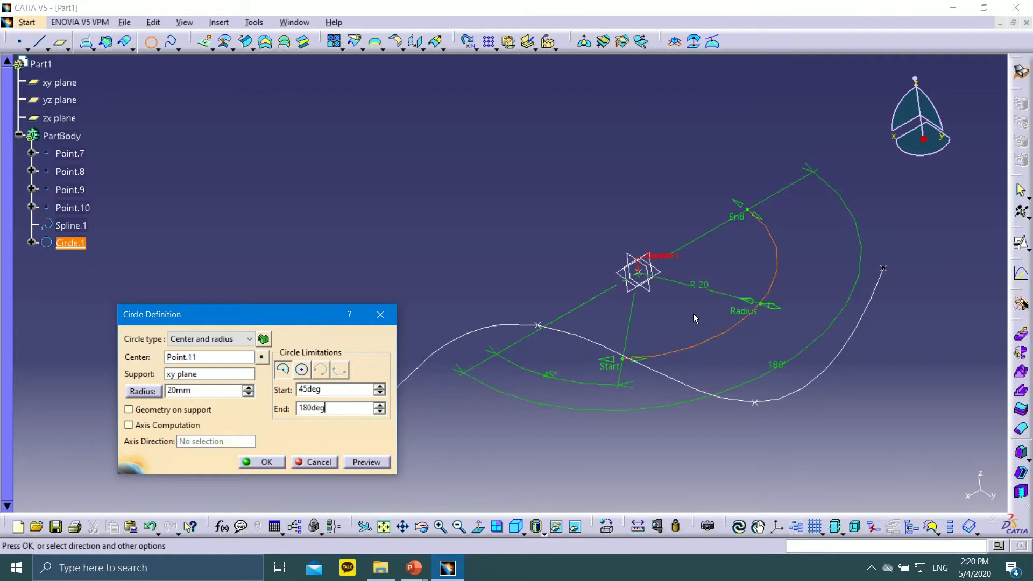
Step: Move the arc's start limit freehand to about -62 deg and increase the radius to 28 mm
drag(624, 361, 542, 219)
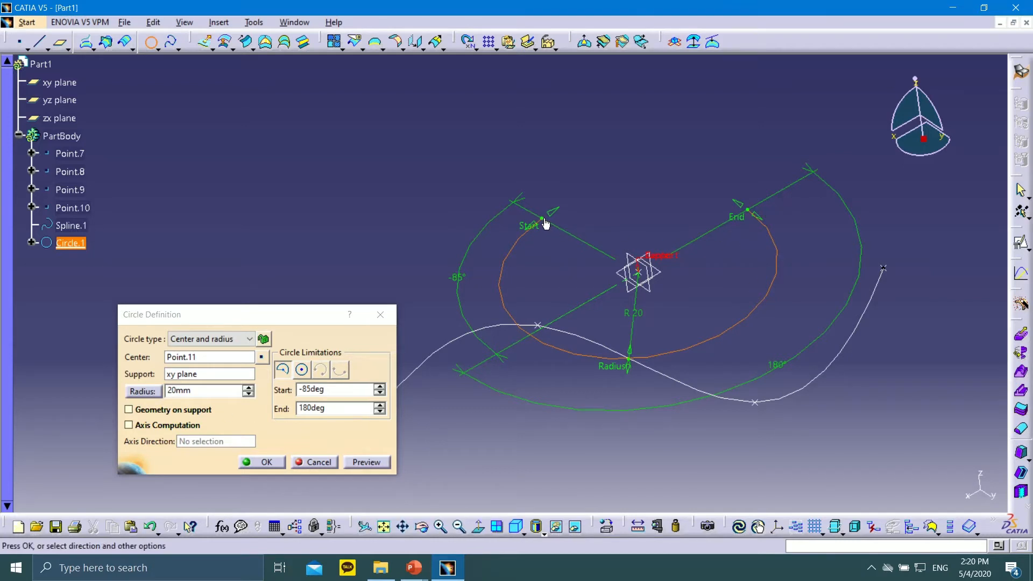
drag(542, 219, 509, 250)
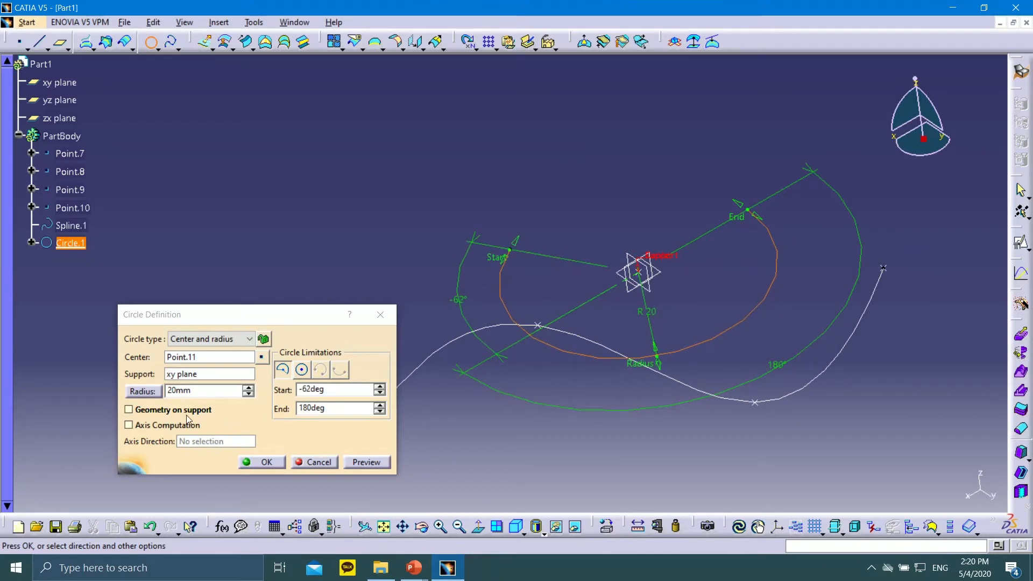
click(248, 387)
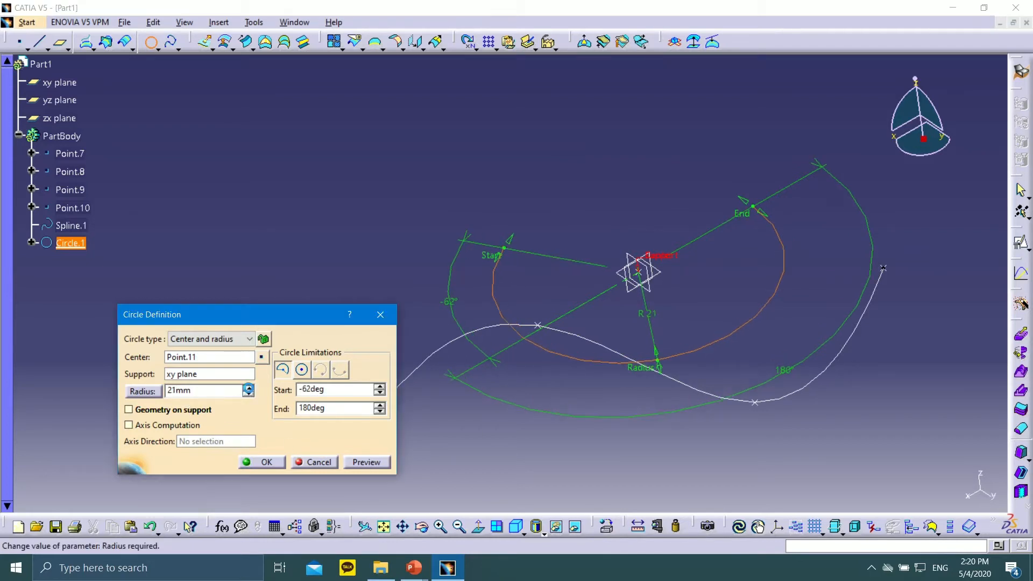
click(248, 388)
click(248, 387)
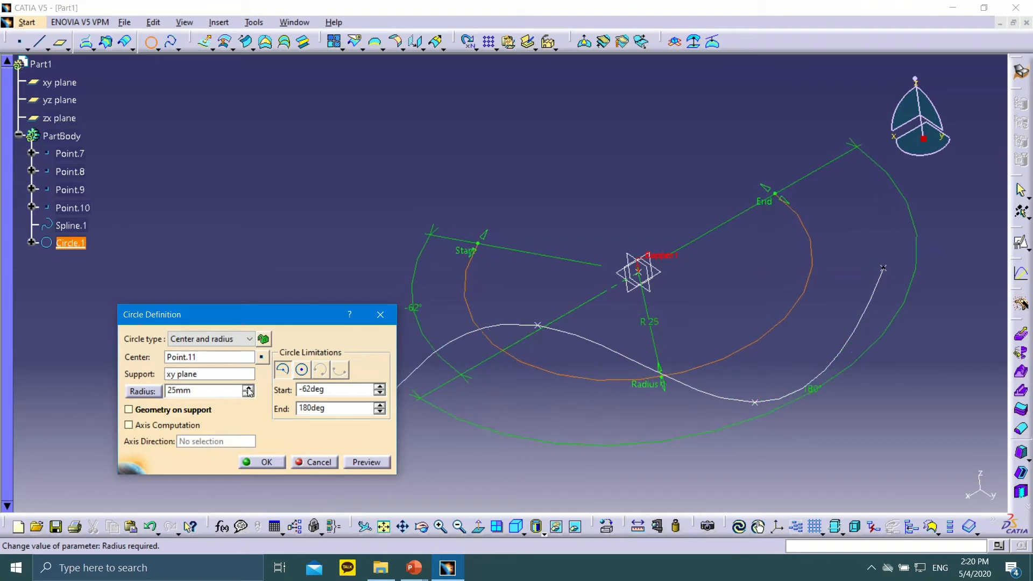
click(248, 387)
click(249, 387)
click(248, 388)
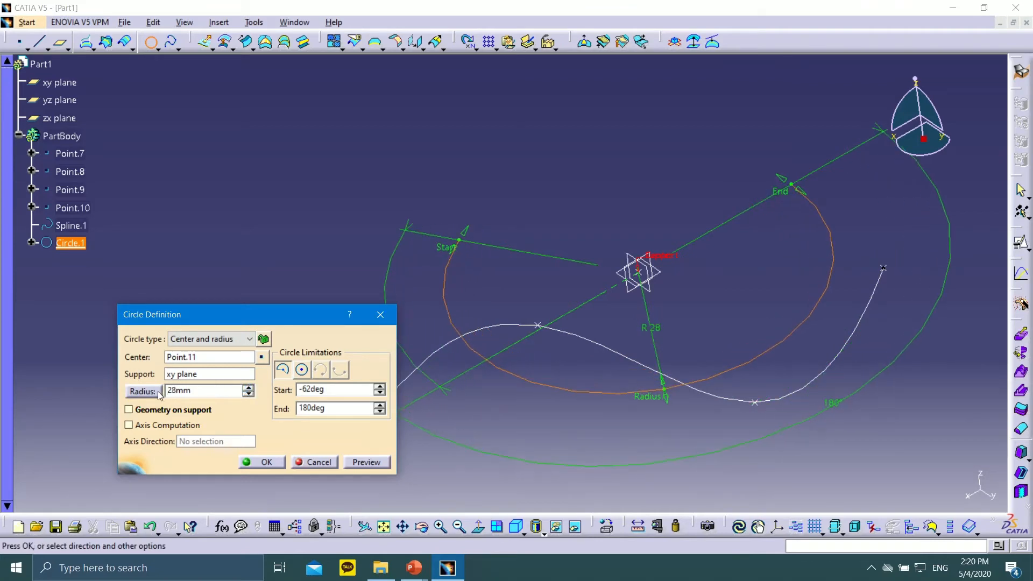
Step: Toggle the arc's size definition repeatedly between radius and diameter to compare the previews, finishing on diameter
click(142, 391)
click(143, 392)
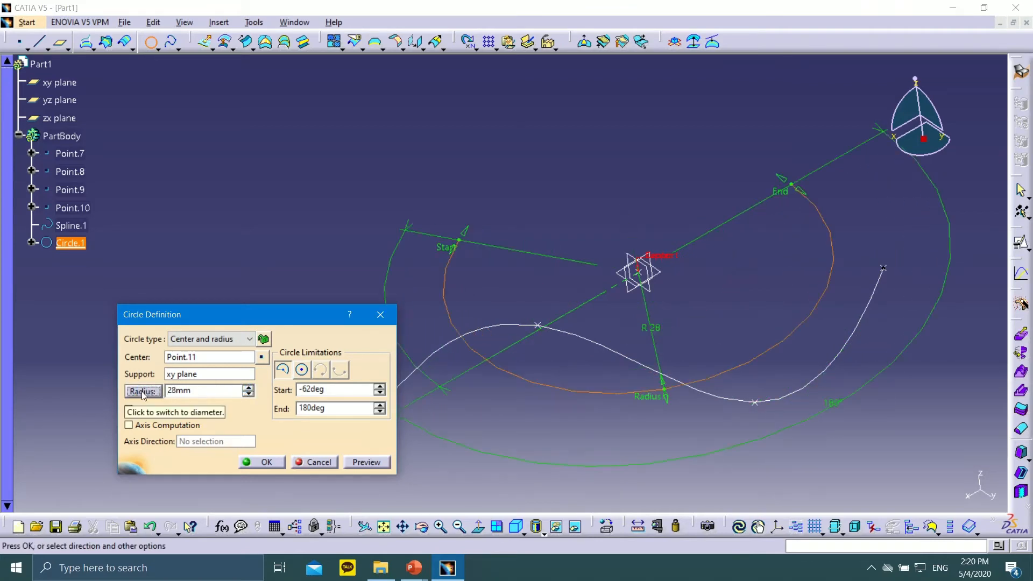
click(145, 392)
click(146, 392)
click(147, 393)
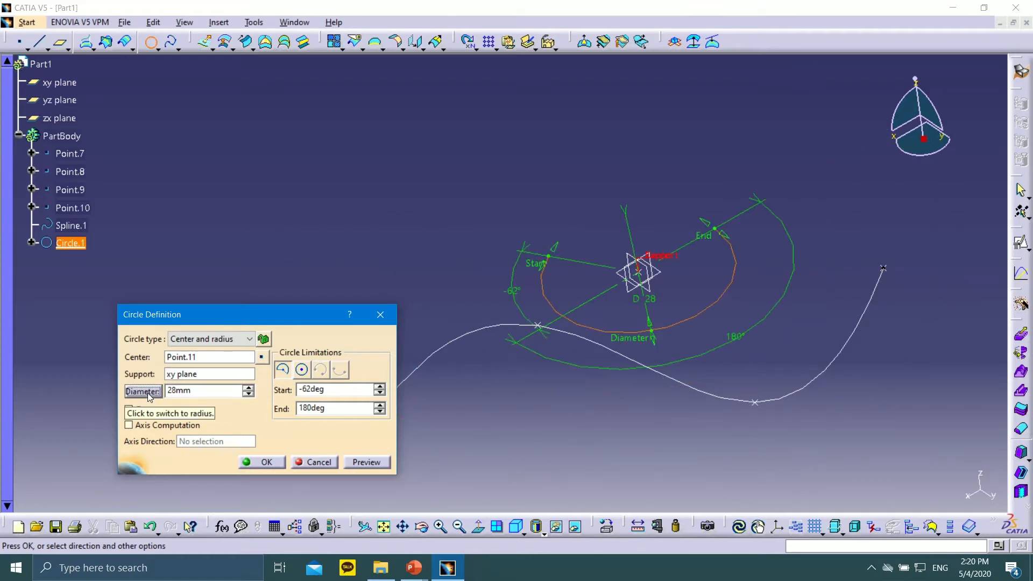
click(147, 393)
click(147, 393)
click(147, 393)
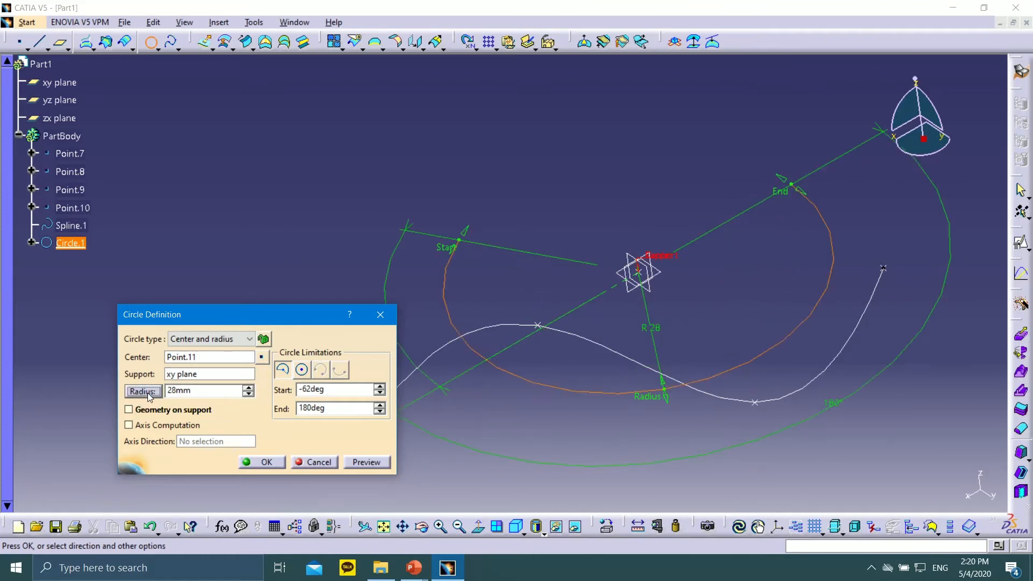
click(147, 392)
click(147, 393)
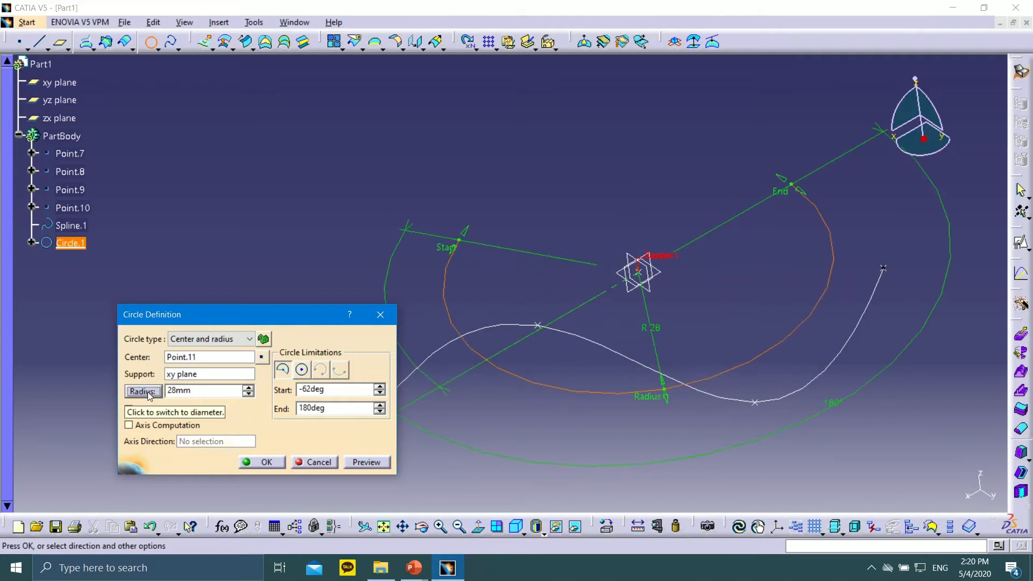
click(147, 393)
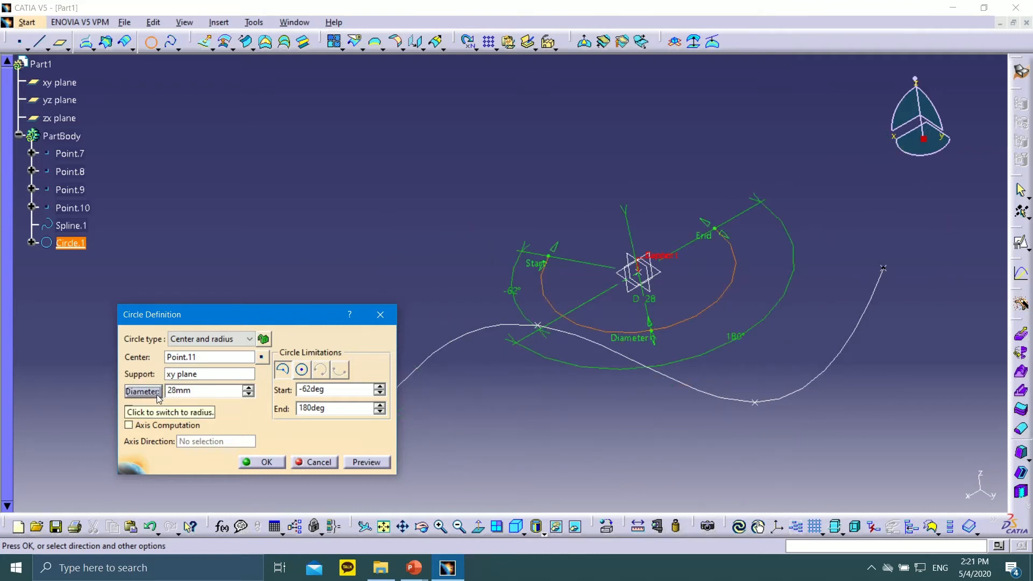
click(148, 393)
click(147, 393)
Step: Set the arc's diameter to 50 mm, preview it and create the arc
click(199, 391)
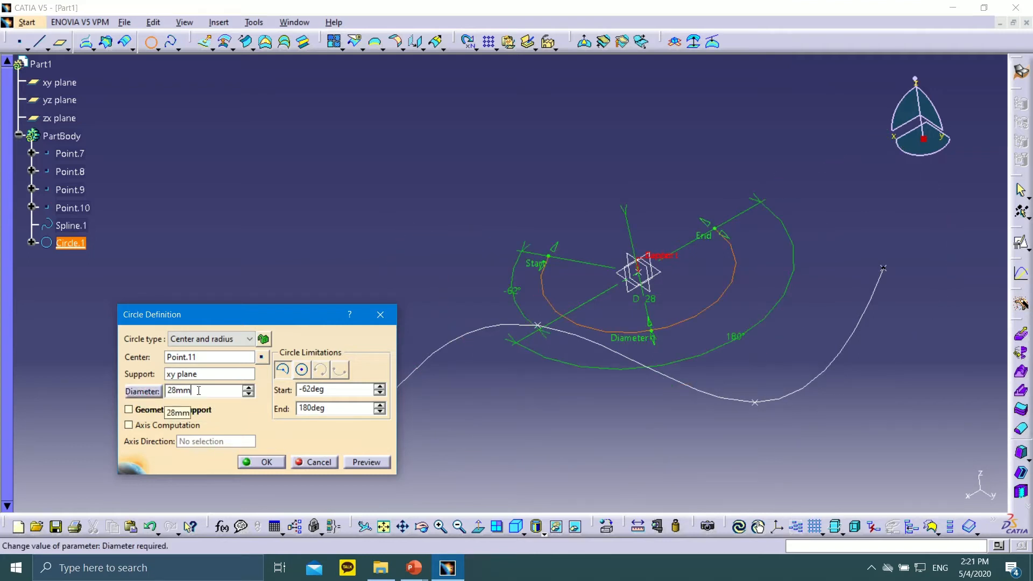
key(Return)
text(50)
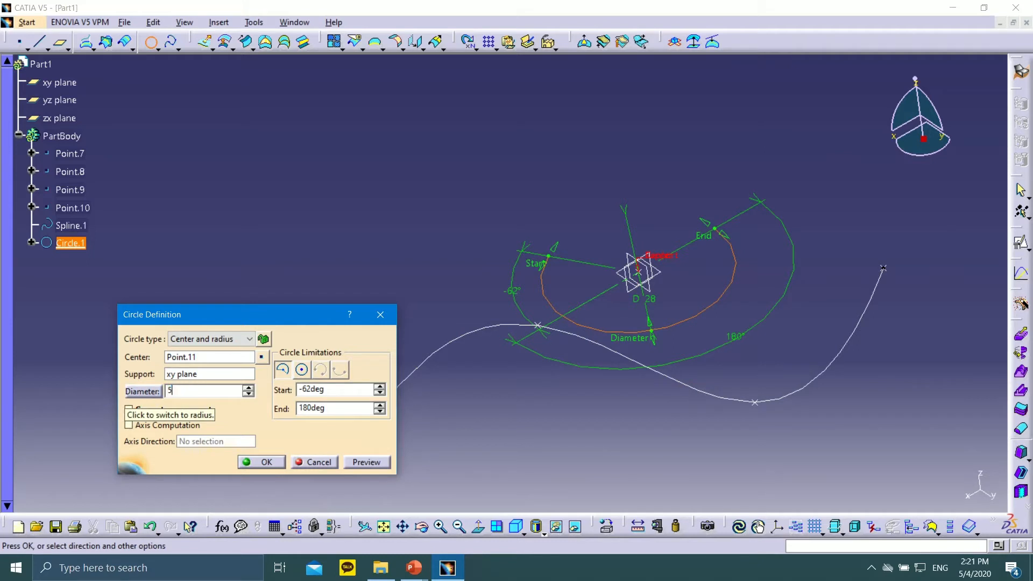
click(357, 461)
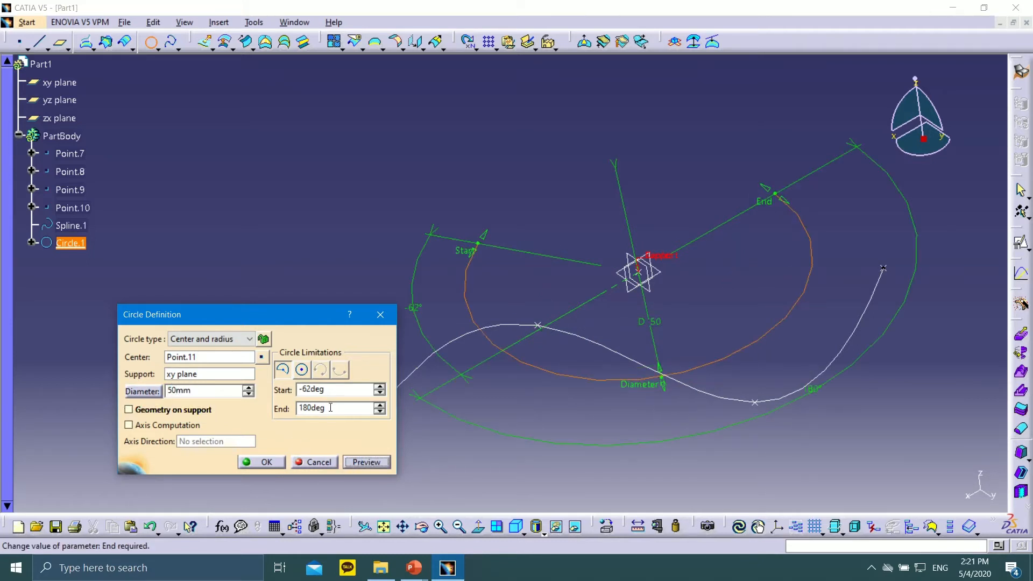
click(268, 462)
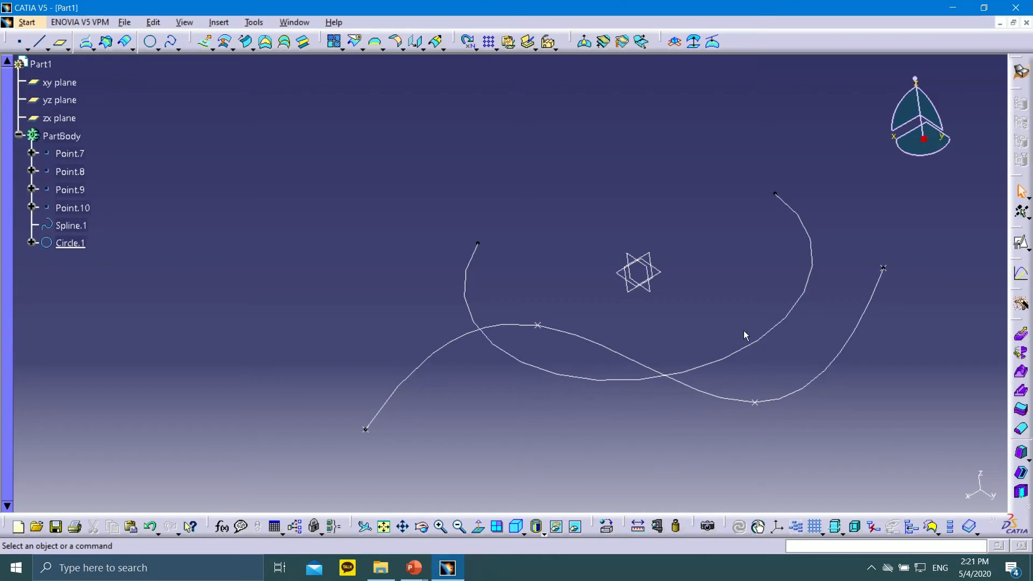
Step: Switch to the PowerPoint slide show to view the Circle/Arc slide
mouse_move(508, 280)
middle_down()
mouse_move(535, 297)
mouse_move(543, 284)
mouse_move(515, 261)
mouse_move(525, 300)
mouse_move(520, 293)
middle_up()
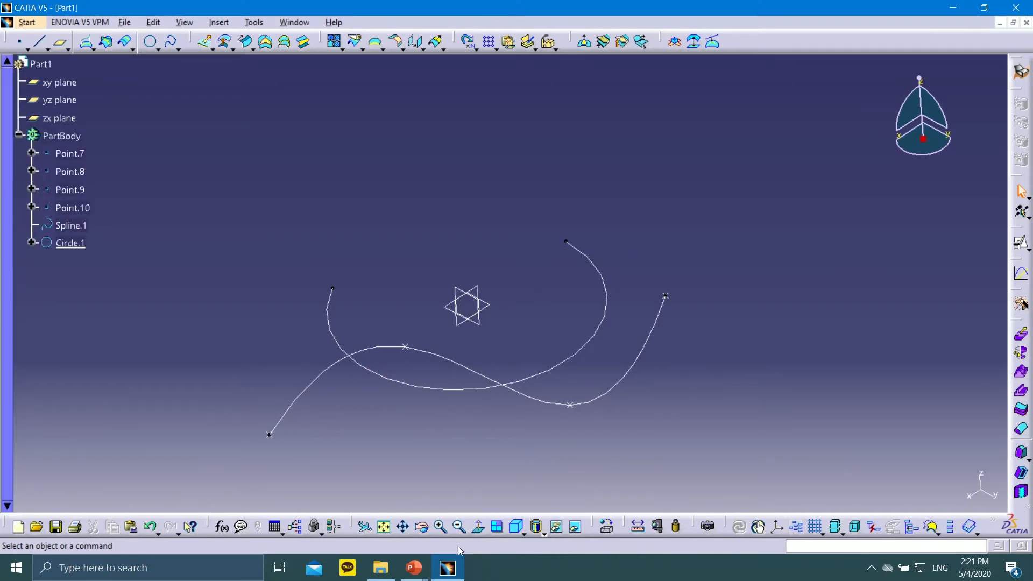
mouse_move(413, 568)
click(464, 515)
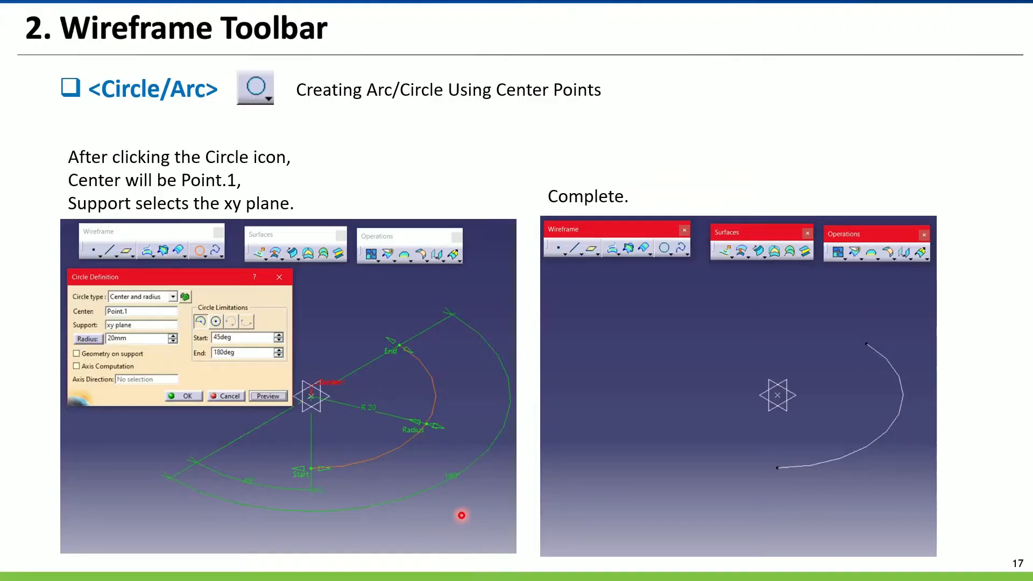
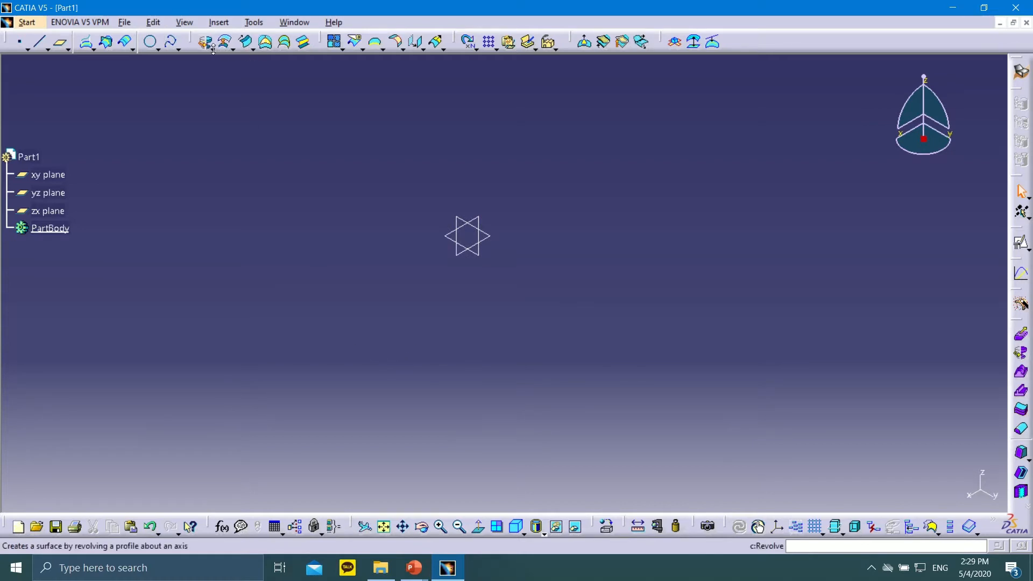
Step: Start a Sphere surface and create its center point by coordinates at X 0 mm, Y 0 mm, Z 0 mm
click(231, 49)
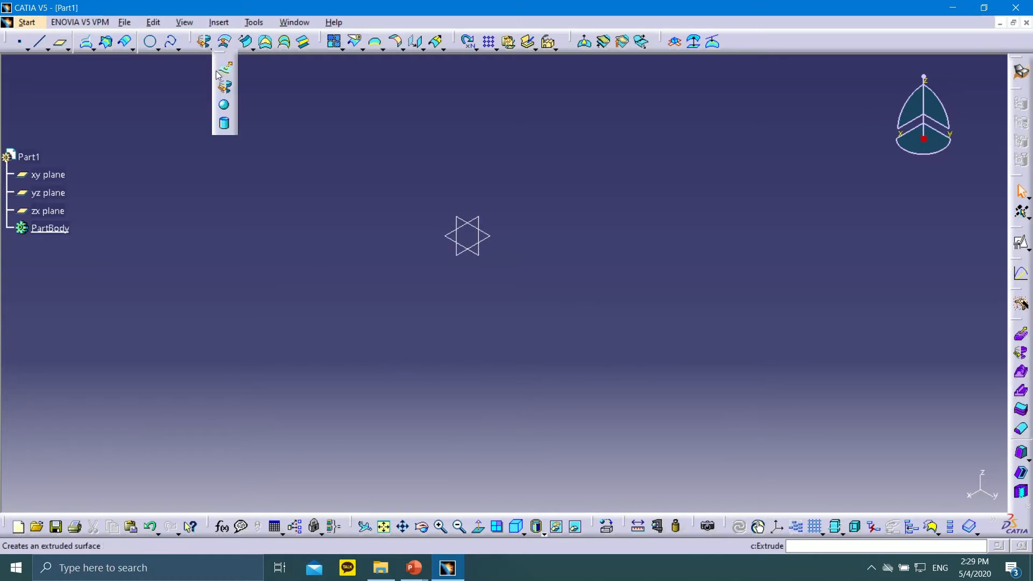
click(226, 107)
drag(834, 298, 665, 244)
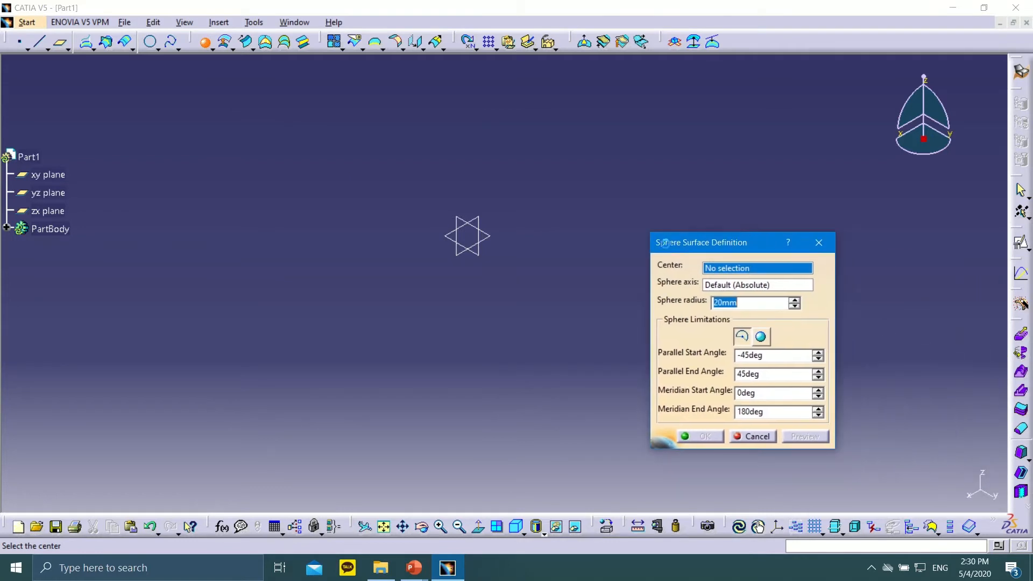
right_click(720, 274)
click(737, 277)
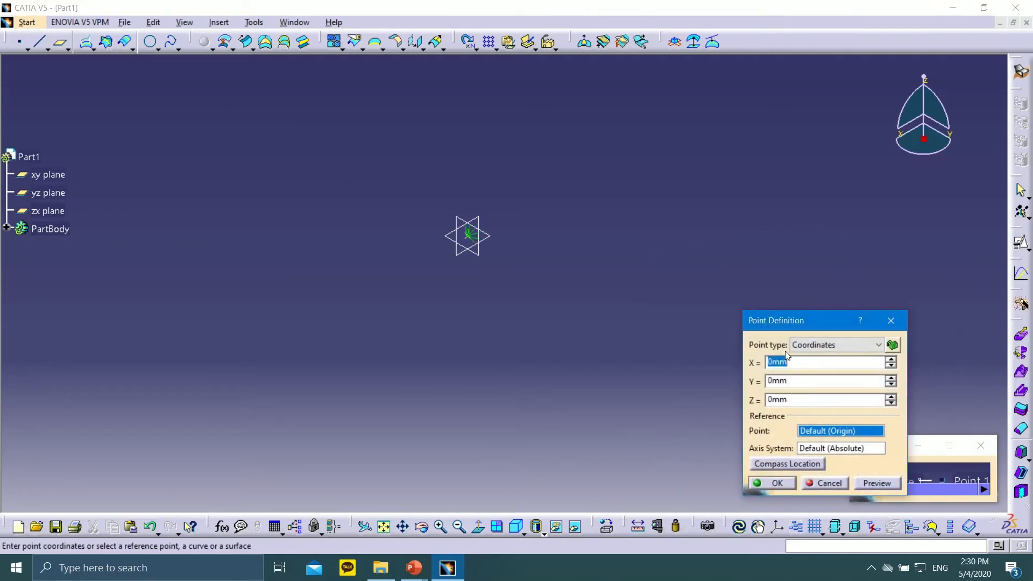
click(776, 482)
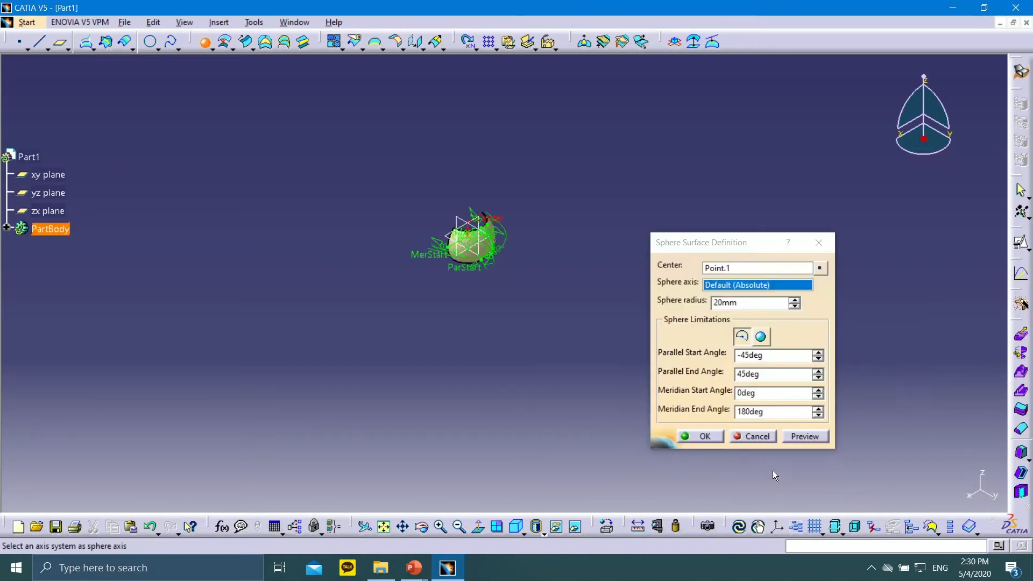
Step: Examine the sphere surface preview and its parallel and meridian limit handles up close
middle_drag(463, 279, 604, 357)
middle_drag(296, 345, 404, 344)
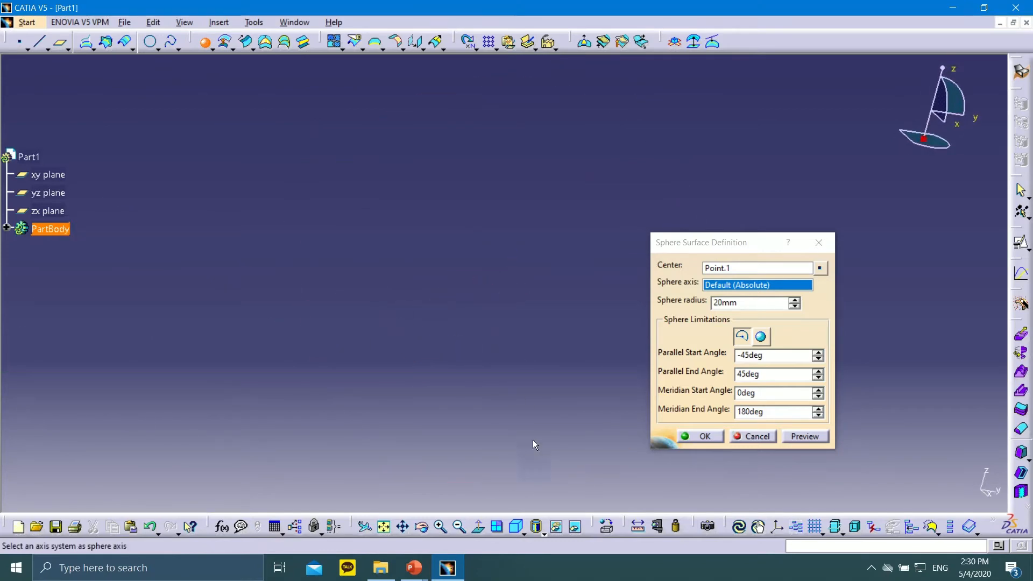
click(516, 527)
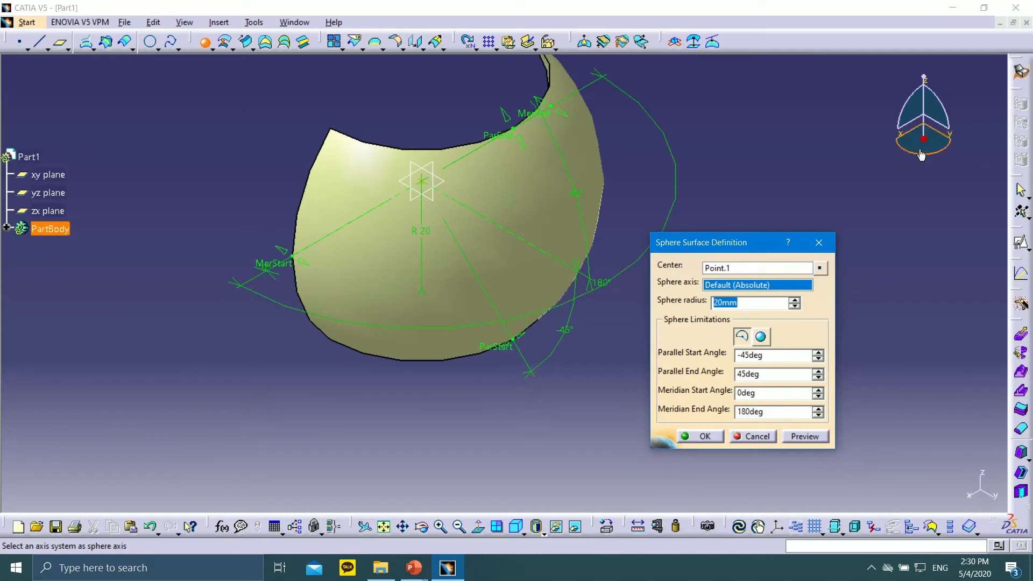
mouse_move(943, 153)
mouse_down()
mouse_move(954, 135)
mouse_move(938, 145)
mouse_up()
double_click(939, 144)
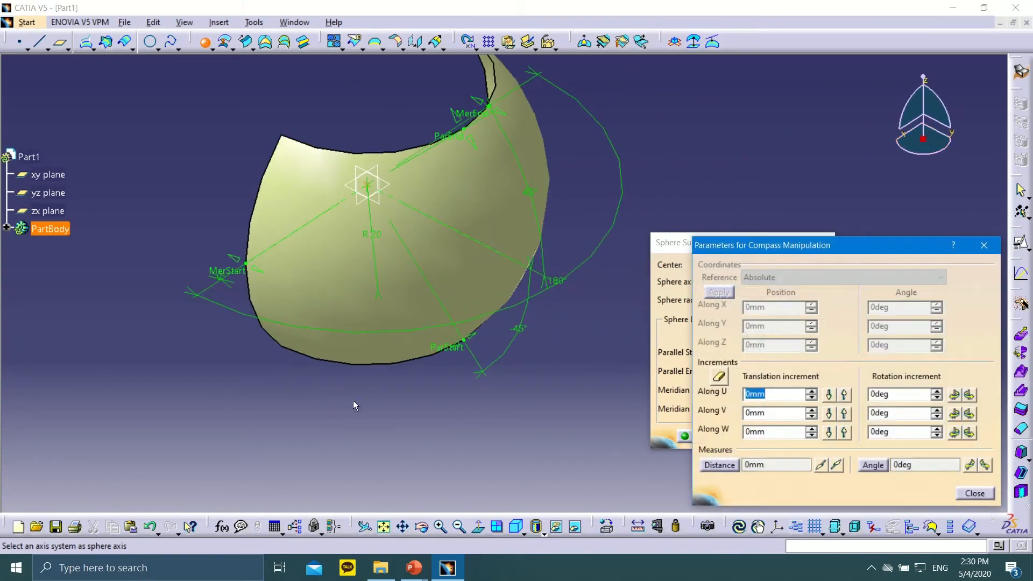
click(984, 245)
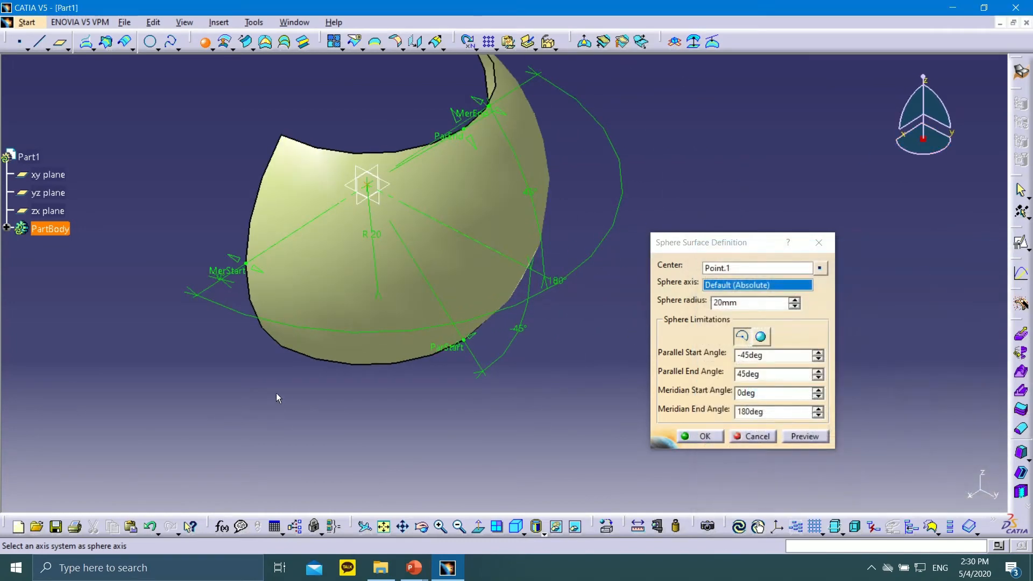
middle_drag(199, 301, 283, 272)
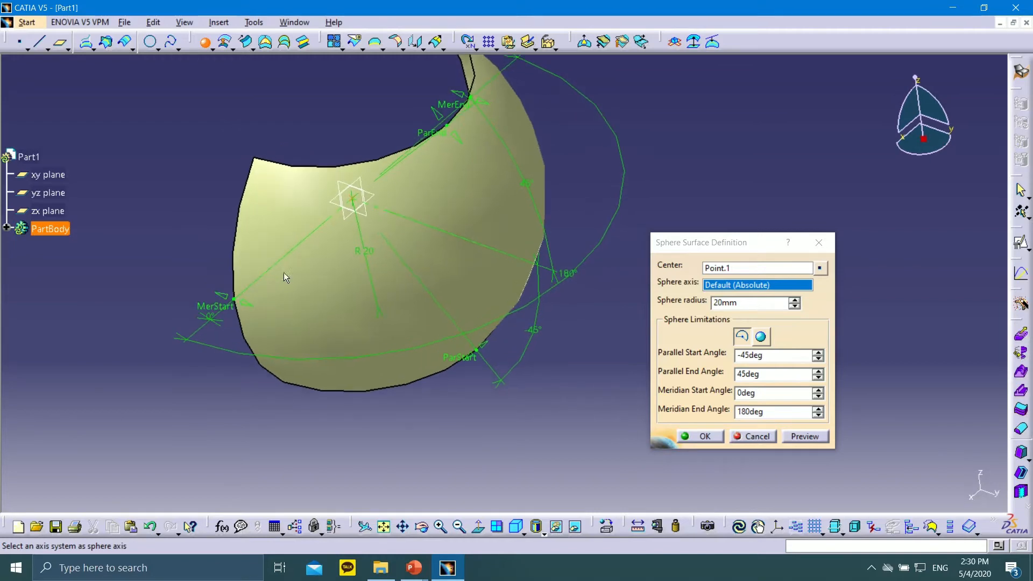
middle_drag(193, 214, 337, 160)
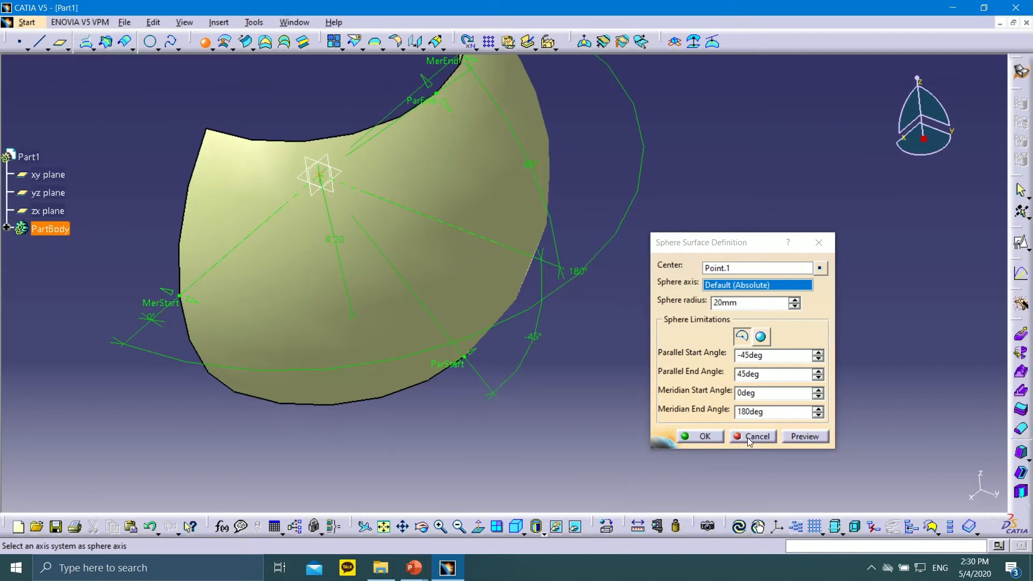
middle_drag(243, 408, 336, 414)
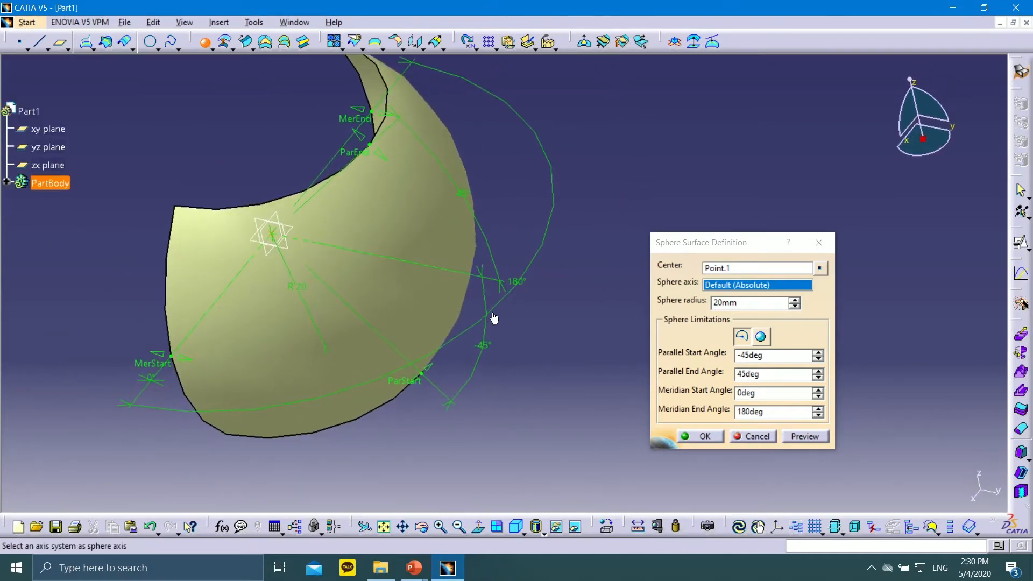
Step: Move the sphere's parallel limits freehand to a start angle of about -53 deg and an end angle of about 72 deg
drag(423, 379, 252, 451)
drag(324, 431, 446, 371)
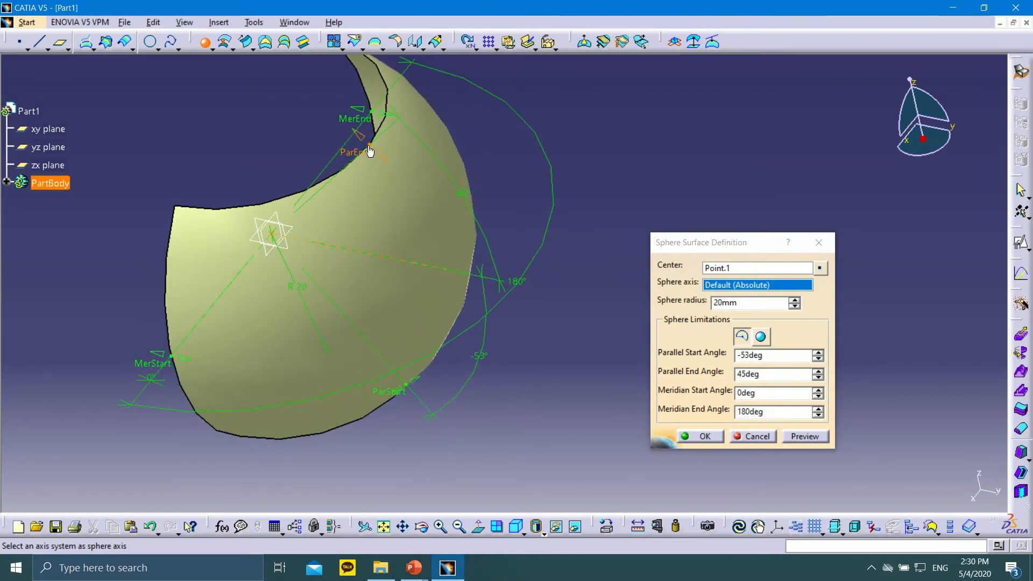
drag(370, 152, 284, 123)
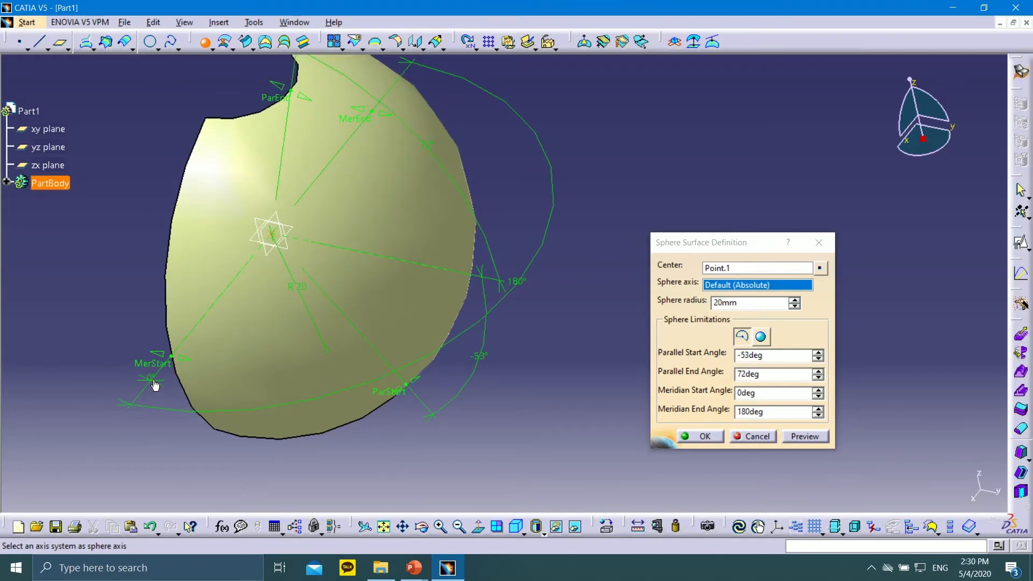
Step: Move the sphere's meridian limits freehand to about -7 deg start and 353 deg end, and create the surface
drag(168, 366, 111, 381)
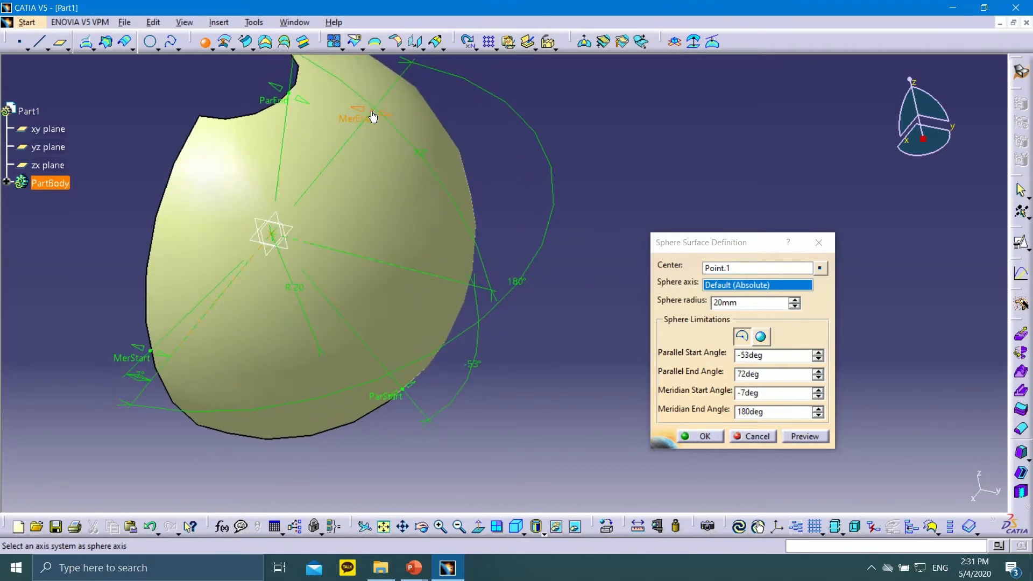
drag(379, 112, 189, 328)
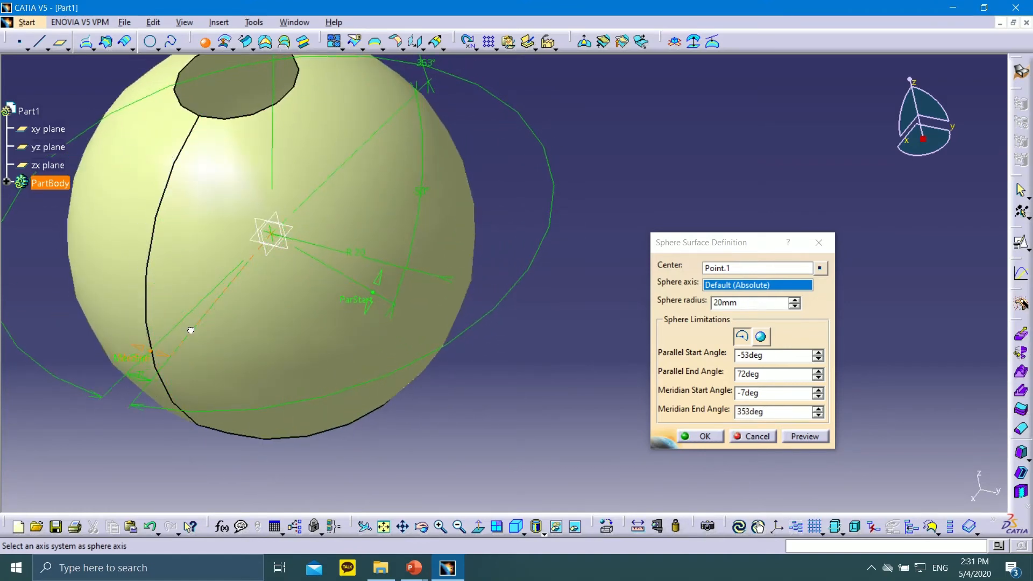
middle_drag(346, 318, 530, 402)
middle_drag(448, 325, 468, 295)
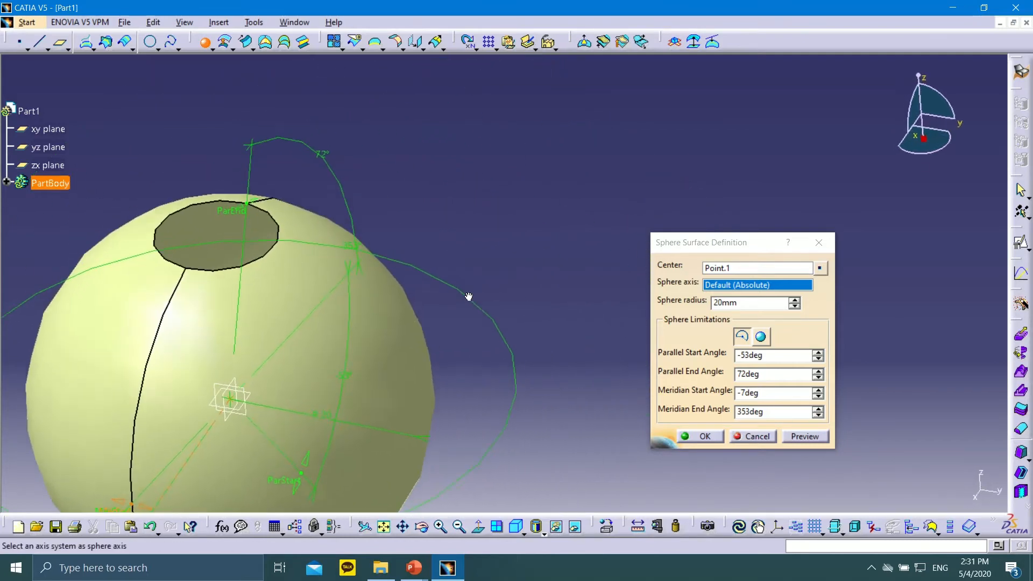
middle_drag(332, 341, 478, 249)
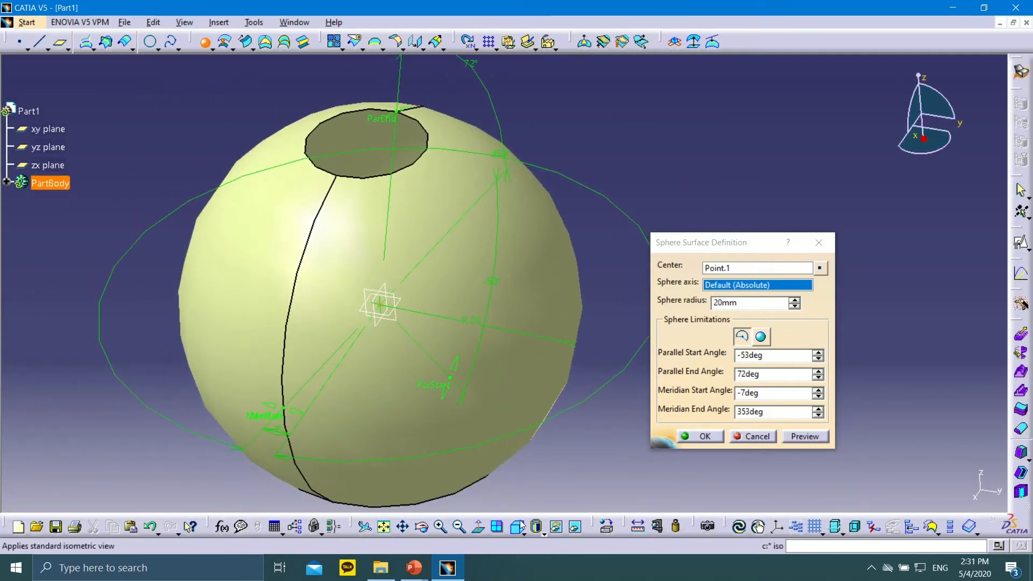
click(515, 526)
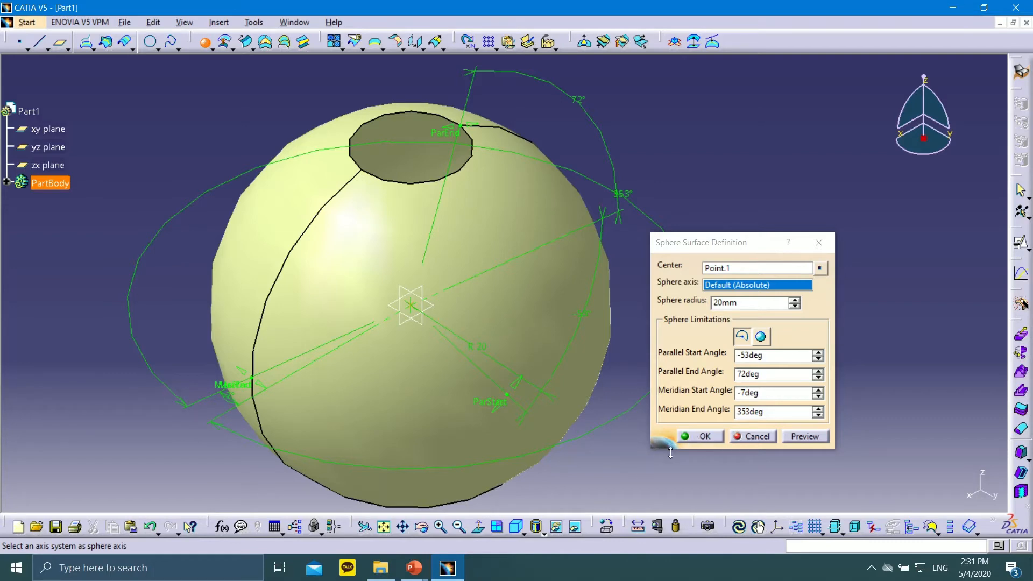
click(695, 437)
Step: Switch to the PowerPoint slide show and advance from the Sphere slide to the Cylinder slide
middle_drag(230, 264, 430, 265)
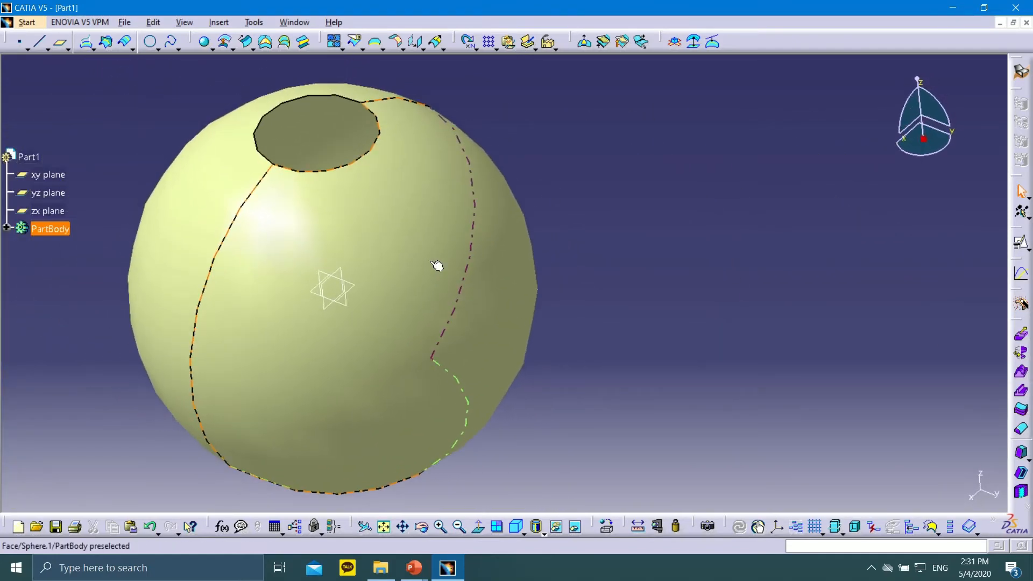
scroll(63, 247, down, 3)
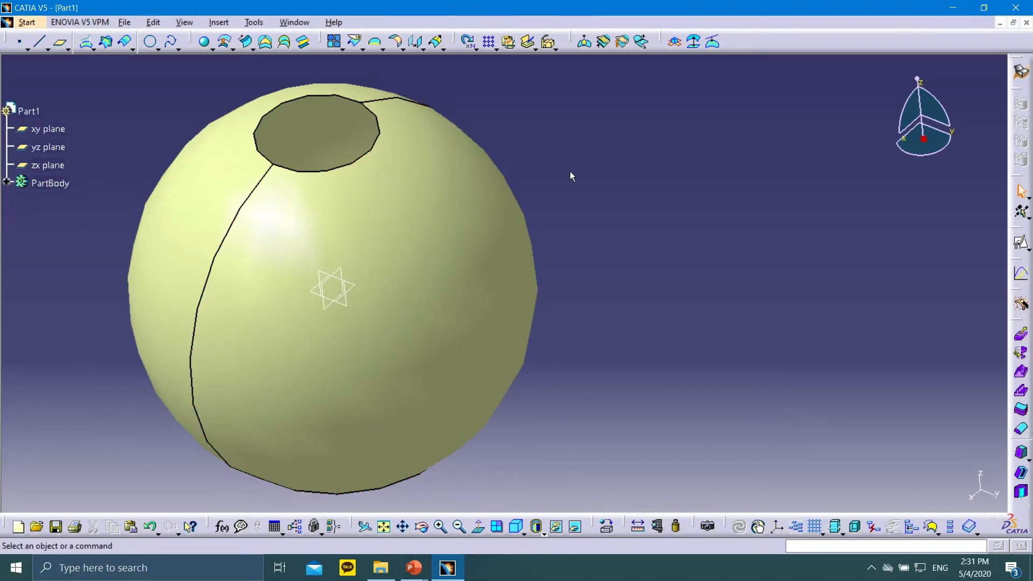
mouse_move(921, 81)
mouse_down()
mouse_move(921, 96)
mouse_move(917, 71)
mouse_move(919, 80)
mouse_up()
middle_drag(588, 277, 693, 236)
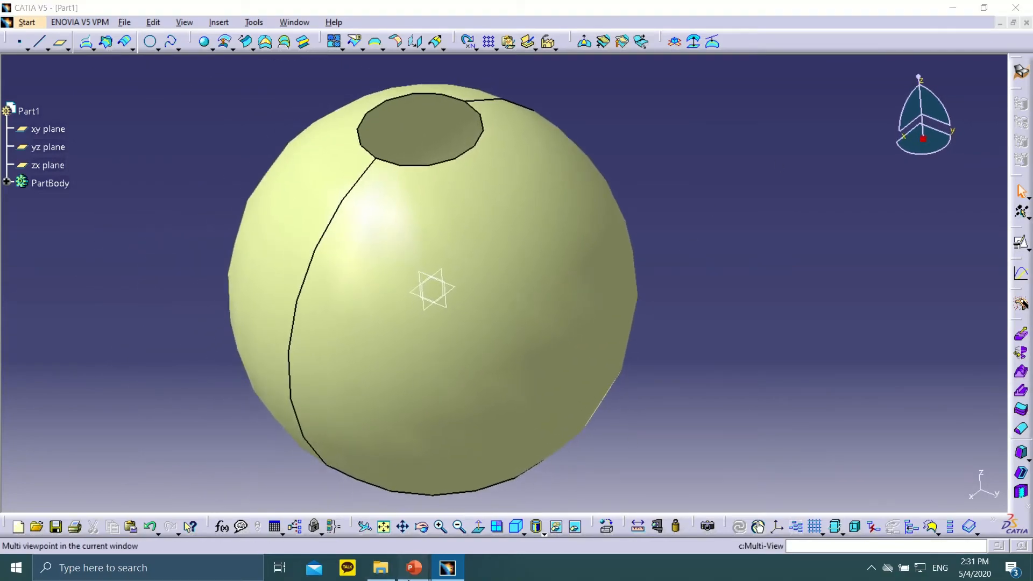
mouse_move(413, 571)
click(473, 503)
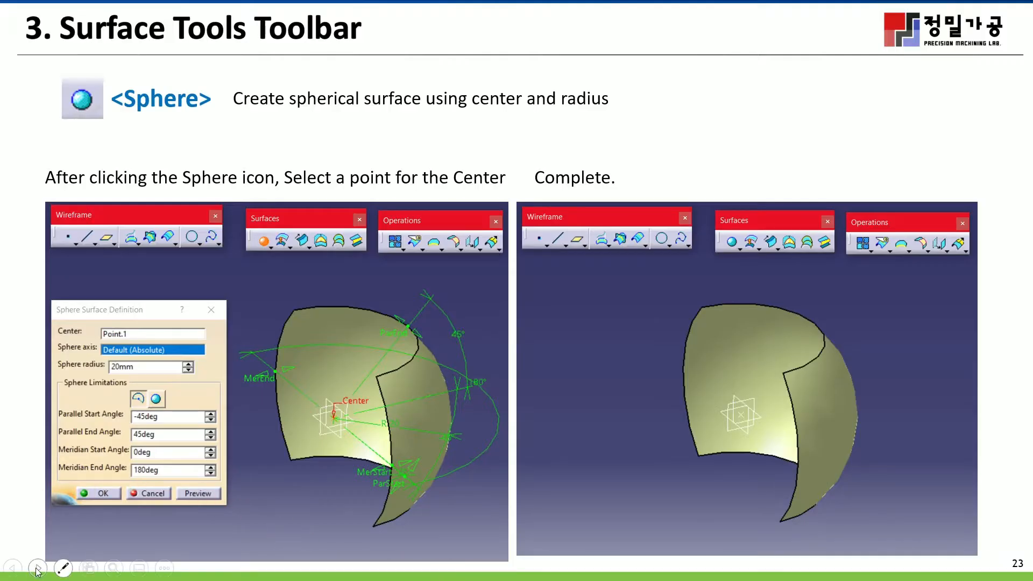
click(38, 569)
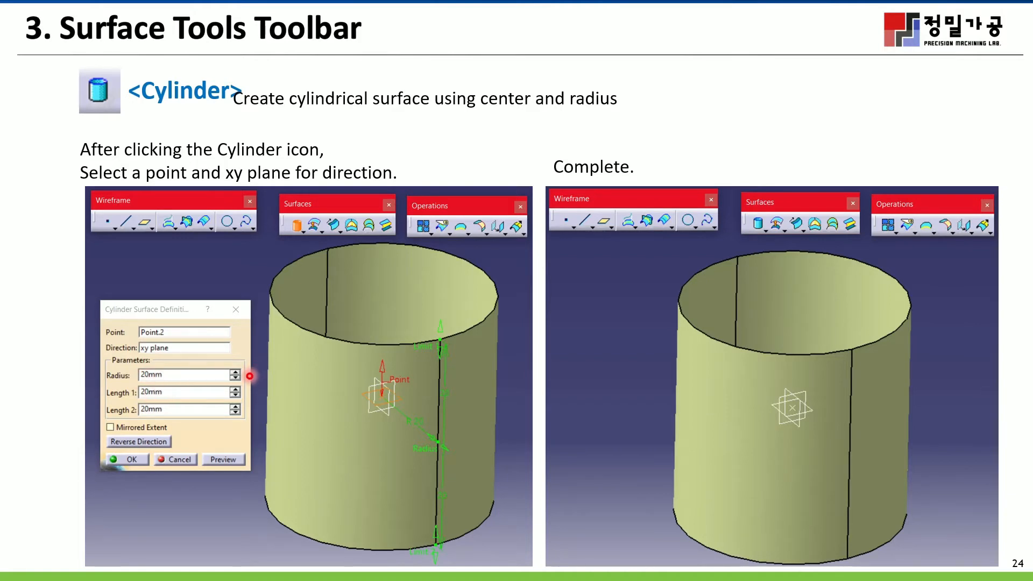
Step: Switch to CATIA V5, delete the sphere surface, and return the empty part to the isometric view
key(super)
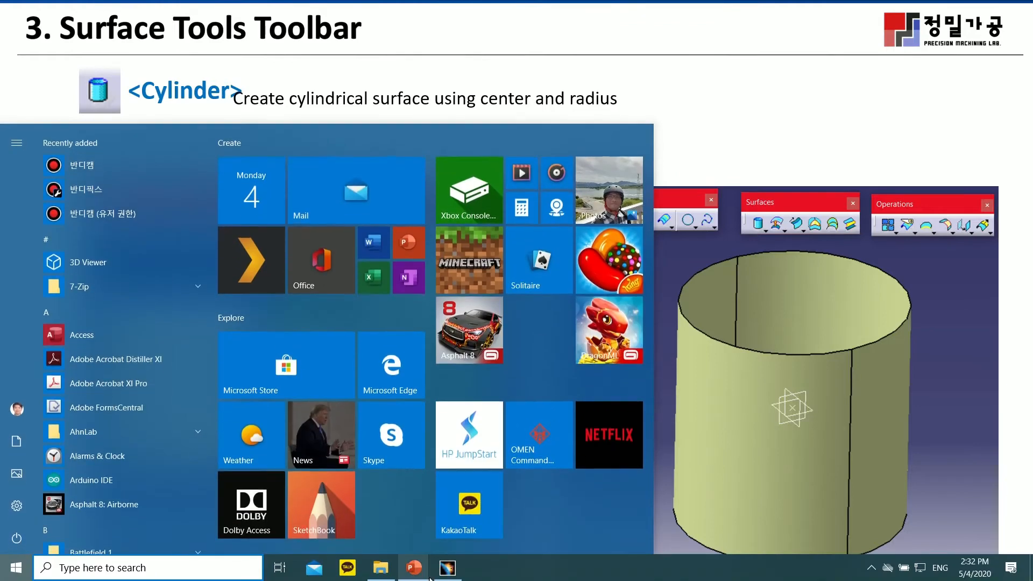
click(442, 571)
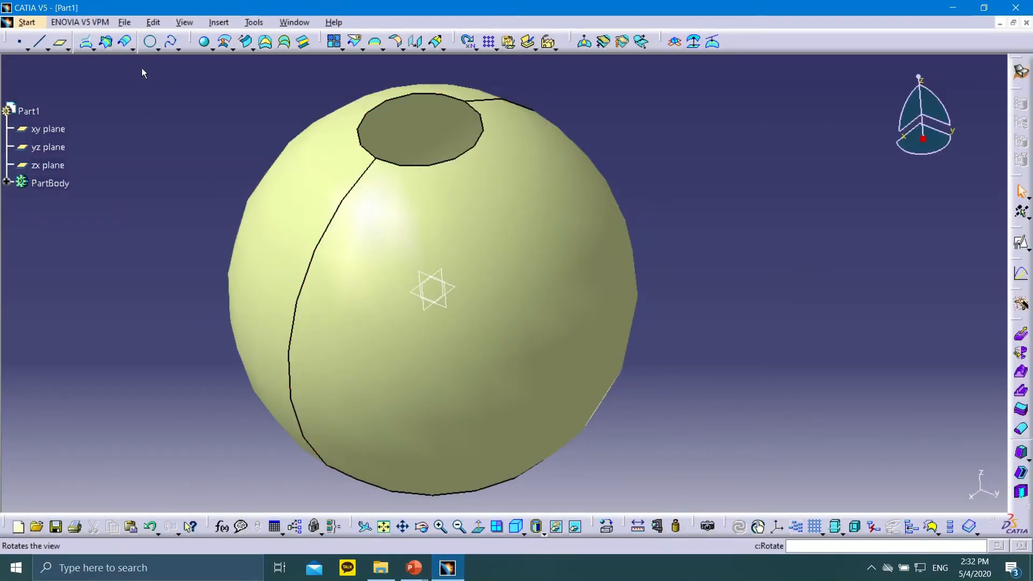
drag(141, 69, 703, 504)
key(Delete)
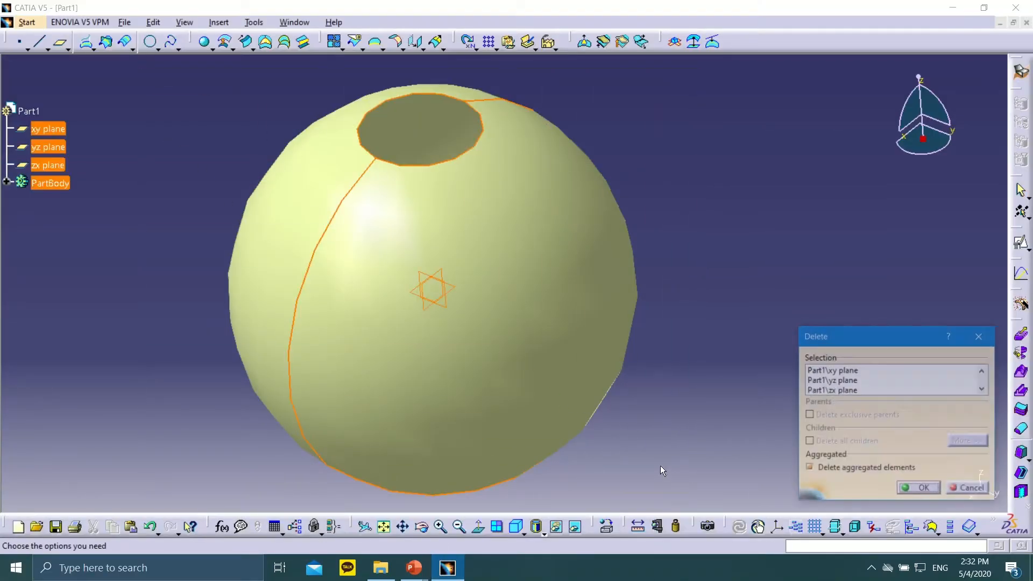
click(918, 486)
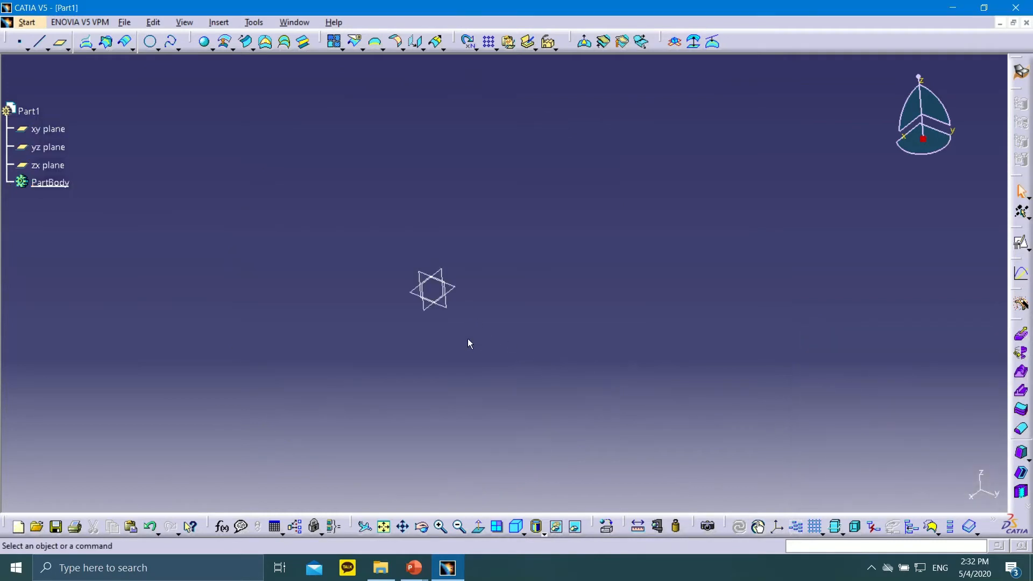
click(517, 525)
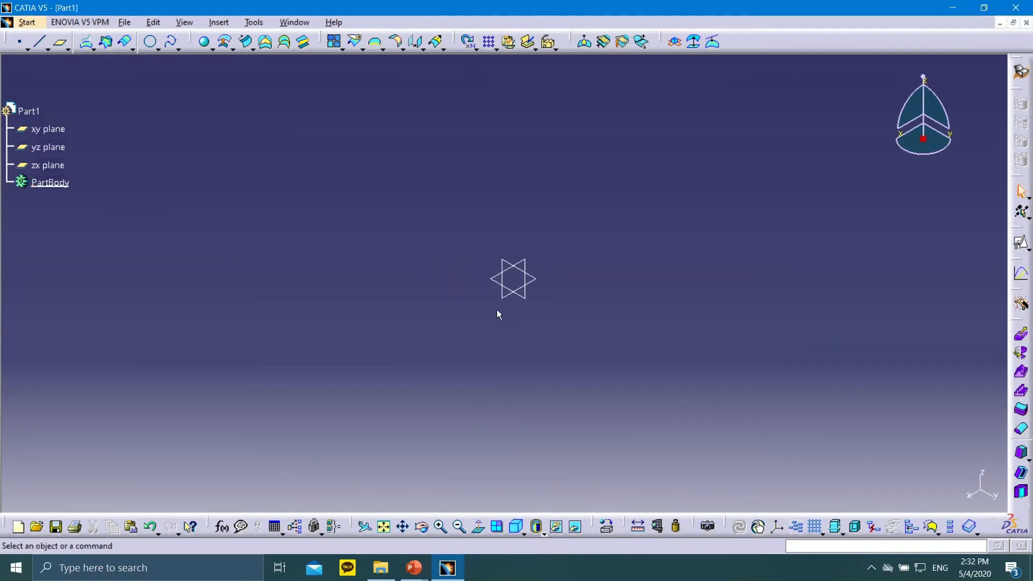
Step: Start a cylinder surface centred on a new point at the origin (0, 0, 0 mm) with the Z Component as direction
click(213, 49)
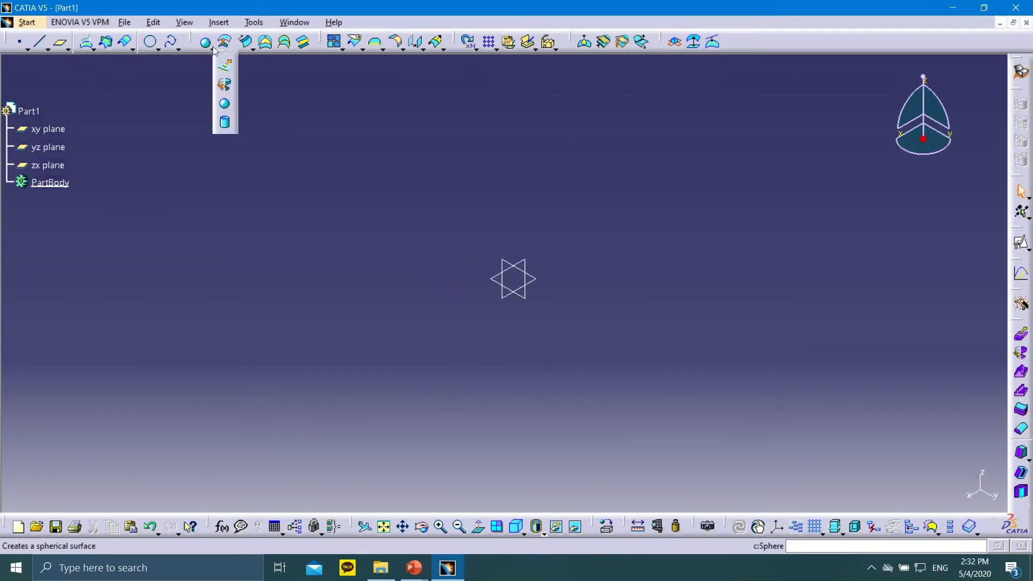
click(224, 122)
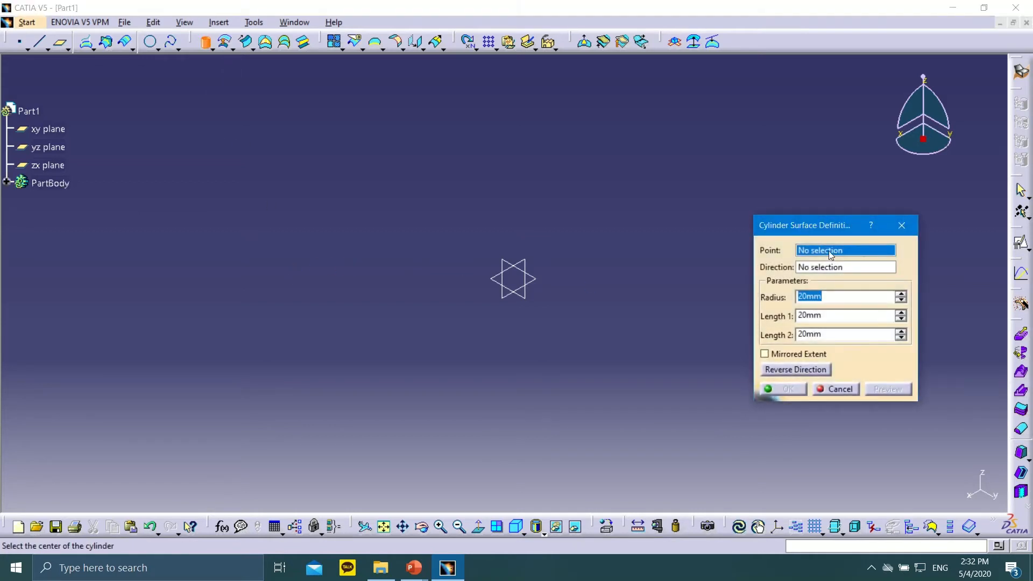
right_click(828, 251)
click(855, 257)
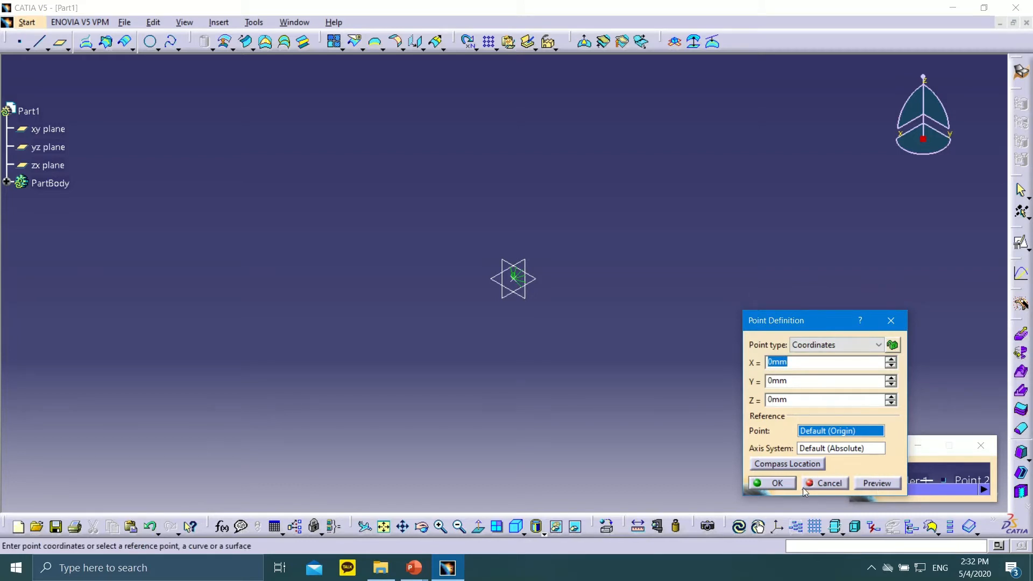
click(776, 483)
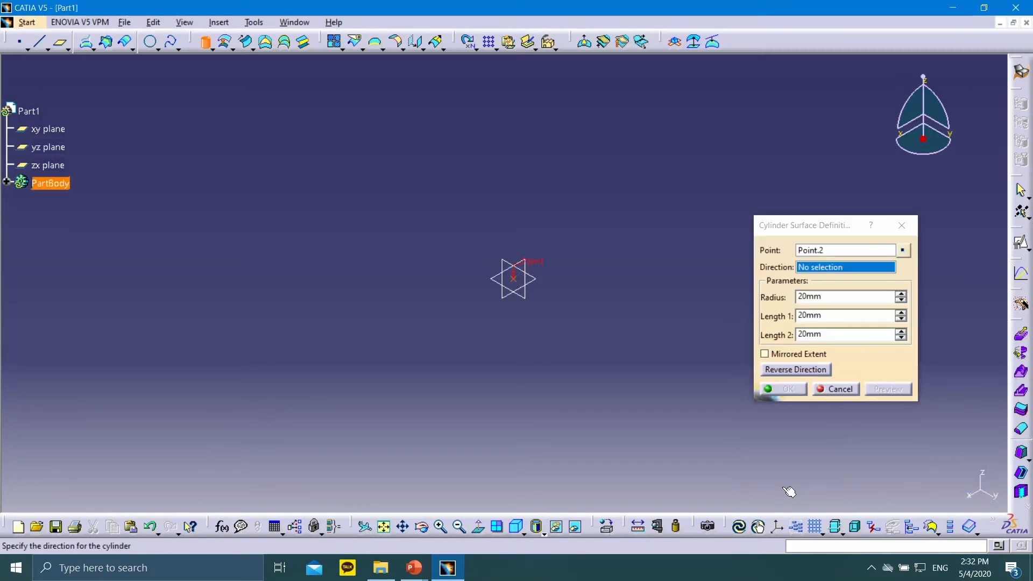
right_click(808, 270)
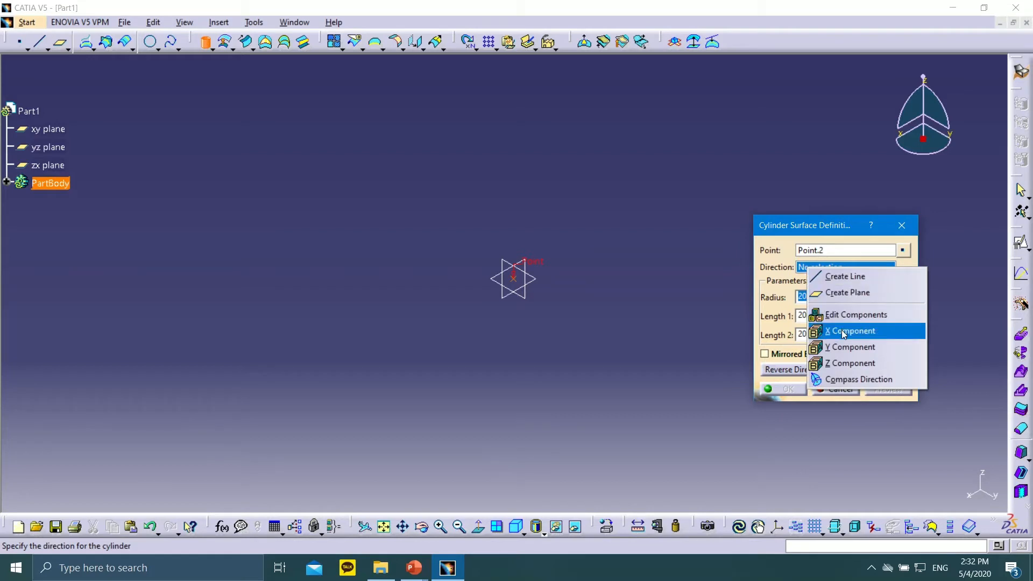
click(852, 364)
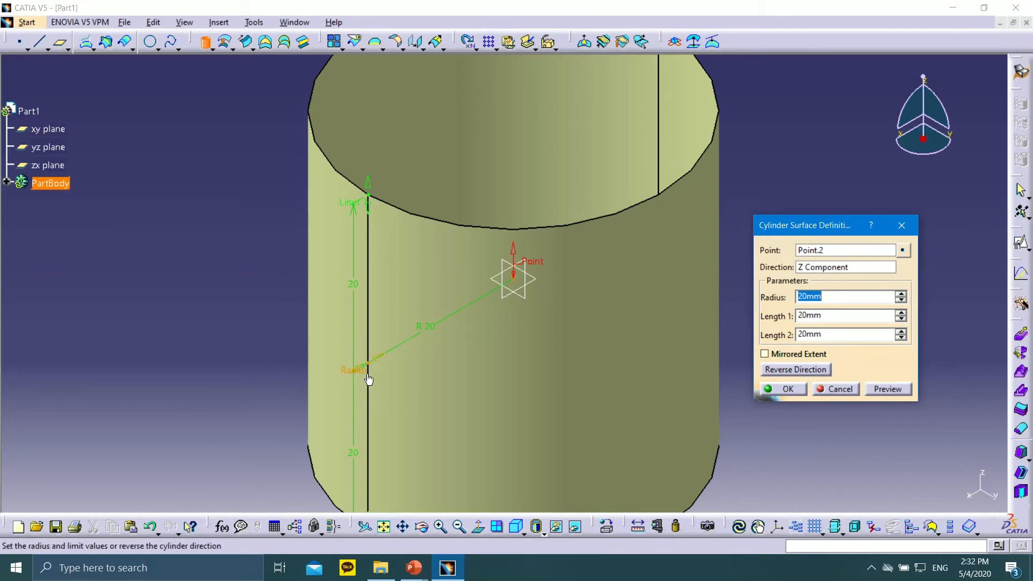
Step: Adjust the cylinder preview freehand to a radius of about 10 mm, length 1 of about 14 mm and length 2 of about 11 mm
drag(370, 371, 444, 333)
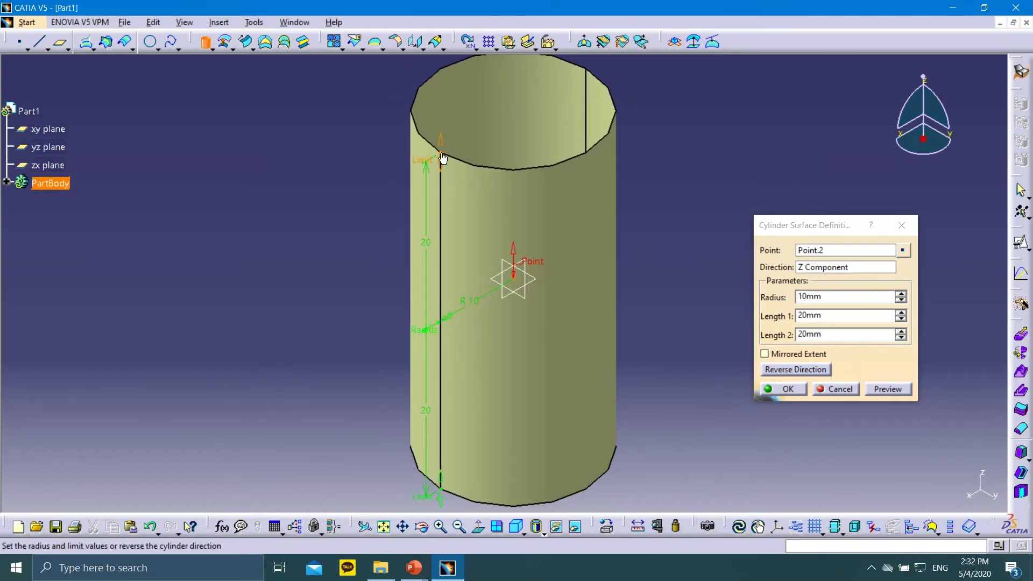
drag(442, 160, 452, 216)
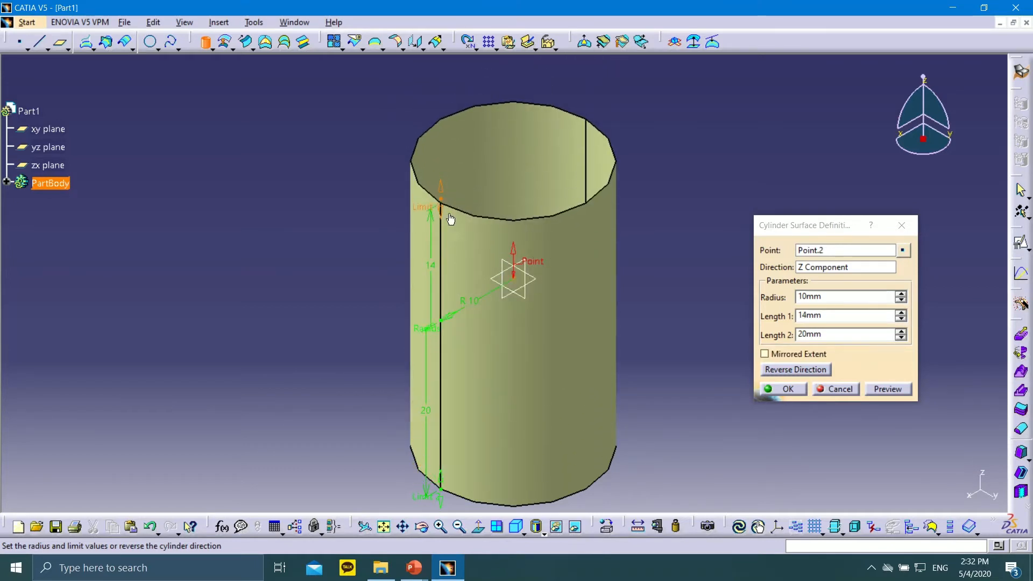
drag(440, 492, 440, 414)
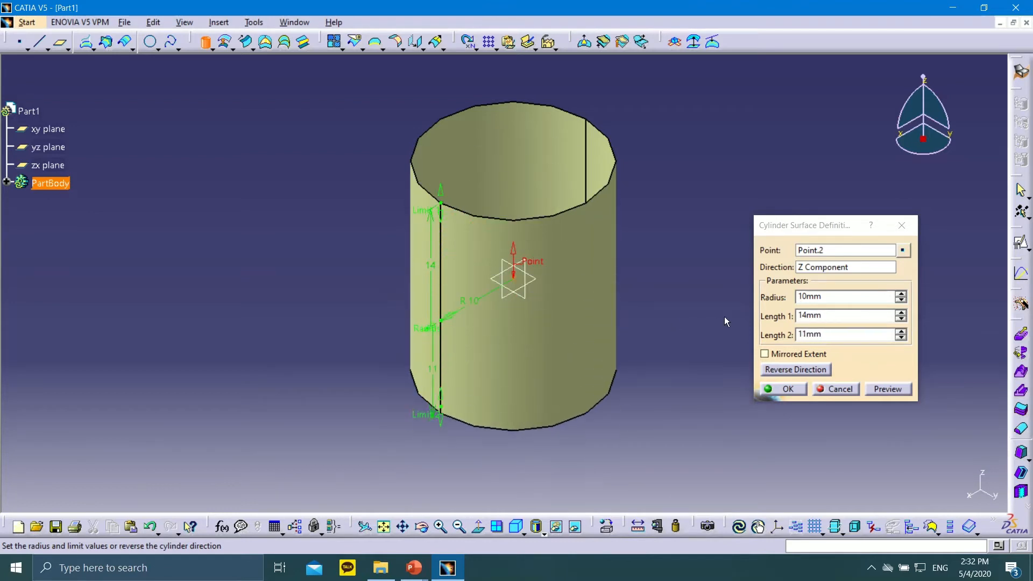
Step: Try the cylinder's Mirrored Extent option, shorten length 1 freehand to about 11 mm, and turn mirroring off
click(765, 354)
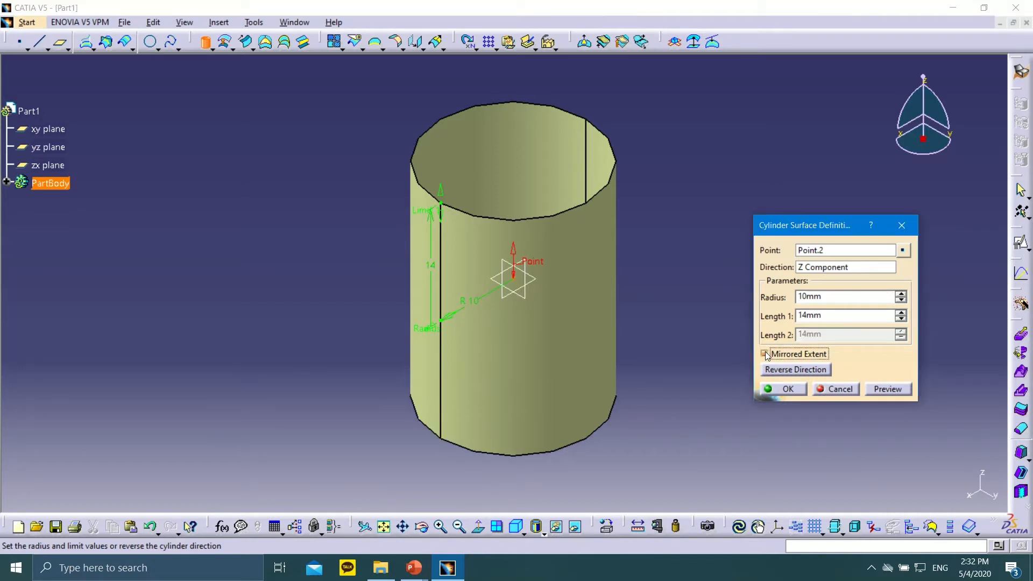
click(765, 354)
click(765, 354)
drag(442, 208, 476, 232)
click(772, 356)
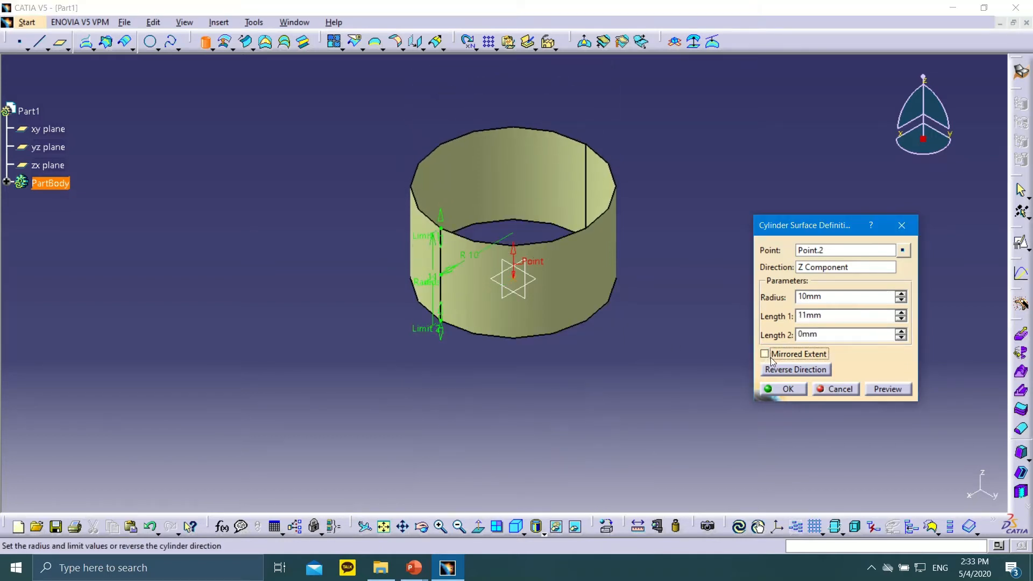
Step: Reverse the cylinder's direction back and forth several times and cancel the cylinder definition
click(788, 370)
click(789, 369)
click(788, 370)
click(788, 369)
click(789, 369)
click(788, 370)
click(786, 369)
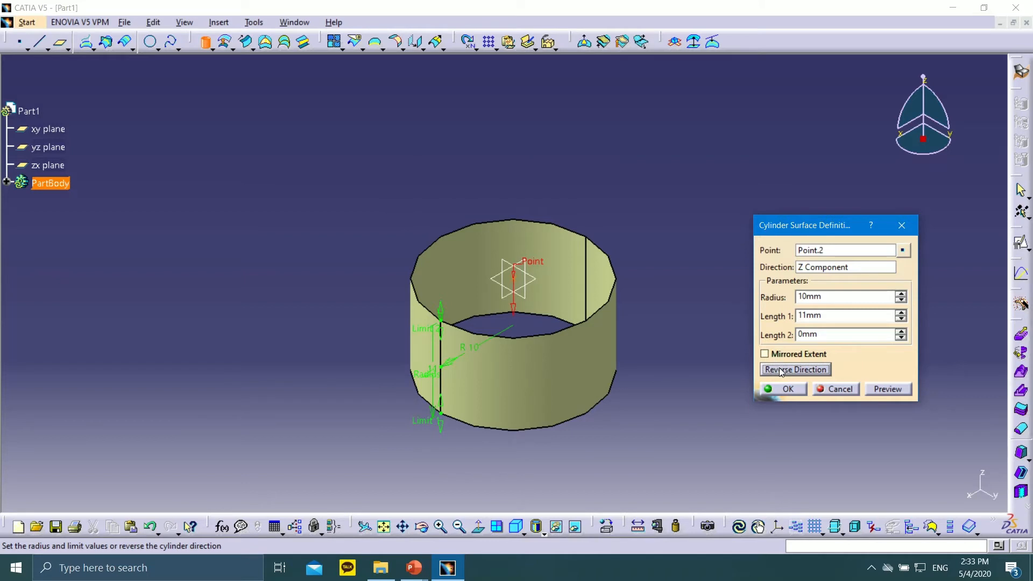
click(782, 370)
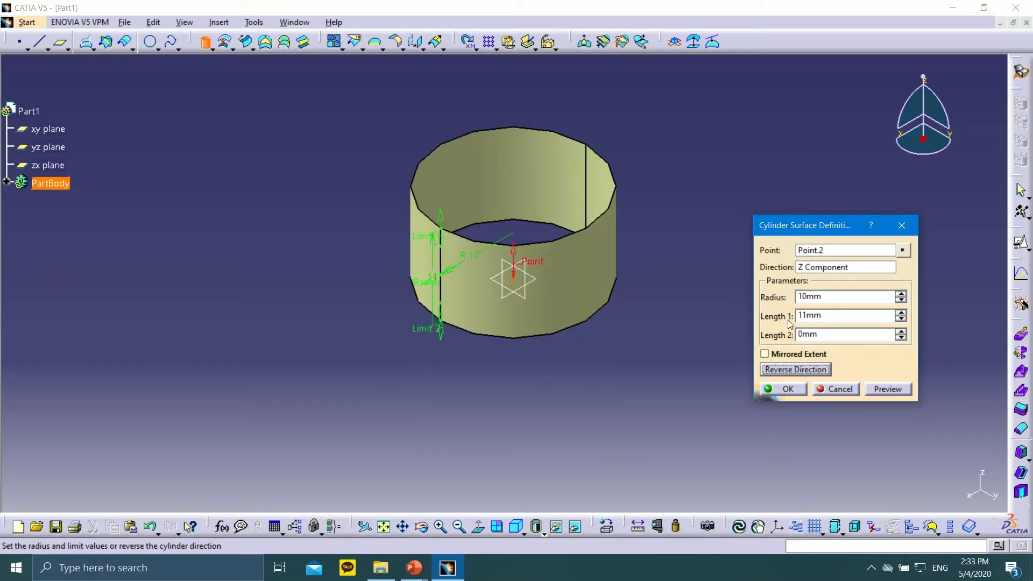
click(837, 388)
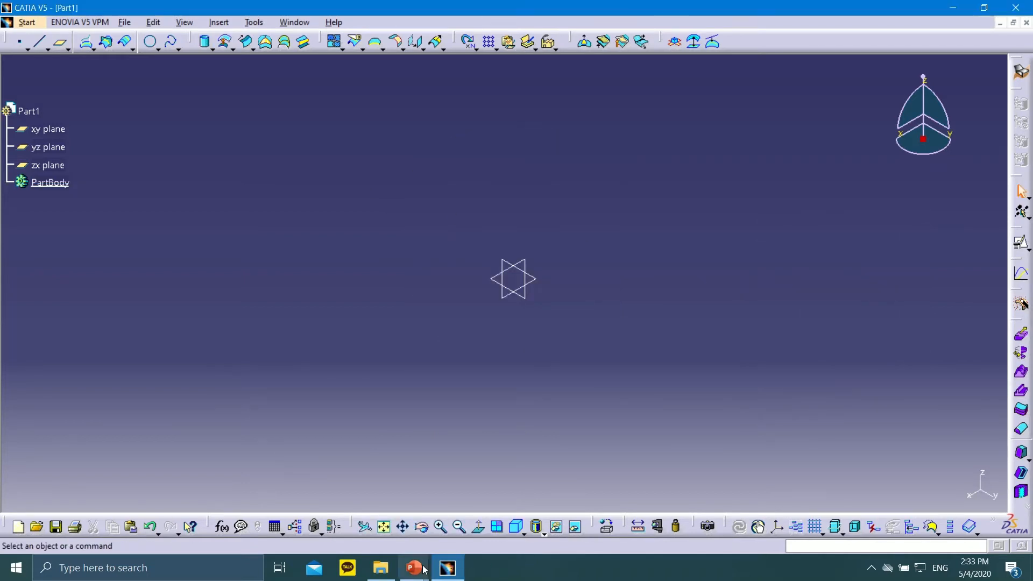
Step: Switch to the PowerPoint slide show and advance from the Cylinder slide to the Offset slide
mouse_move(413, 568)
click(484, 500)
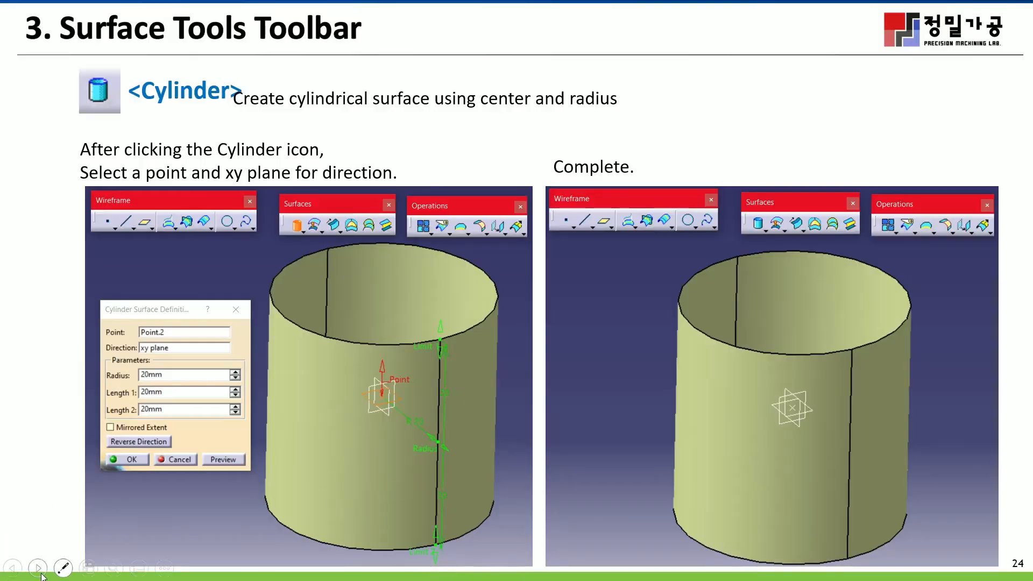
click(39, 571)
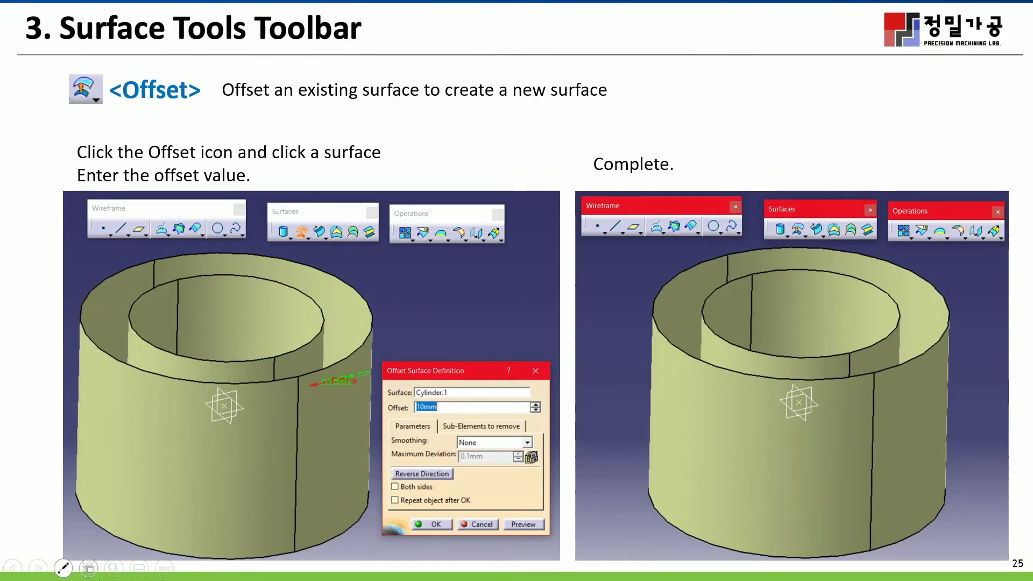
Step: Switch to CATIA V5 and create a cylinder surface at the origin along the Z Component with radius, length 1 and length 2 of 20 mm
key(super)
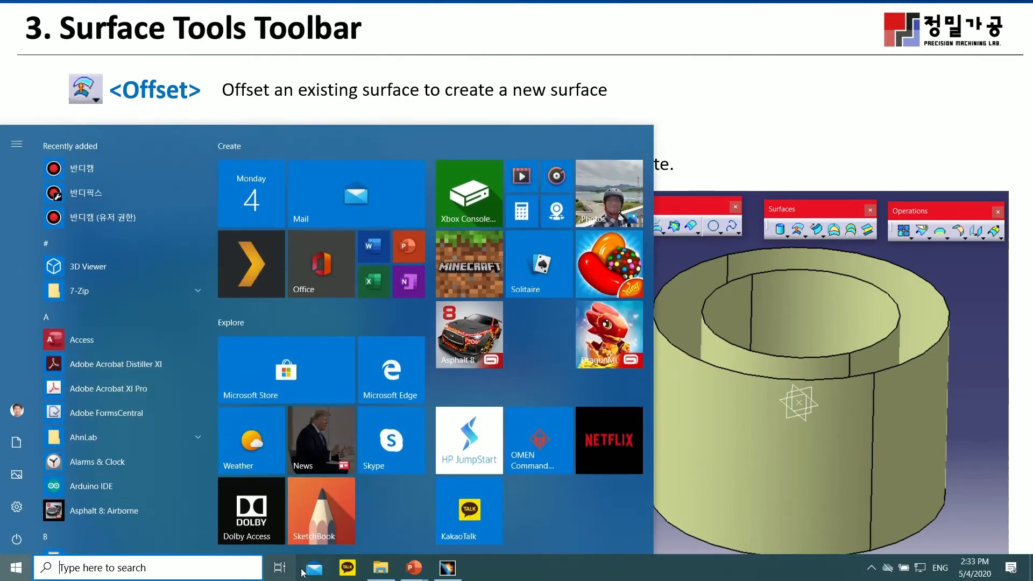
click(447, 569)
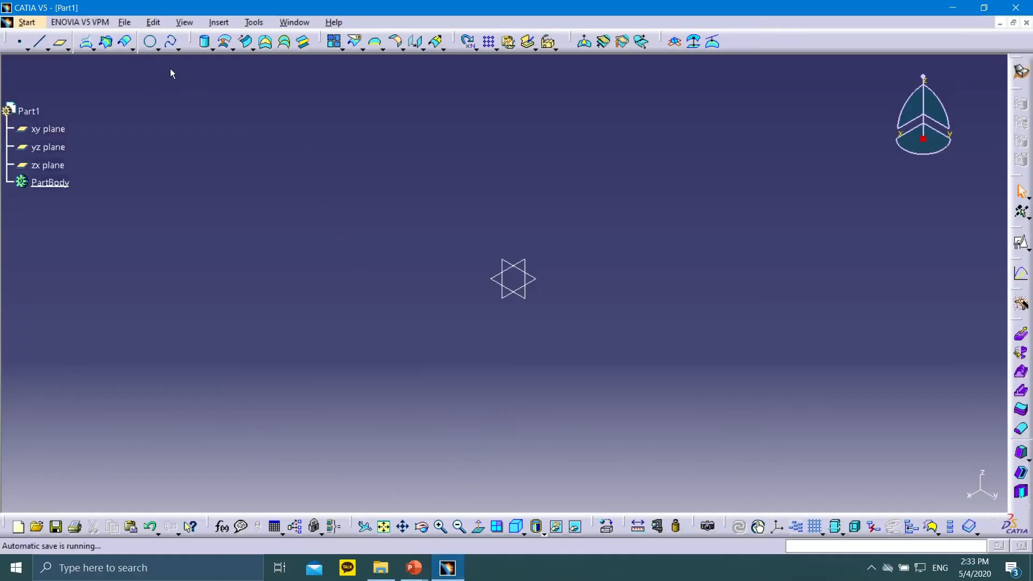
click(206, 43)
right_click(829, 257)
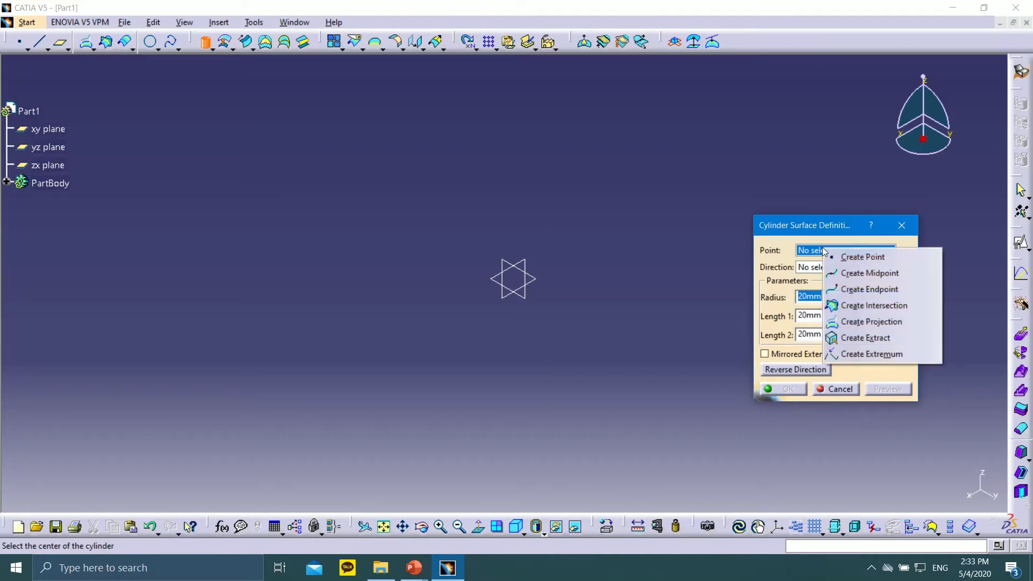
click(853, 257)
click(781, 486)
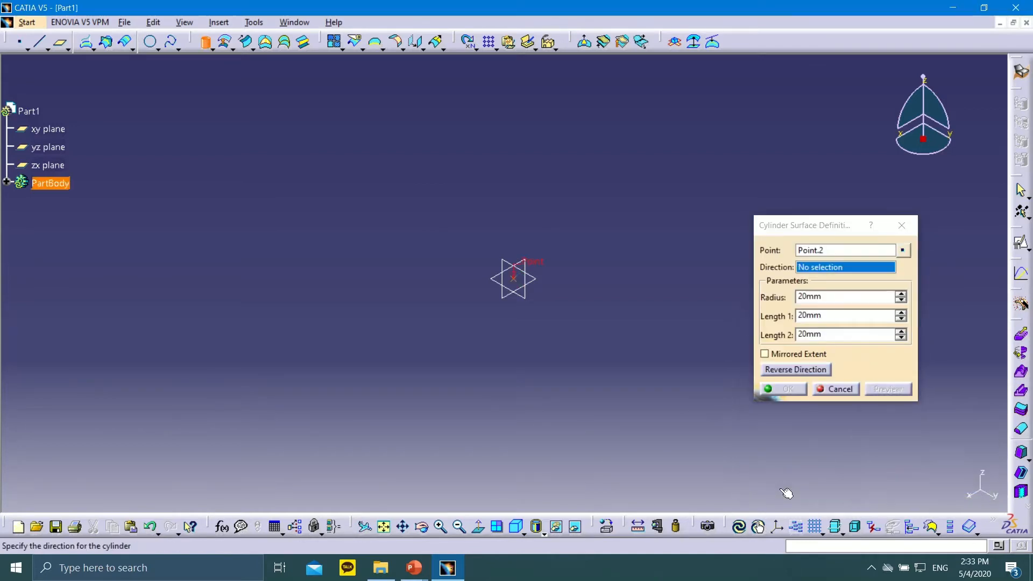
right_click(816, 277)
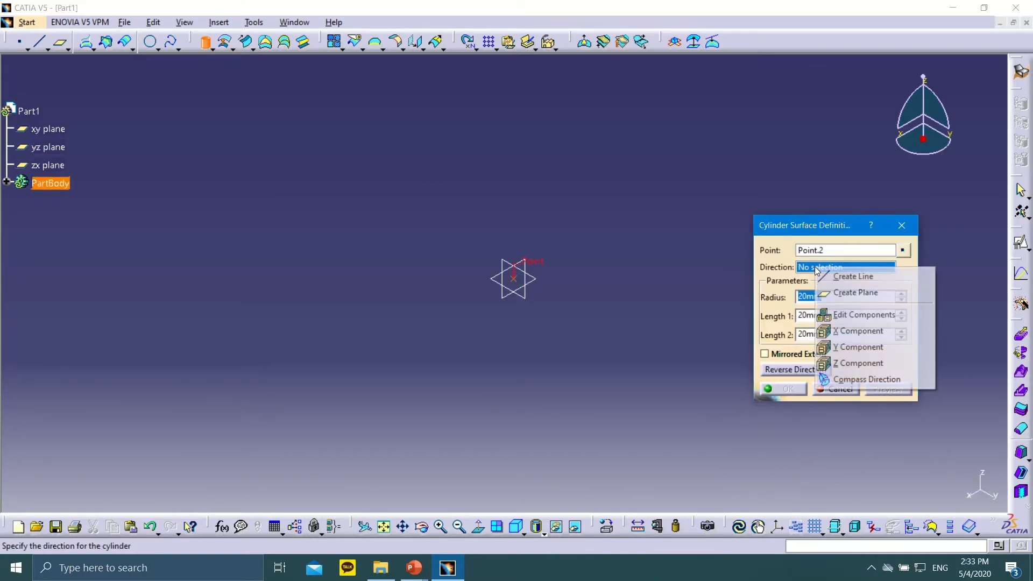
click(853, 359)
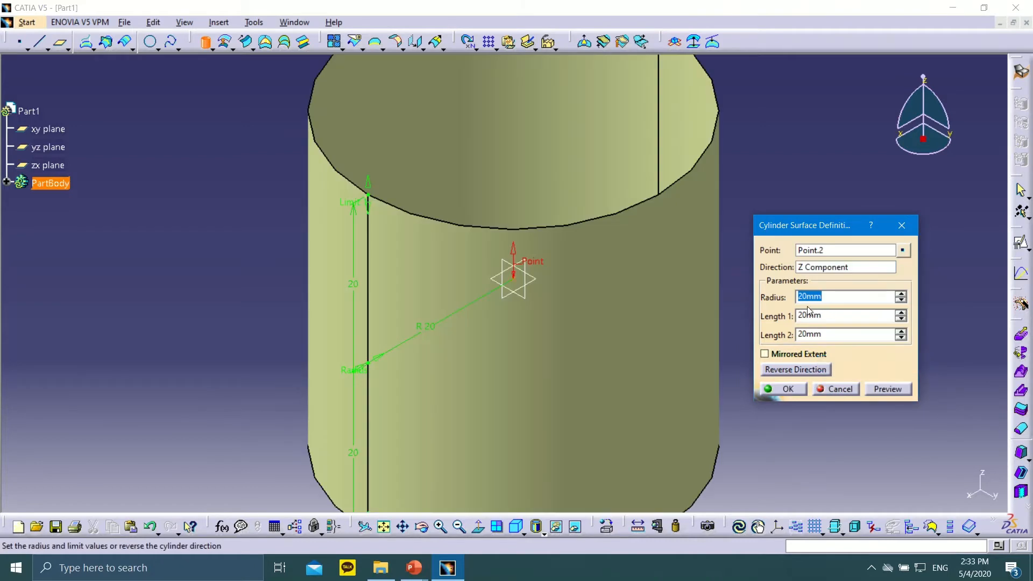
middle_drag(756, 188, 654, 216)
click(787, 389)
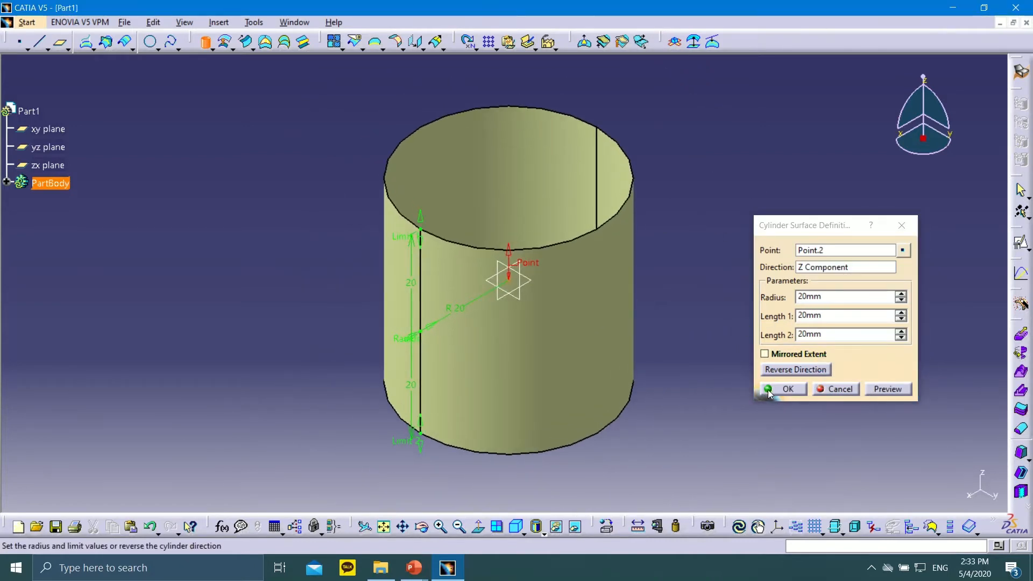
Step: Start an offset of the cylinder surface and move its distance handle freehand to about 14 mm outward
click(214, 50)
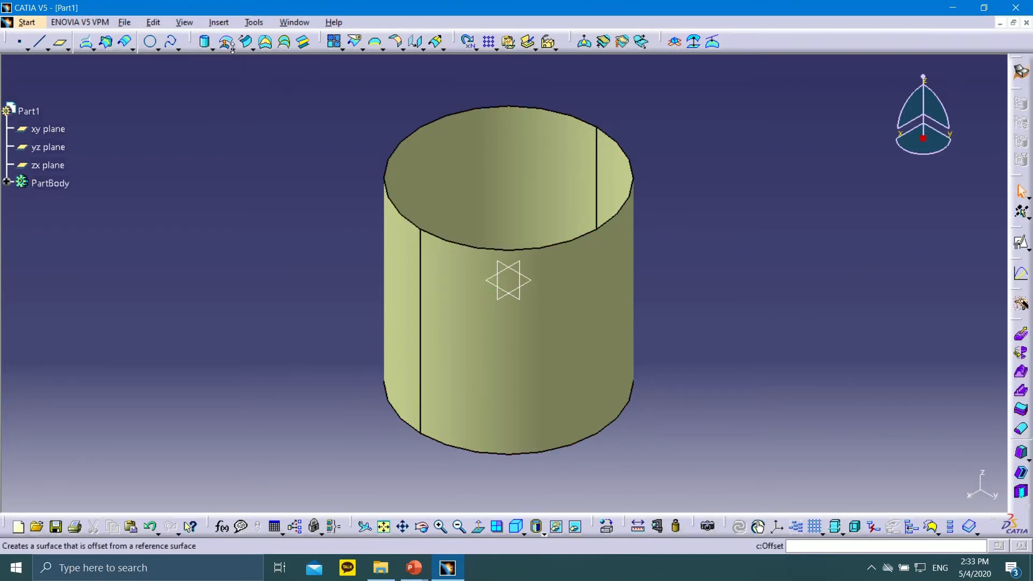
click(226, 43)
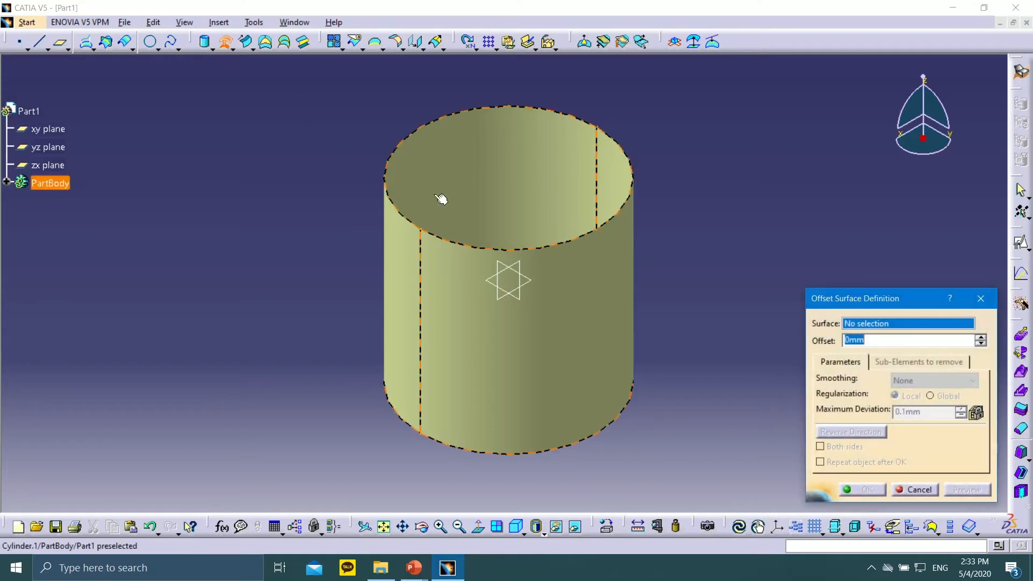
click(591, 276)
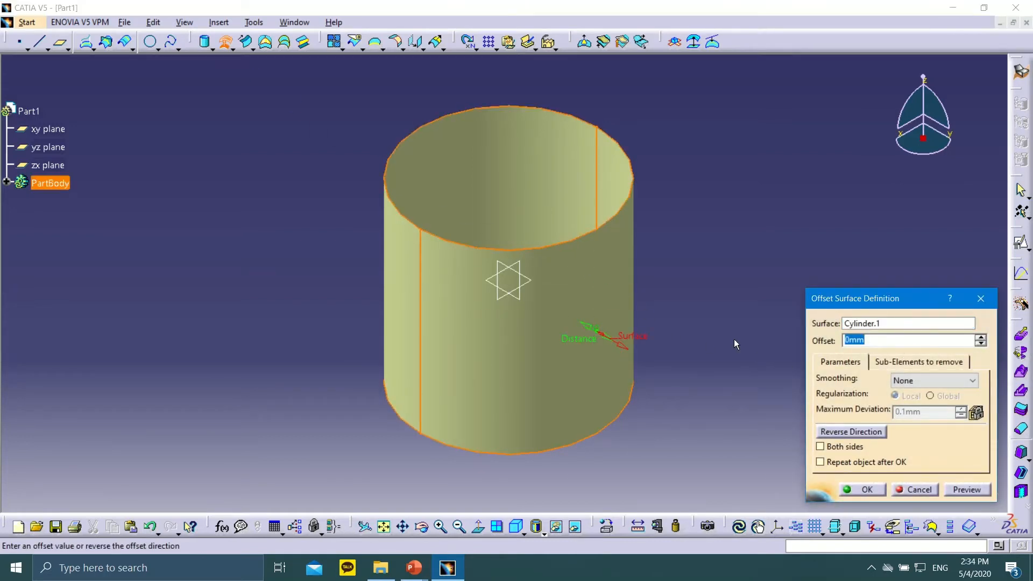
middle_drag(662, 309, 465, 401)
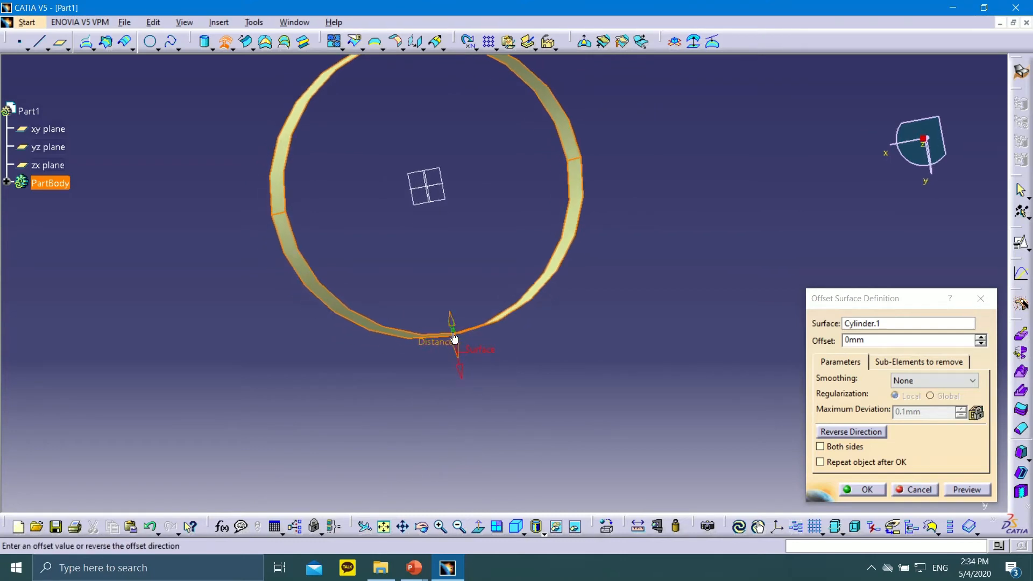
drag(454, 338, 494, 460)
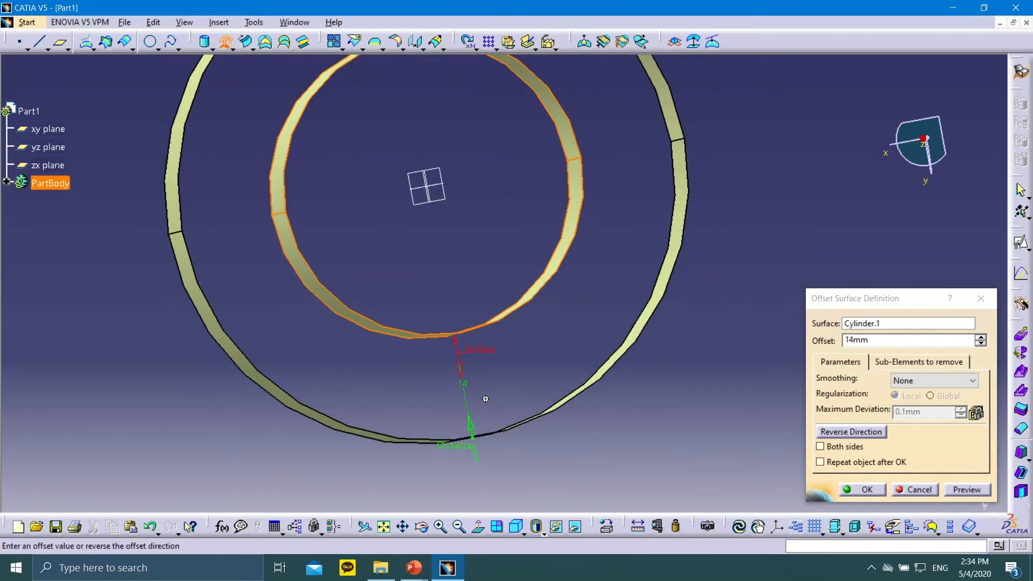
Step: Try to offset the cylinder surface inward by 21 mm, and cancel the offset definition
middle_drag(486, 398, 469, 199)
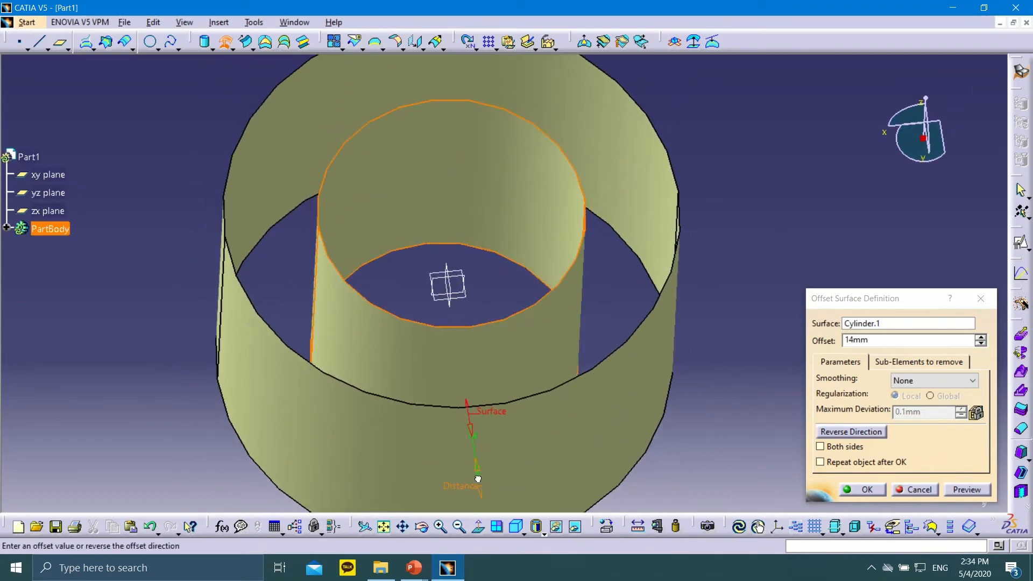
drag(478, 479, 454, 318)
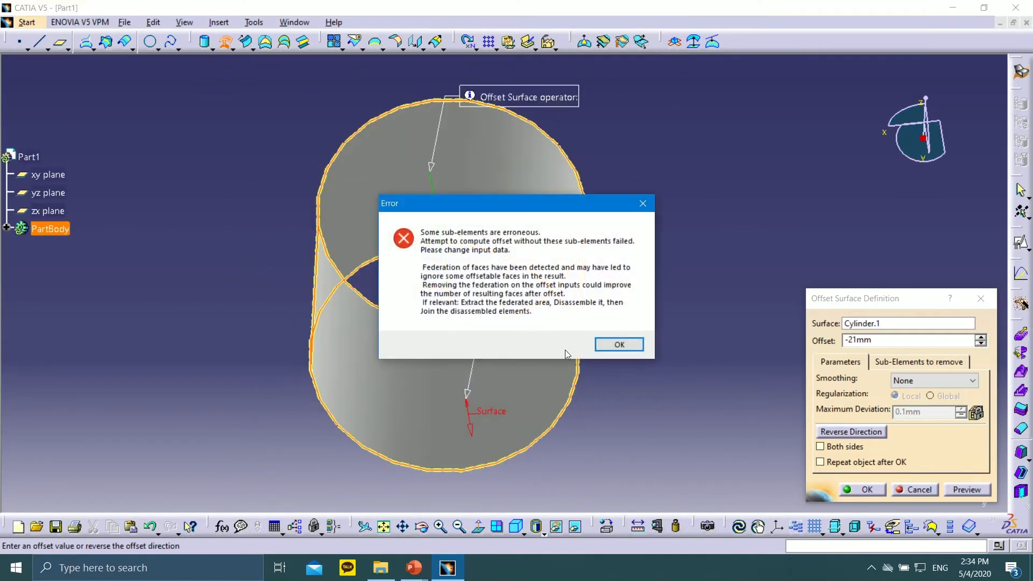
click(618, 345)
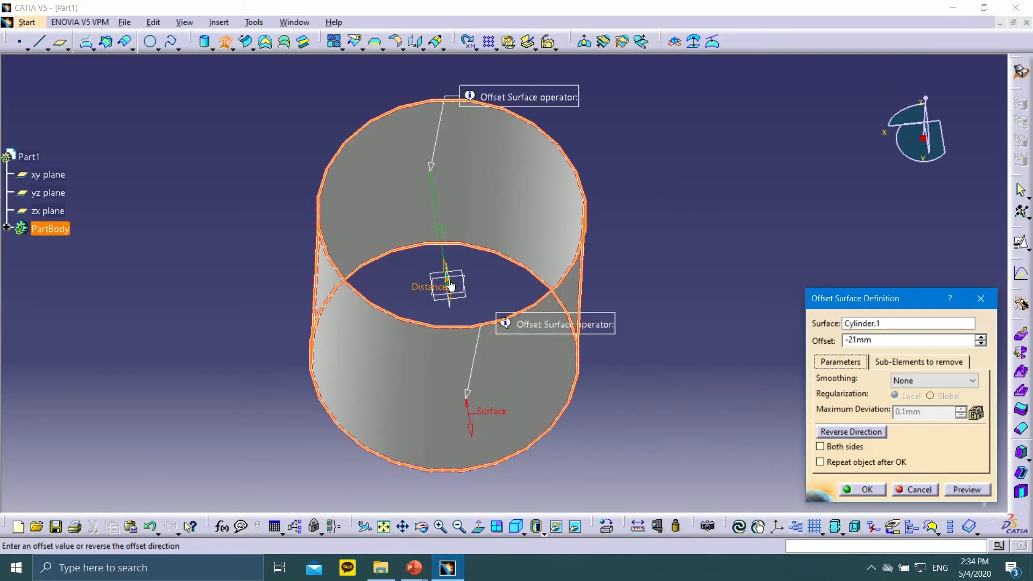
drag(451, 286, 462, 359)
click(923, 491)
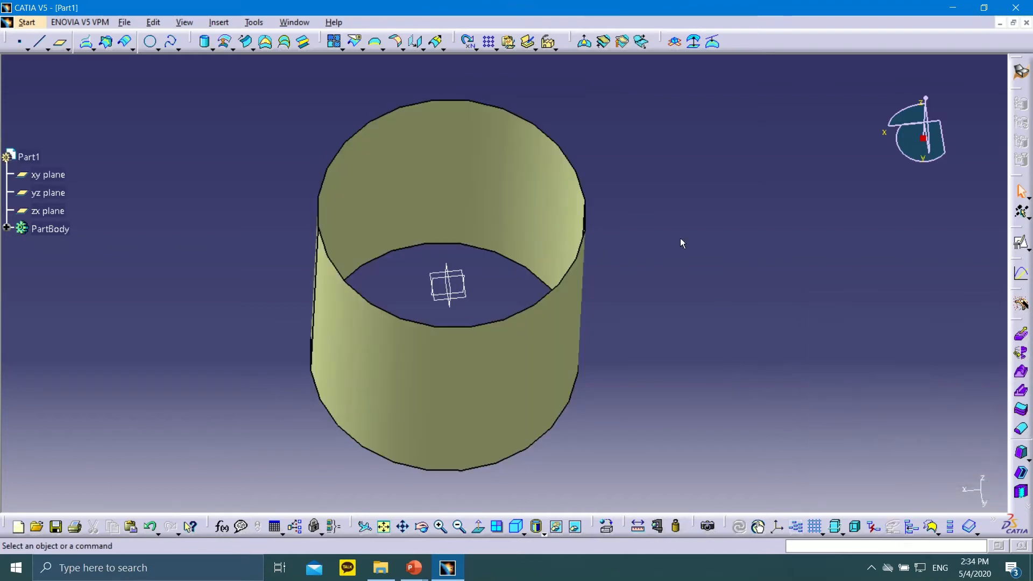
click(223, 42)
click(560, 318)
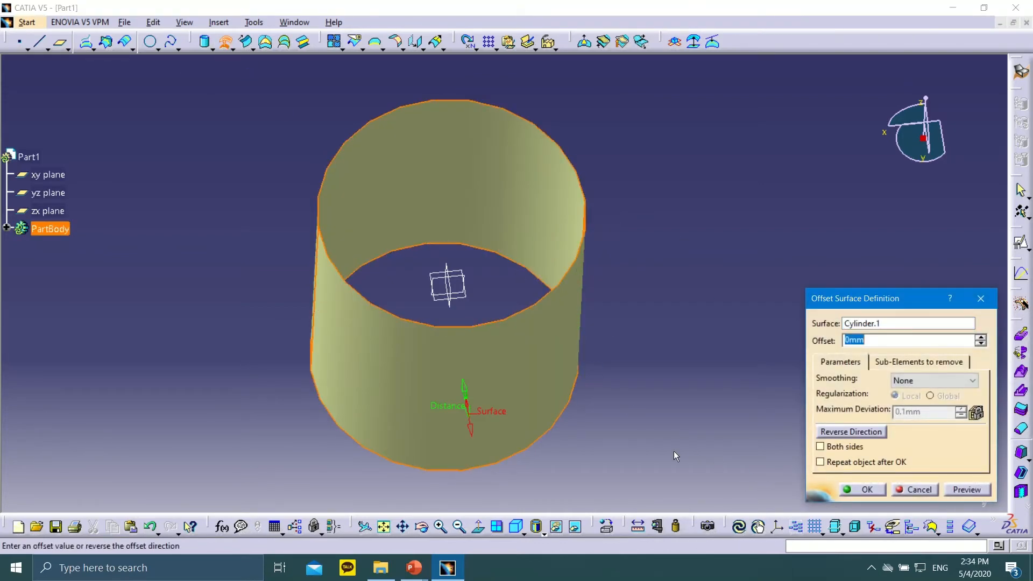
drag(465, 408, 503, 467)
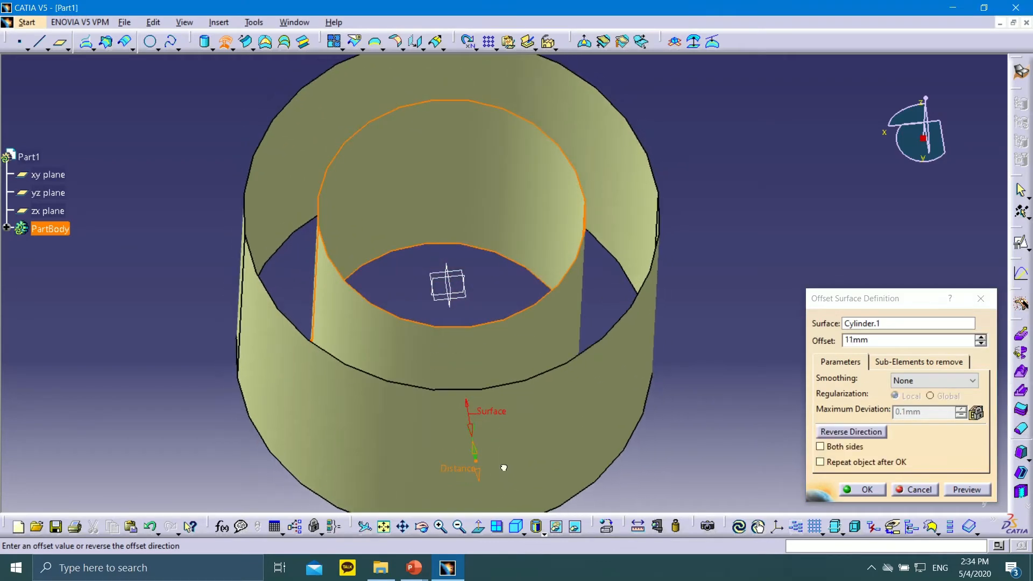
middle_drag(740, 370, 684, 317)
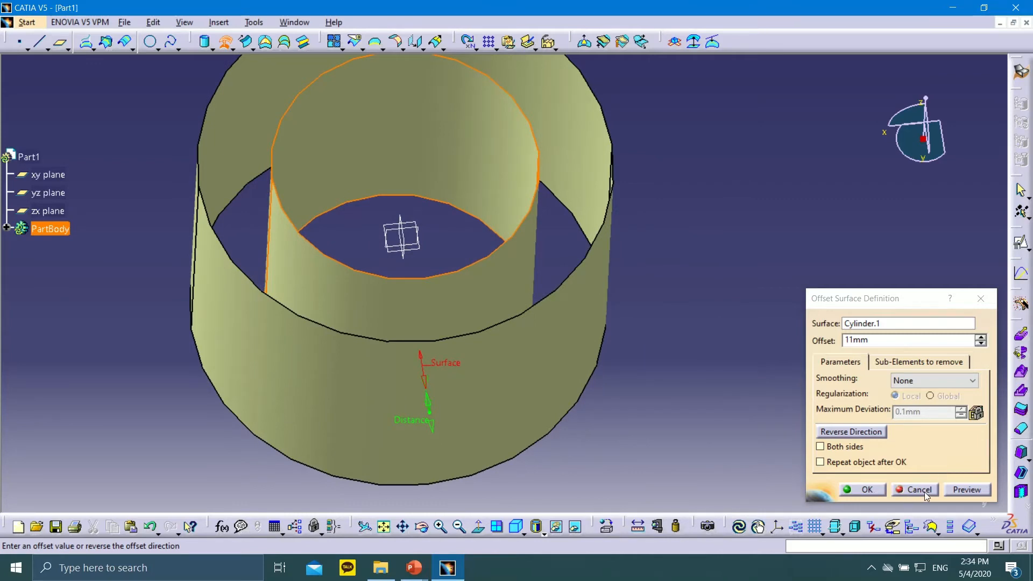
click(866, 490)
middle_drag(671, 263, 571, 439)
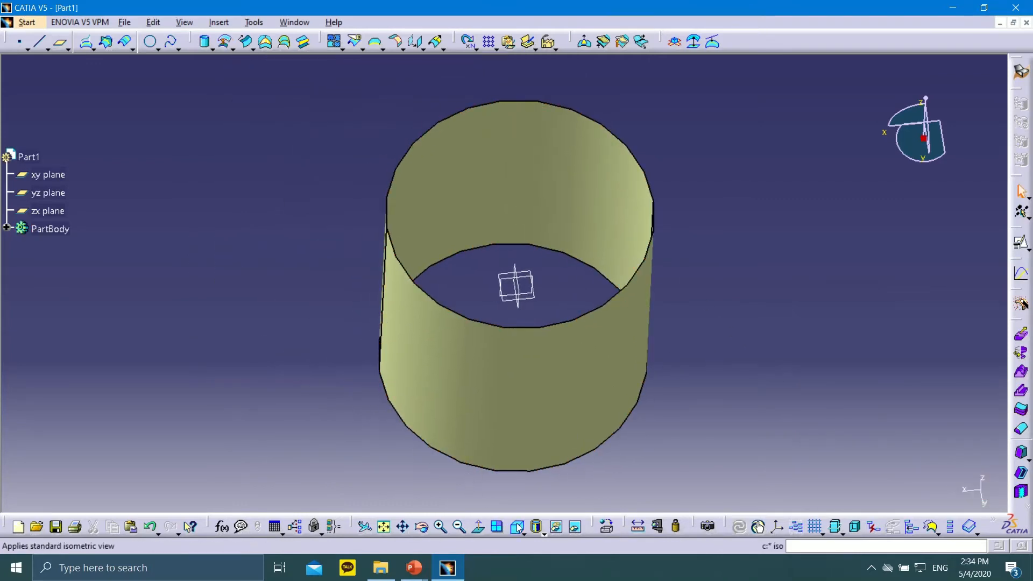
Step: Create an outward offset of the cylinder surface, setting its distance freehand to about 9 mm
click(225, 41)
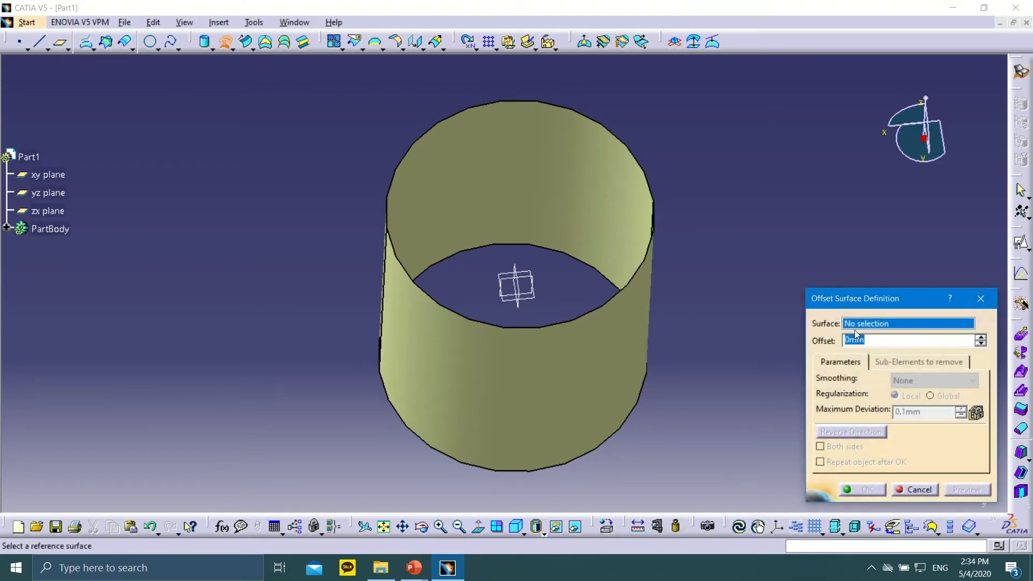
click(645, 415)
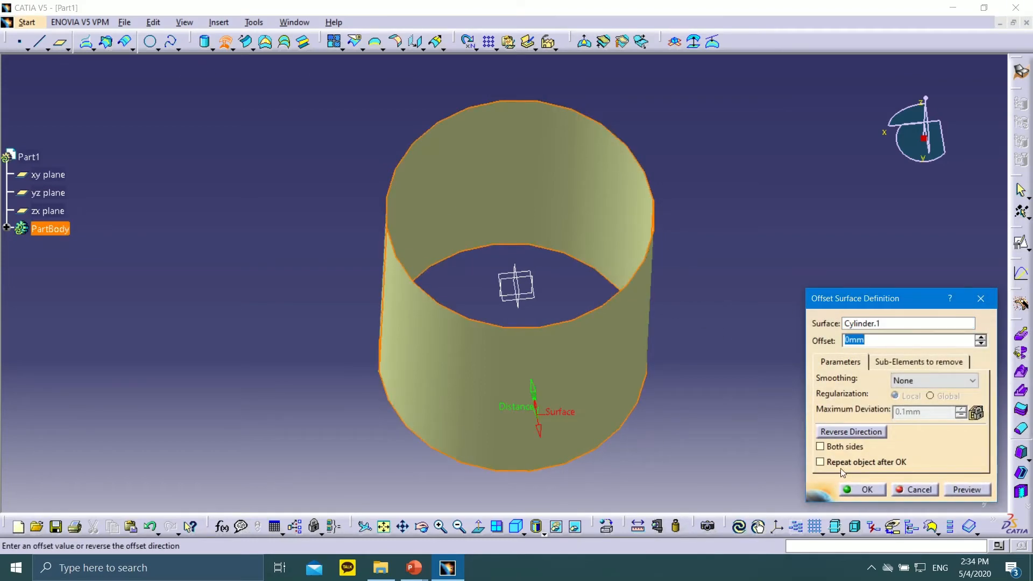
drag(530, 411, 550, 455)
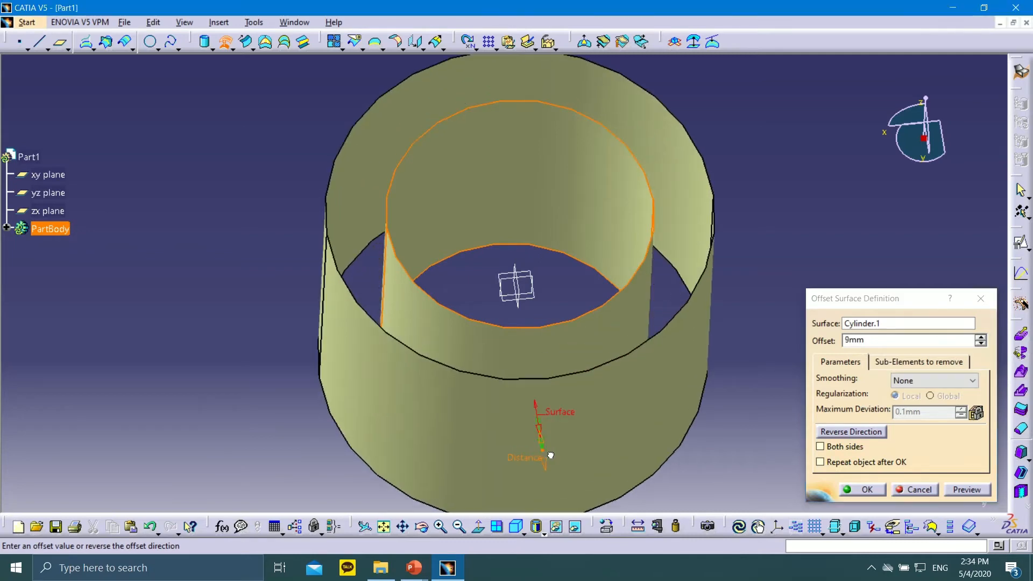
click(866, 489)
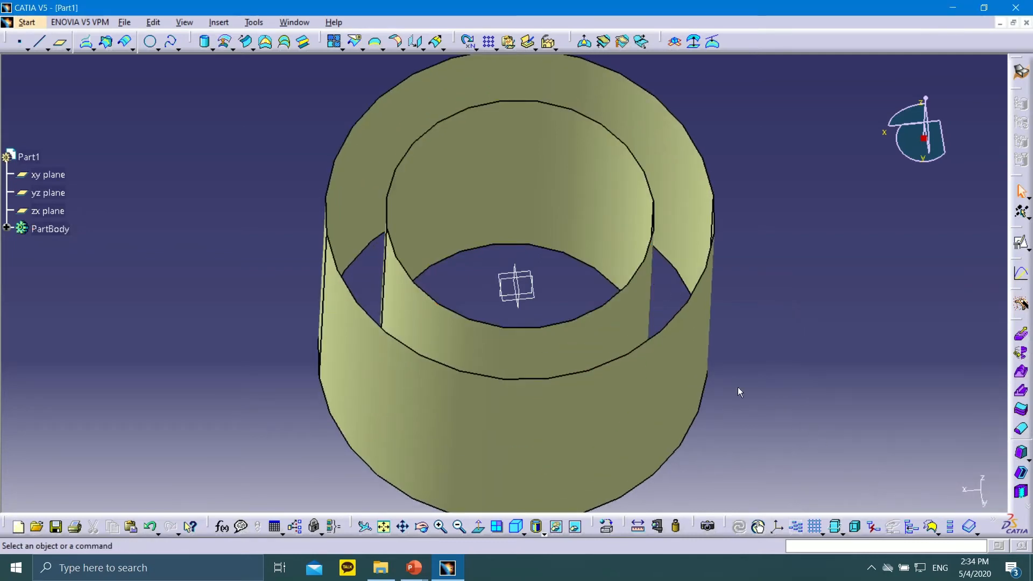
middle_drag(276, 341, 490, 350)
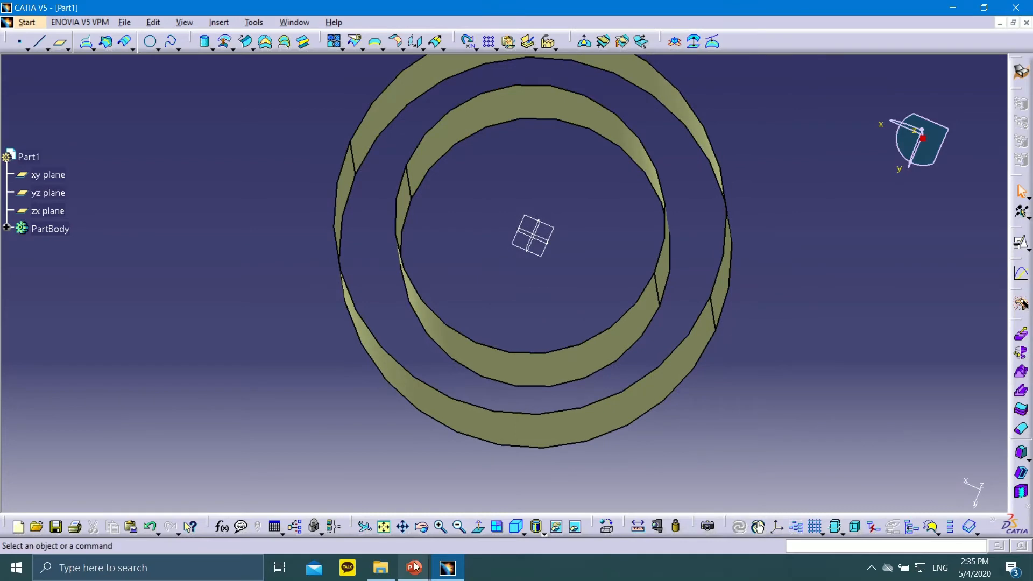
Step: Switch to the PowerPoint slide show and advance from the Offset slide to the Sweep slide
mouse_move(414, 568)
click(460, 524)
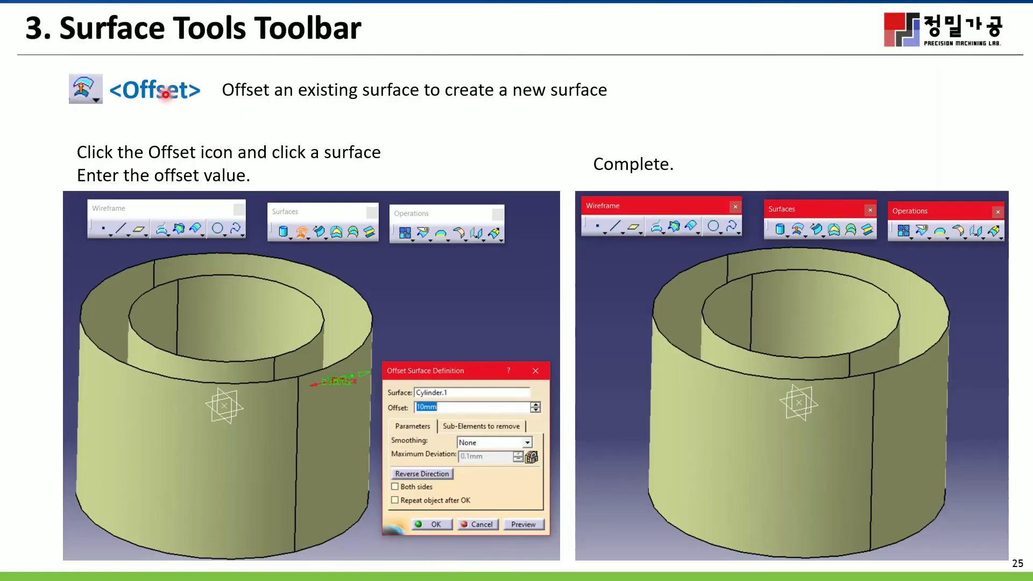
click(38, 568)
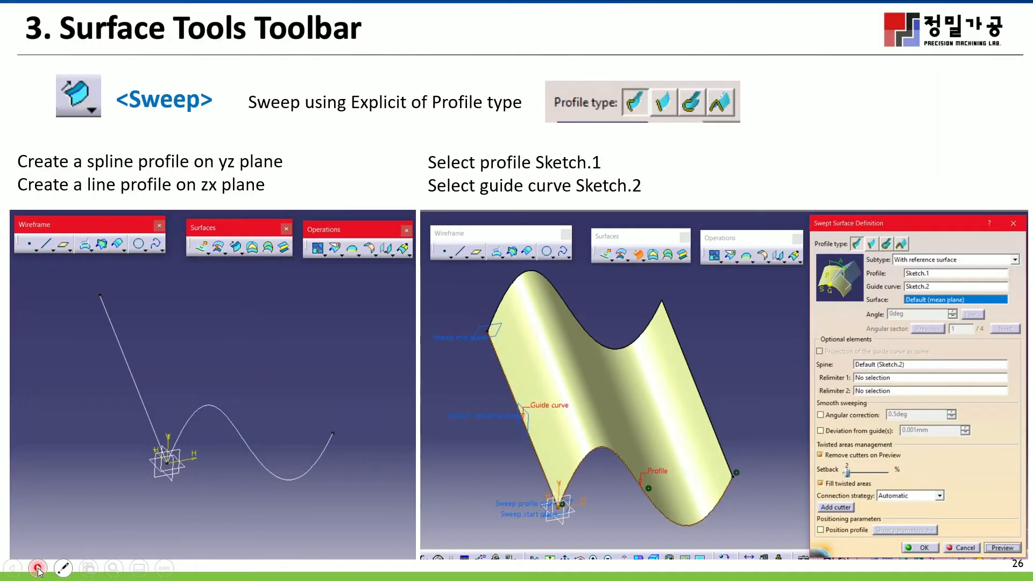
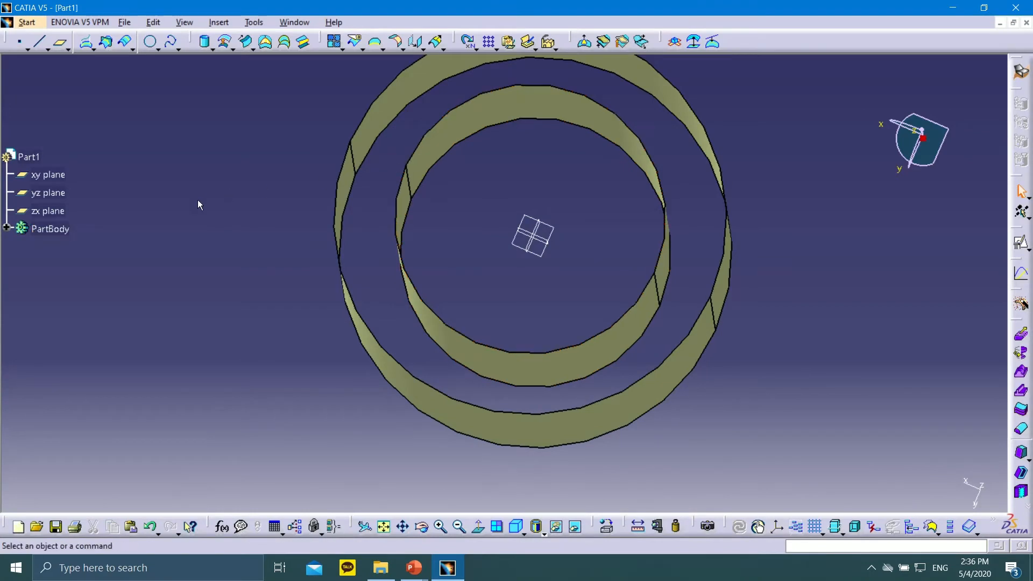
Step: Delete the cylinder and its offset surface from PartBody
click(7, 228)
click(58, 264)
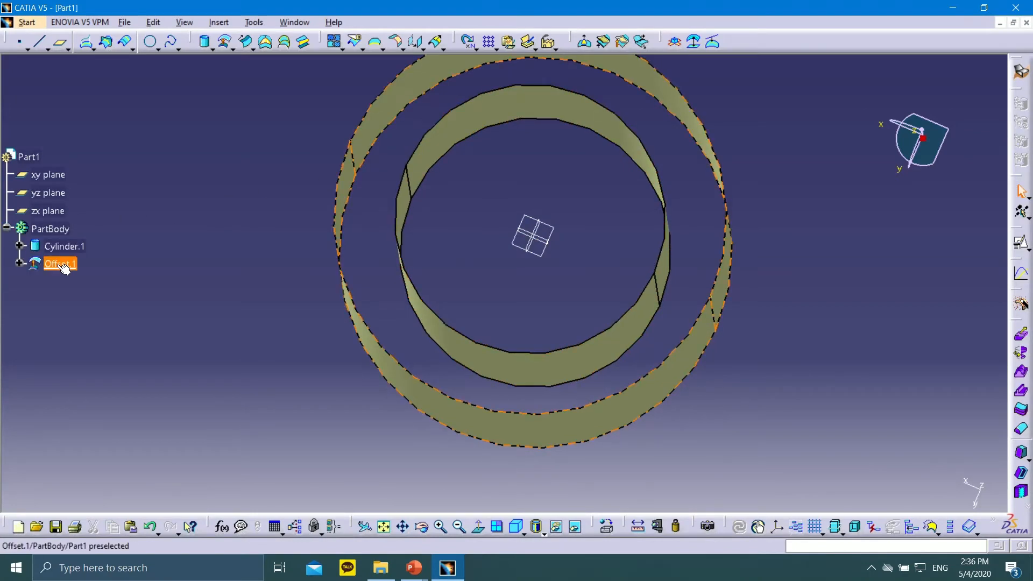
click(62, 247)
ctrl+click(68, 265)
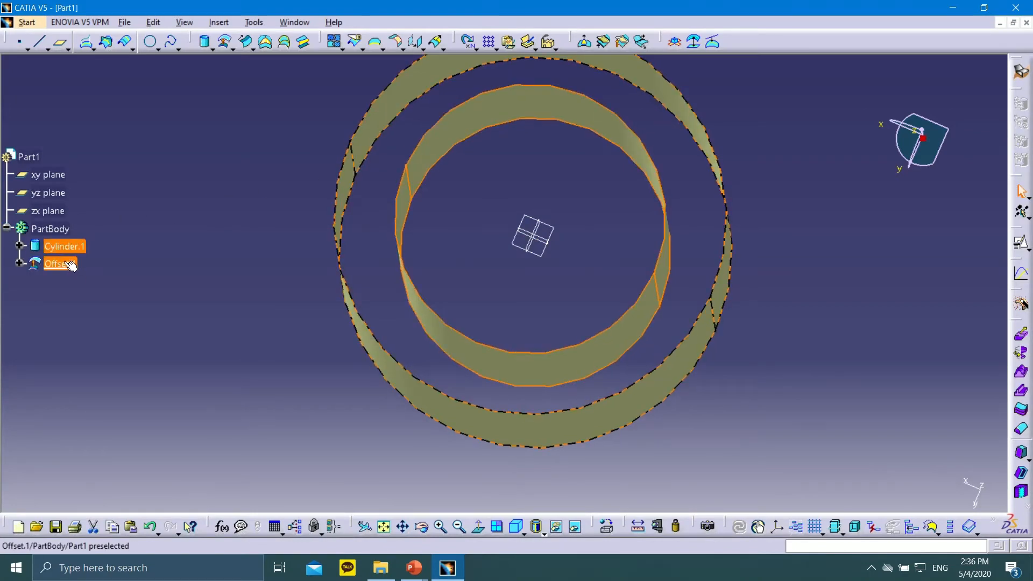
key(Delete)
click(914, 488)
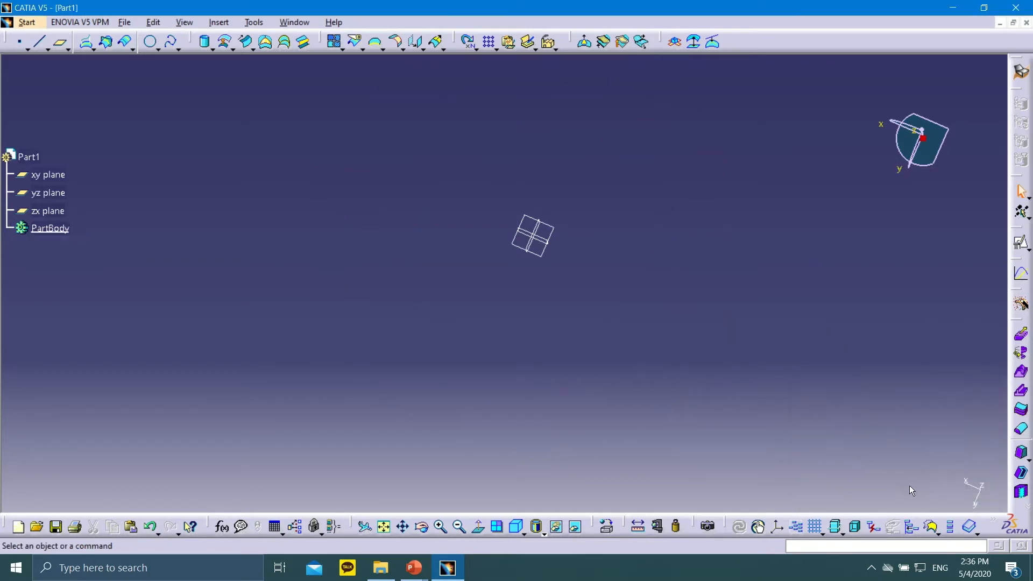
middle_drag(684, 251, 438, 224)
click(515, 531)
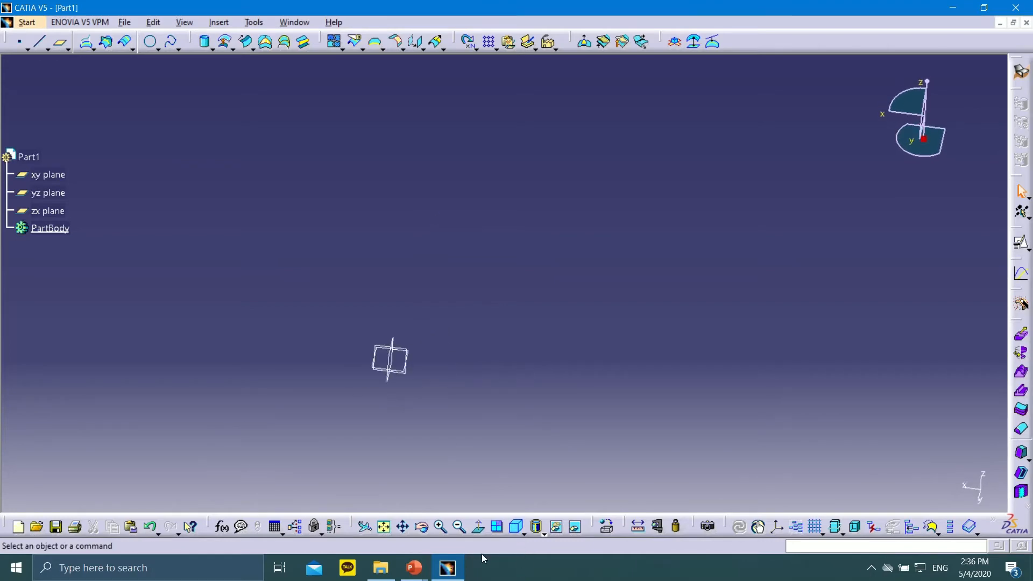
Step: Switch to the PowerPoint Sweep slide, end the slide show, and return to CATIA V5
mouse_move(414, 567)
click(447, 513)
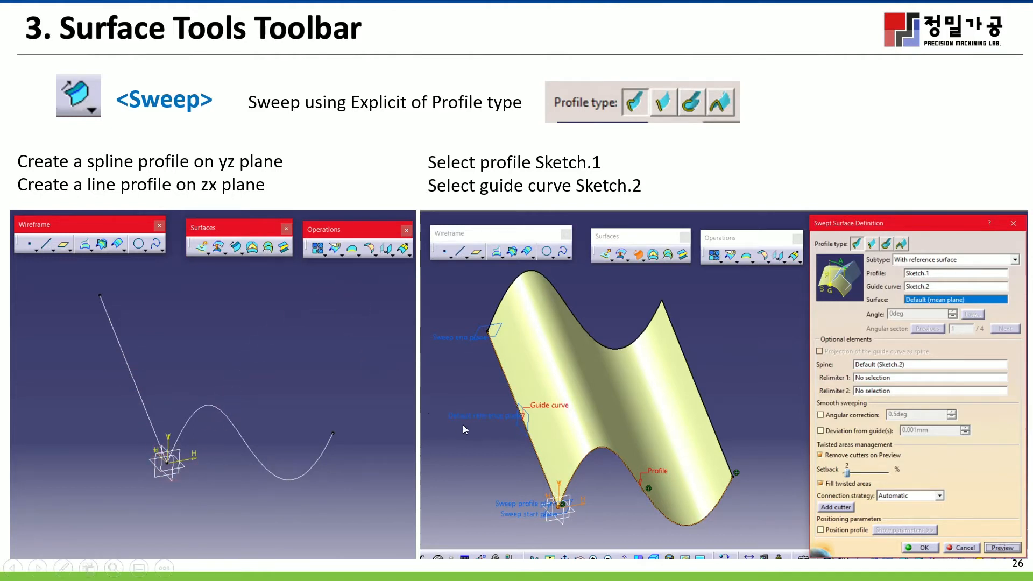
key(Escape)
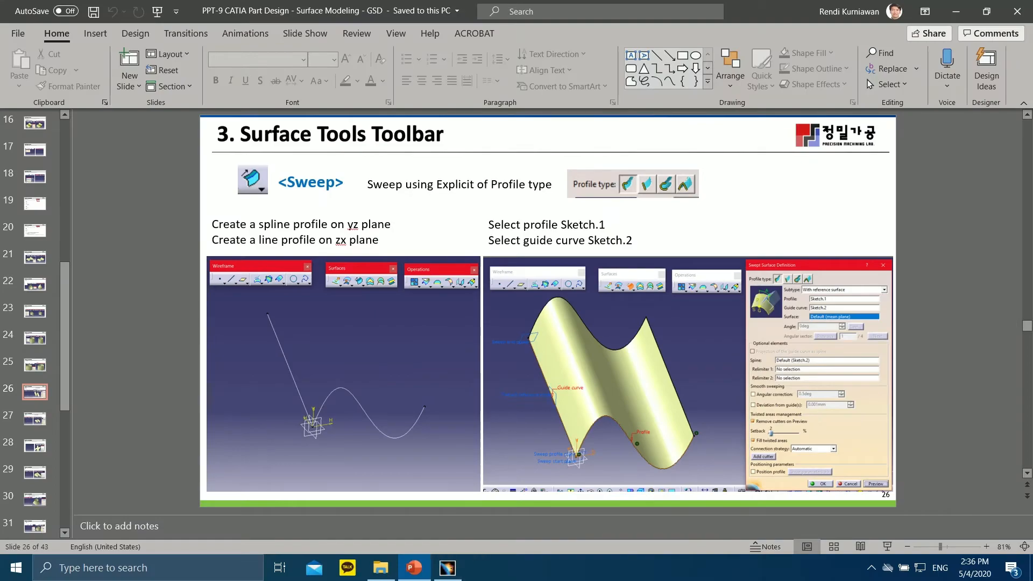
click(453, 571)
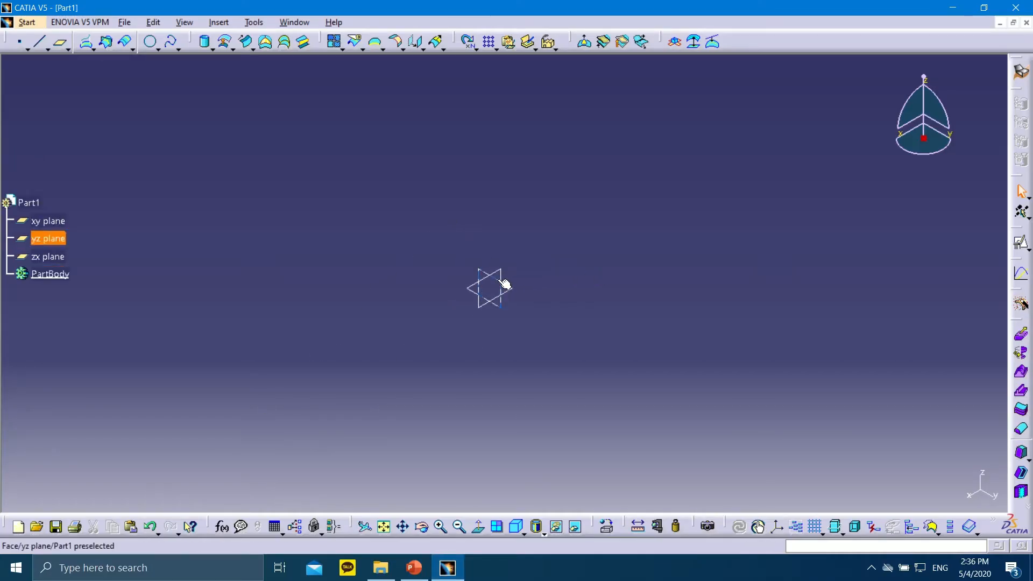
Step: Draw a freehand wave-shaped spline in a positioned sketch on the yz plane and exit the sketch
click(1021, 246)
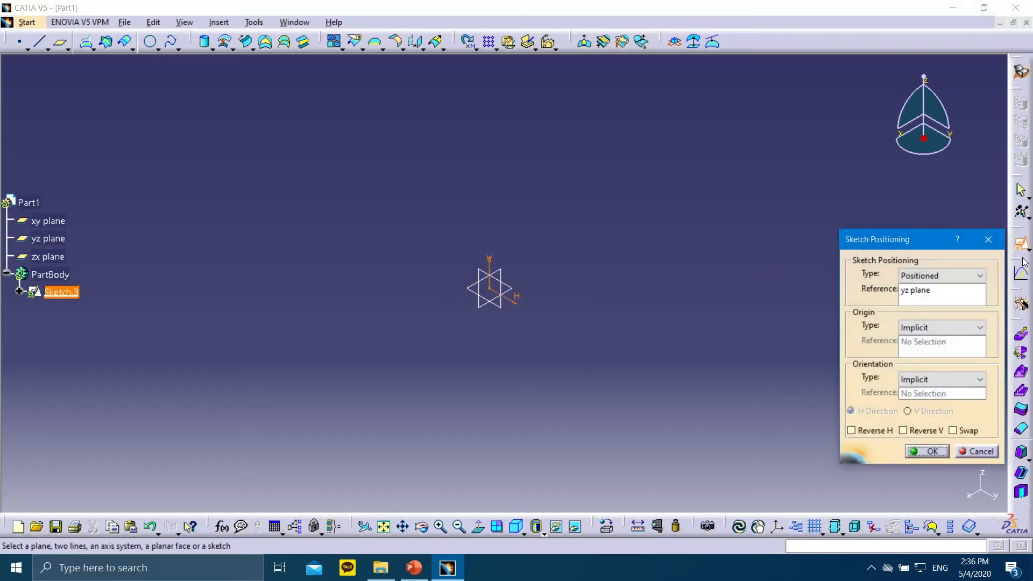
click(938, 451)
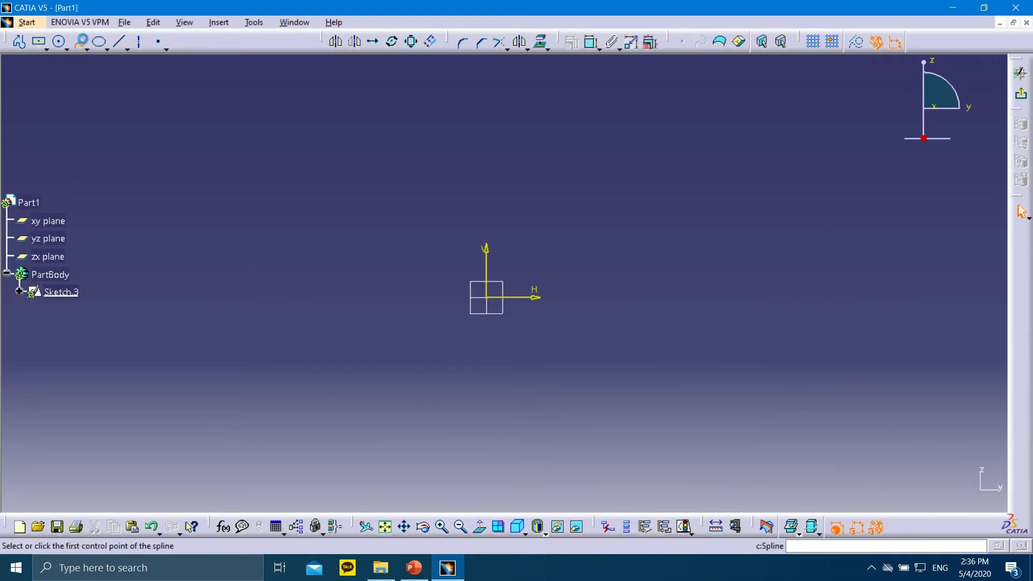
click(370, 306)
click(450, 177)
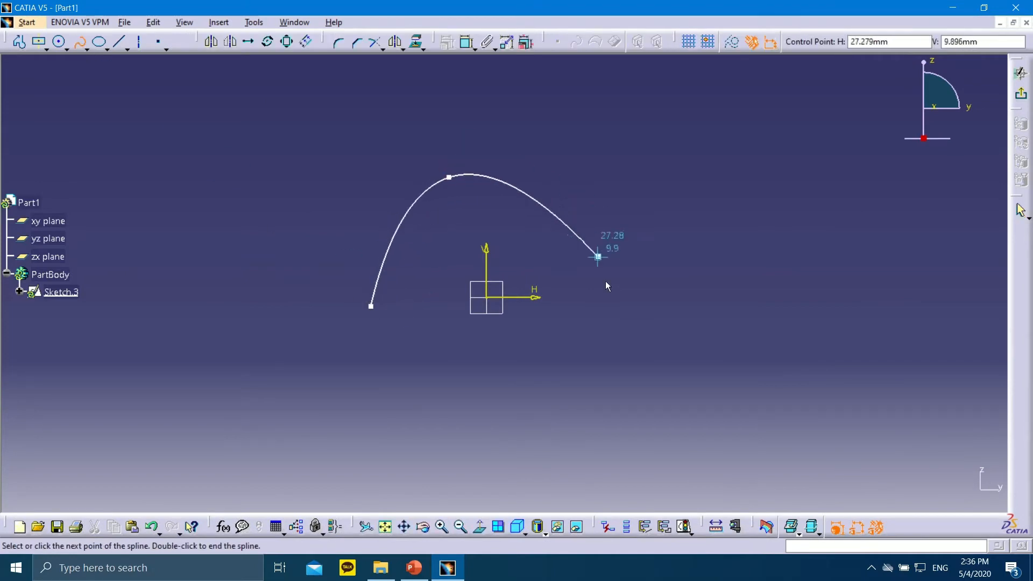
click(580, 313)
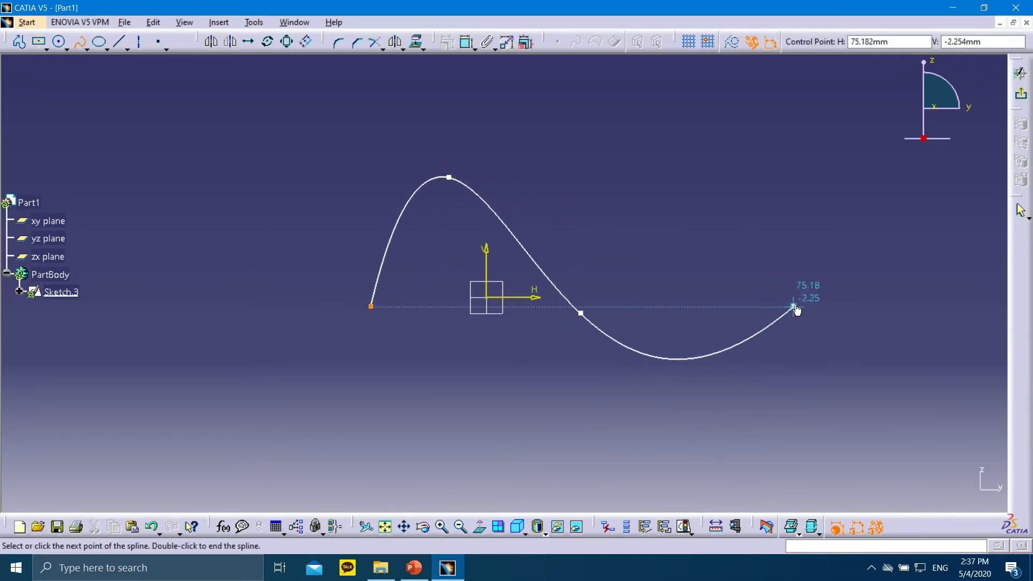
click(701, 436)
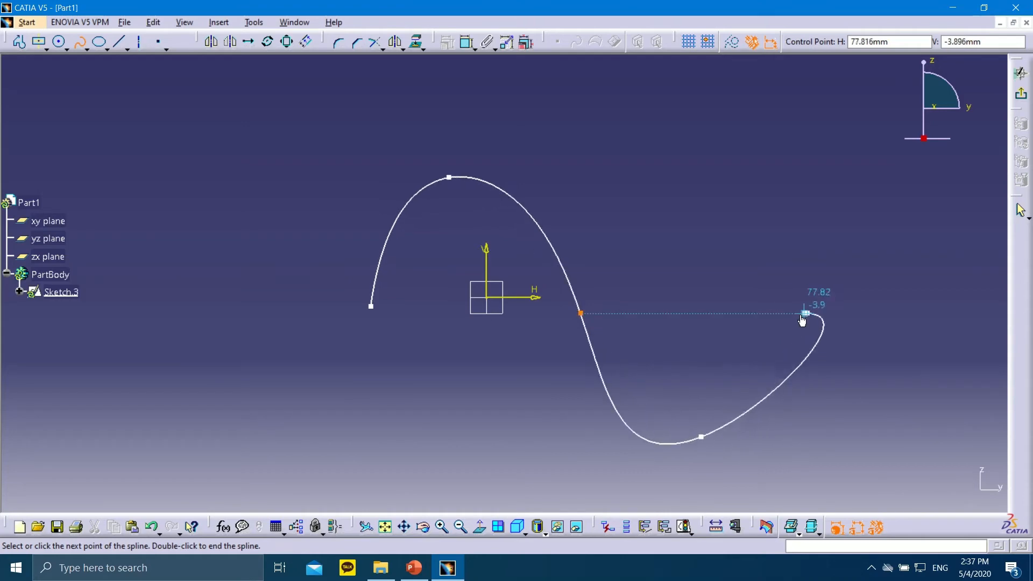
click(805, 313)
double_click(1006, 108)
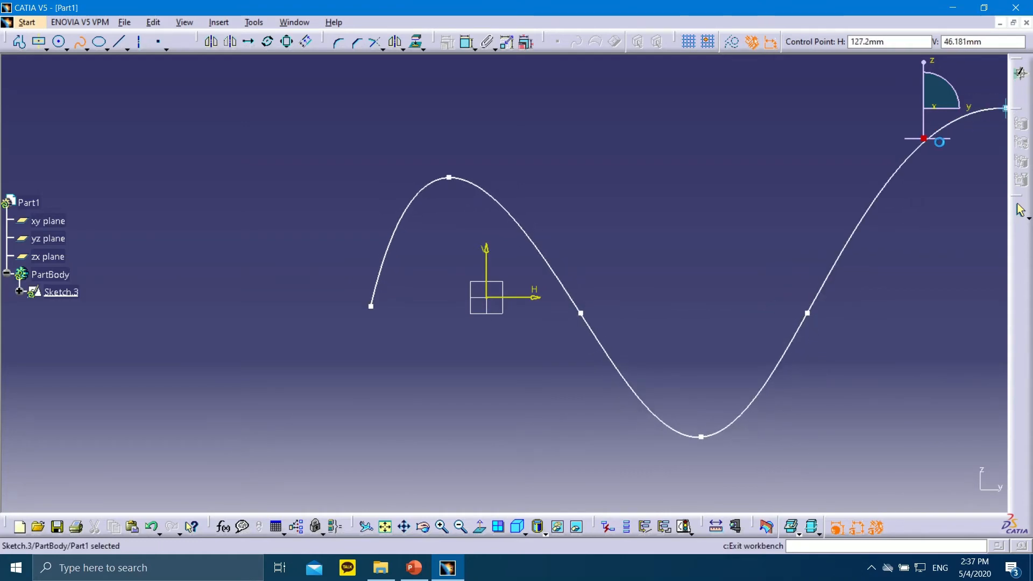
click(1020, 73)
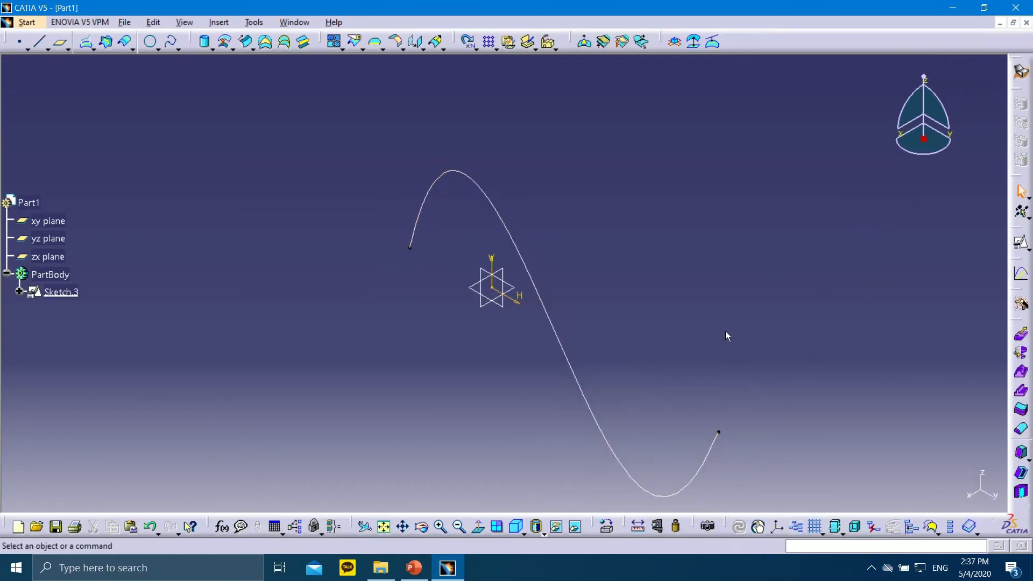
Step: Delete the spline sketch from the yz plane
click(505, 276)
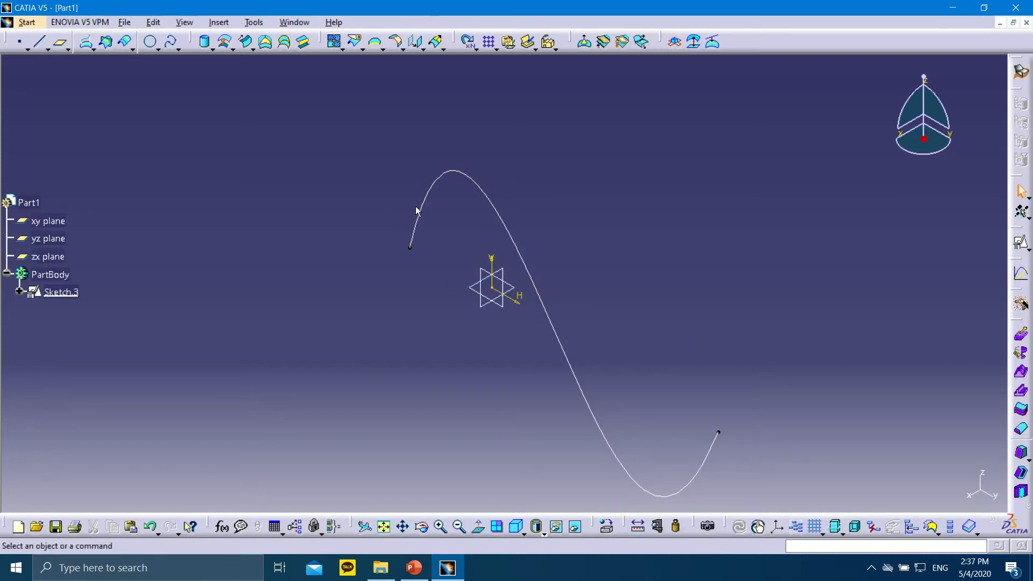
mouse_move(347, 94)
mouse_down()
mouse_move(445, 274)
mouse_move(770, 511)
mouse_up()
key(Delete)
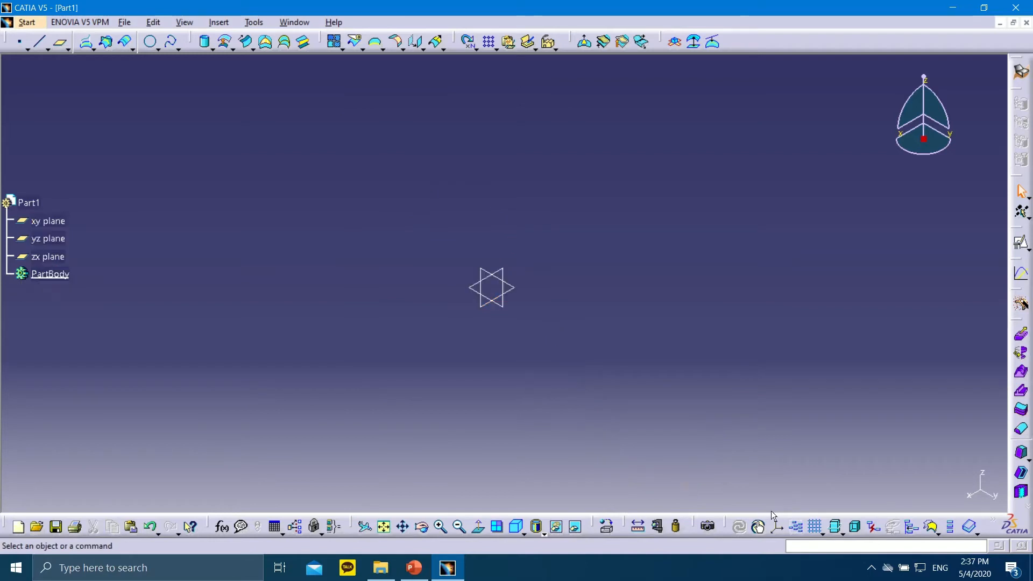
Step: Create a positioned sketch on the yz plane
click(1021, 244)
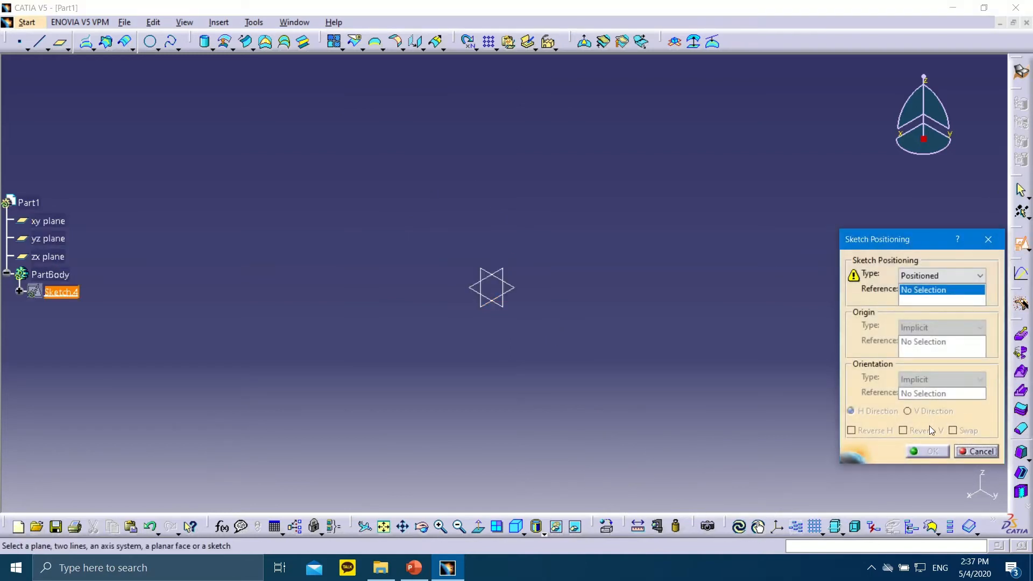
click(502, 284)
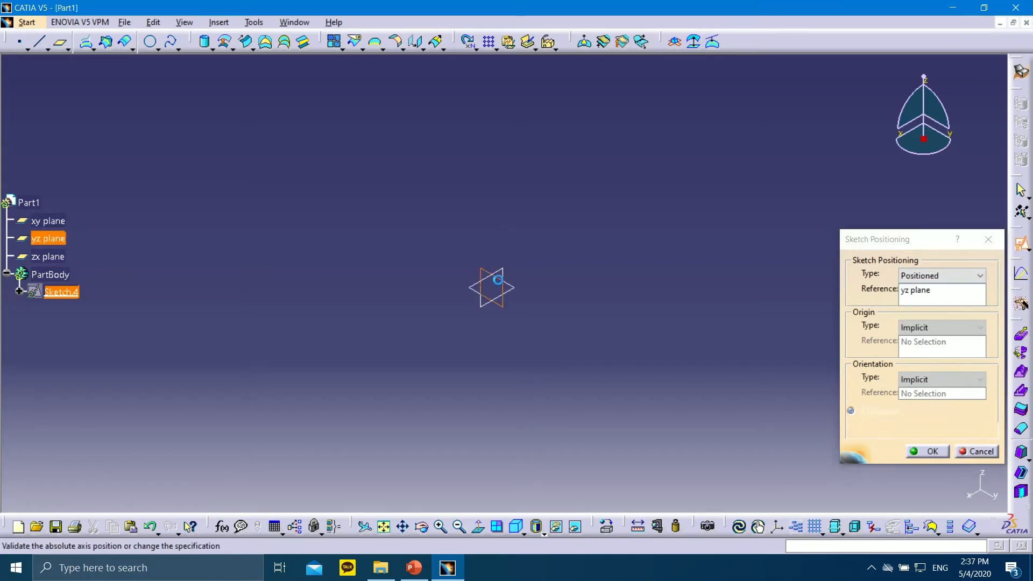
click(930, 451)
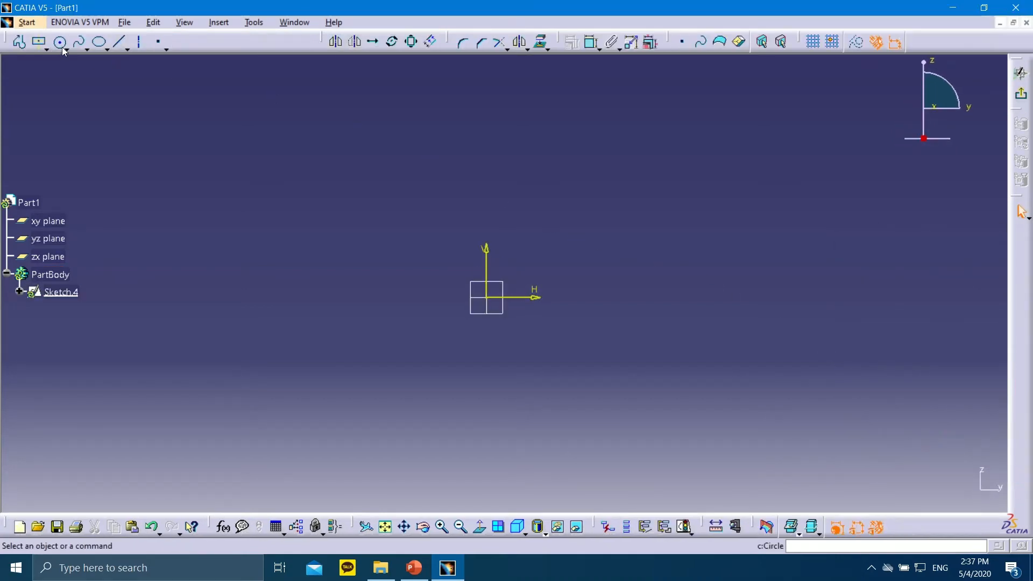
Step: Draw a five-point wave-shaped spline from the sketch origin to about H 110 mm, V -3.4 mm, and exit the sketch
click(80, 42)
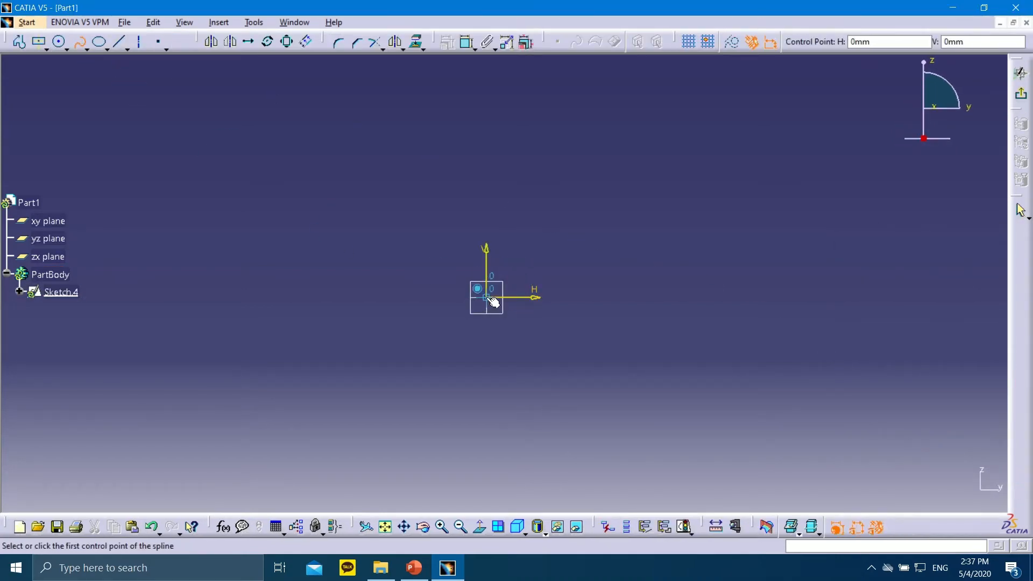
click(486, 297)
click(545, 205)
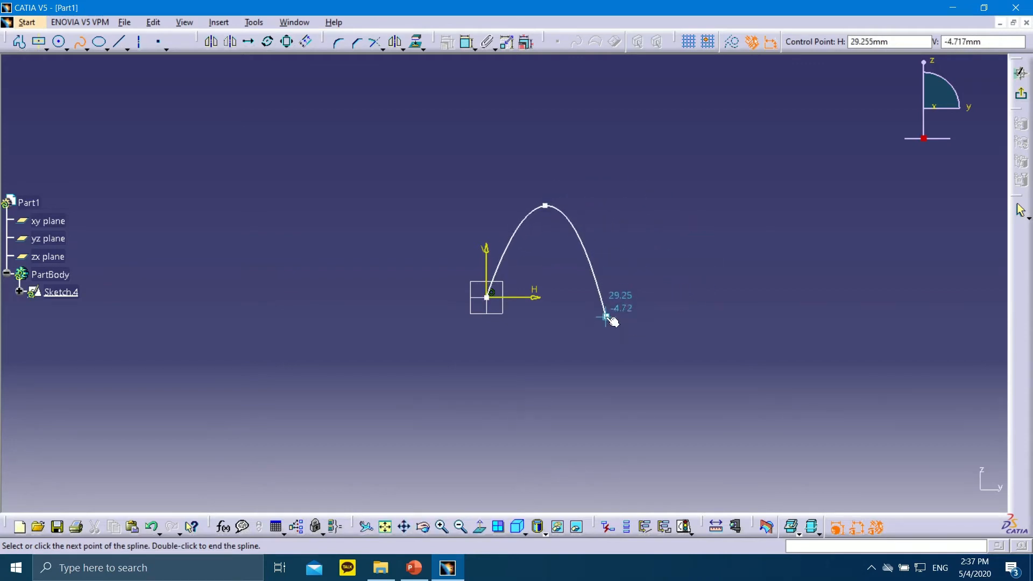
click(687, 331)
click(792, 410)
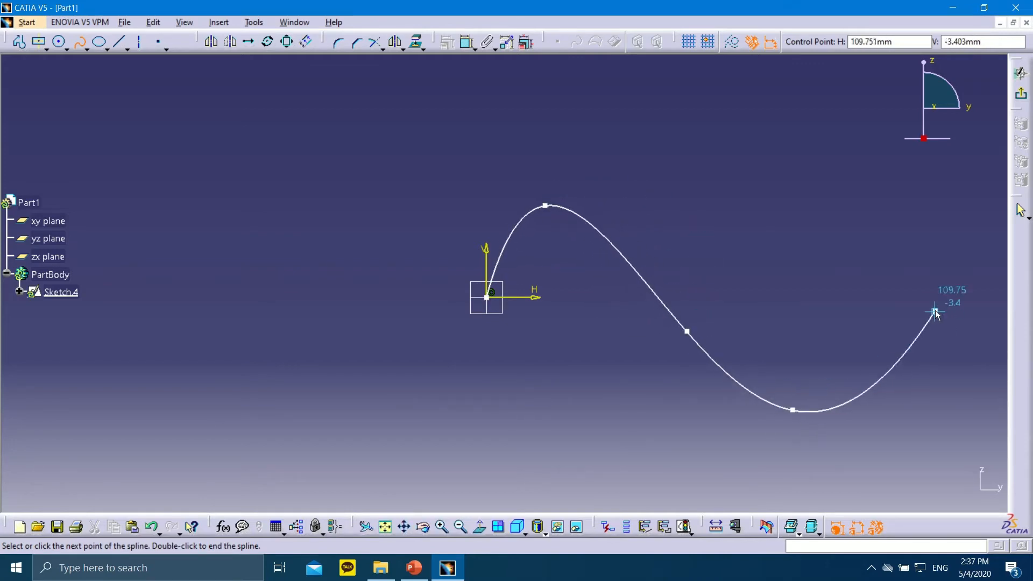
click(935, 311)
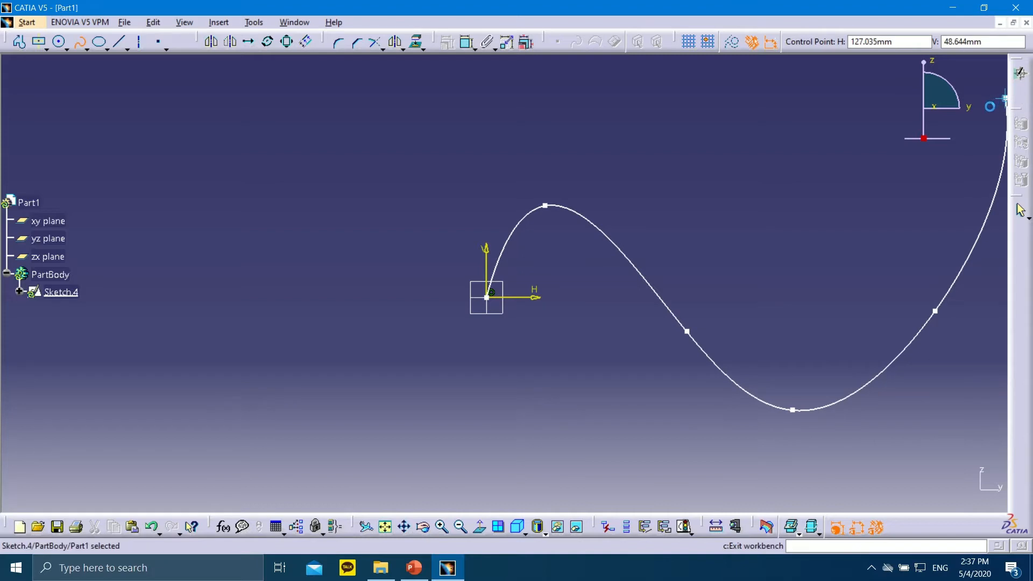
click(1020, 72)
click(744, 293)
mouse_move(833, 437)
middle_down()
mouse_move(777, 359)
mouse_move(789, 365)
middle_up()
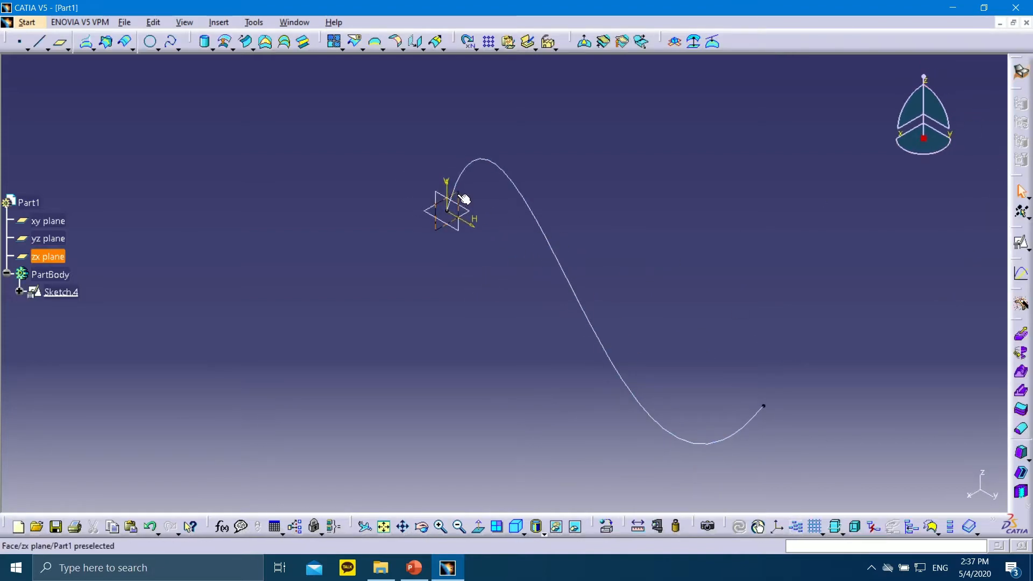
Step: Create a positioned sketch on the zx plane and start a line at the sketch origin
click(1022, 252)
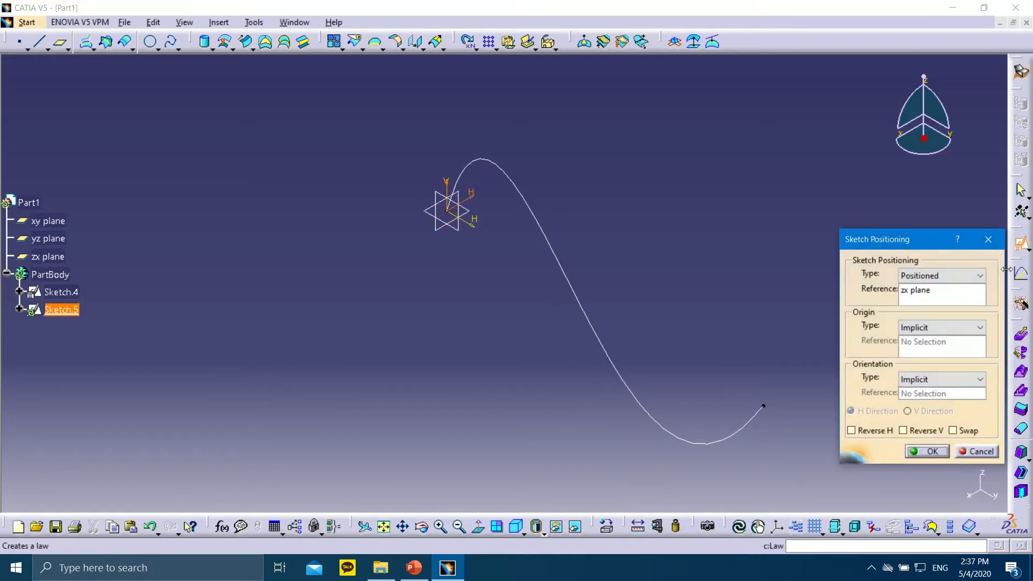
click(932, 452)
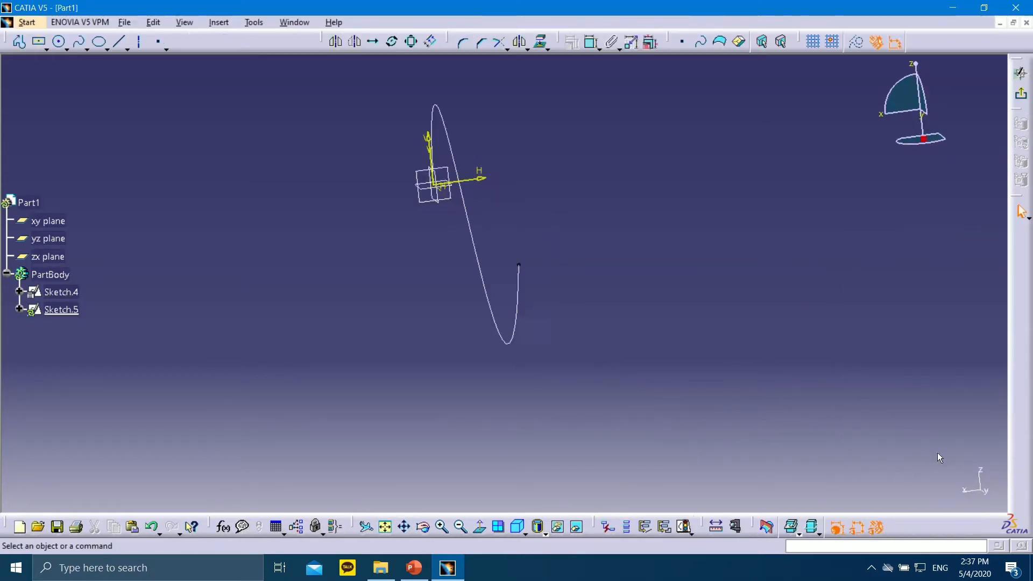
click(120, 43)
click(433, 170)
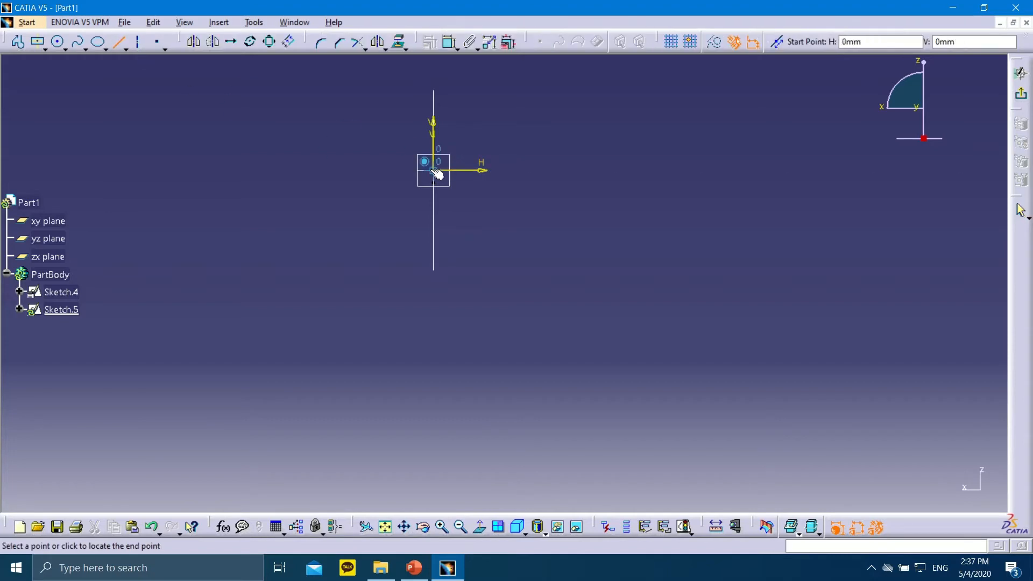
Step: Finish an inclined straight line from the origin in Sketch.5 and exit the sketch
click(757, 83)
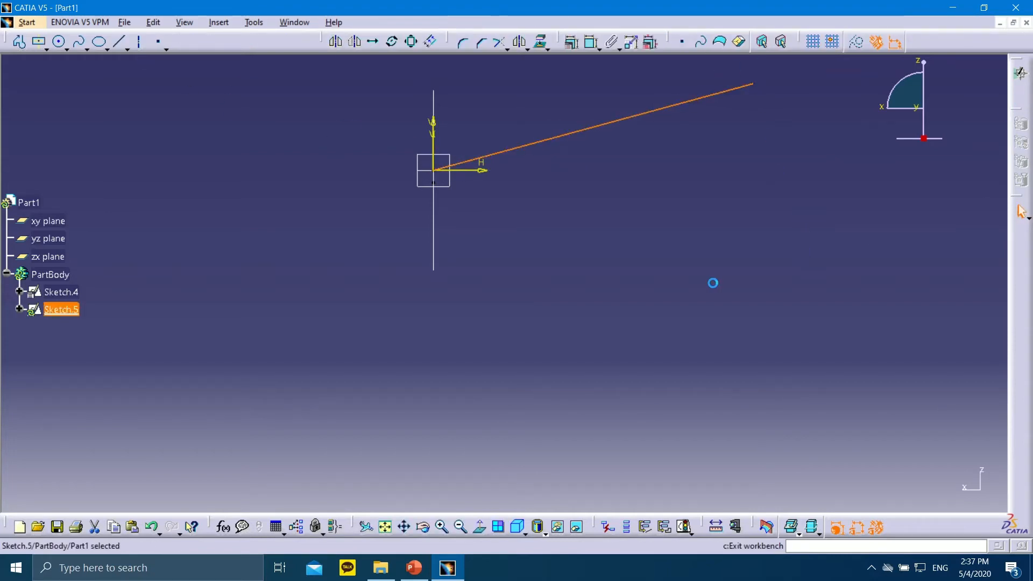
middle_drag(628, 178, 577, 290)
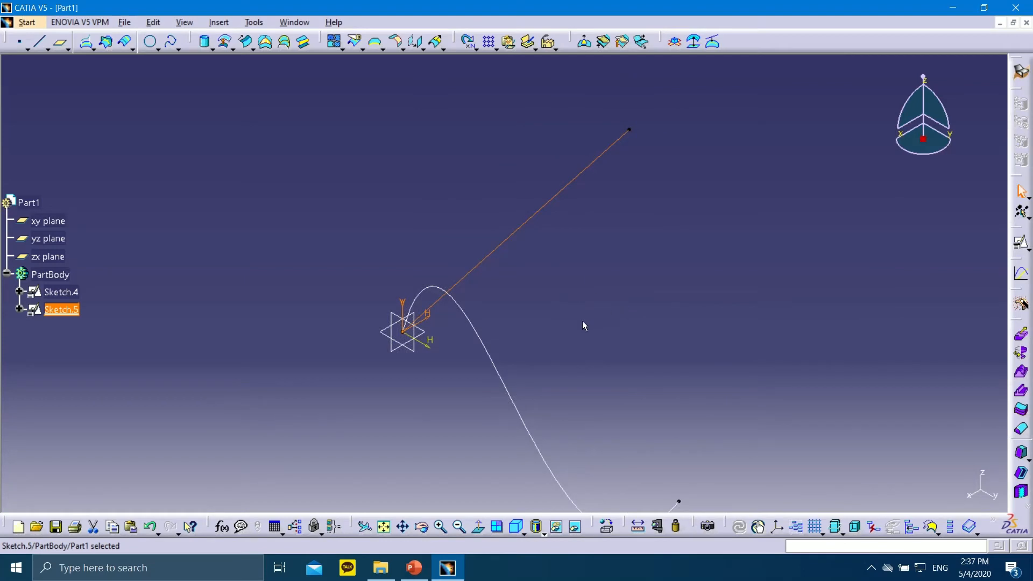
mouse_move(582, 326)
middle_down()
mouse_move(538, 245)
mouse_move(780, 285)
mouse_move(497, 147)
mouse_move(470, 438)
mouse_move(729, 259)
mouse_move(517, 339)
mouse_move(503, 371)
middle_up()
click(484, 472)
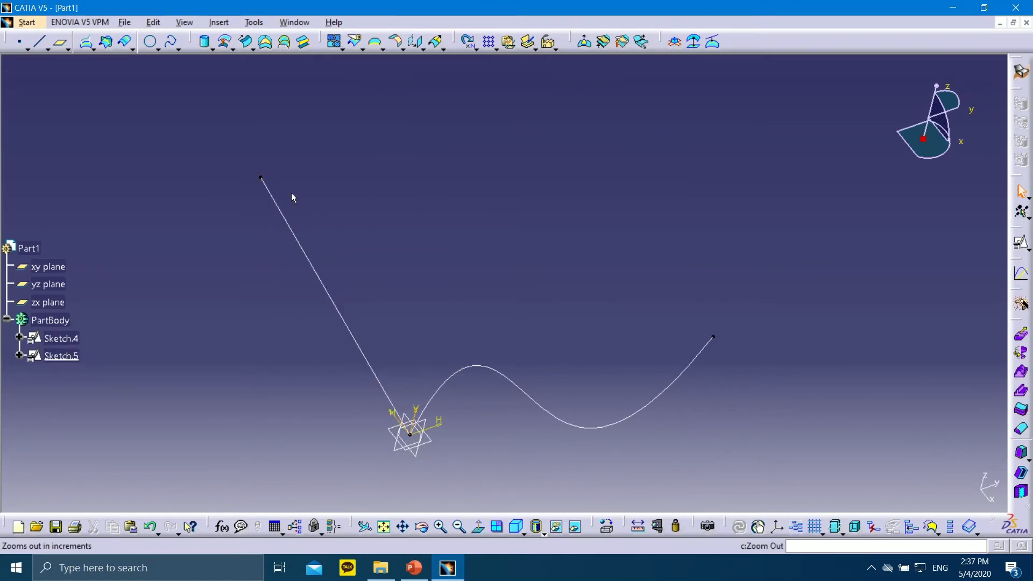
Step: Preview a swept surface with the wavy Sketch.4 as profile and the straight line as guide curve, and cancel it
click(247, 44)
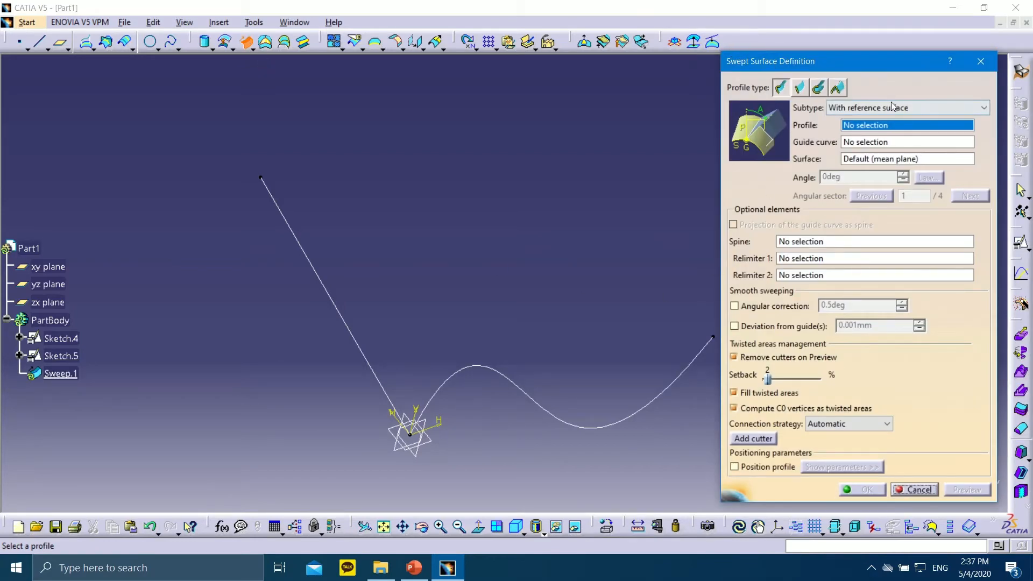
click(698, 357)
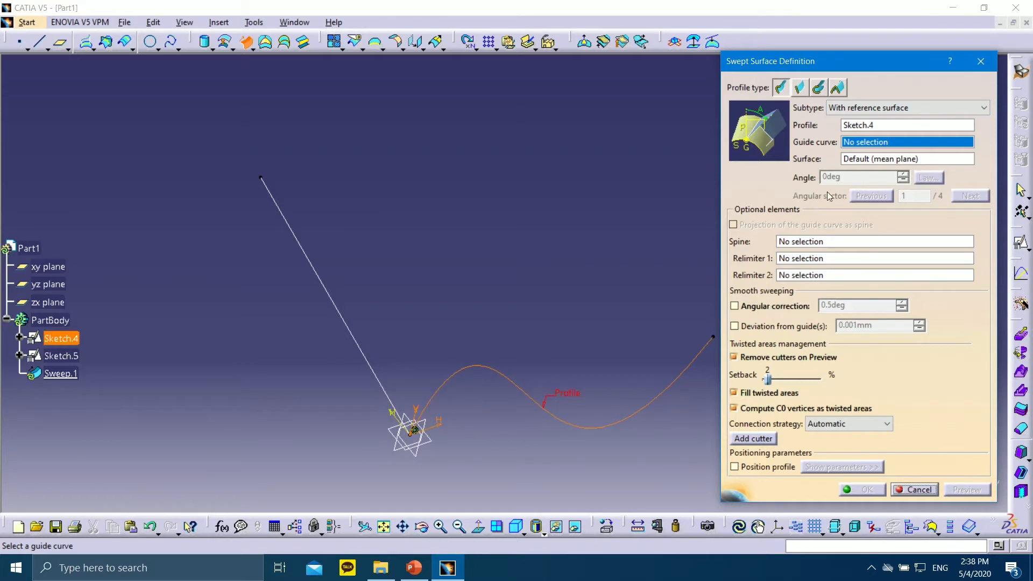
click(322, 288)
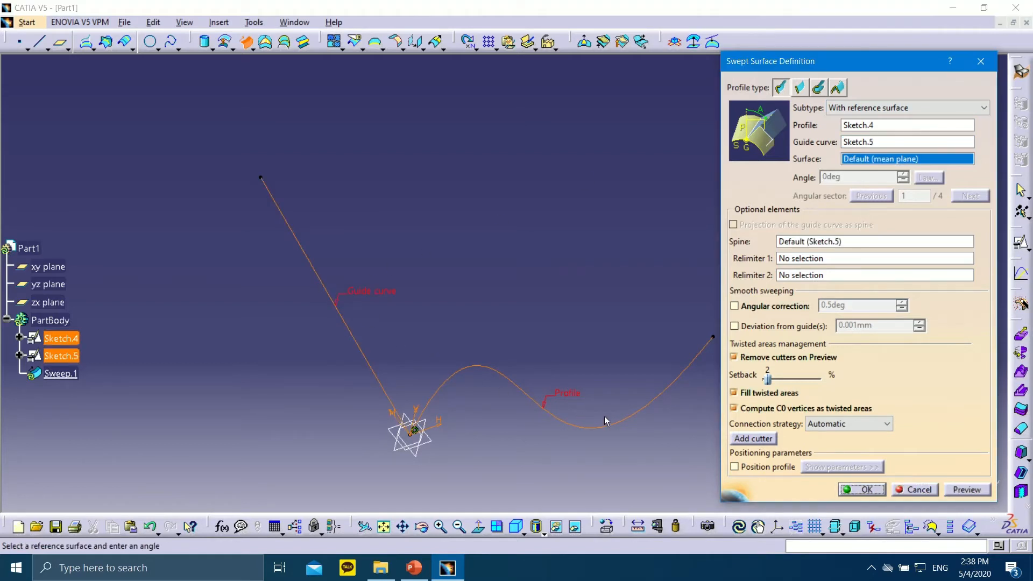
click(963, 490)
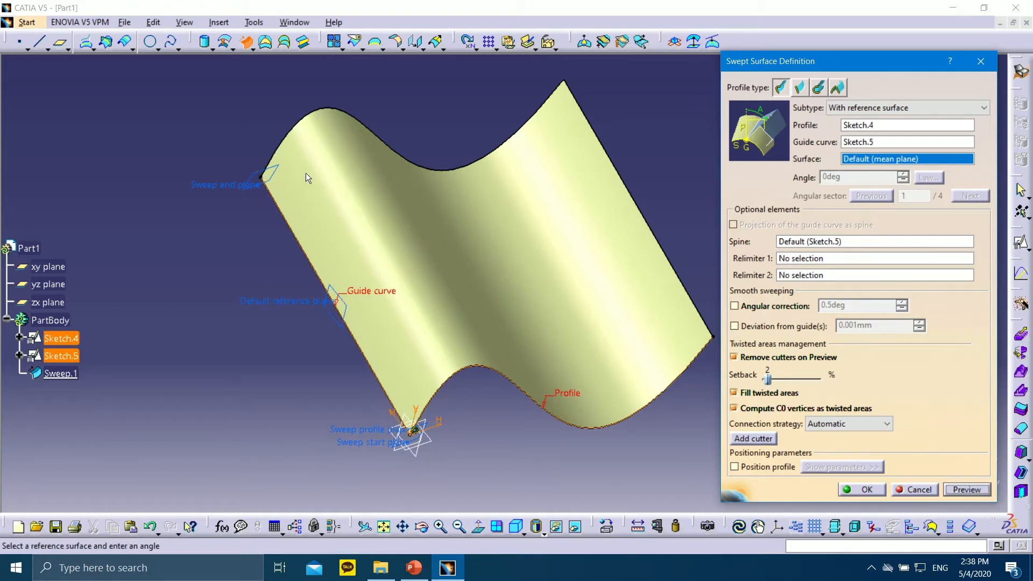
click(895, 491)
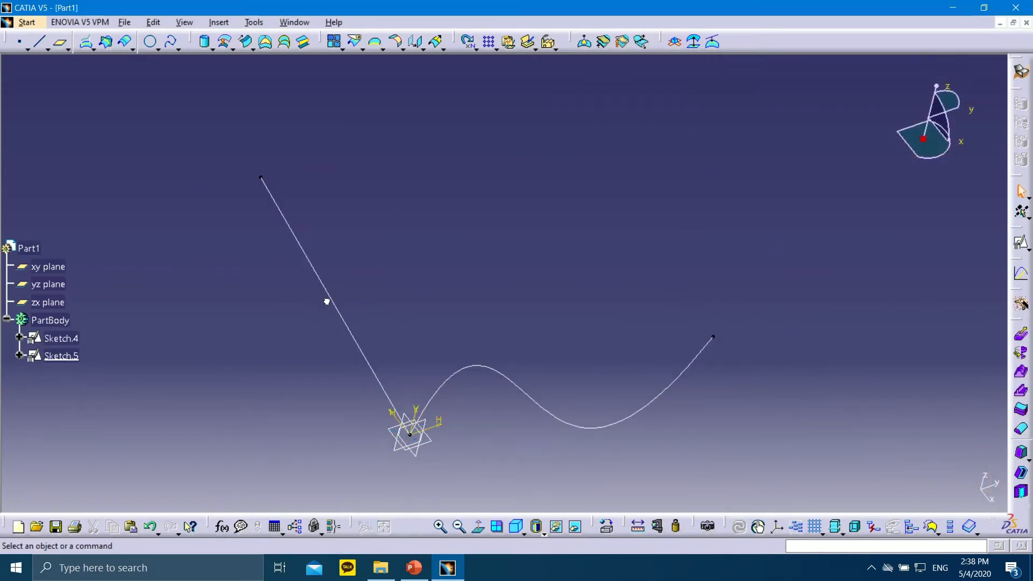
Step: Reopen Sketch.5 and delete its straight line
double_click(332, 299)
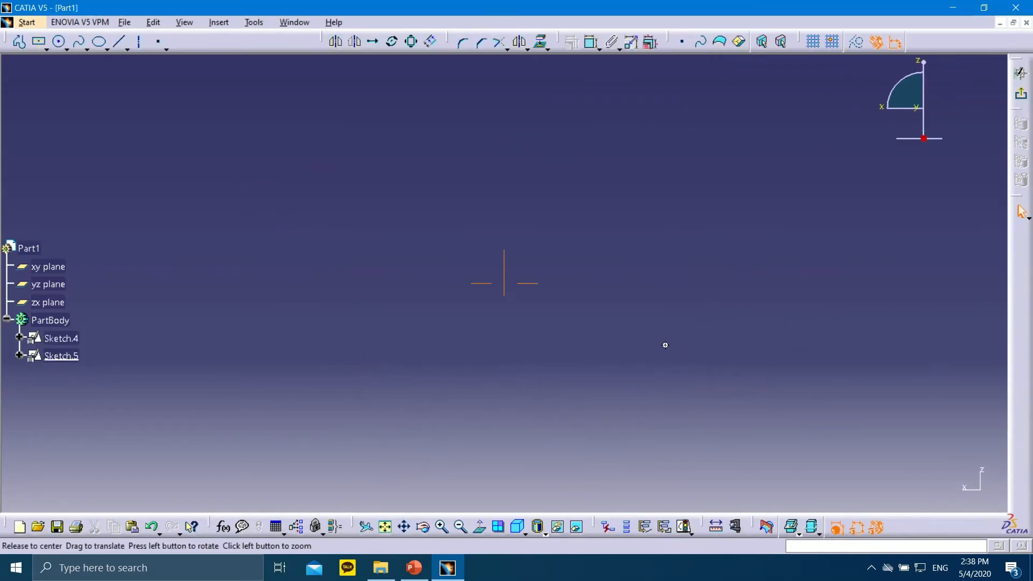
middle_drag(664, 346, 531, 131)
mouse_move(576, 362)
middle_down()
mouse_move(441, 127)
mouse_move(306, 183)
middle_up()
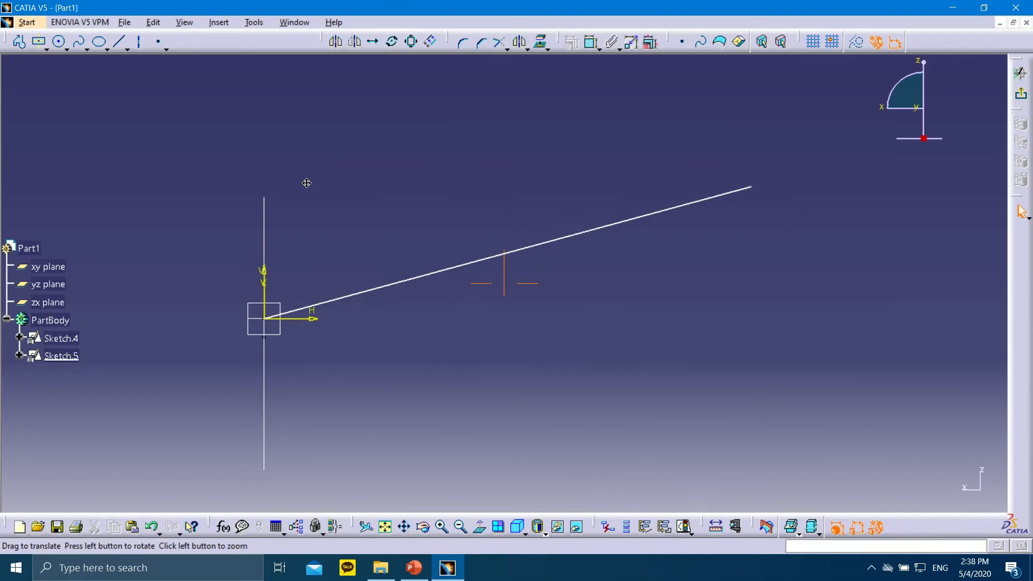
click(473, 263)
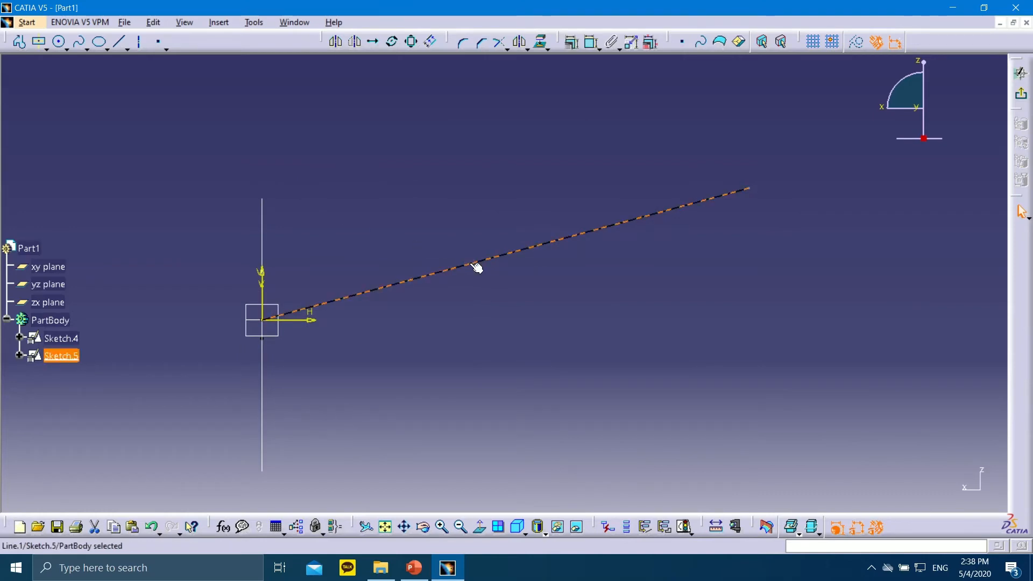
key(Delete)
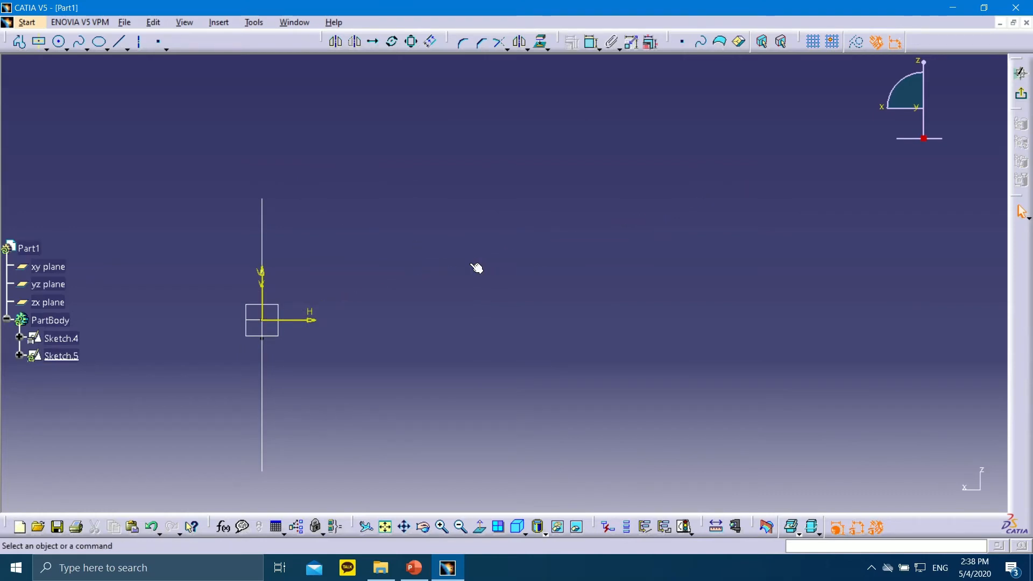
Step: Draw a five-point spline in Sketch.5 from the origin over a crest about 31 mm high to about H 108, V 1.5 mm, and exit the sketch
click(87, 49)
click(99, 65)
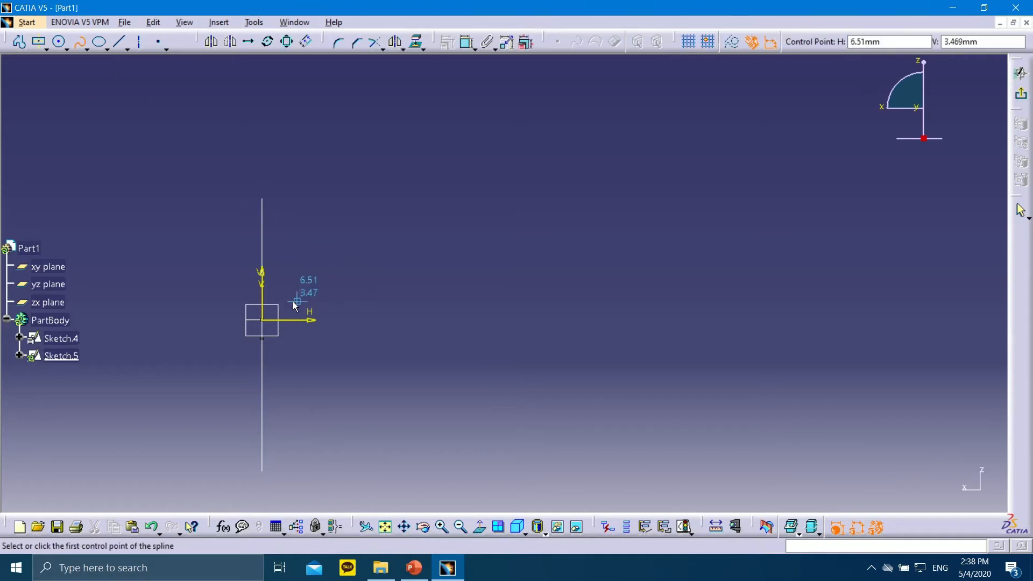
click(263, 320)
click(378, 312)
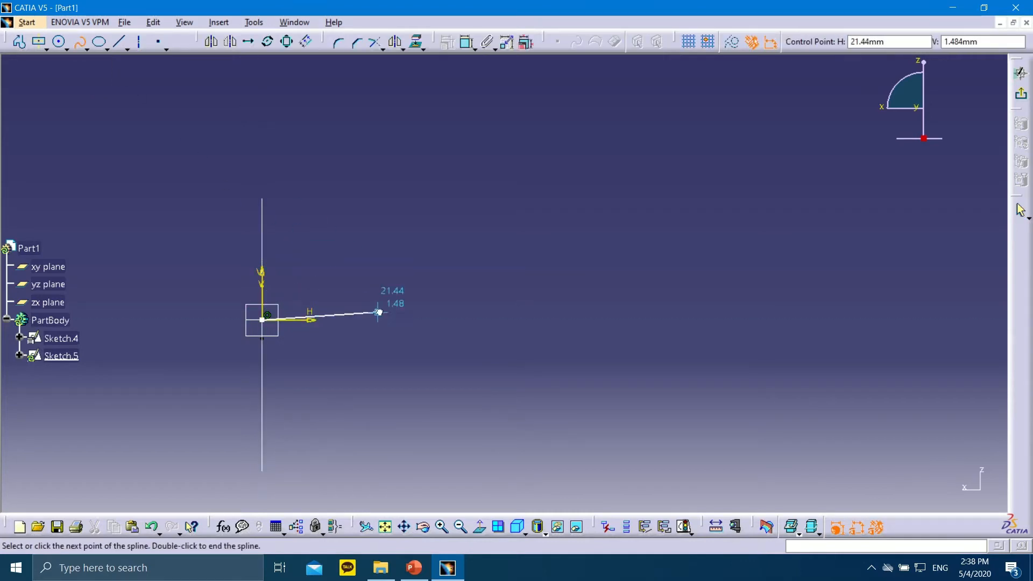
click(563, 150)
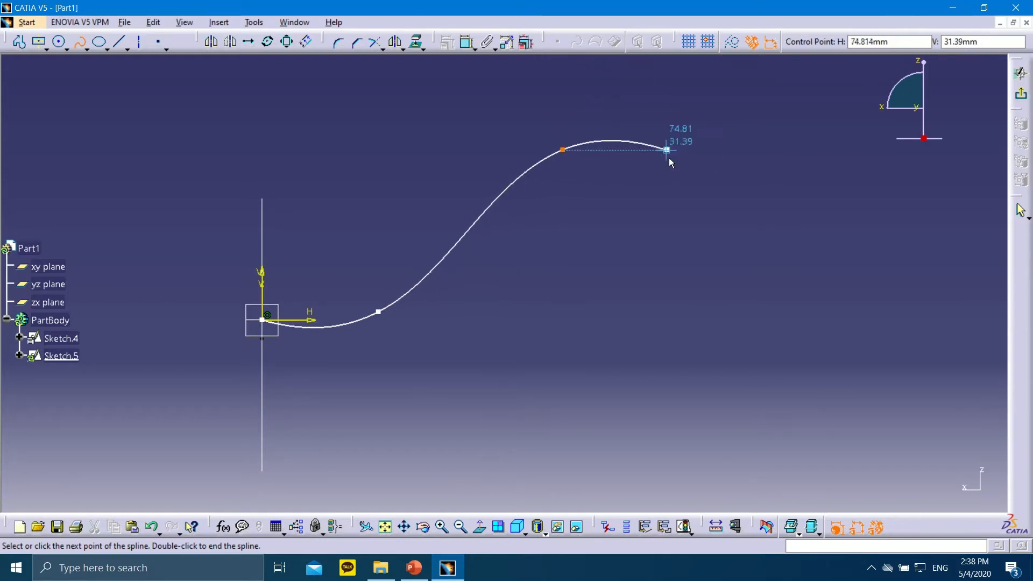
click(704, 294)
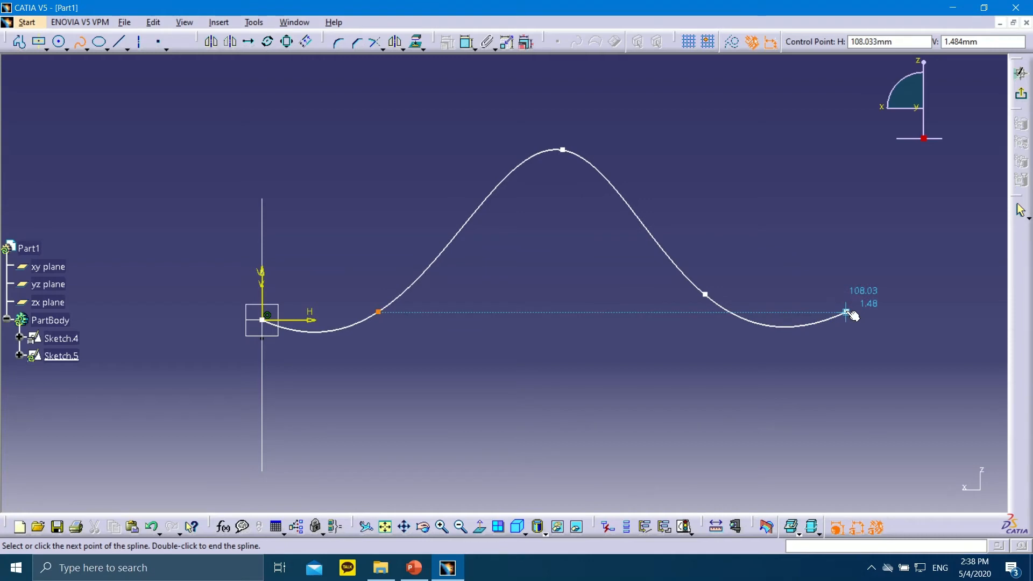
double_click(849, 312)
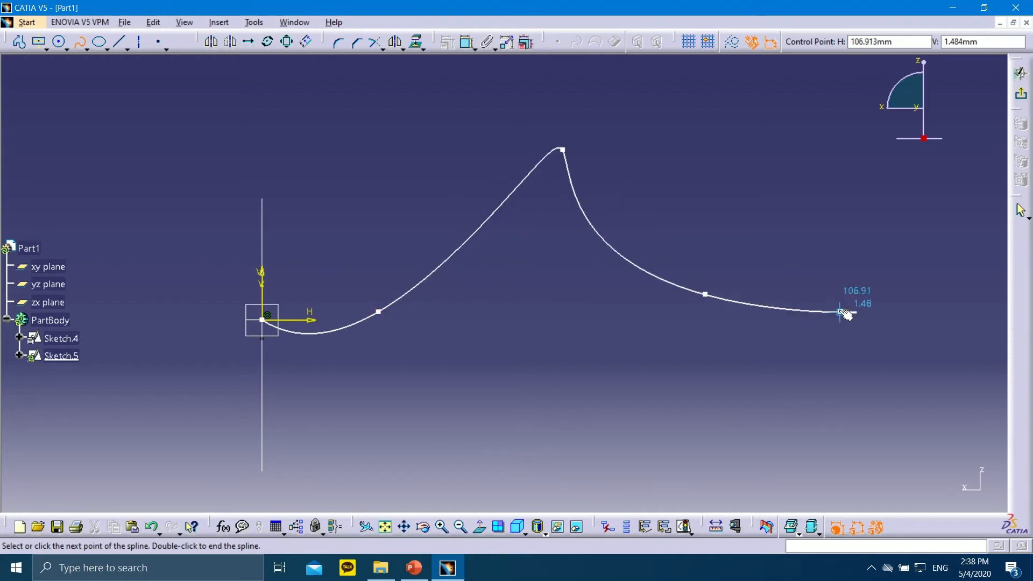
click(1025, 102)
mouse_move(756, 270)
middle_down()
mouse_move(568, 264)
mouse_move(569, 284)
middle_up()
click(553, 175)
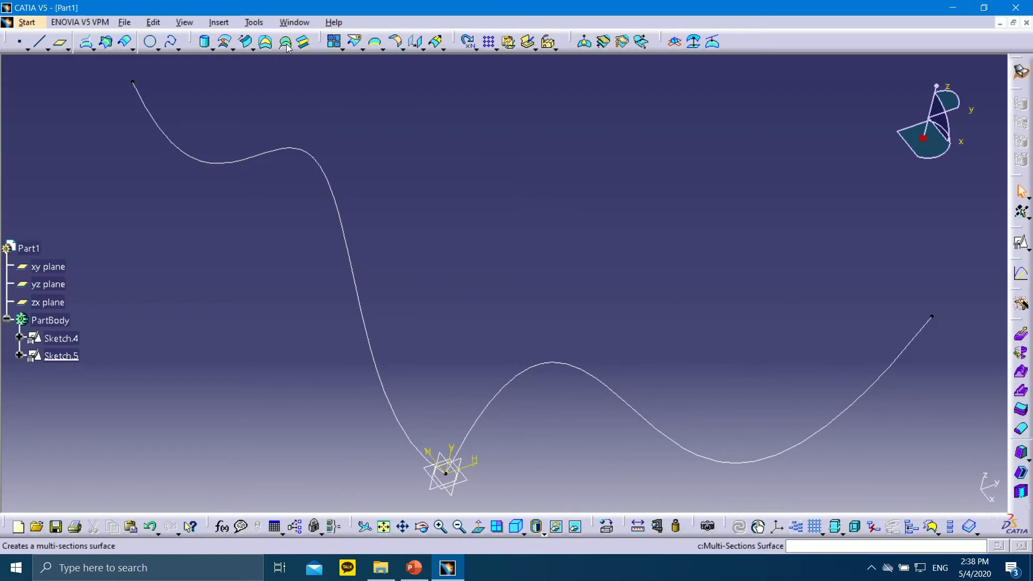
Step: Try sweeping Sketch.4 along the Sketch.5 spline, examine the twisted area of the previewed surface, and cancel the sweep
click(245, 43)
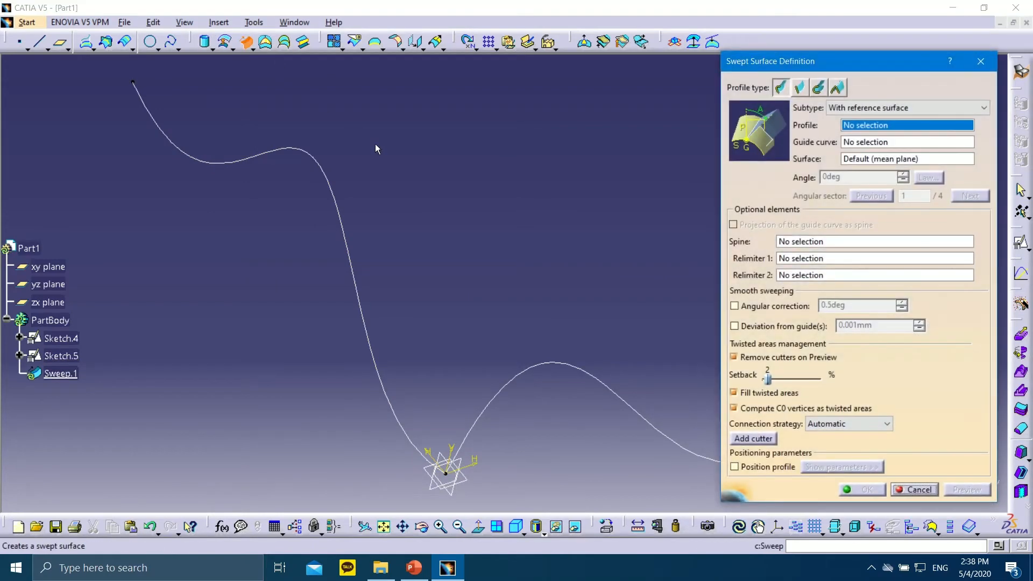
middle_drag(617, 253, 376, 189)
click(373, 329)
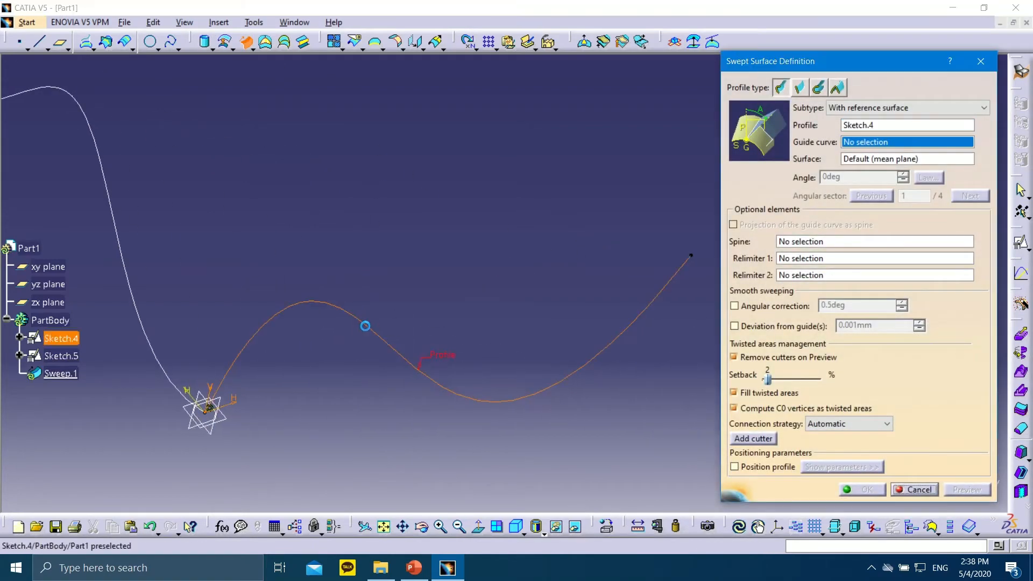
middle_drag(295, 200, 390, 228)
click(211, 236)
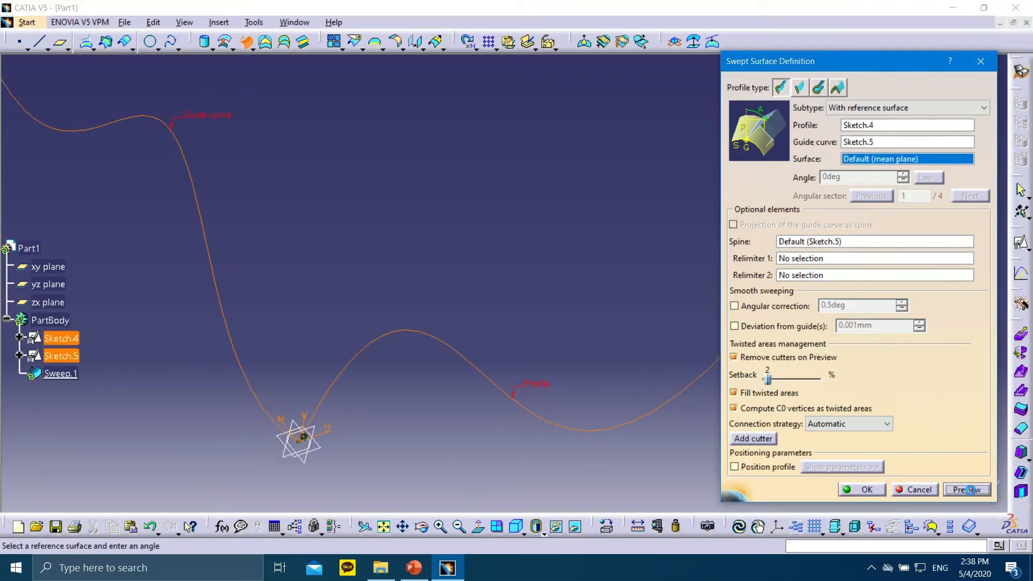
click(969, 489)
middle_drag(575, 226, 562, 399)
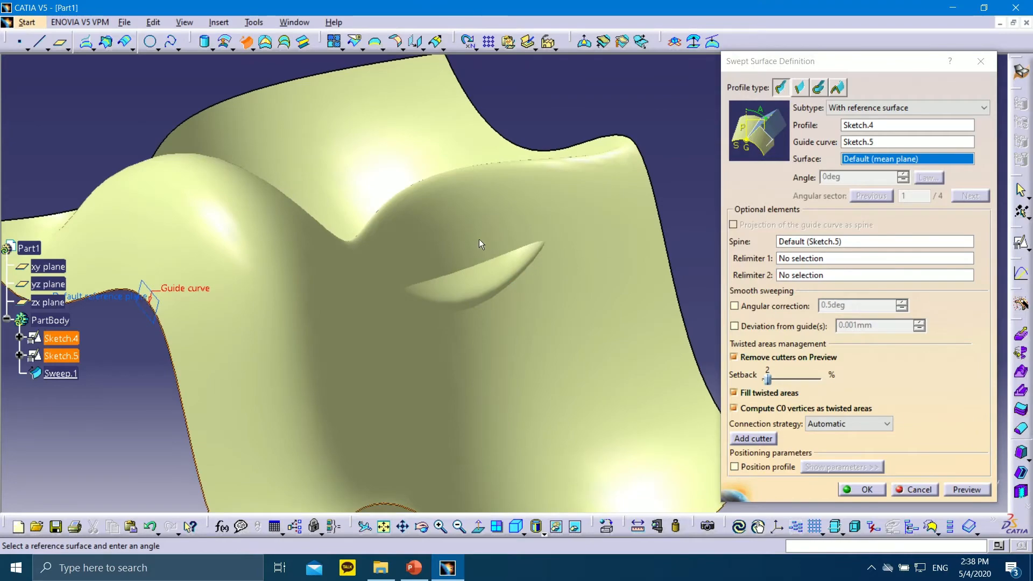
middle_drag(480, 242, 435, 264)
middle_drag(556, 228, 516, 350)
scroll(338, 302, up, 1)
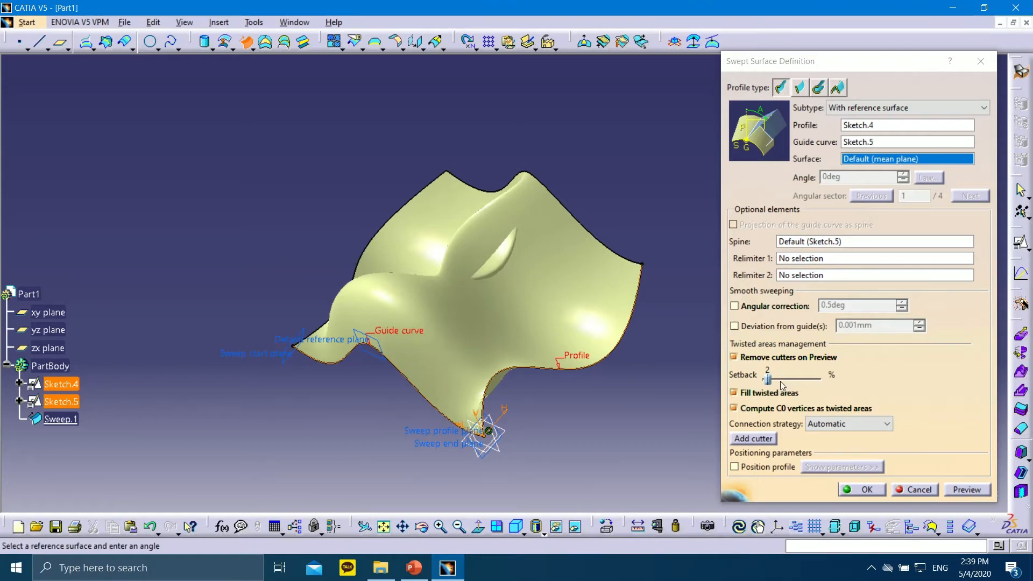
click(913, 490)
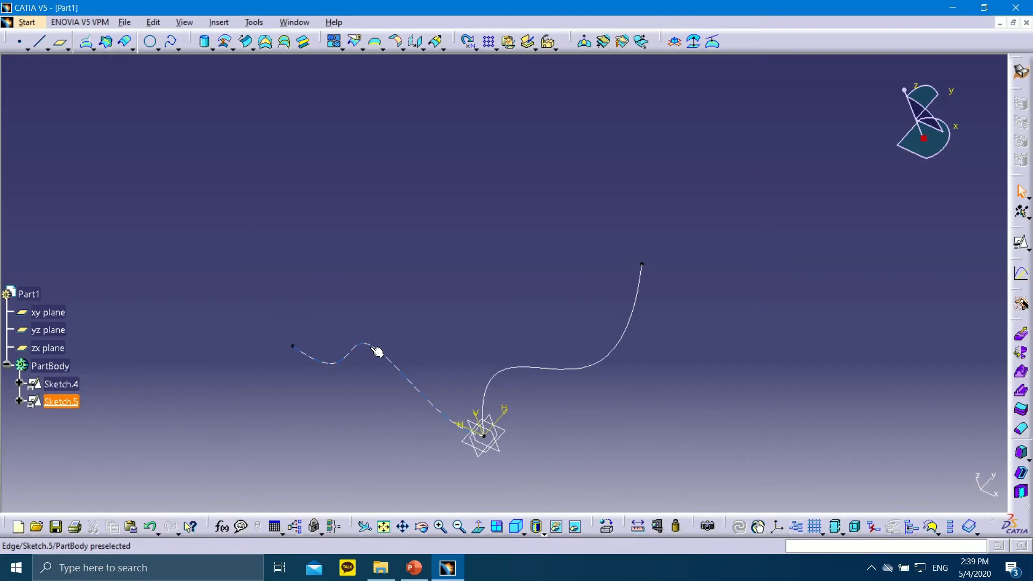
Step: Flatten the Sketch.5 spline by lowering its middle control point close to the neighbouring points, and exit the sketch
click(376, 299)
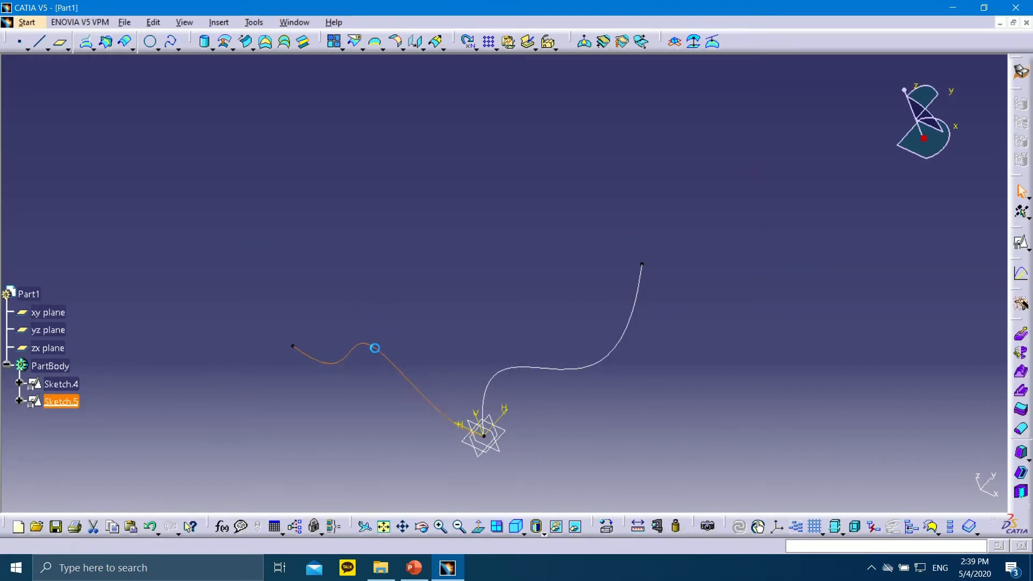
double_click(375, 348)
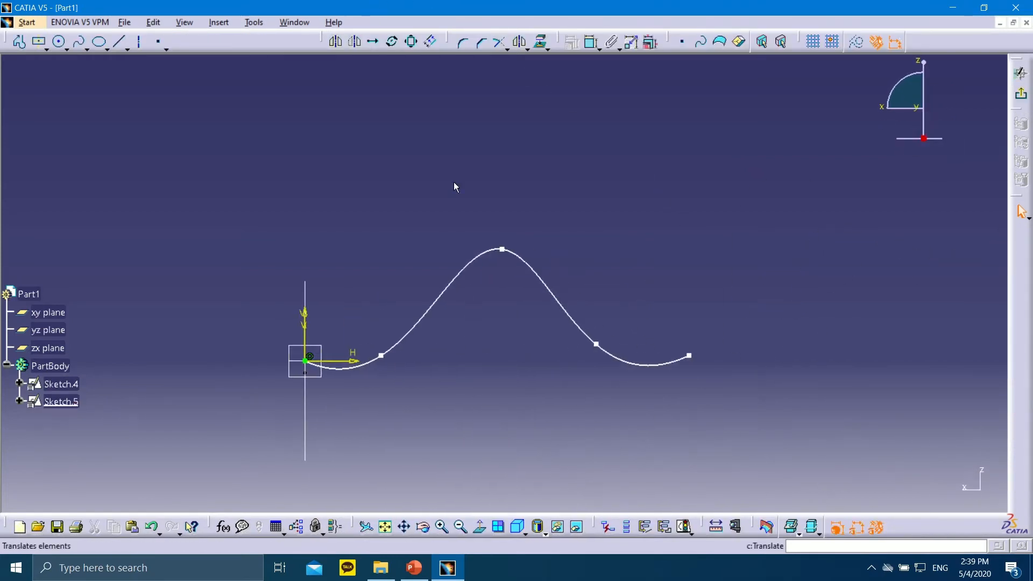
drag(503, 250, 489, 329)
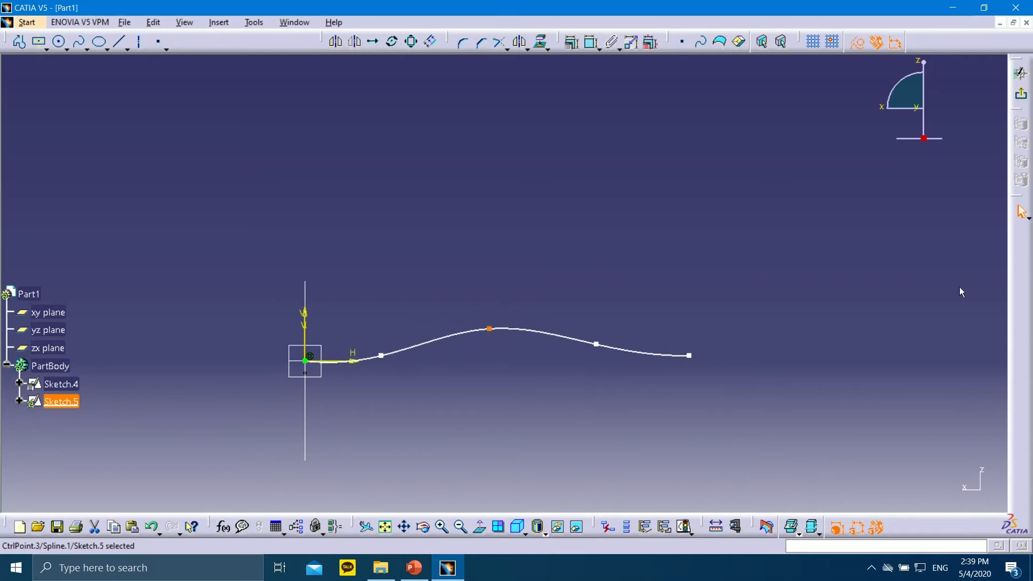
click(1021, 72)
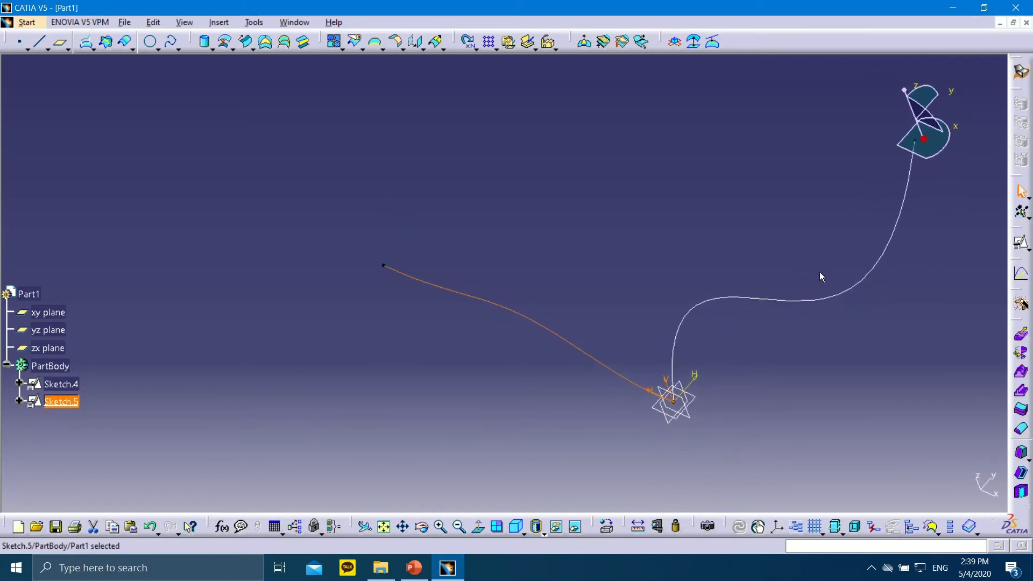
middle_drag(921, 287, 759, 317)
Step: Soften the Sketch.4 spline by lowering its crest control point, raising its trough point and nudging the middle point up, and exit the sketch
double_click(721, 305)
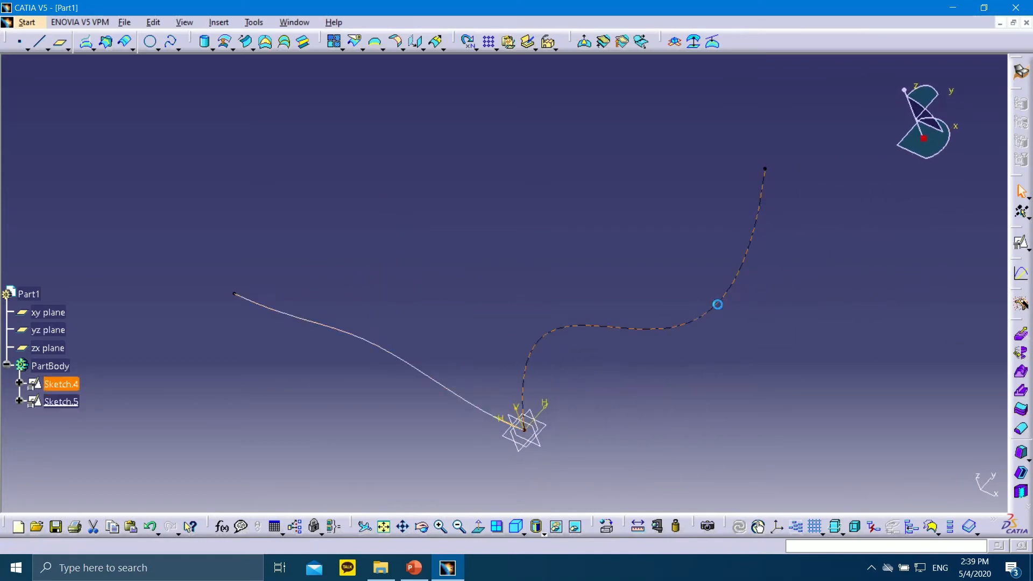
drag(385, 148, 420, 188)
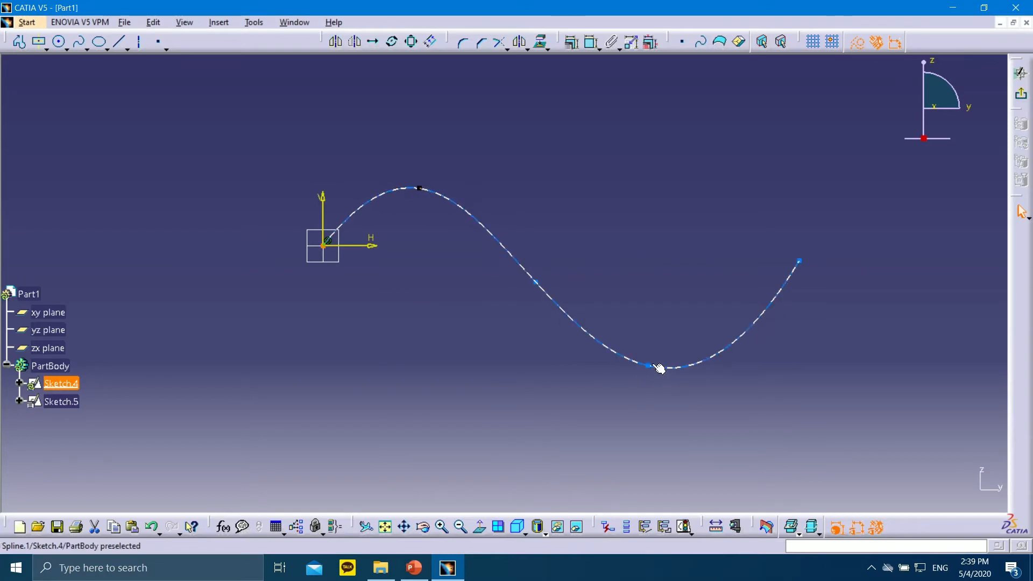
drag(659, 368, 681, 285)
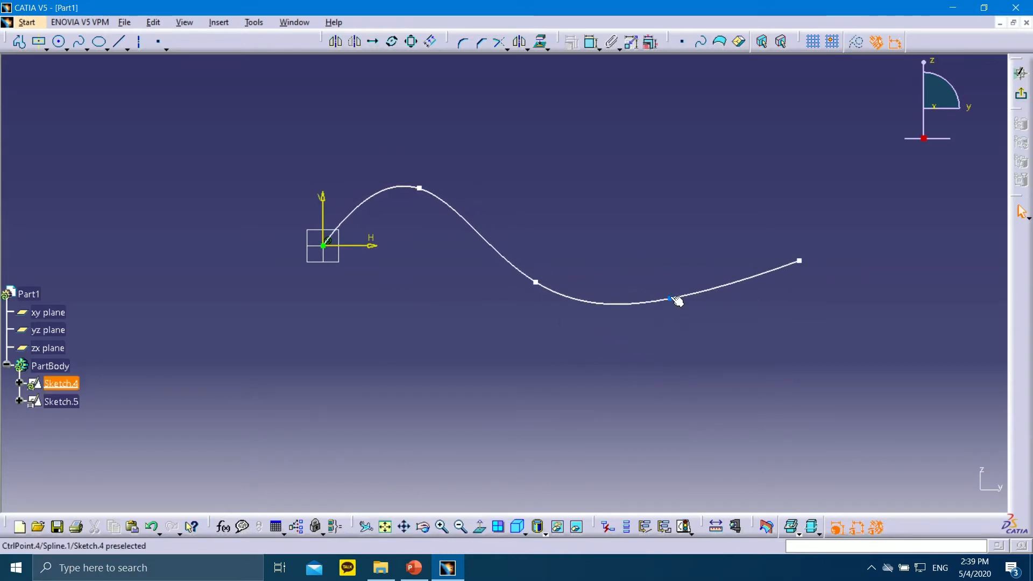
drag(670, 298, 668, 329)
mouse_move(540, 286)
mouse_down()
mouse_move(530, 265)
mouse_move(542, 269)
mouse_up()
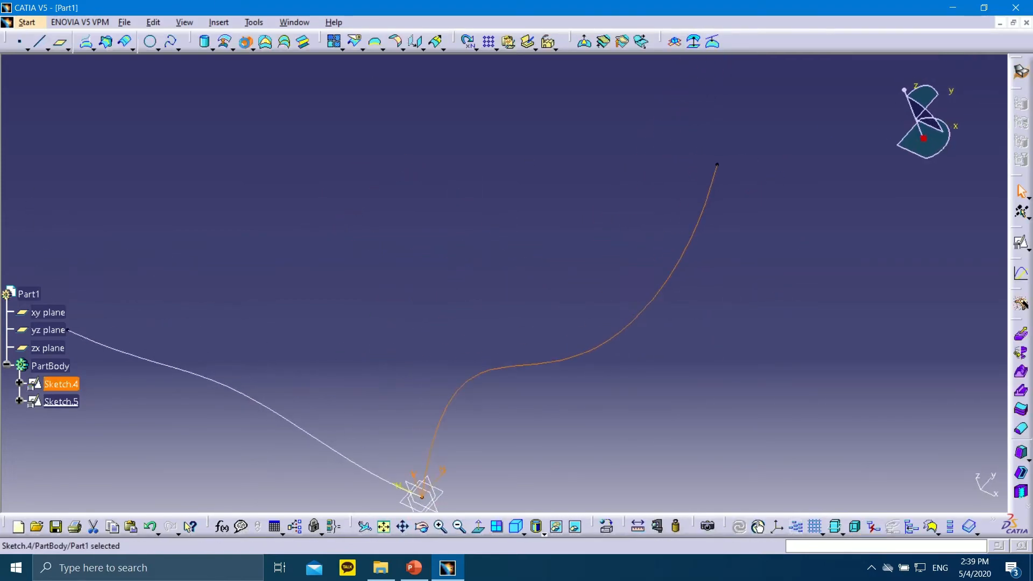
Step: Create a swept surface with reference surface, using Sketch.4 as profile and Sketch.5 as guide curve
click(246, 42)
middle_drag(473, 289, 604, 250)
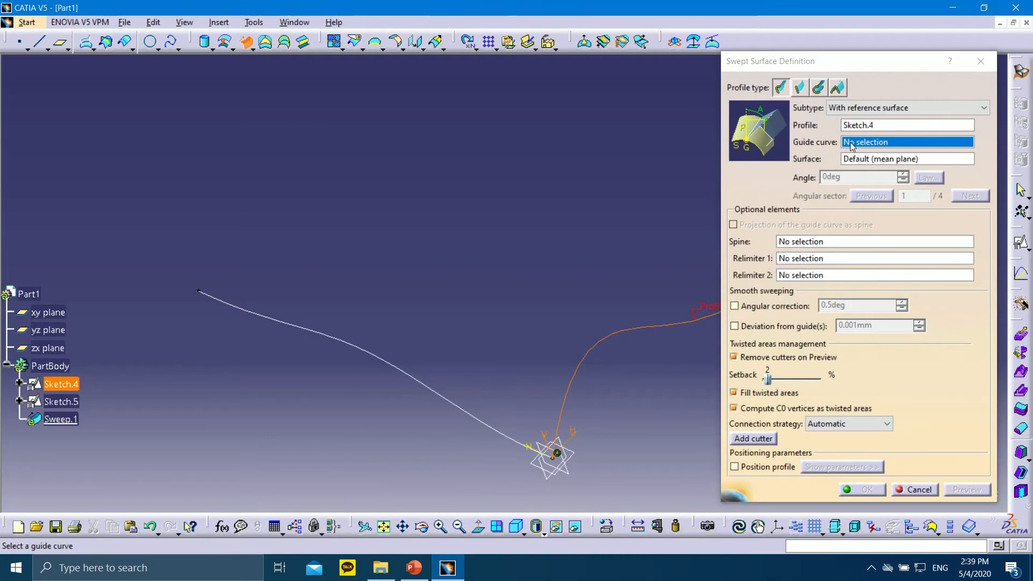
click(390, 355)
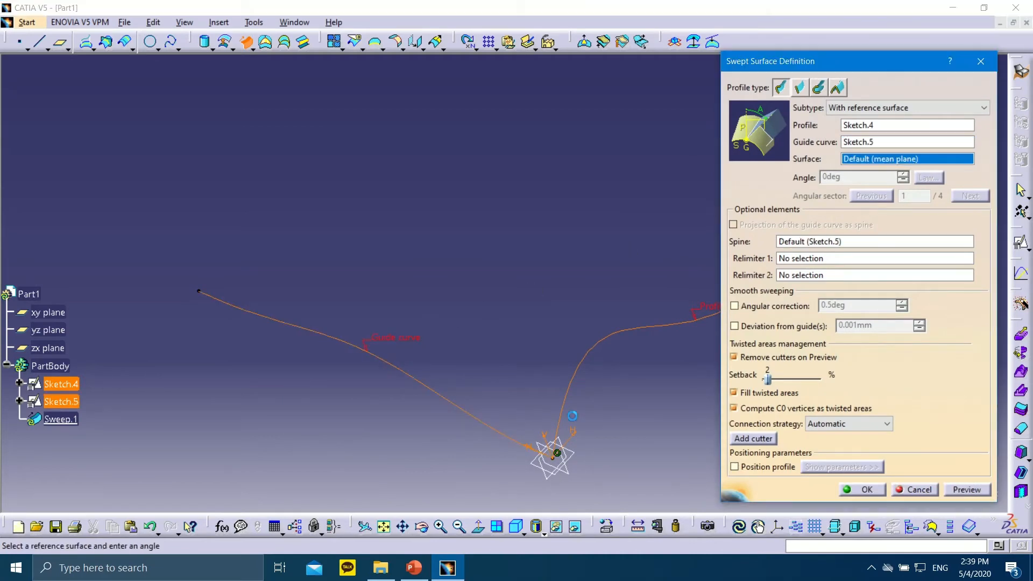
click(960, 487)
middle_drag(676, 273, 567, 326)
click(861, 491)
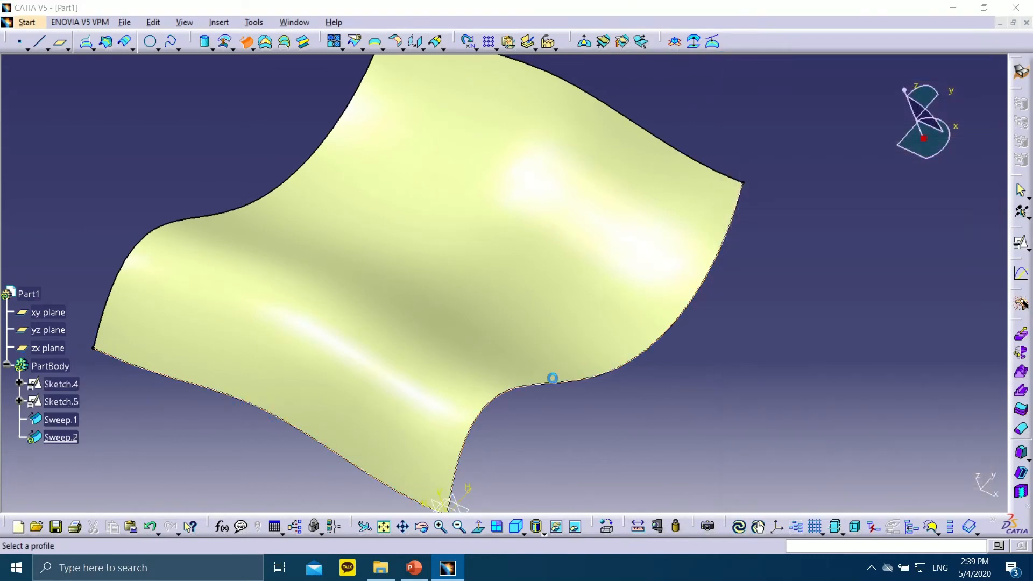
Step: Close the repeated sweep definition without creating a second swept surface
click(914, 490)
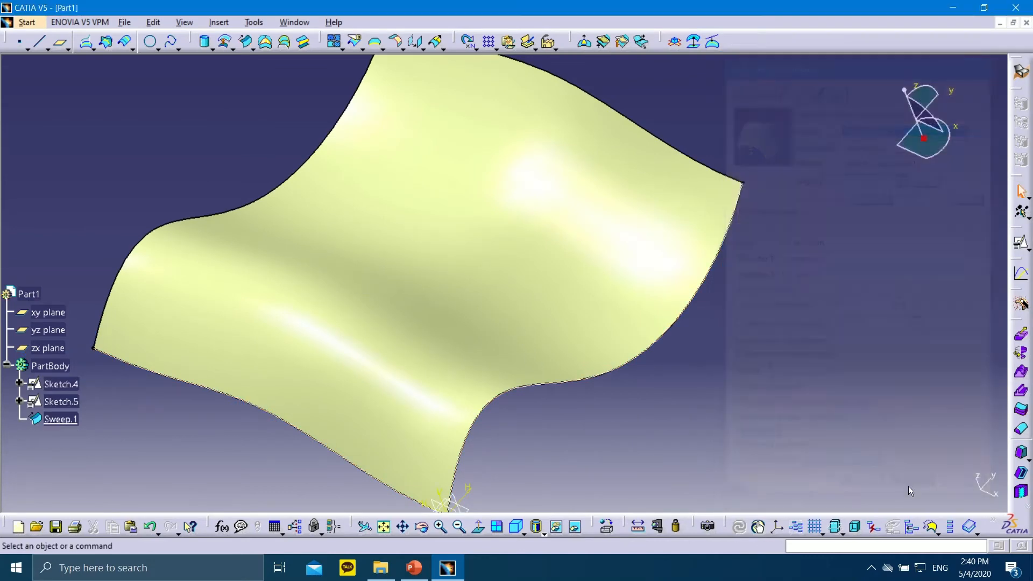
middle_drag(300, 268, 288, 229)
middle_drag(602, 226, 560, 317)
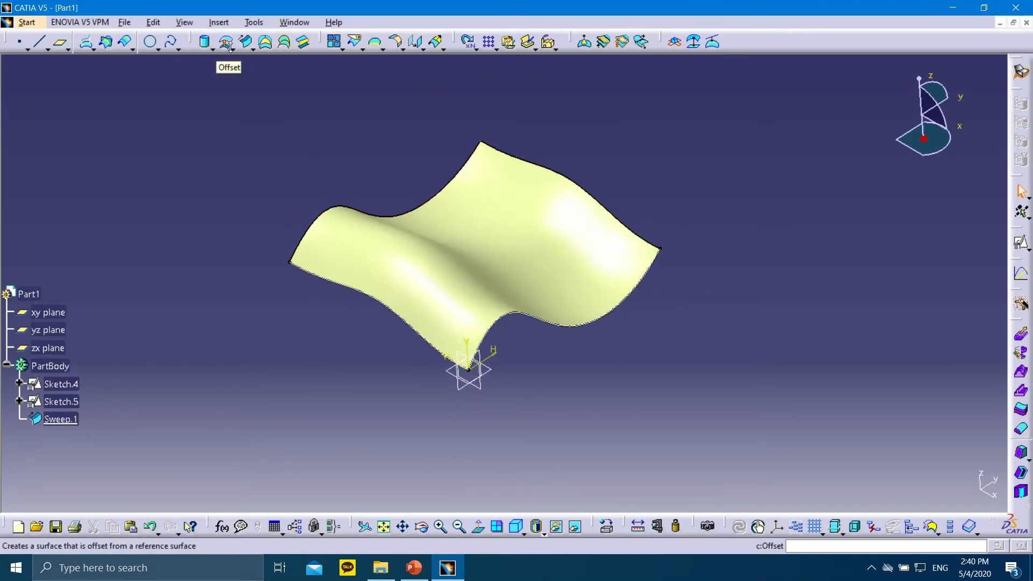
click(253, 48)
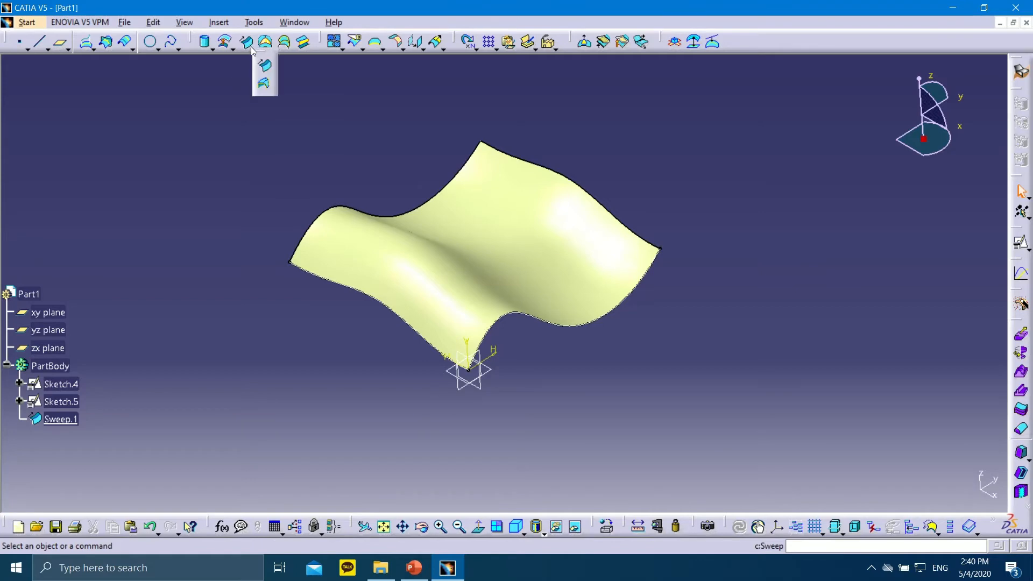
click(264, 57)
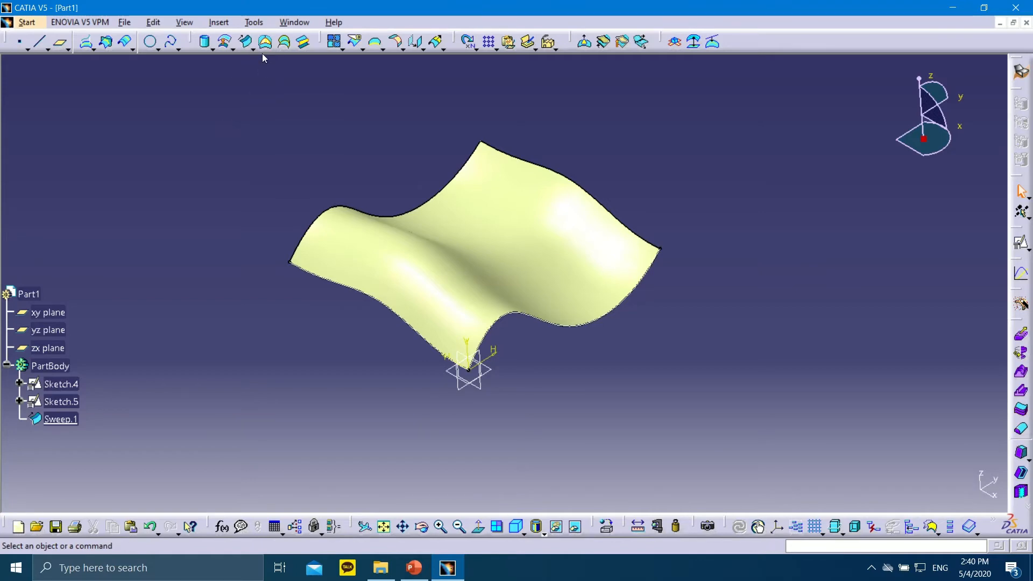
Step: Switch to the PowerPoint presentation and show its slides from the explicit sweep through the line-profile sweep to the Fill tool
click(414, 567)
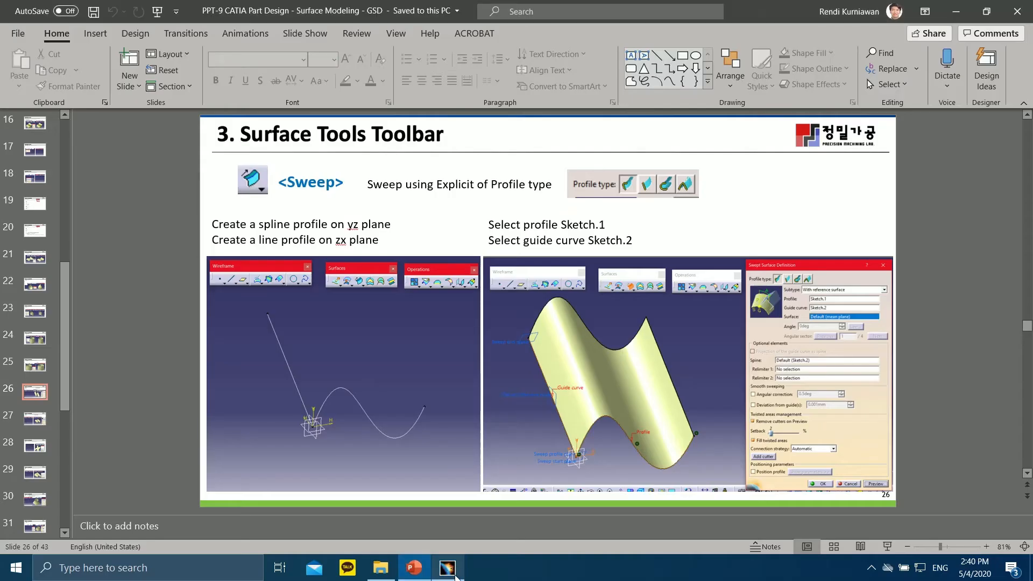
click(887, 547)
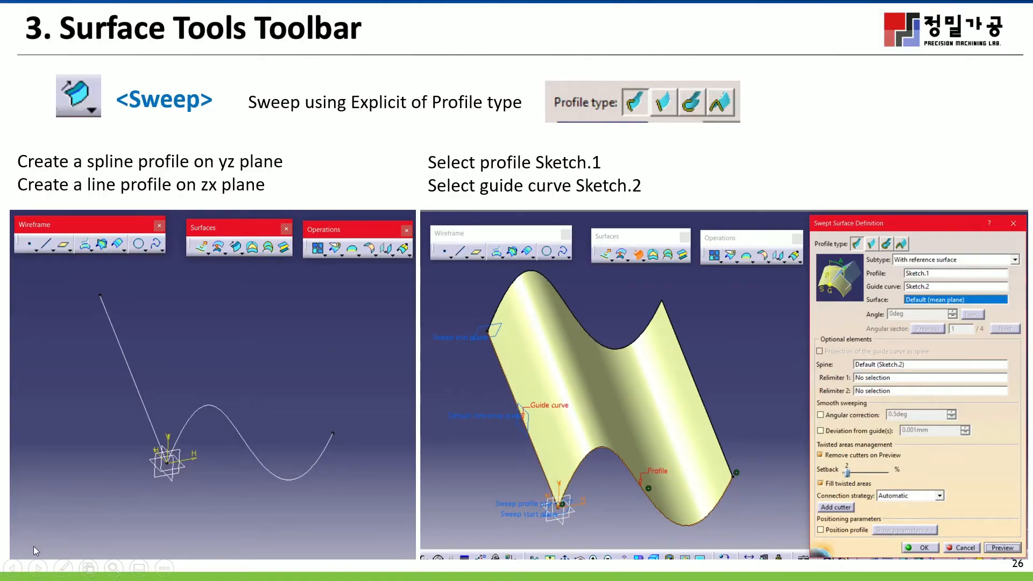
click(39, 568)
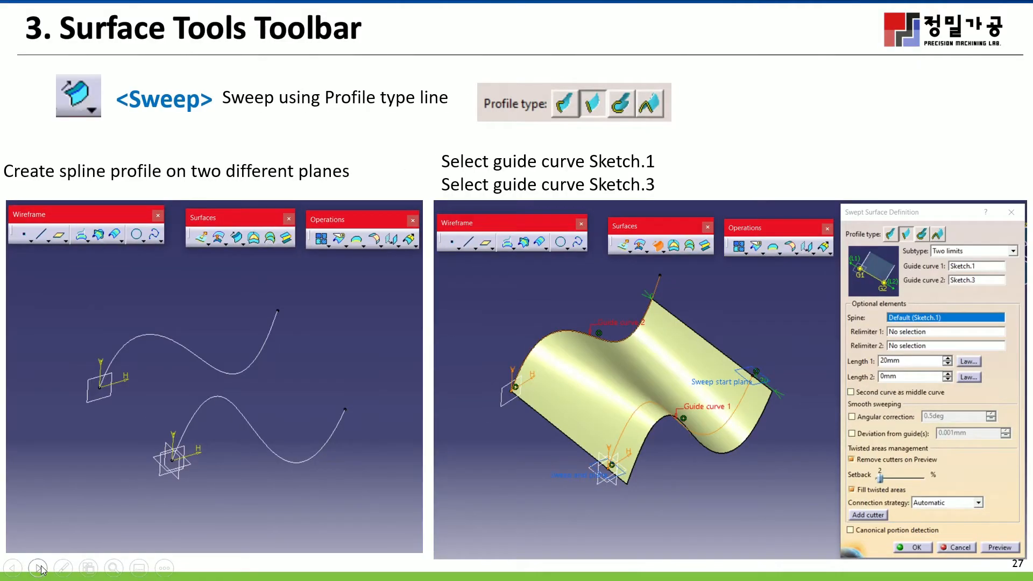
click(38, 568)
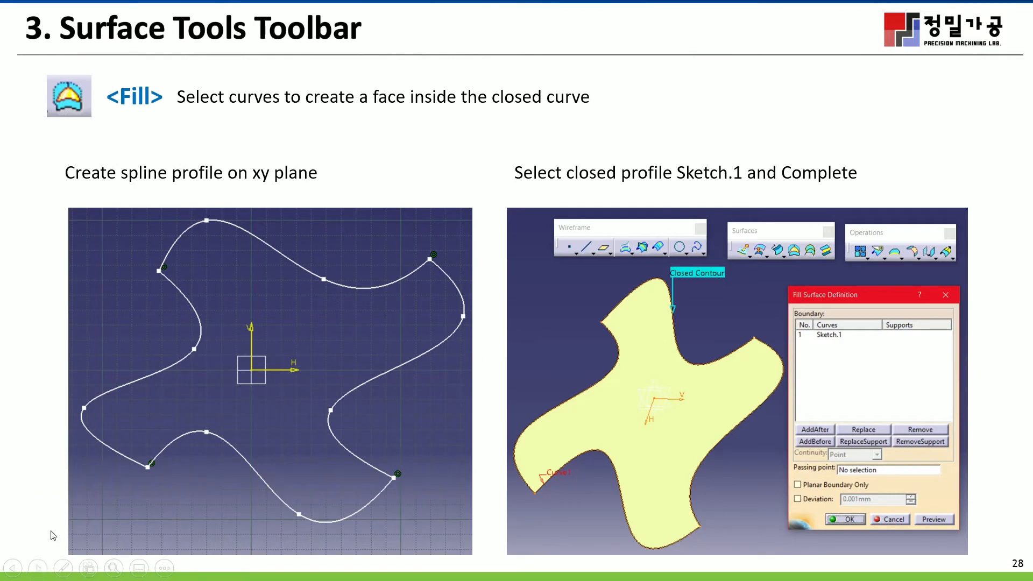
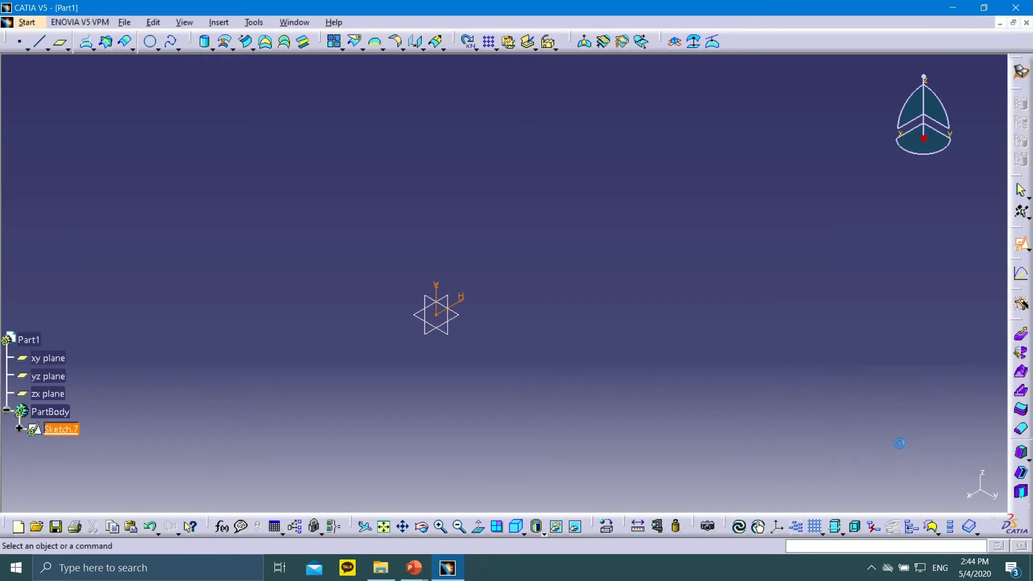
Step: Try a four-point spline starting at the origin in Sketch.7, and delete it
click(79, 41)
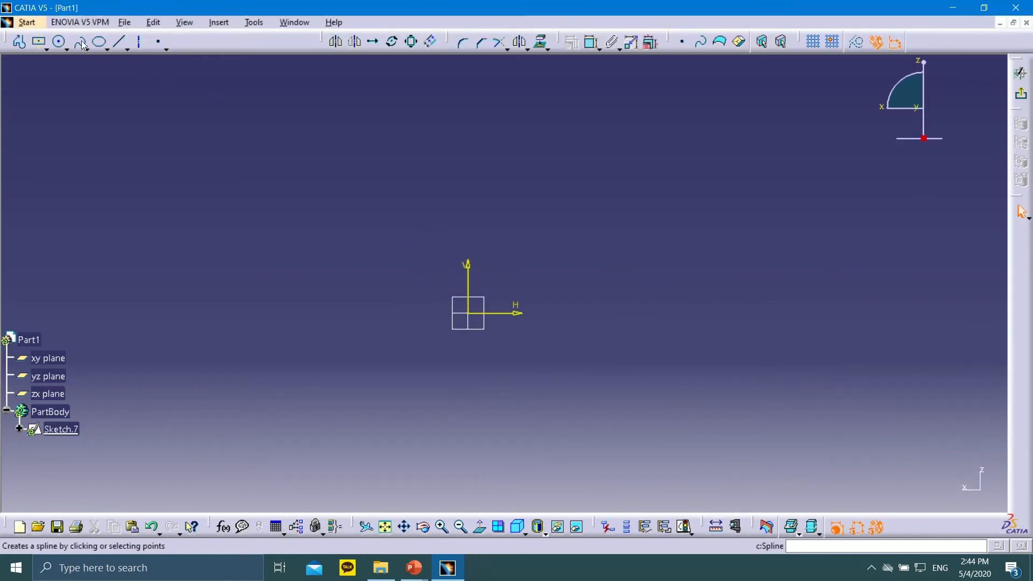
click(468, 313)
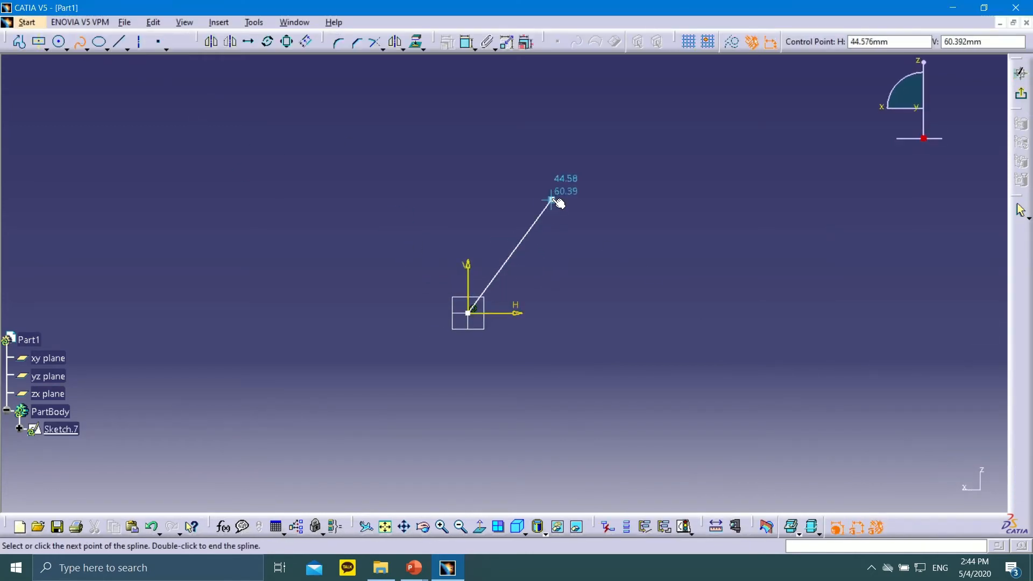
click(552, 212)
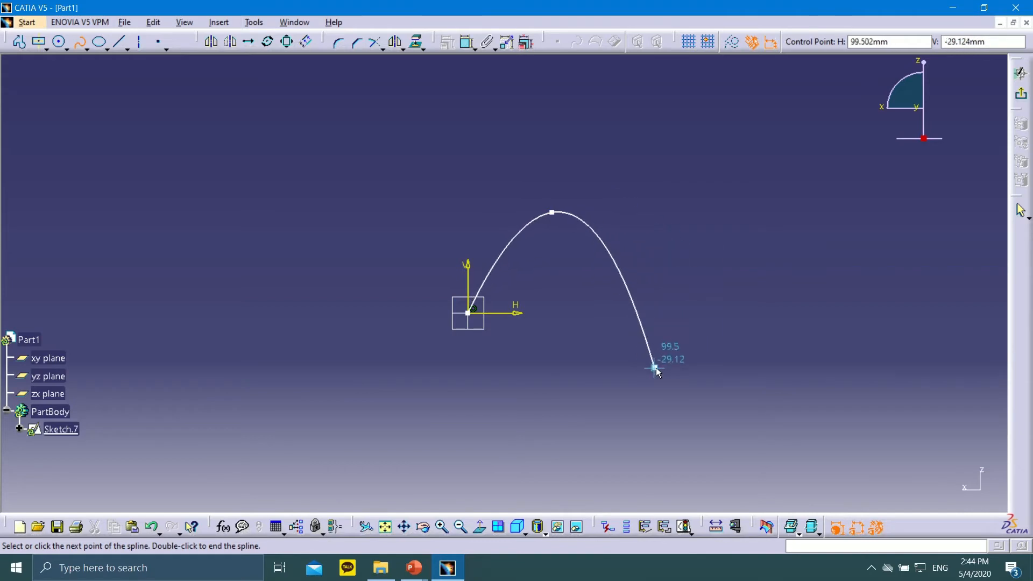
click(633, 329)
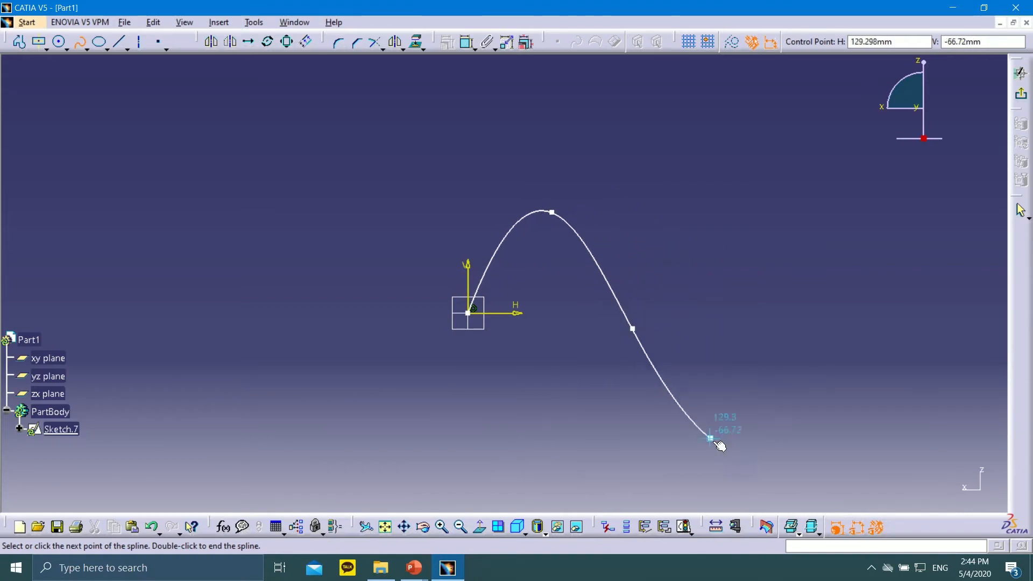
double_click(734, 450)
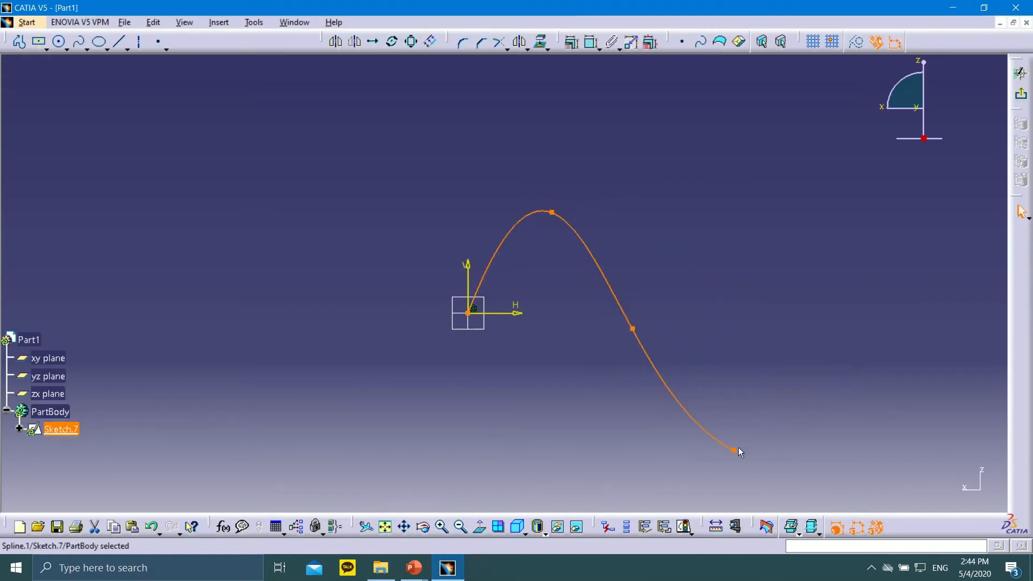
click(738, 336)
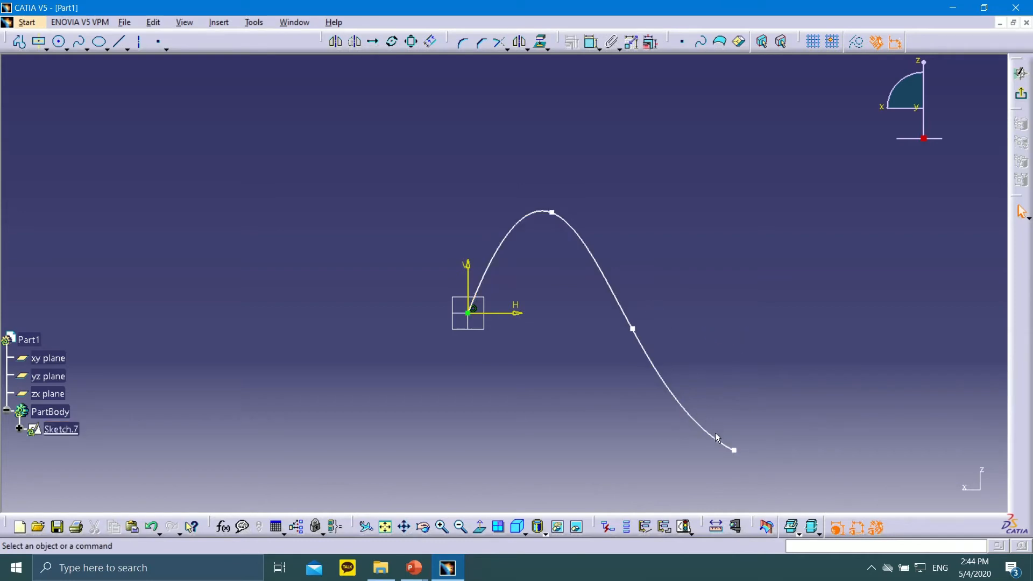
drag(365, 167, 800, 490)
key(Delete)
Step: Draw a five-point wave-shaped spline in Sketch.7 from the origin through a crest and a trough, ending about 167 mm along the H axis
click(79, 41)
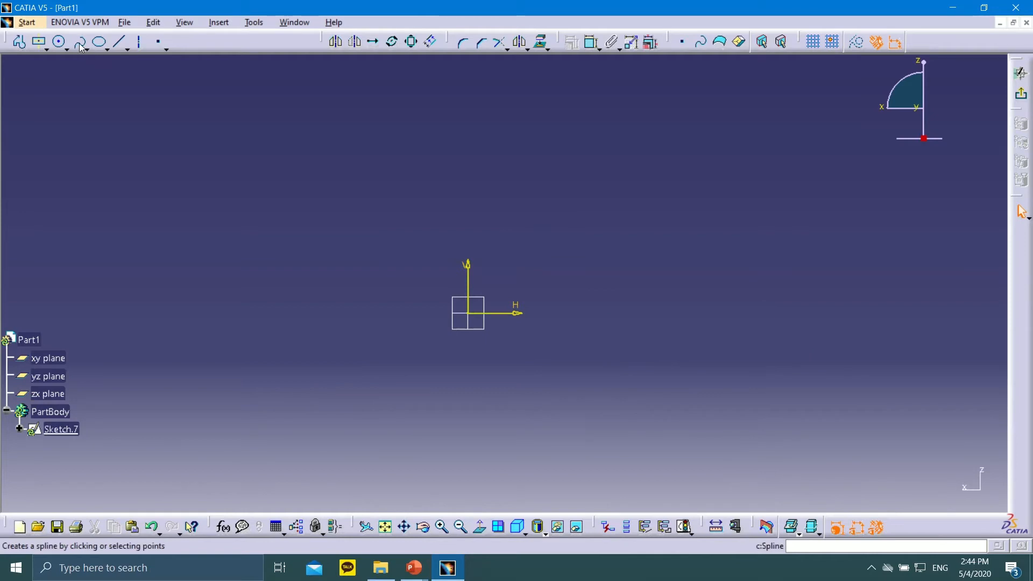
click(468, 312)
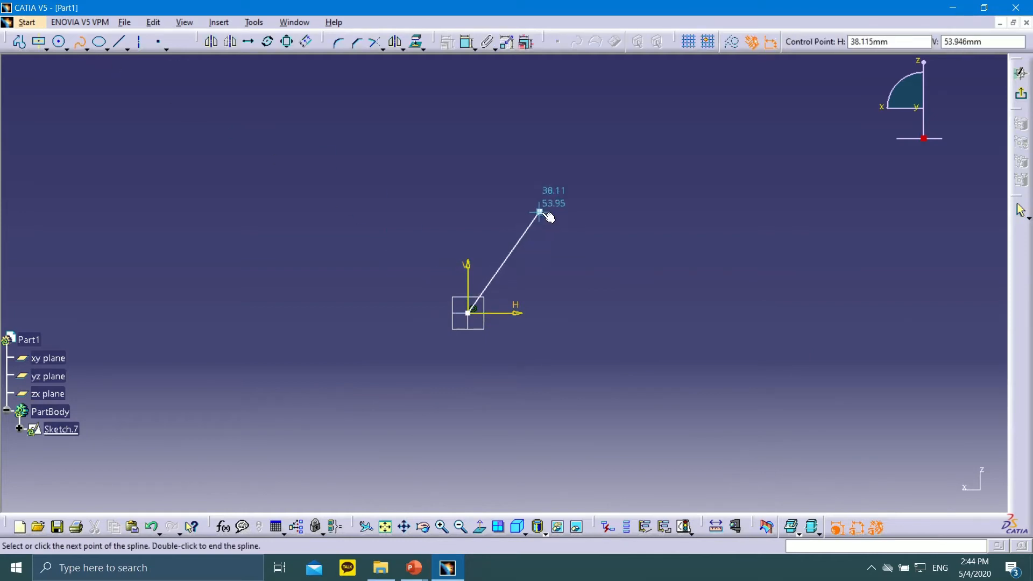
click(524, 222)
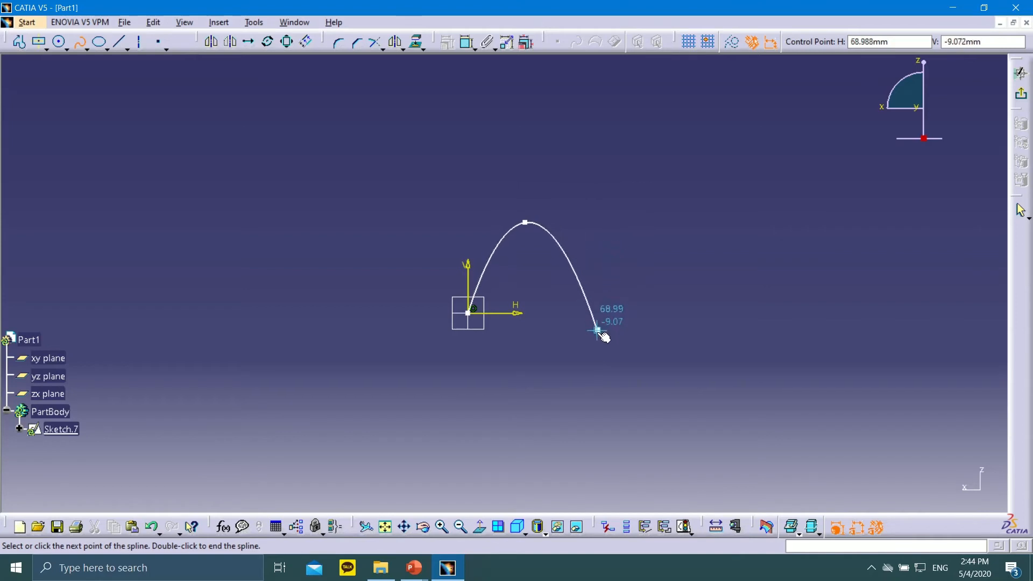
click(594, 321)
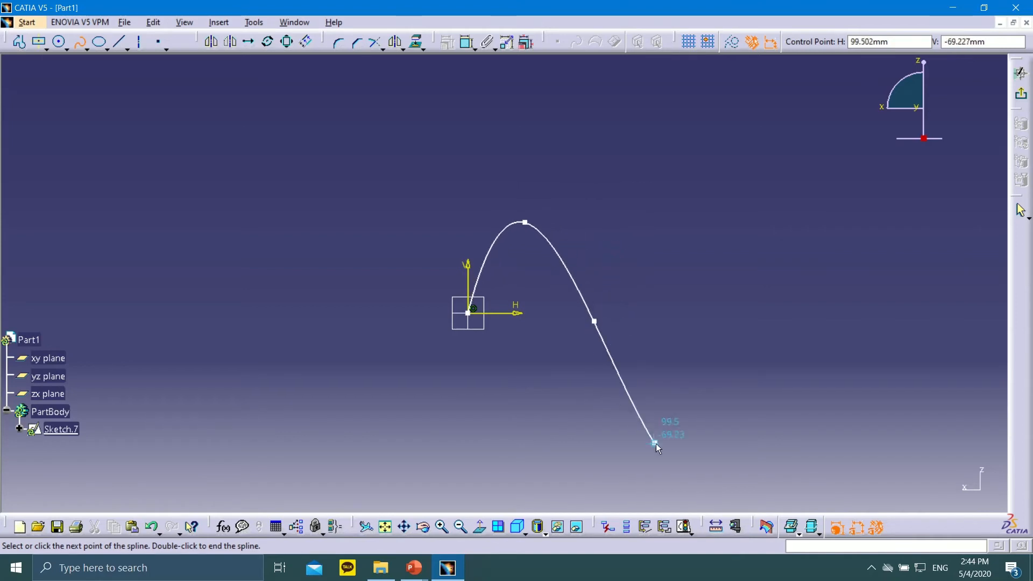
click(687, 442)
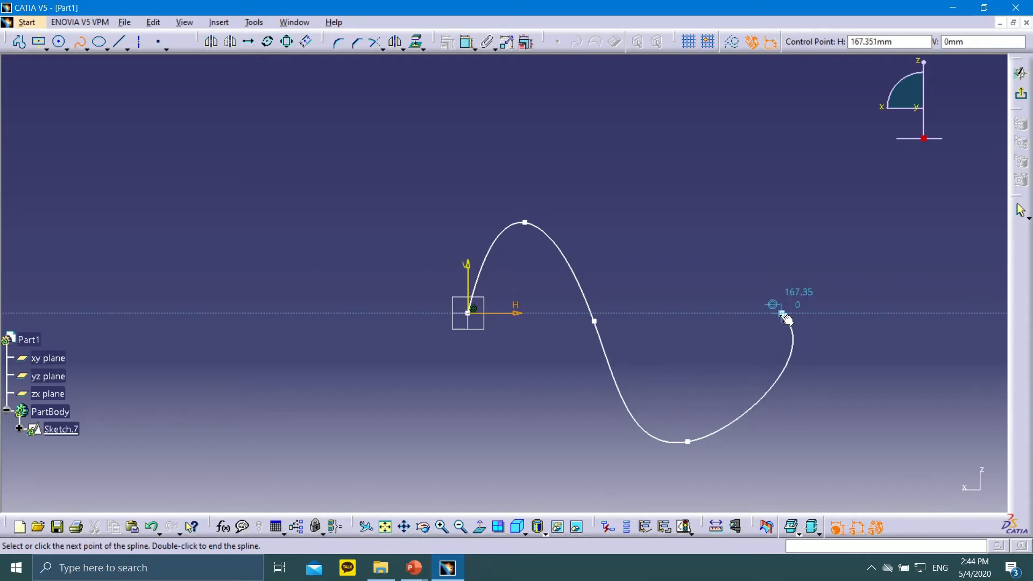
double_click(784, 316)
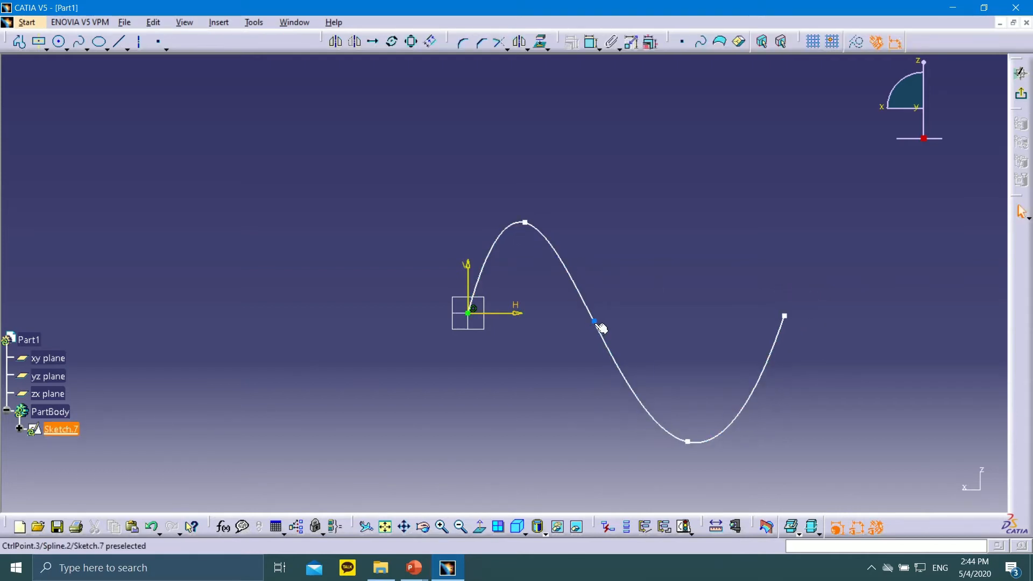
Step: Smooth the Sketch.7 spline by shifting its middle and crest control points away from the origin and raising the trough point, and exit the sketch
mouse_move(595, 322)
mouse_down()
mouse_move(672, 323)
mouse_move(611, 325)
mouse_up()
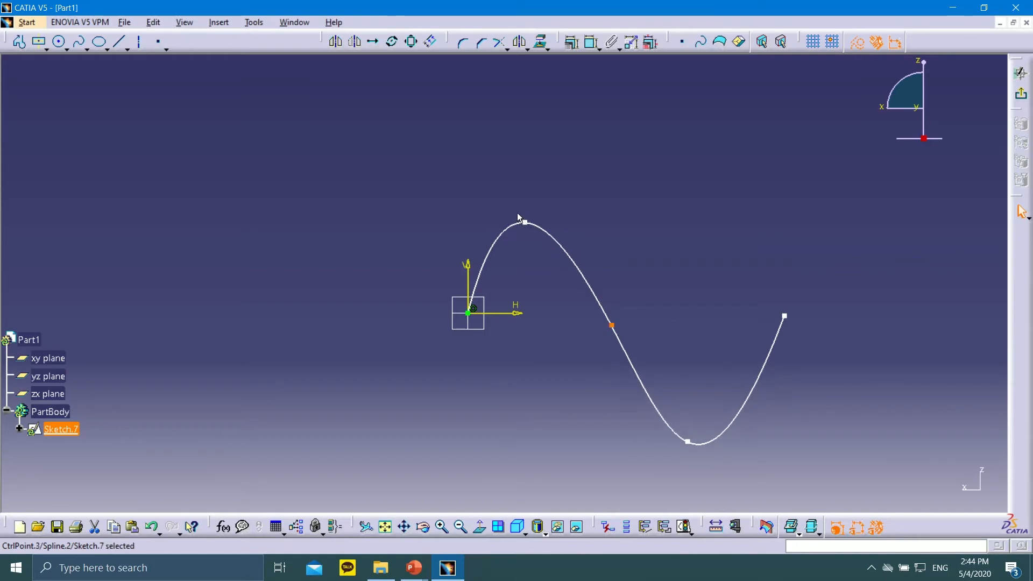
mouse_move(528, 222)
mouse_down()
mouse_move(549, 219)
mouse_move(540, 225)
mouse_up()
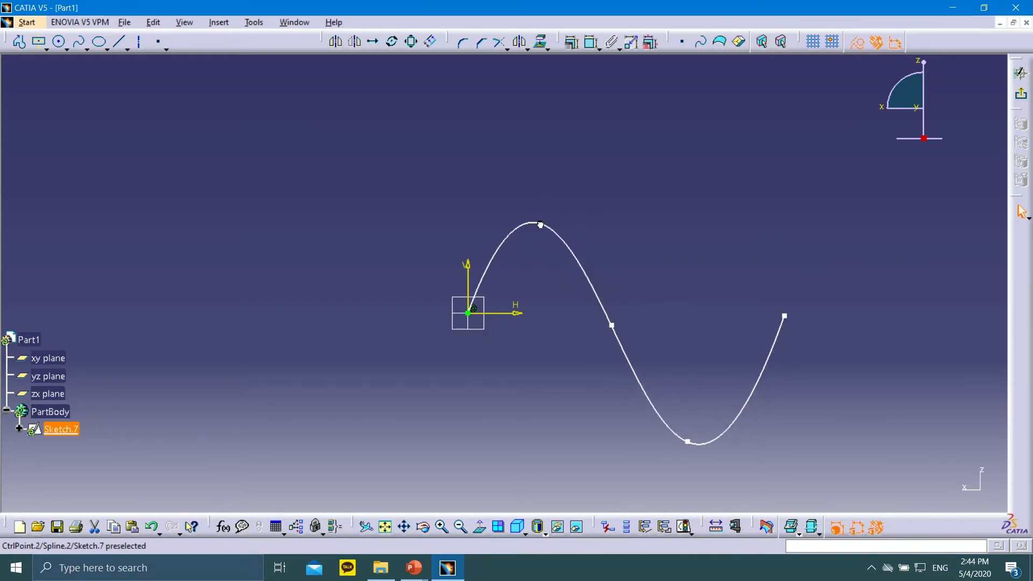
mouse_move(693, 446)
mouse_down()
mouse_move(717, 450)
mouse_move(689, 436)
mouse_move(680, 416)
mouse_move(699, 431)
mouse_move(690, 426)
mouse_up()
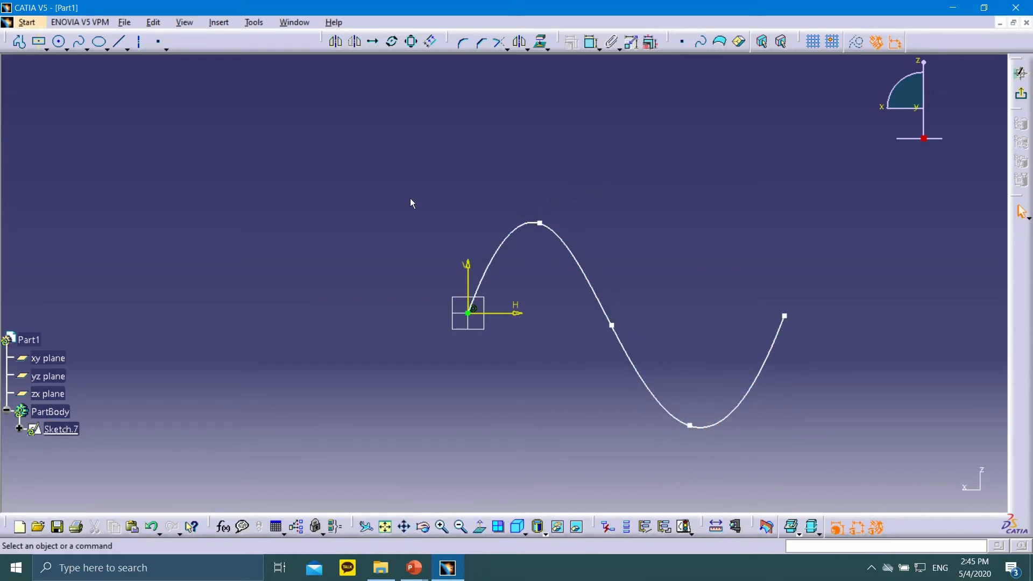
click(1024, 98)
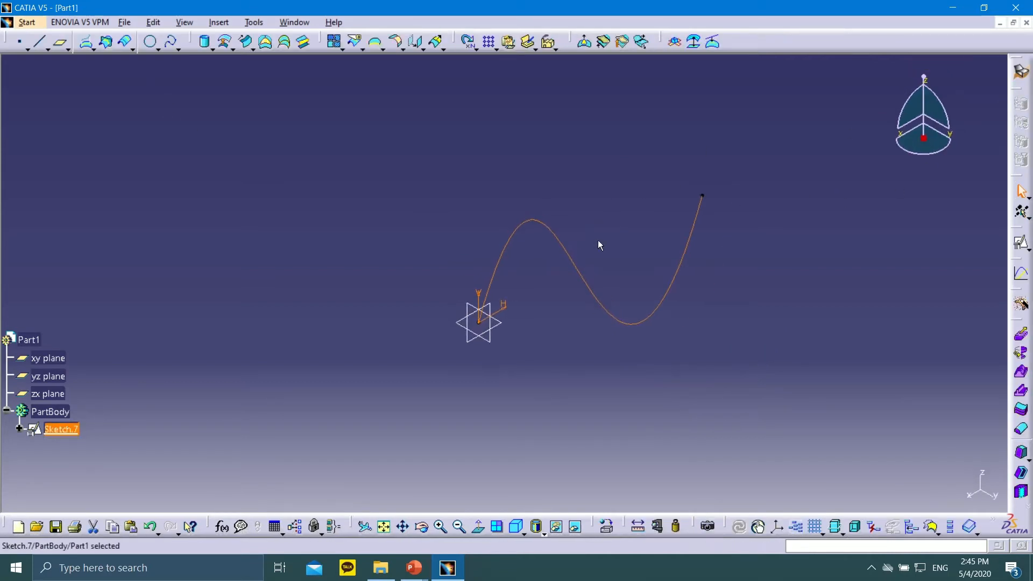
click(617, 202)
mouse_move(627, 196)
middle_down()
mouse_move(540, 219)
mouse_move(496, 202)
middle_up()
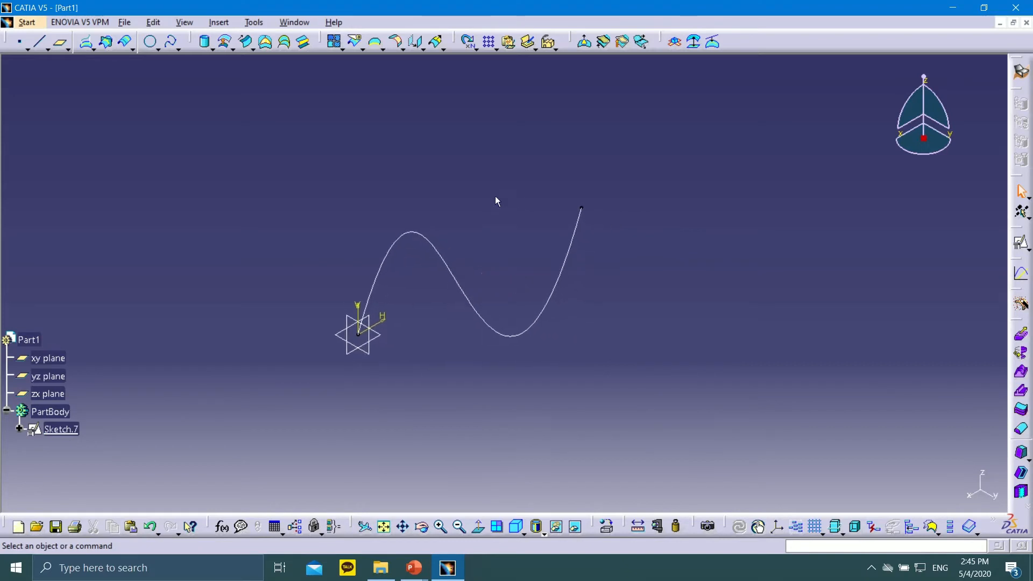
Step: Try an Extremum on Sketch.7 with Z Component as both the main direction and Direction 2, and cancel it
click(20, 41)
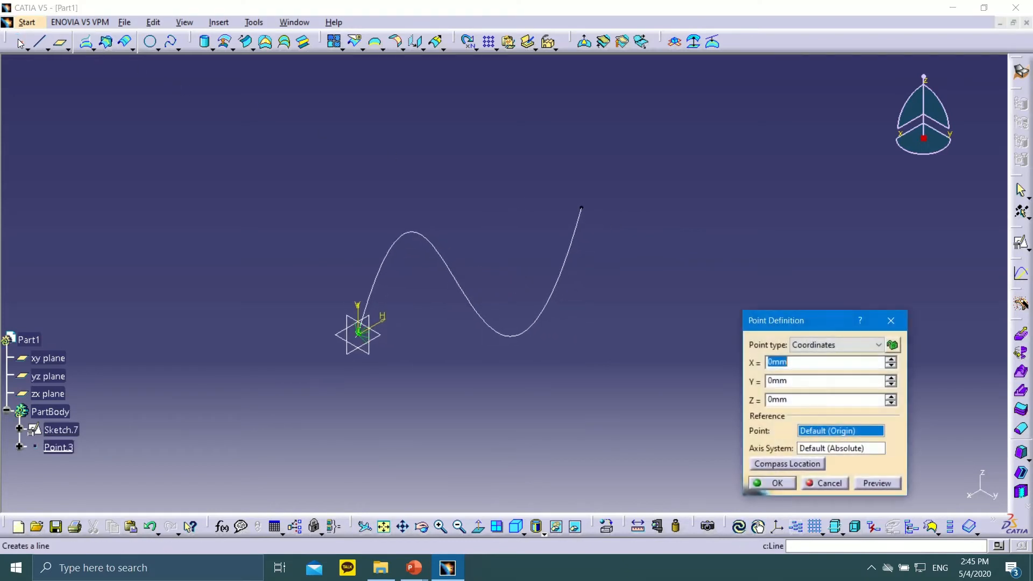
click(827, 483)
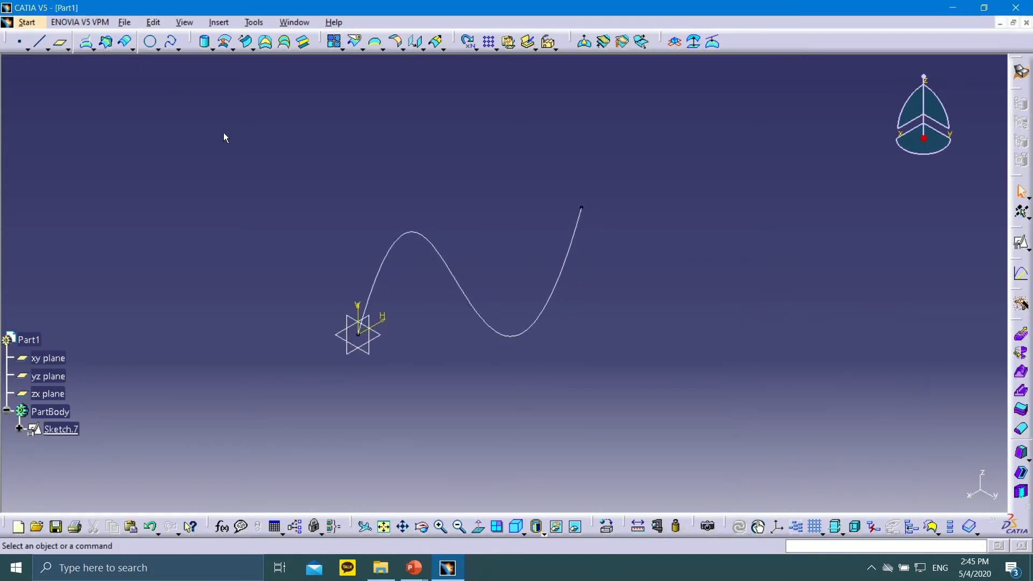
click(24, 49)
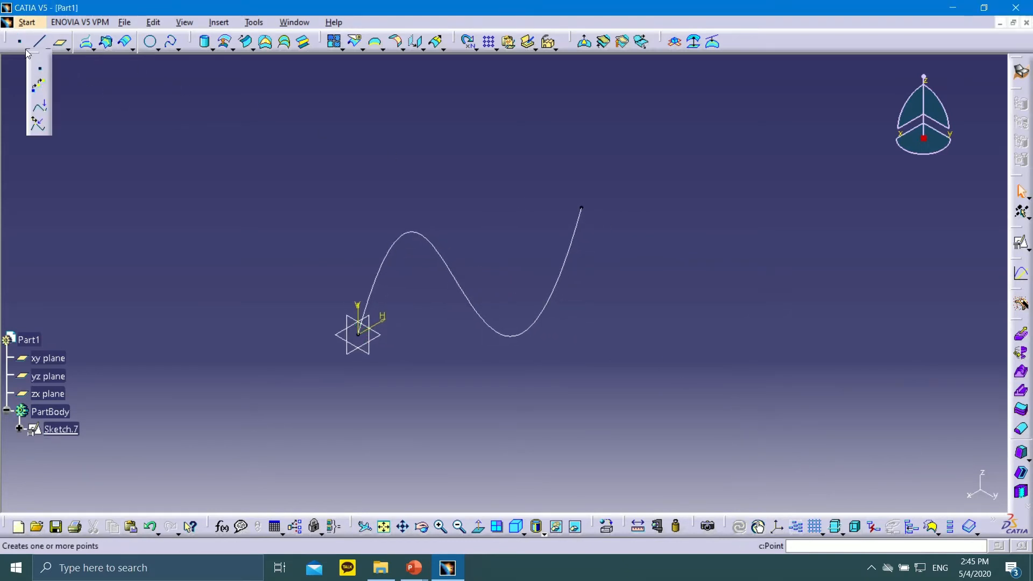
click(38, 110)
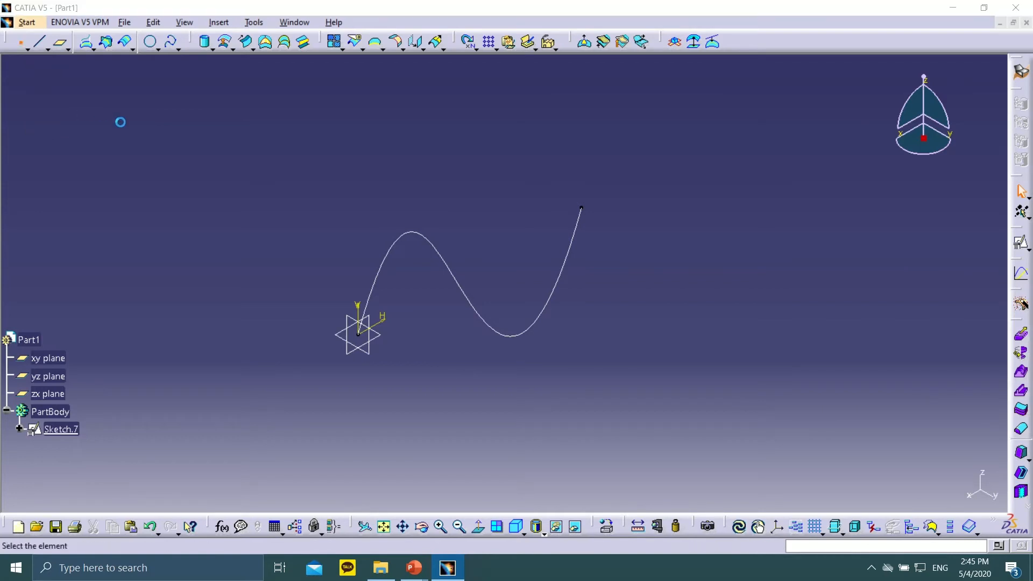
click(429, 238)
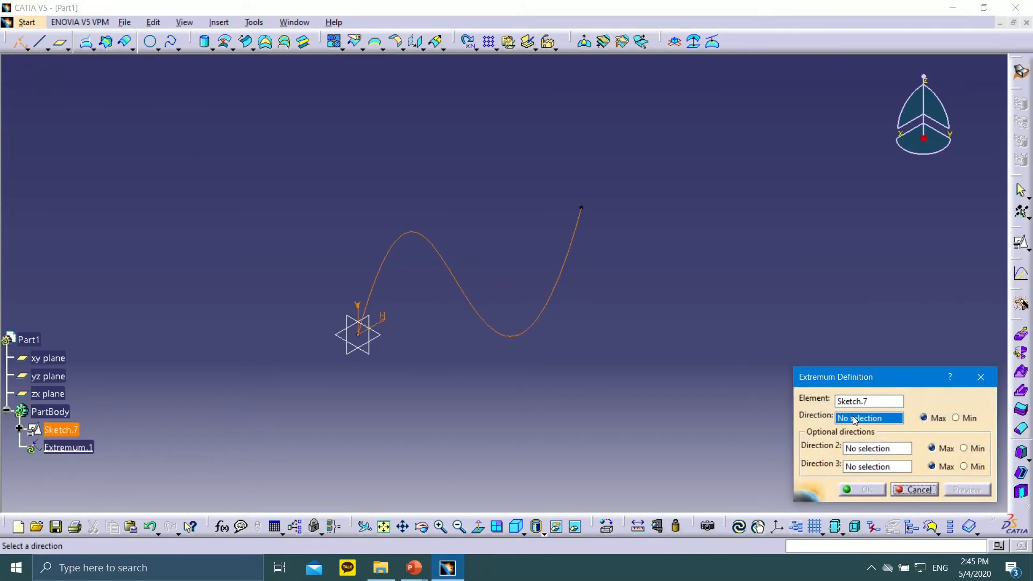
drag(850, 381, 703, 289)
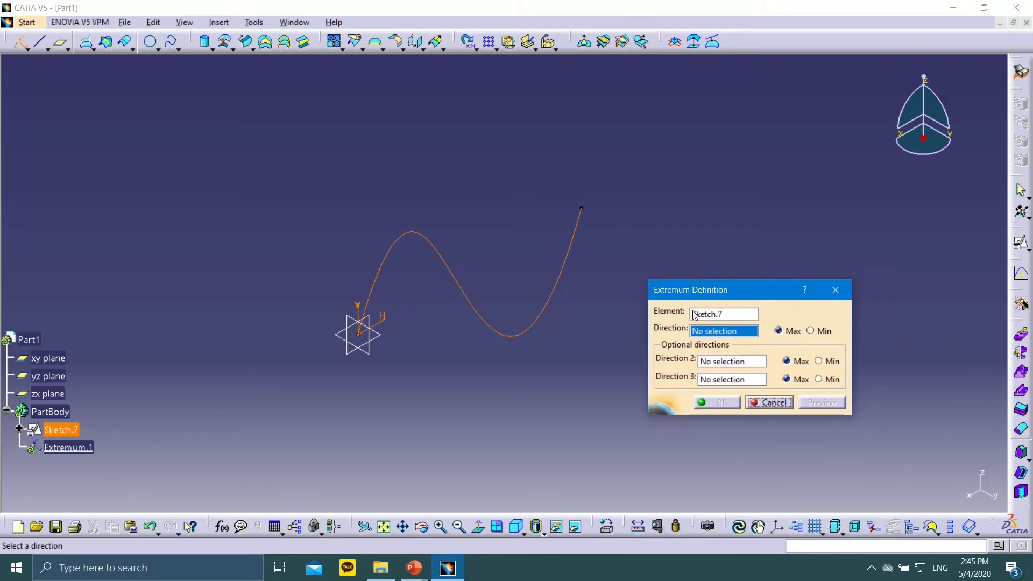
right_click(714, 332)
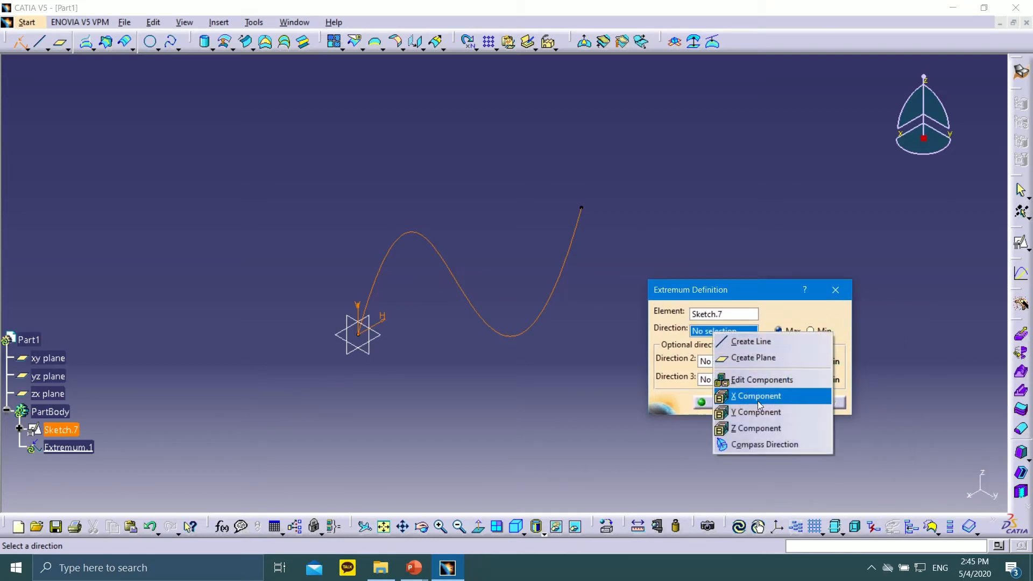
click(767, 428)
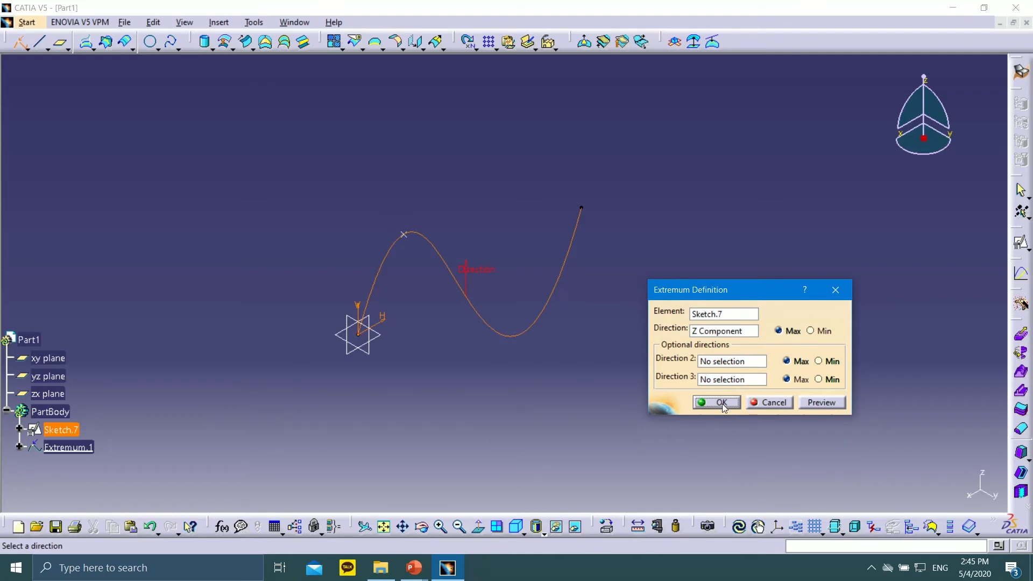
click(725, 362)
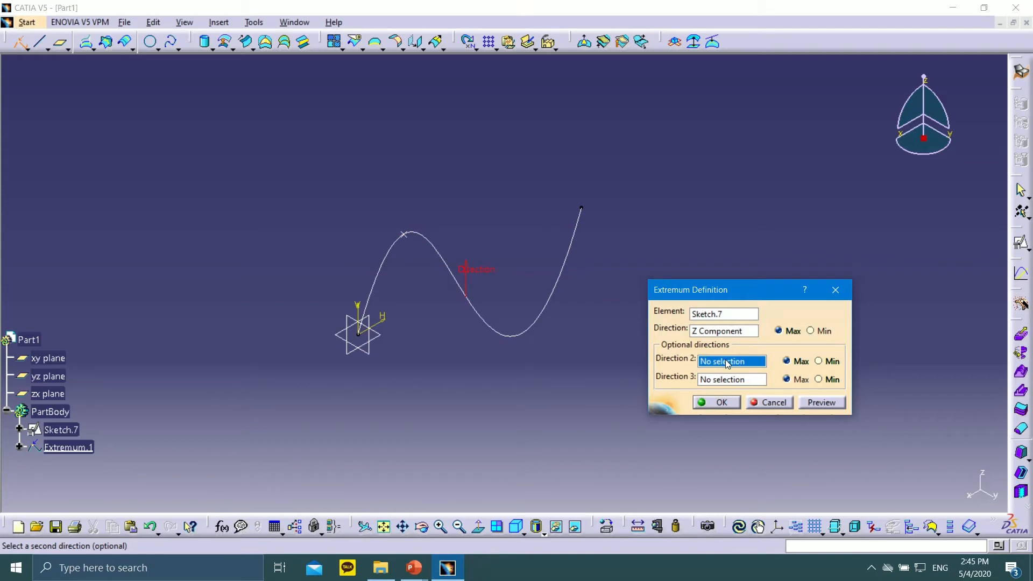
right_click(728, 363)
click(770, 455)
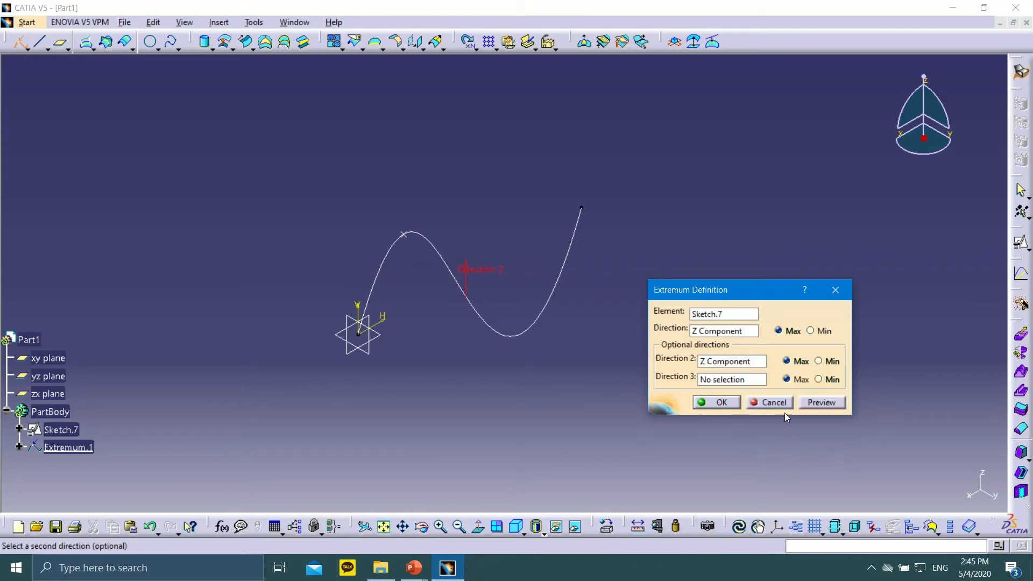
click(819, 362)
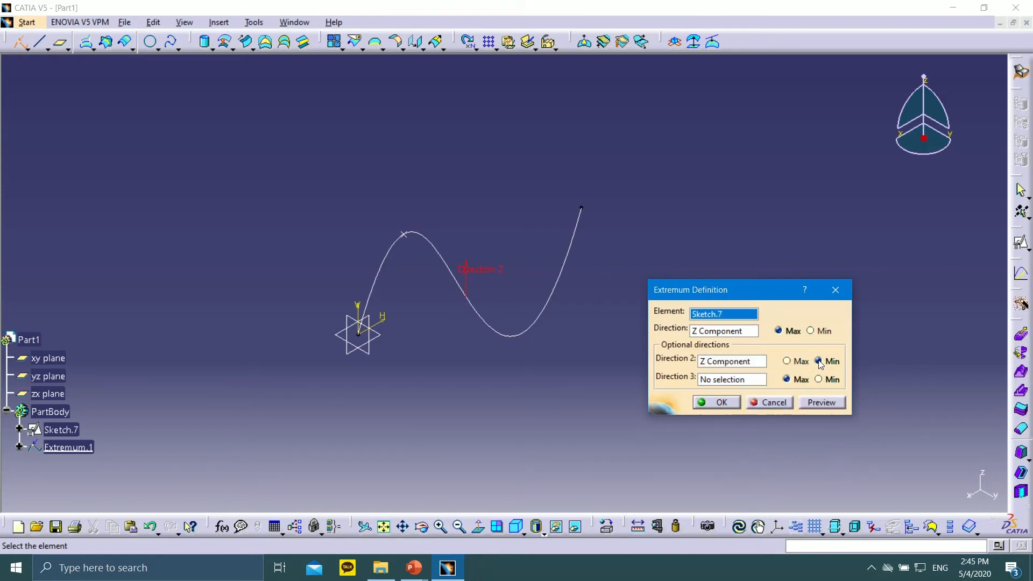
click(790, 362)
click(761, 405)
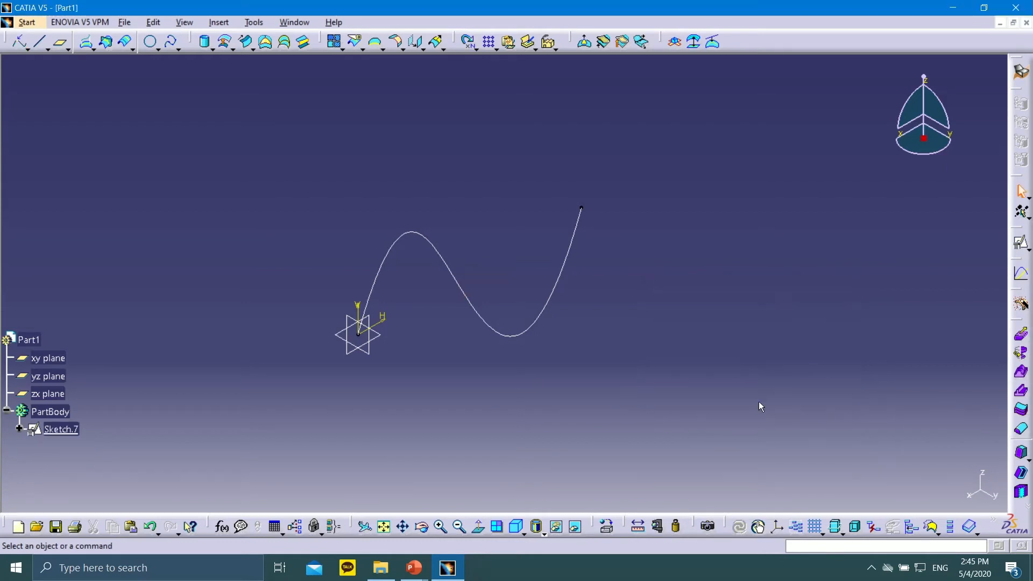
Step: Create an extremum point at the maximum of the Sketch.7 spline along the Z Component
click(21, 45)
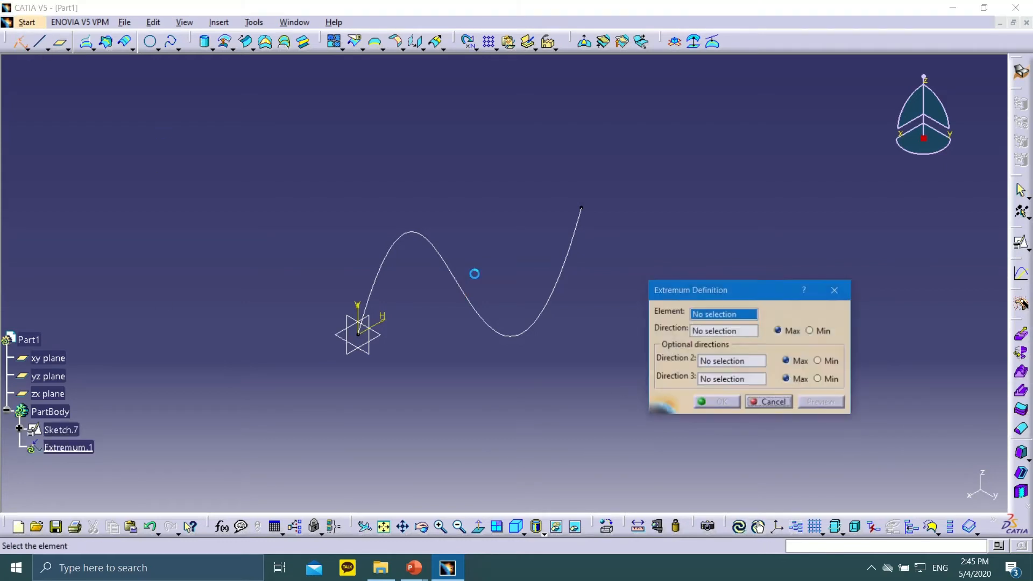
click(473, 307)
right_click(726, 331)
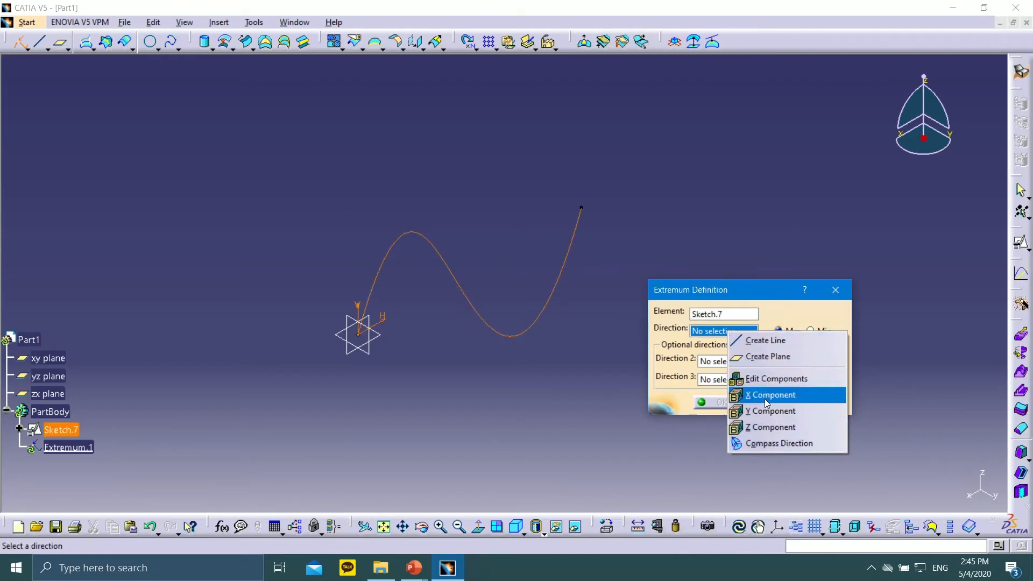
click(770, 427)
click(716, 403)
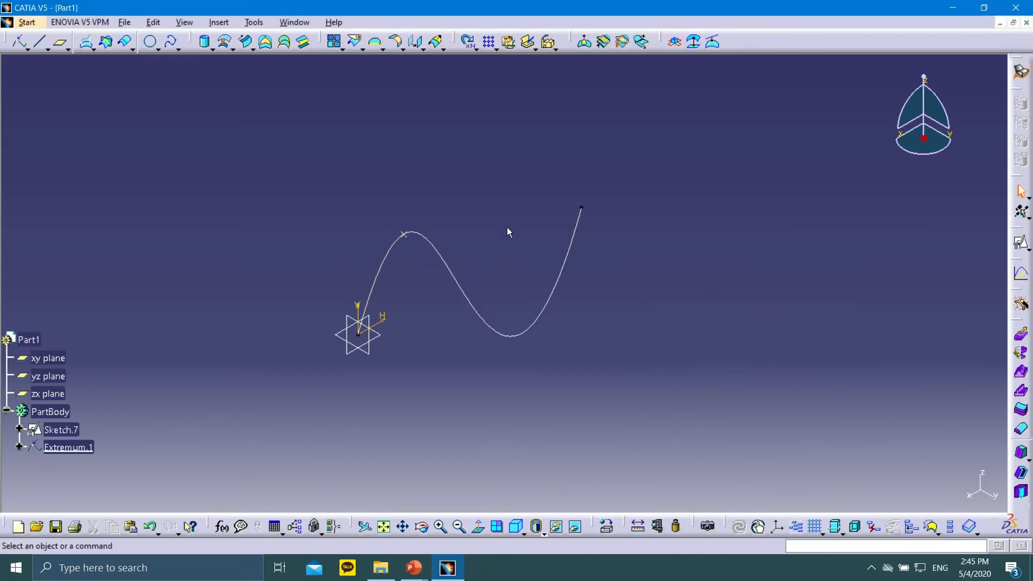
Step: Create a second extremum point at the minimum of the Sketch.7 spline along the Z Component
click(20, 41)
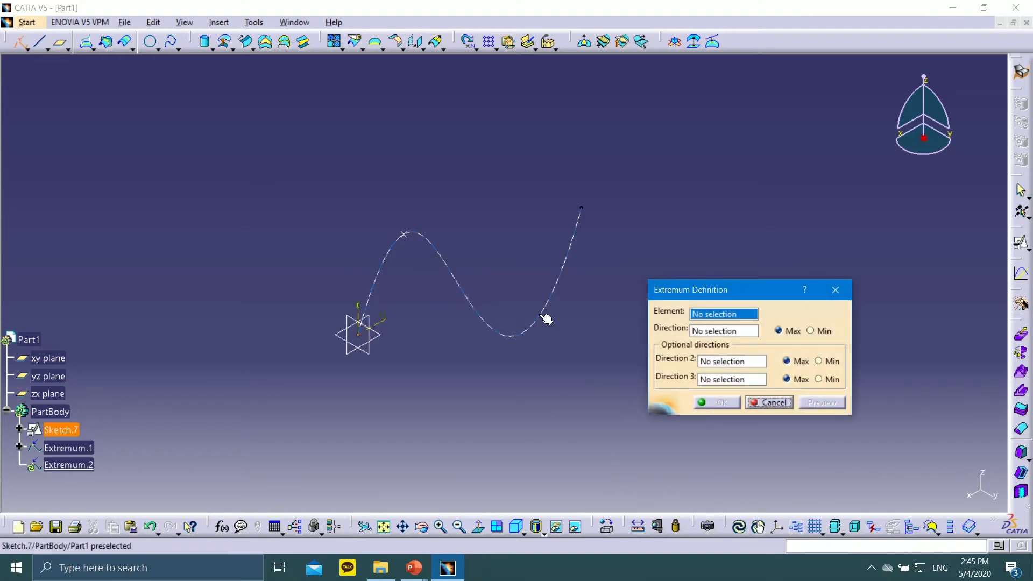
click(546, 319)
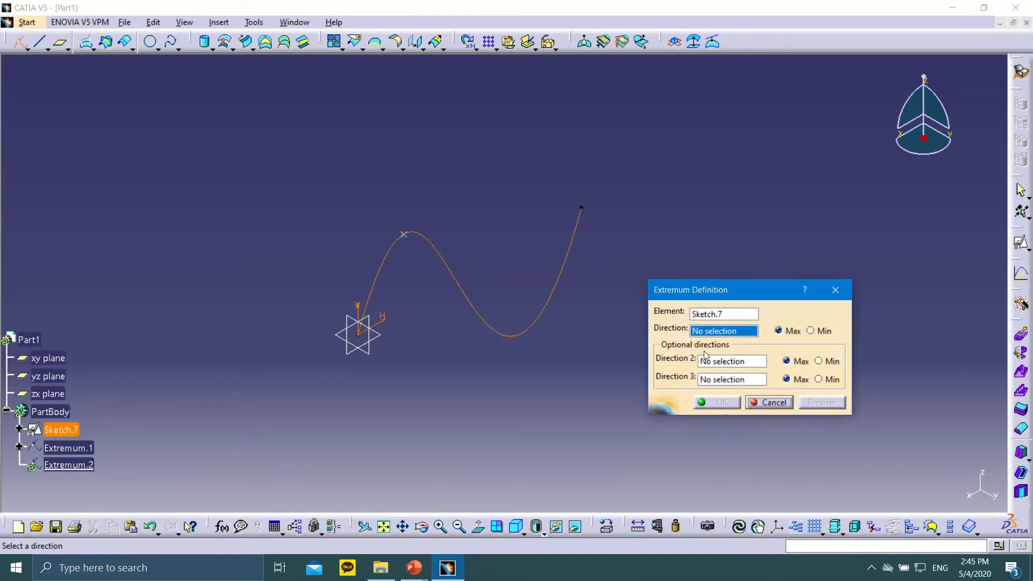
click(810, 331)
right_click(748, 333)
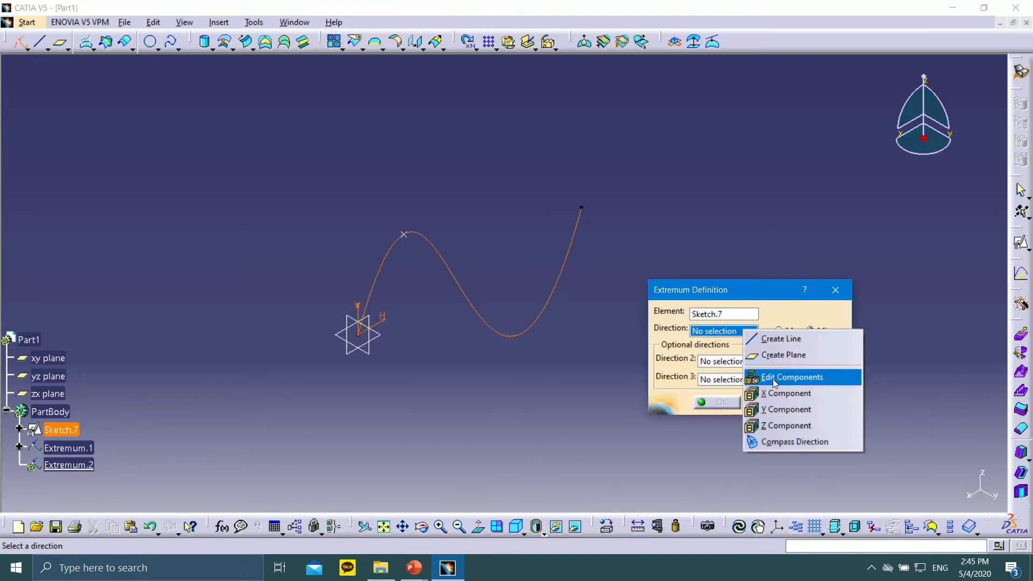
click(781, 426)
click(715, 402)
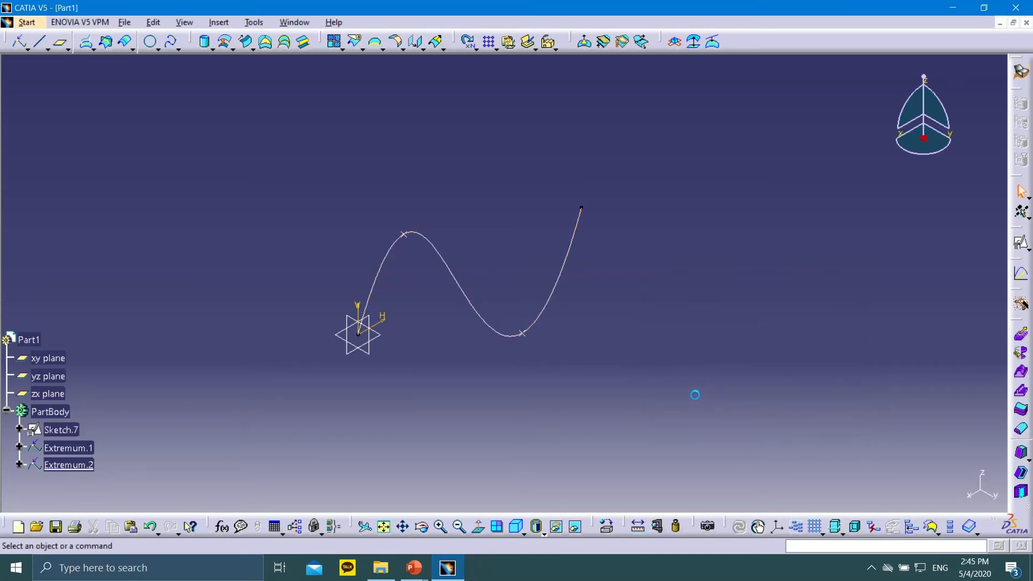
Step: Examine both extremum points on the wave spline in a standard view facing the sketch, and return to an angled view
middle_drag(528, 341, 637, 350)
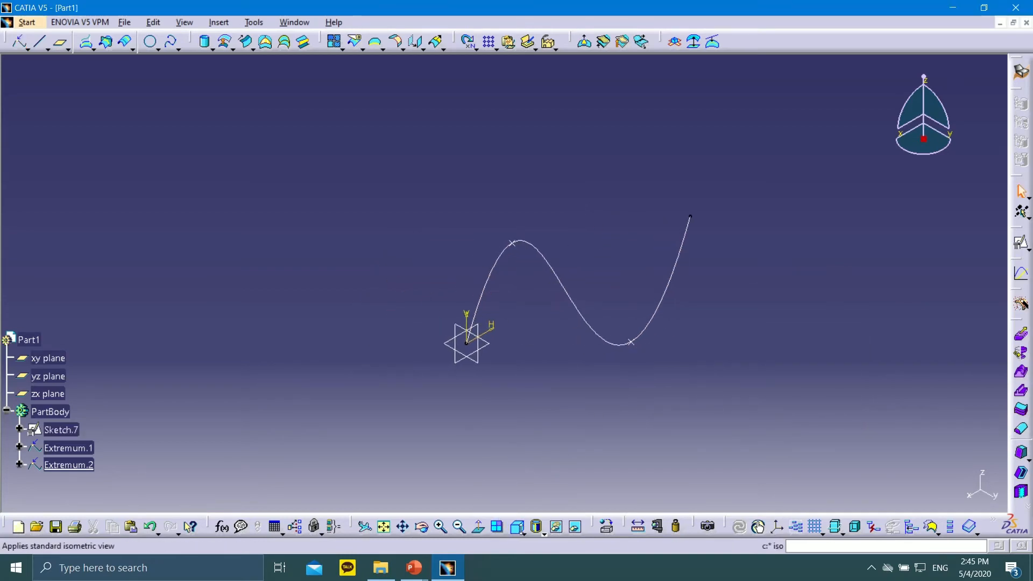
click(519, 529)
click(535, 437)
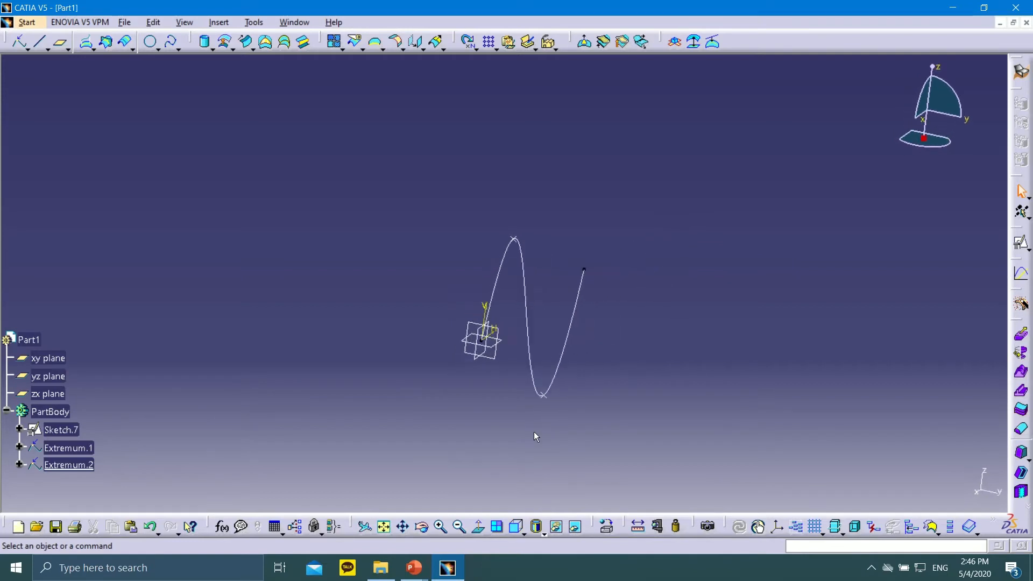
click(519, 530)
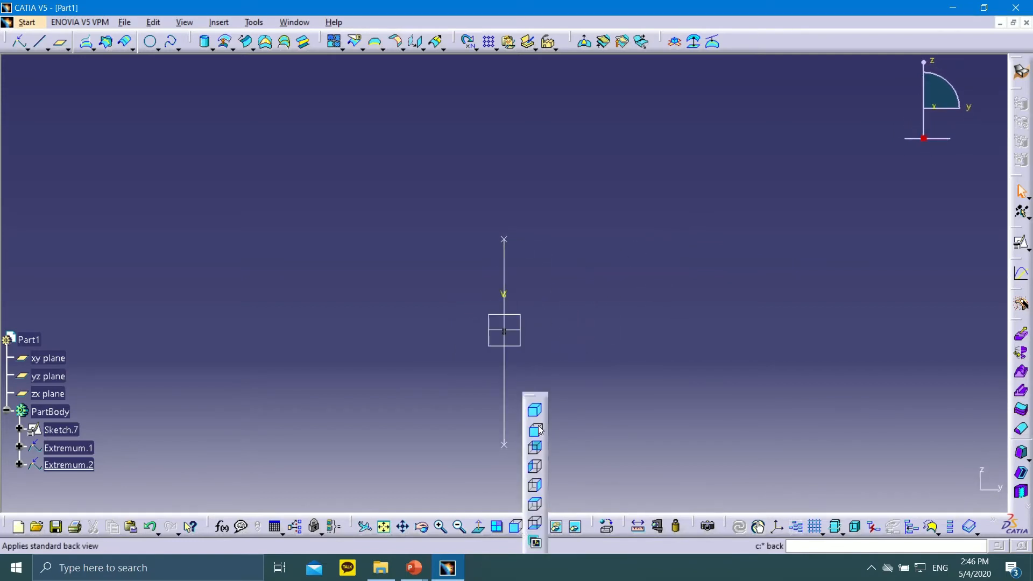
click(535, 486)
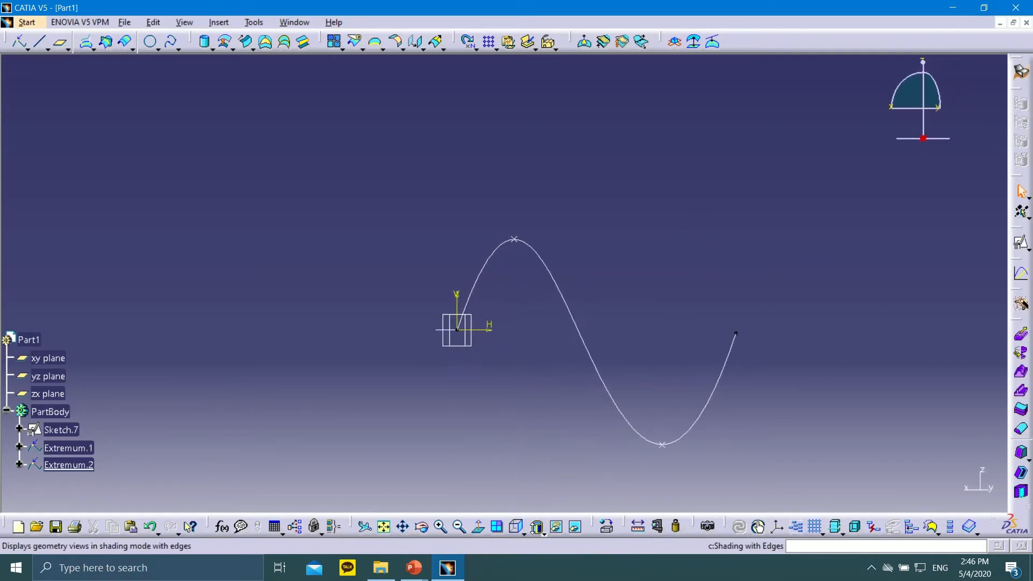
middle_drag(564, 438, 488, 385)
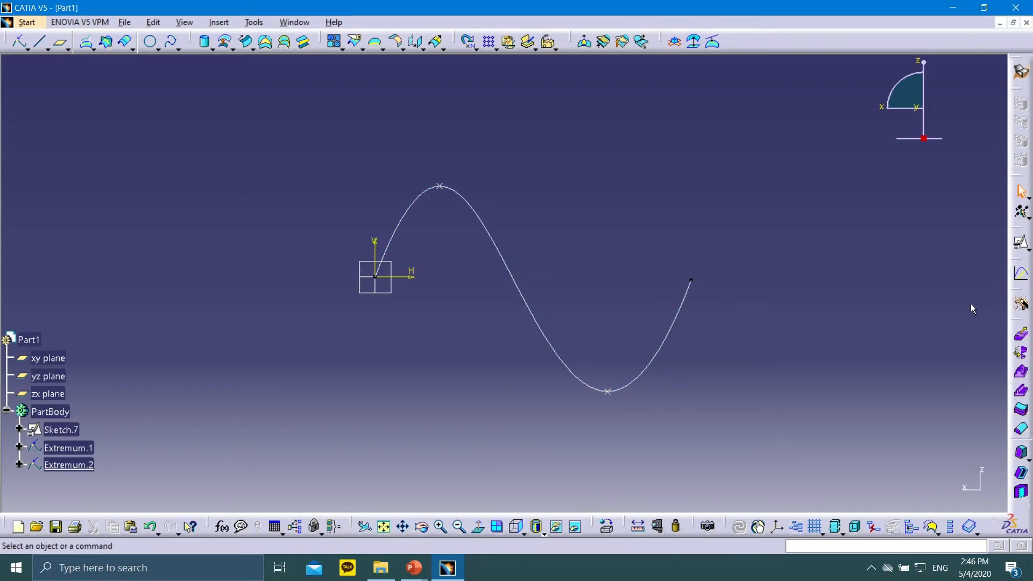
middle_drag(187, 177, 469, 266)
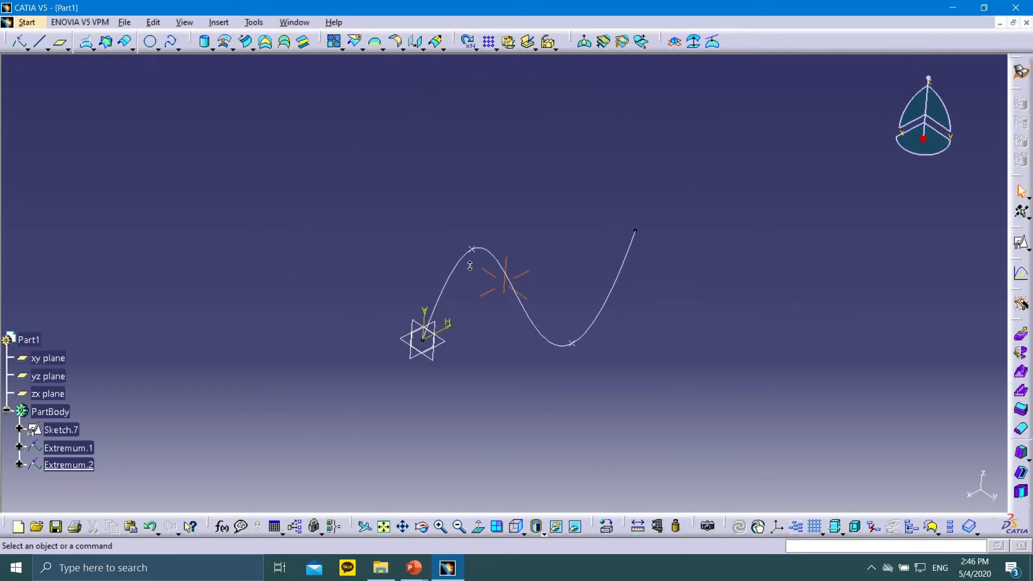
Step: Create a plane offset 100 mm from the zx plane in the reversed direction
click(61, 42)
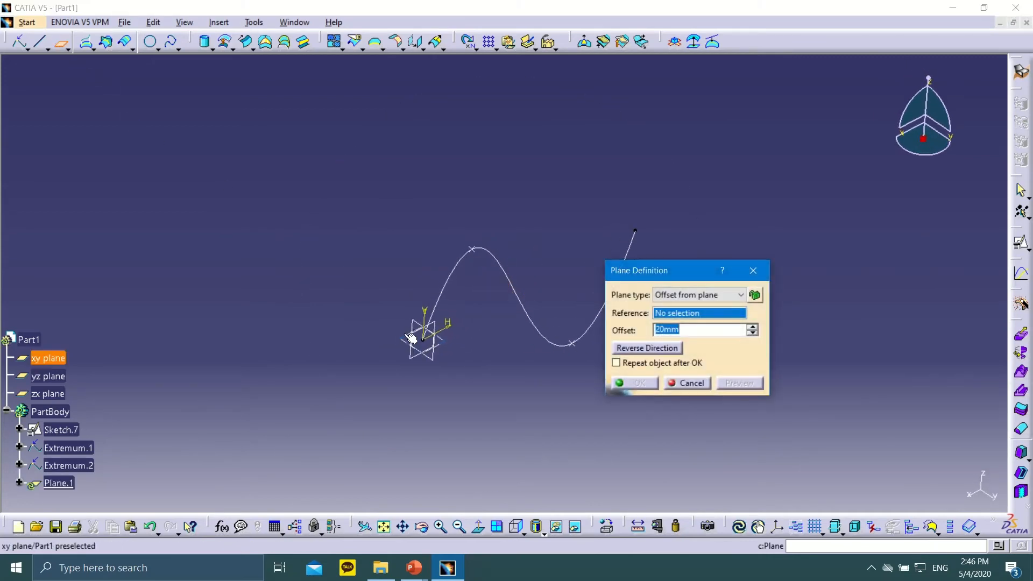
click(414, 362)
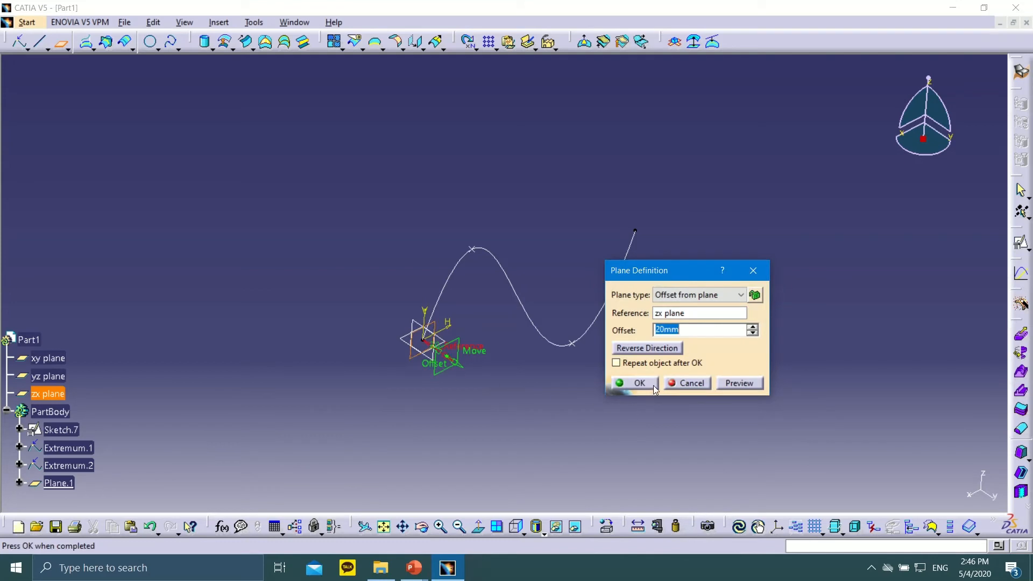
click(644, 348)
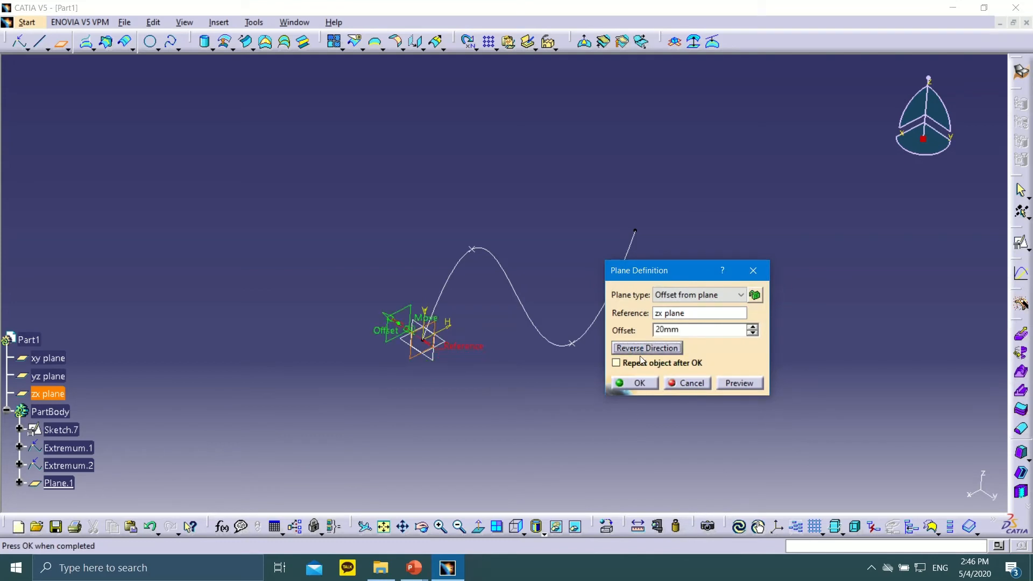
click(752, 326)
click(752, 327)
click(753, 327)
double_click(690, 332)
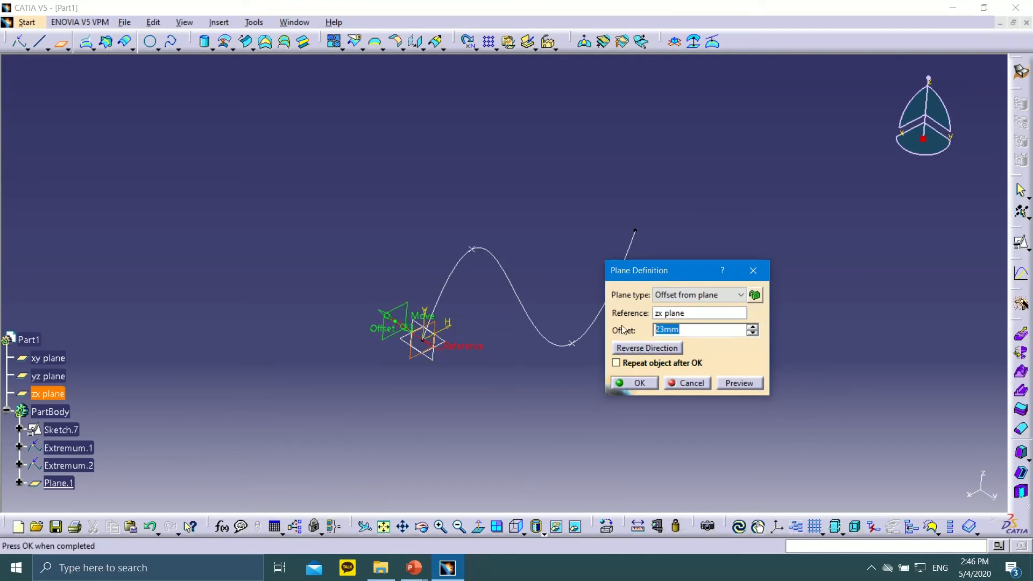
click(727, 386)
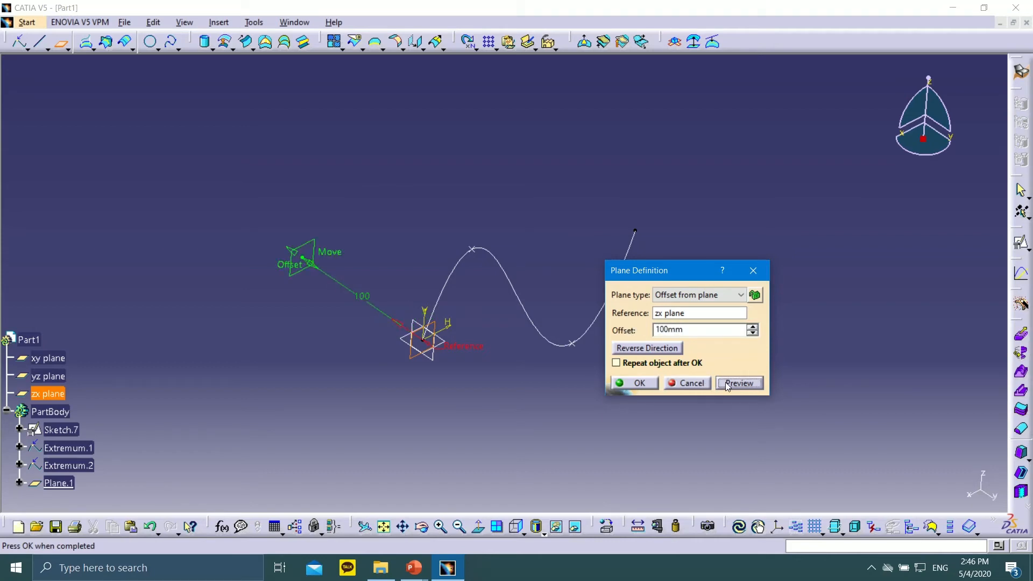
click(638, 383)
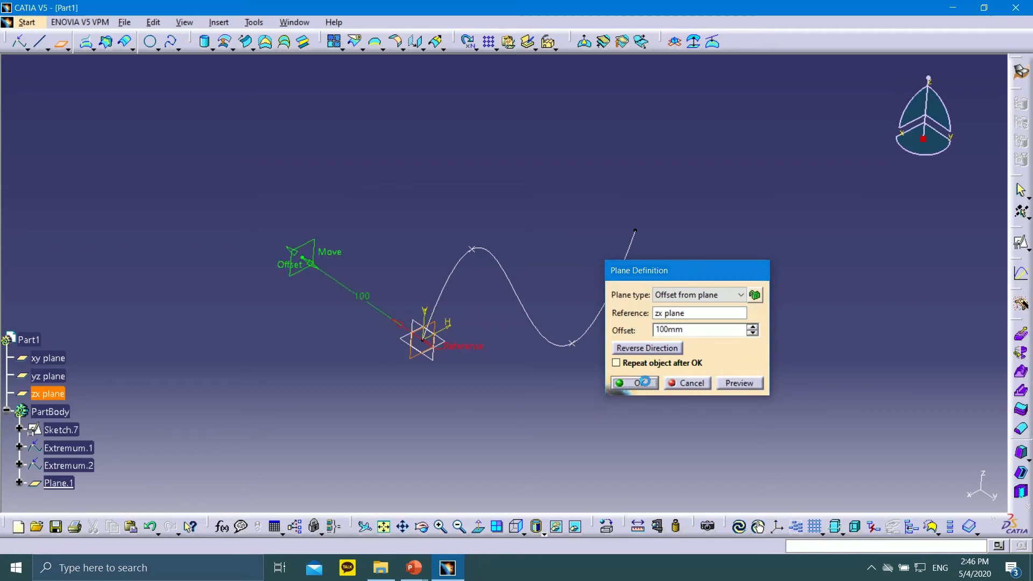
Step: Open a positioned sketch on the offset plane, Plane.1, with implicit origin and orientation
click(319, 243)
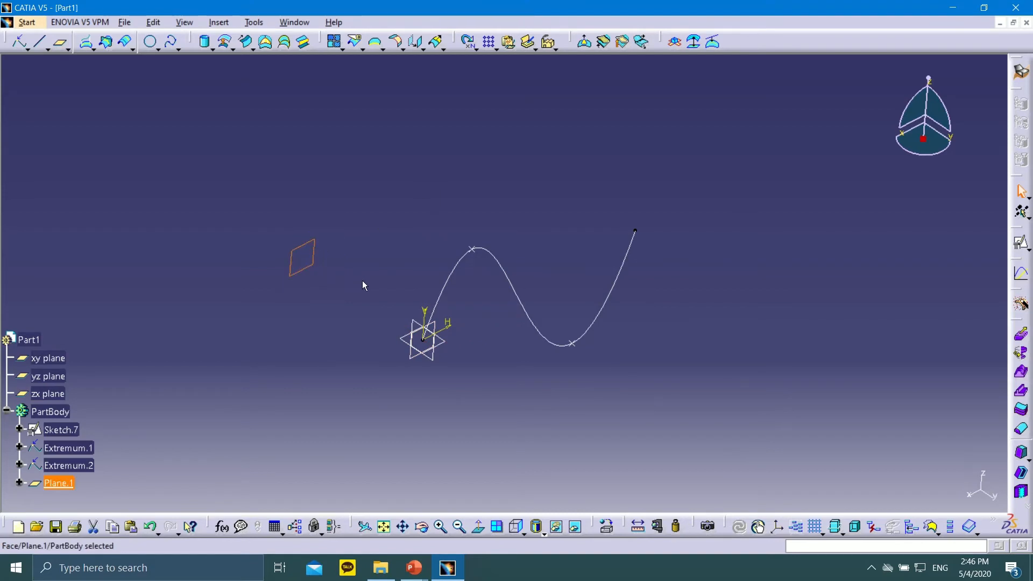
click(1015, 248)
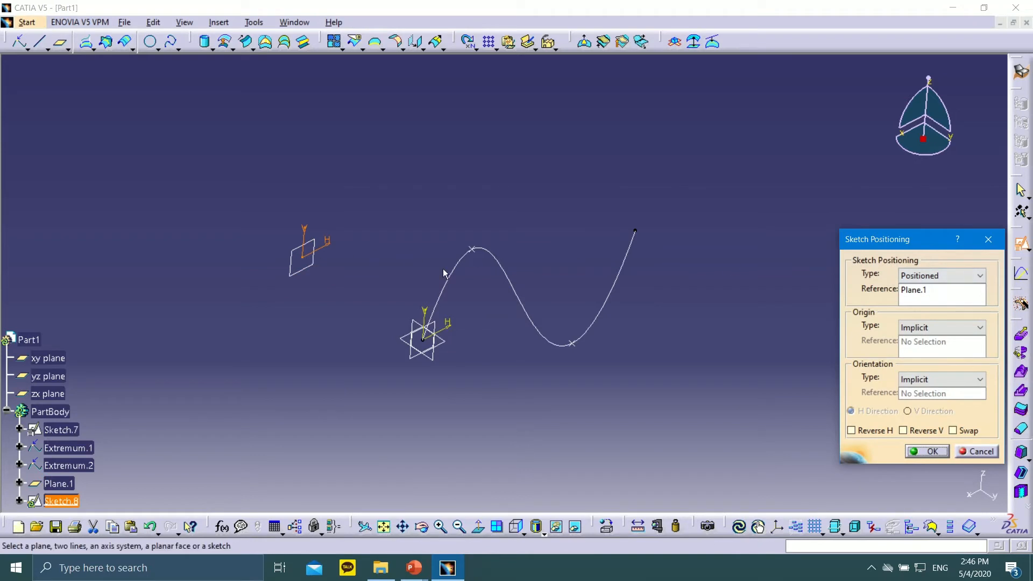
click(937, 452)
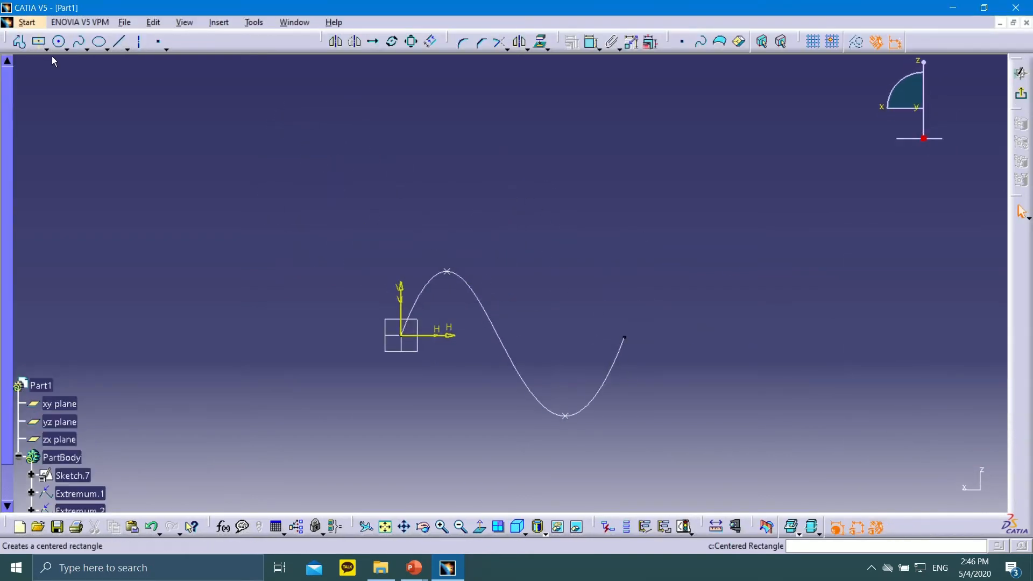
Step: Draw a line from the sketch origin to the wave's maximum extremum point, ending at about H 33.8 mm, V 48.4 mm
click(121, 44)
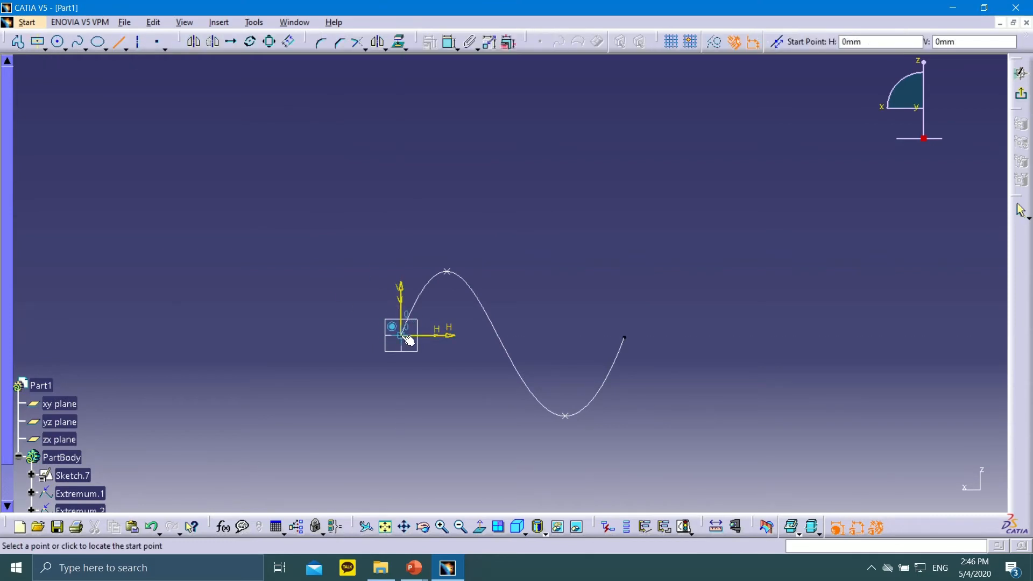
click(401, 335)
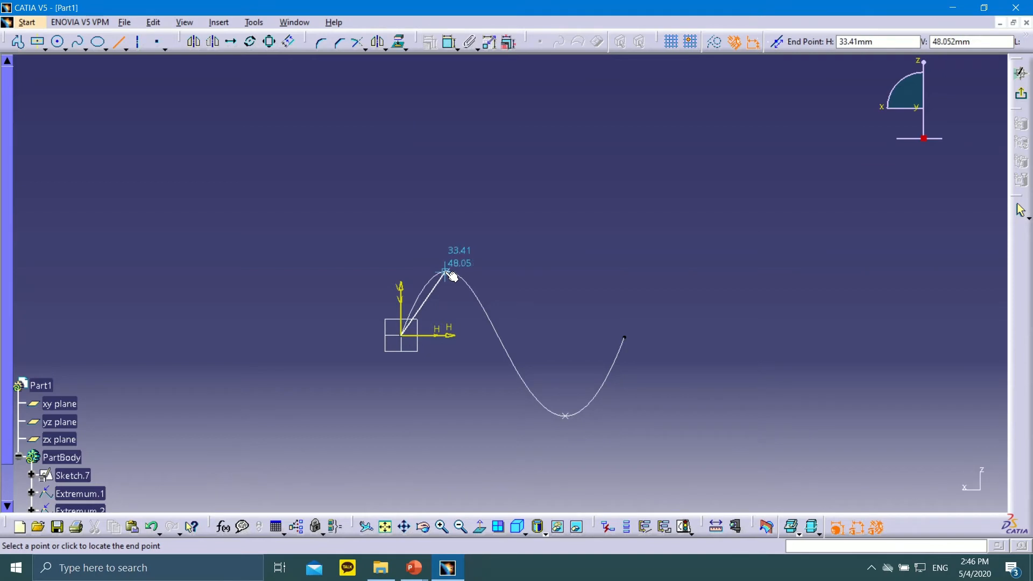
ctrl+middle_drag(454, 282, 431, 228)
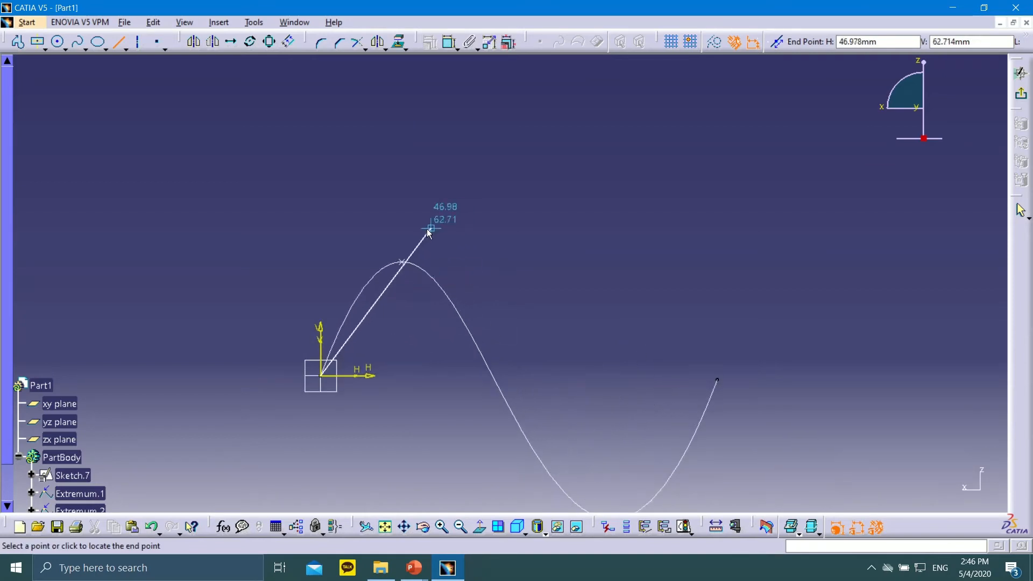
click(401, 262)
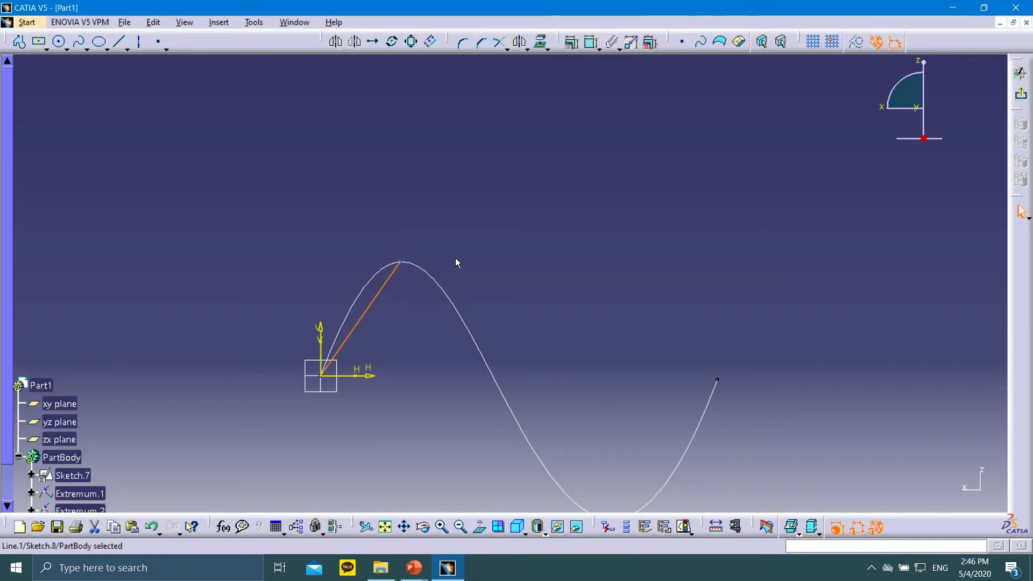
Step: Draw a horizontal line from the first line's upper end to about H 168.8 mm, V 48.4 mm, above the wave's far end
click(119, 41)
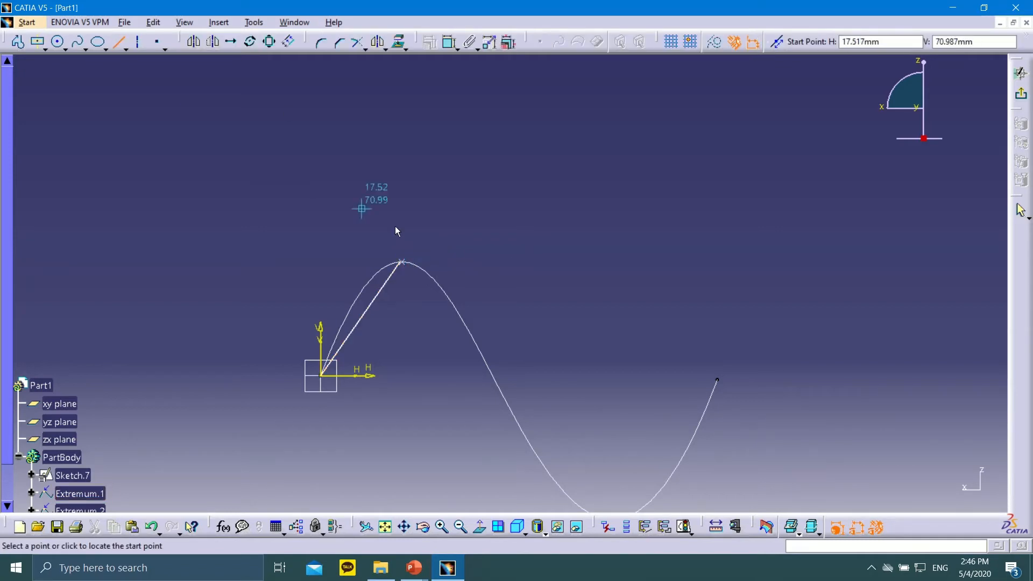
click(404, 263)
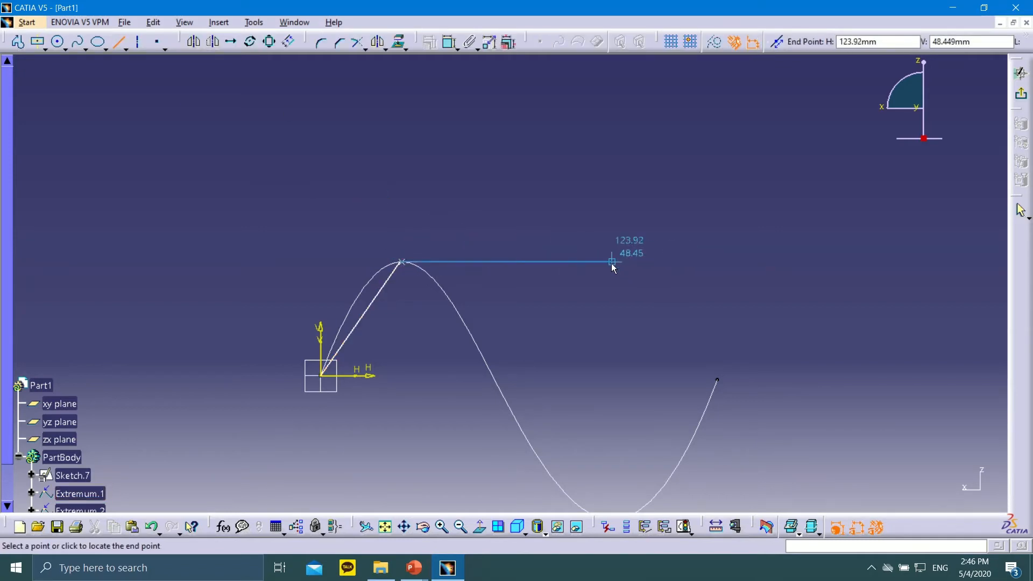
click(717, 262)
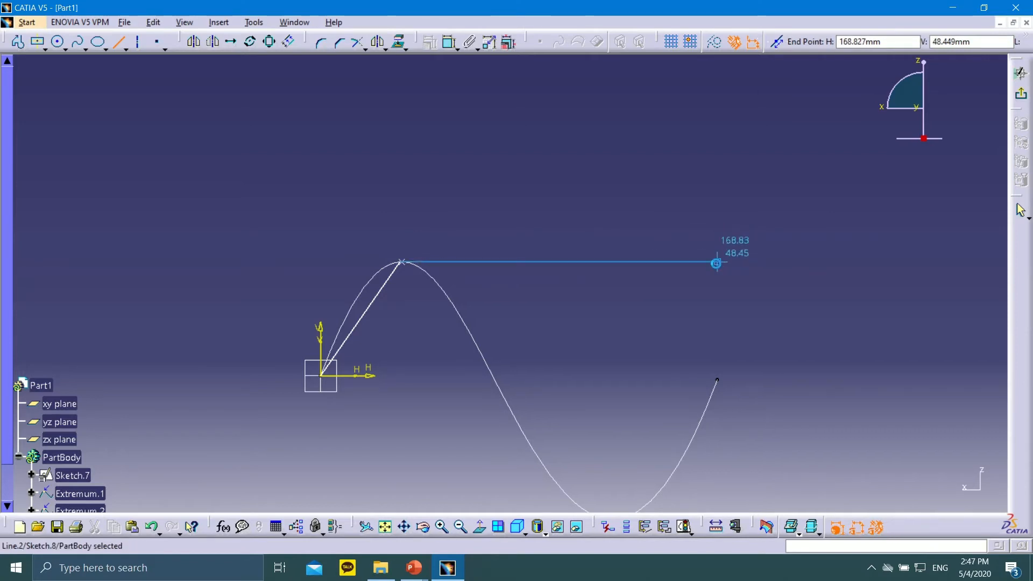
Step: Create an intersection point where the horizontal line meets the sloped line, and accept the sloped line's definition unchanged
mouse_move(483, 272)
middle_down()
mouse_move(524, 355)
mouse_move(647, 341)
mouse_move(648, 309)
mouse_move(623, 280)
middle_up()
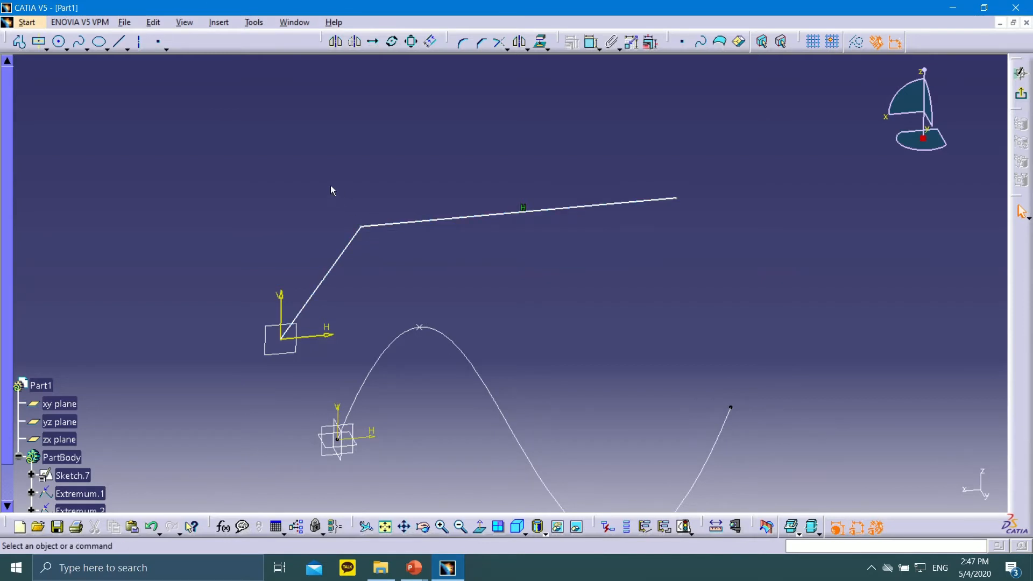
click(160, 42)
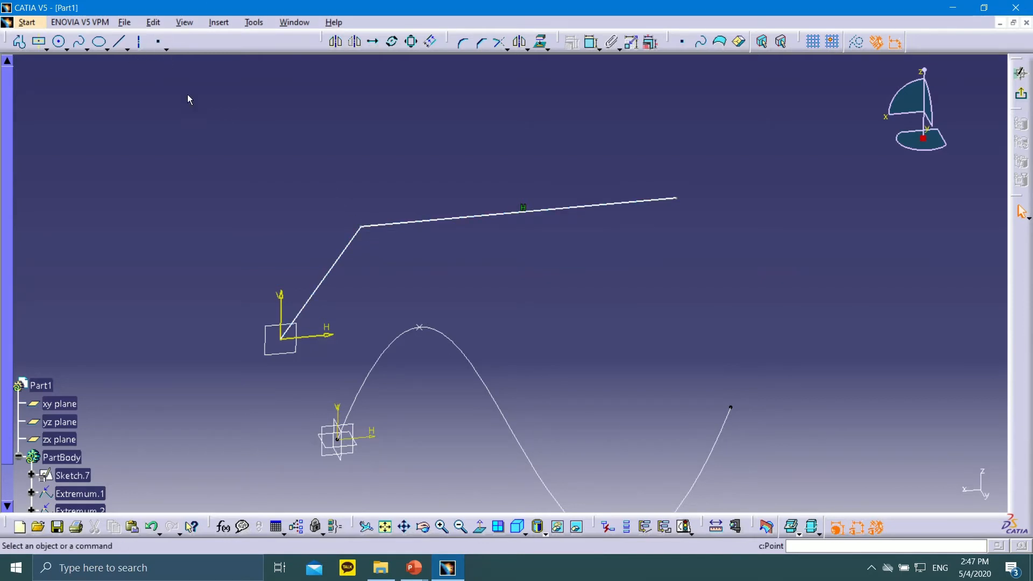
click(165, 48)
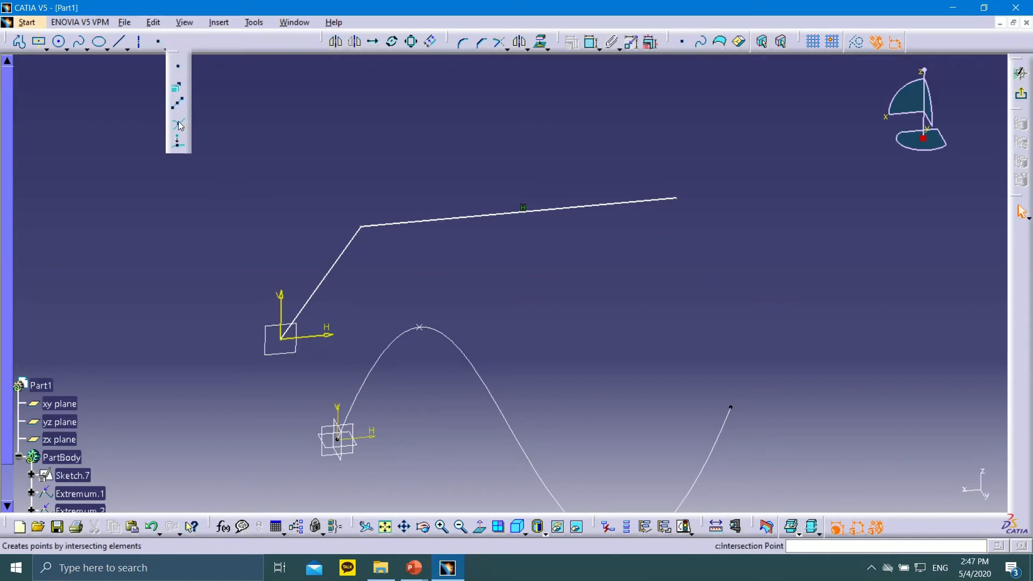
click(395, 224)
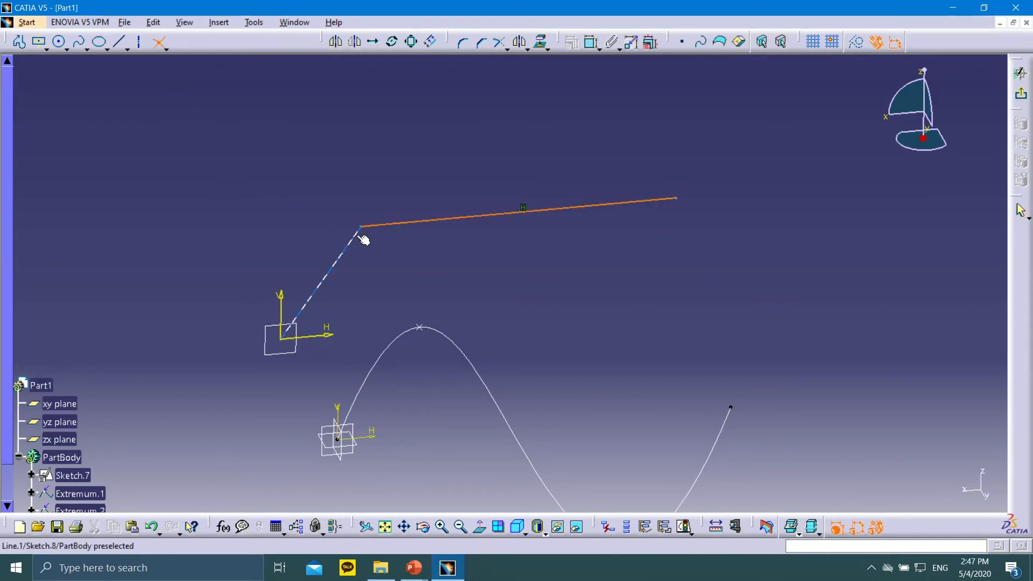
click(363, 246)
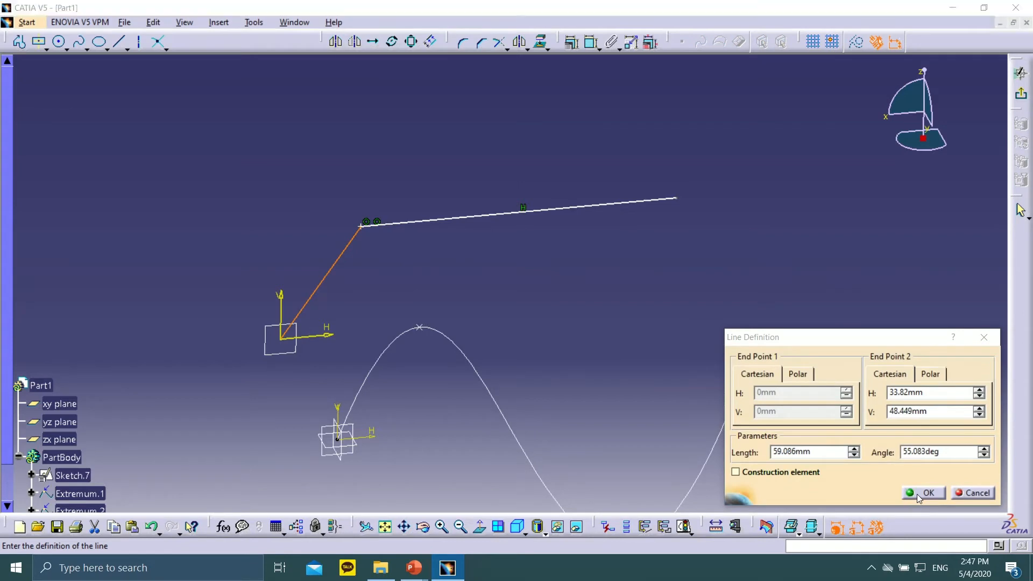
click(917, 493)
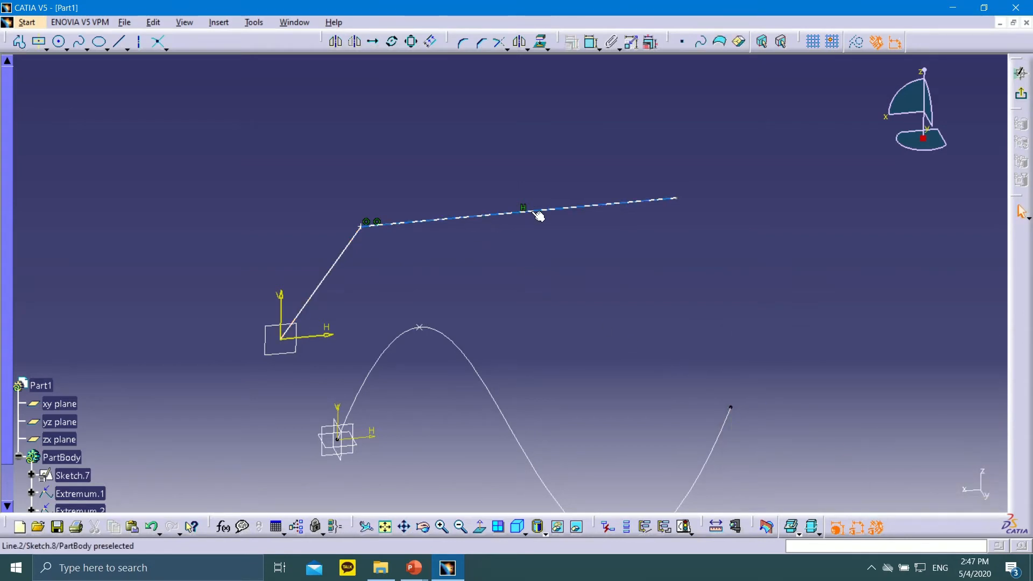
Step: Place a point on the horizontal sketch line, slightly beyond its middle
middle_drag(598, 336, 557, 309)
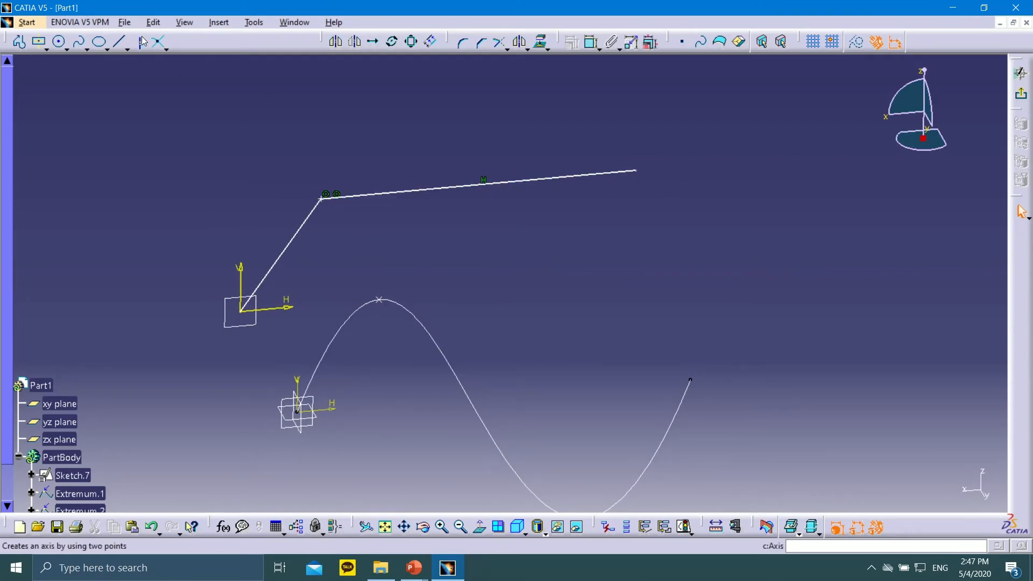
click(167, 49)
click(177, 65)
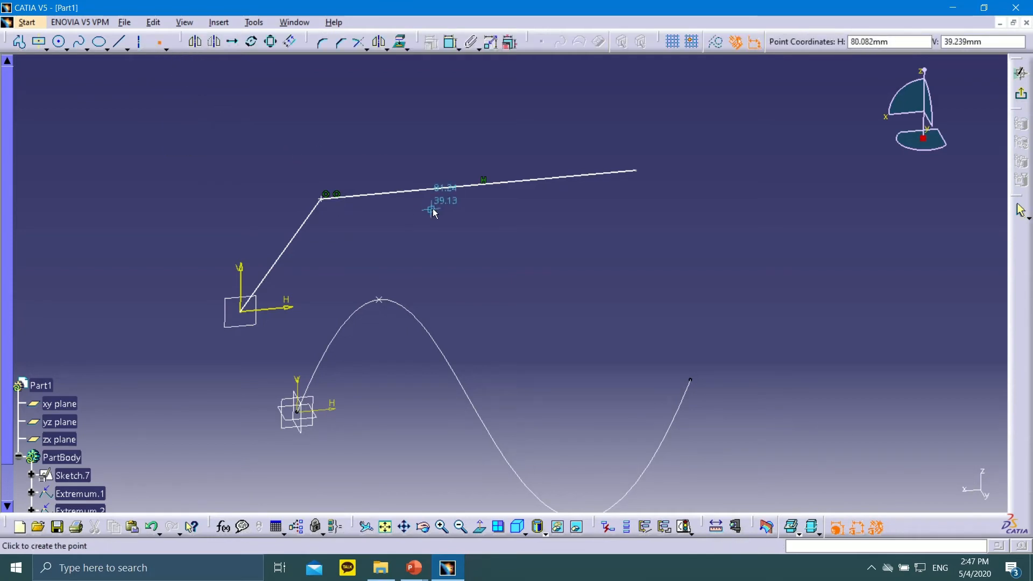
click(503, 184)
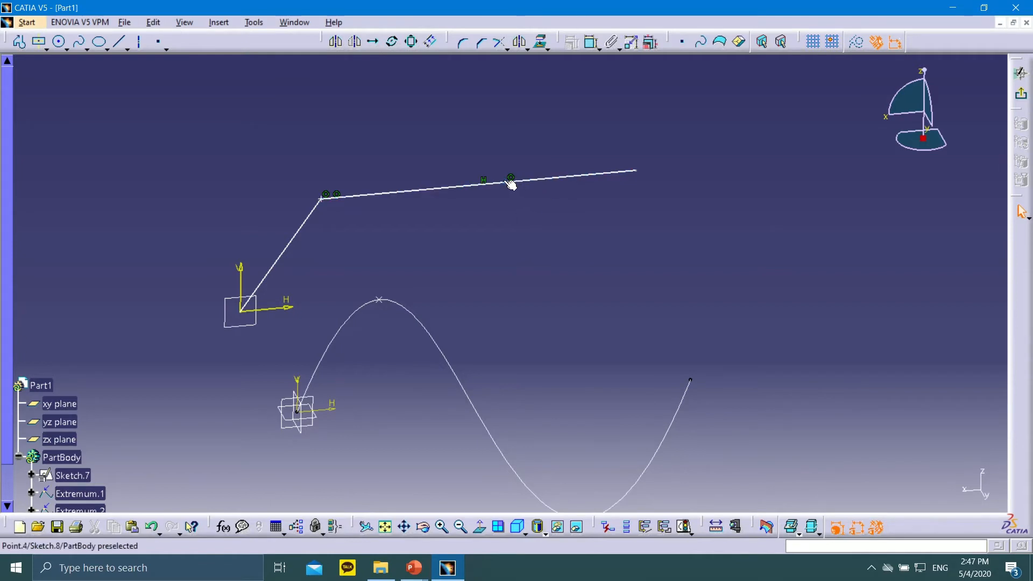
Step: Constrain the new point to be the midpoint of the horizontal line
click(511, 184)
ctrl+click(527, 183)
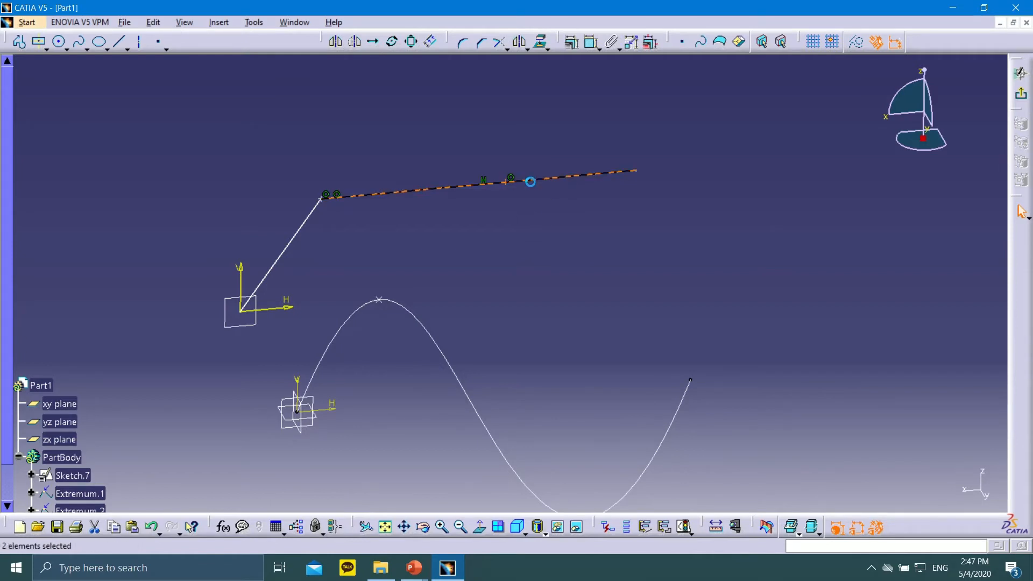
click(575, 46)
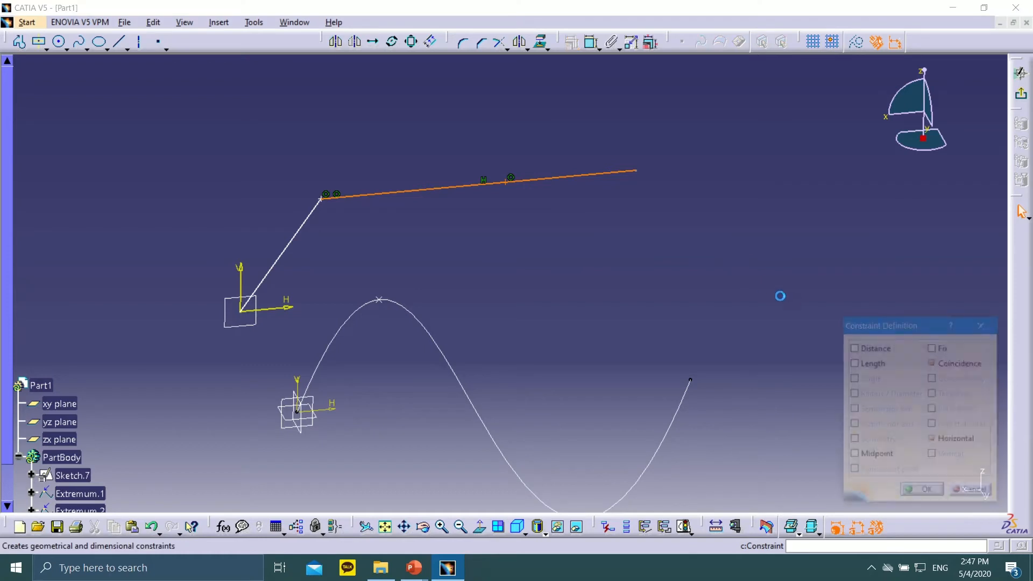
click(877, 456)
click(922, 494)
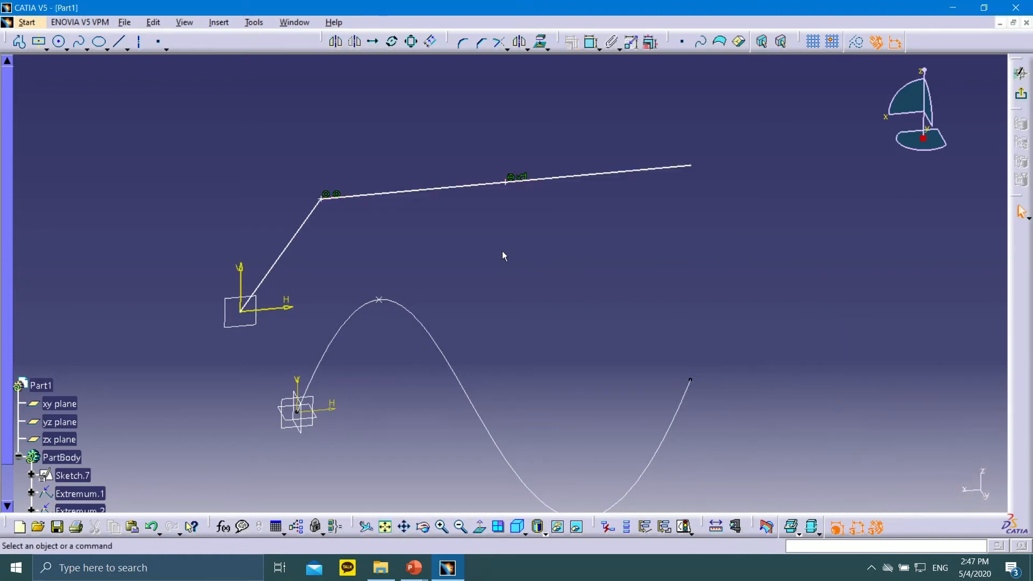
Step: Exit the sketch and deselect the finished two-line profile
middle_drag(486, 246, 539, 292)
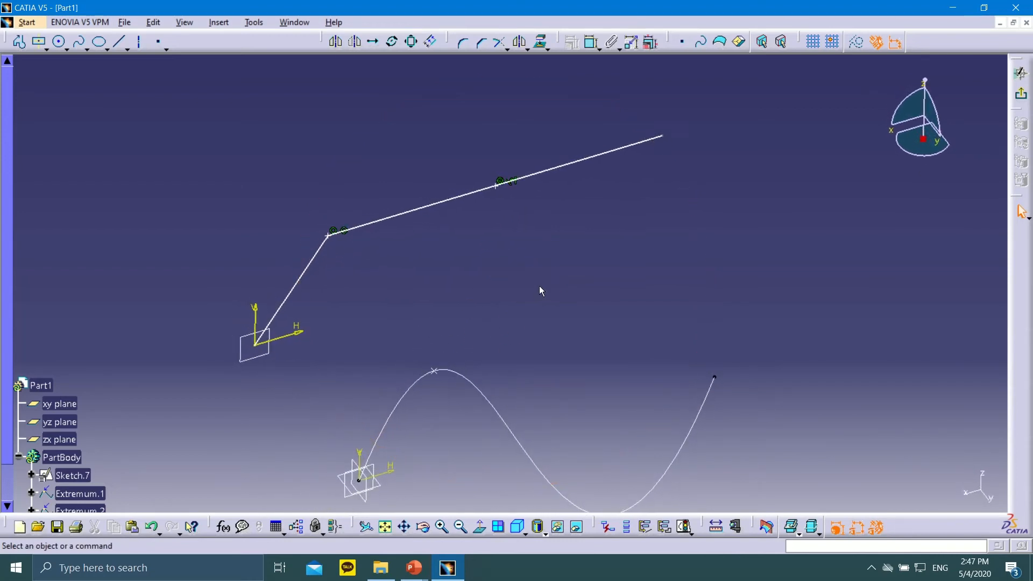
click(1020, 94)
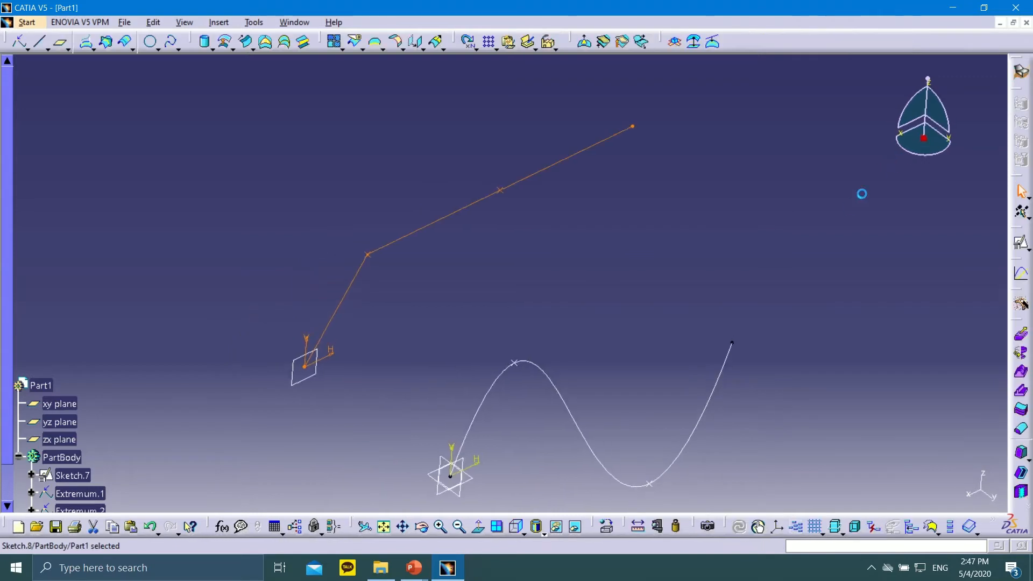
click(709, 235)
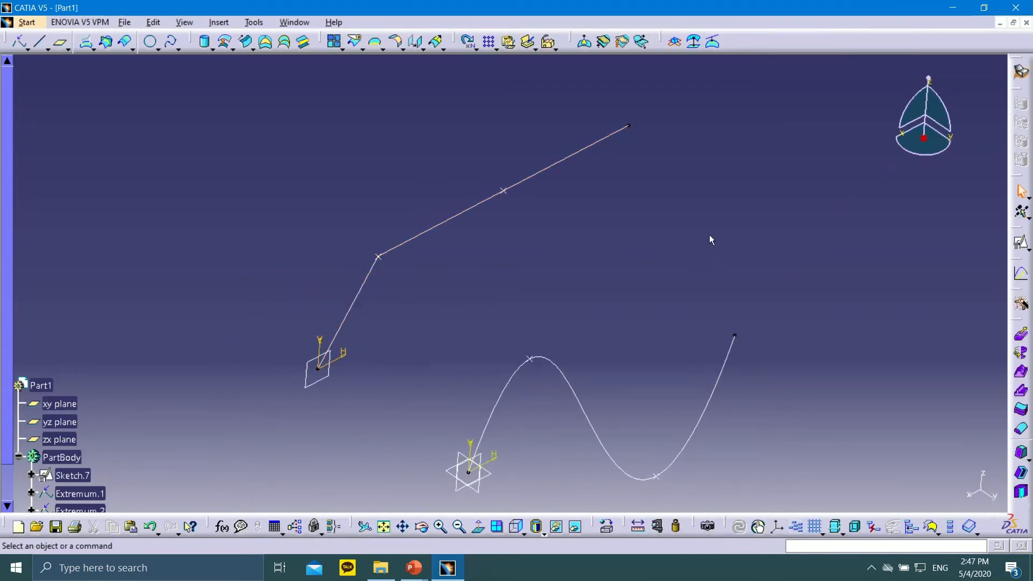
click(630, 126)
click(392, 295)
Step: Switch to the PowerPoint slide show to review the multi-section surface example with guide lines, and return to CATIA
mouse_move(414, 567)
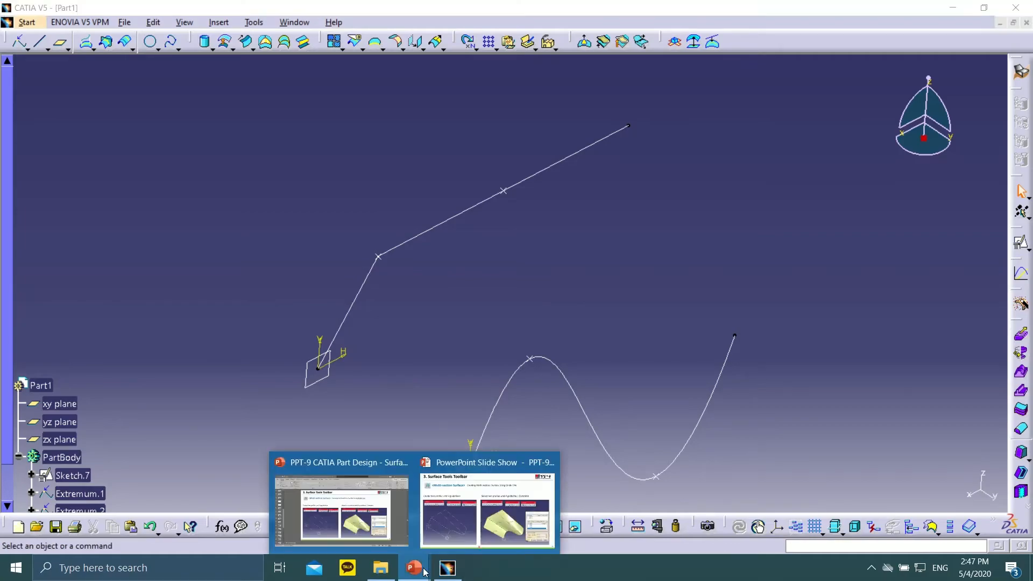
click(466, 523)
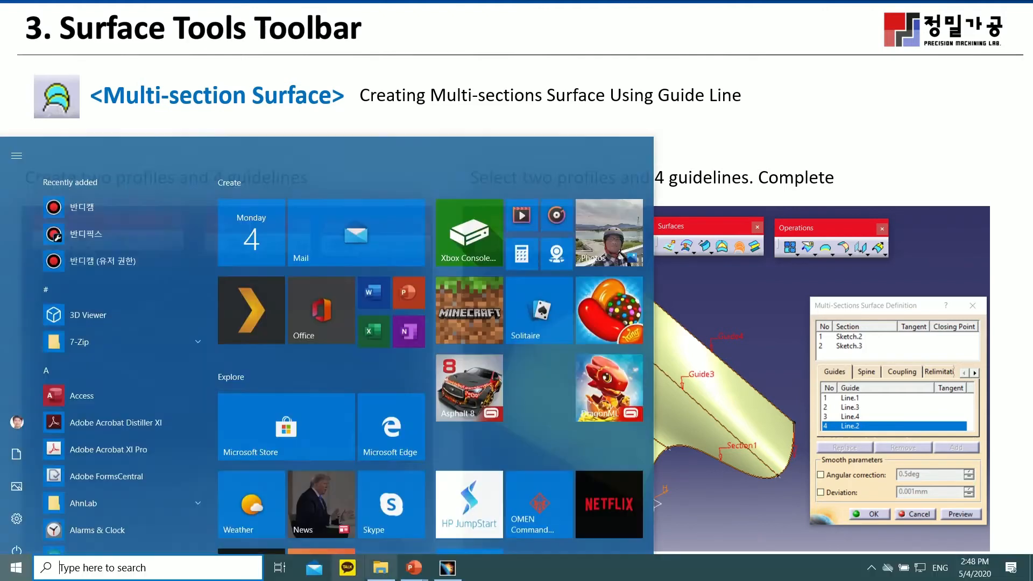
key(super)
click(455, 572)
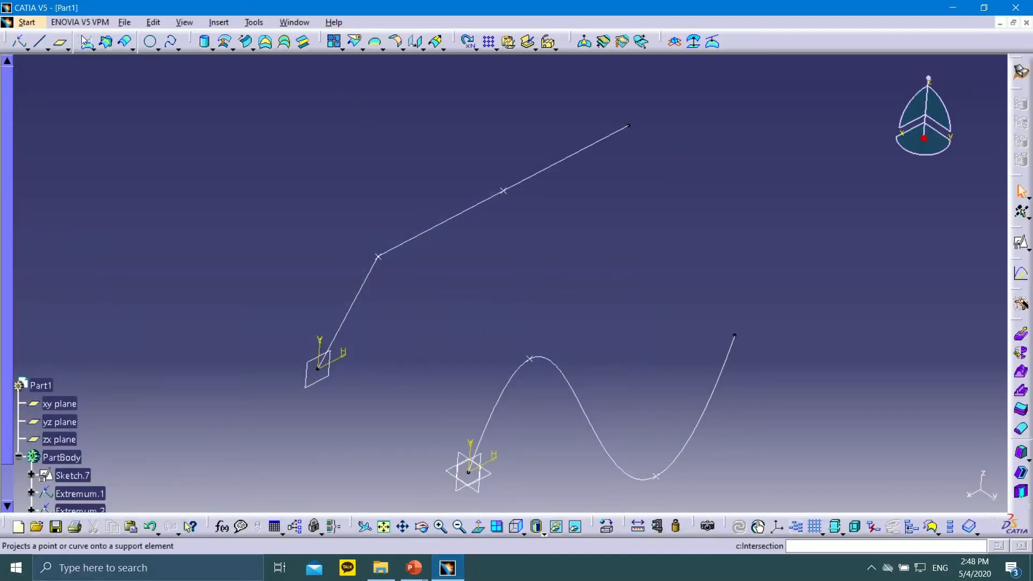
Step: Create a Point-Point line from the origin of Sketch.8 to the origin of Sketch.7
click(40, 43)
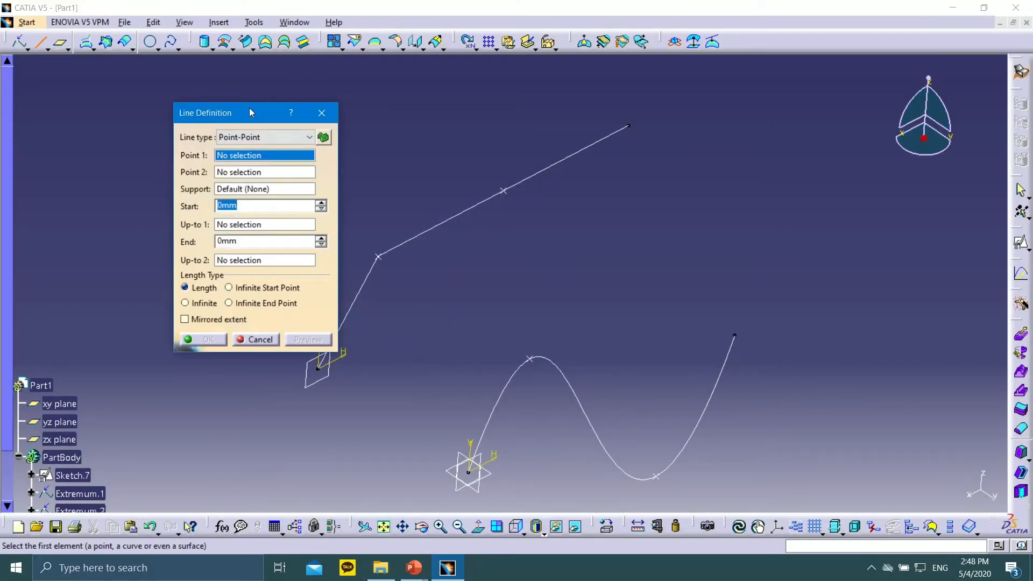
drag(251, 112, 115, 103)
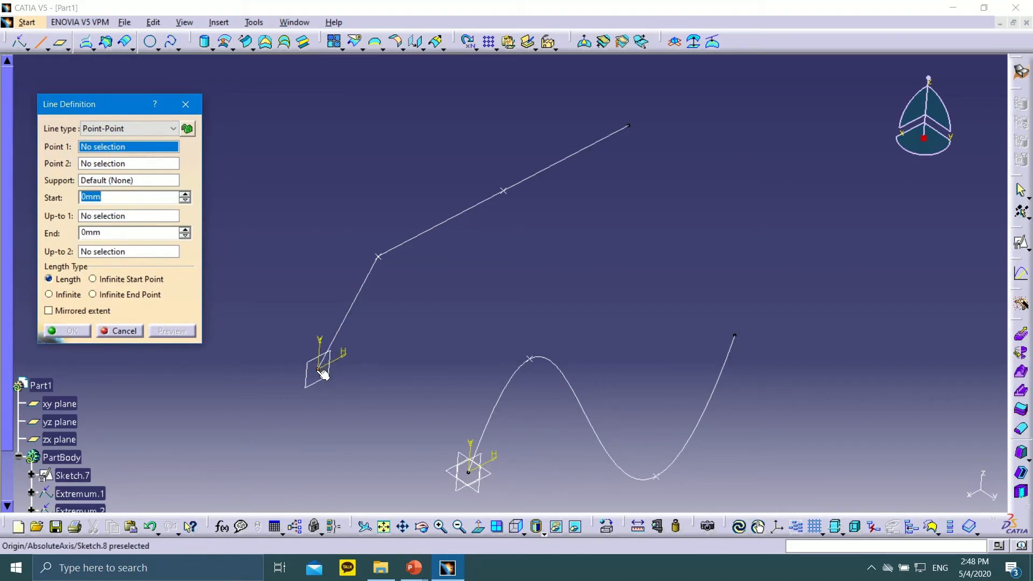
click(319, 369)
click(468, 472)
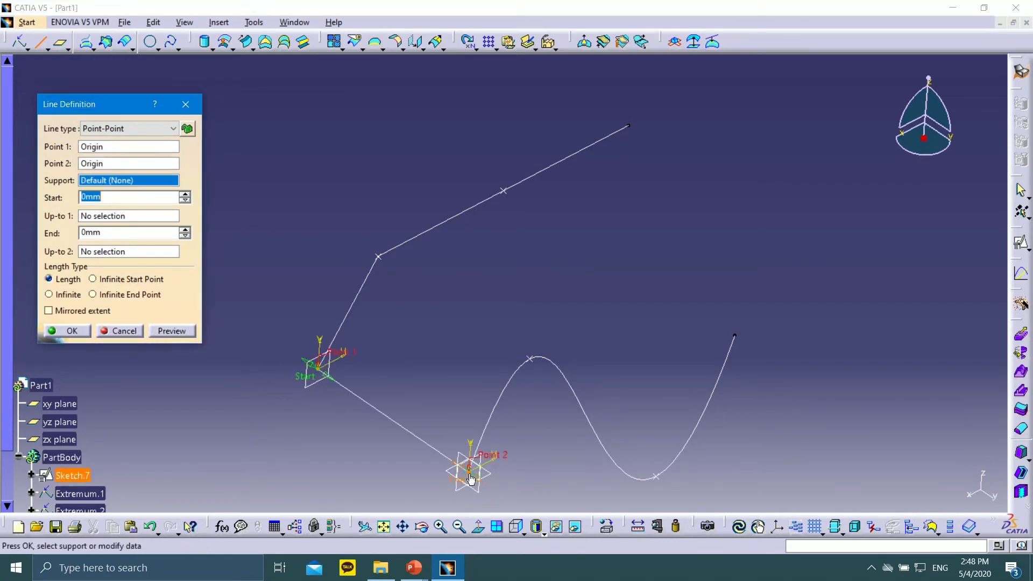
click(85, 331)
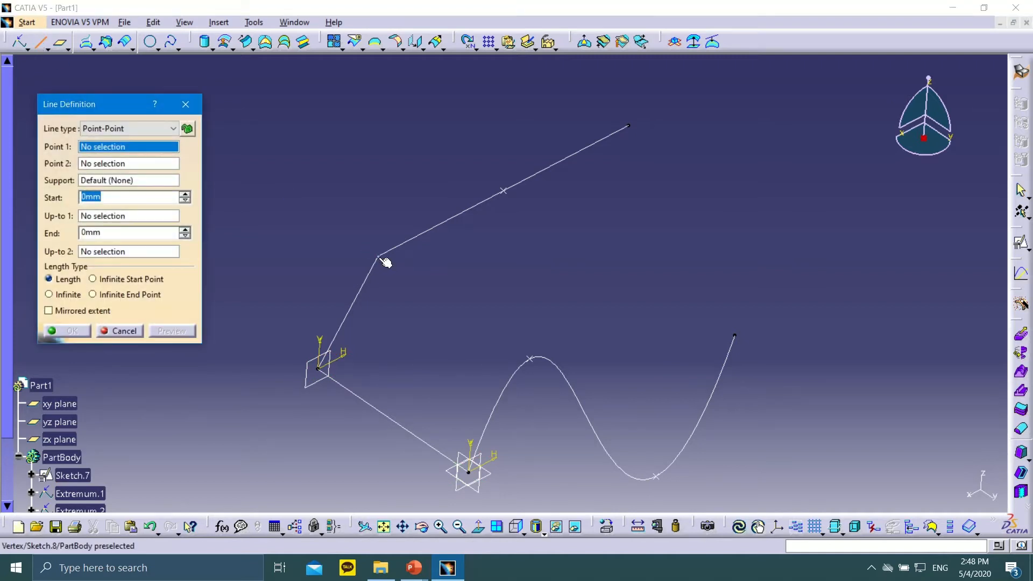
Step: Create a Point-Point line from the corner vertex of Sketch.8 to Extremum.1 on the wave
click(380, 258)
click(536, 364)
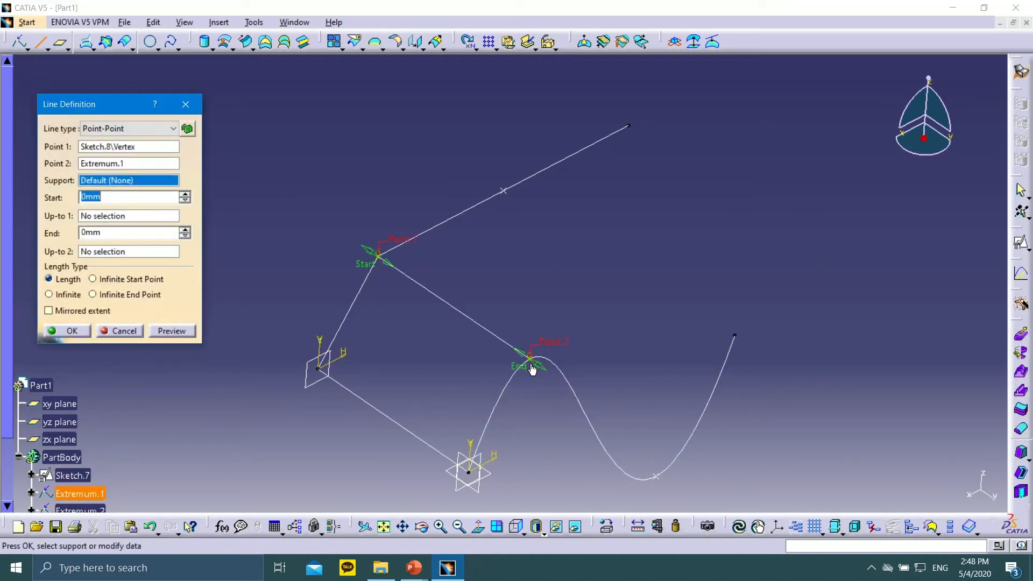
click(70, 331)
Step: Create a Point-Point line from the middle vertex of Sketch.8's longer line to Extremum.2 on the wave
click(38, 43)
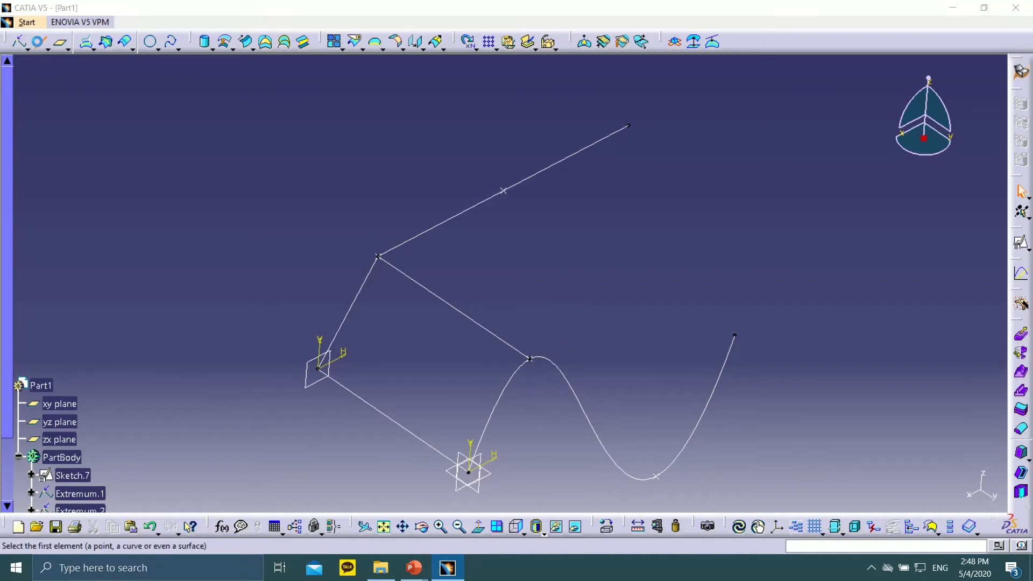
click(505, 192)
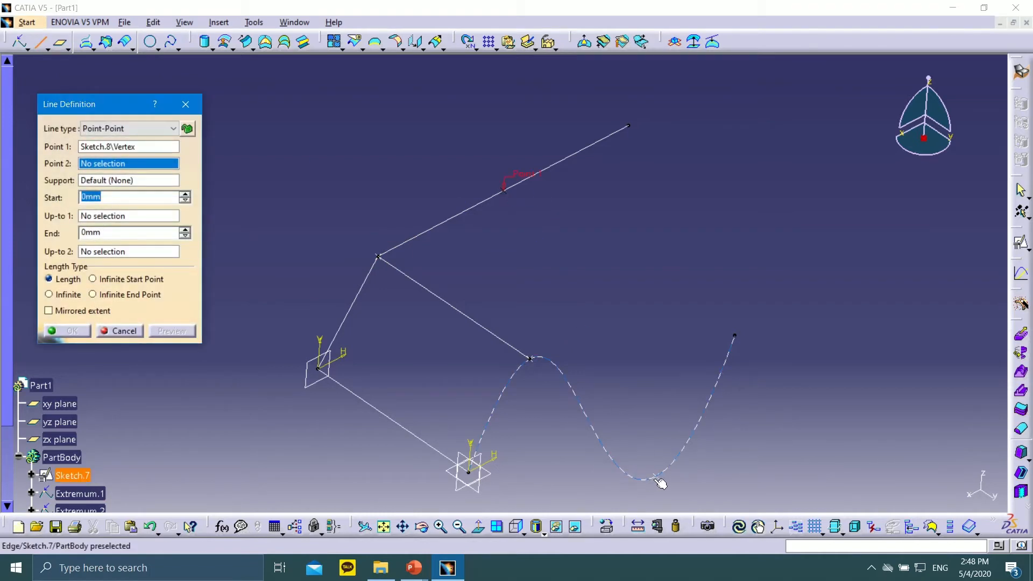
click(656, 476)
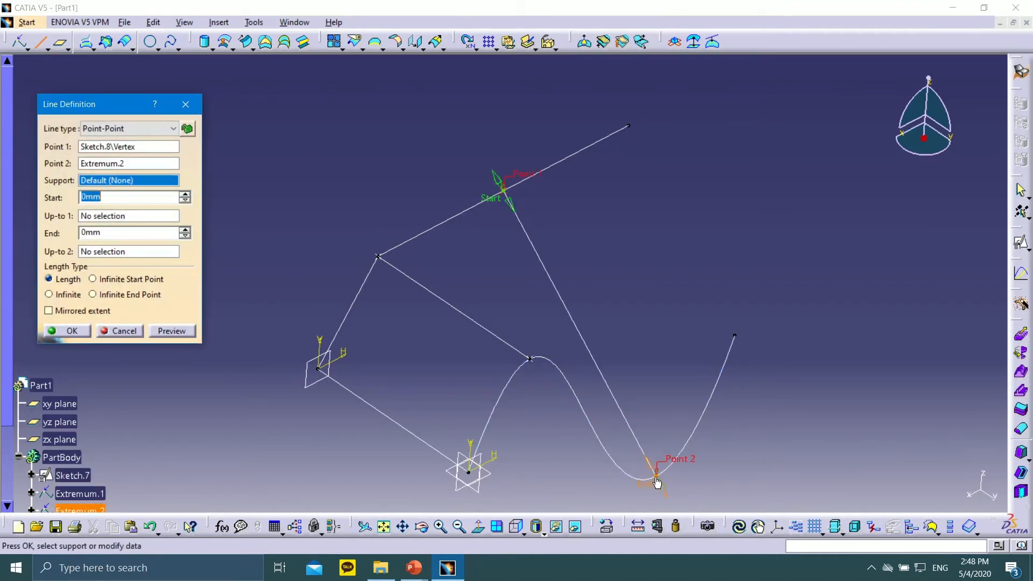
click(78, 333)
Step: Create a Point-Point line from the far end vertex of Sketch.8 to the far end vertex of the wave
click(40, 42)
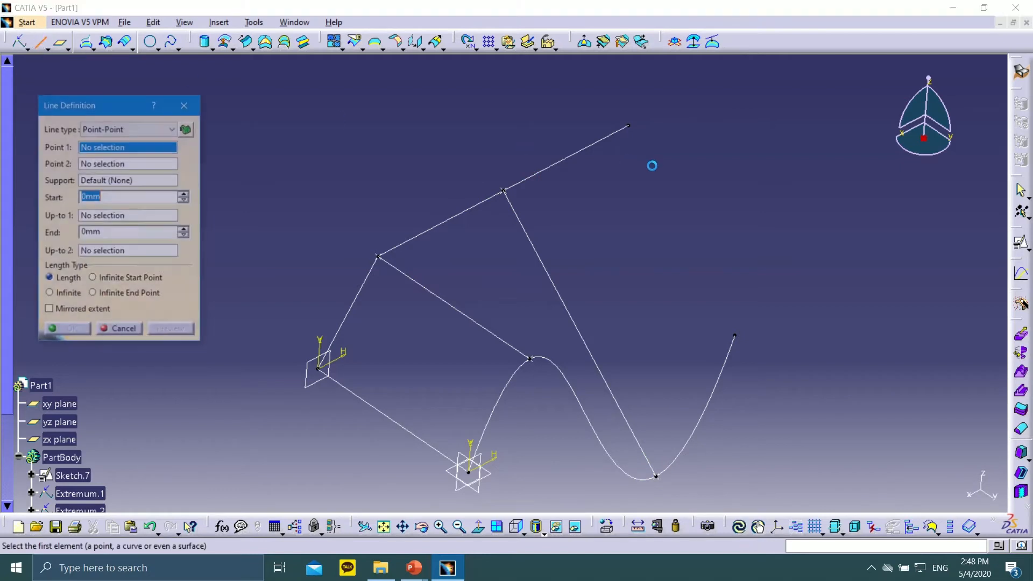
click(629, 127)
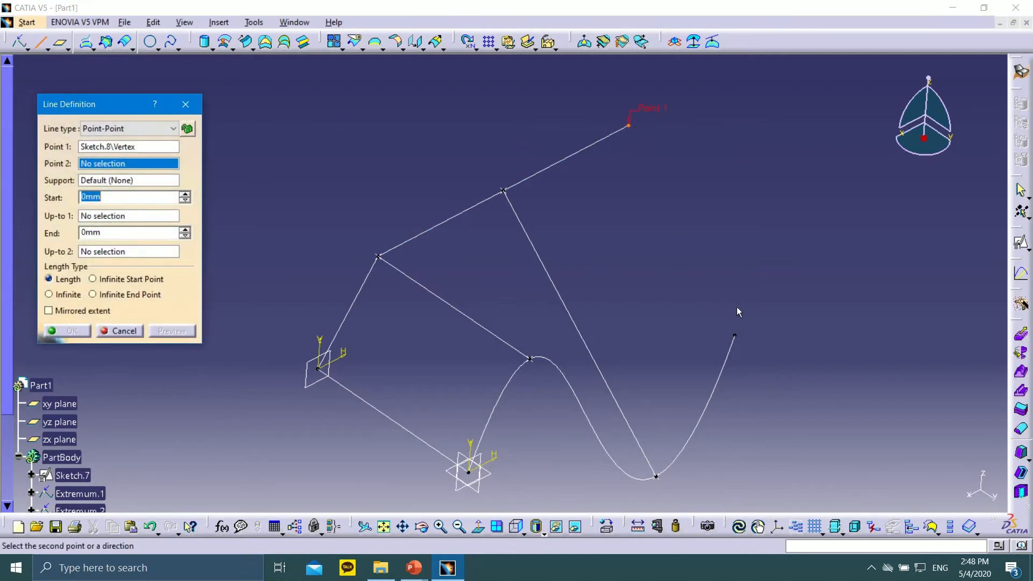
click(739, 337)
click(56, 331)
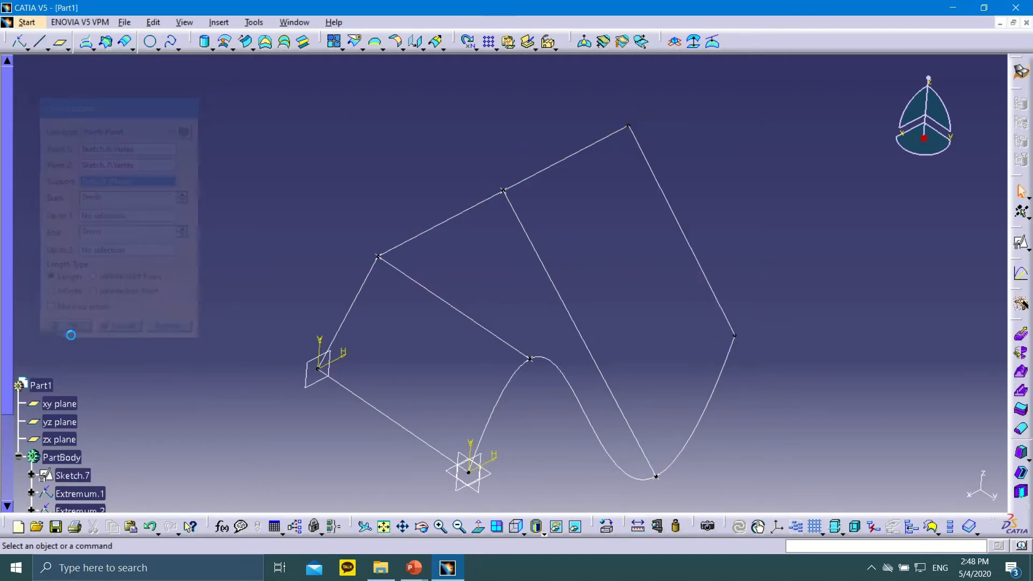
Step: Define a multi-sections surface with Sketch.7 and both edges of Sketch.8 as sections, and reverse the direction of the Sketch.7 section
middle_drag(630, 334, 581, 301)
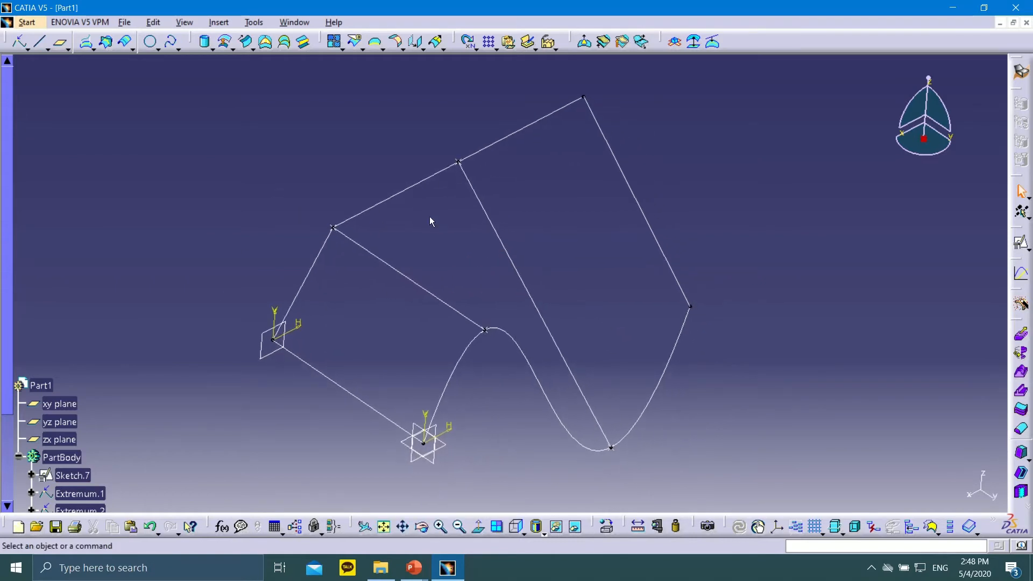
click(285, 47)
drag(764, 205, 827, 205)
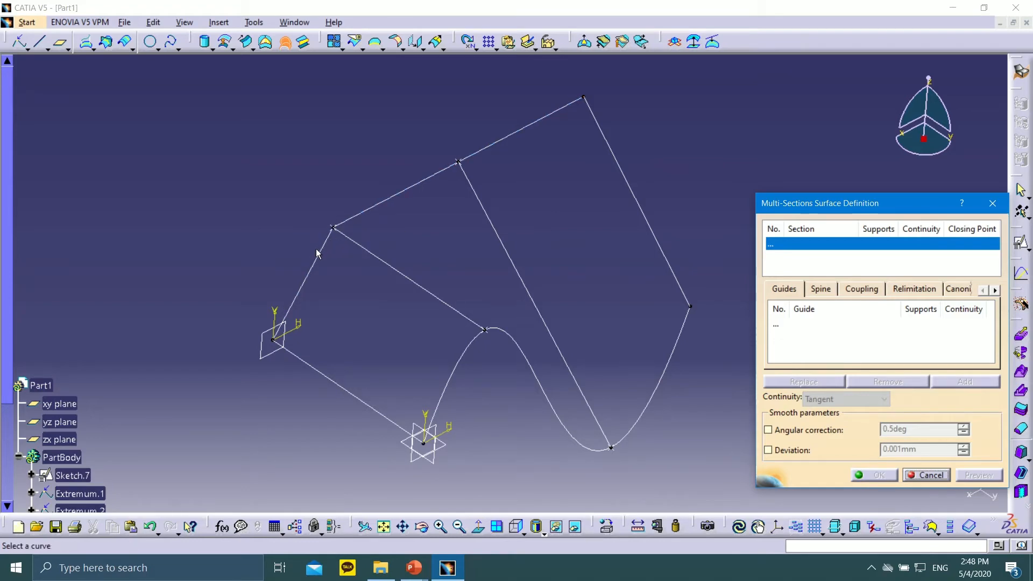
click(667, 383)
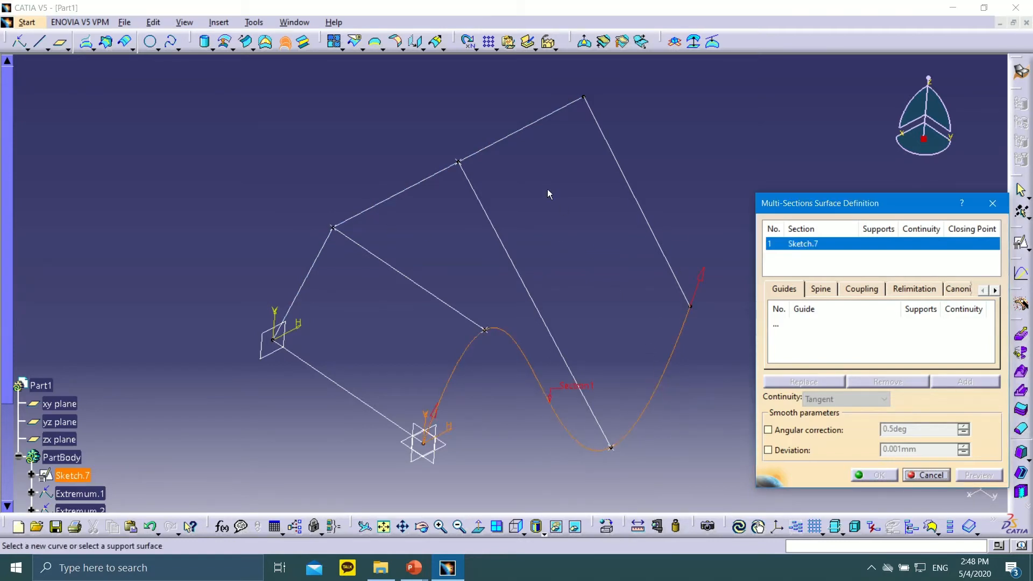
click(521, 135)
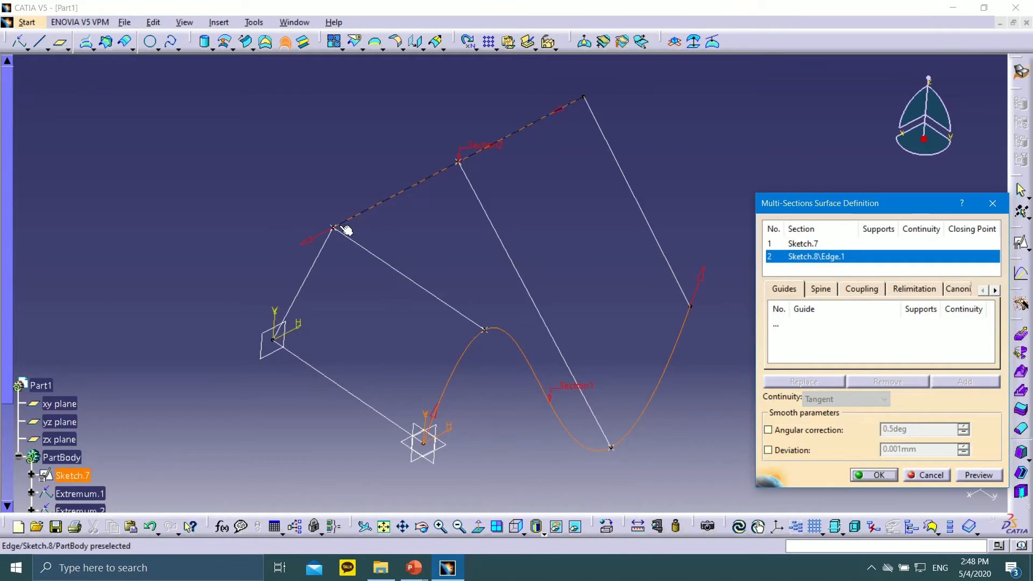
click(328, 248)
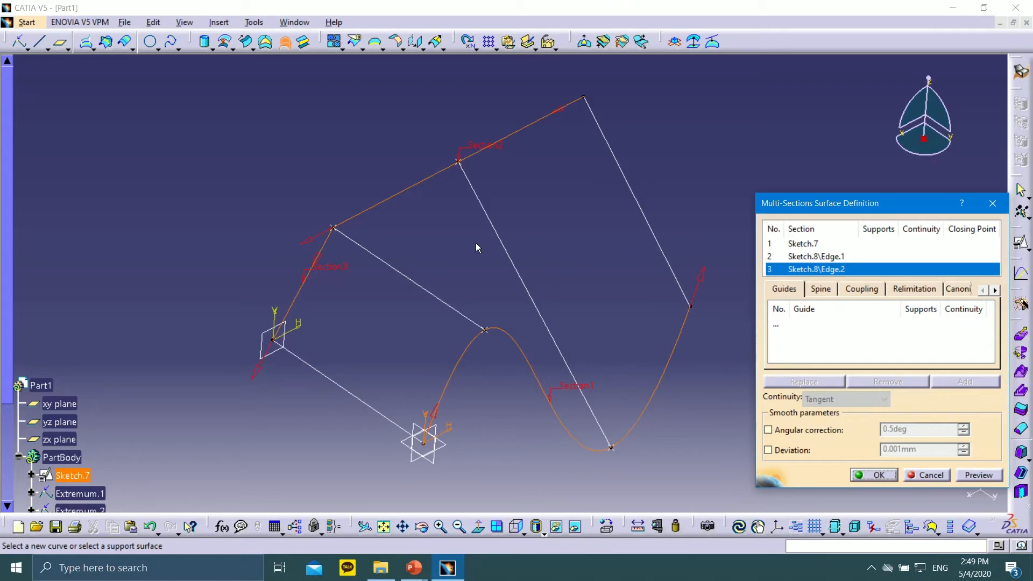
click(702, 293)
Step: Add Line.1, Line.2, Line.3 and Line.4 as guides of the multi-sections surface
click(784, 329)
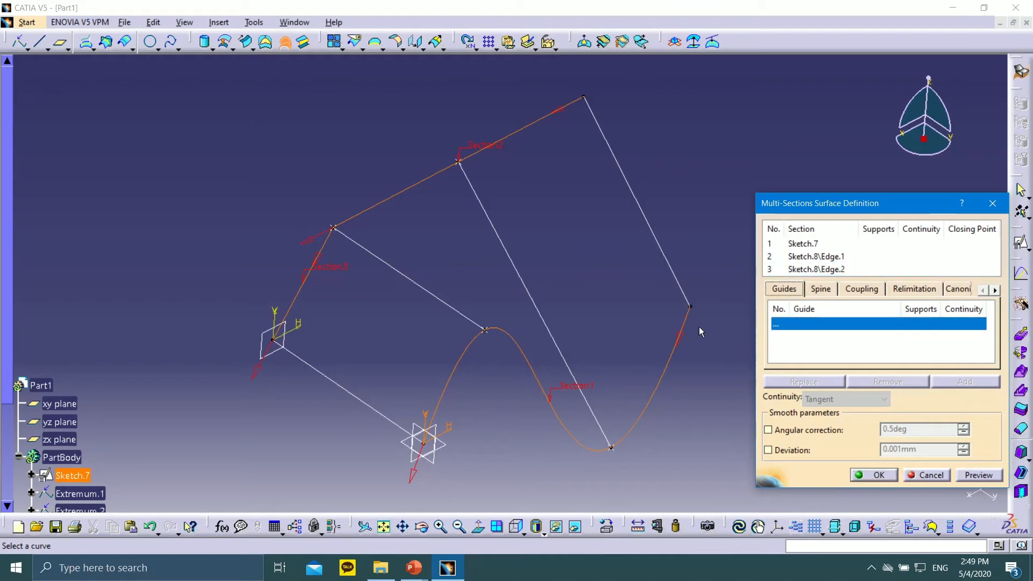
click(345, 390)
click(405, 280)
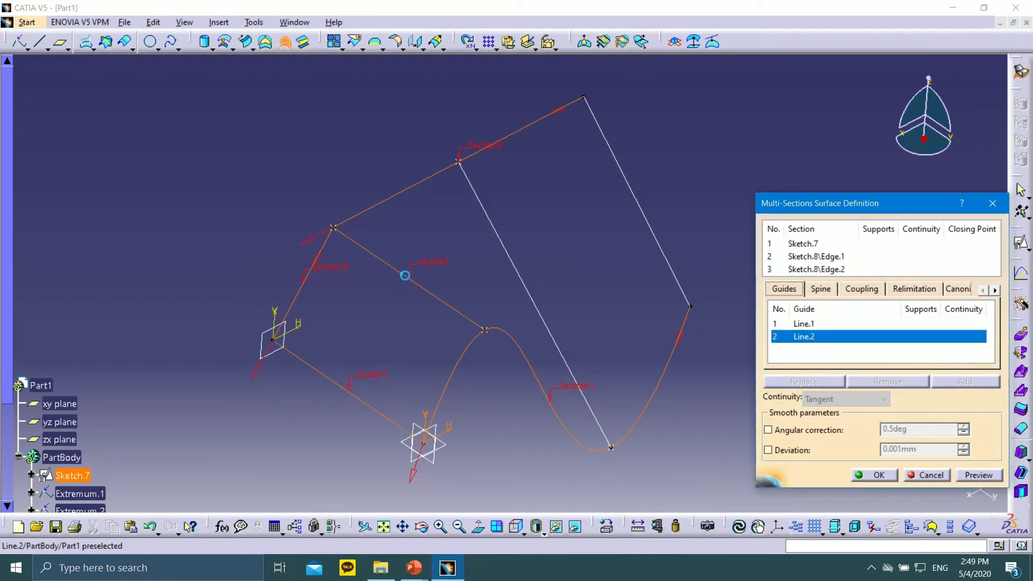
click(509, 257)
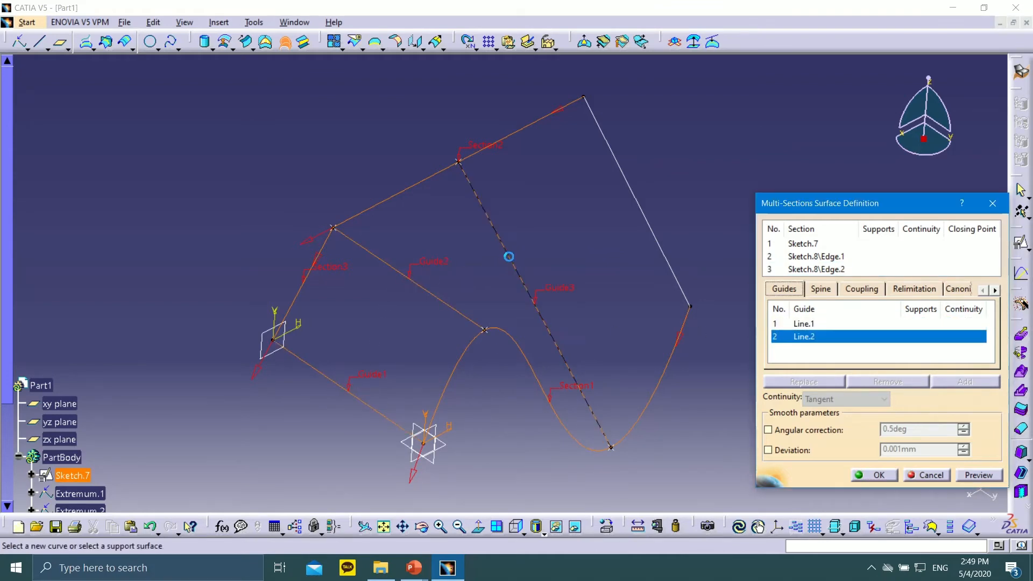
click(640, 215)
Step: Try to preview the multi-sections surface twice, and cancel its definition
click(978, 475)
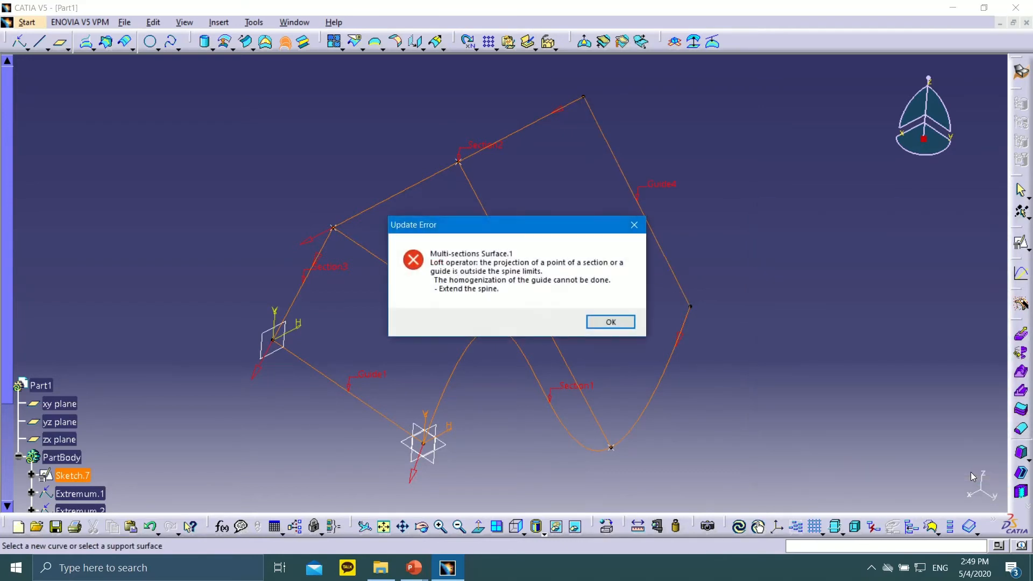
click(613, 322)
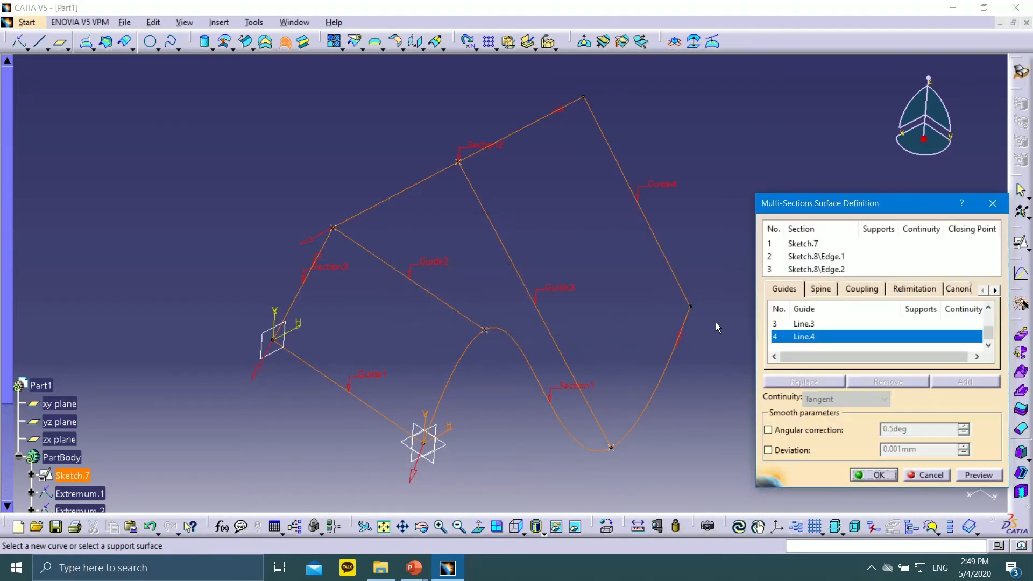
click(977, 476)
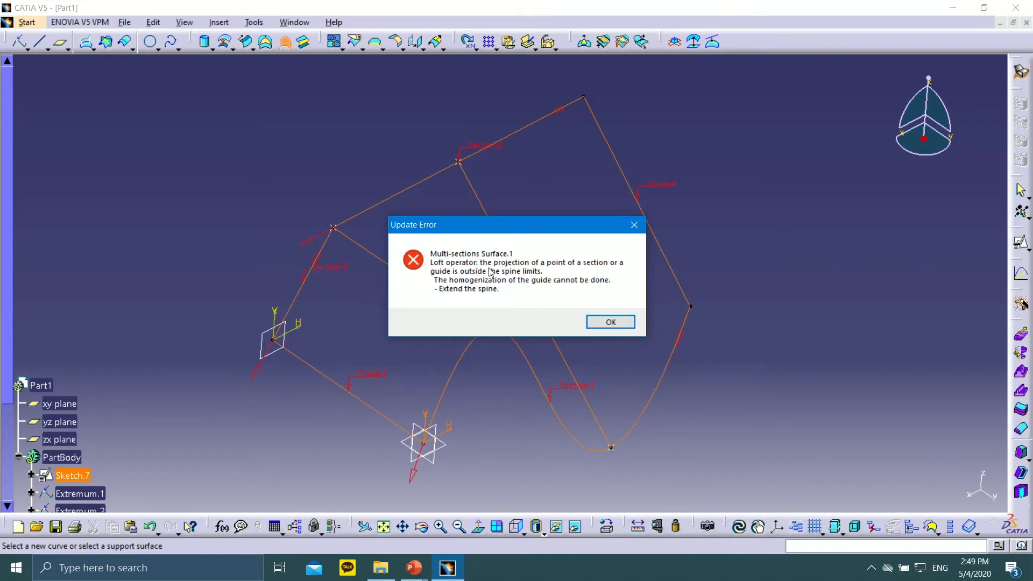
click(610, 322)
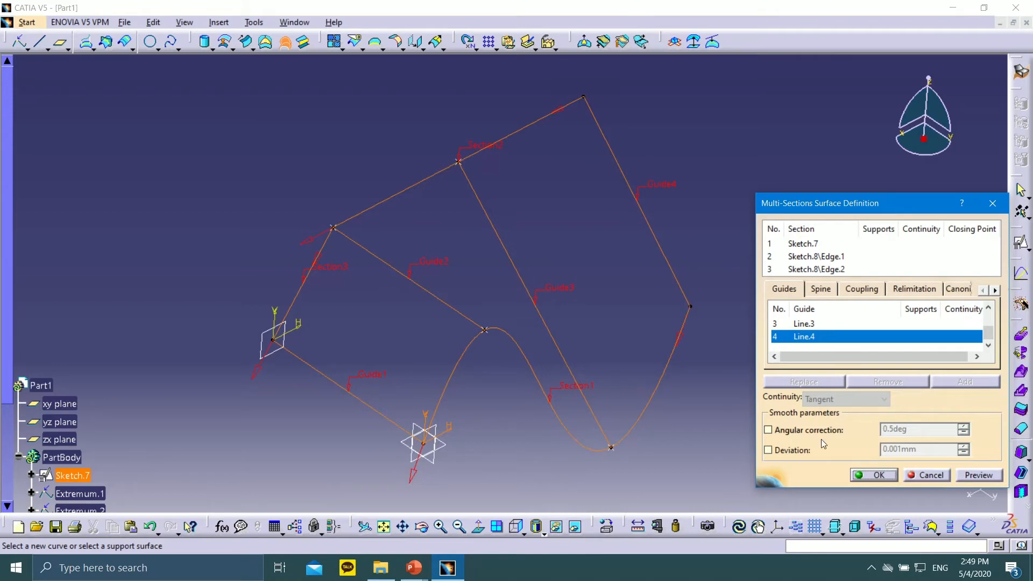
click(926, 476)
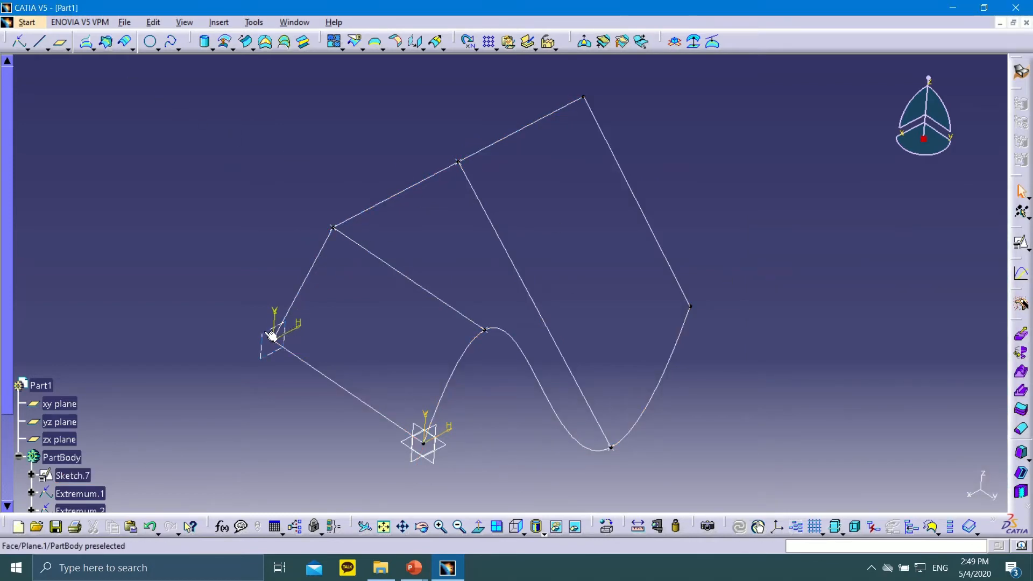
Step: Delete the four guide lines joining the two-line sketch to the wave
click(387, 266)
key(Delete)
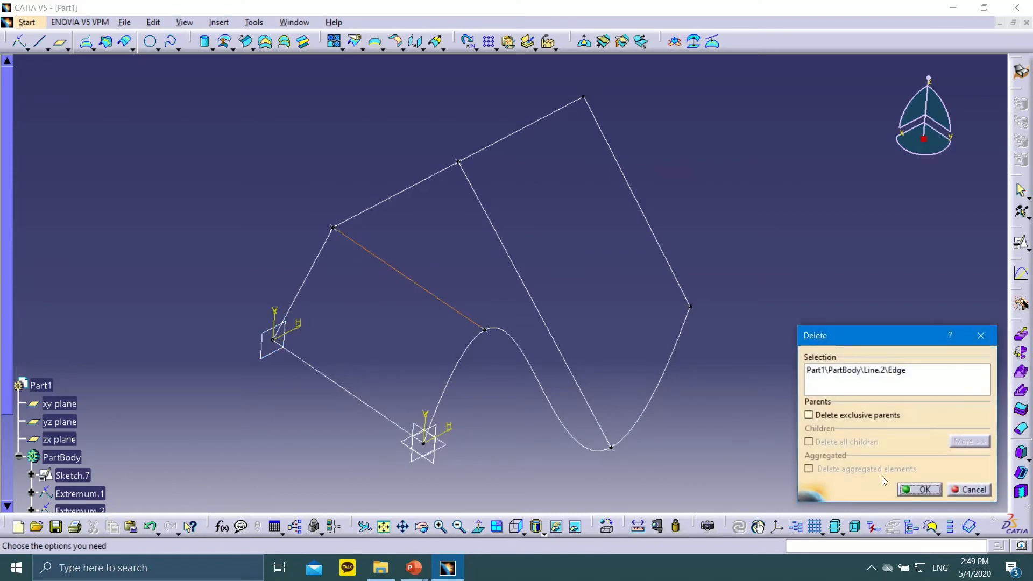
click(919, 490)
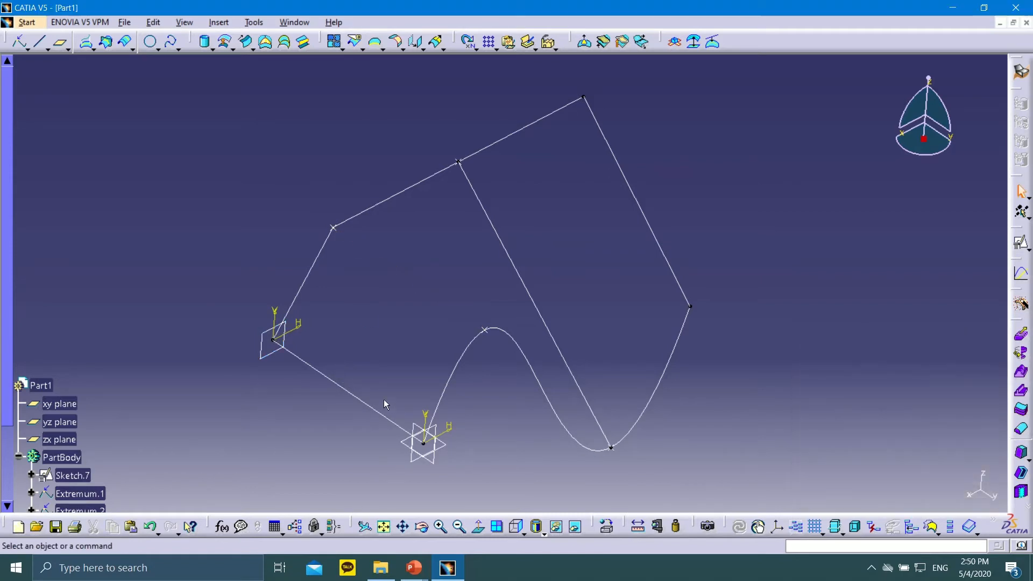
click(515, 269)
key(Delete)
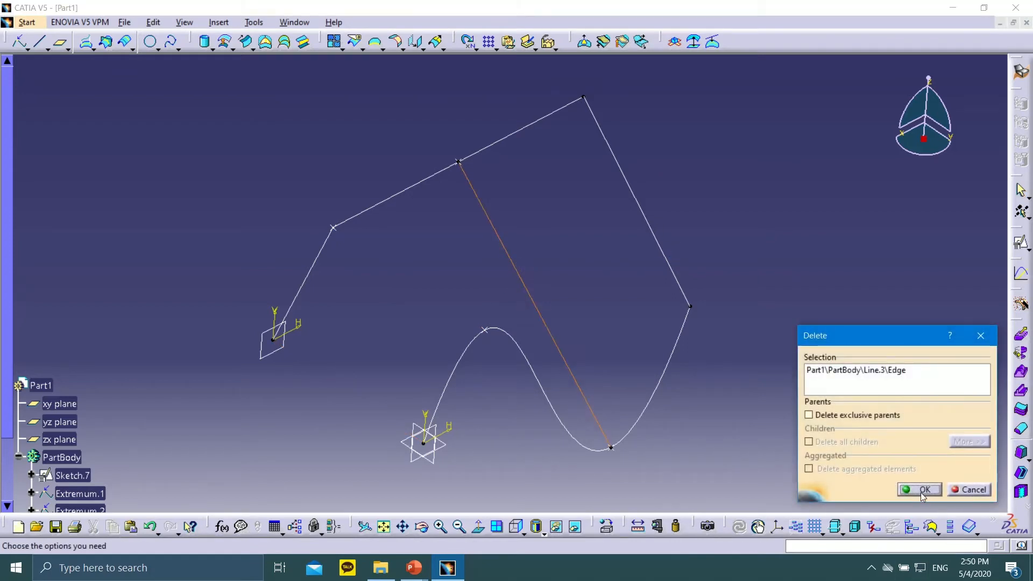
key(Return)
click(628, 183)
key(Delete)
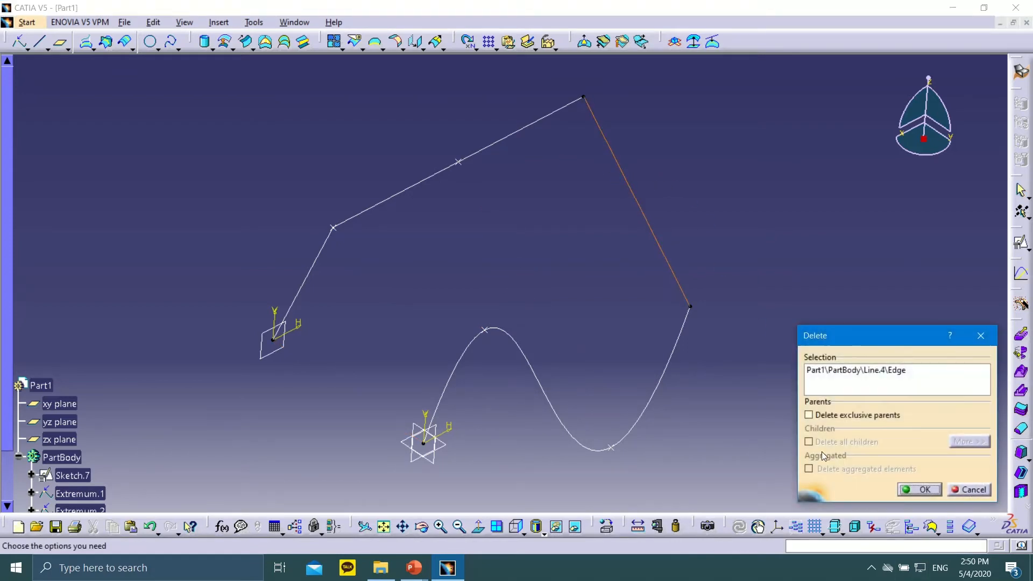
click(922, 491)
Step: Delete the two-line profile, Sketch.8
click(458, 162)
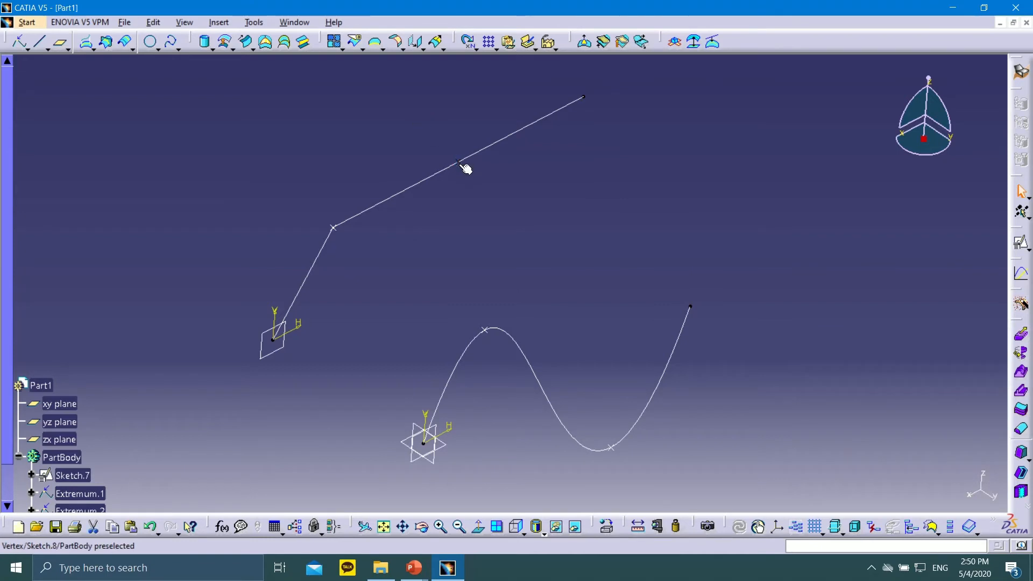
key(Delete)
click(917, 489)
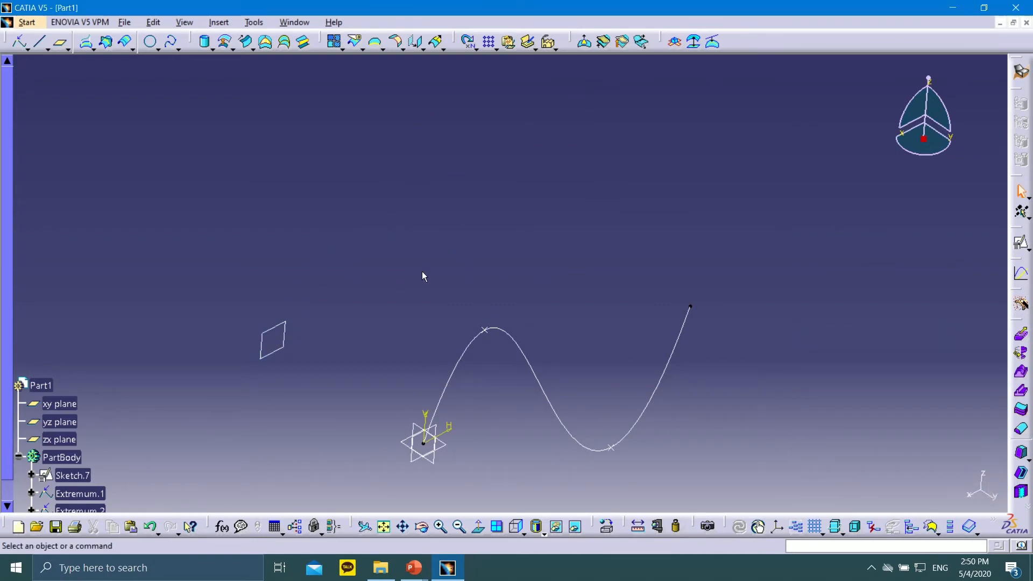
Step: Start a positioned sketch on Plane.1 with implicit origin and orientation
click(281, 330)
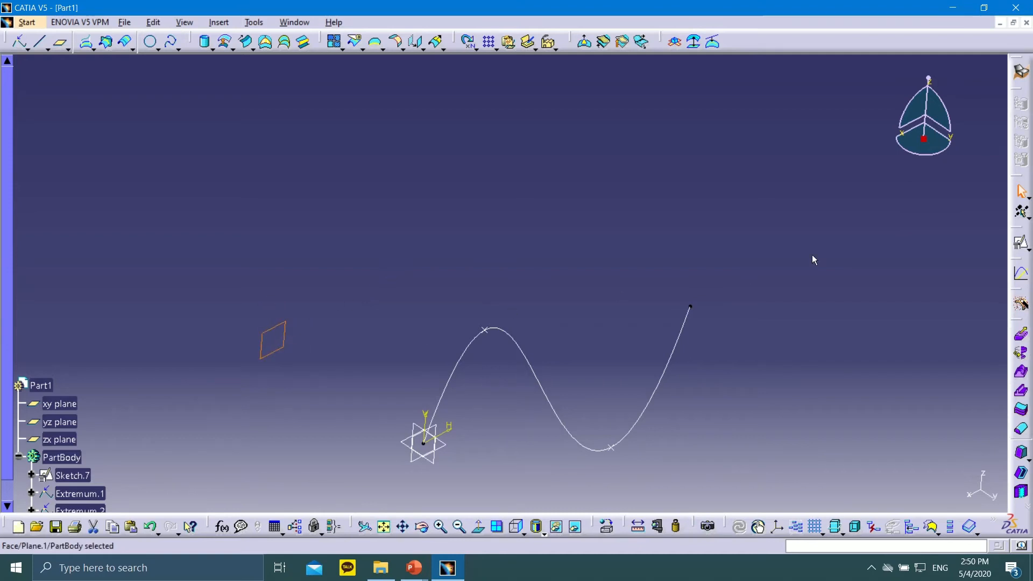
click(1022, 245)
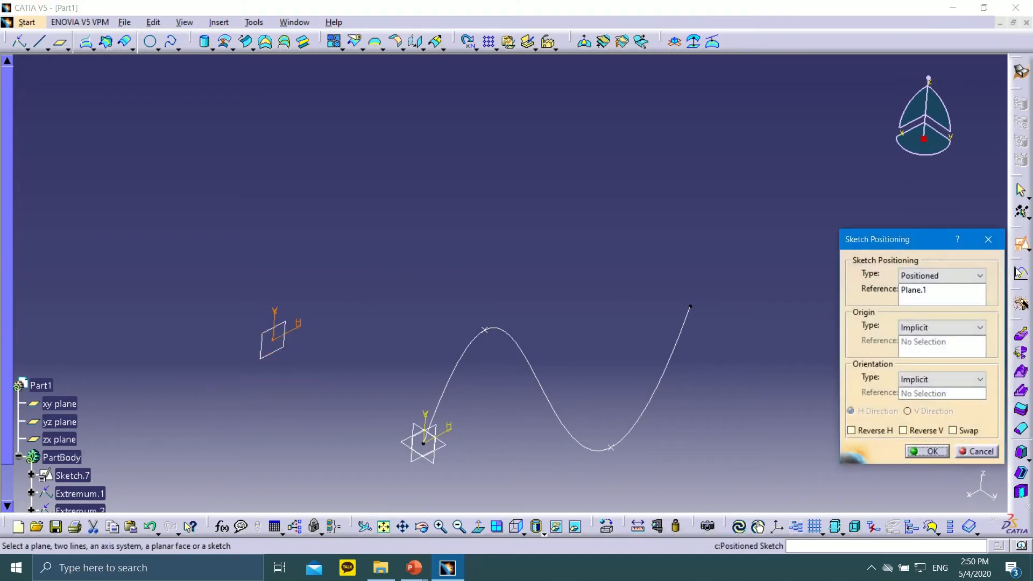
click(937, 452)
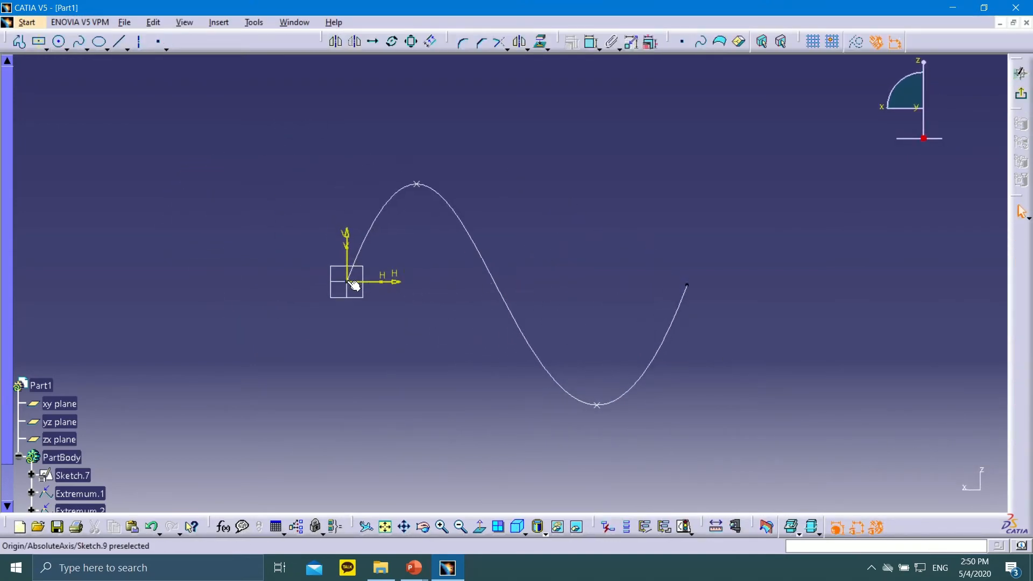
click(119, 42)
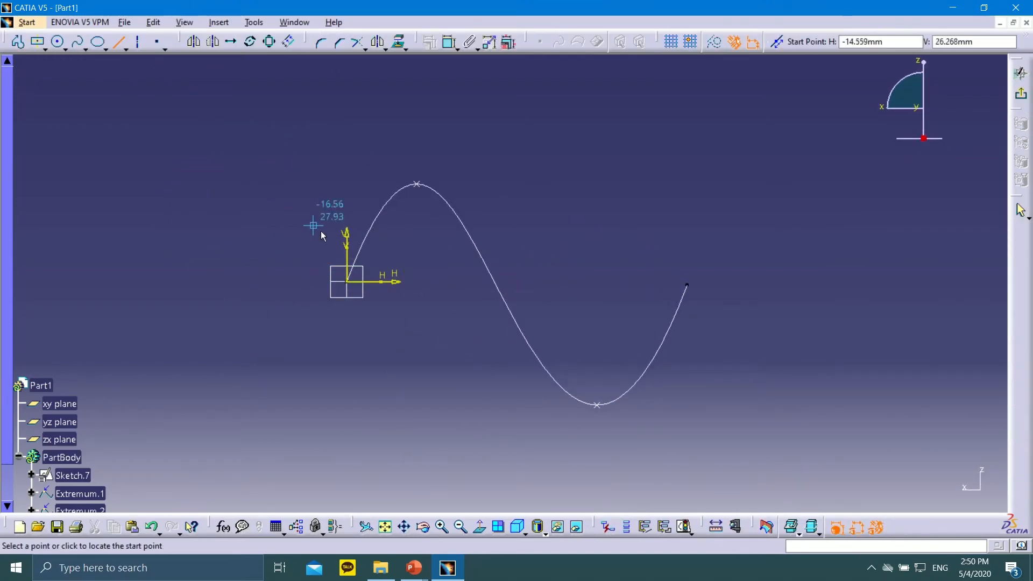
click(348, 281)
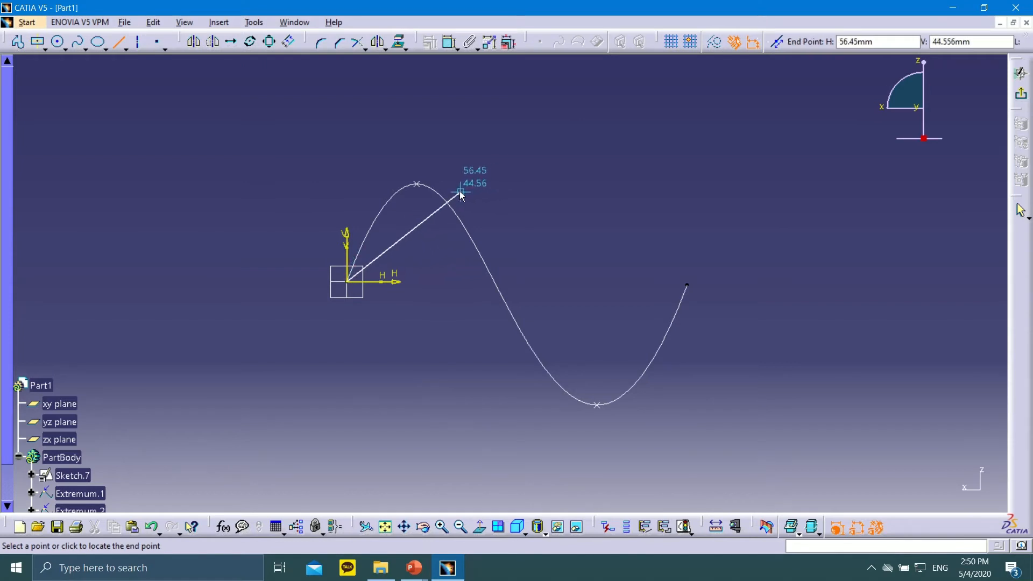
key(Escape)
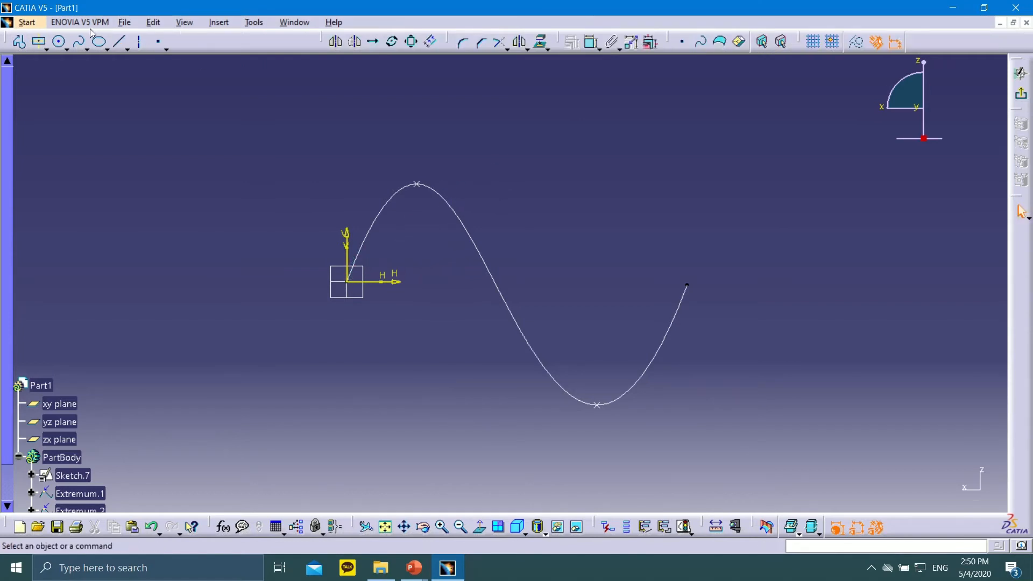
Step: Draw a four-point wavy spline starting at the sketch origin, with its third point on the horizontal axis, and exit the sketch
click(80, 43)
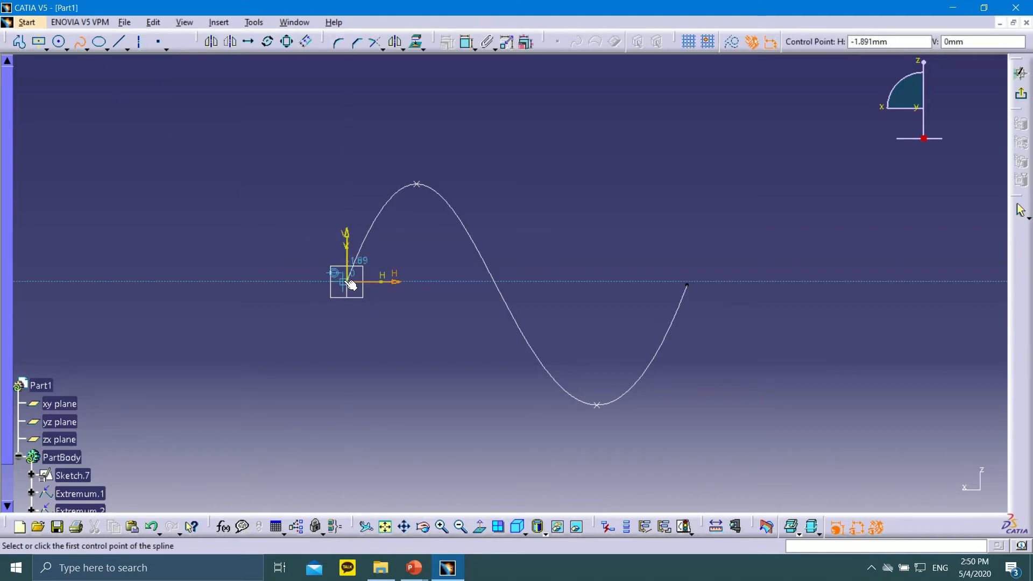
click(351, 282)
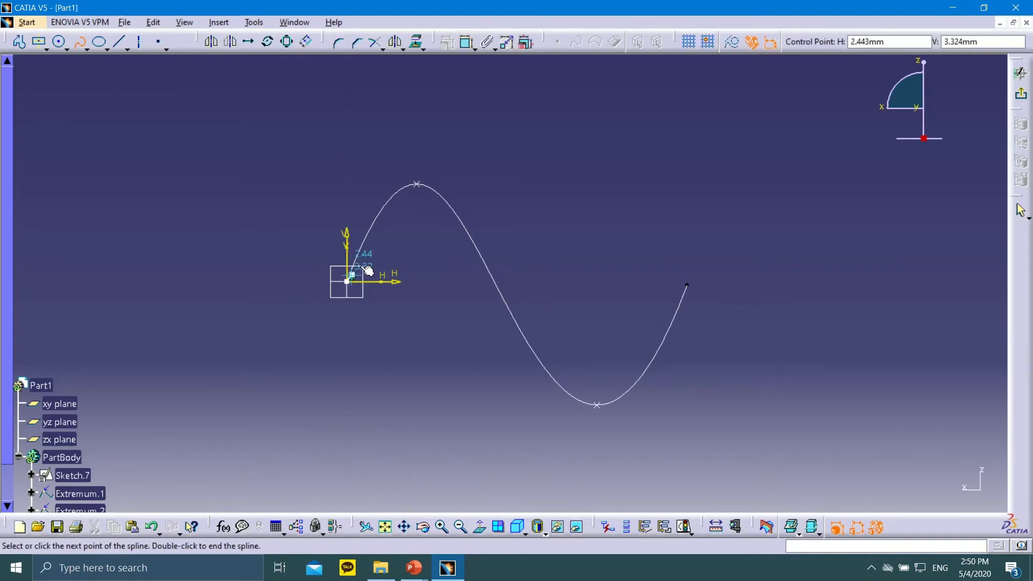
click(423, 209)
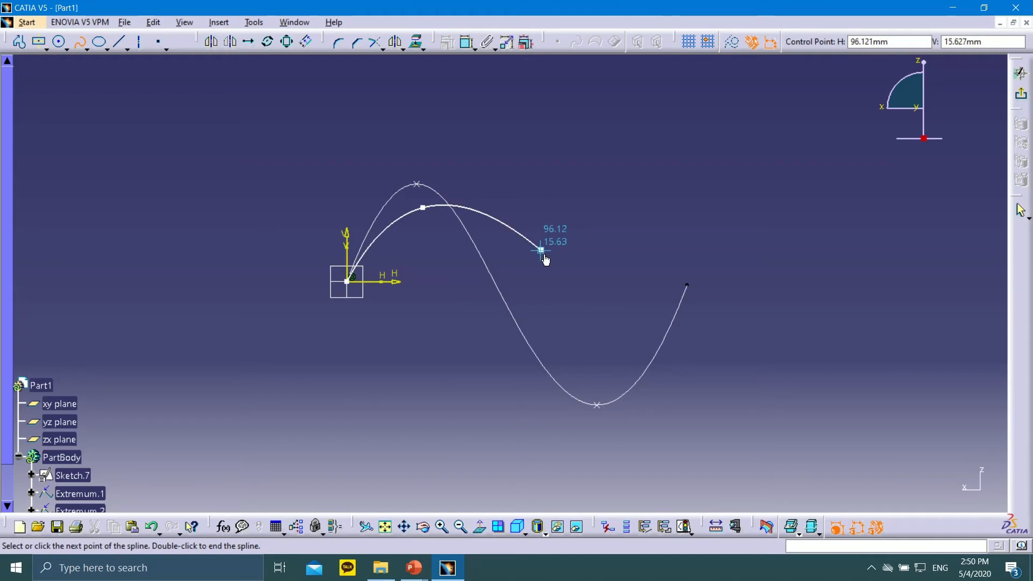
click(567, 281)
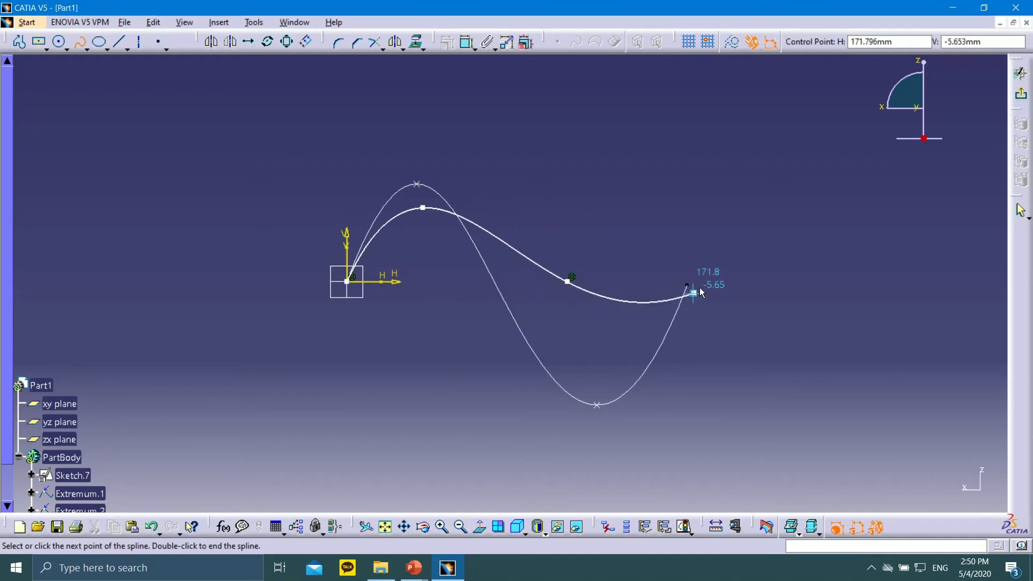
double_click(687, 217)
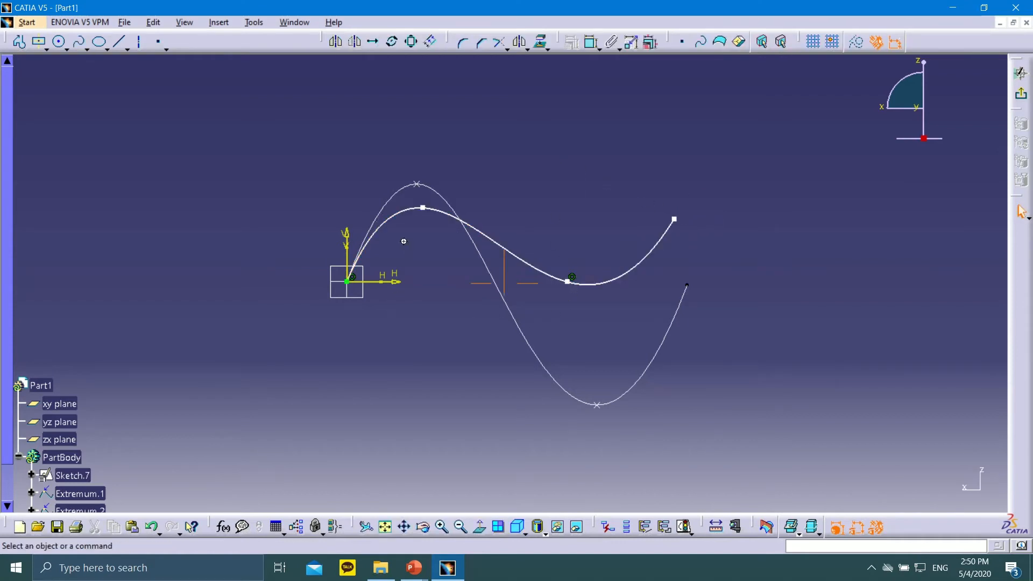
mouse_move(404, 241)
middle_down()
mouse_move(484, 367)
mouse_move(614, 317)
mouse_move(556, 350)
mouse_move(558, 320)
mouse_move(527, 247)
mouse_move(531, 279)
middle_up()
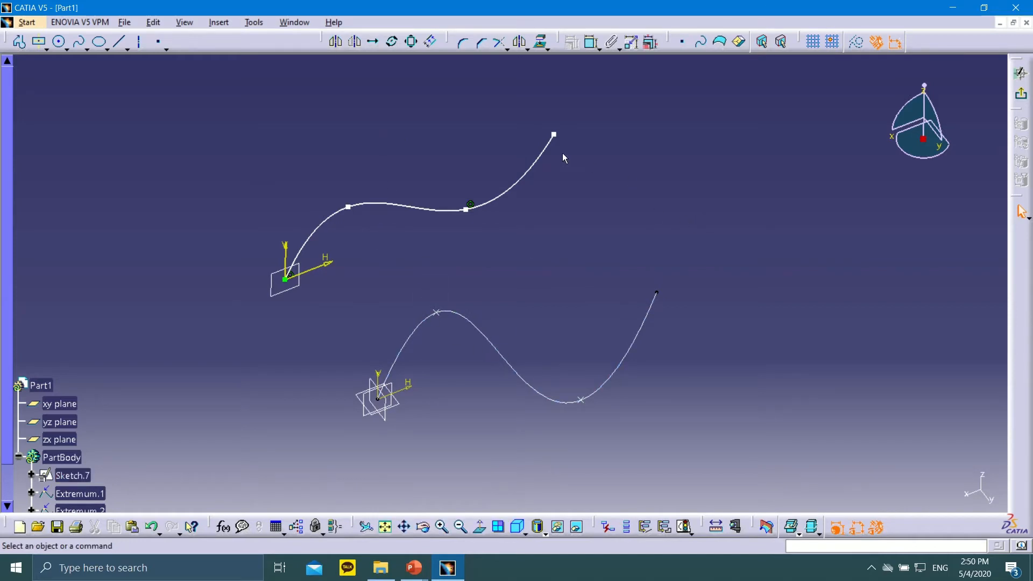
click(1020, 94)
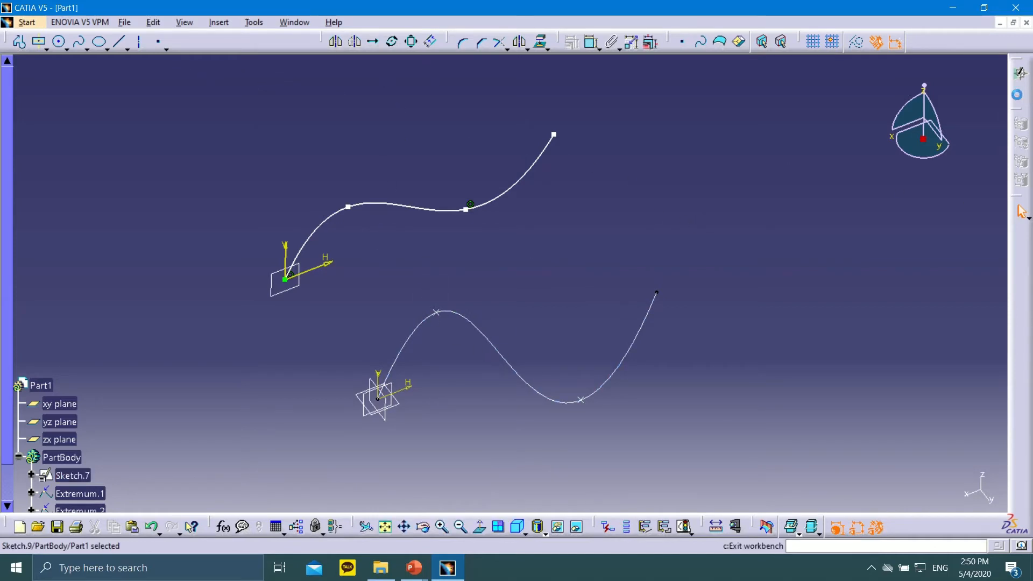
click(380, 118)
Step: Preview a multi-sections surface between Sketch.7 and Sketch.9 without guides, and cancel its definition
click(285, 42)
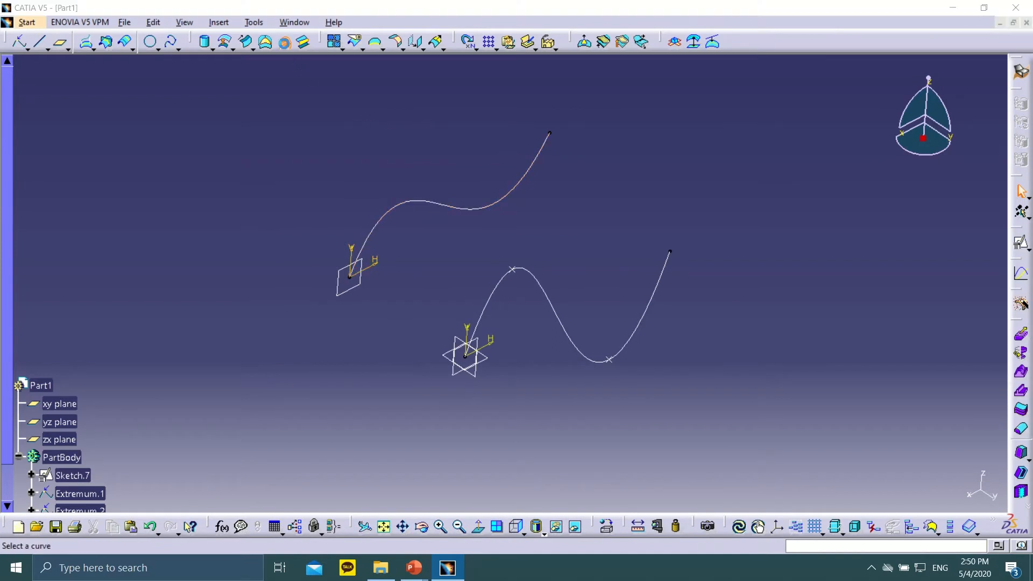
click(534, 283)
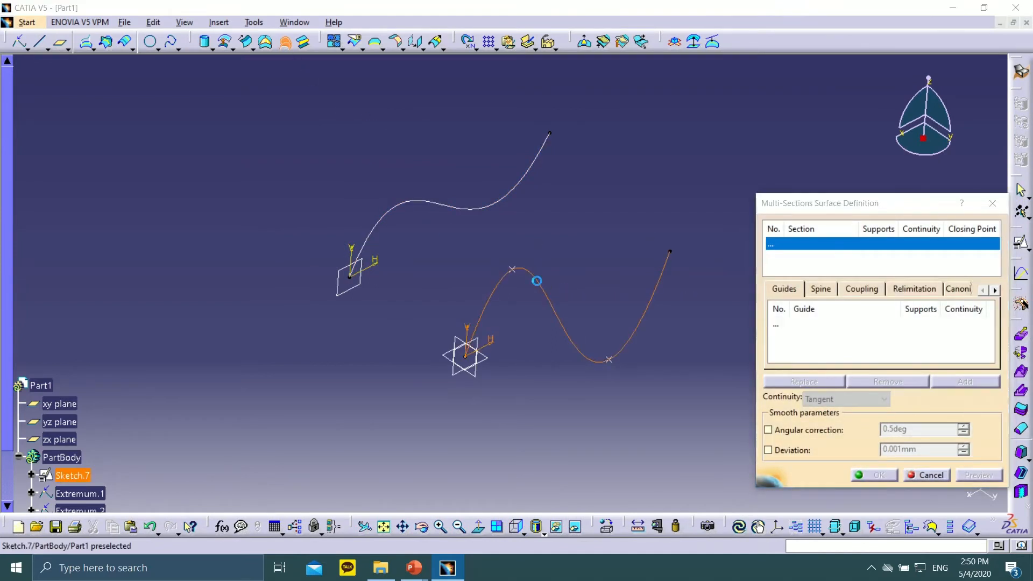
click(505, 202)
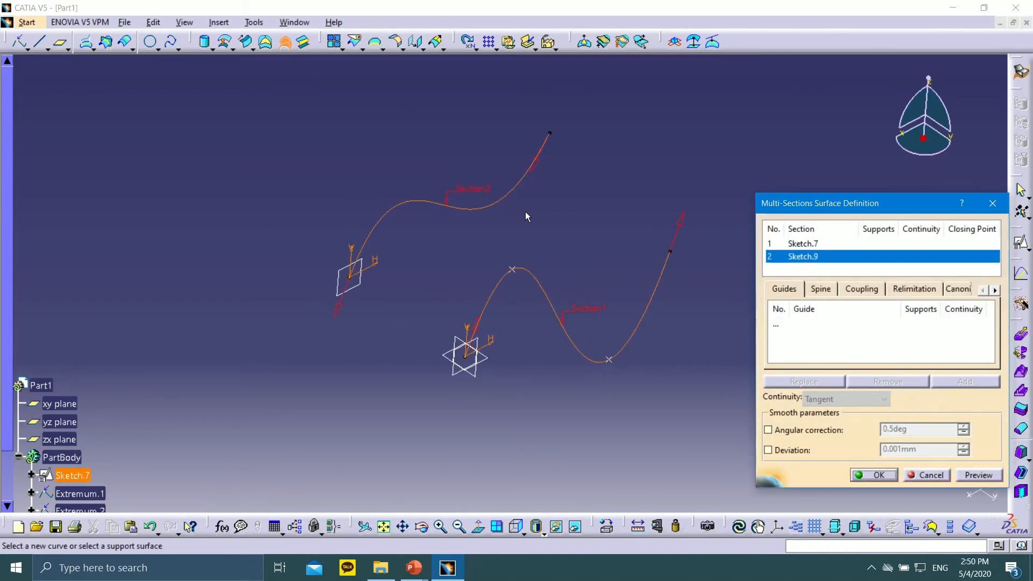
click(539, 166)
click(986, 474)
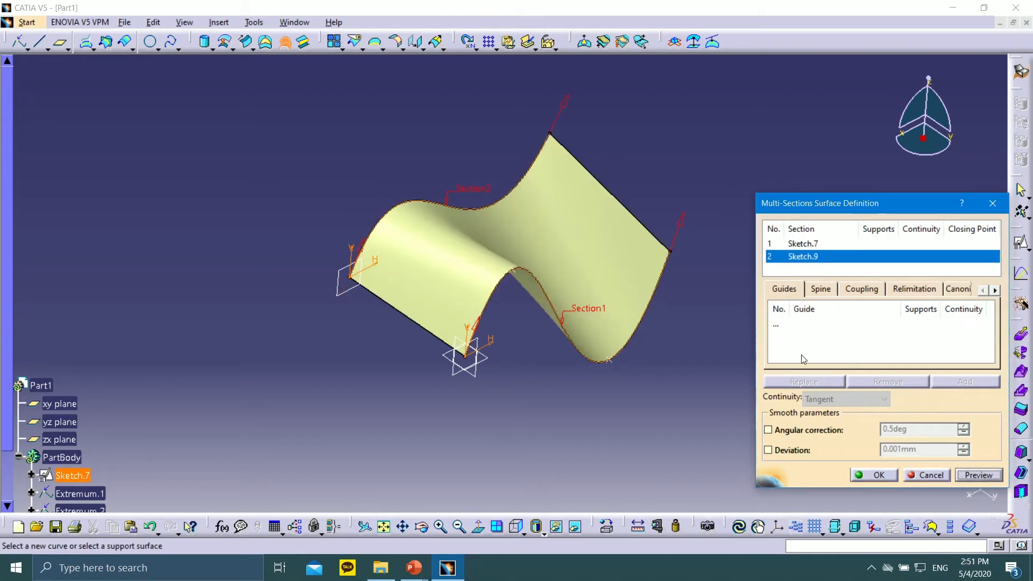
middle_drag(535, 323, 470, 368)
drag(819, 207, 782, 164)
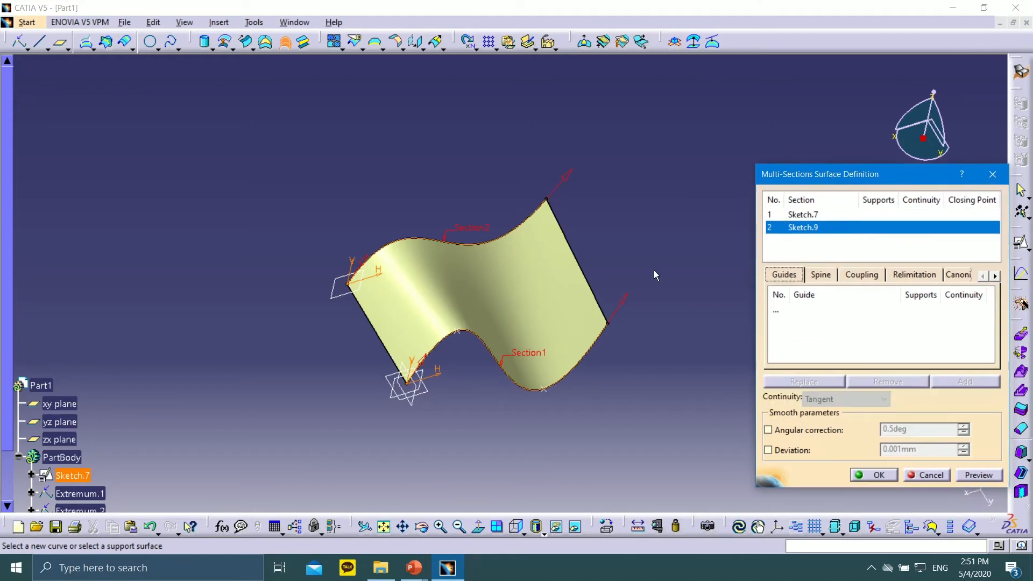
mouse_move(511, 312)
middle_down()
mouse_move(489, 246)
mouse_move(450, 251)
mouse_move(409, 177)
mouse_move(350, 131)
mouse_move(377, 177)
mouse_move(480, 255)
mouse_move(488, 311)
mouse_move(401, 316)
mouse_move(468, 258)
mouse_move(435, 283)
mouse_move(508, 288)
middle_up()
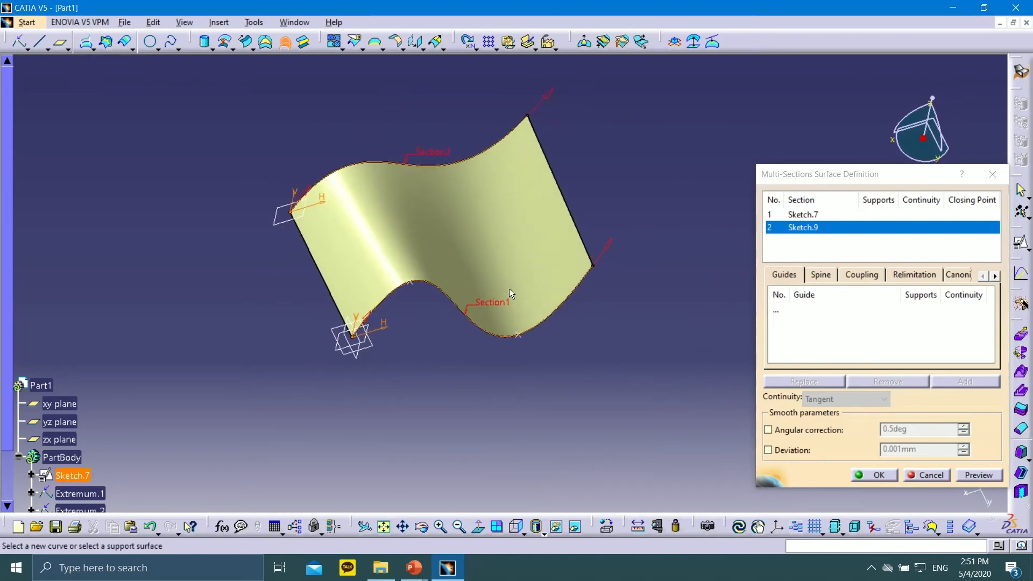
click(939, 475)
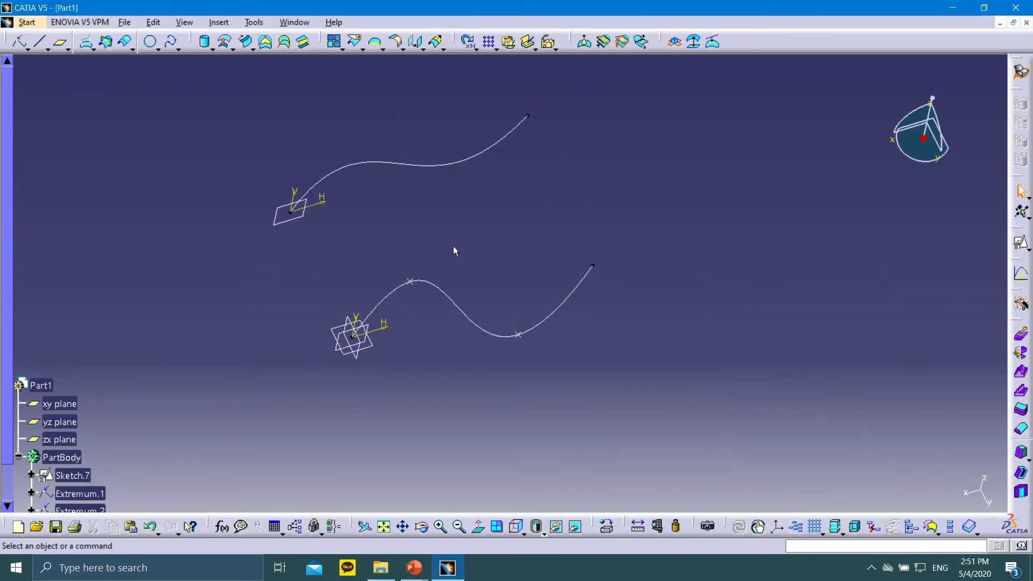
Step: Create a maximum extremum point on the new spline, Sketch.9, along the Z component
mouse_move(455, 251)
middle_down()
mouse_move(546, 305)
mouse_move(510, 231)
middle_up()
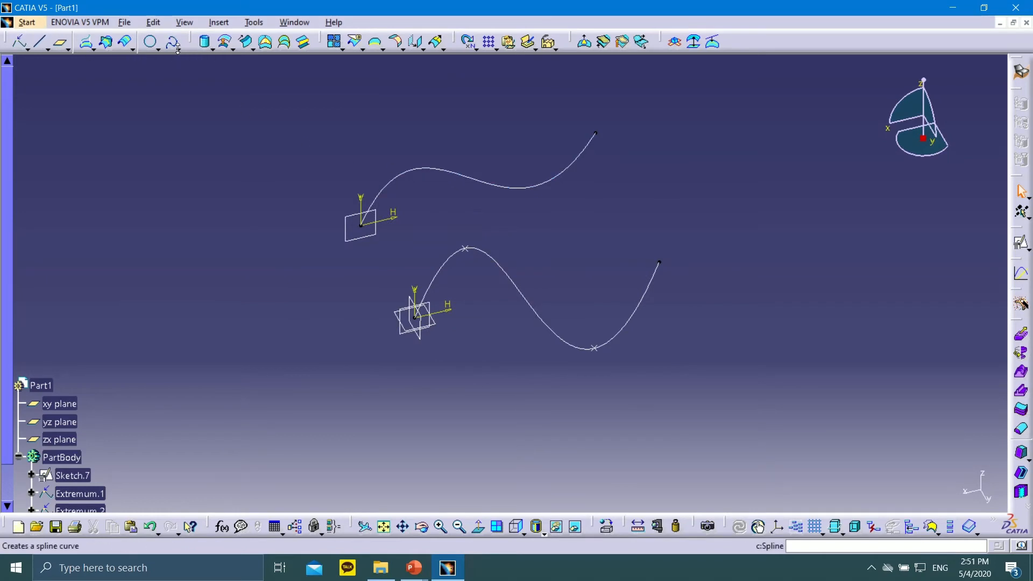
click(27, 48)
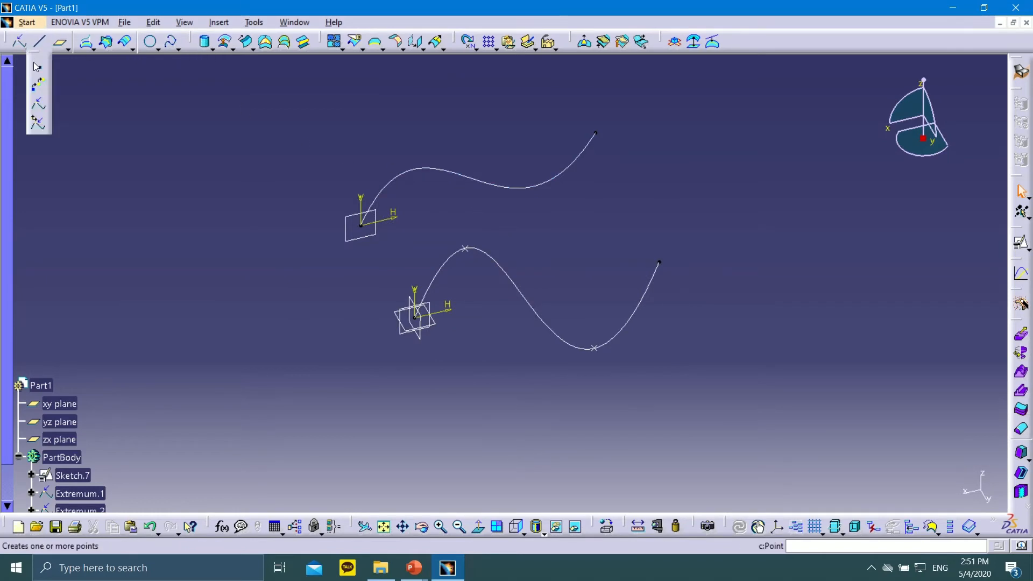
click(45, 108)
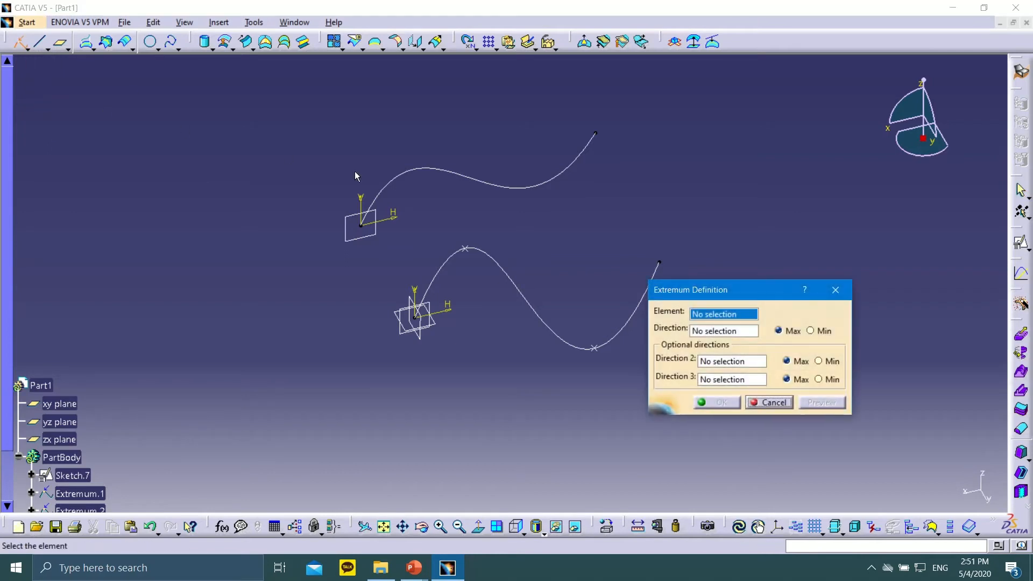
click(421, 171)
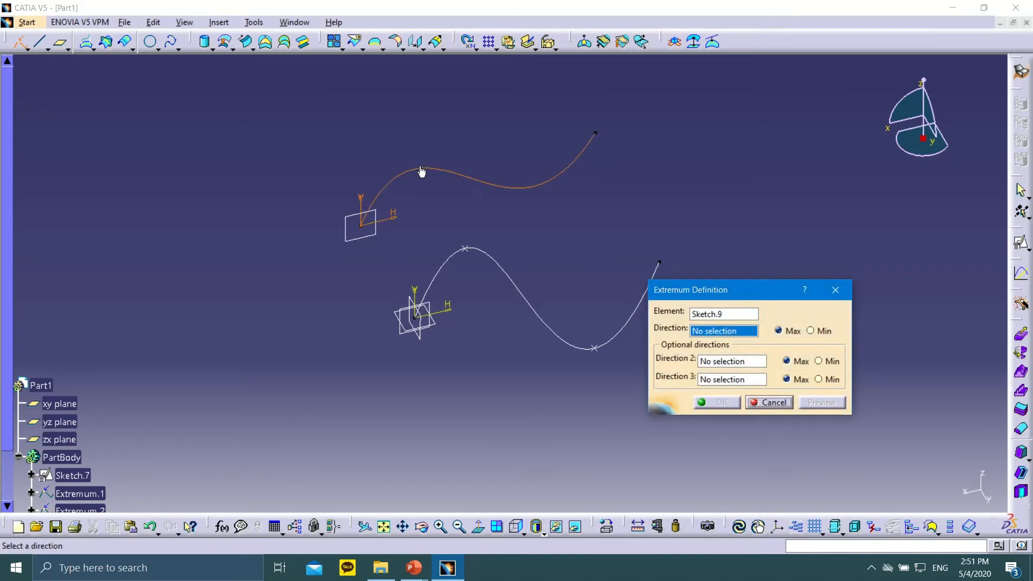
right_click(735, 333)
click(775, 424)
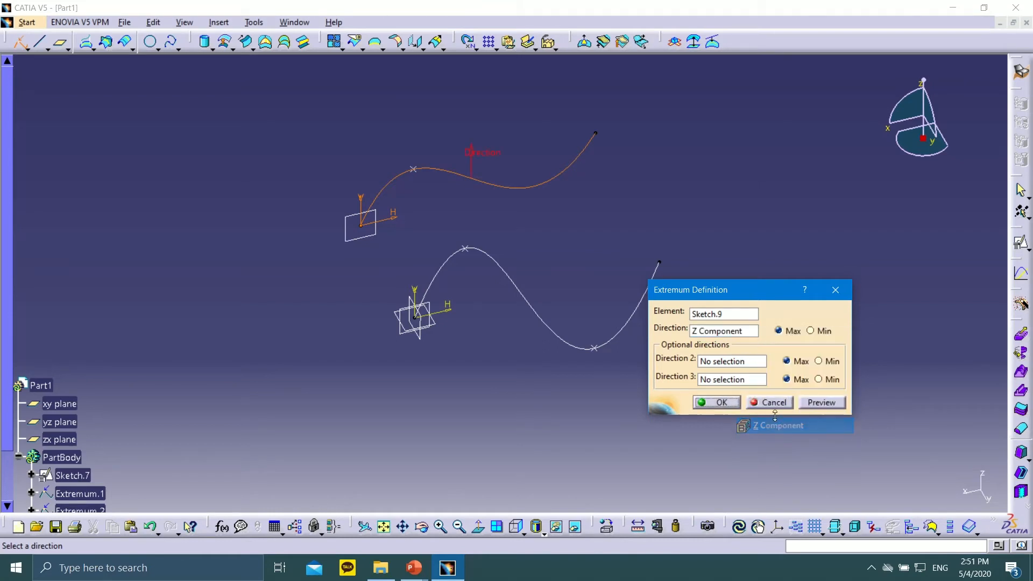
click(720, 403)
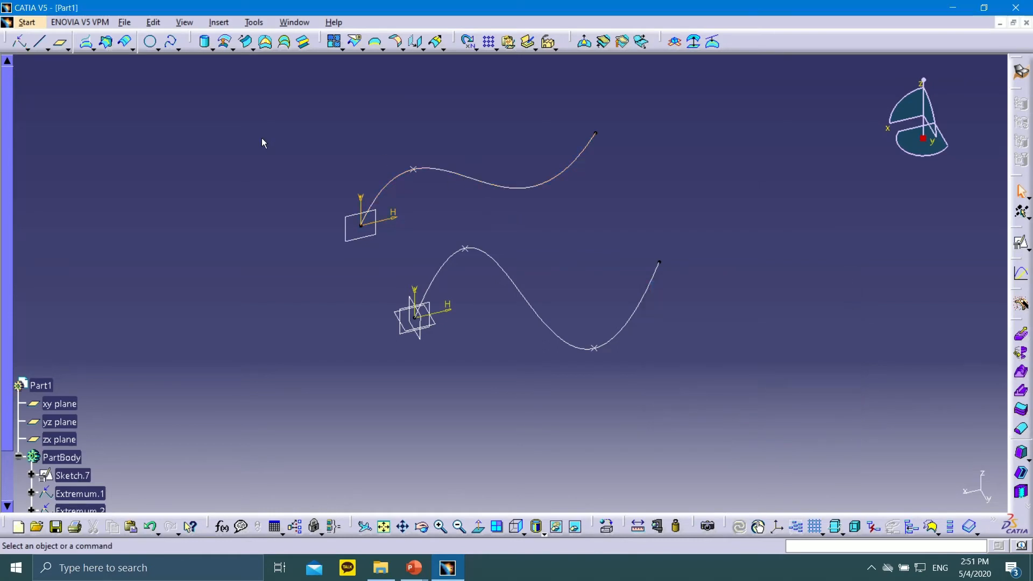
Step: Create a minimum extremum point on Sketch.9 along the Z component
click(21, 43)
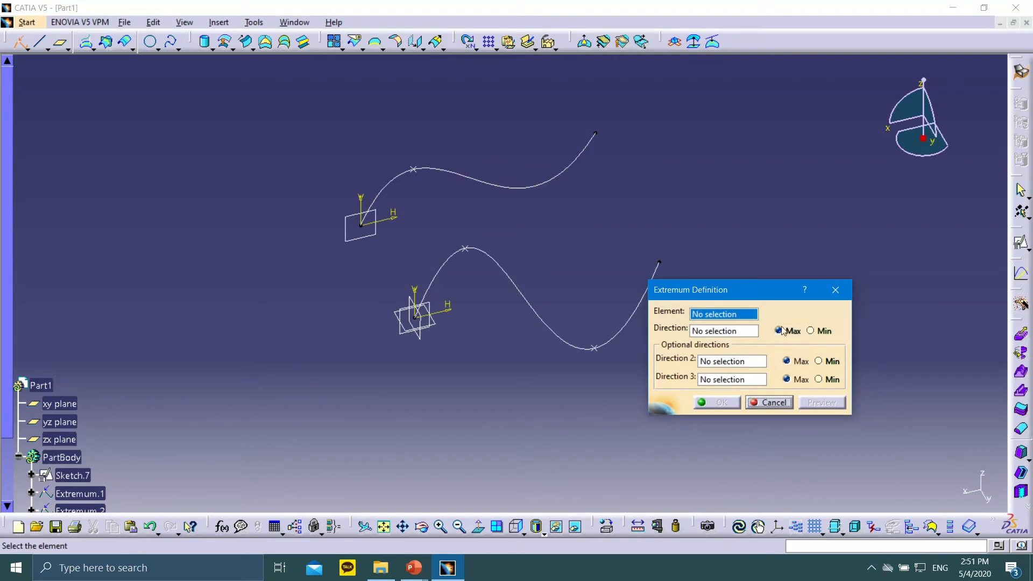
click(529, 187)
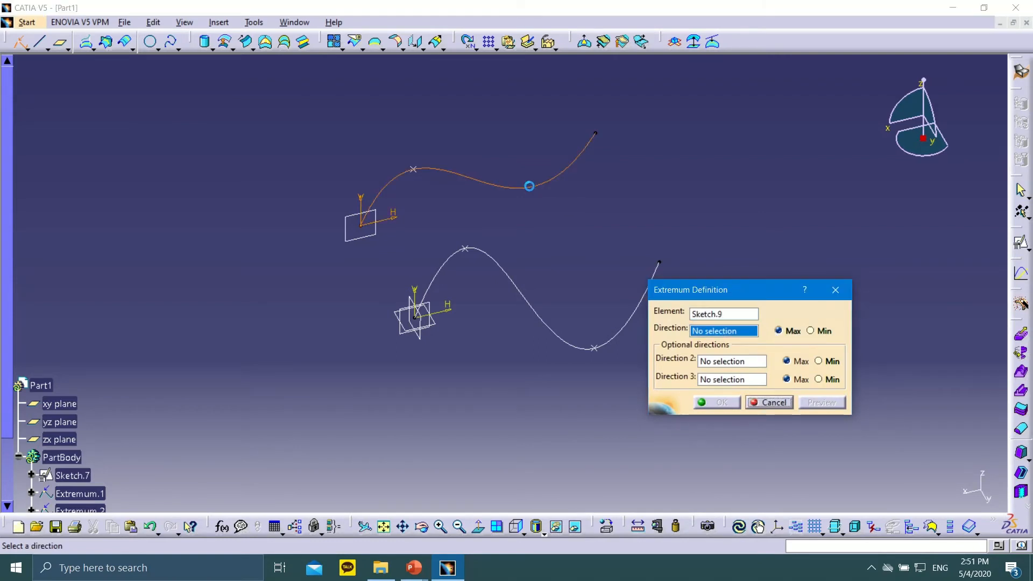
right_click(704, 332)
click(748, 429)
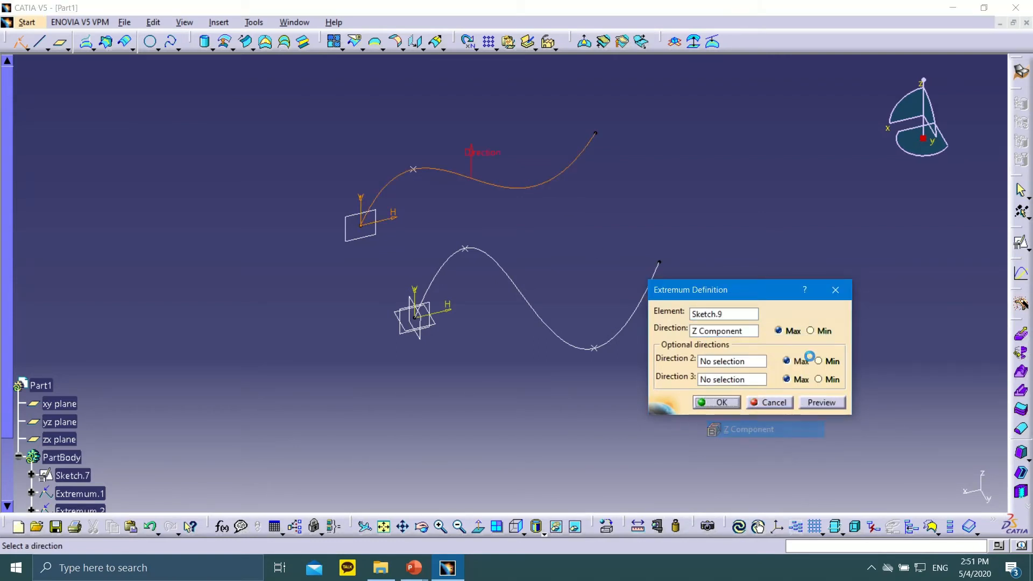
click(811, 331)
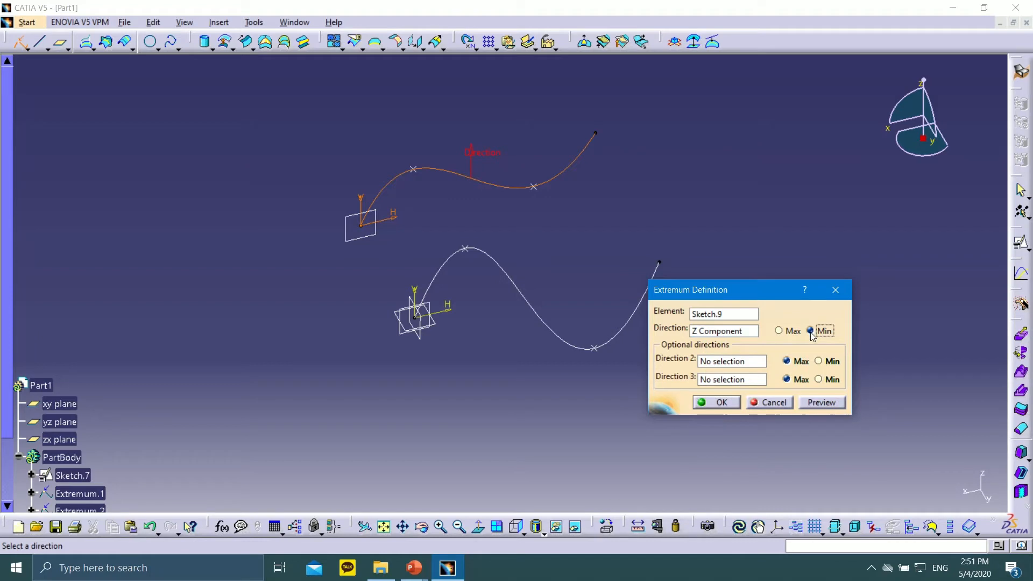
click(721, 402)
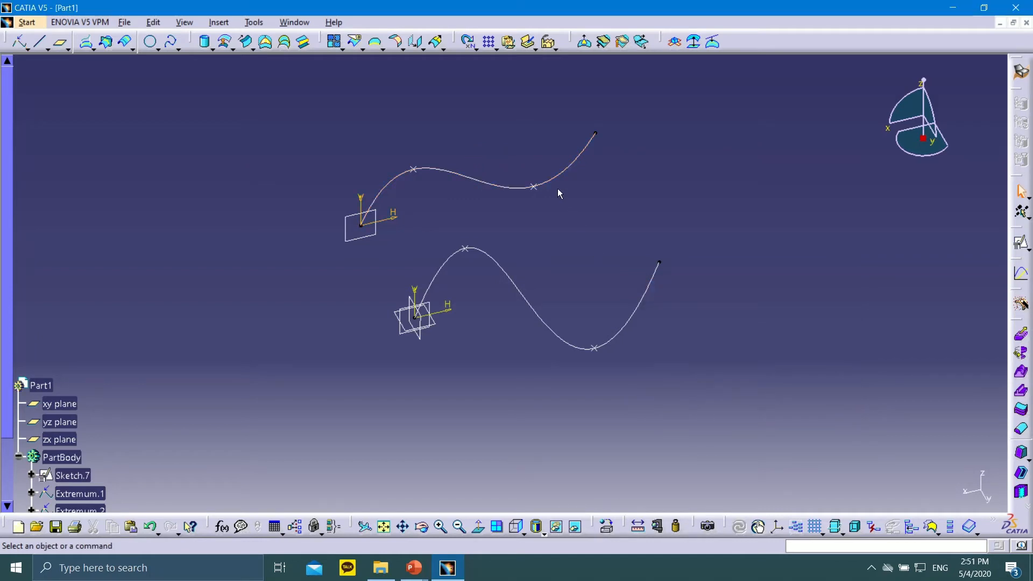
Step: Create point-point guide lines joining the two sketch origins and the two splines' crest points, Extremum.3 and Extremum.1
click(42, 43)
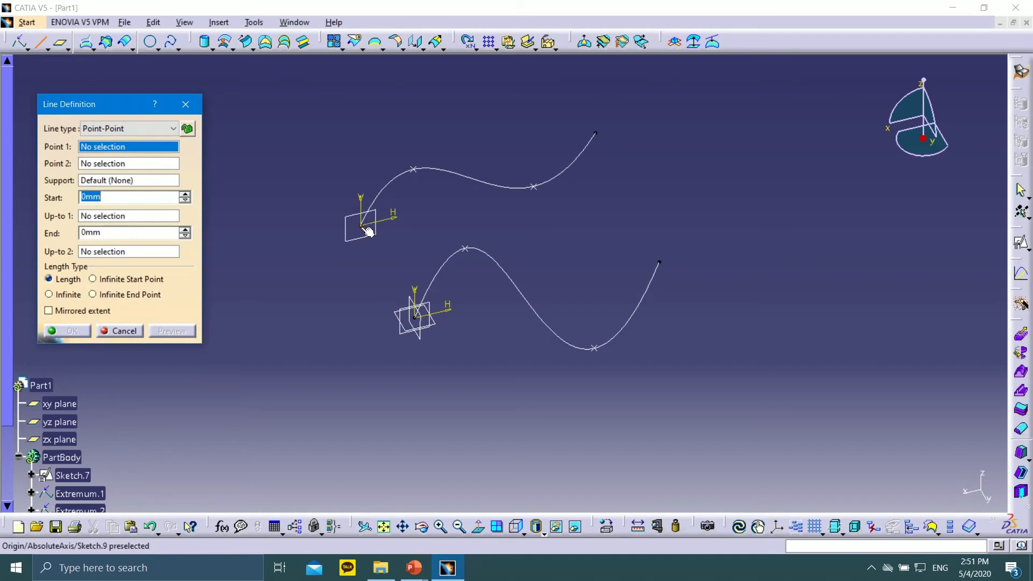
click(361, 226)
click(414, 318)
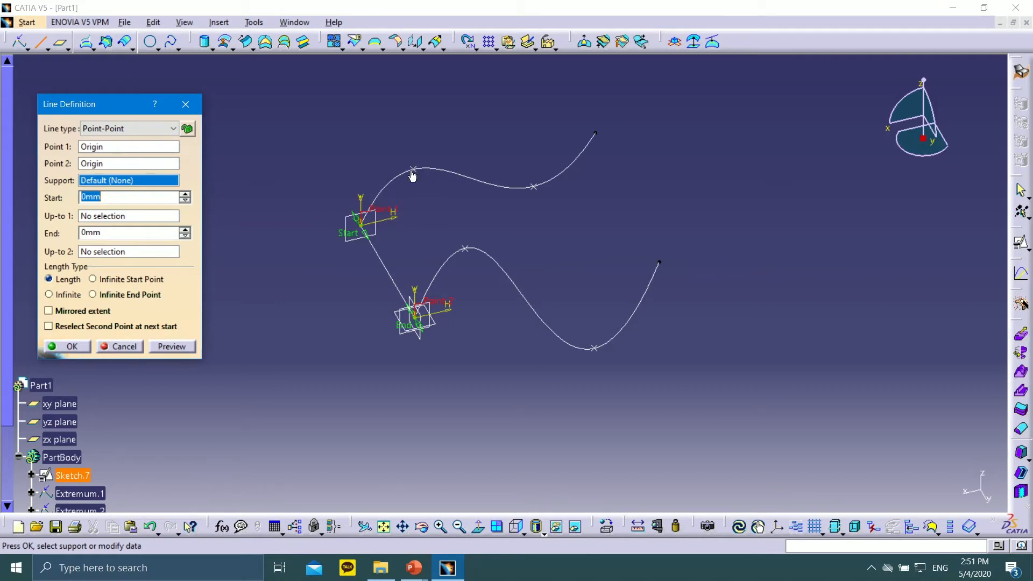
click(79, 345)
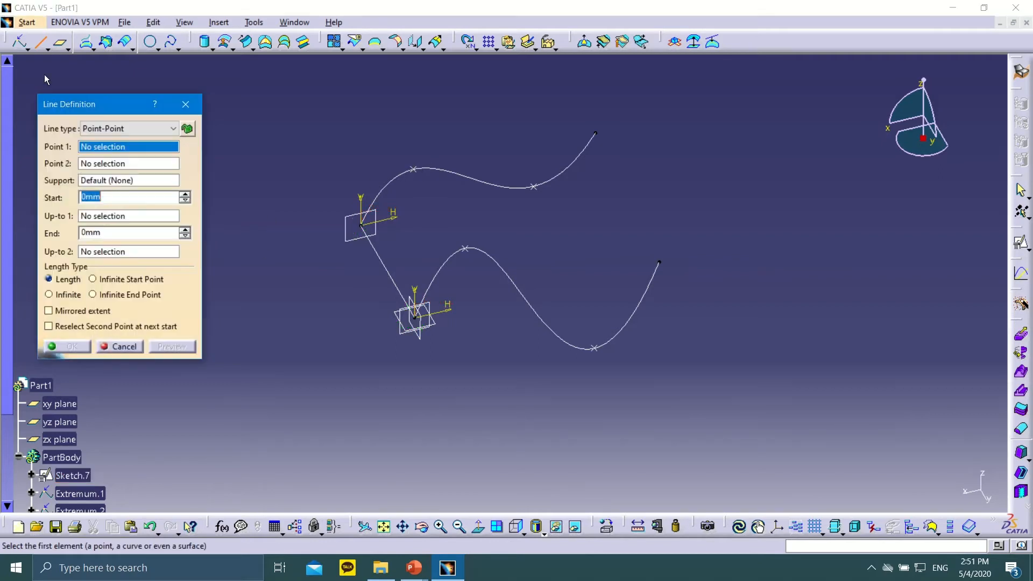
click(416, 170)
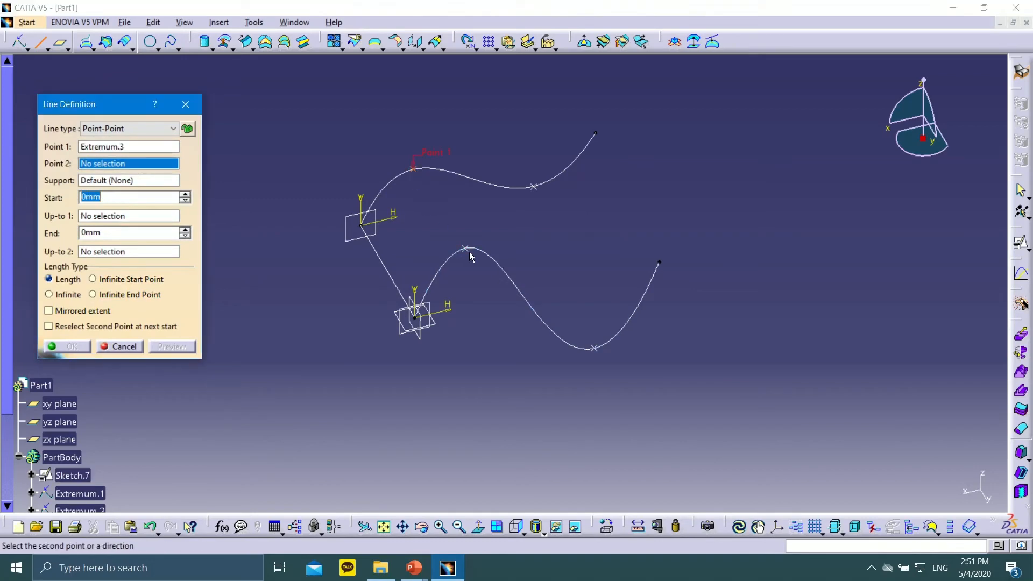
click(79, 349)
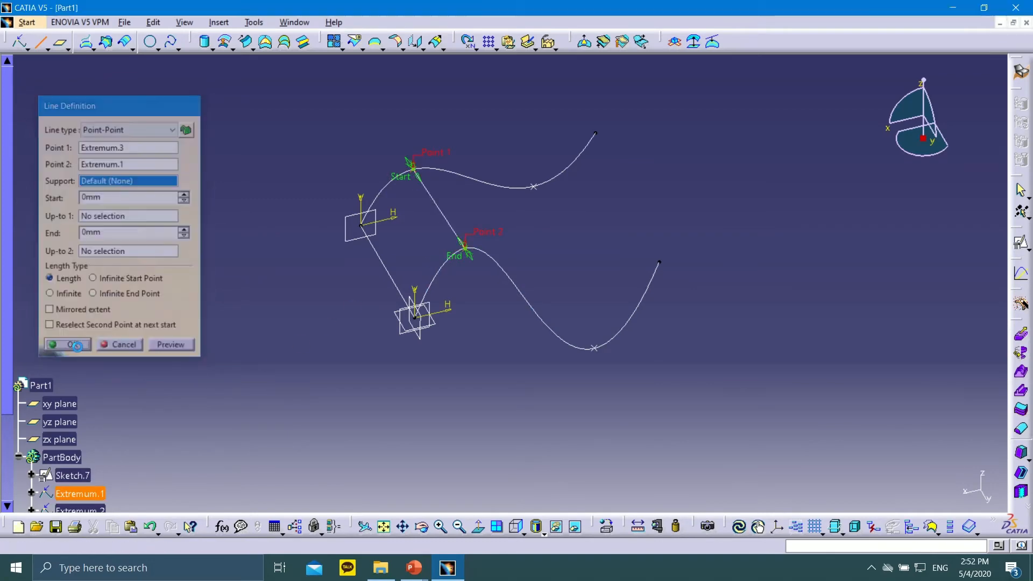
Step: Create point-point guide lines joining the trough points, Extremum.4 and Extremum.2, and the far end vertices of the two splines
click(542, 191)
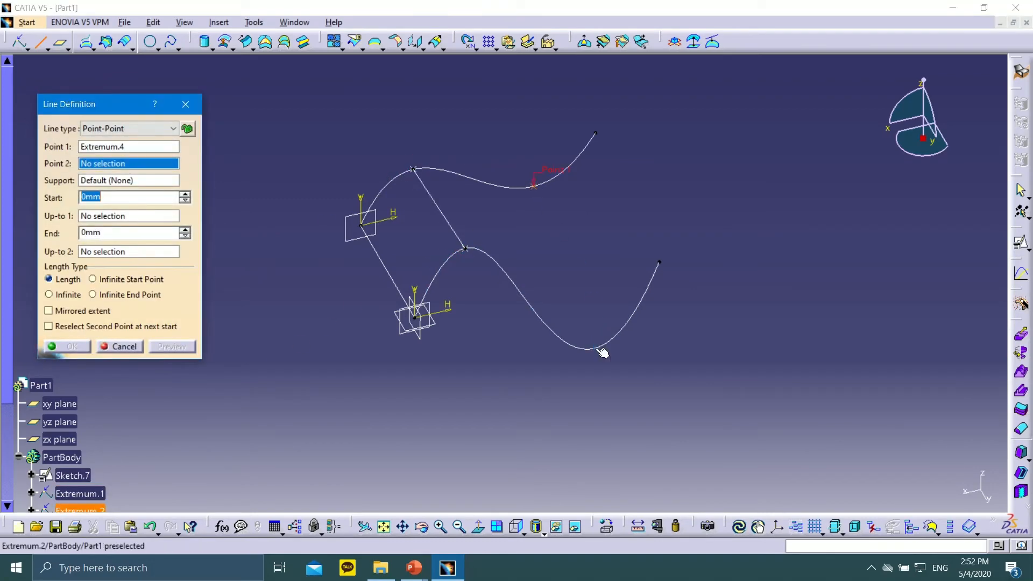
click(595, 347)
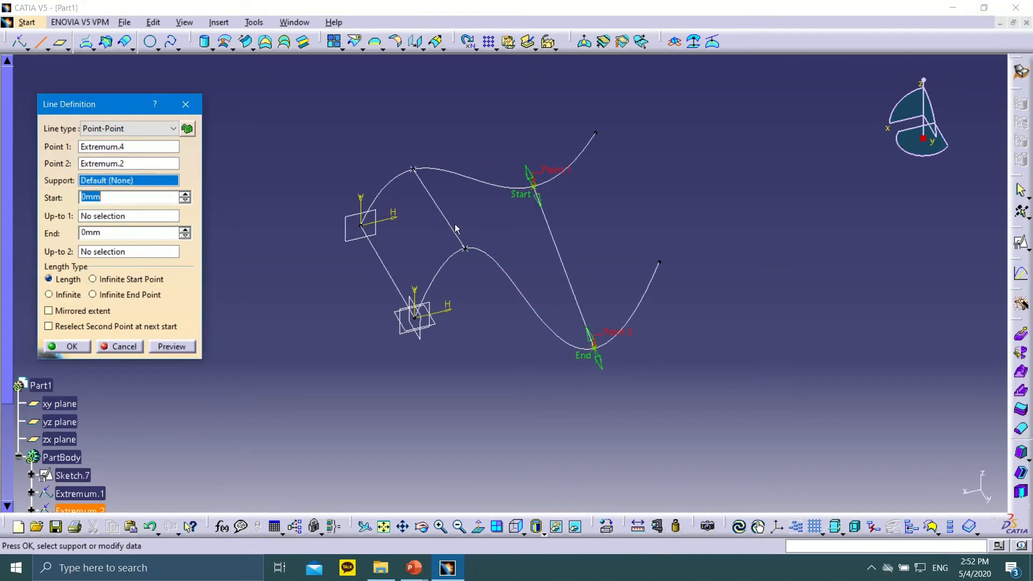
click(74, 343)
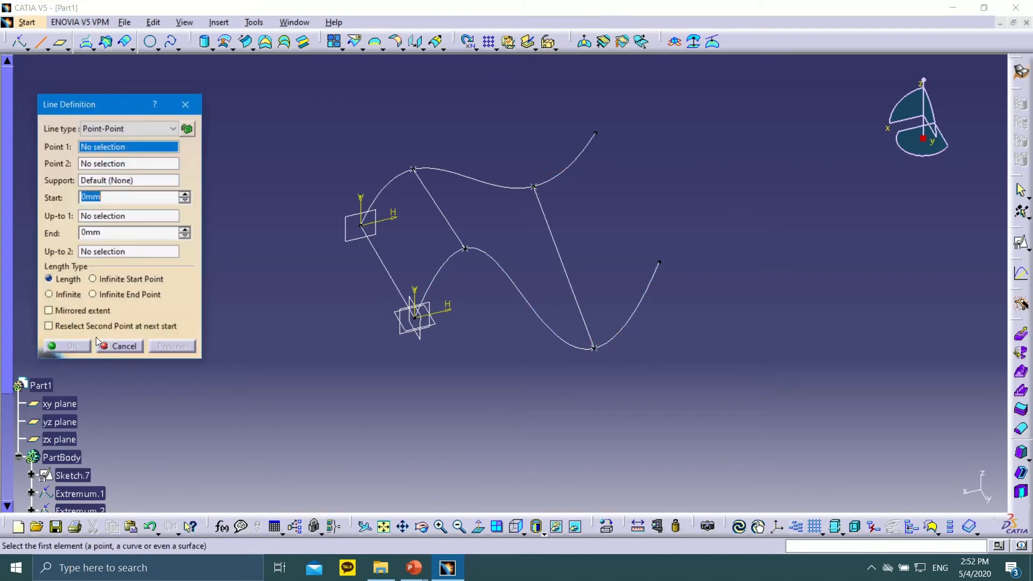
click(595, 132)
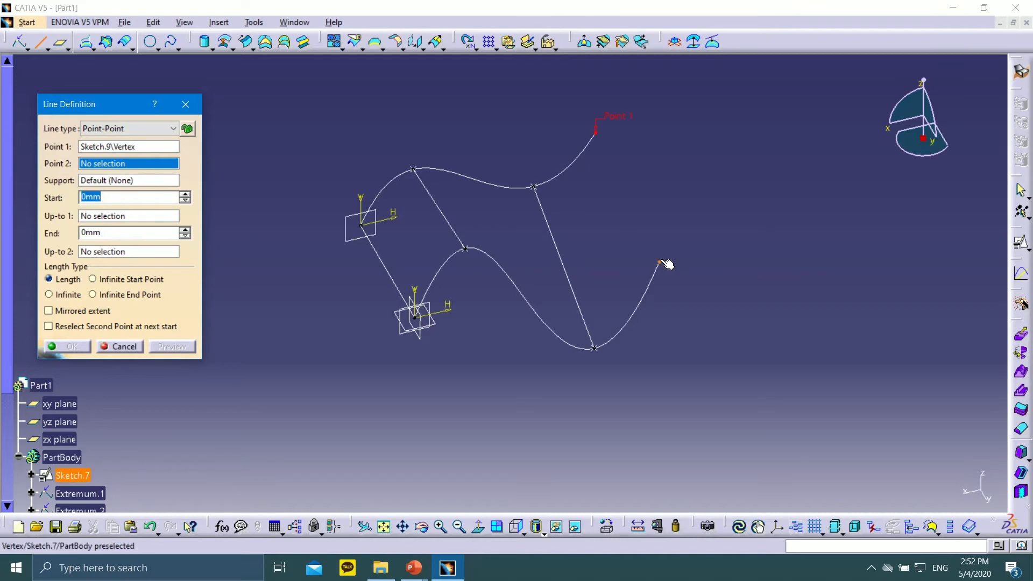
click(659, 261)
click(72, 346)
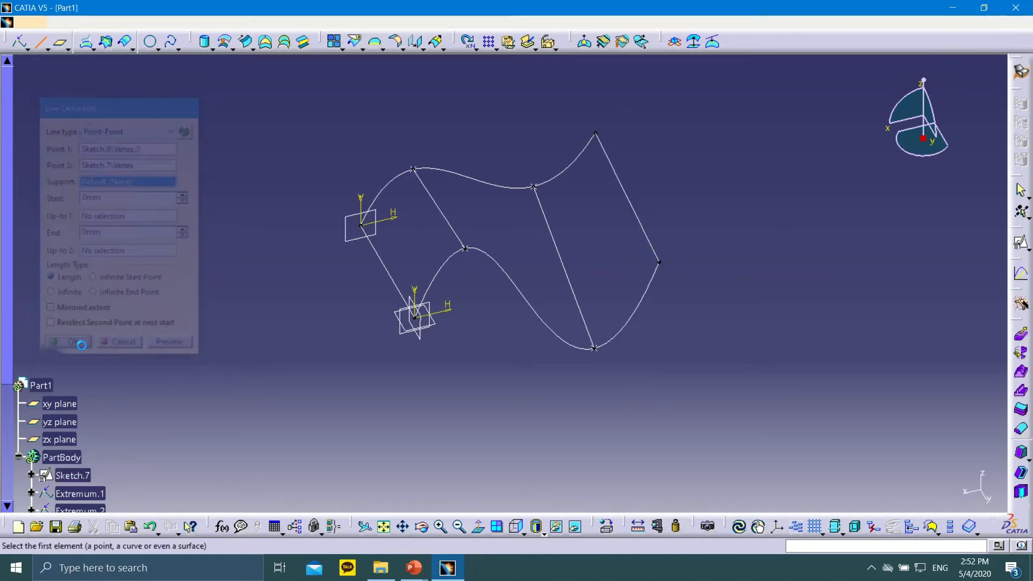
Step: Start a multi-sections surface with Sketch.9 and Sketch.7 as sections, reversing the direction of the Sketch.7 section to match
click(109, 347)
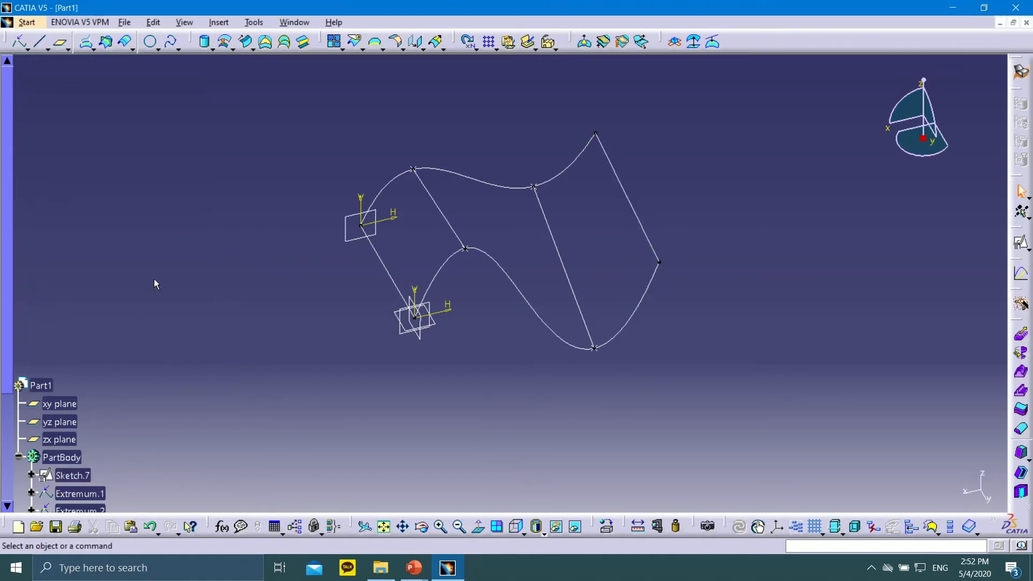
click(284, 42)
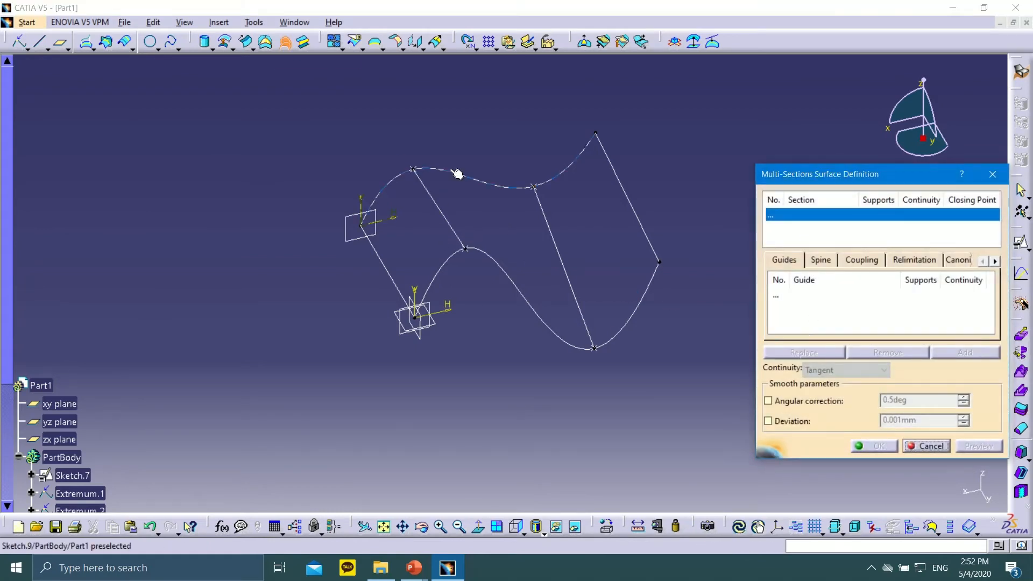
click(452, 171)
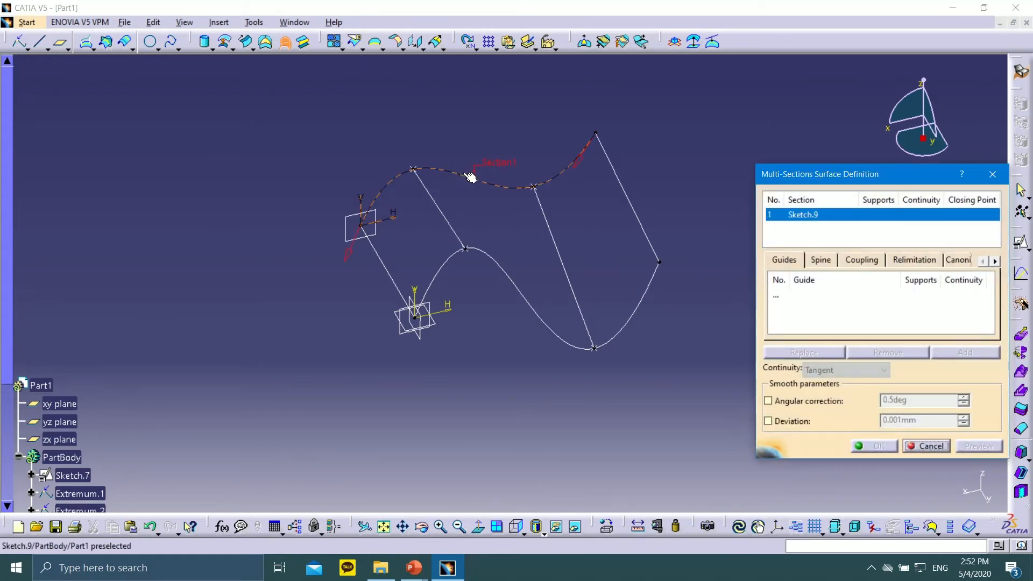
click(491, 263)
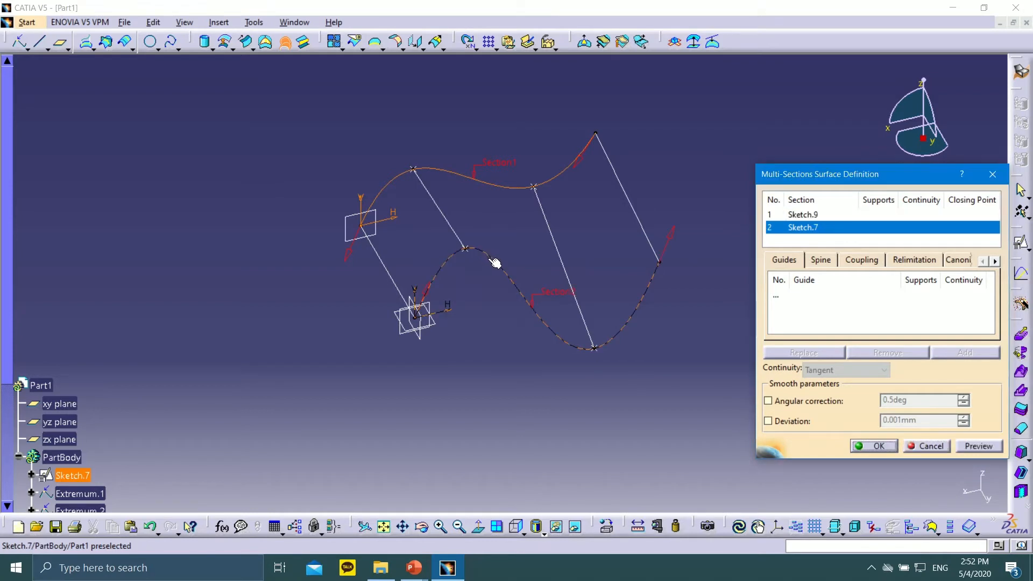
click(671, 245)
Step: Add the four connecting lines, Line.5 to Line.8, as guides and create the multi-sections surface
click(800, 302)
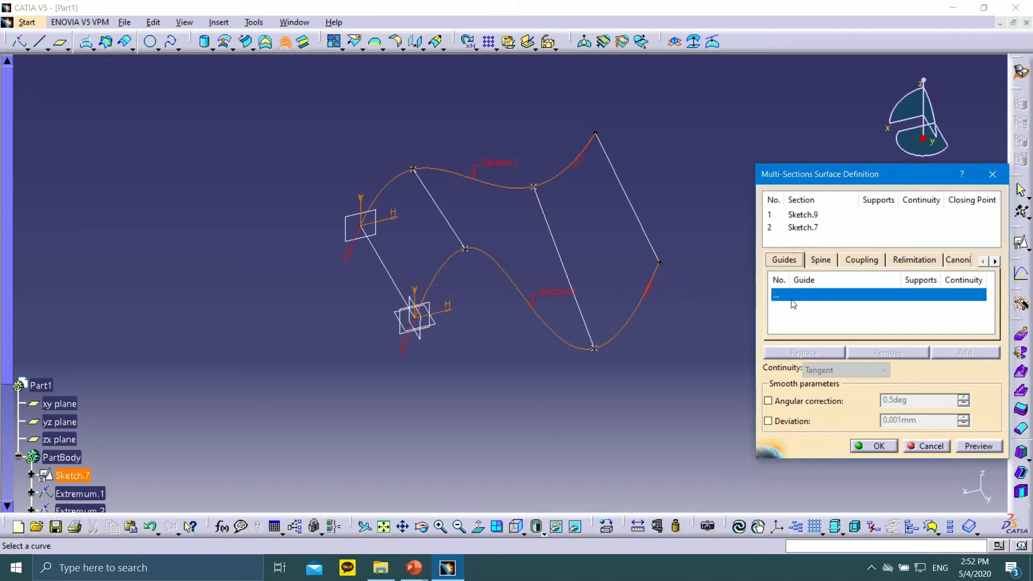
click(380, 258)
click(449, 223)
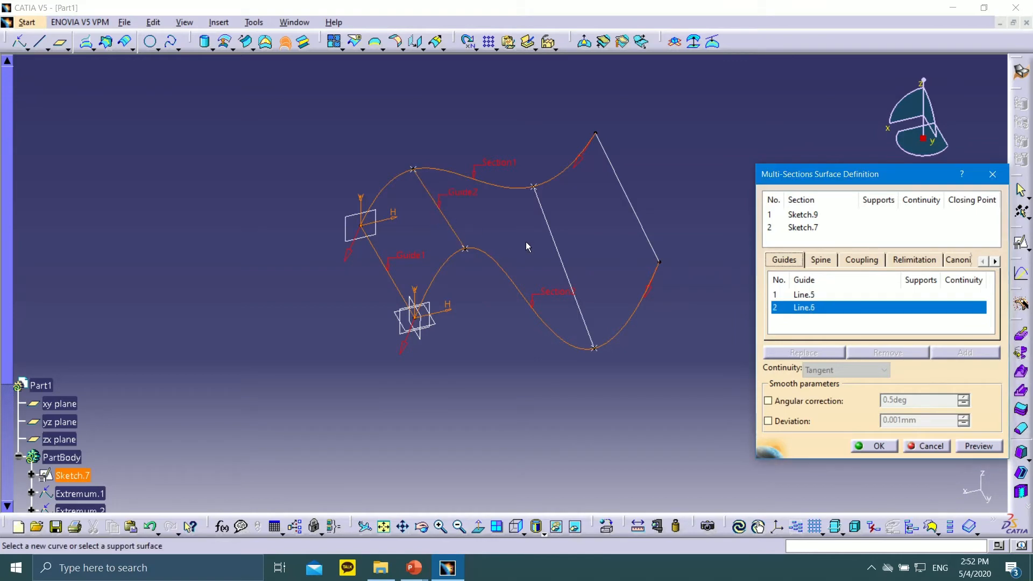
click(558, 249)
click(631, 197)
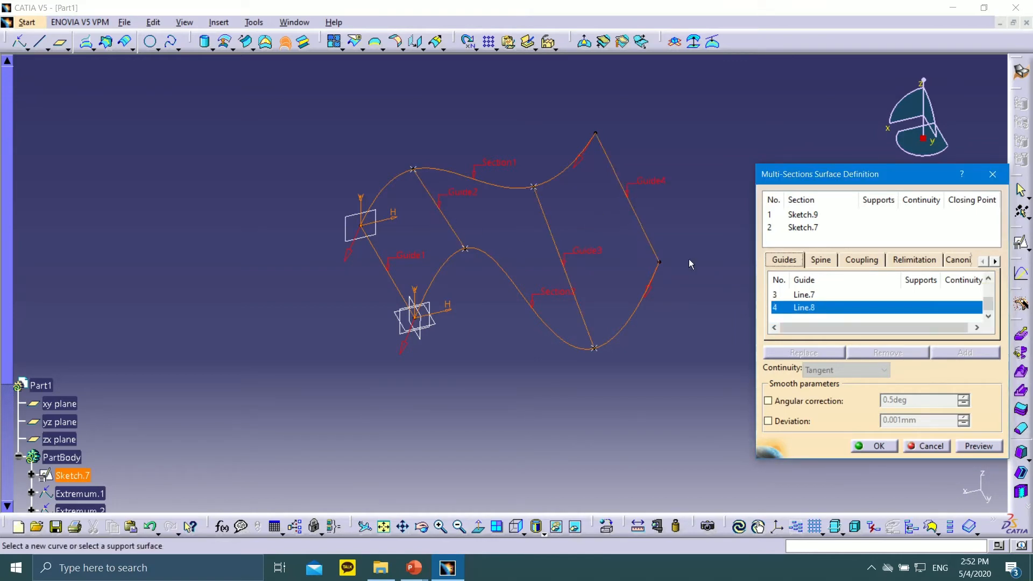
click(983, 446)
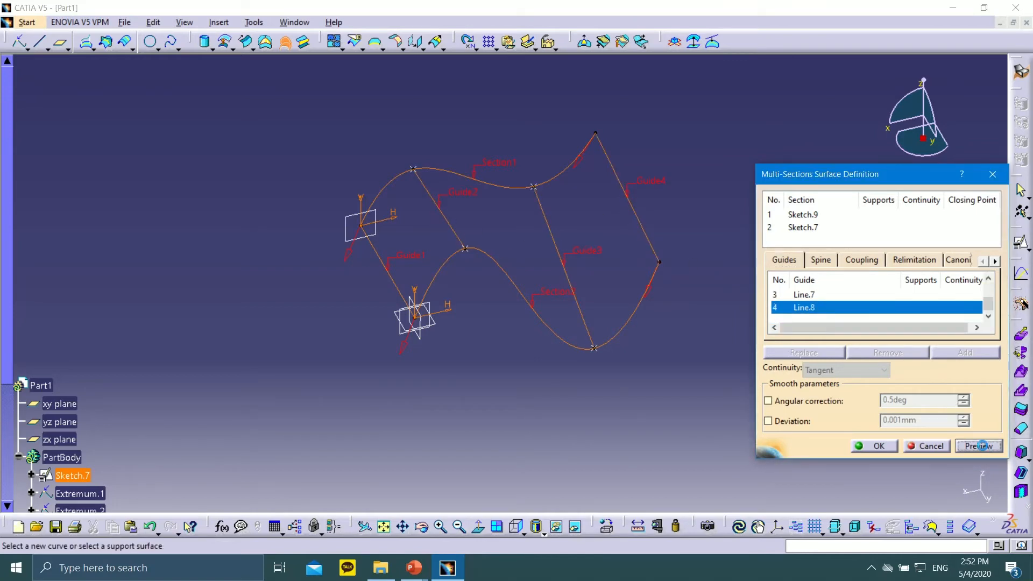
click(878, 446)
Step: Examine the finished surface from several angles and its feature tree, and switch to the PowerPoint slide show
middle_drag(395, 197, 572, 245)
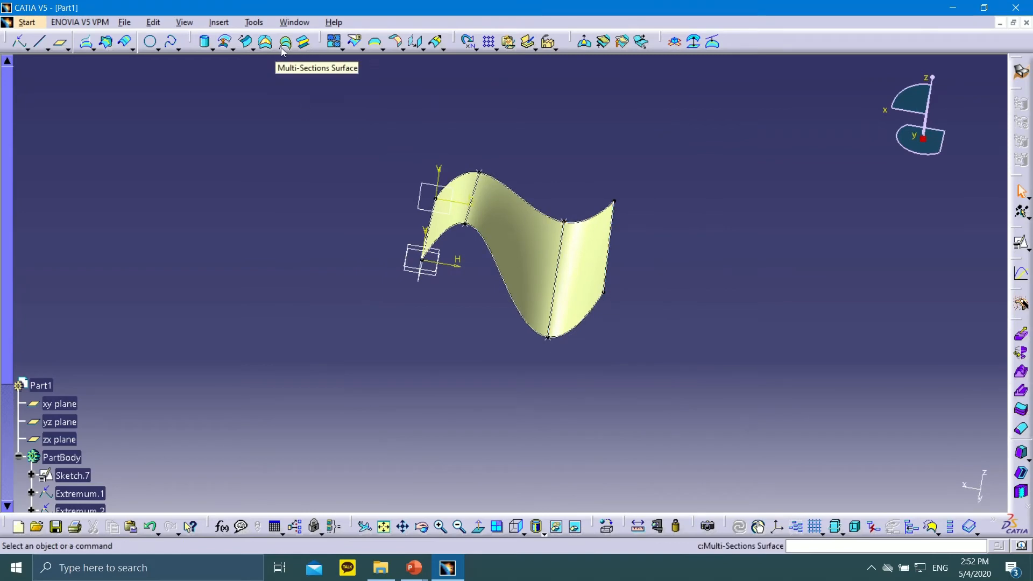
middle_drag(569, 188, 588, 376)
middle_drag(645, 353, 570, 389)
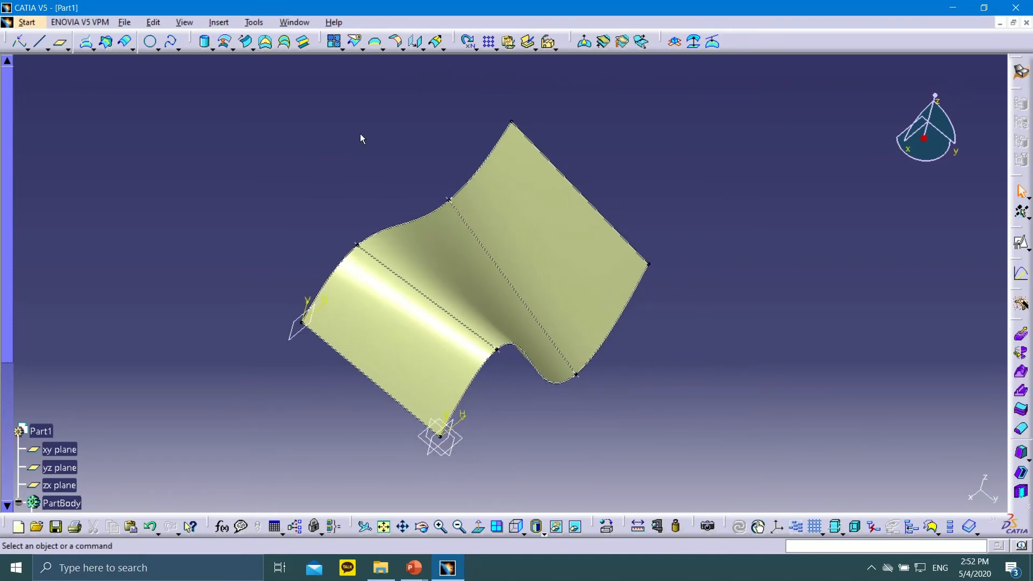
scroll(72, 326, down, 10)
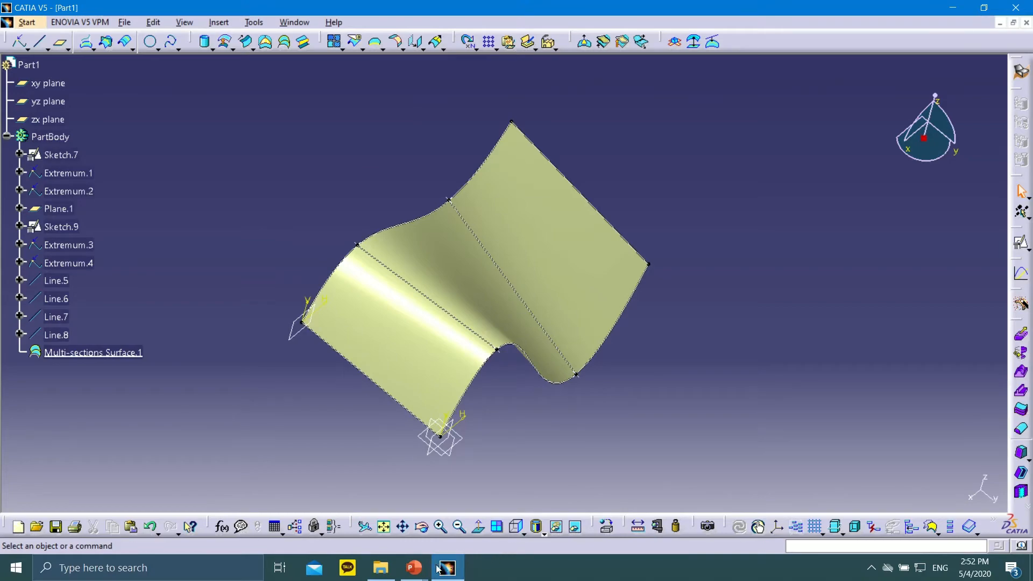
mouse_move(421, 570)
click(475, 530)
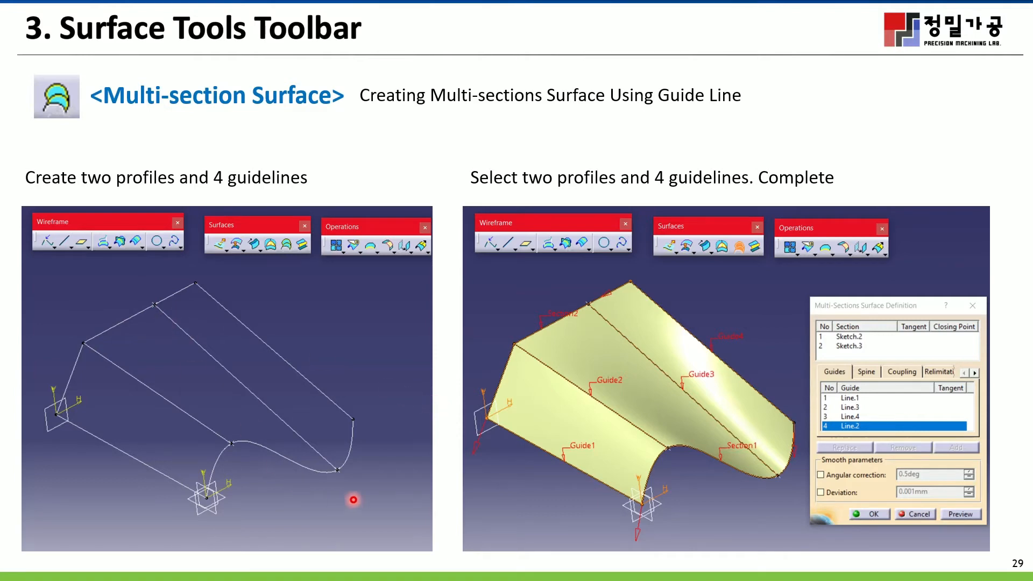
mouse_move(43, 569)
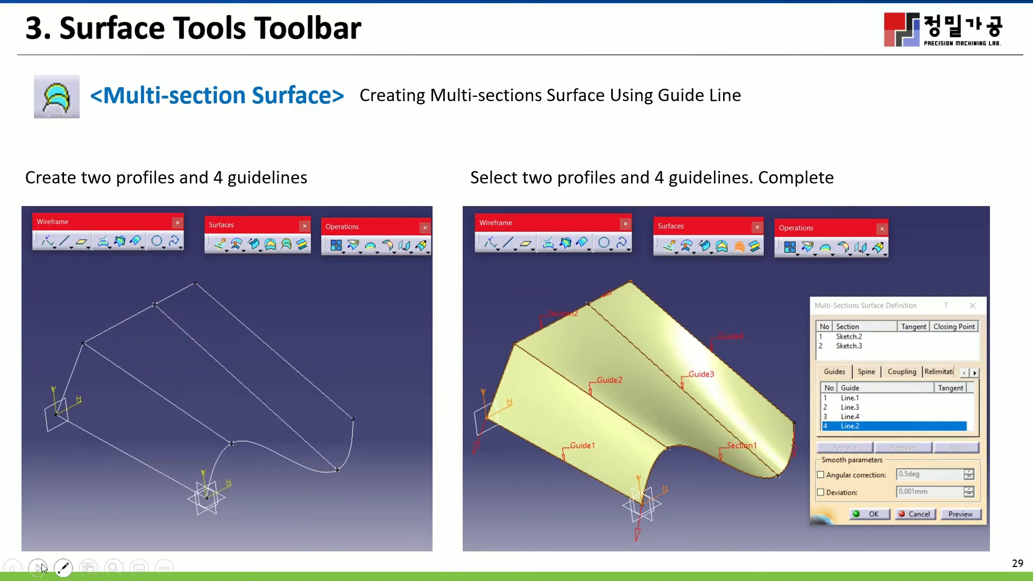
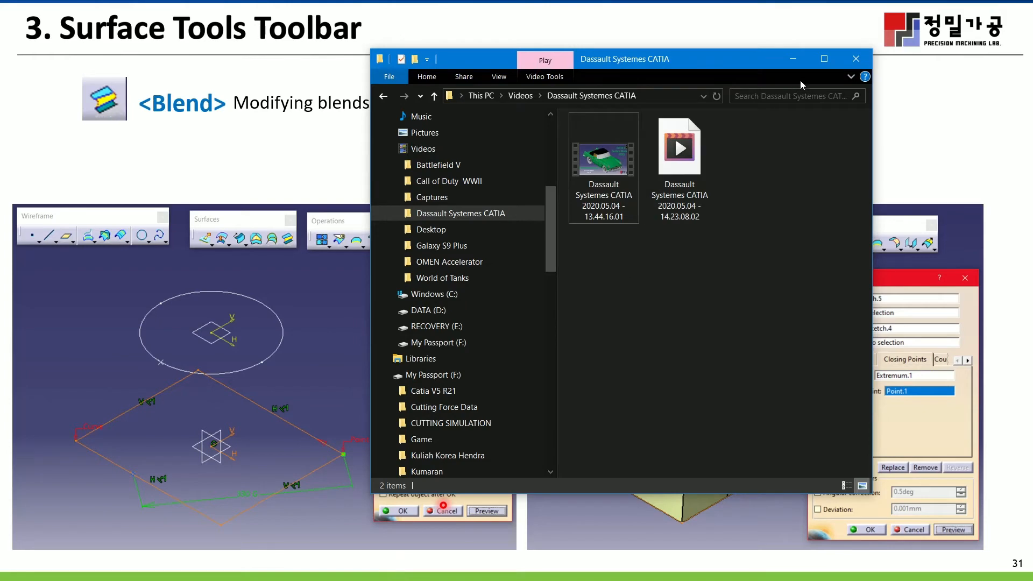
Step: Minimize the file explorer window, switch back to CATIA and delete all the geometry in the PartBody
click(793, 59)
key(super)
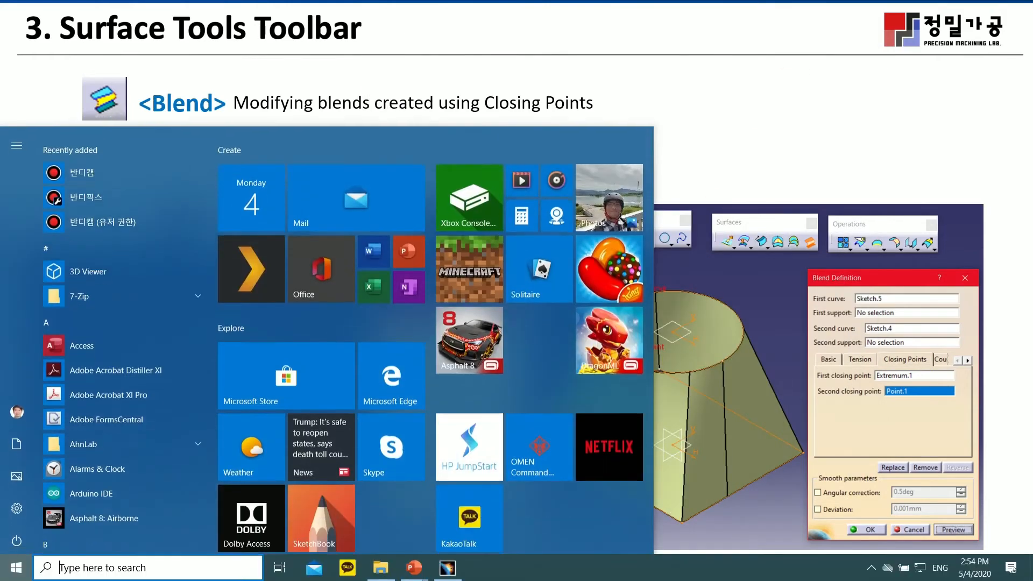
click(447, 567)
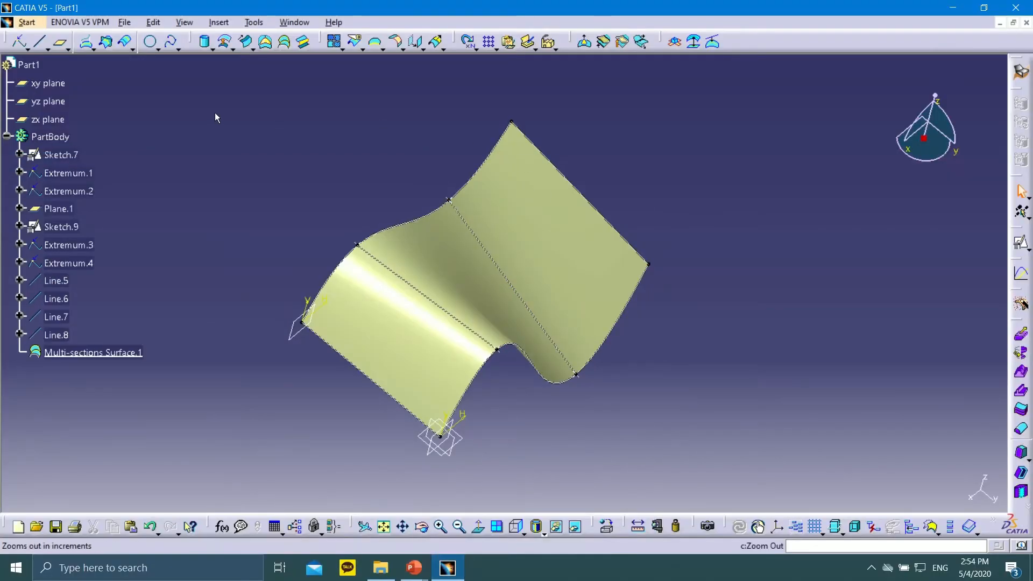
drag(200, 86, 724, 476)
key(Delete)
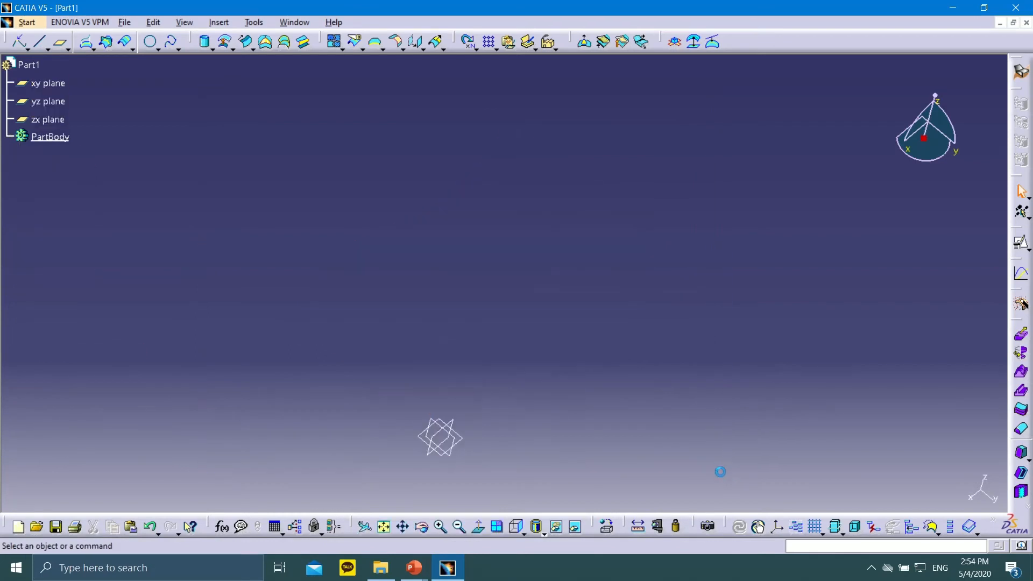
Step: Create a plane offset 100 mm from the xy plane
middle_drag(538, 381, 518, 259)
middle_drag(591, 199, 532, 293)
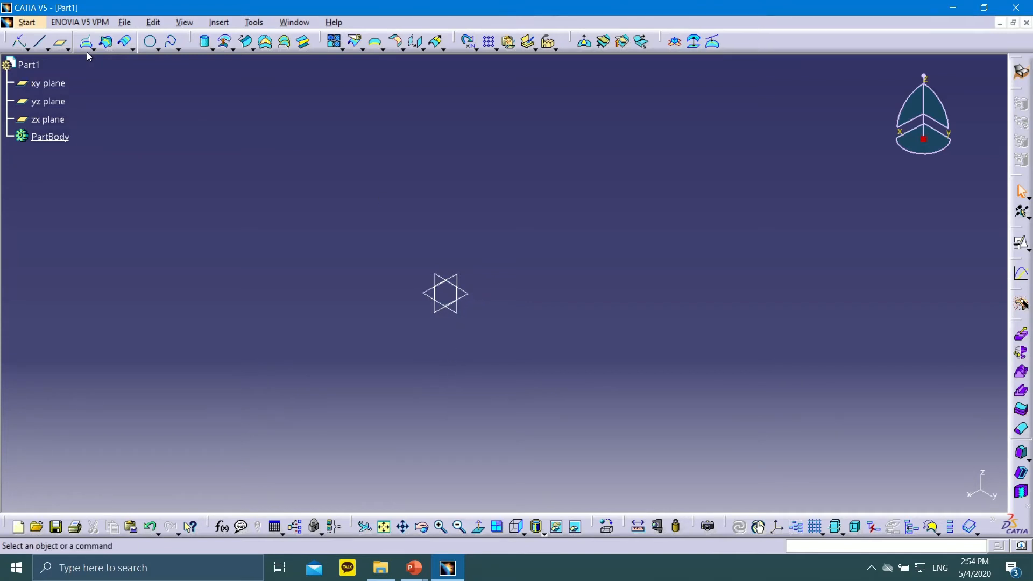
click(61, 43)
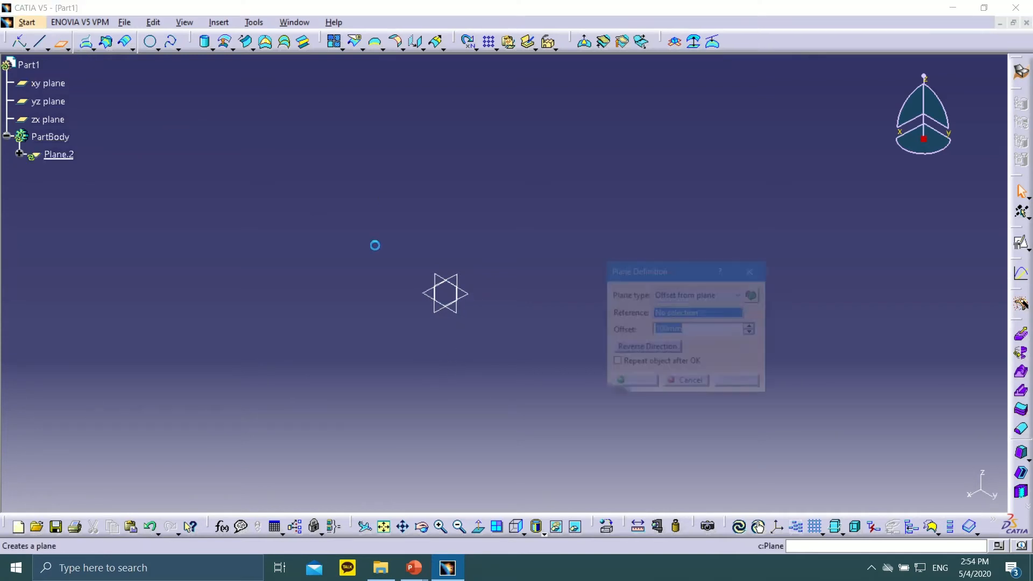
click(470, 294)
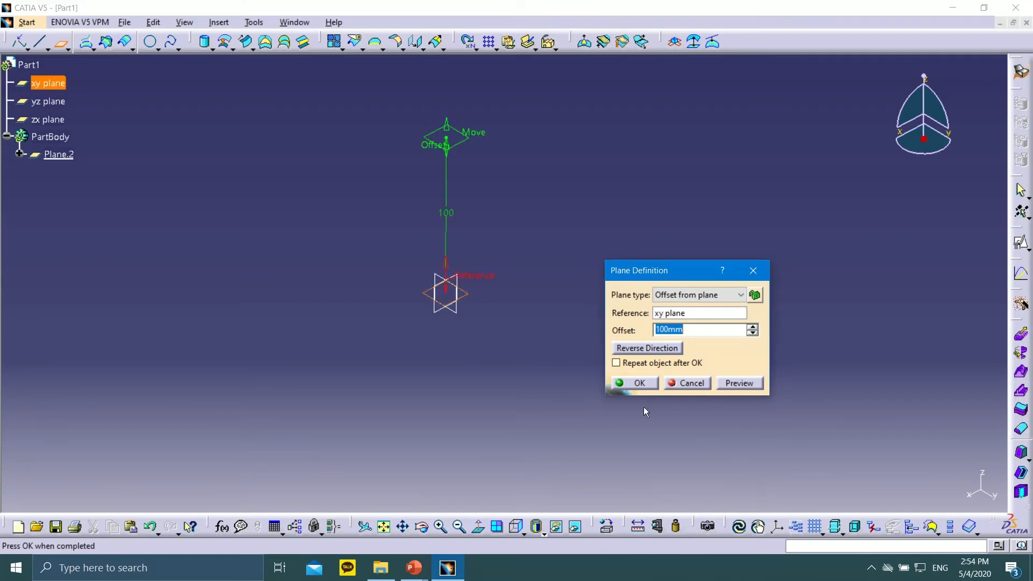
click(635, 383)
Step: Open a positioned sketch on the xy plane with the H and V axes swapped and V reversed
middle_drag(518, 211, 544, 247)
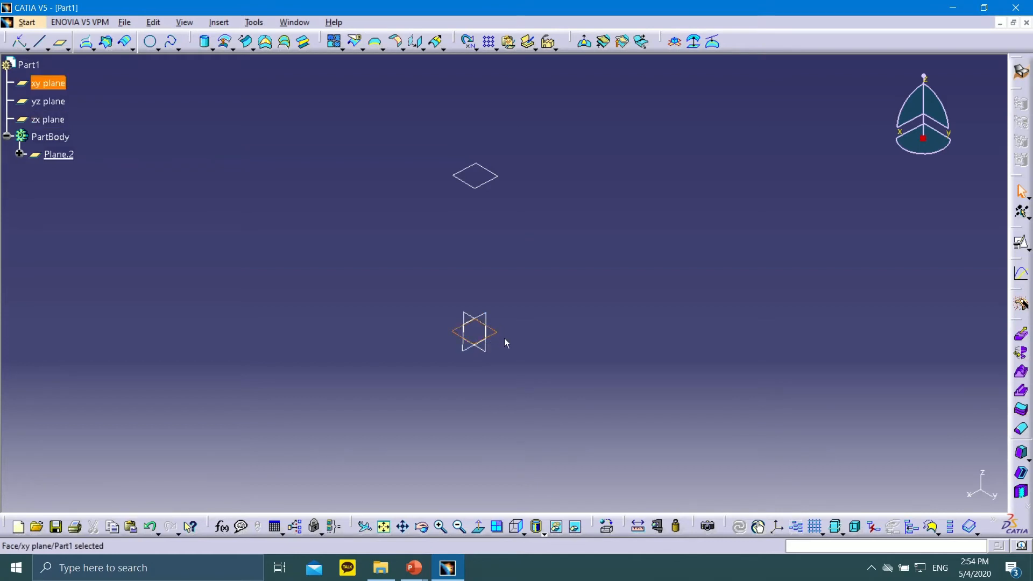
click(1021, 243)
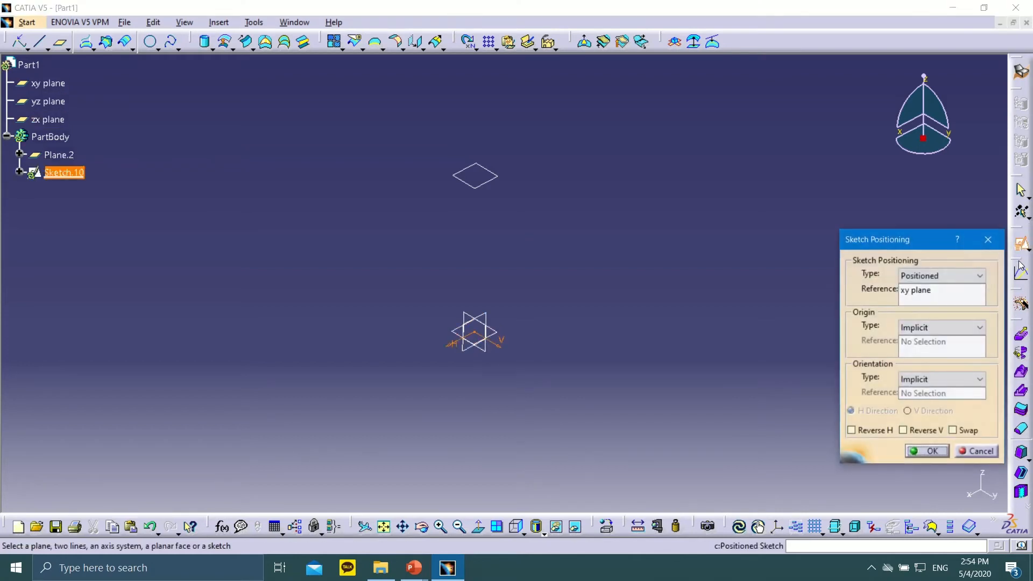
click(890, 429)
click(951, 433)
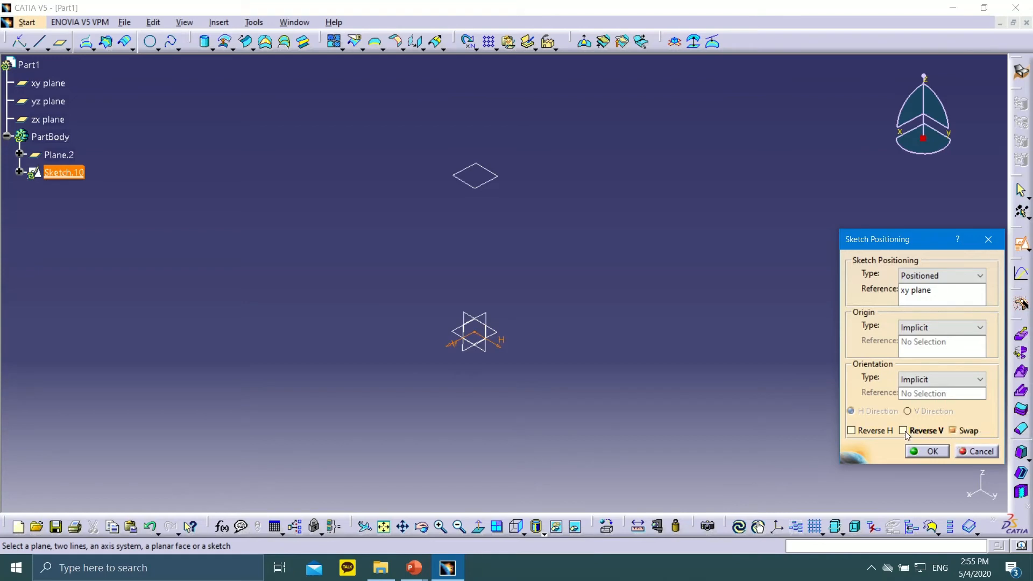
click(932, 451)
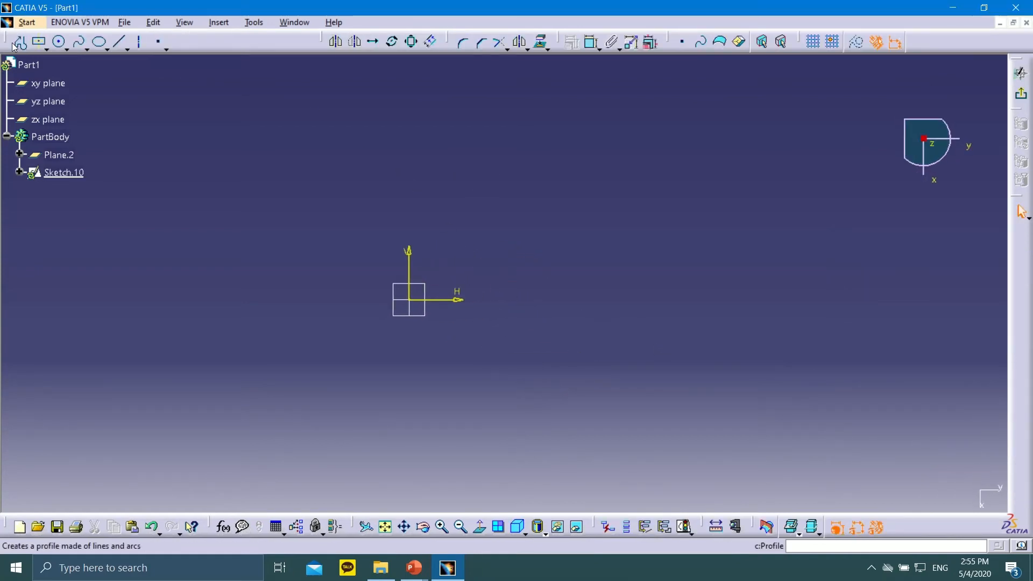
Step: Sketch a rectangle about 61 mm wide and 69 mm high beside the origin, on the positive H side
click(43, 45)
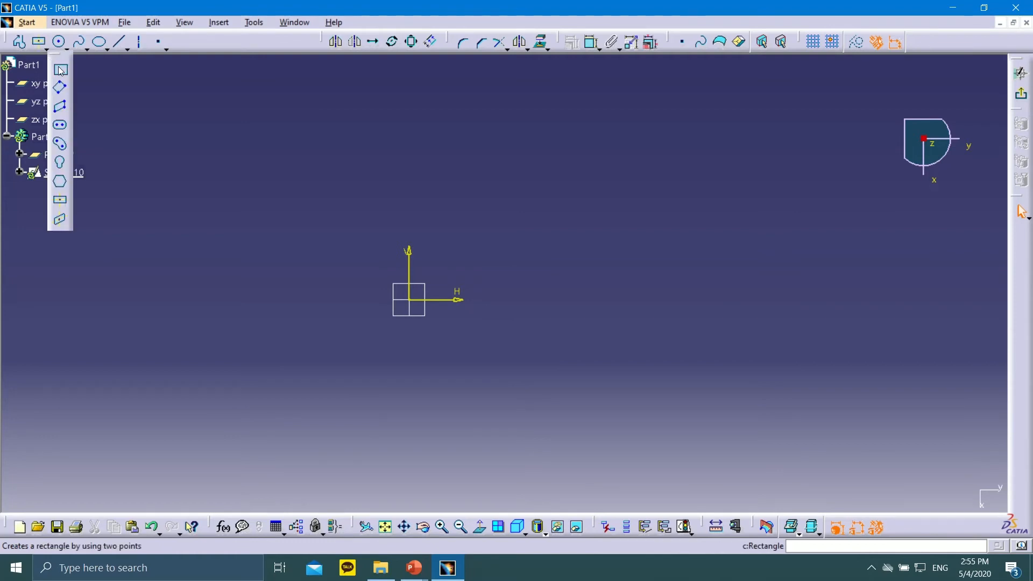
click(59, 65)
click(491, 231)
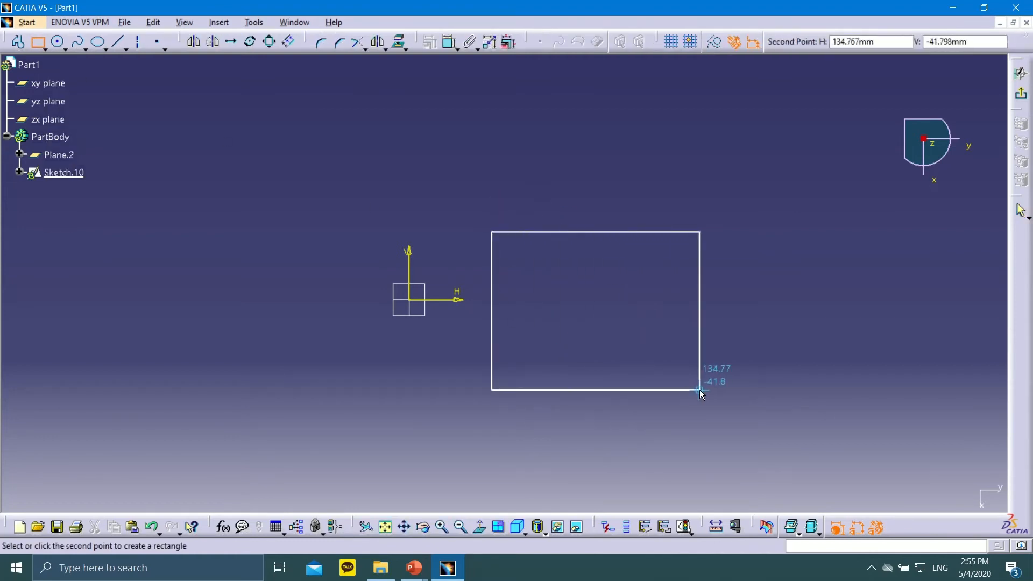
click(623, 382)
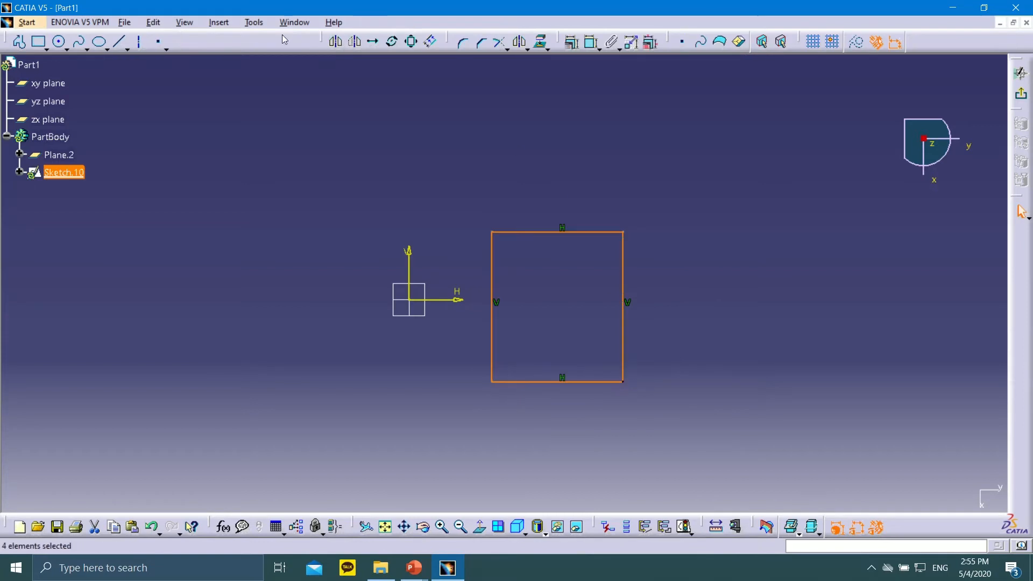
Step: Dimension the rectangle's upper edge and set its width to 60 mm
click(572, 42)
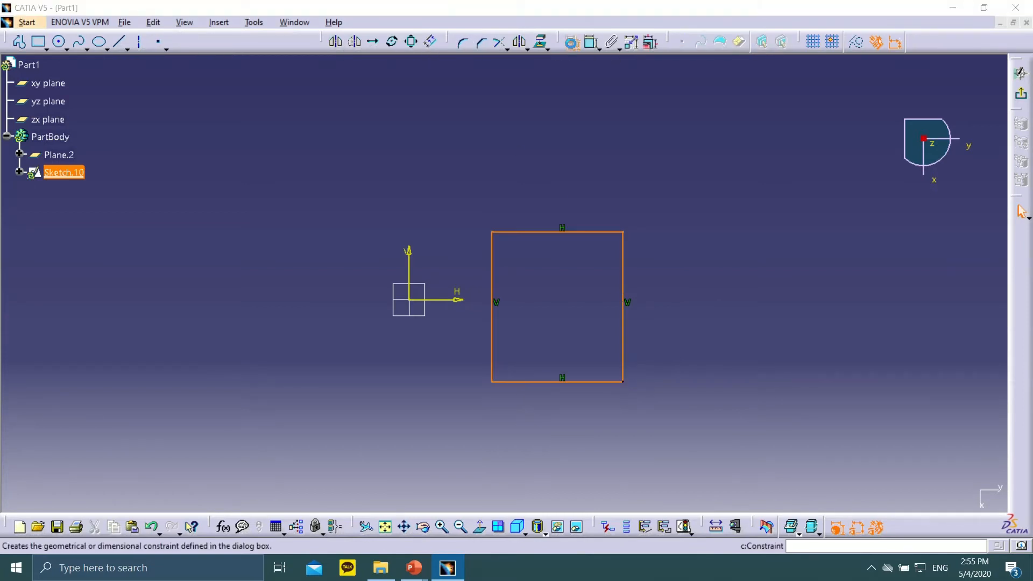
click(984, 492)
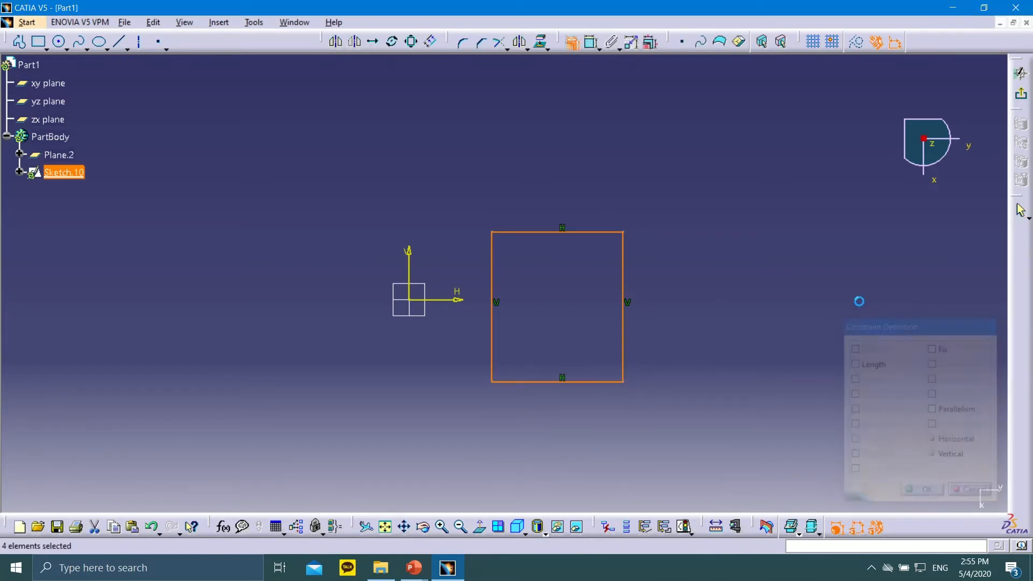
click(591, 42)
click(591, 232)
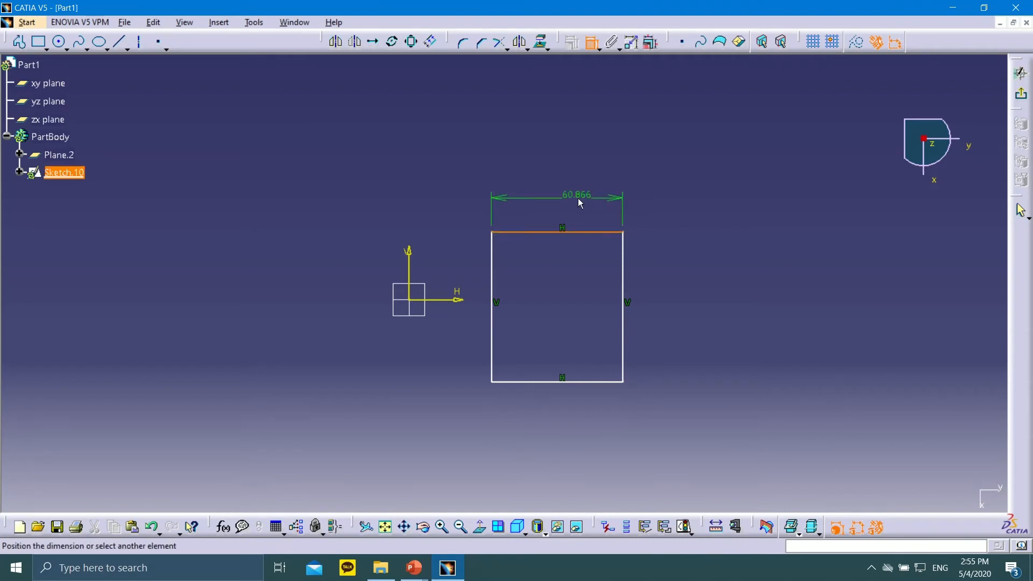
click(574, 198)
double_click(563, 201)
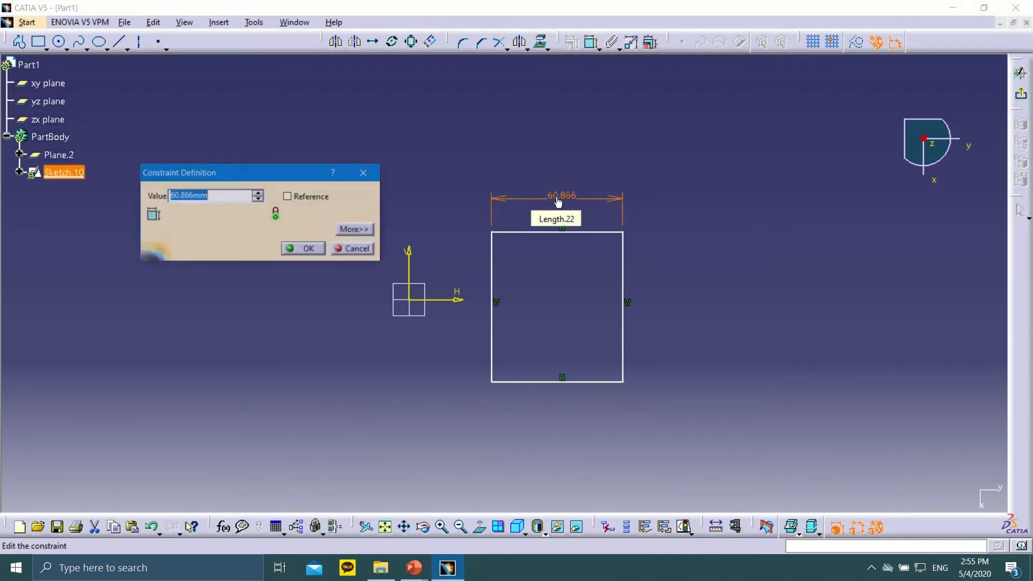
text(60)
click(305, 251)
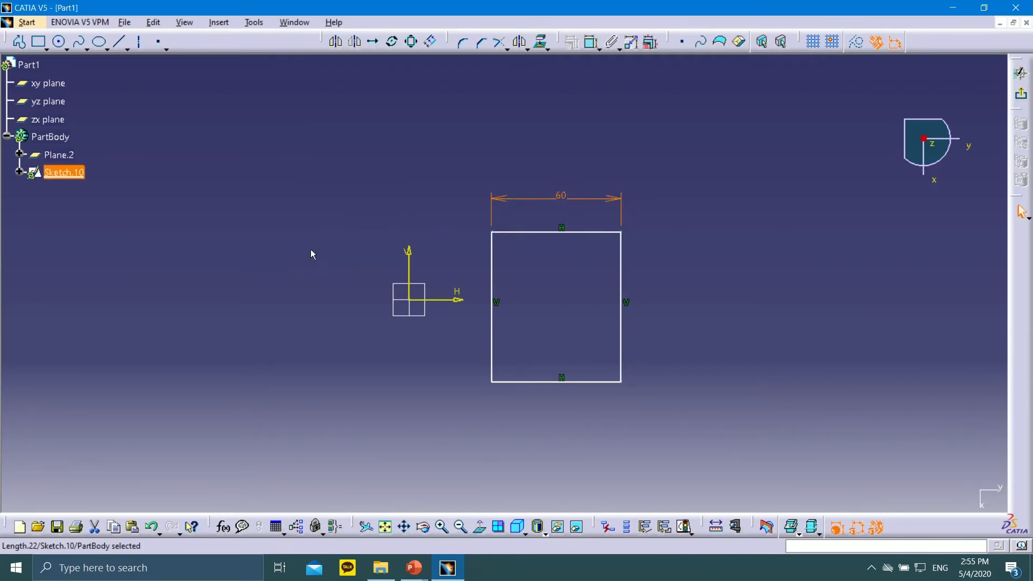
Step: Dimension the rectangle's vertical edge farthest from the origin and set its height to 60 mm
click(591, 42)
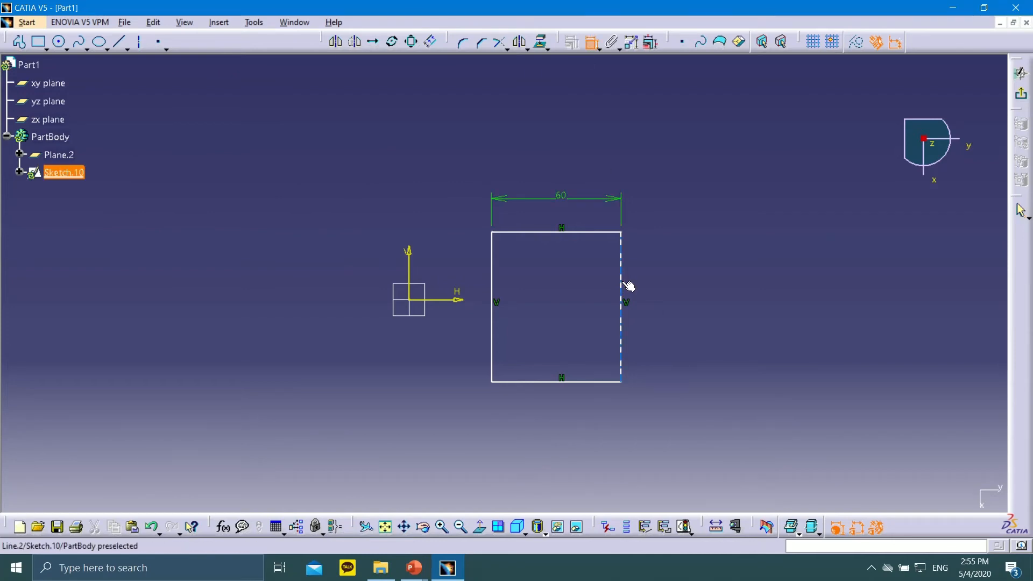
click(623, 285)
click(663, 299)
double_click(662, 299)
text(60)
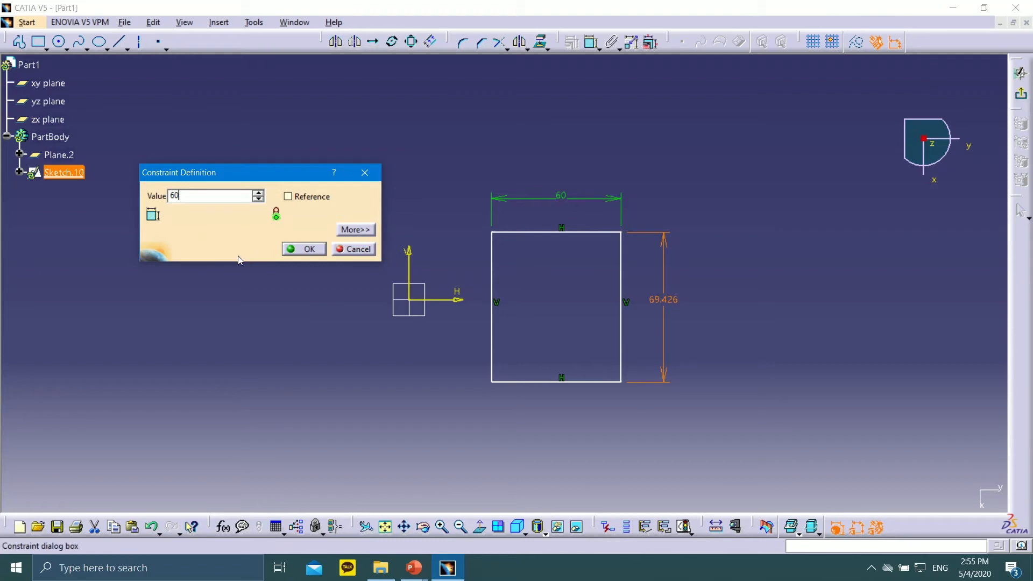
click(303, 250)
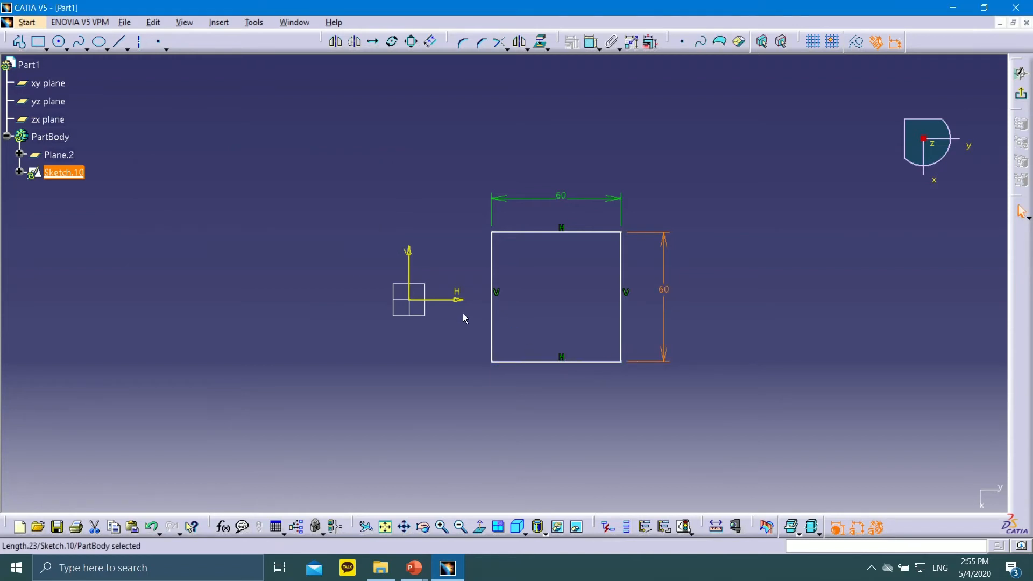
Step: Dimension the distance from the H axis to the rectangle's lower edge and set it to 30 mm
click(491, 296)
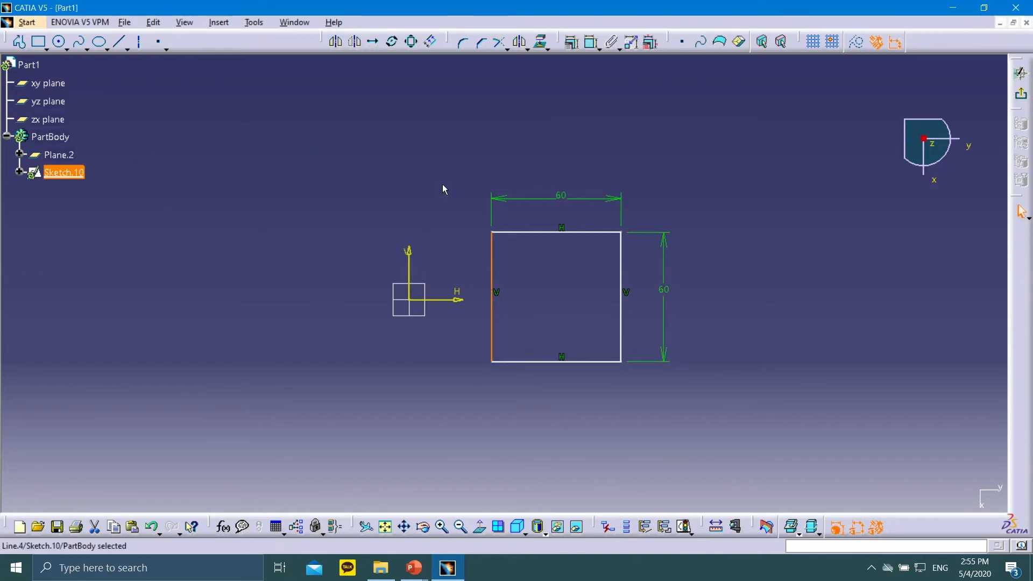
click(595, 298)
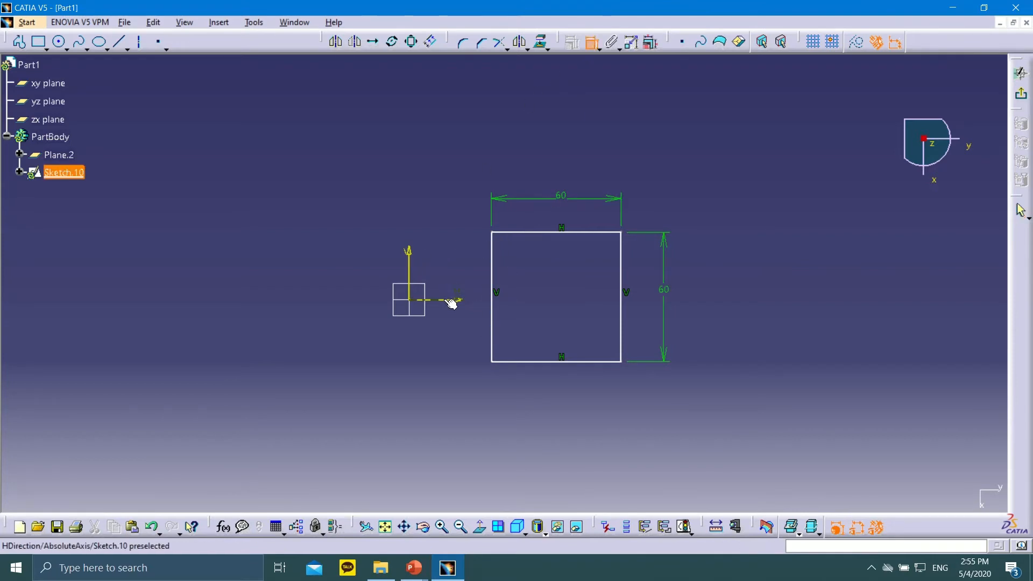
click(540, 361)
click(515, 330)
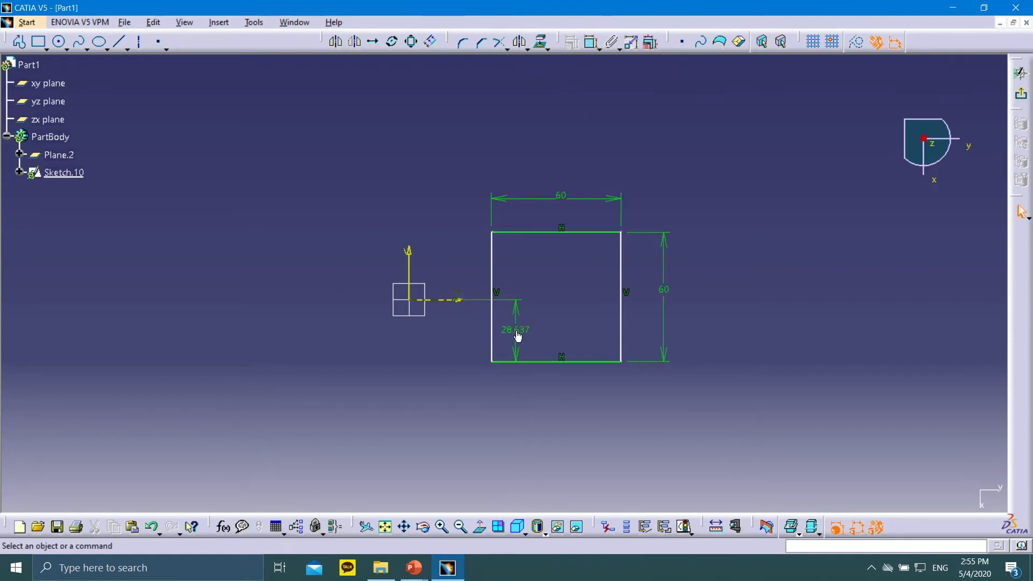
double_click(517, 330)
text(30)
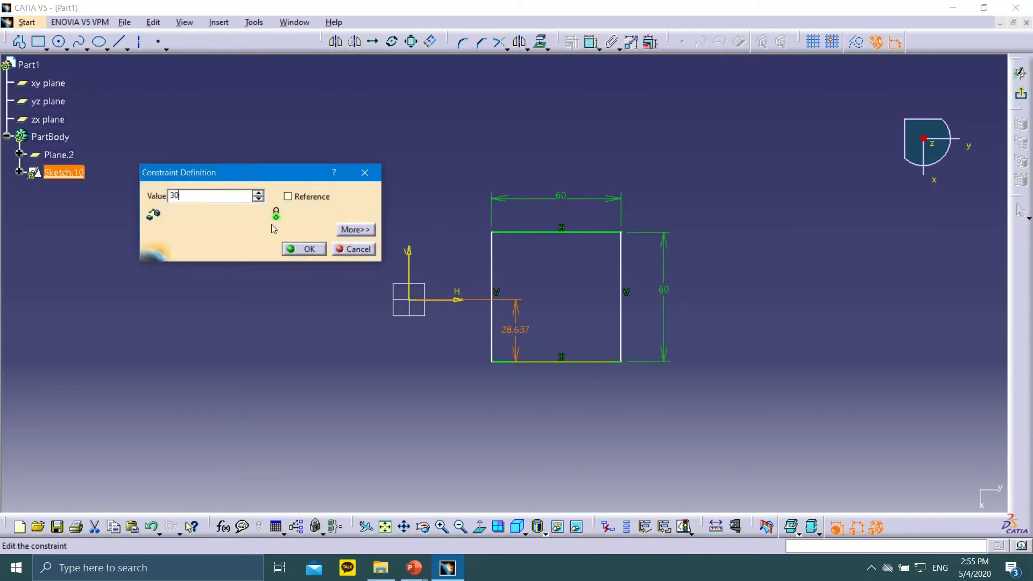
click(304, 249)
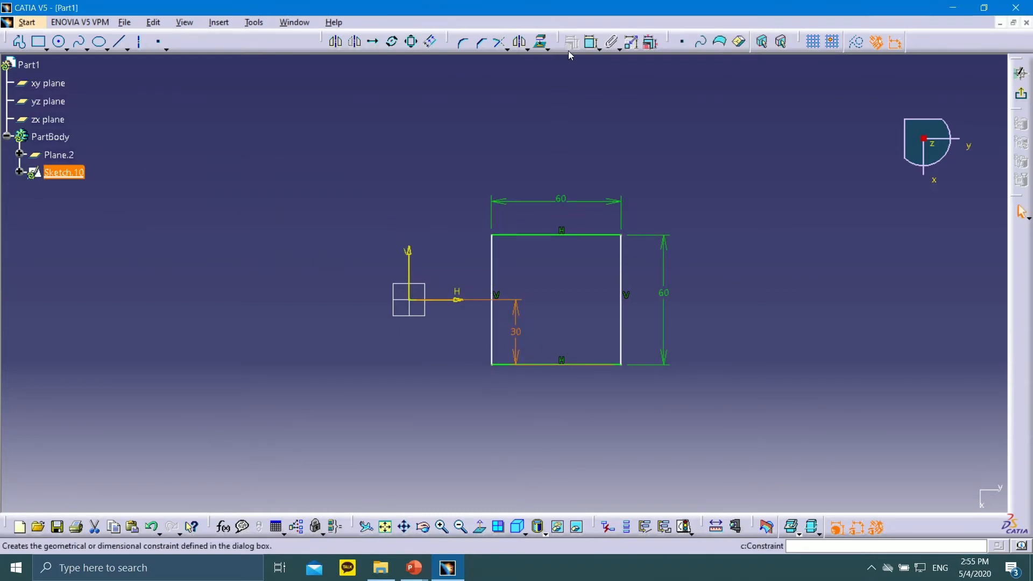
Step: Dimension the distance from the V axis to the rectangle's nearest vertical edge, accept its value and exit the sketch
click(592, 42)
click(410, 264)
click(492, 253)
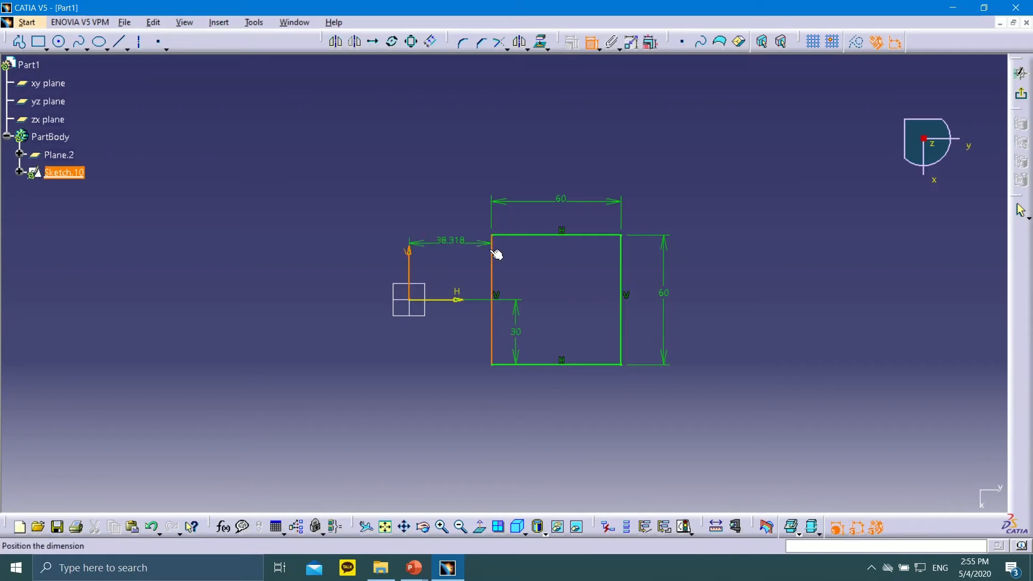
click(449, 248)
double_click(450, 244)
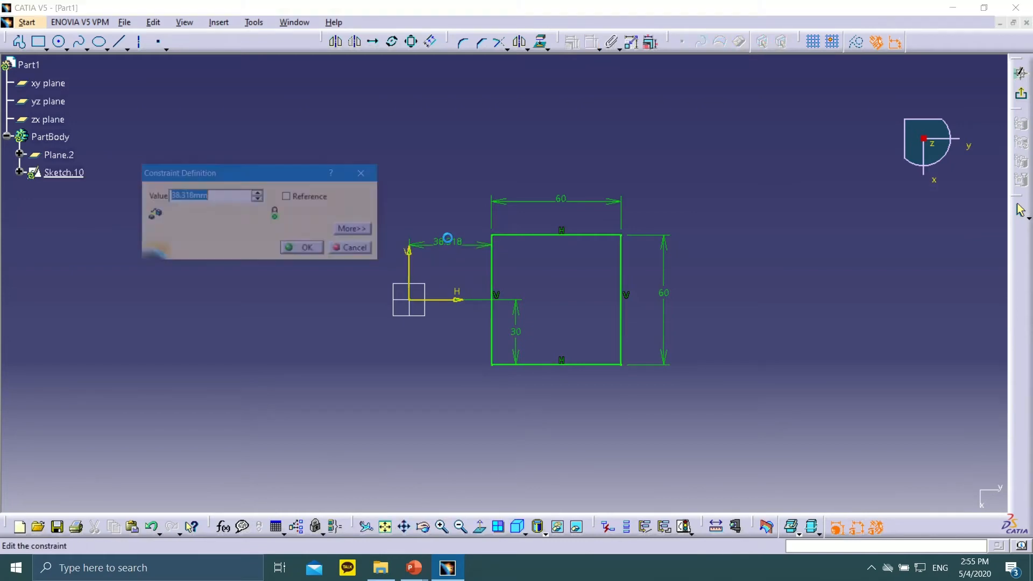
click(295, 249)
click(1021, 73)
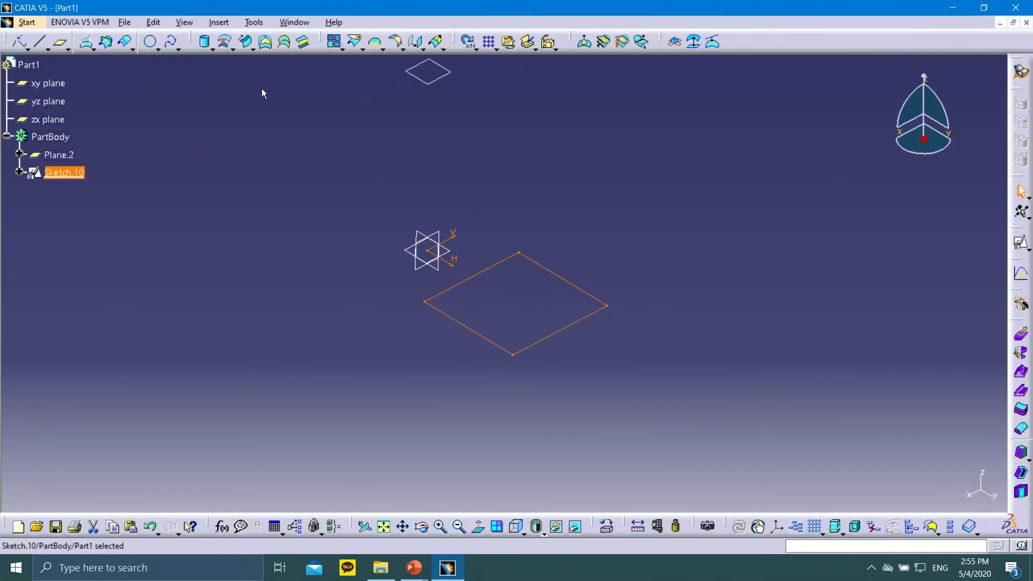
Step: Create a Fill surface bounded by the square sketch on the xy plane
click(265, 41)
click(545, 270)
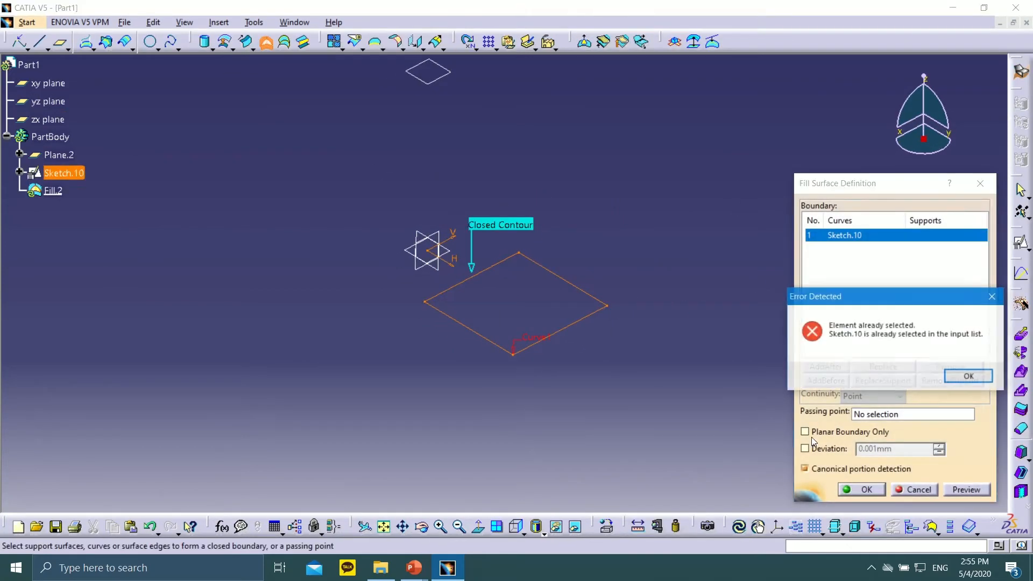
click(988, 374)
click(874, 489)
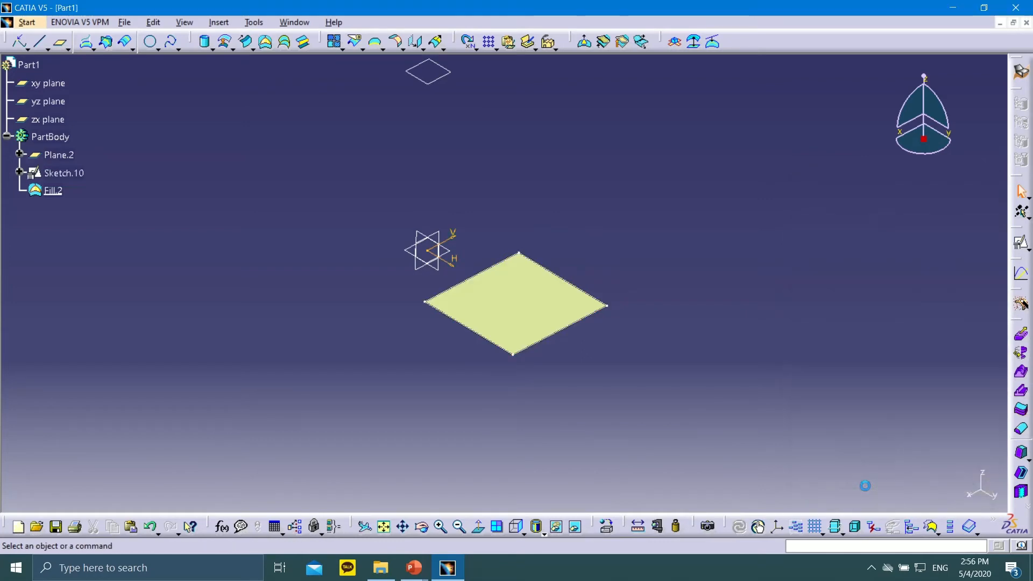
Step: Set the offset plane's distance from the xy plane to 50 mm
middle_drag(428, 88, 487, 172)
double_click(488, 151)
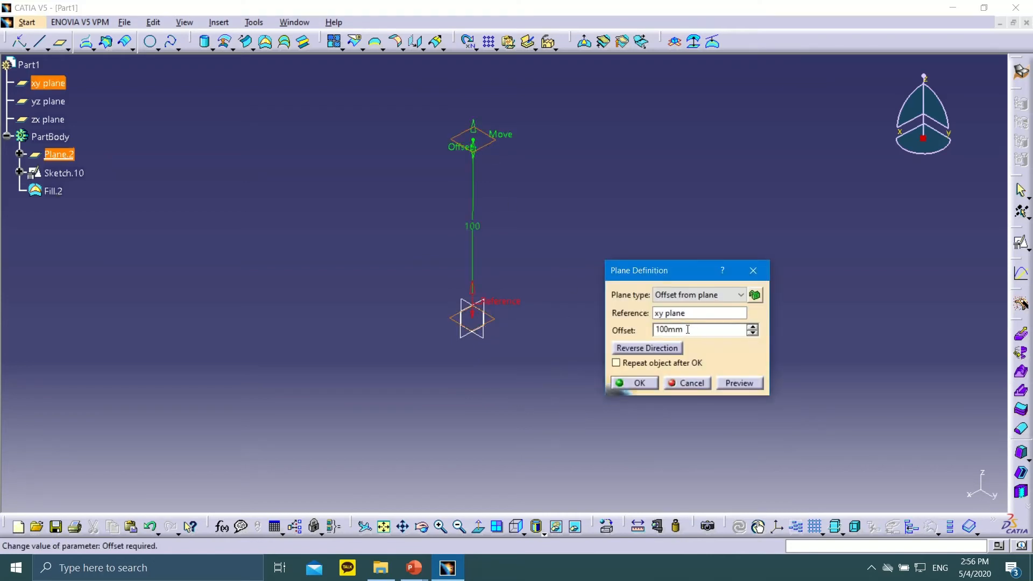
drag(688, 330, 623, 329)
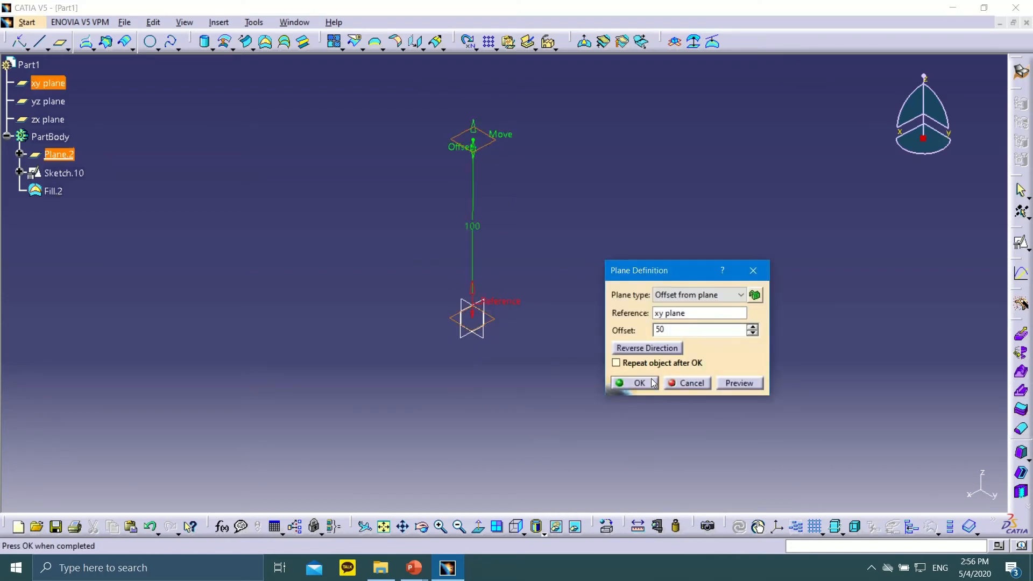
click(653, 383)
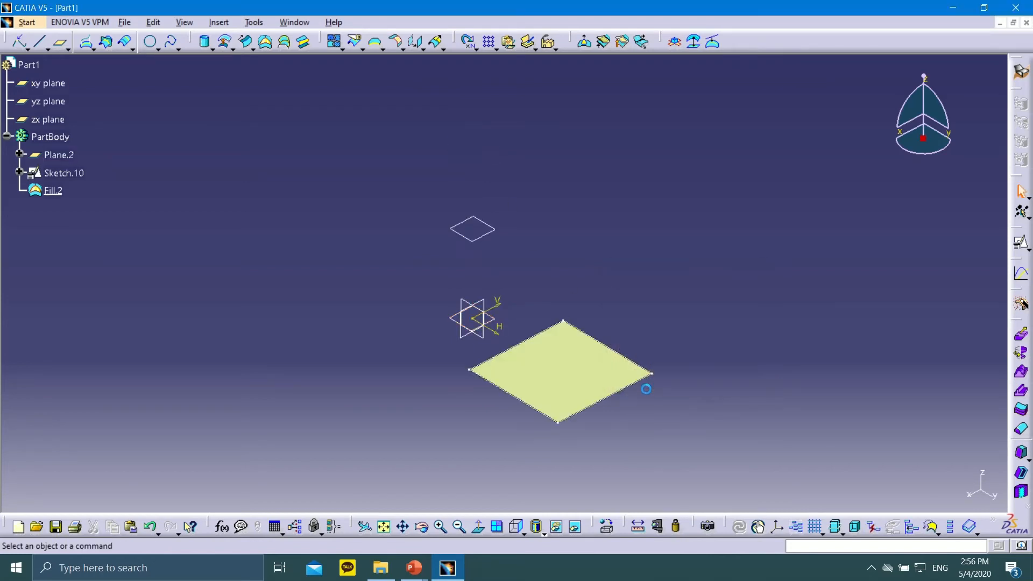
double_click(493, 233)
click(639, 383)
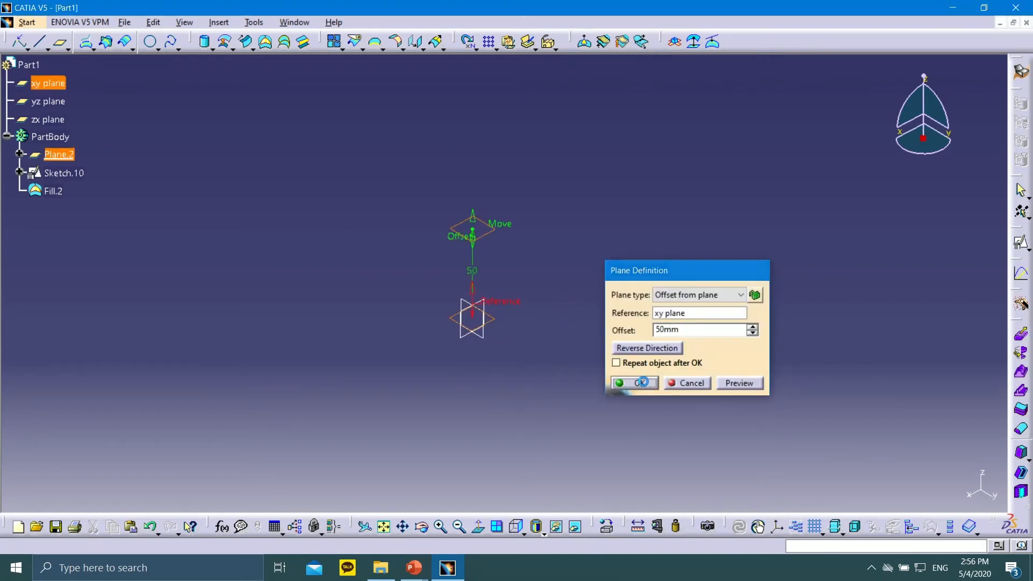
Step: Set the offset plane's distance from the xy plane to 20 mm
double_click(486, 235)
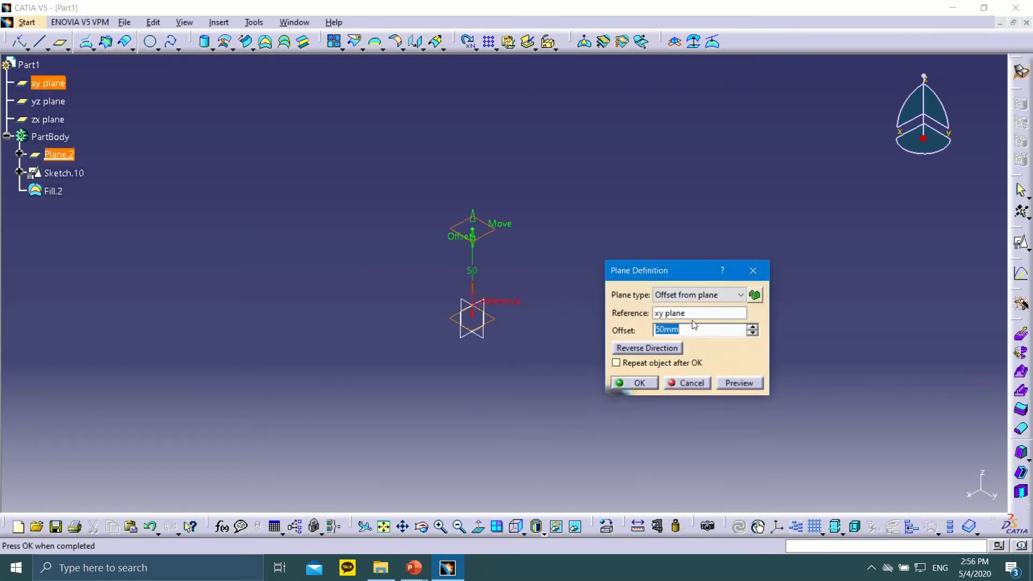
text(20)
click(648, 383)
Step: Open a positioned sketch on the offset plane with the H and V axes swapped and V reversed
mouse_move(560, 307)
middle_down()
mouse_move(661, 227)
mouse_move(623, 289)
middle_up()
click(561, 261)
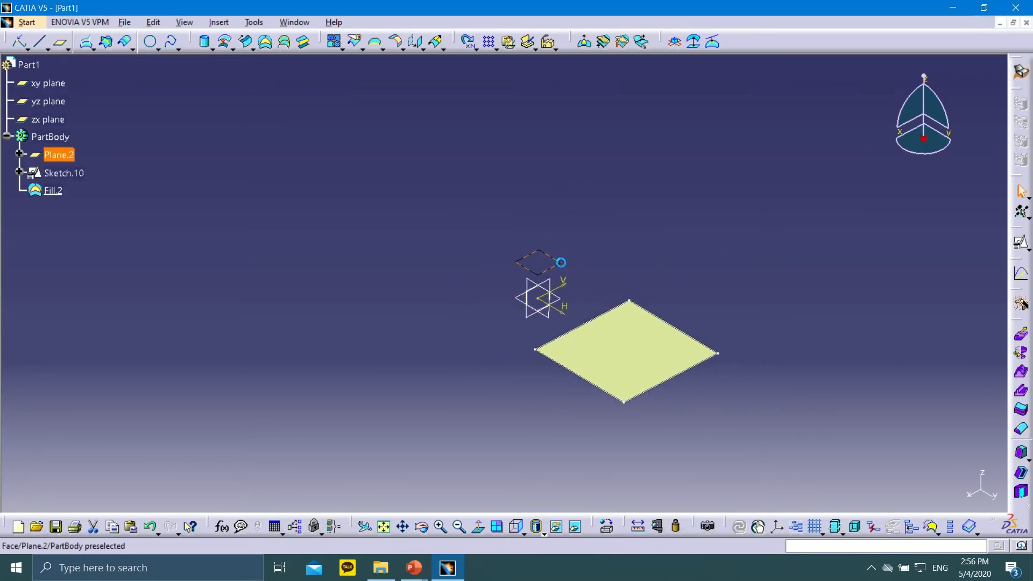
click(1025, 253)
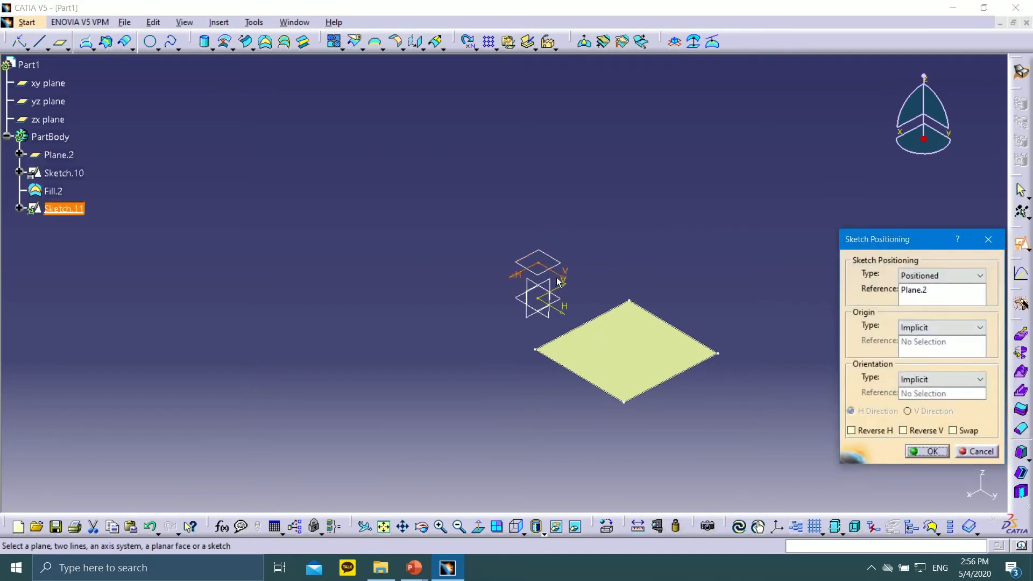
click(951, 430)
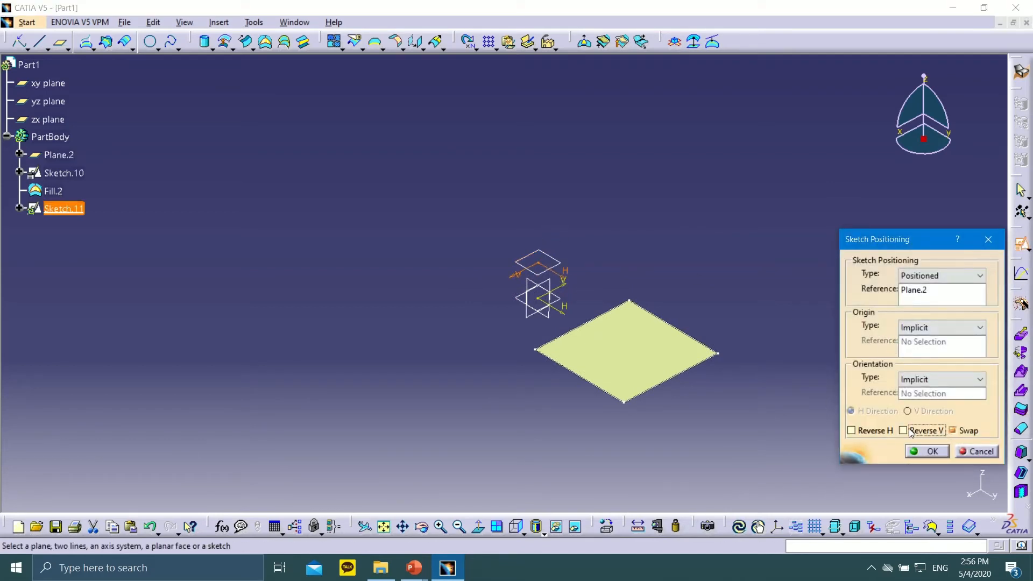
click(924, 456)
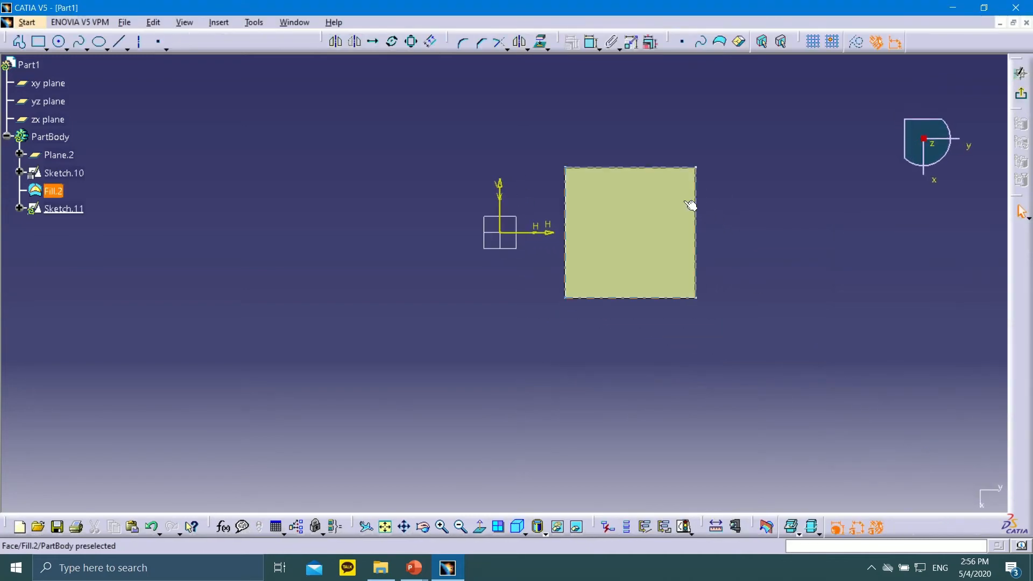
Step: Sketch a rectangle about 53 mm wide and 69 mm high on the negative H side, with one vertical edge on the V axis
middle_drag(444, 224, 460, 277)
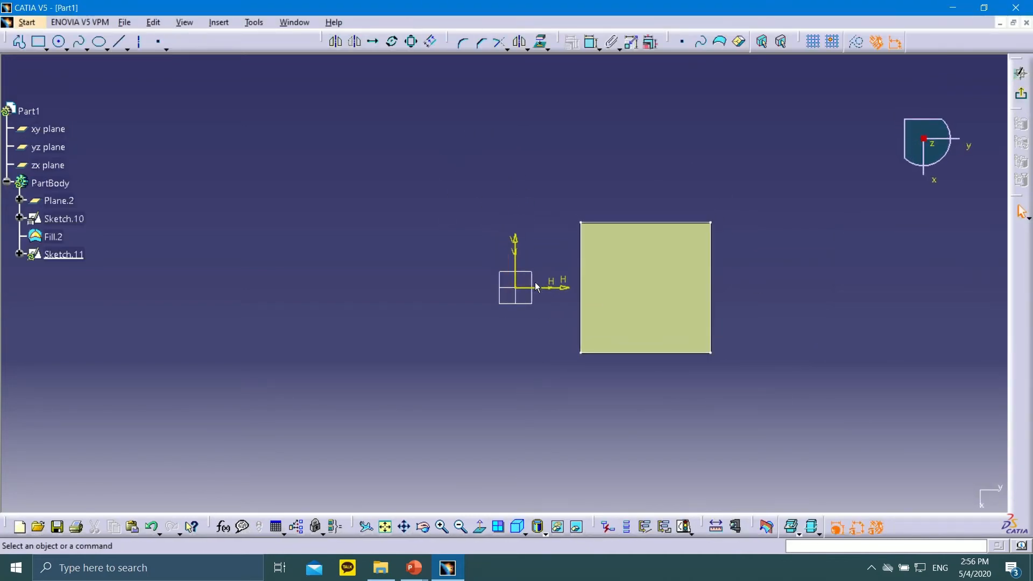
click(39, 42)
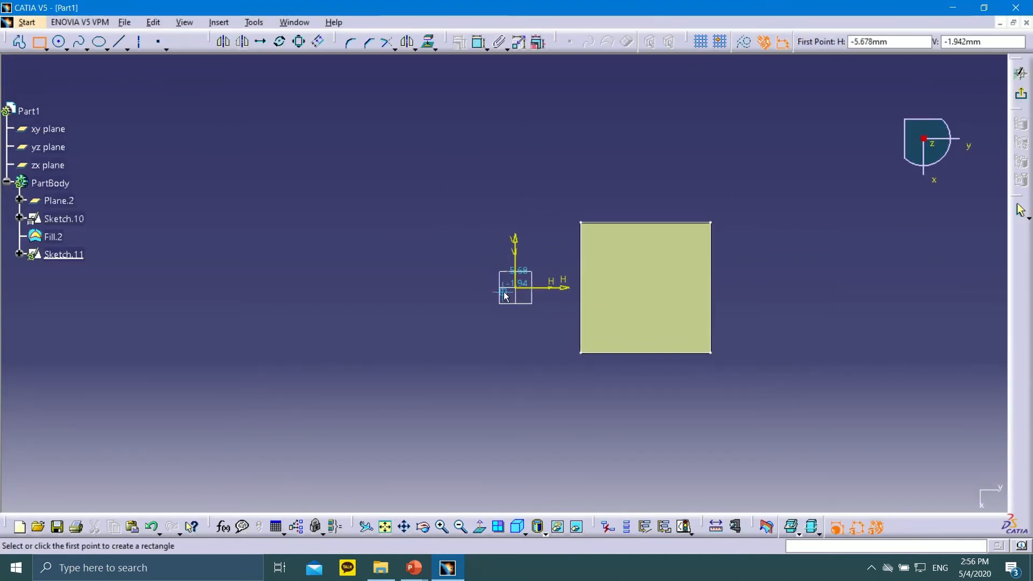
click(399, 207)
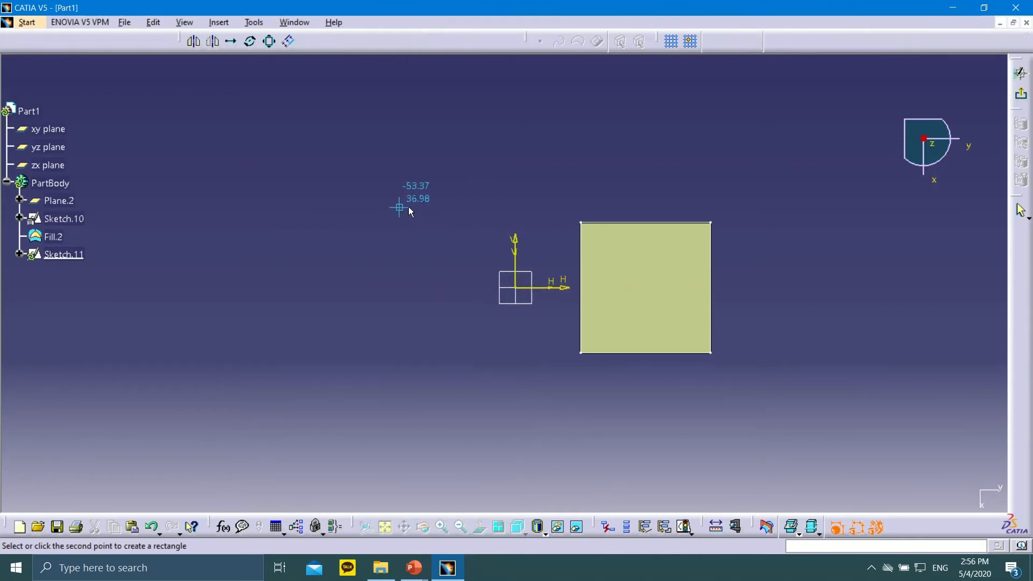
click(516, 358)
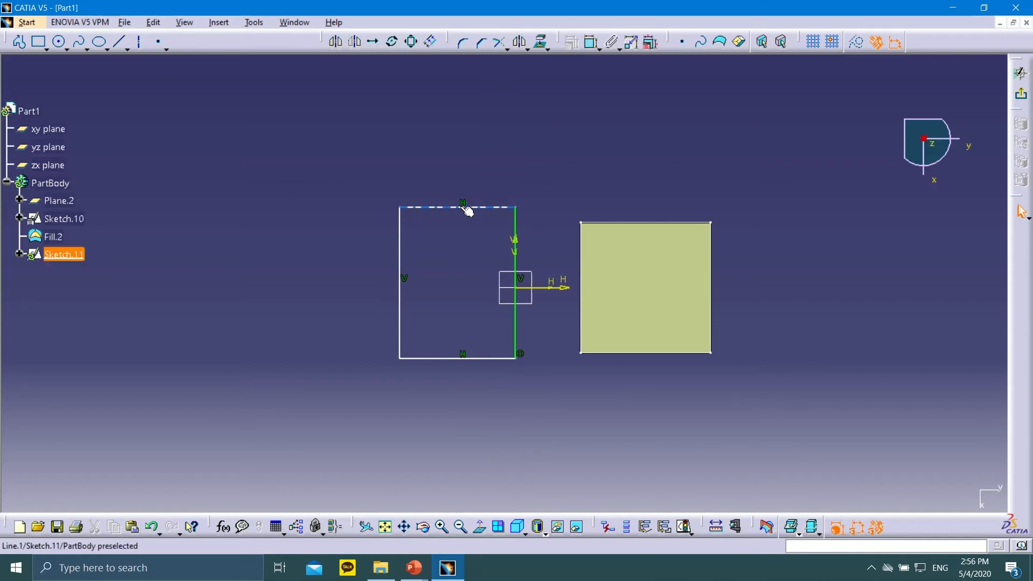
Step: Dimension the new rectangle's upper edge and set its width to 60 mm
click(591, 42)
click(494, 210)
click(478, 167)
double_click(475, 171)
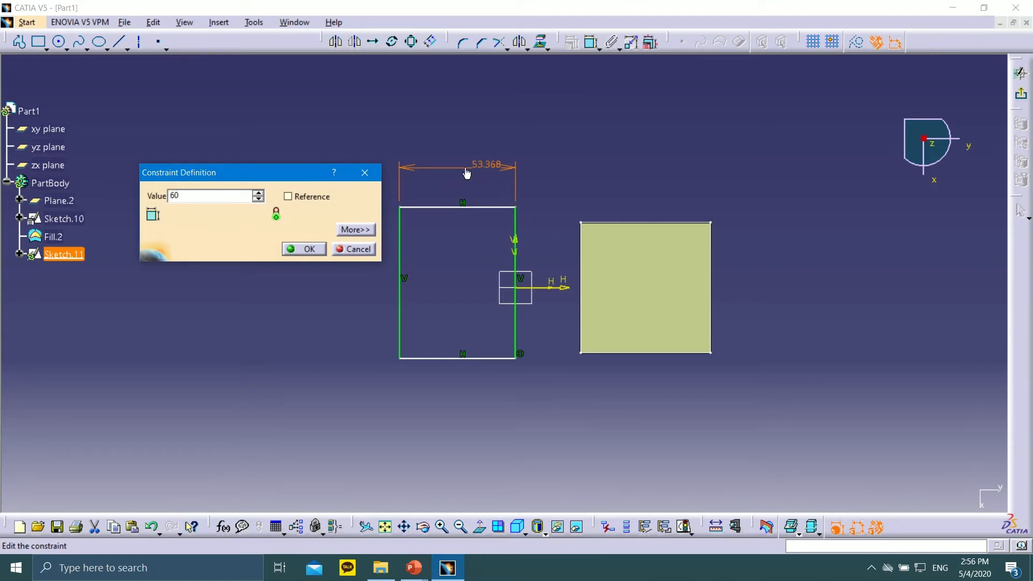
click(307, 248)
click(434, 207)
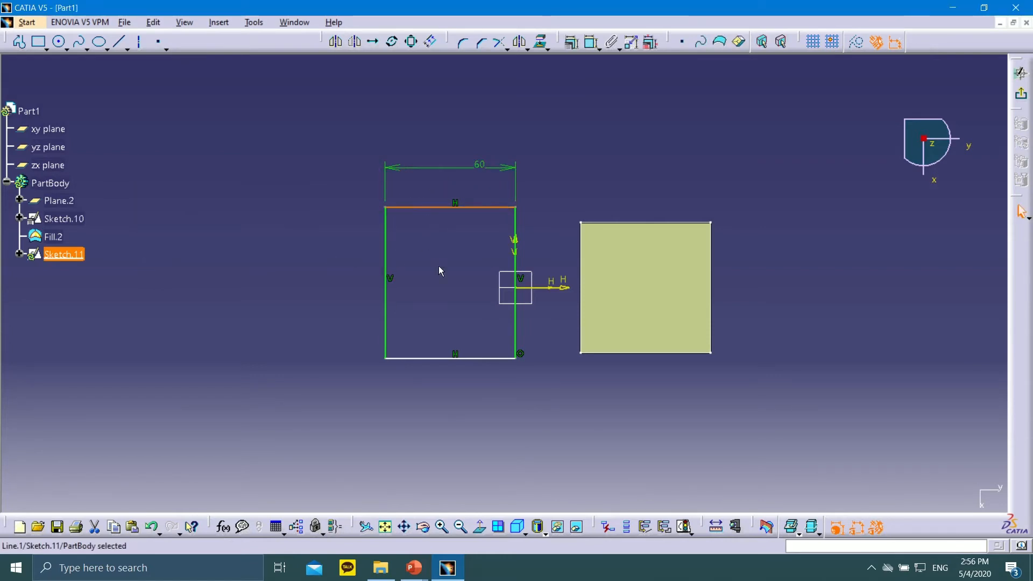
click(463, 359)
click(592, 42)
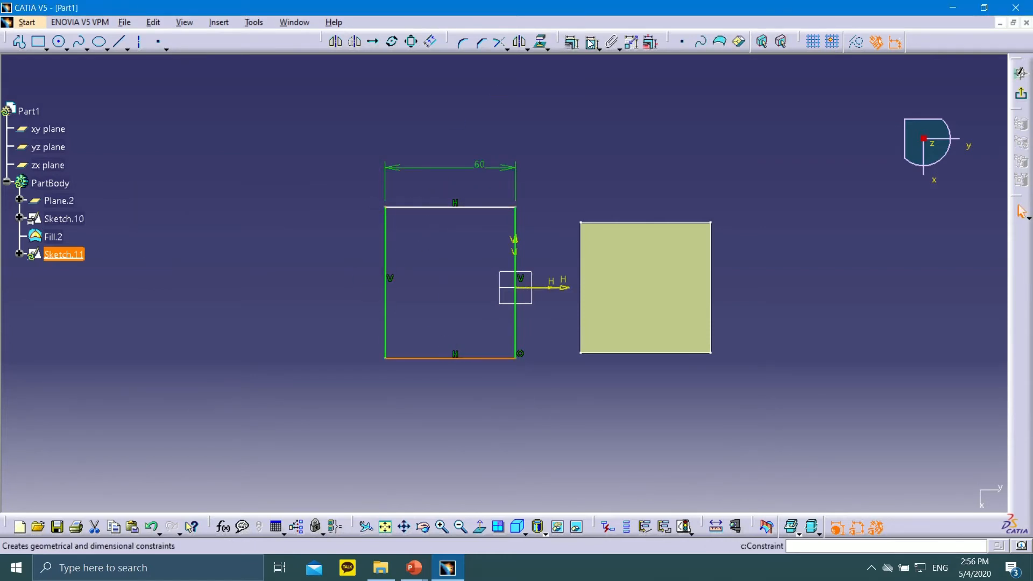
click(484, 210)
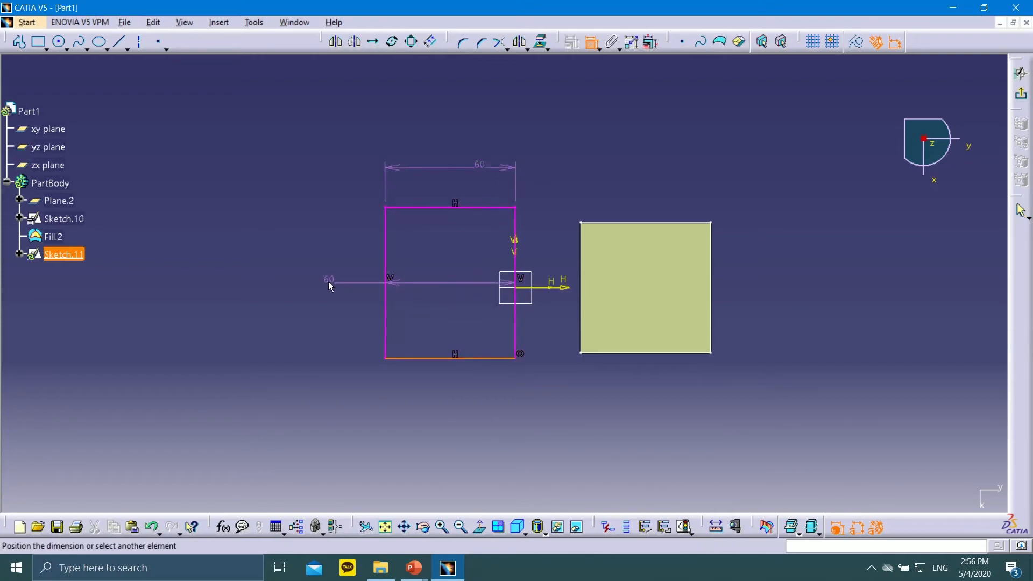
key(Escape)
key(Escape)
Step: Dimension the distance between the rectangle's upper and lower edges and set it to 60 mm
click(592, 43)
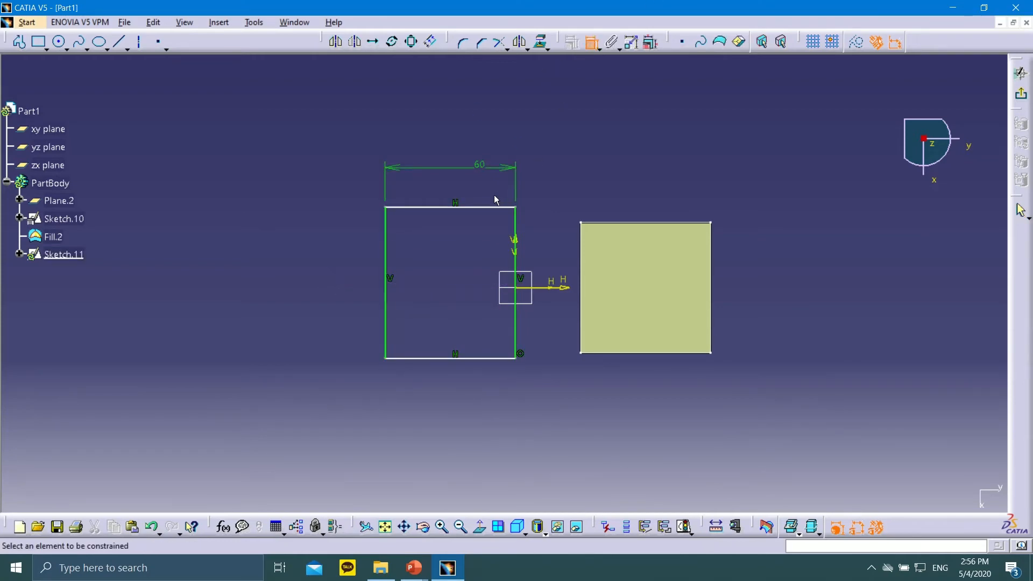
click(490, 207)
click(472, 357)
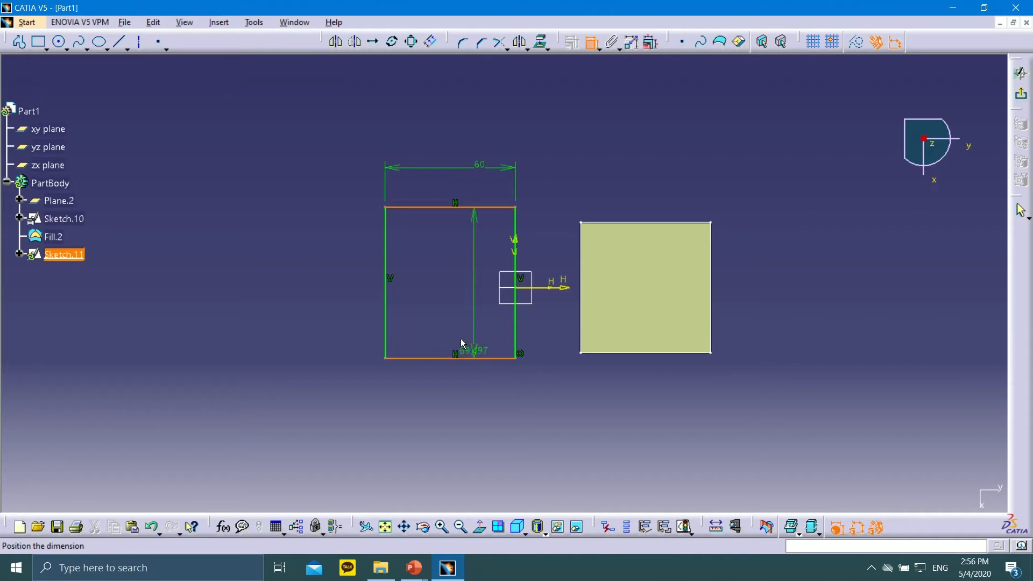
click(347, 286)
double_click(348, 288)
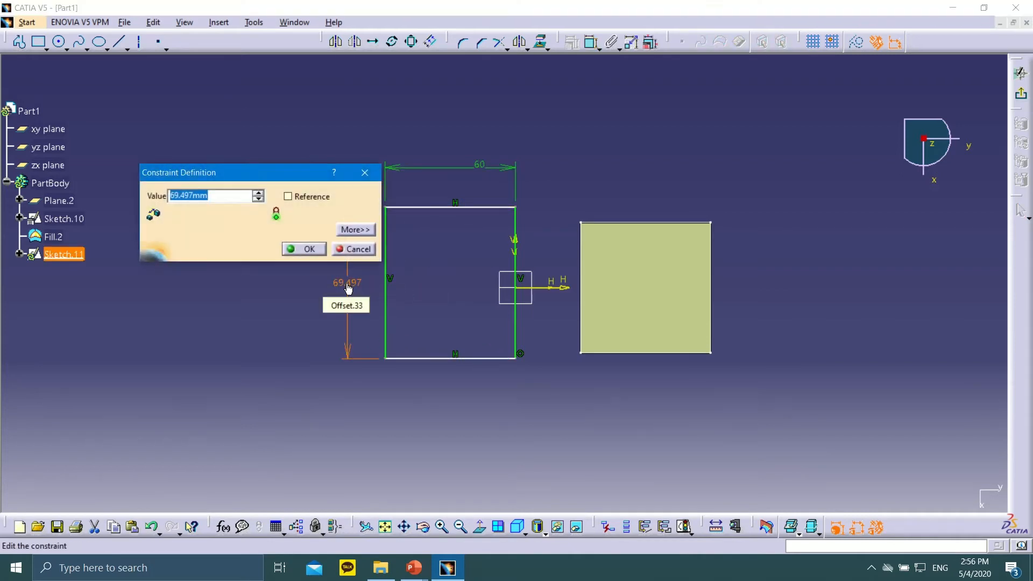
text(60)
key(Return)
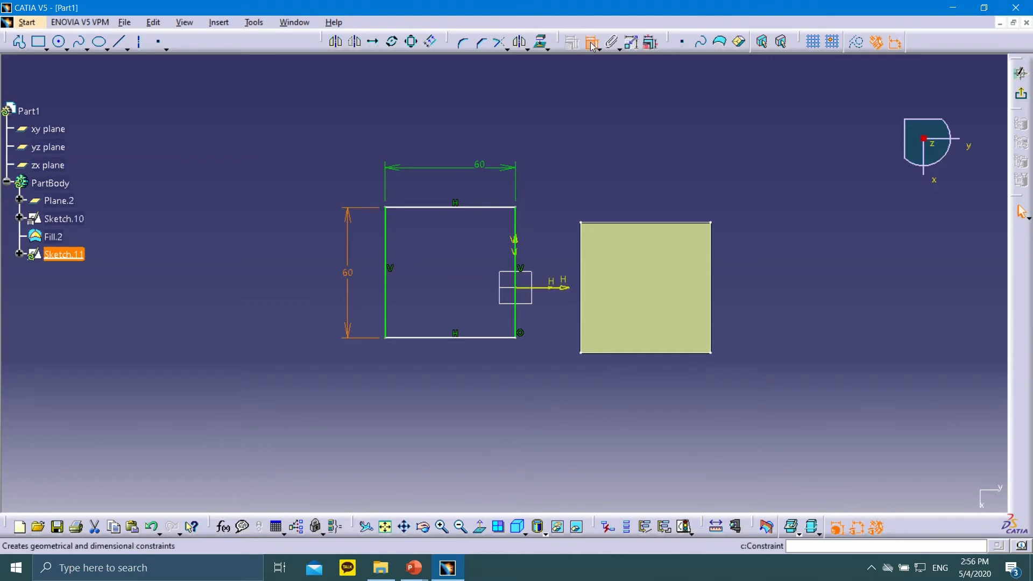
Step: Dimension the distance from the H axis to the new rectangle's lower edge, set it to 30 mm and exit the sketch
click(544, 290)
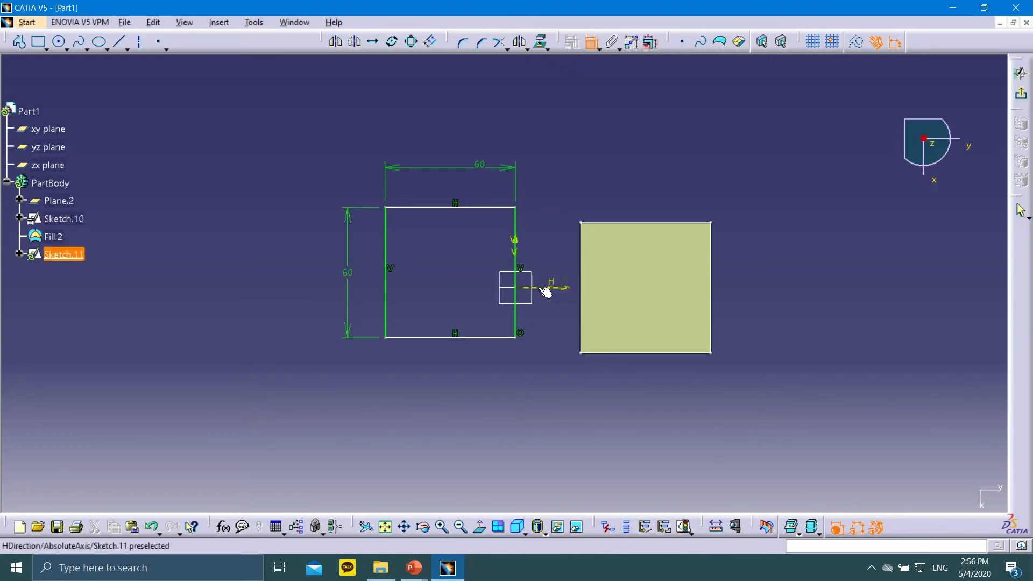
click(487, 338)
click(458, 318)
double_click(457, 317)
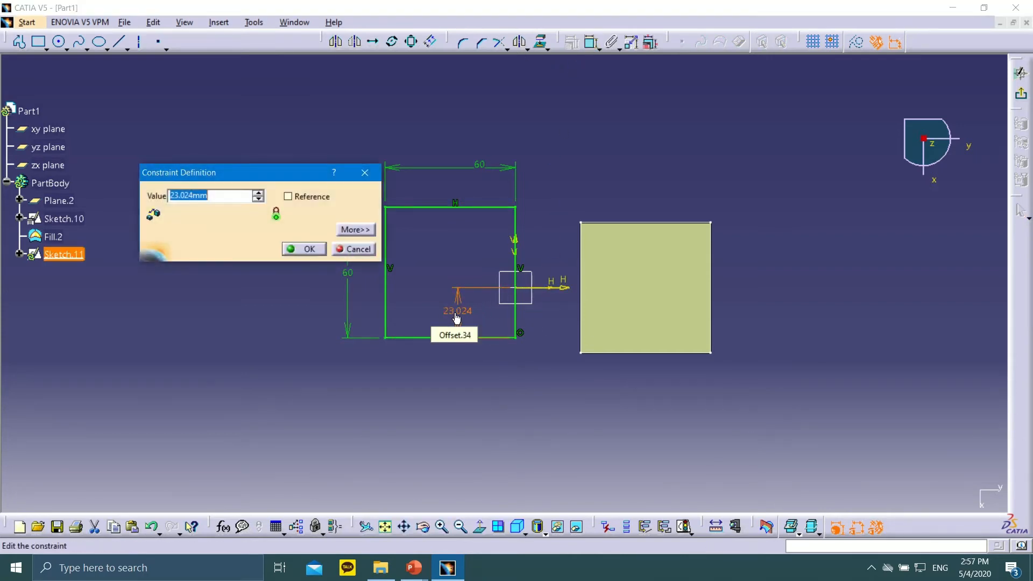
text(30)
key(Return)
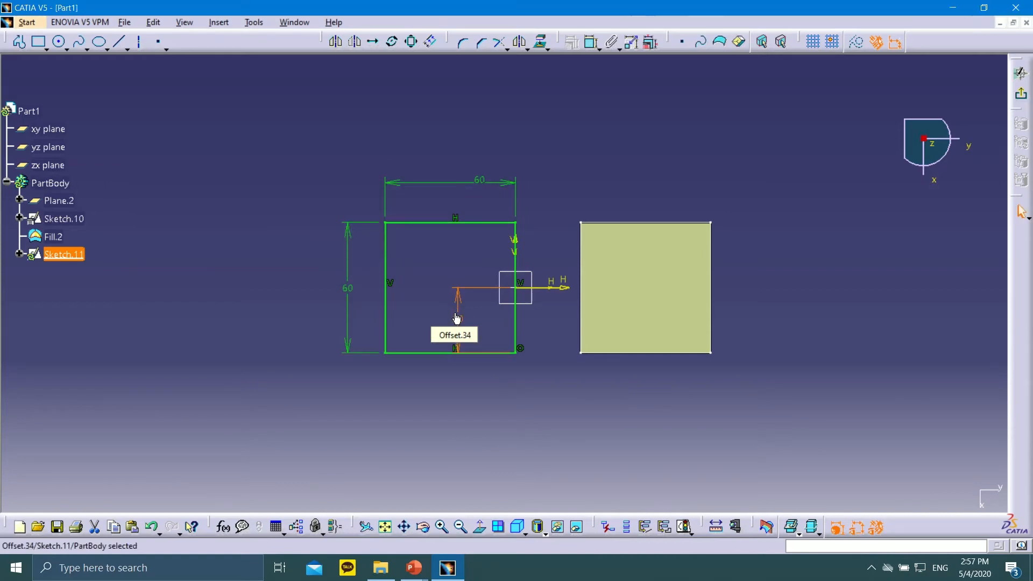
click(1021, 72)
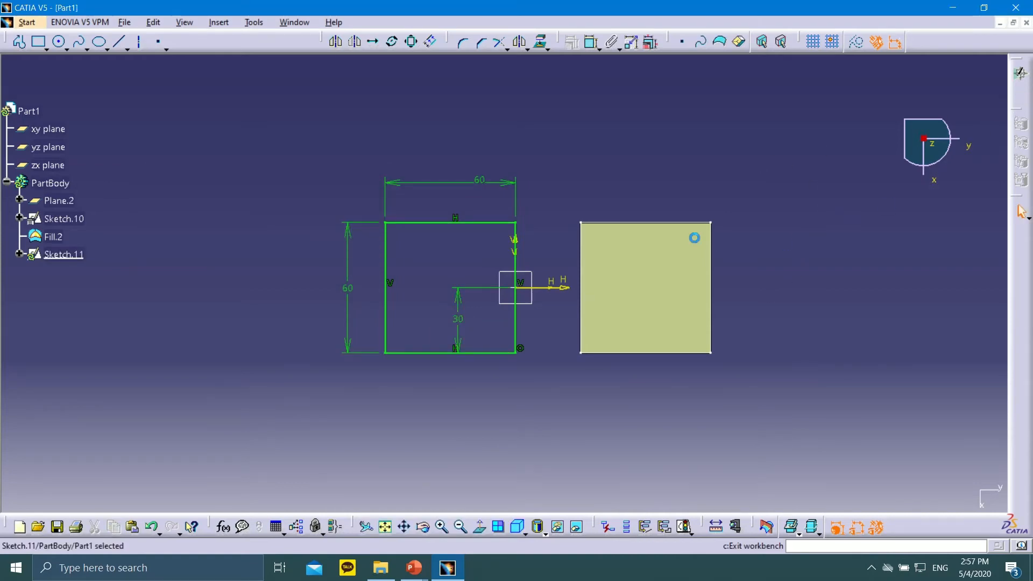
Step: Exit the sketch and create a Fill surface from the closed square contour on the offset plane
click(231, 93)
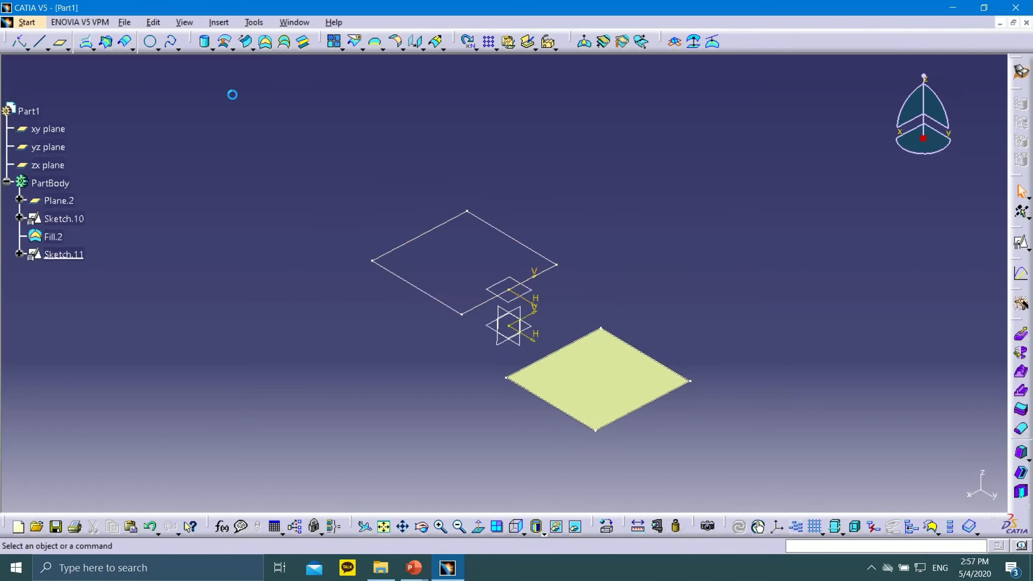
click(267, 43)
click(523, 243)
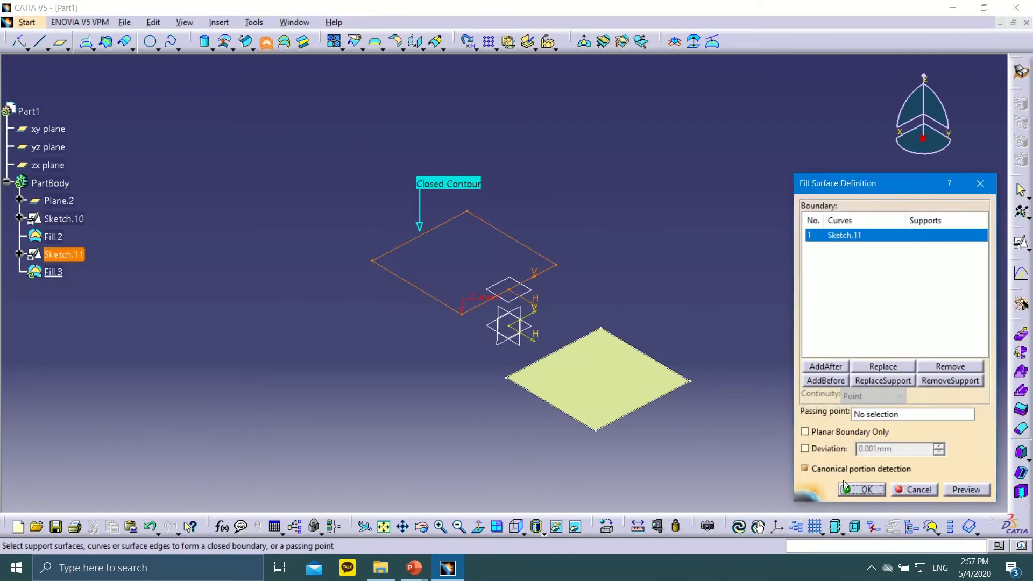
click(866, 490)
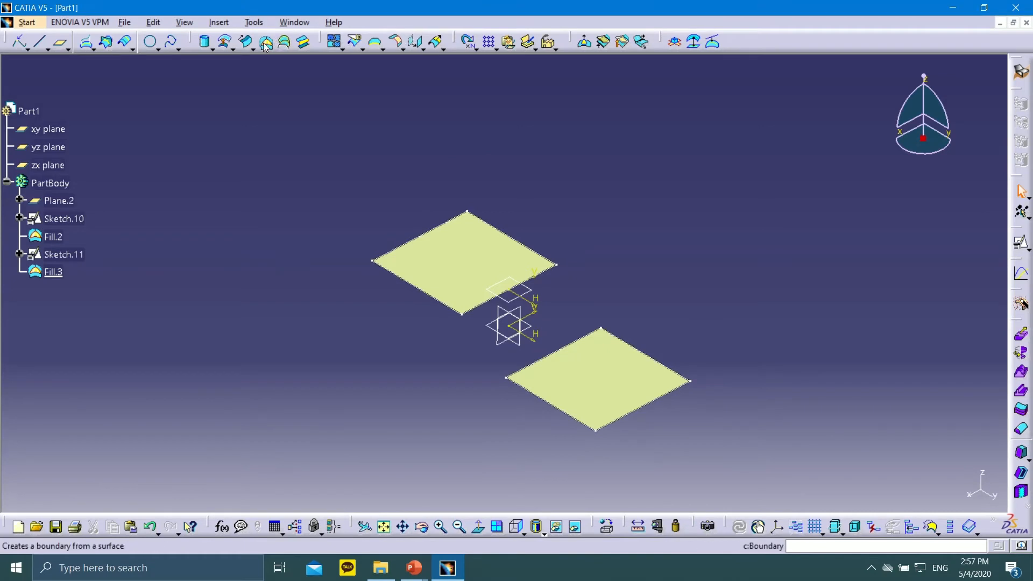
Step: Preview a Blend surface with Sketch.11 as the first curve and Sketch.10 as the second curve, without supports
click(296, 46)
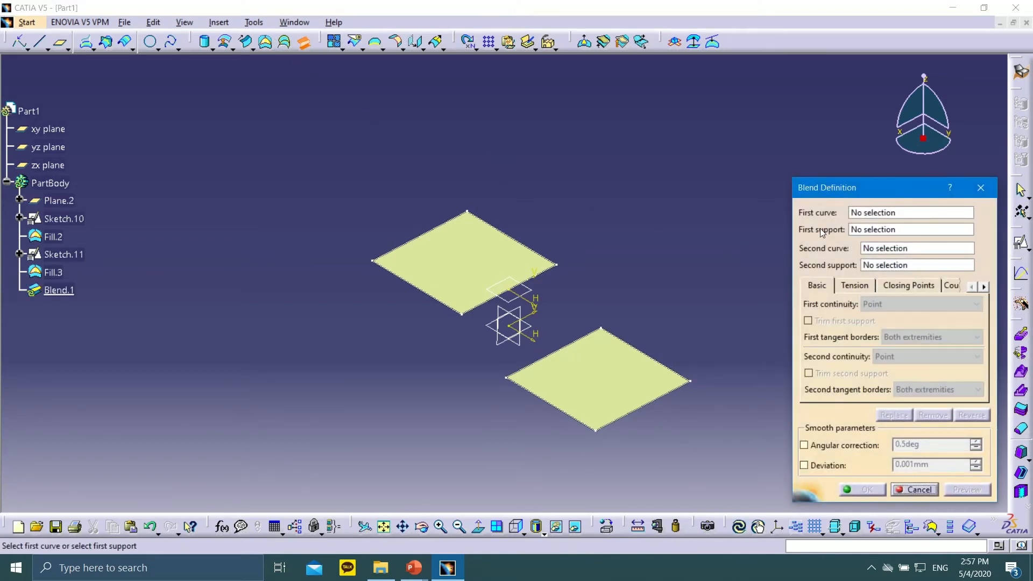
click(863, 213)
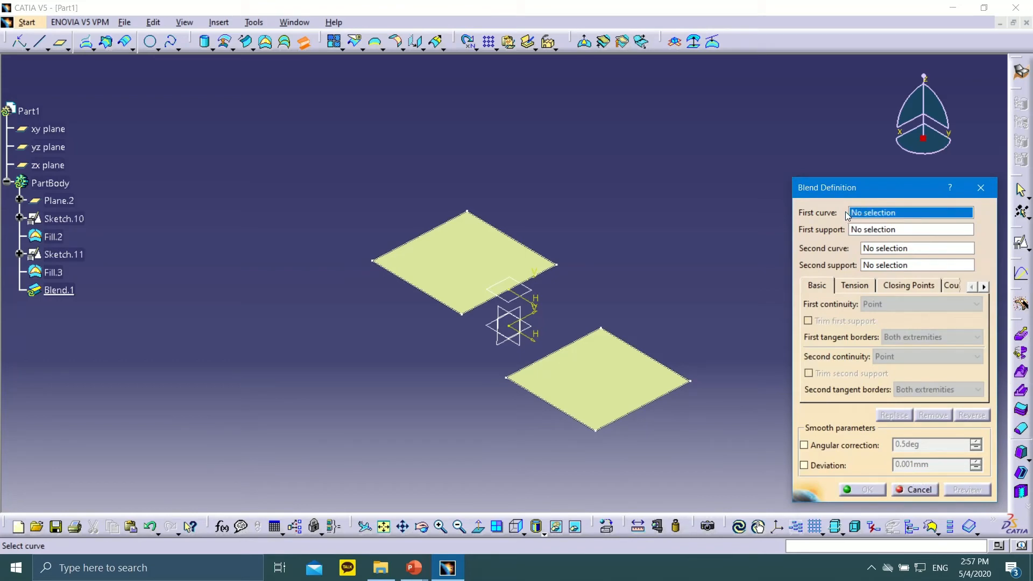
click(546, 269)
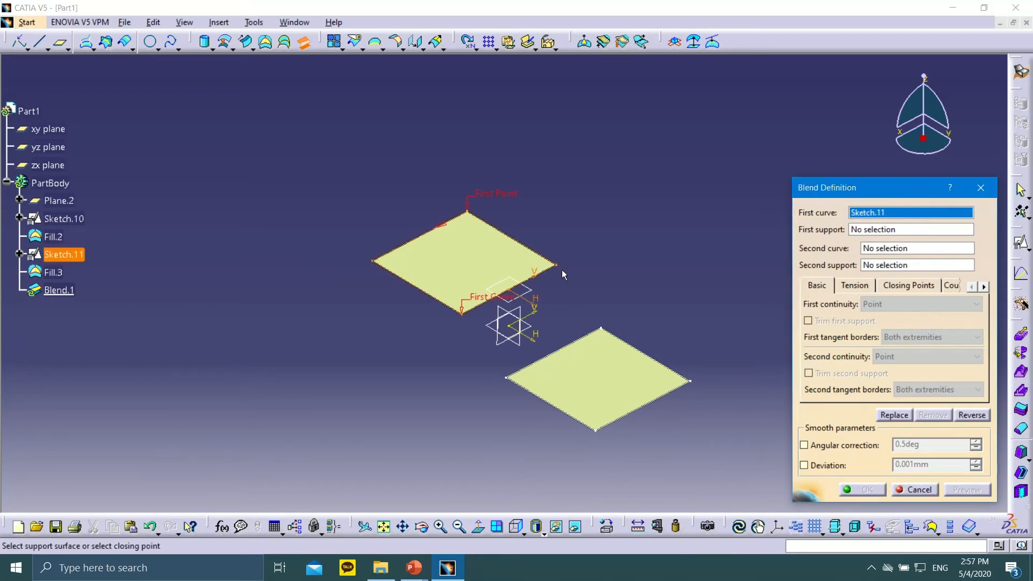
click(884, 230)
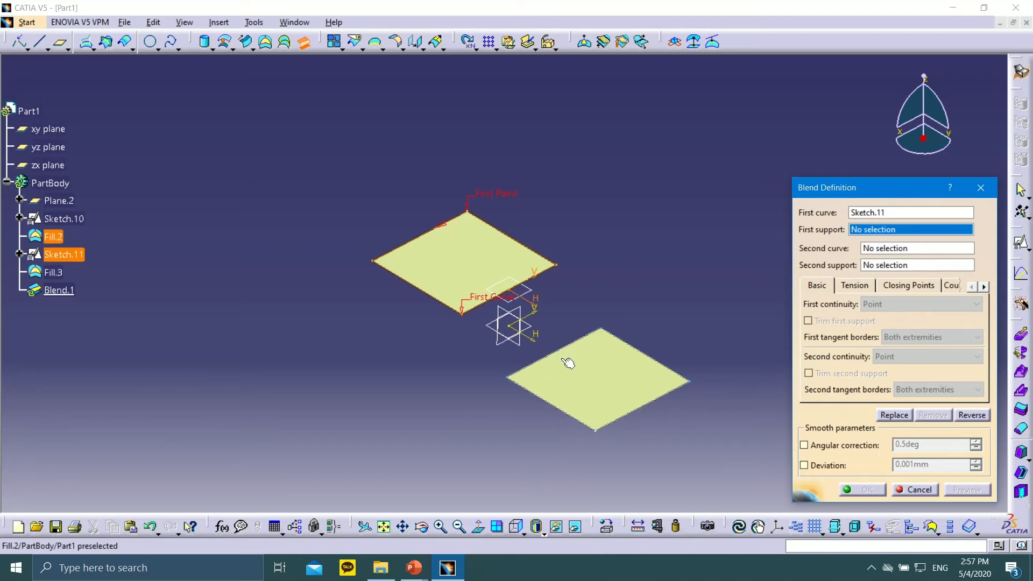
click(885, 248)
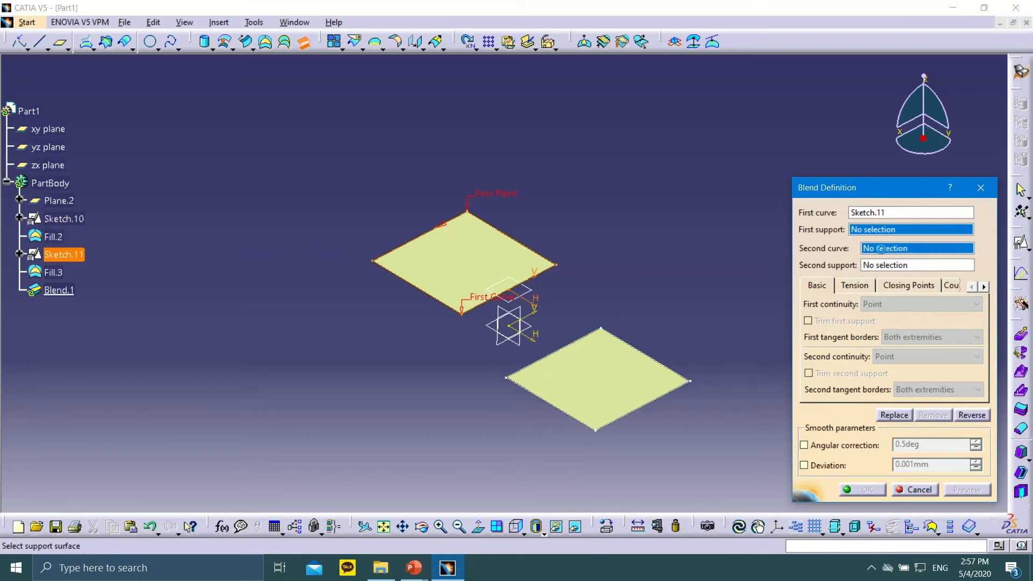
click(562, 350)
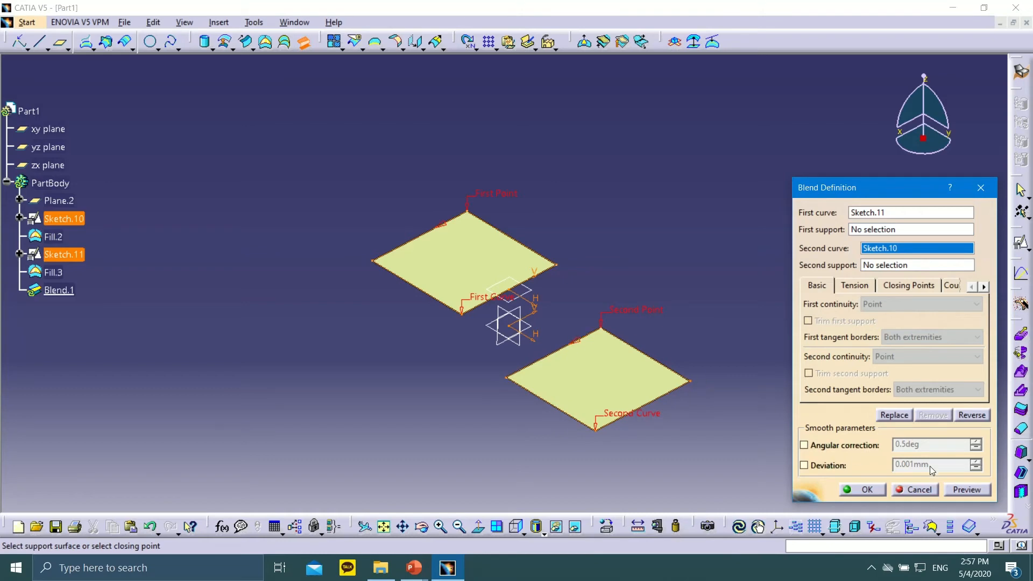
click(981, 493)
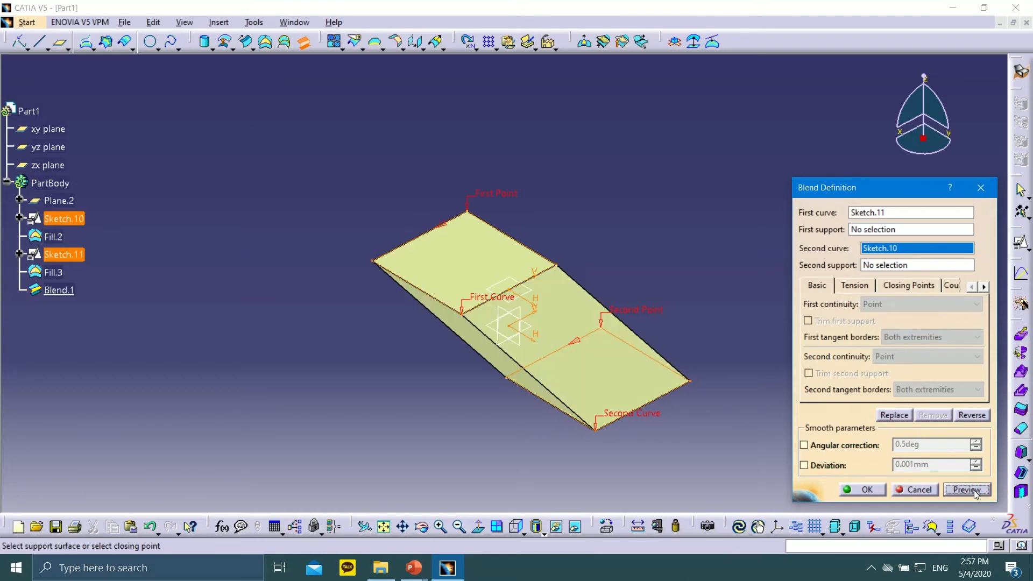
Step: Examine the previewed blend between the two squares from several angles and cancel the Blend definition
middle_drag(438, 357, 486, 317)
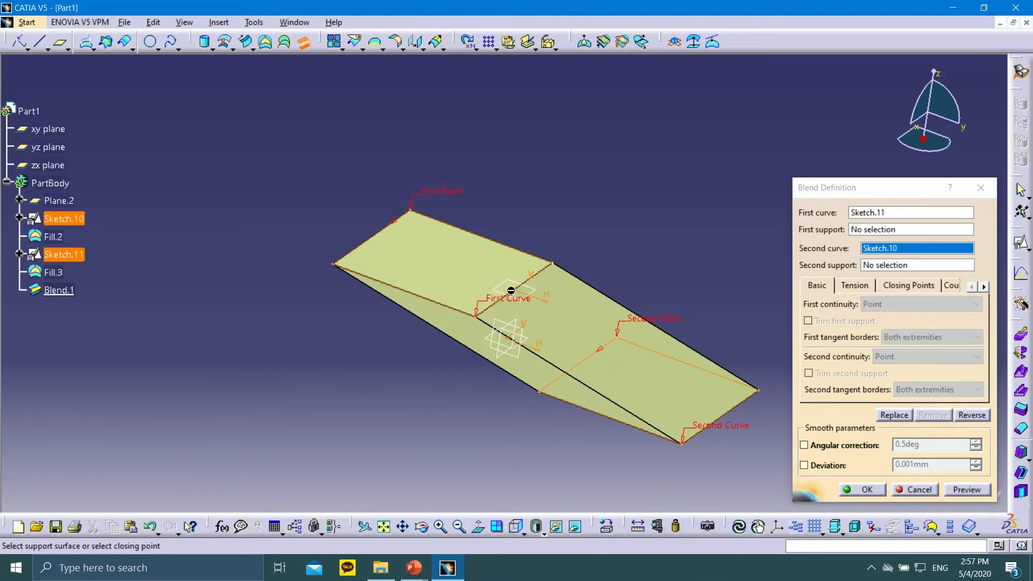
middle_drag(456, 376, 503, 315)
middle_drag(388, 439, 618, 350)
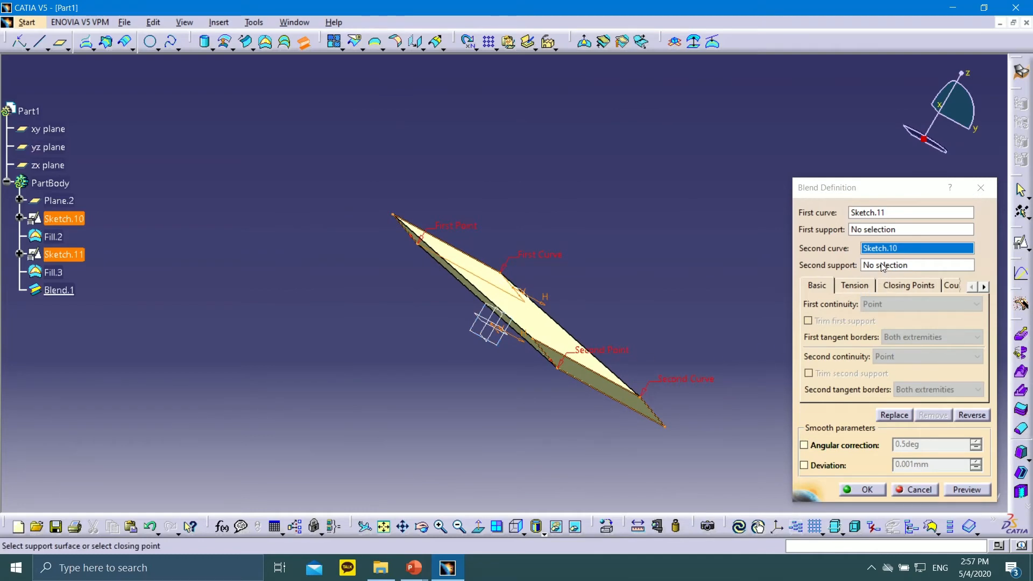
click(864, 228)
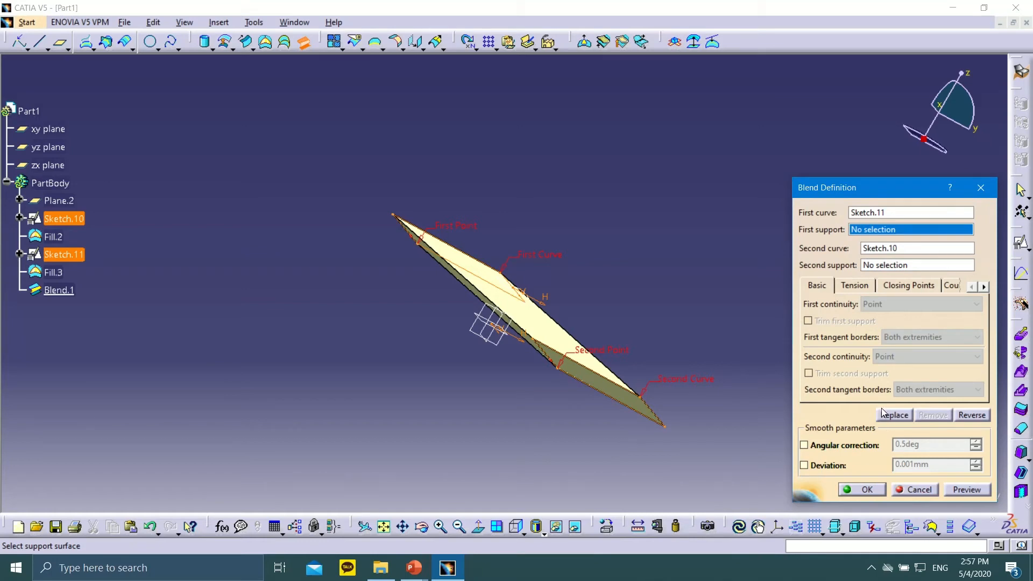
middle_drag(585, 266, 664, 406)
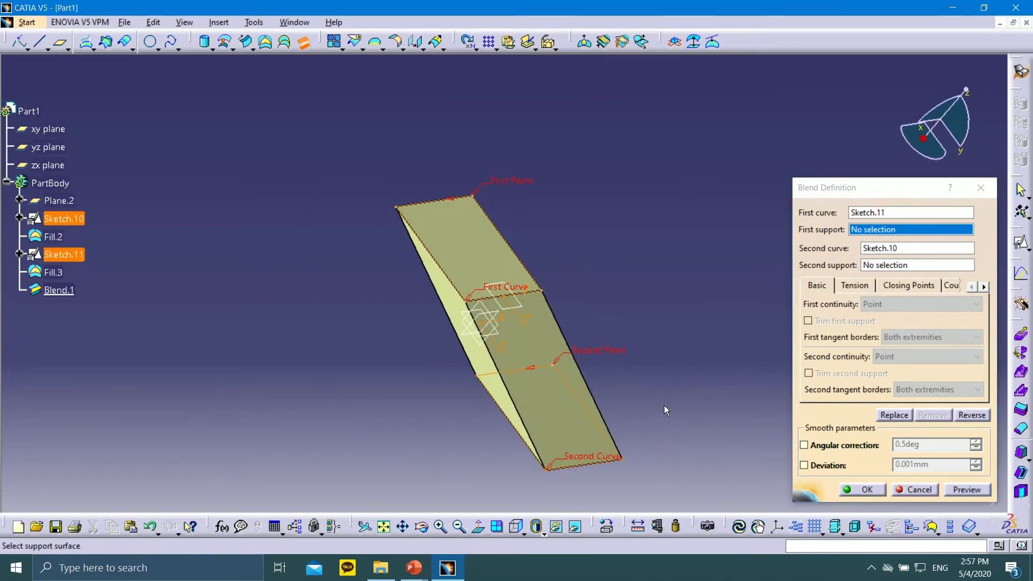
click(914, 490)
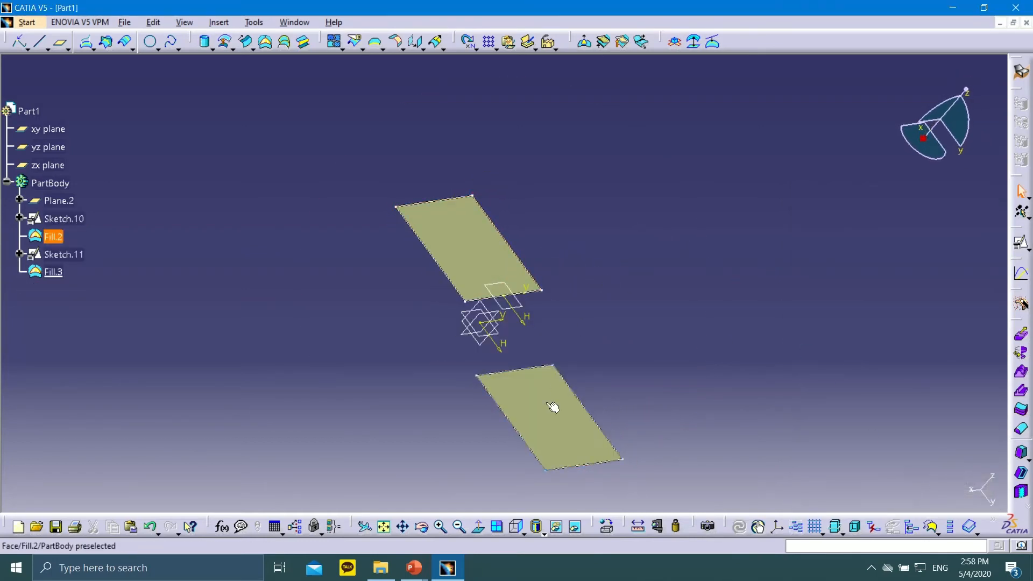
Step: Delete both square sketches, both fill surfaces and the offset plane, and restore the isometric view
mouse_move(301, 116)
mouse_down()
mouse_move(466, 339)
mouse_move(650, 444)
mouse_up()
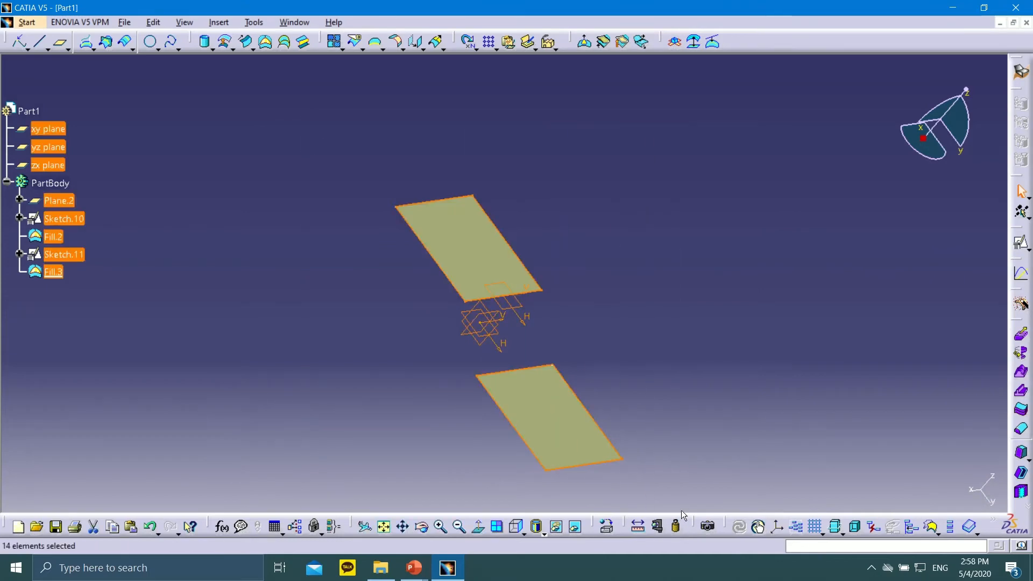
key(Delete)
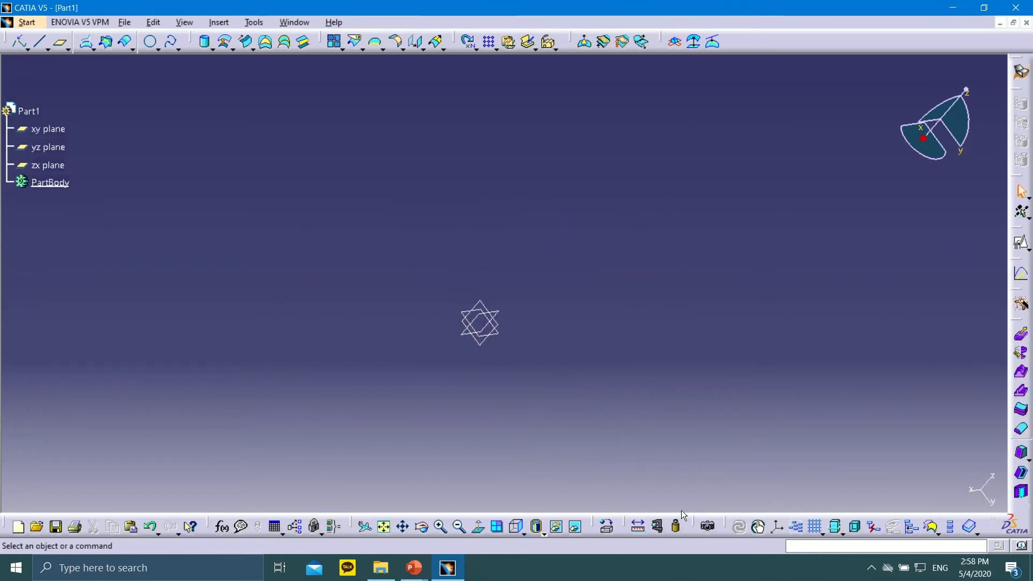
click(523, 531)
click(536, 412)
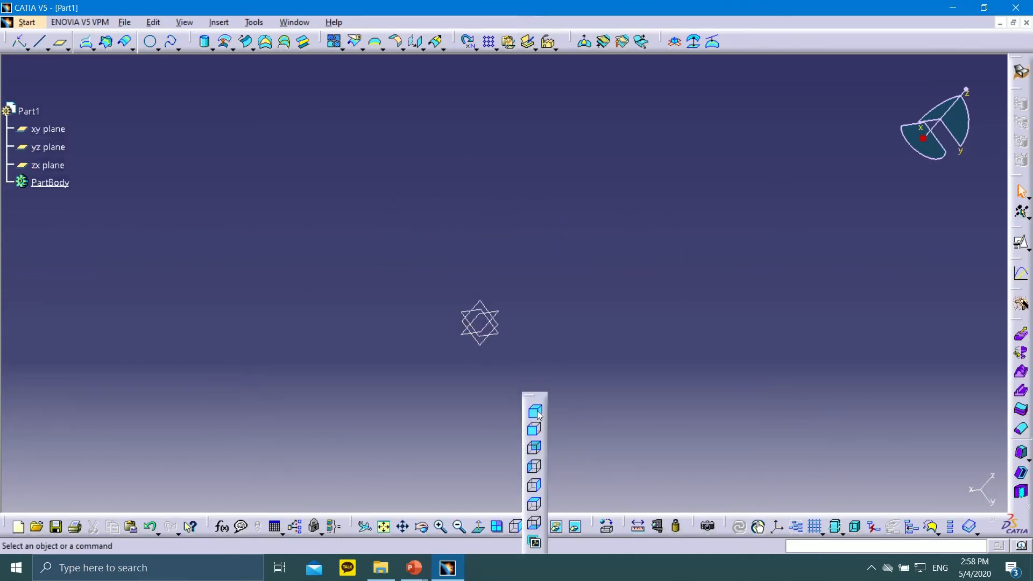
Step: Read the PowerPoint slide about modifying blends with Closing Points and return to CATIA
mouse_move(412, 574)
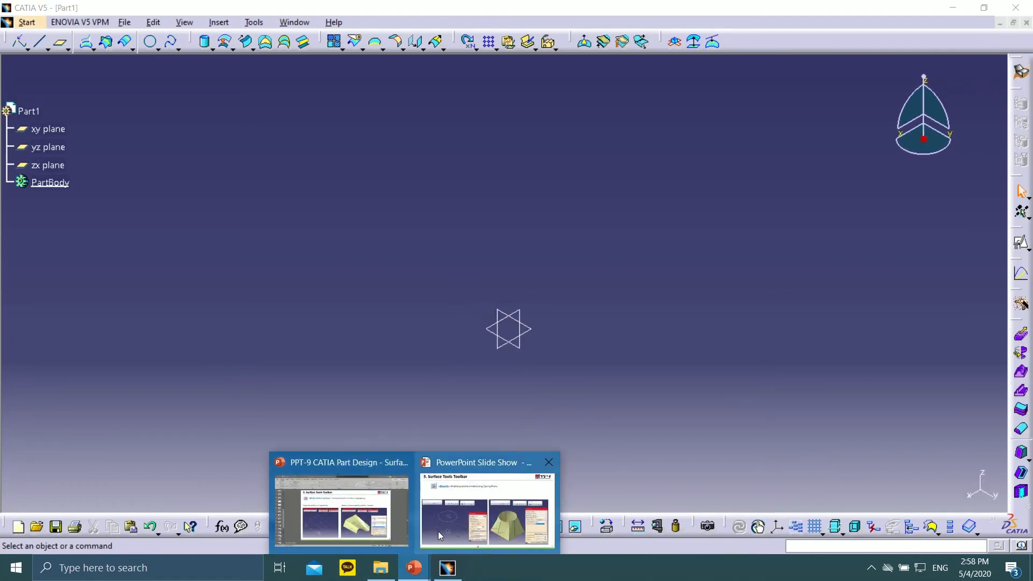
click(501, 521)
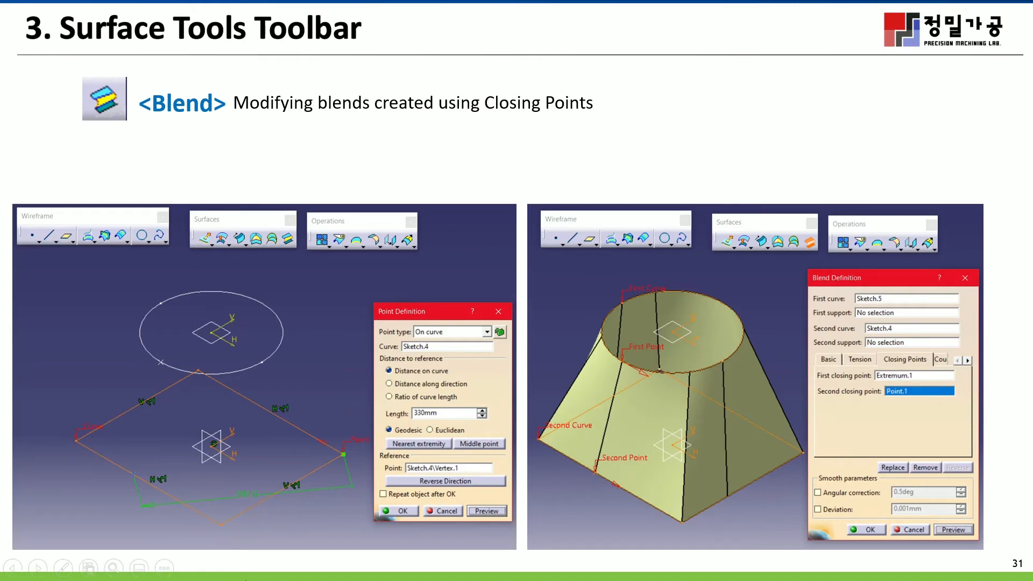
key(super)
click(447, 568)
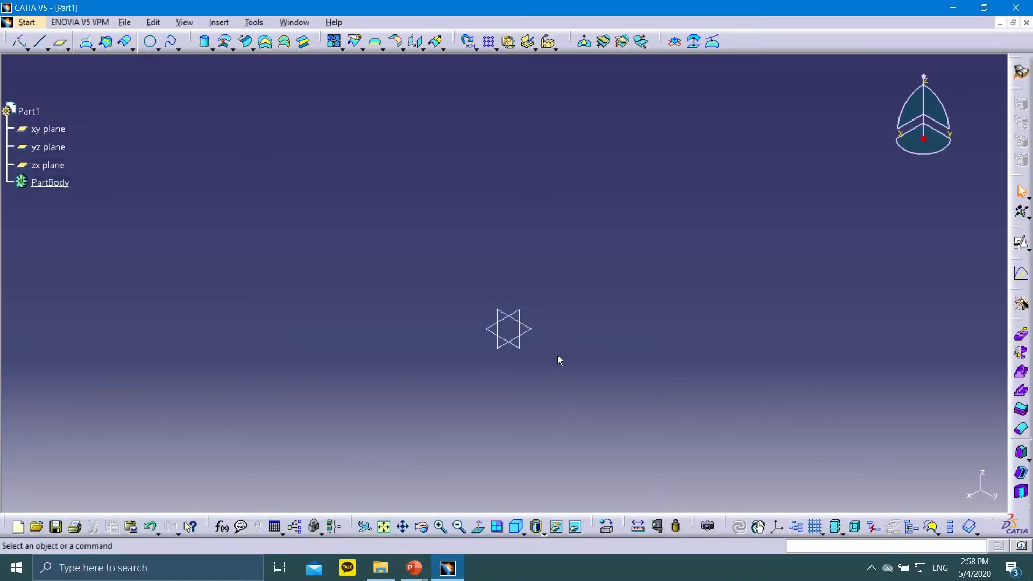
Step: Create a positioned sketch on the xy plane containing a centered rectangle around the origin, and exit the sketch
click(532, 329)
click(1022, 243)
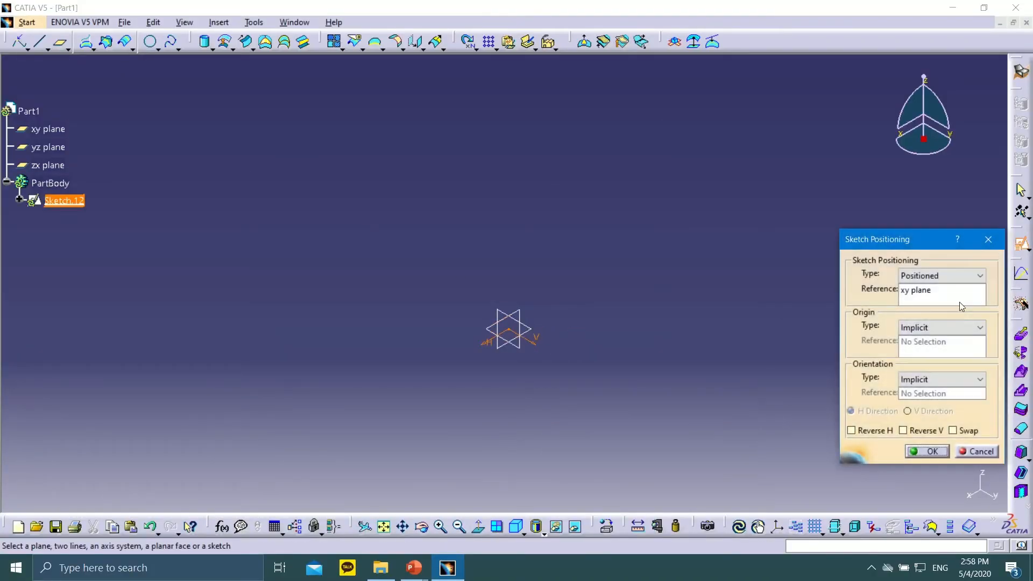
click(928, 451)
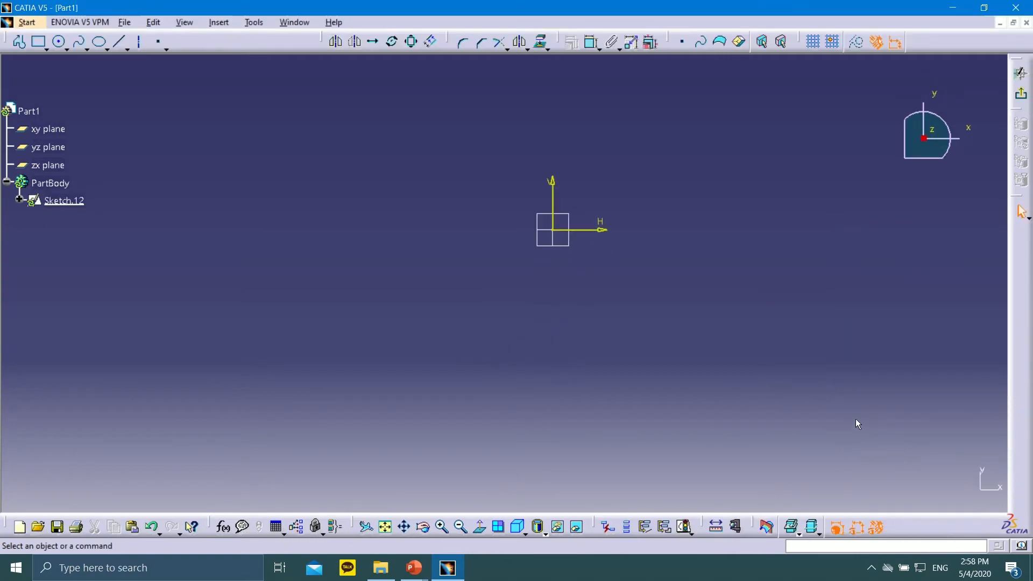
click(47, 47)
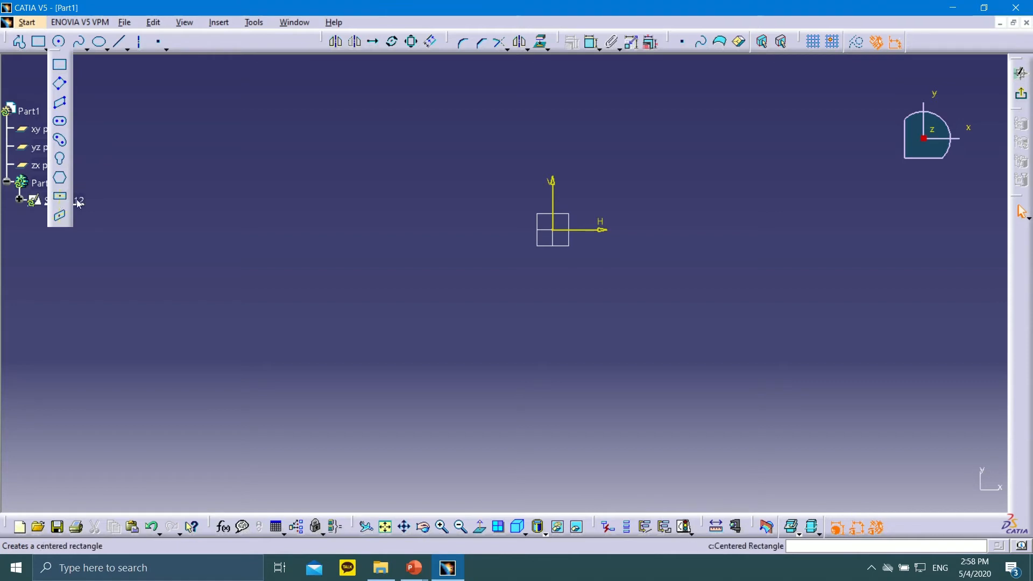
click(59, 194)
click(554, 230)
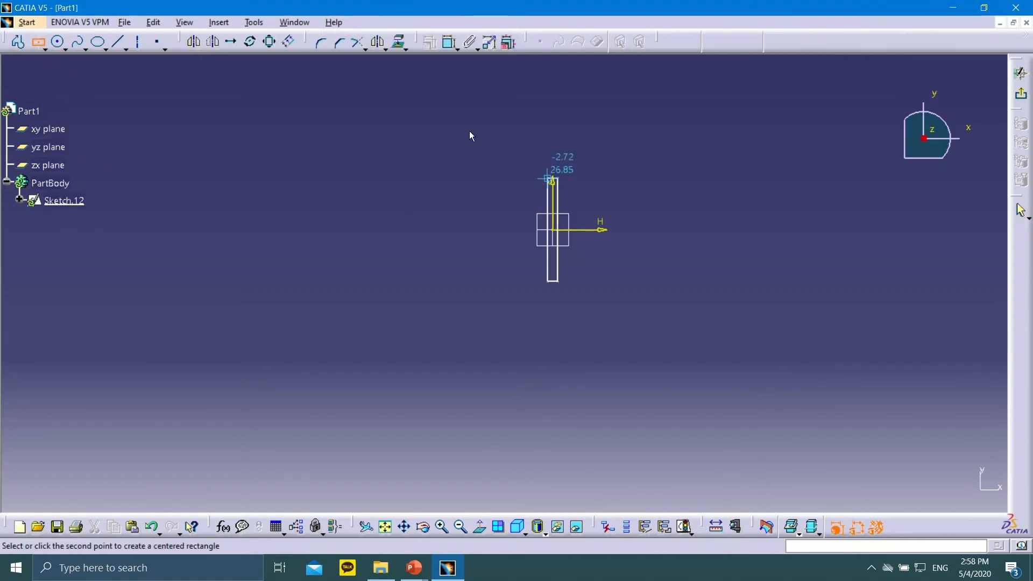
click(435, 116)
middle_drag(722, 265, 664, 346)
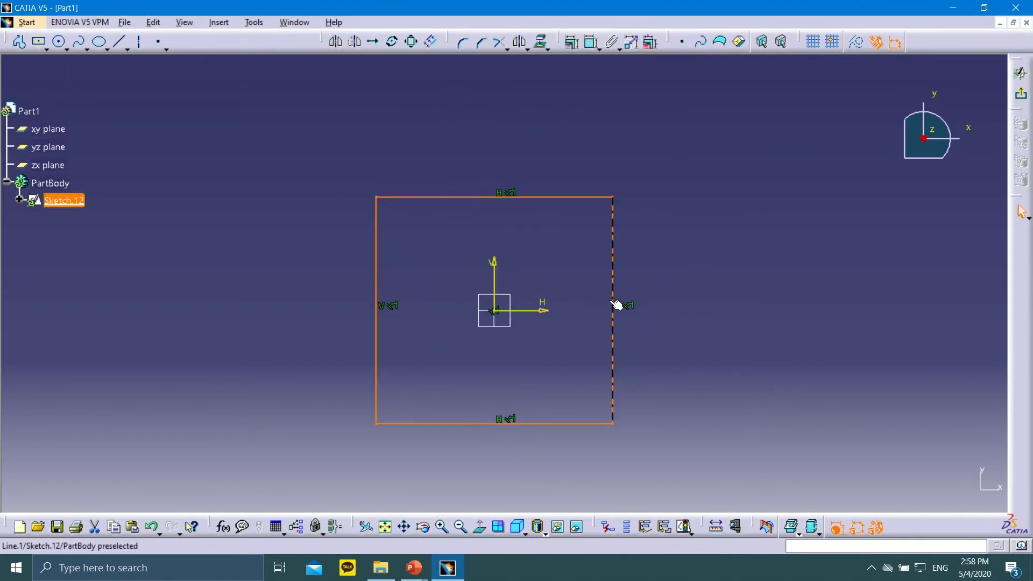
click(1018, 95)
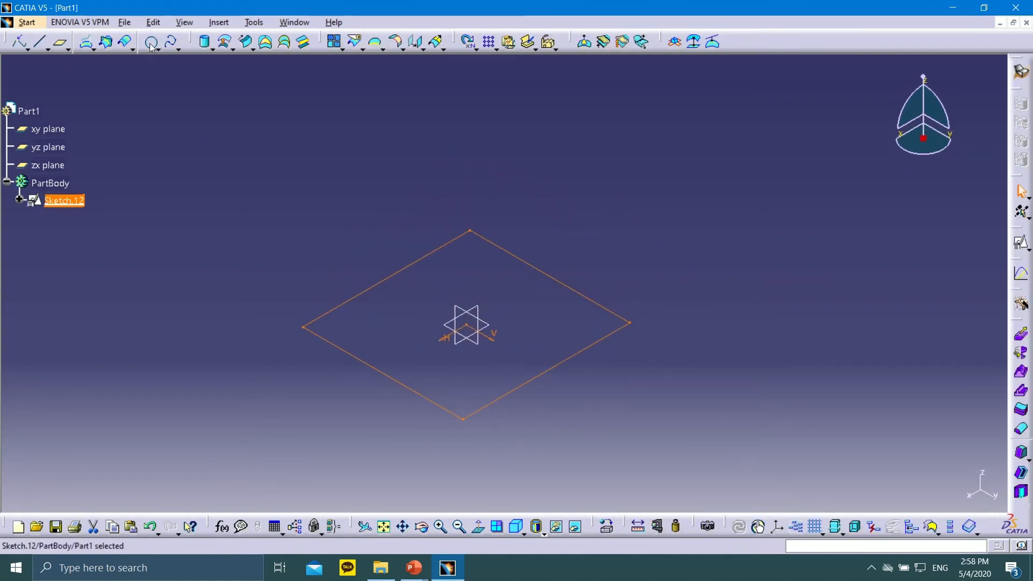
click(60, 42)
click(621, 325)
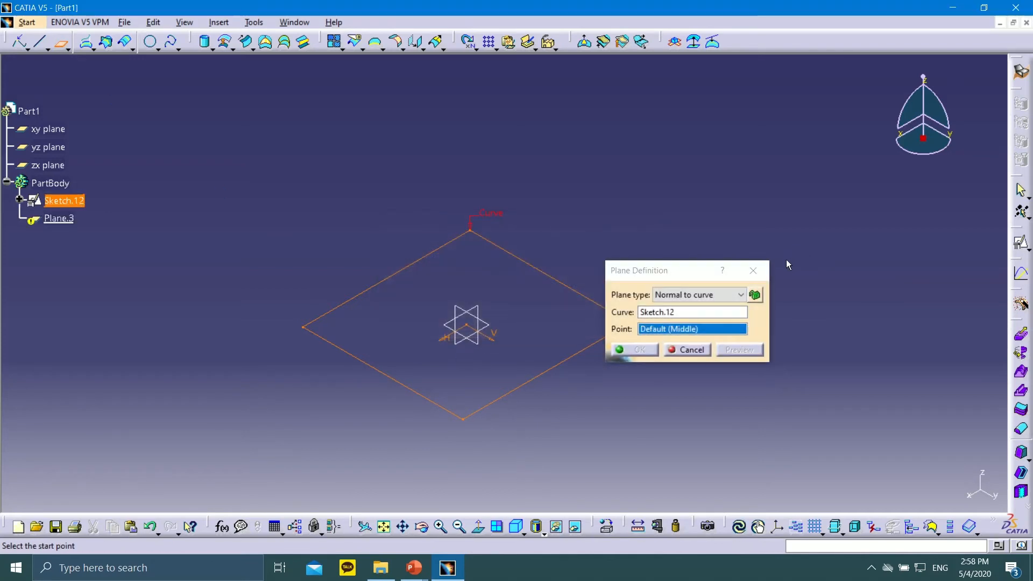
click(701, 349)
Step: Create a plane offset from the xy plane, placed well above the rectangle sketch
click(485, 323)
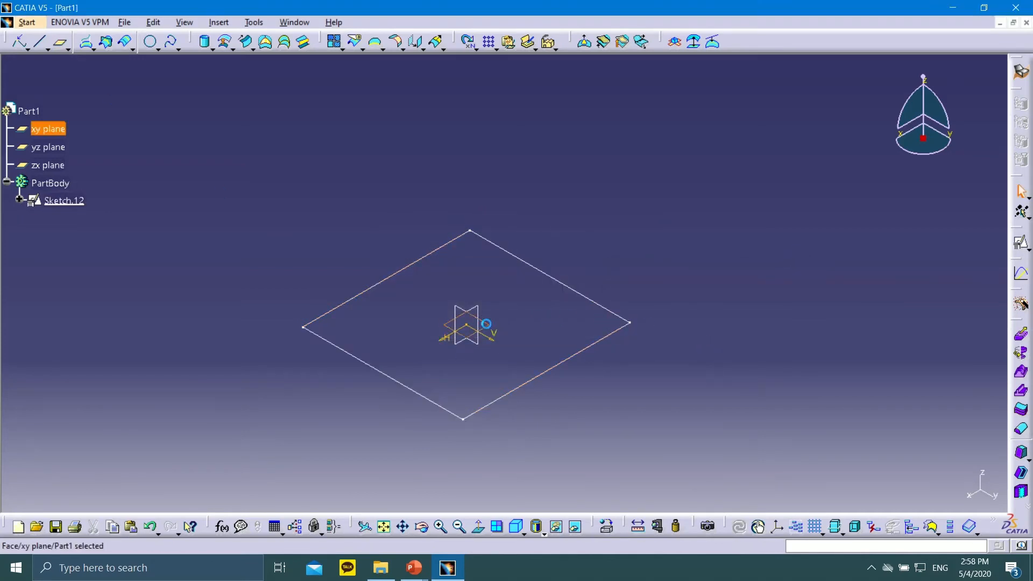
click(60, 43)
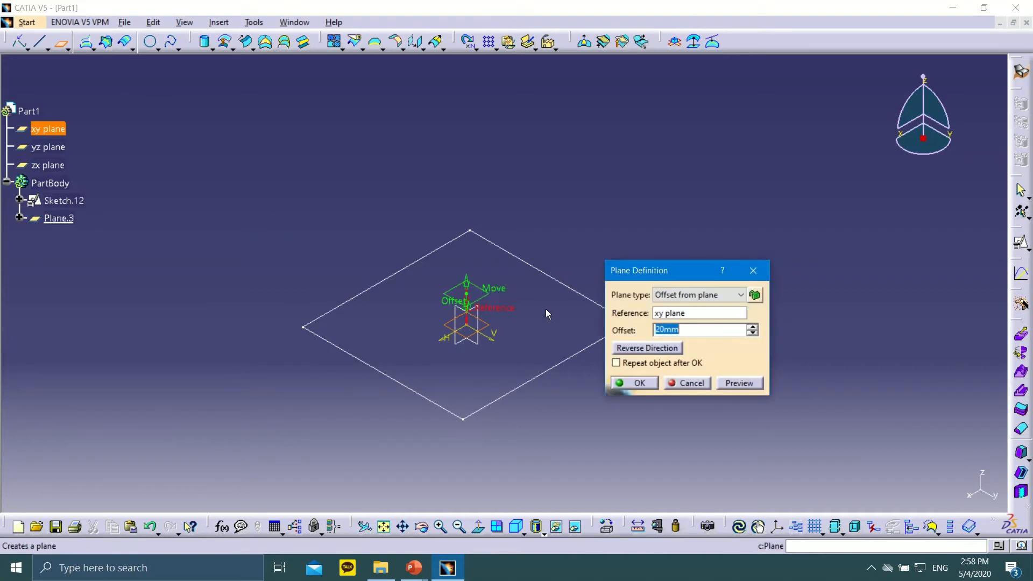
drag(467, 298, 465, 139)
click(638, 382)
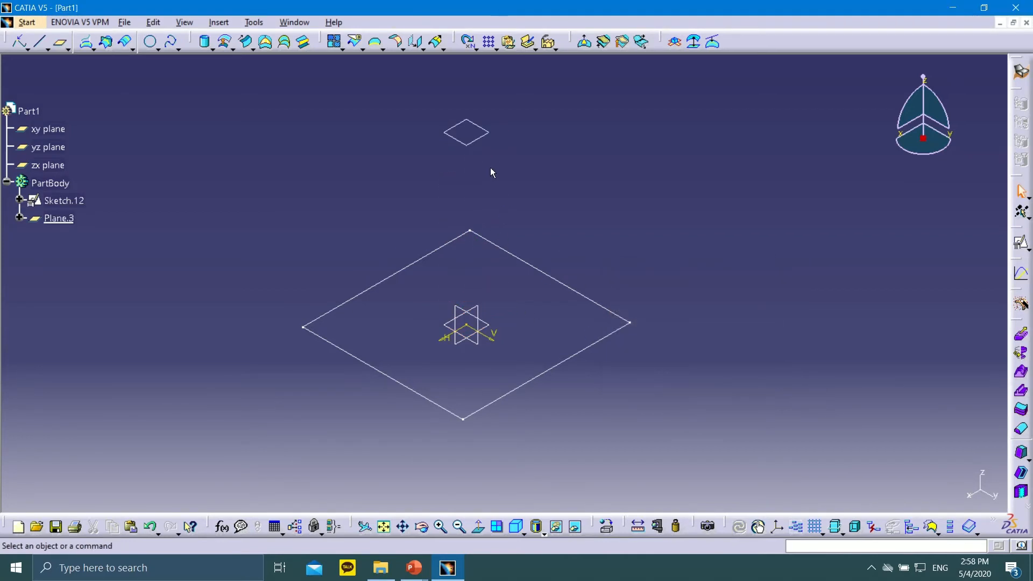
Step: Create a positioned sketch on the offset plane containing a circle centered on the origin and smaller than the rectangle, and exit the sketch
click(484, 143)
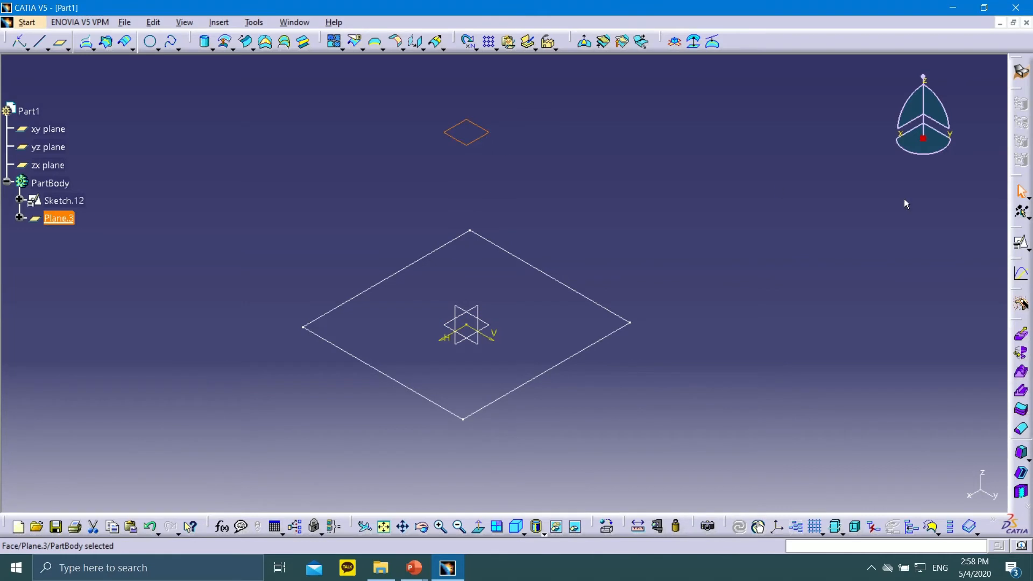
click(1021, 245)
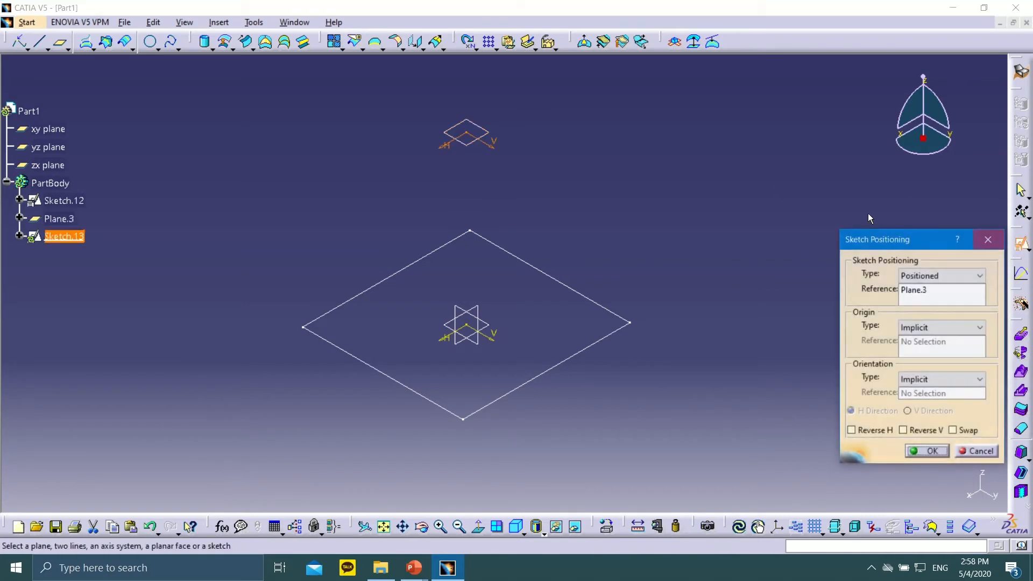
click(925, 452)
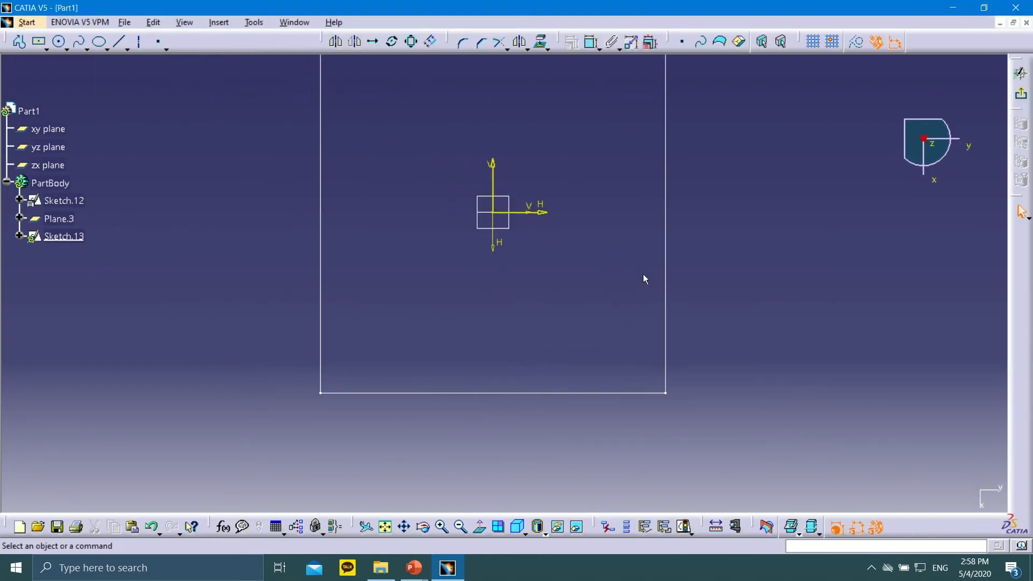
click(58, 41)
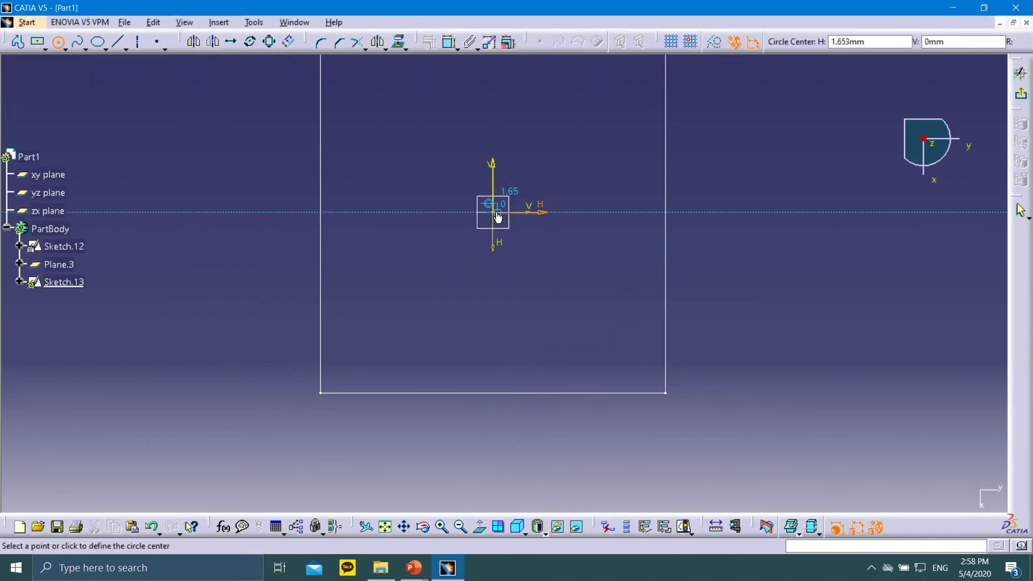
click(495, 214)
click(494, 105)
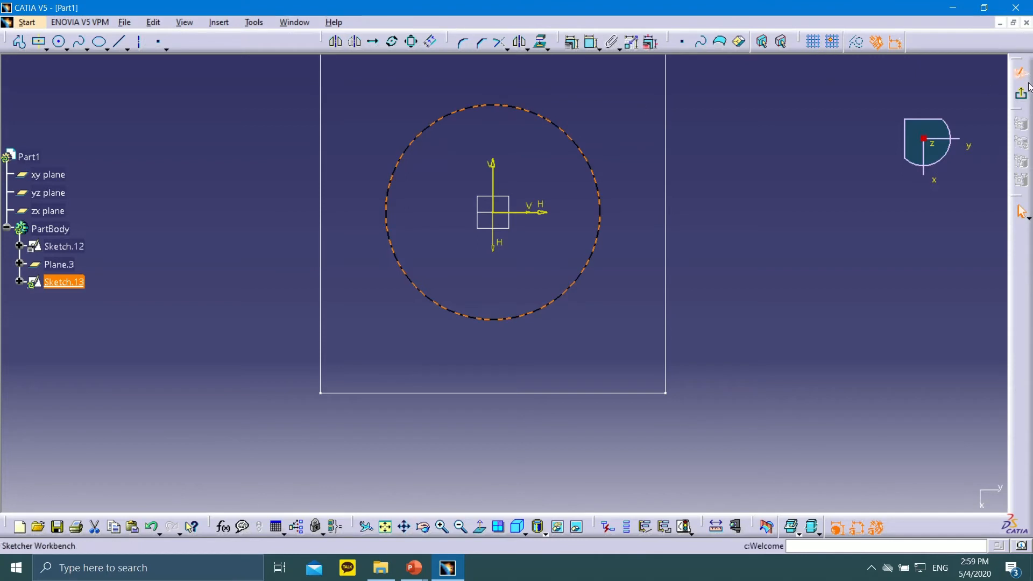
click(1021, 94)
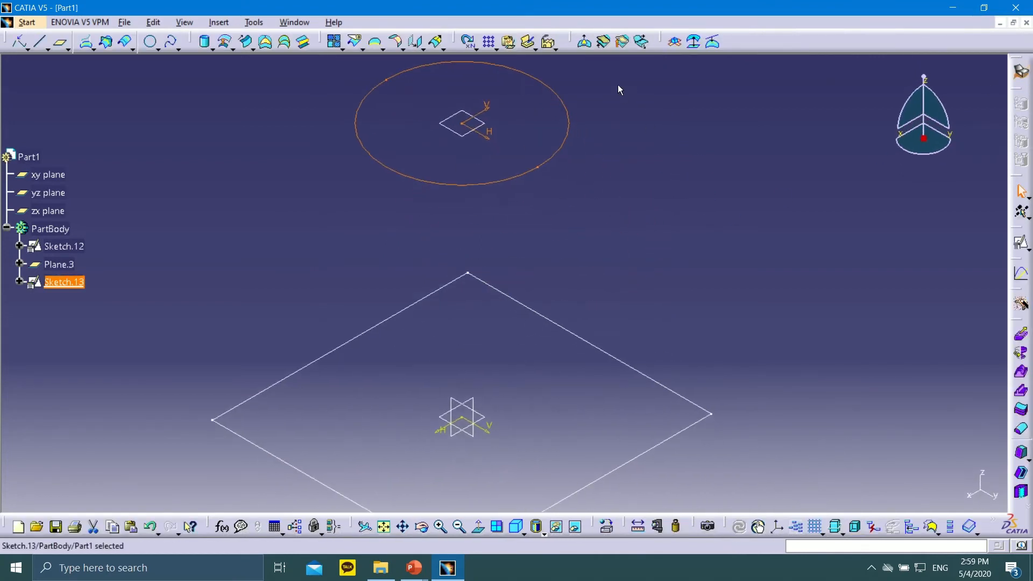
mouse_move(626, 143)
middle_down()
mouse_move(623, 205)
mouse_move(585, 200)
mouse_move(613, 160)
middle_up()
click(626, 178)
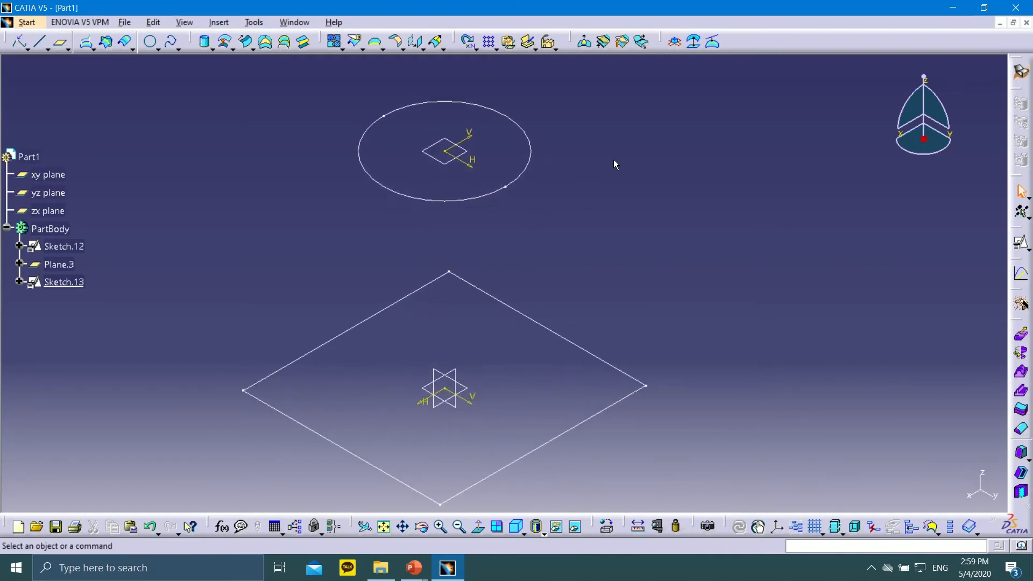
Step: Create an Extremum point on the circle sketch at its maximum along the X Component
click(22, 43)
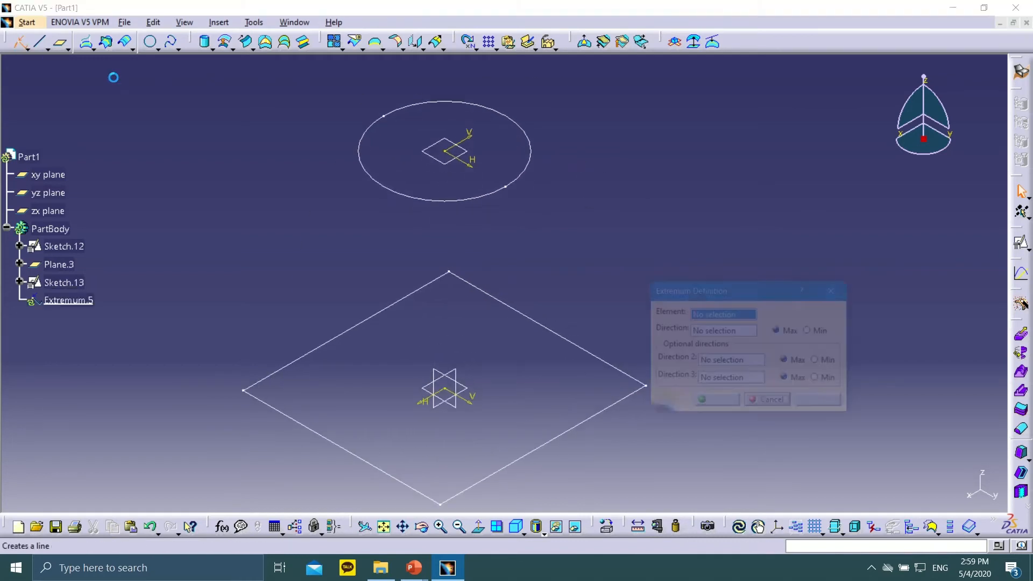
click(461, 202)
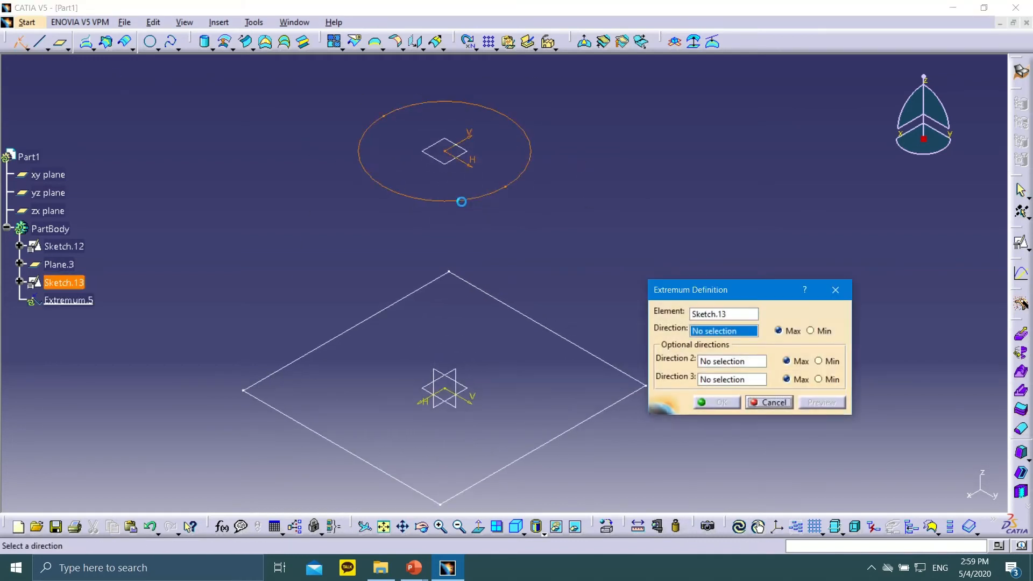
right_click(737, 336)
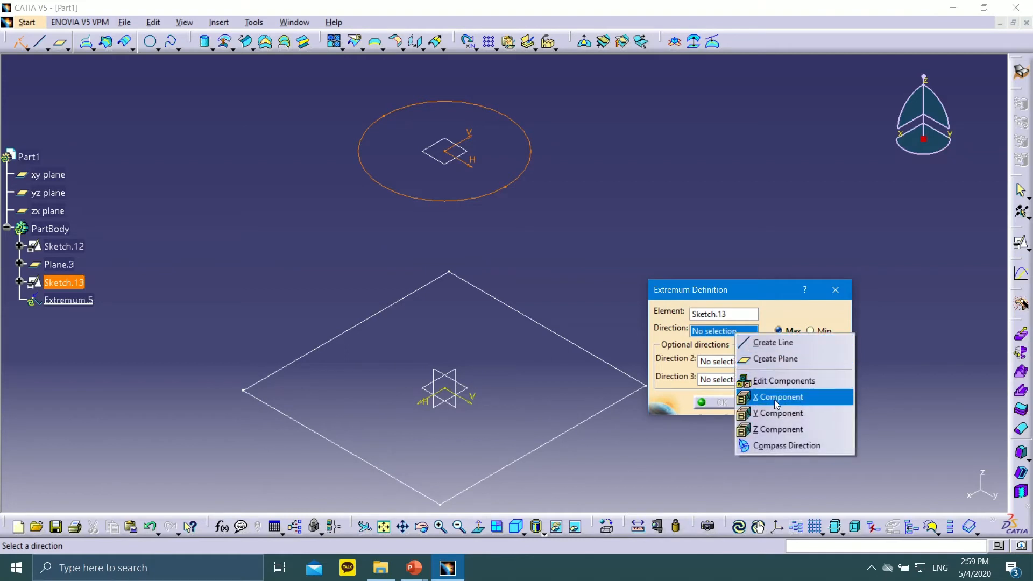
click(773, 399)
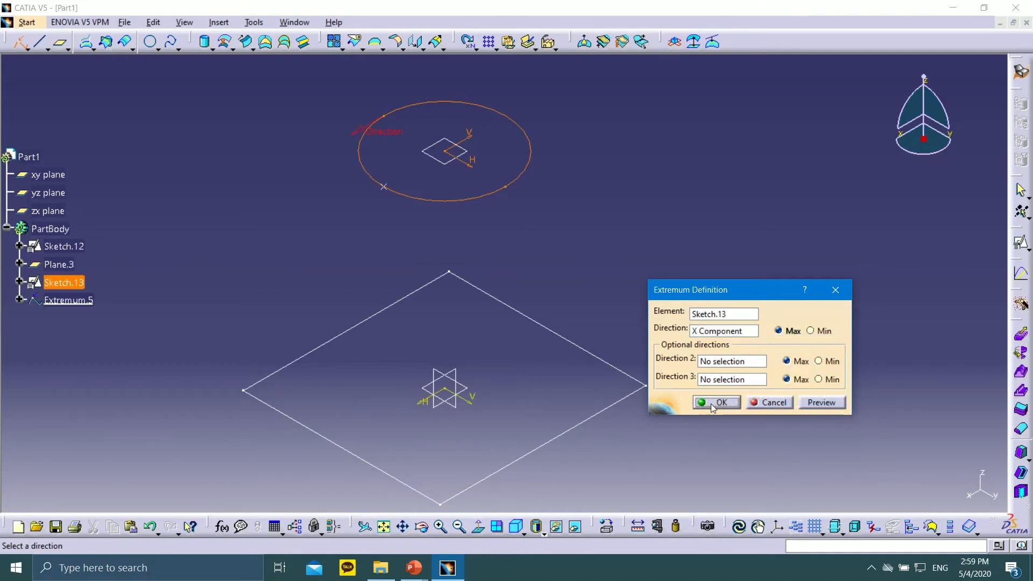
click(714, 402)
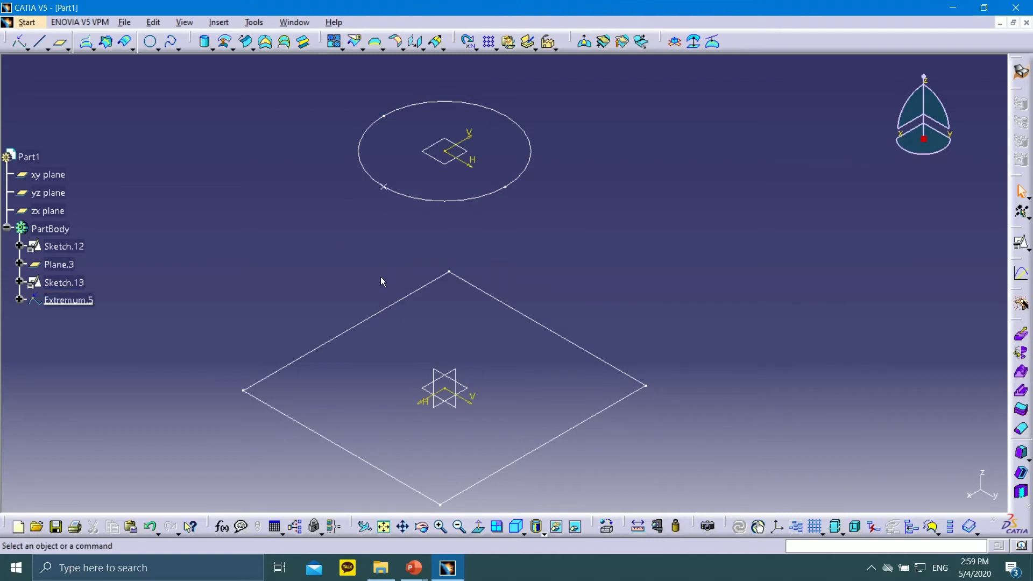
Step: Begin a point of type On curve with the rectangle sketch as its curve
middle_drag(381, 281, 383, 184)
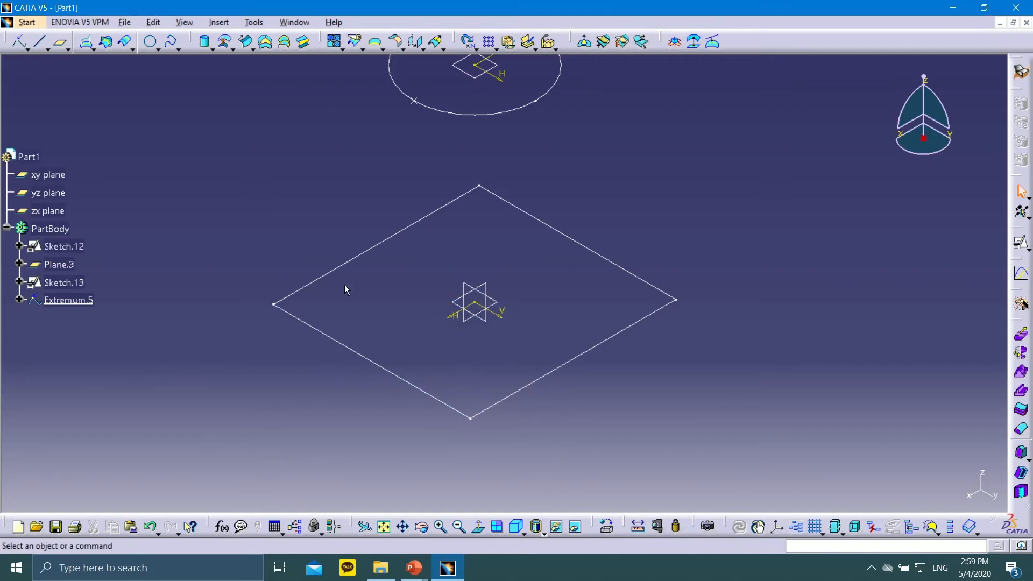
click(21, 43)
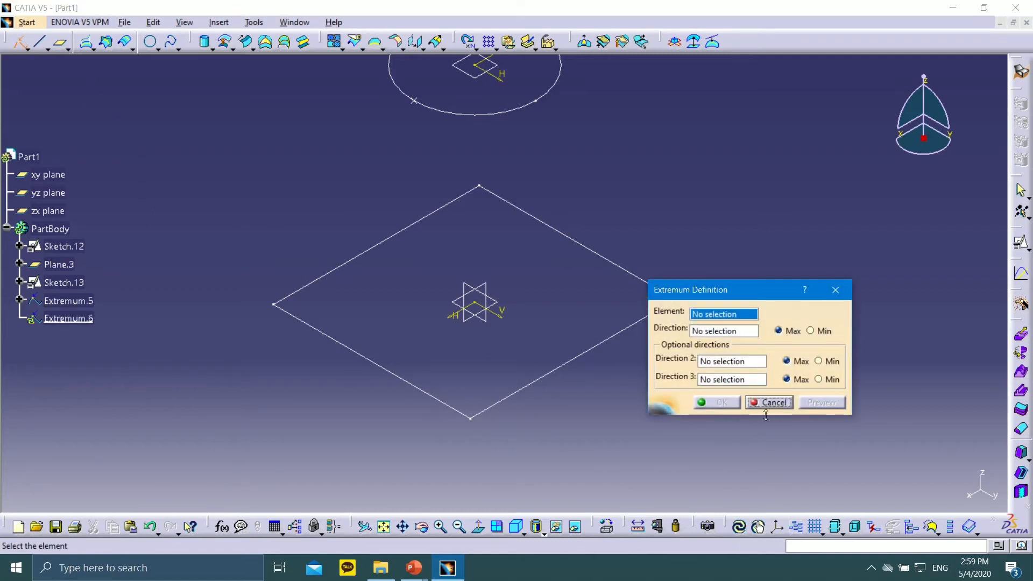
key(Escape)
click(28, 49)
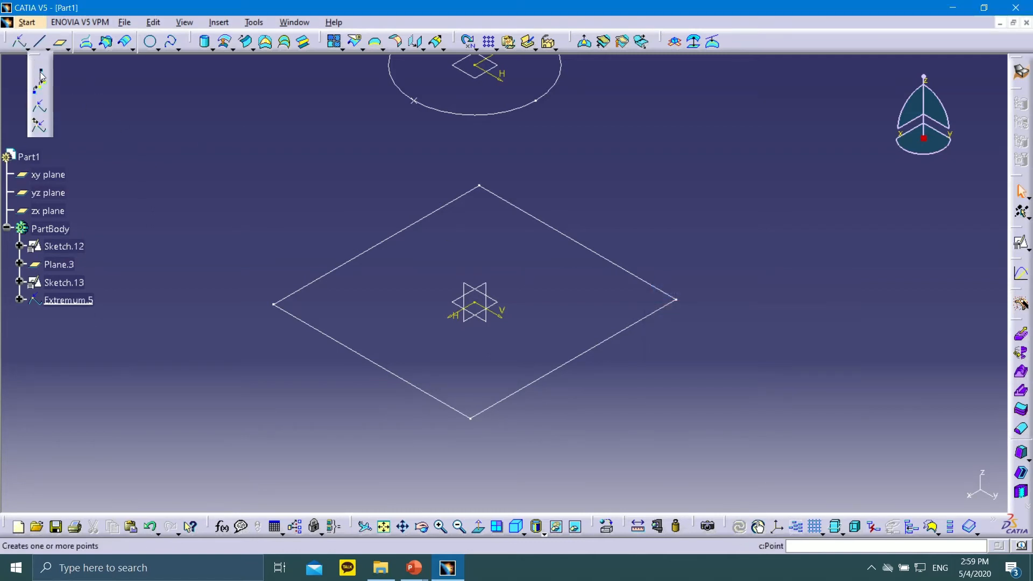
click(40, 71)
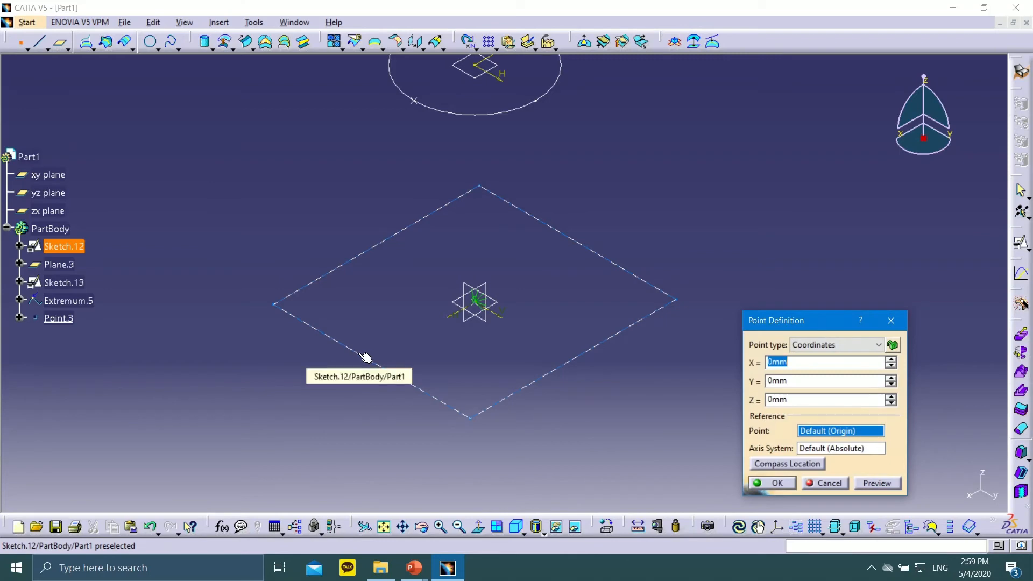
click(837, 345)
click(837, 345)
click(837, 346)
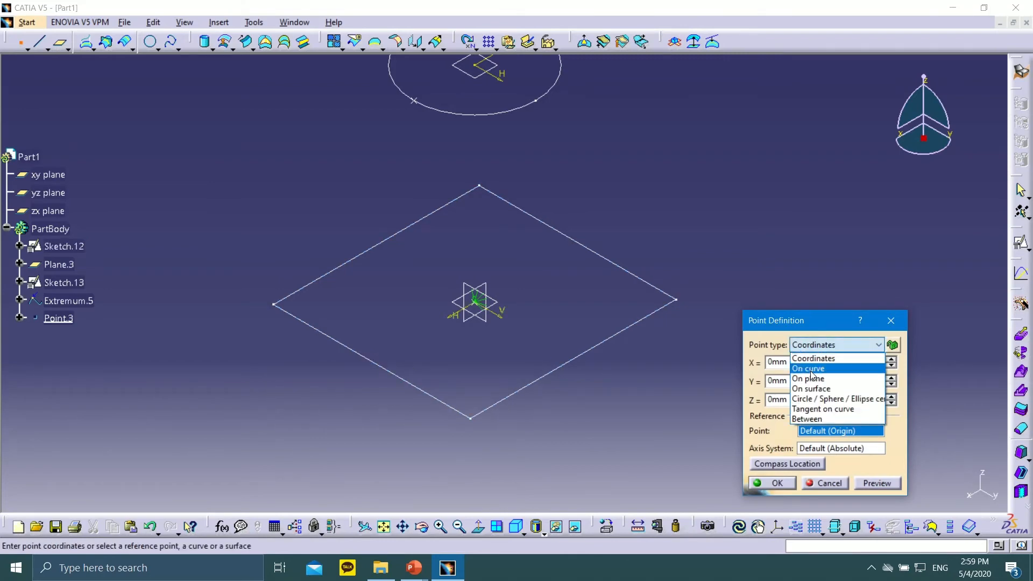
click(810, 369)
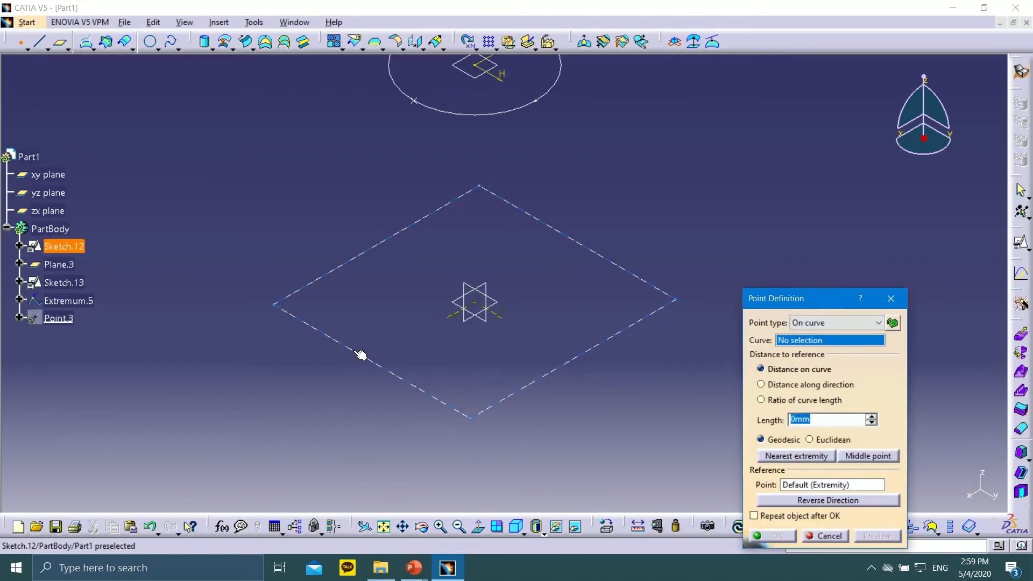
click(362, 354)
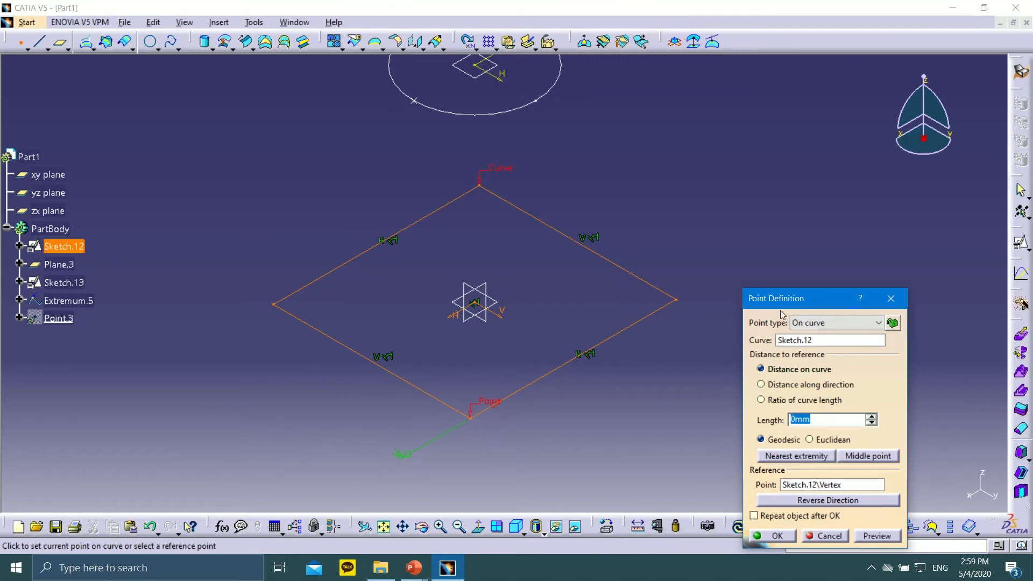
Step: Try positioning the point at a ratio of 0.5 of the curve length and preview it
click(773, 402)
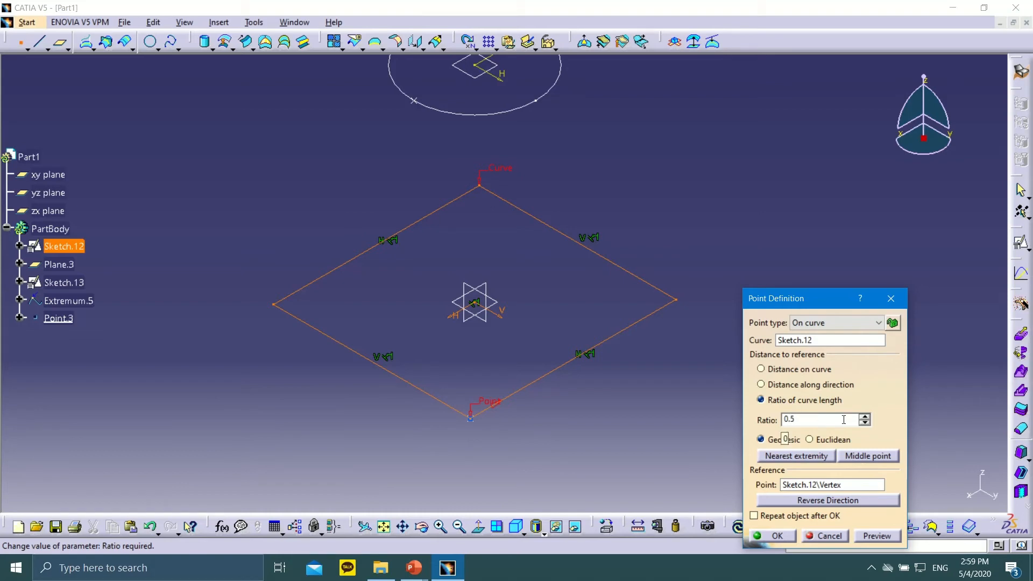
click(872, 533)
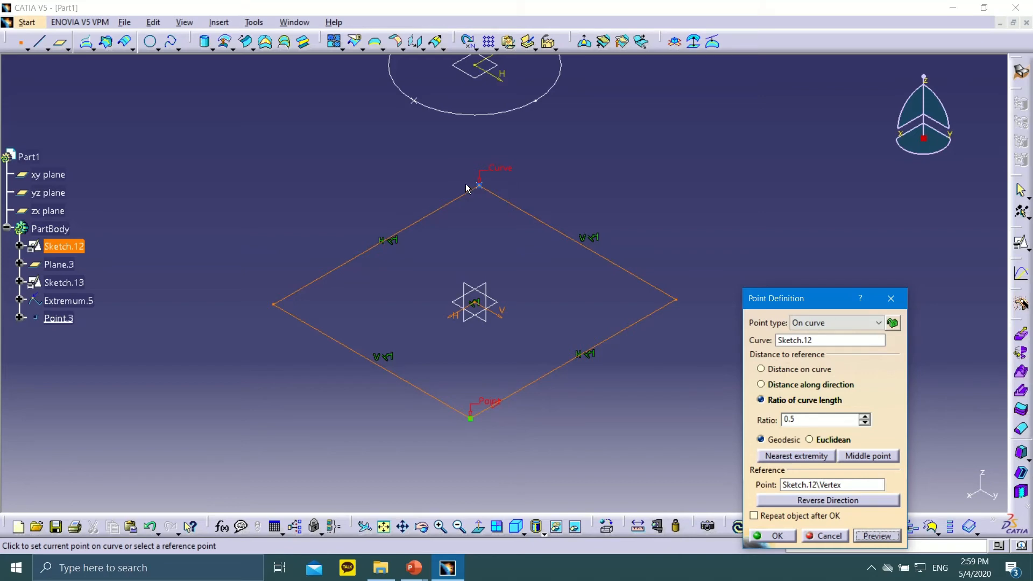
click(797, 418)
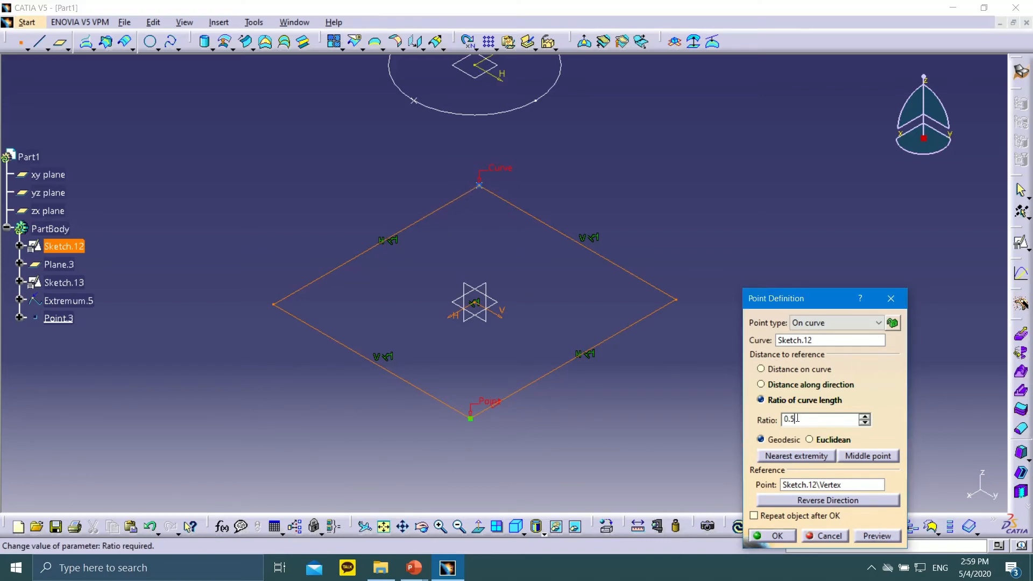
Step: Define the point by distance on curve and raise its length to 245.837 mm
click(769, 370)
click(452, 200)
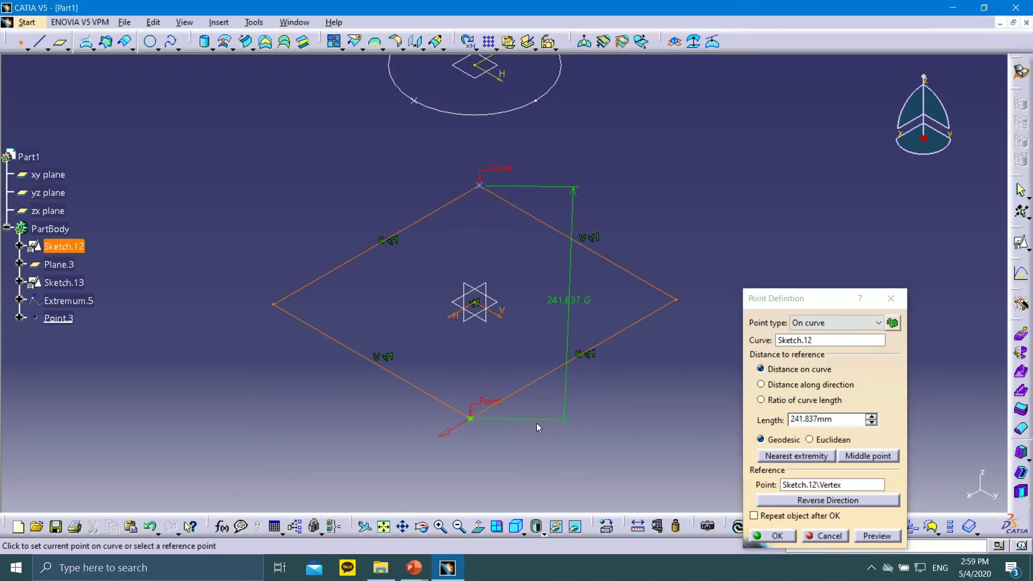
click(872, 416)
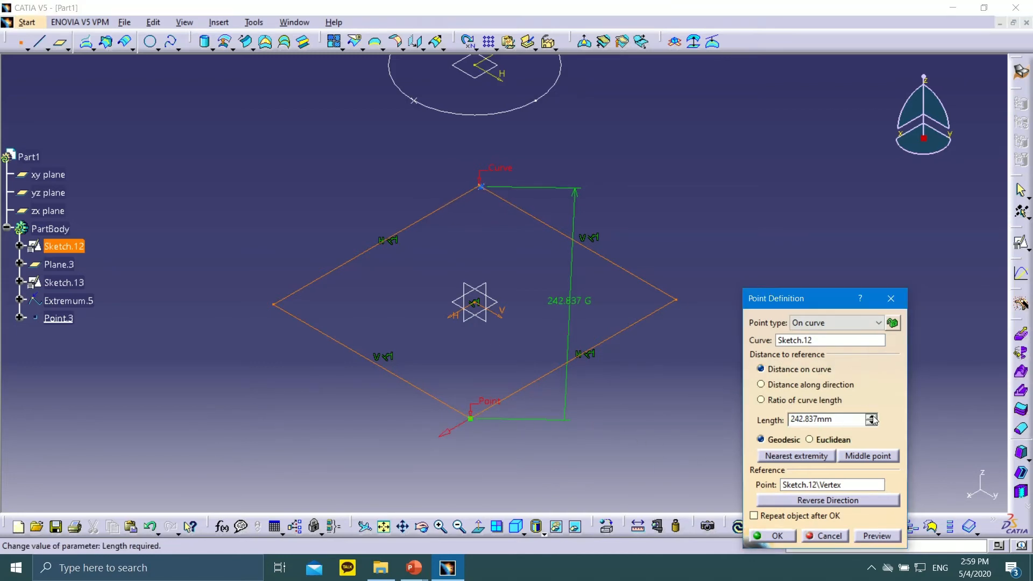
click(871, 416)
click(872, 417)
click(872, 416)
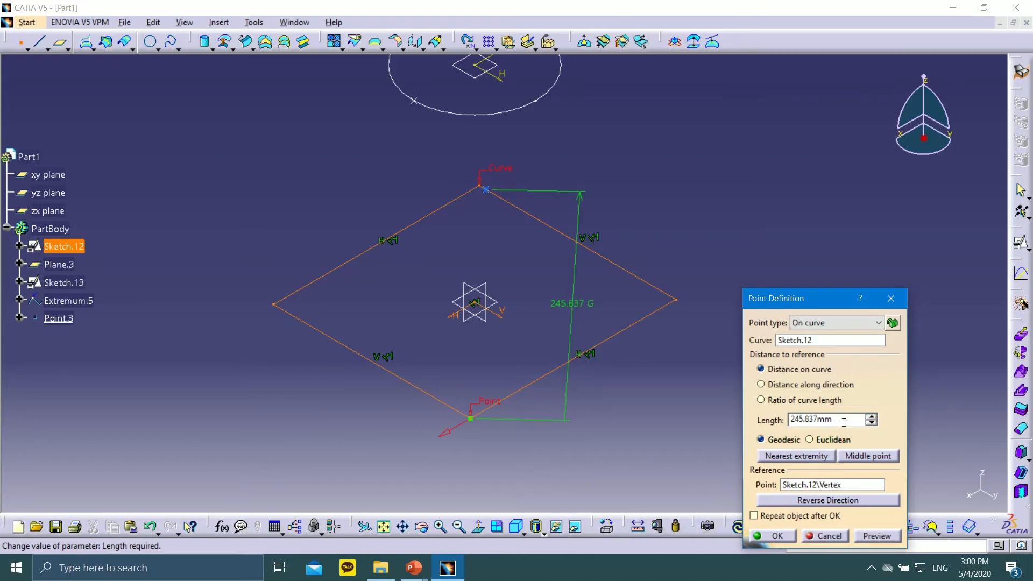
Step: Reverse the point's direction and increase its length until it lies near the middle of the rectangle's front-left edge, and create it
click(806, 501)
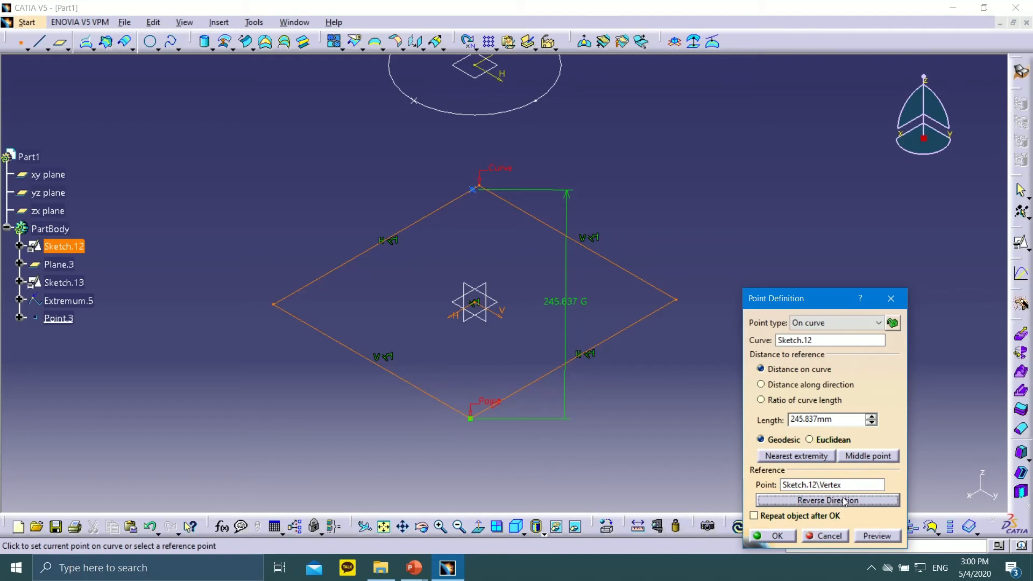
drag(872, 421, 871, 420)
click(872, 420)
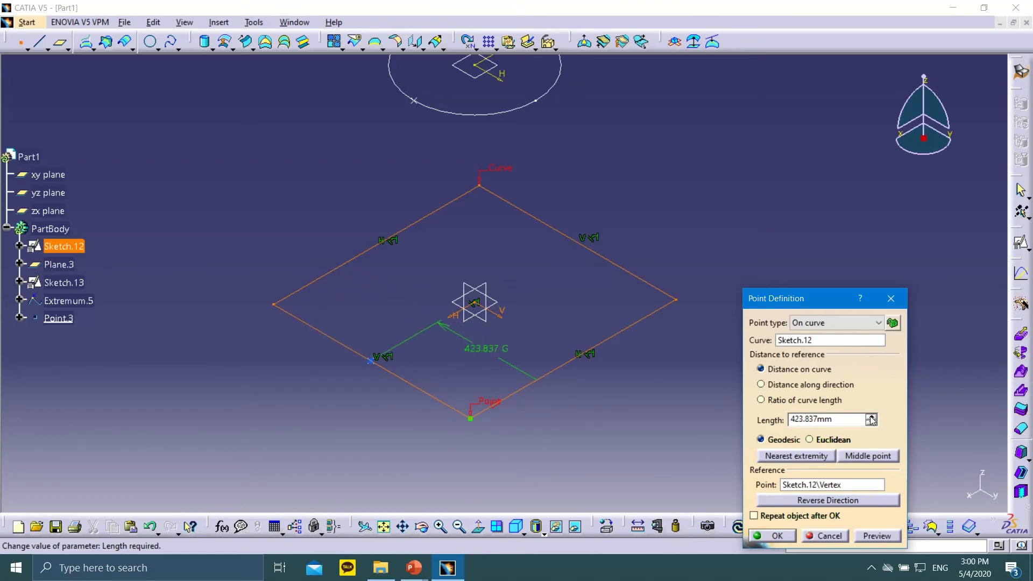
click(871, 420)
click(871, 420)
click(871, 420)
click(776, 536)
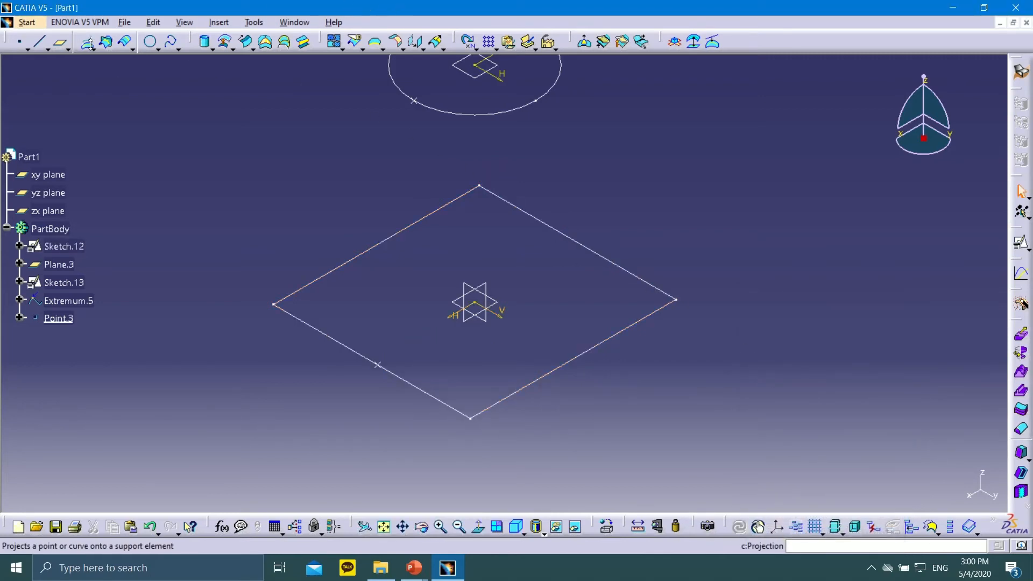
Step: Set up a Blend surface with the circle sketch as first curve and the rectangle sketch as second curve, and preview it
click(305, 43)
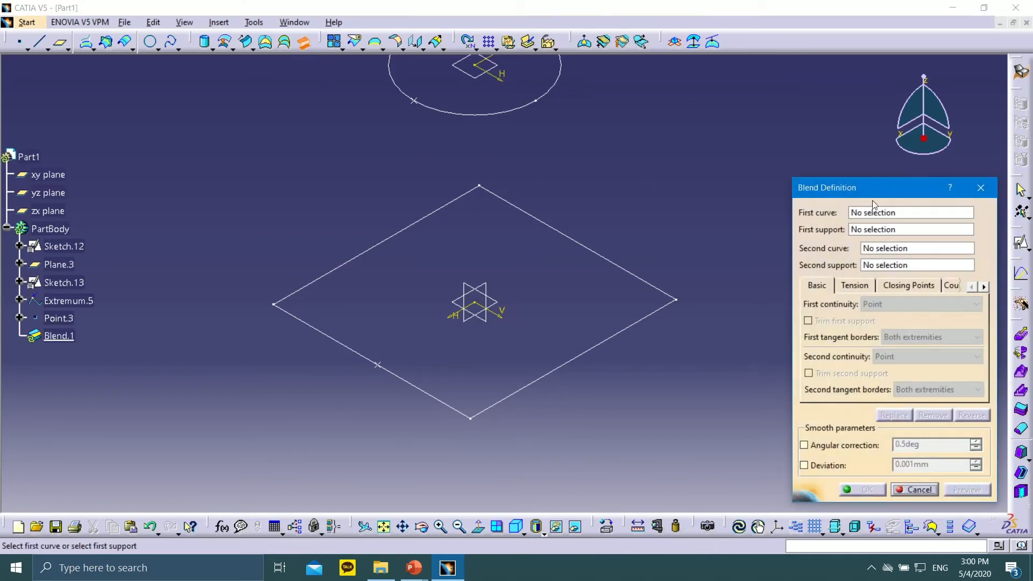
click(886, 214)
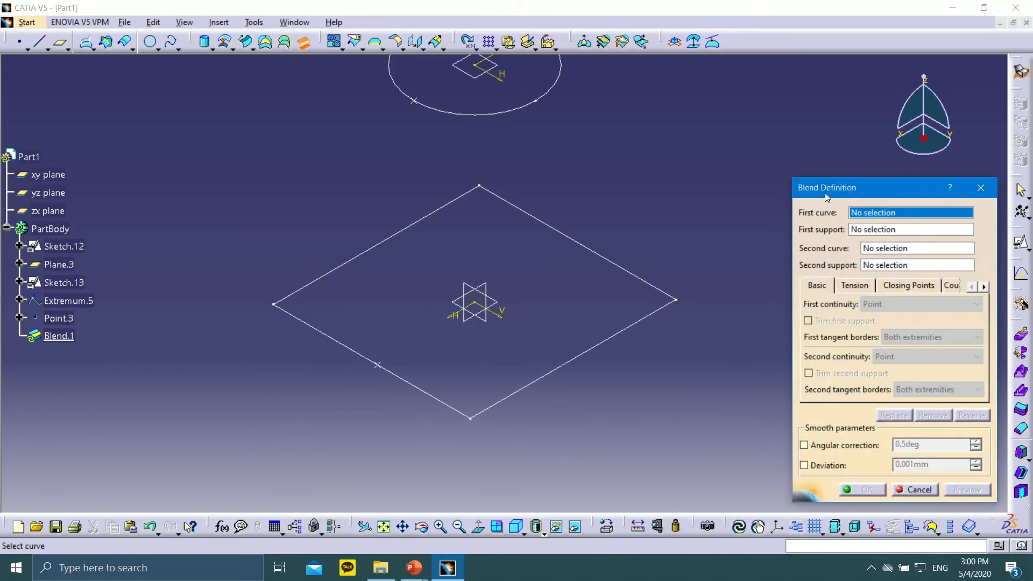
click(541, 97)
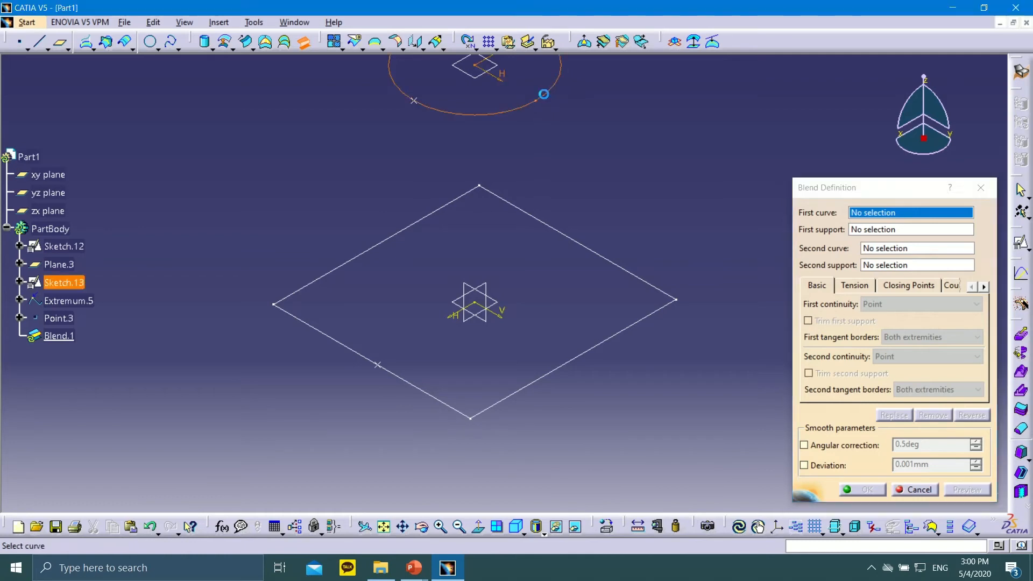
click(882, 249)
click(627, 276)
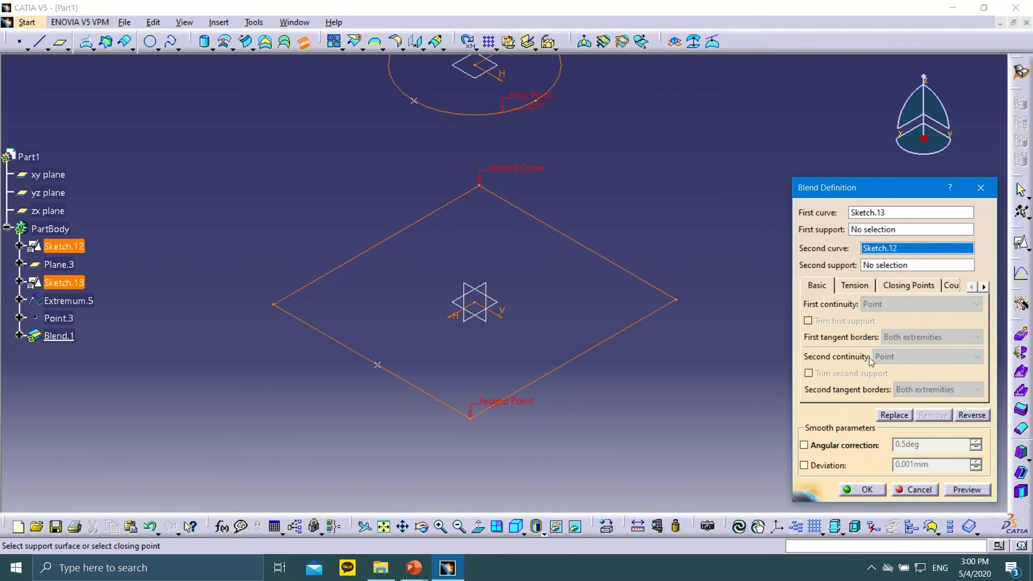
click(967, 489)
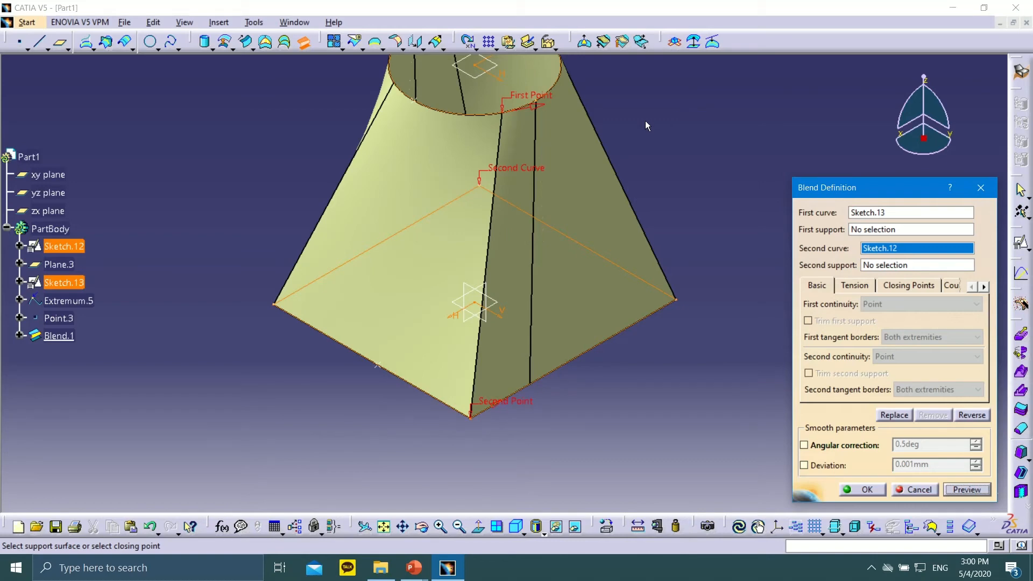
middle_drag(611, 143, 608, 201)
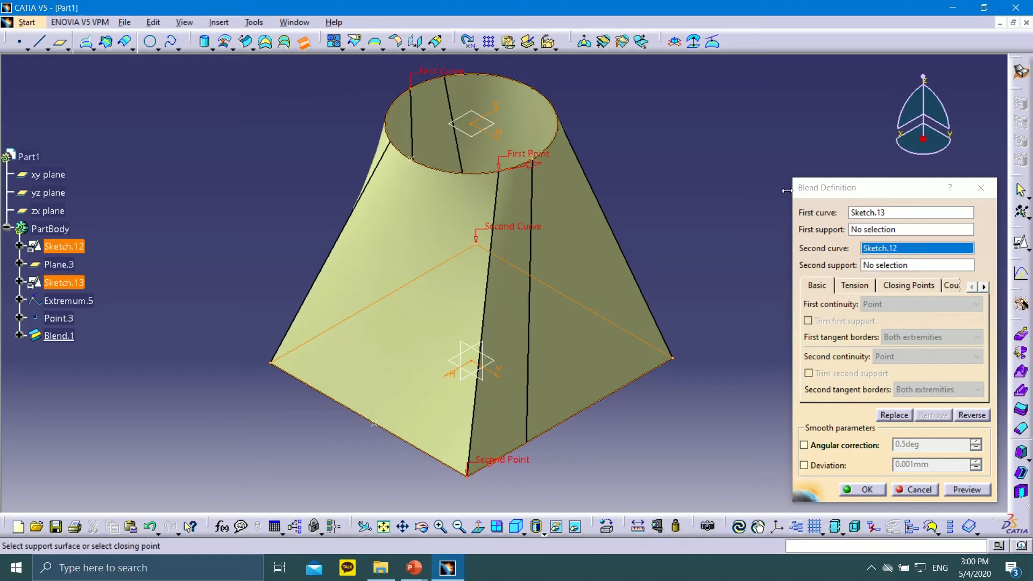
drag(805, 195, 708, 152)
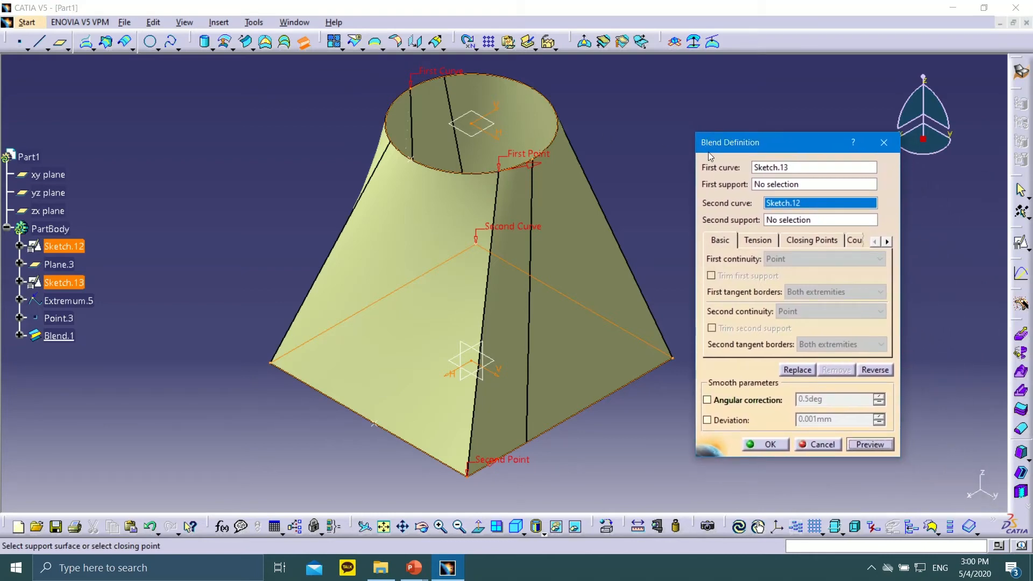
Step: Set the Blend's first closing point to the extremum point on the front-left of the circle
click(769, 184)
click(411, 160)
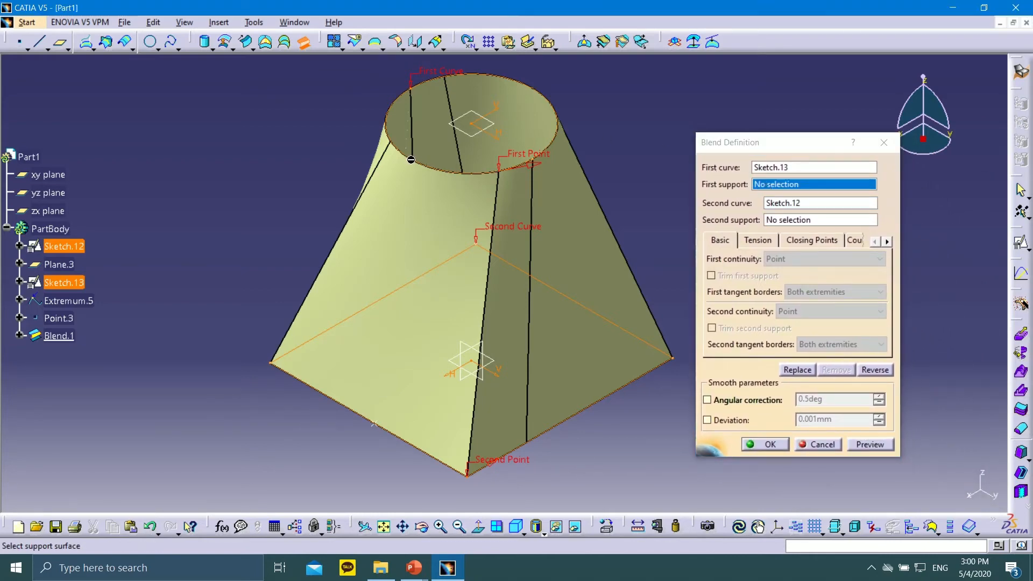
click(785, 242)
click(788, 260)
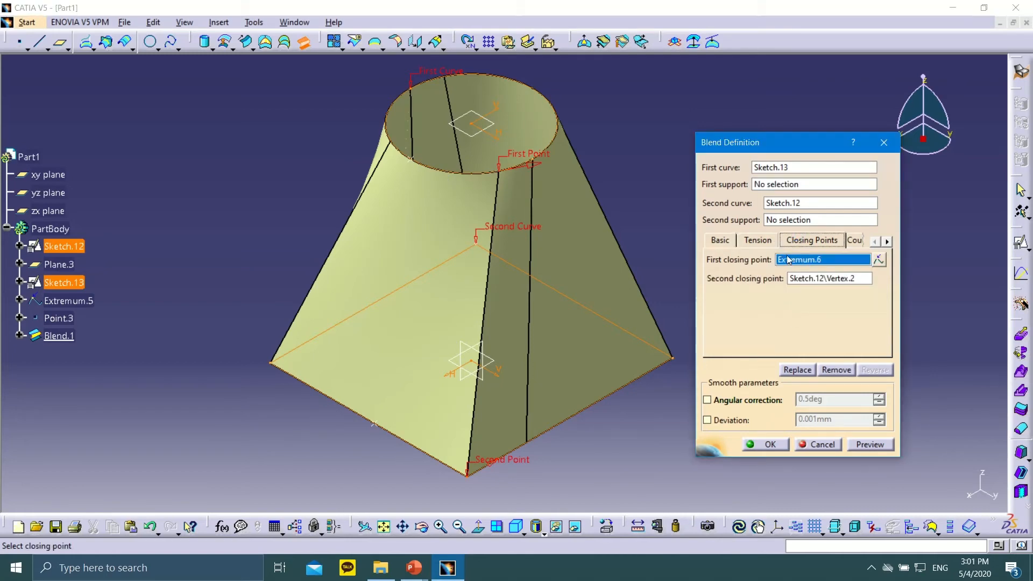
click(412, 162)
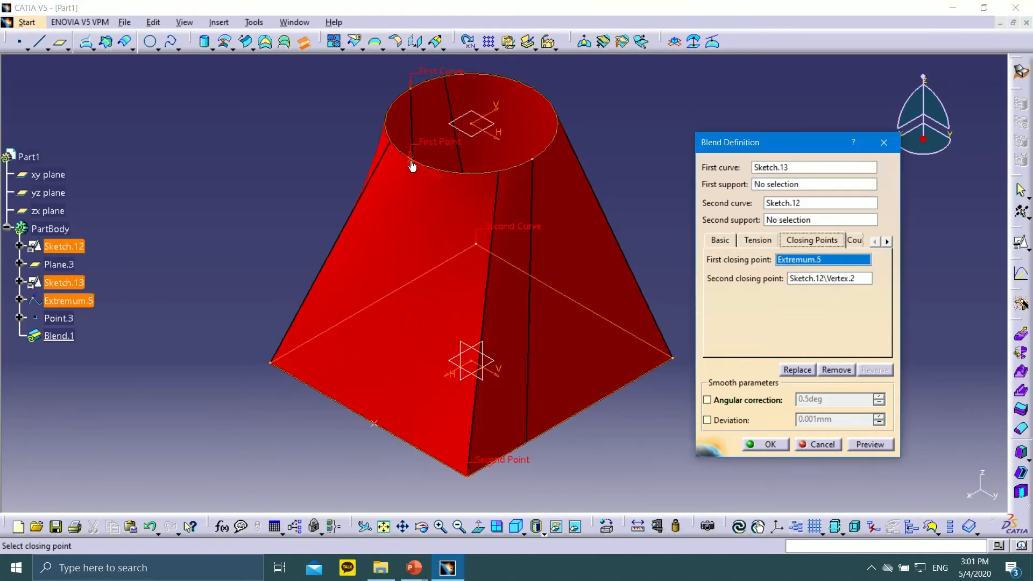
Step: Set the second closing point to the point on the rectangle's front-left edge, preview the Blend and create it
click(792, 281)
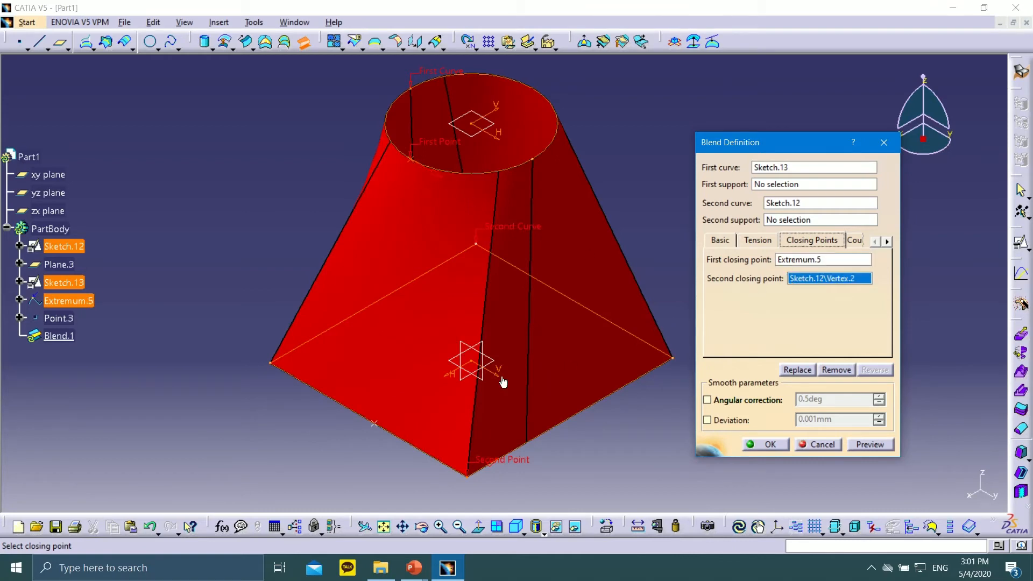
click(375, 424)
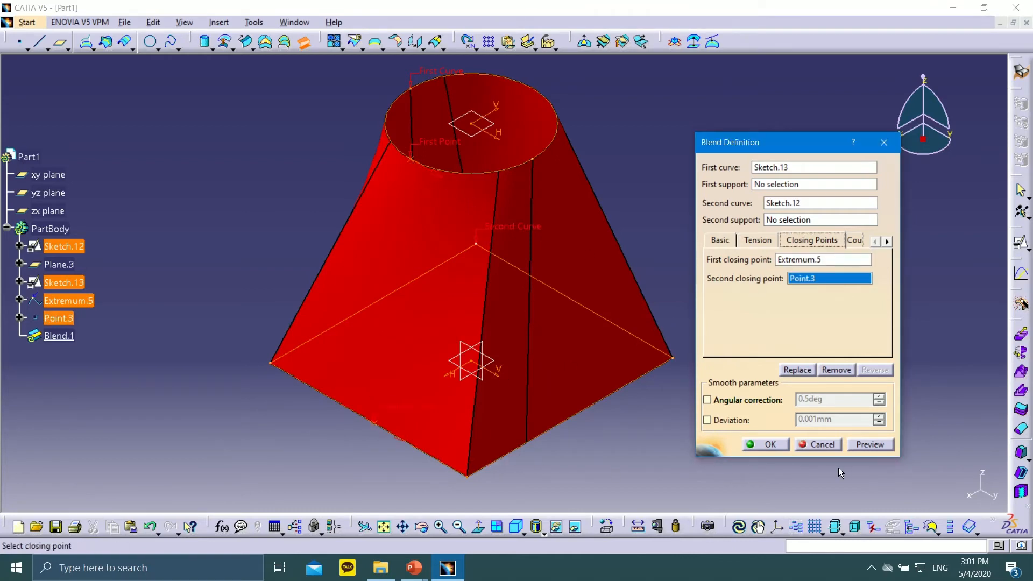
click(858, 450)
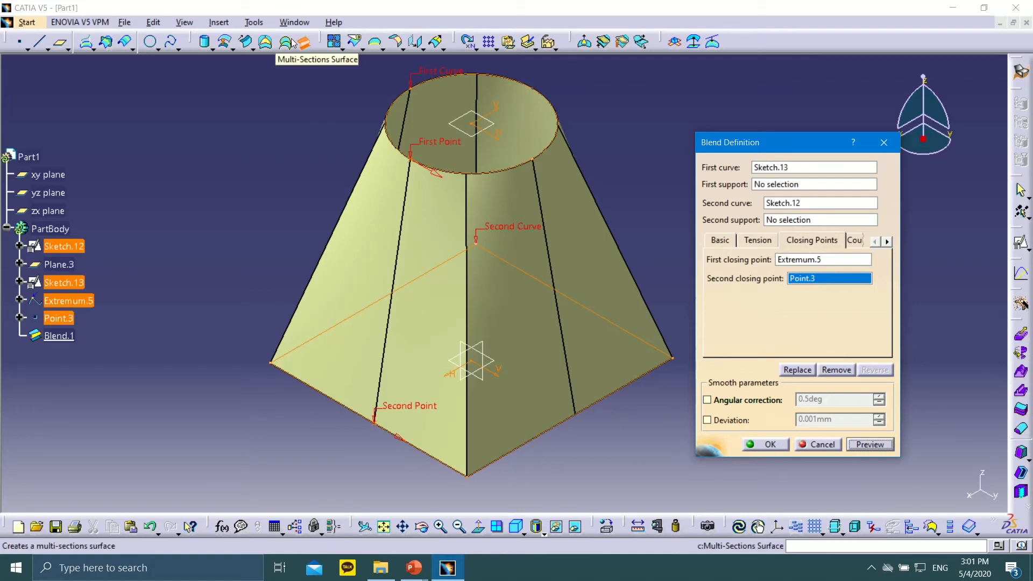
click(765, 445)
middle_drag(655, 188, 448, 280)
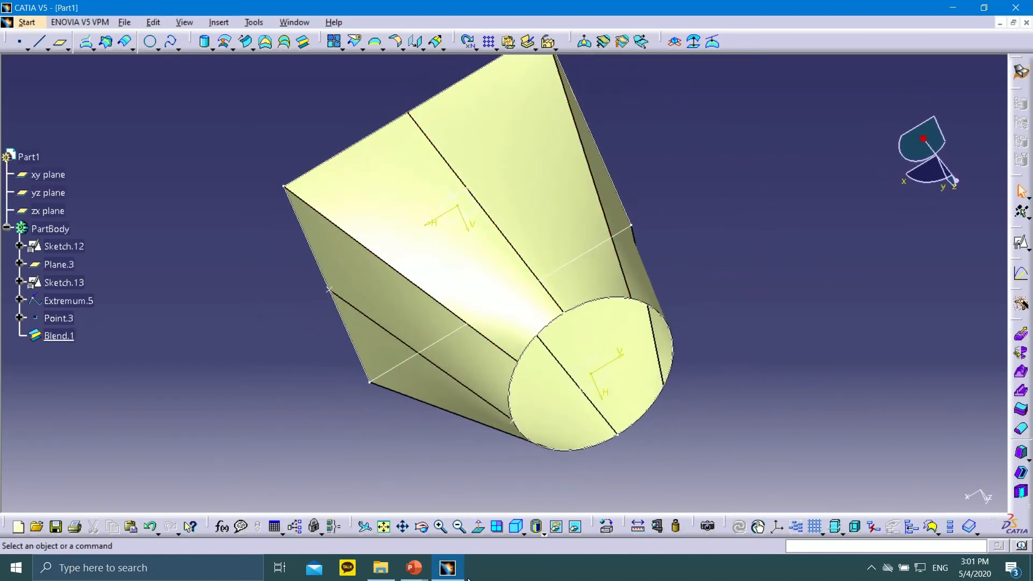
Step: Switch to the PowerPoint slideshow, advance to the Operation Tools Toolbar slide and turn on the laser pointer
mouse_move(414, 567)
click(489, 506)
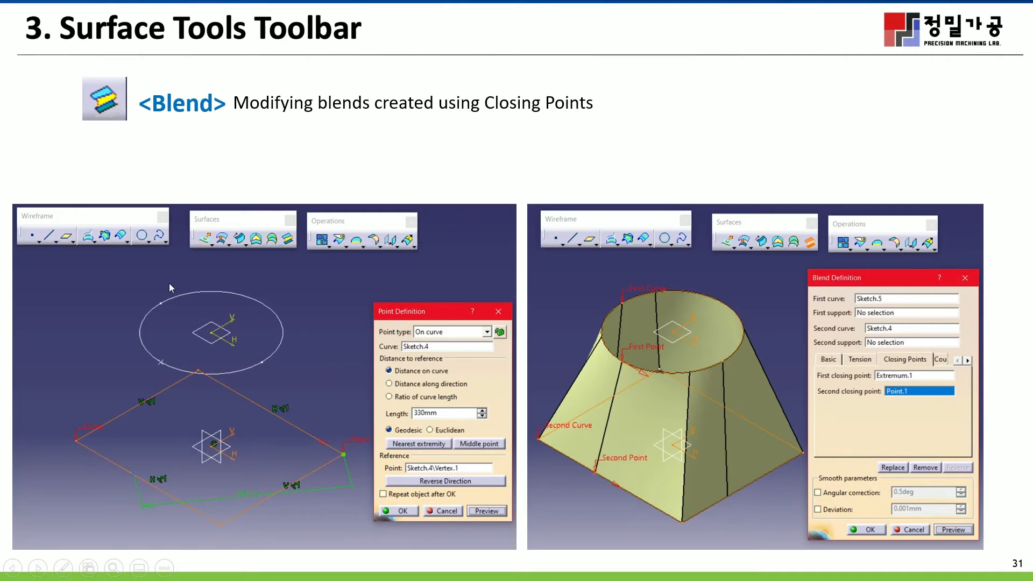
click(39, 569)
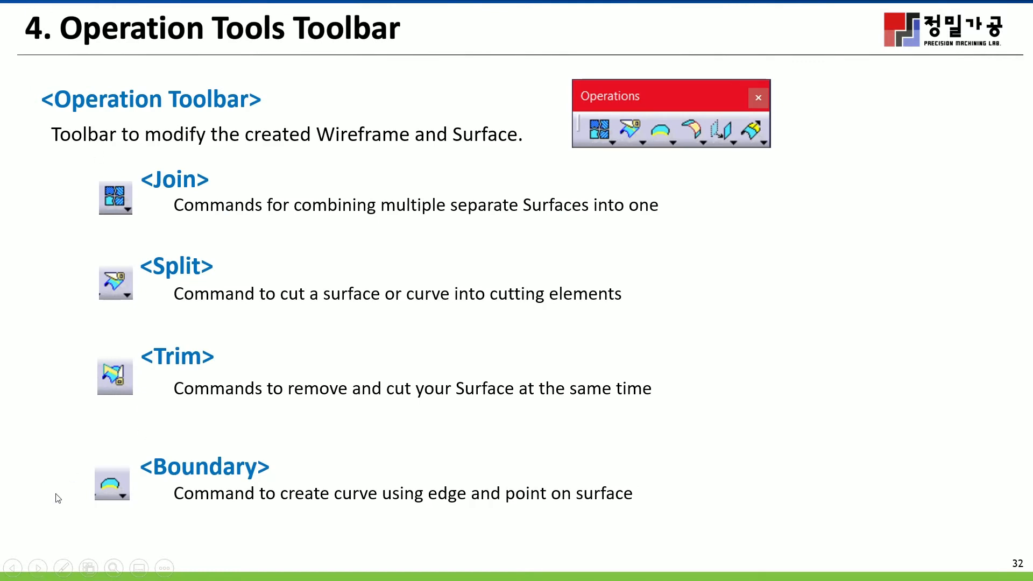
click(63, 568)
click(34, 440)
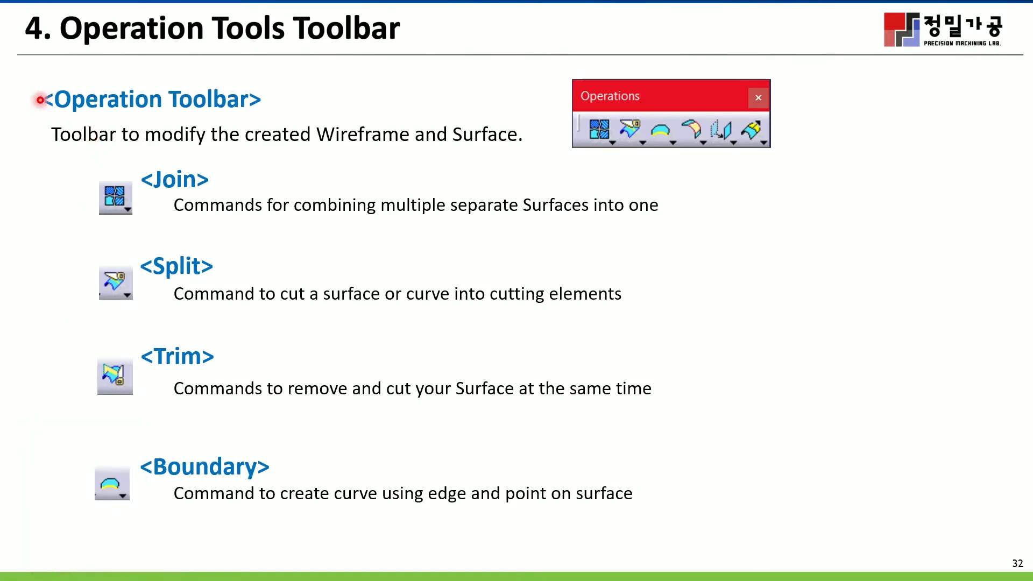
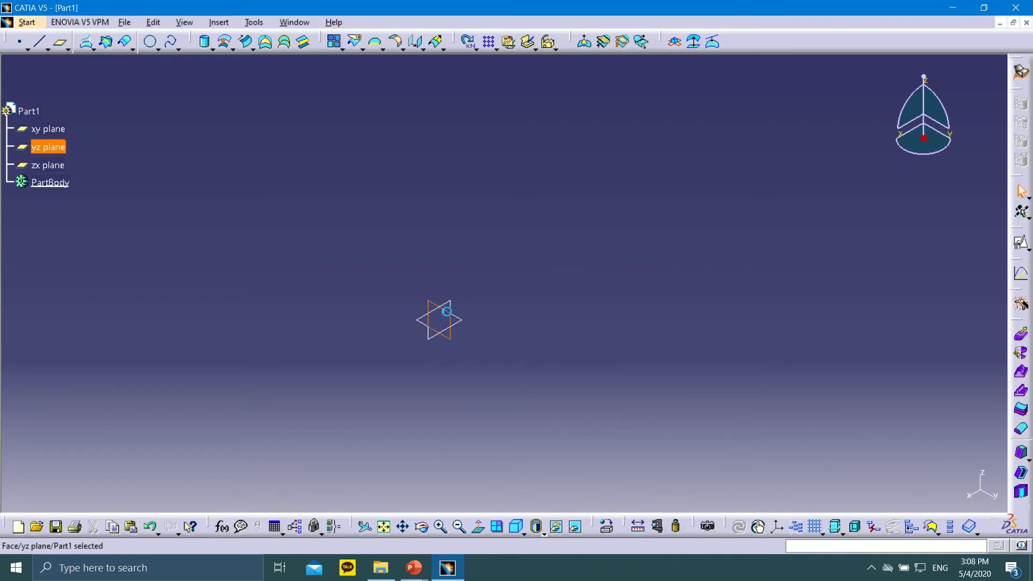
Step: Create a positioned sketch on the yz plane with a five-point S-shaped spline from the origin, second point about (21.5, 36.6) mm, and exit it
click(1014, 245)
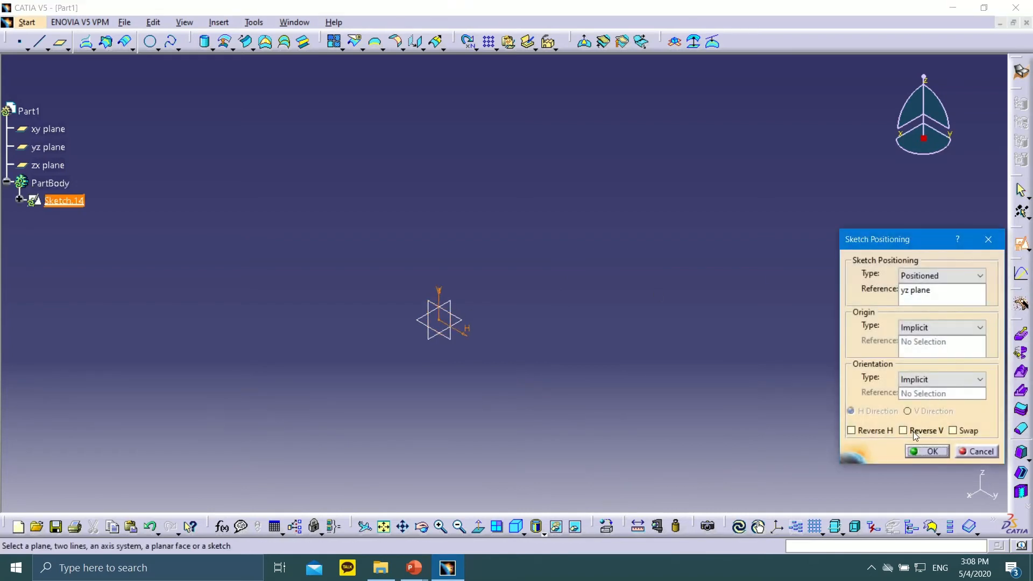
click(928, 454)
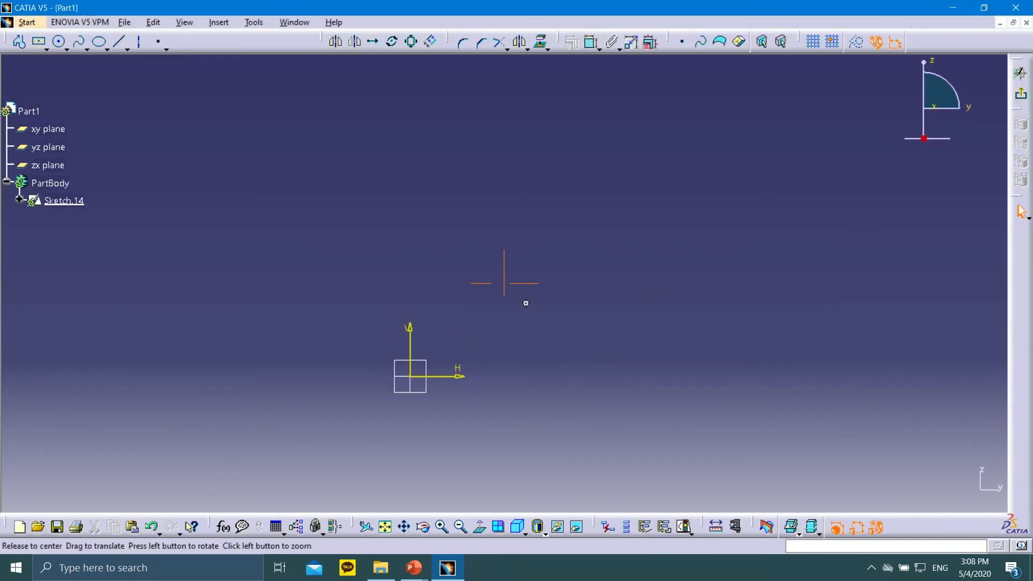
click(79, 43)
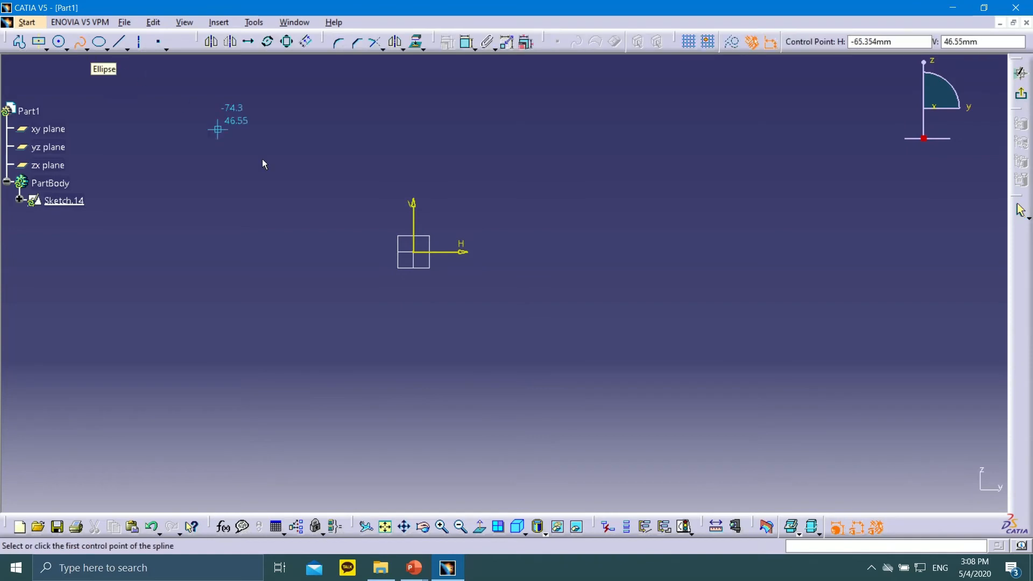
click(413, 251)
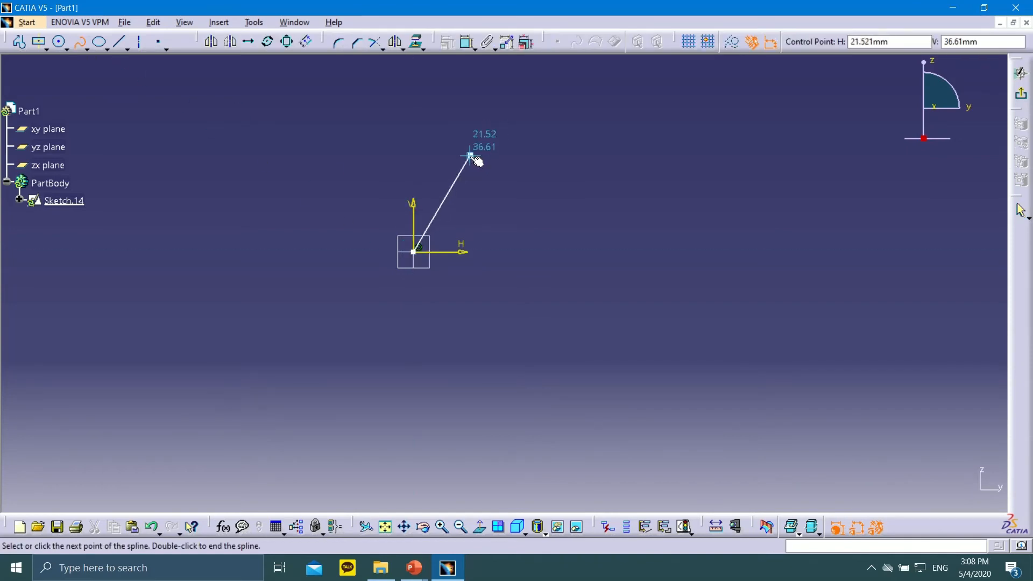
click(471, 155)
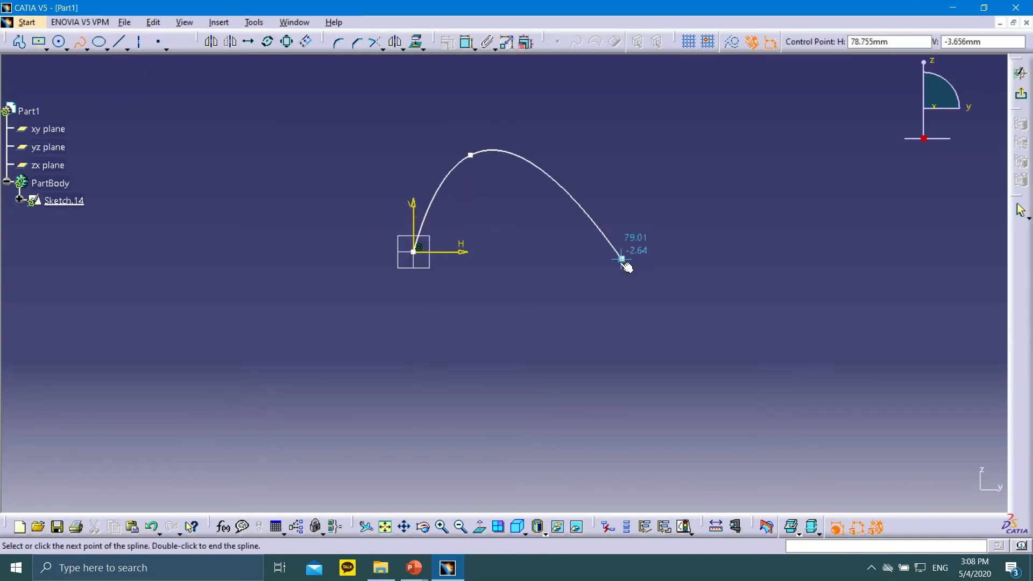
click(621, 312)
click(753, 406)
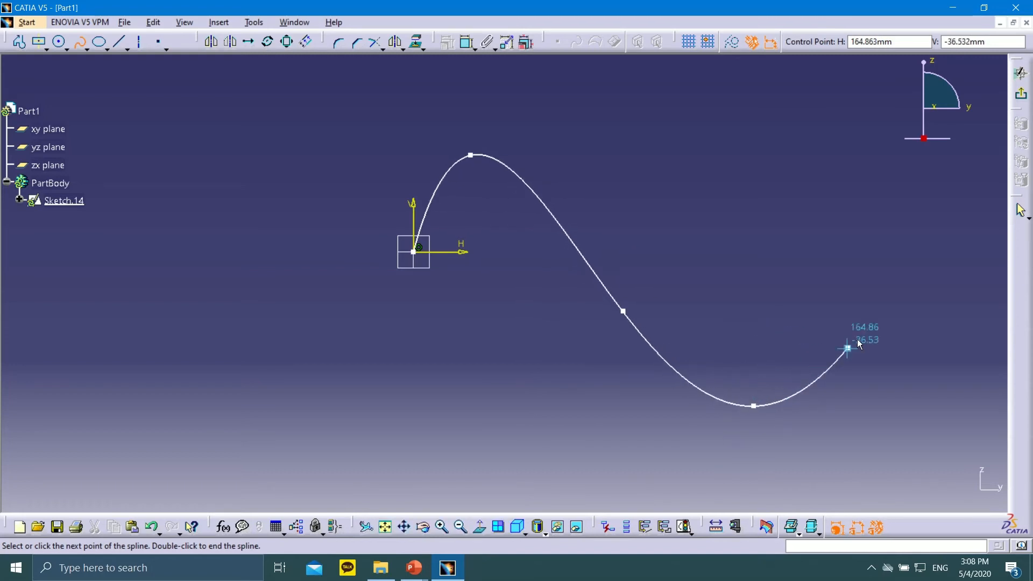
double_click(866, 273)
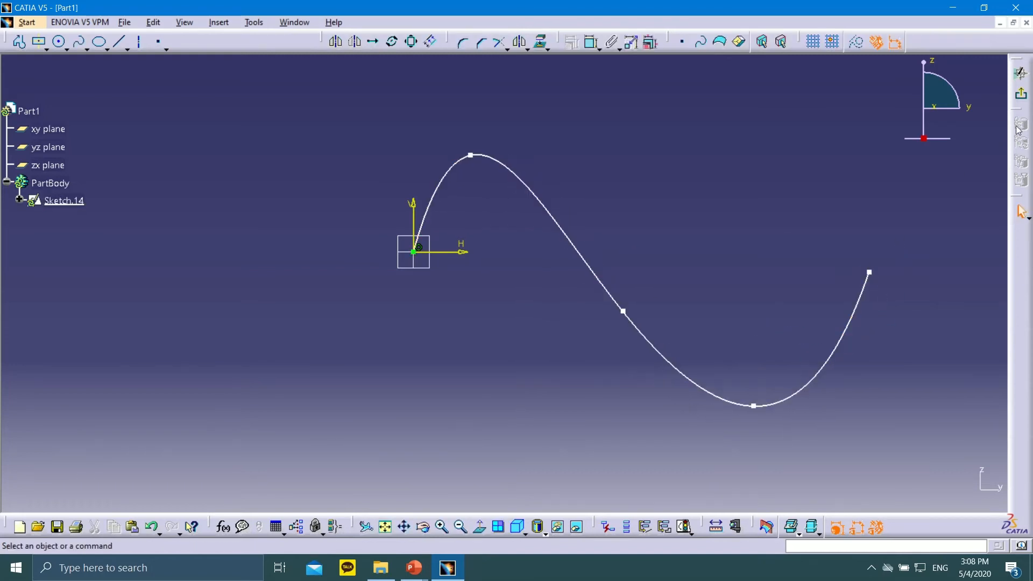
click(1020, 93)
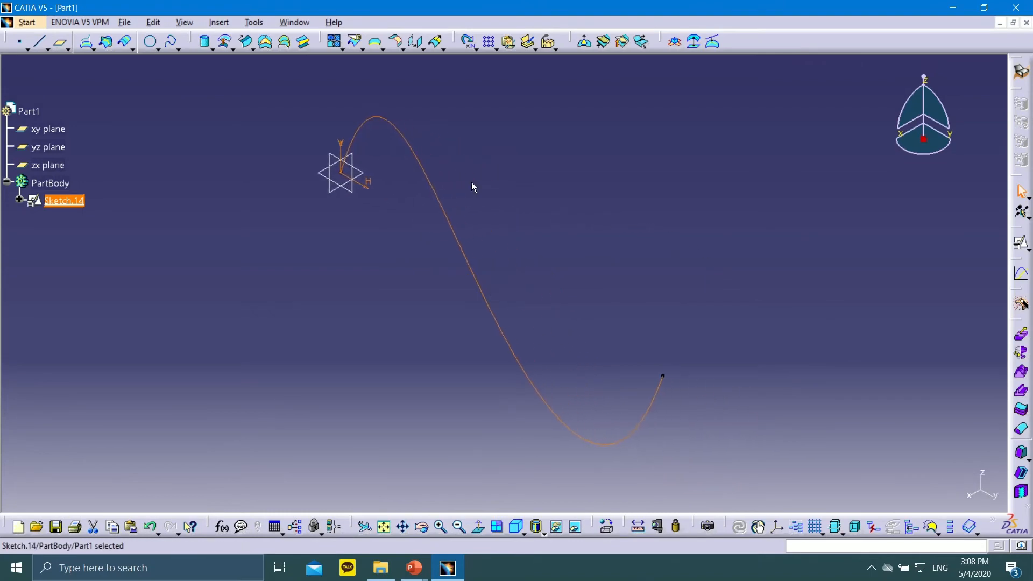
Step: Extrude the spline sketch into a surface with Limit 1 at 170 mm, Limit 2 at 0 mm and Mirrored Extent off
click(210, 47)
click(223, 67)
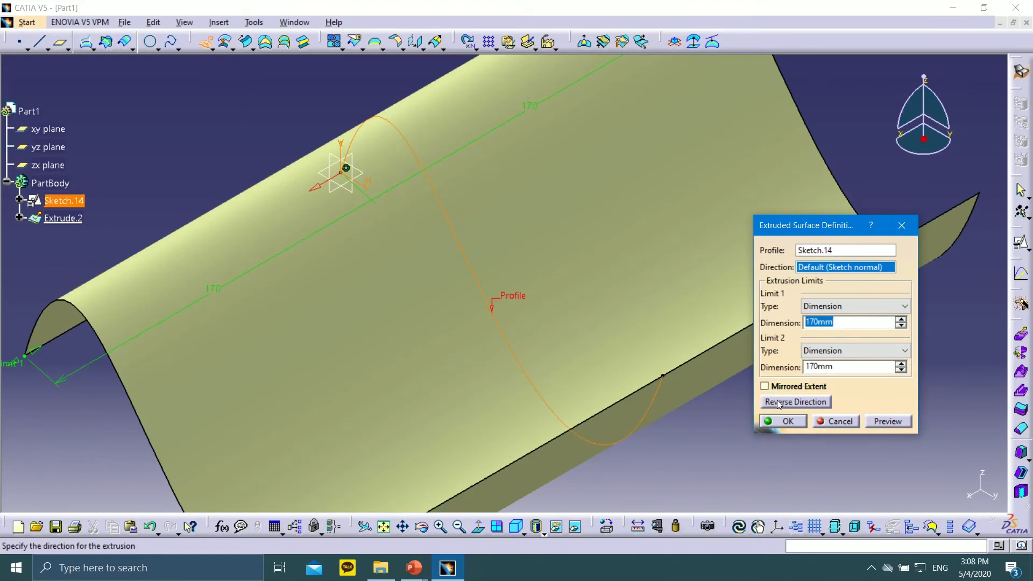
click(766, 387)
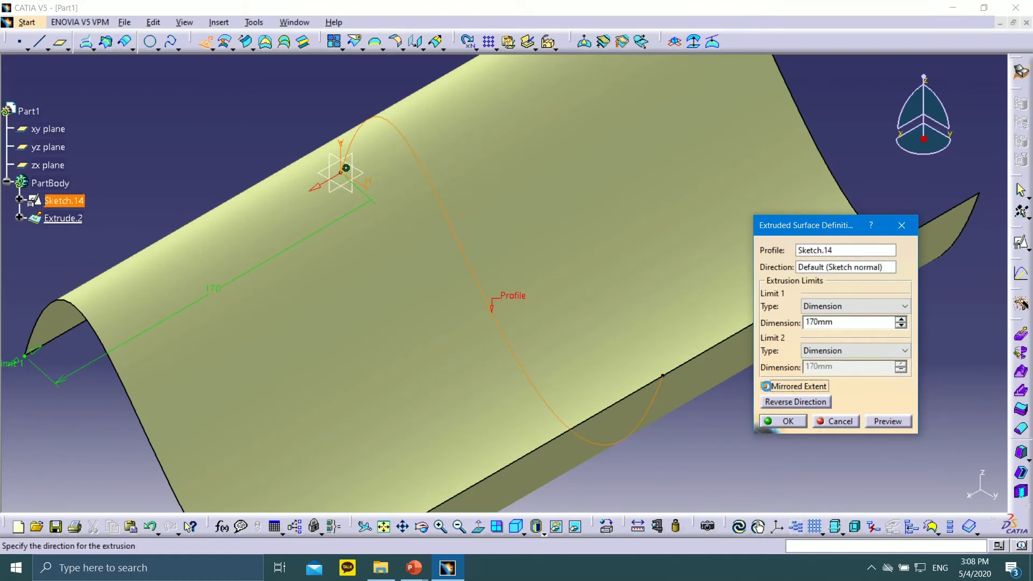
click(766, 387)
middle_drag(507, 267, 563, 204)
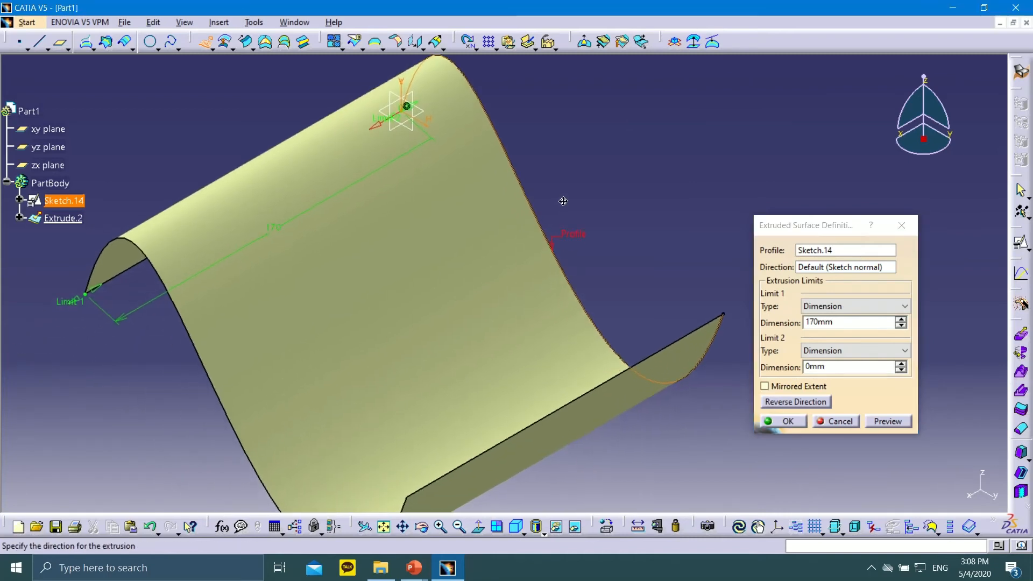
click(788, 421)
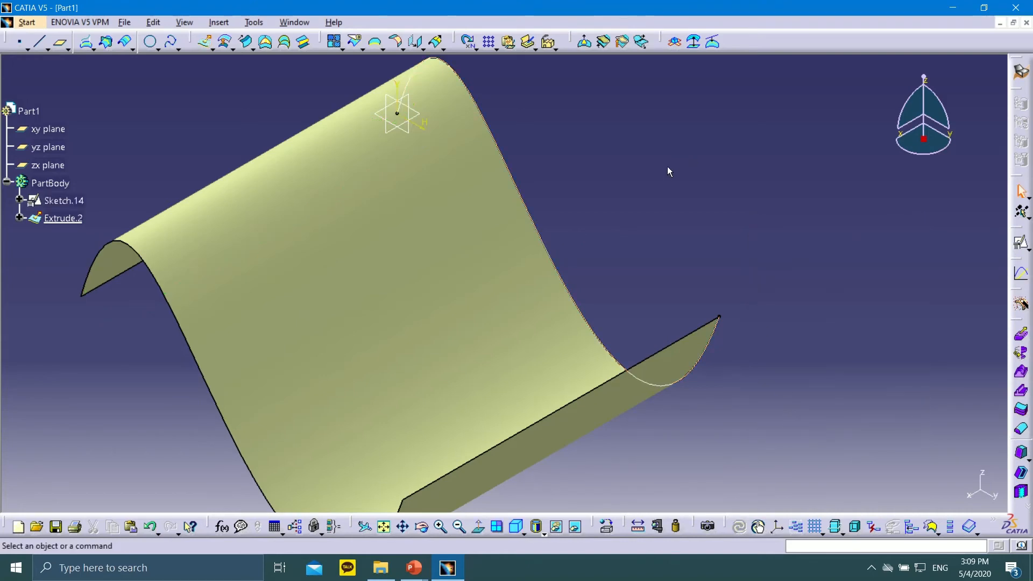
Step: Start a positioned sketch on the xy plane with its axes swapped and the V direction reversed
middle_drag(666, 171, 567, 269)
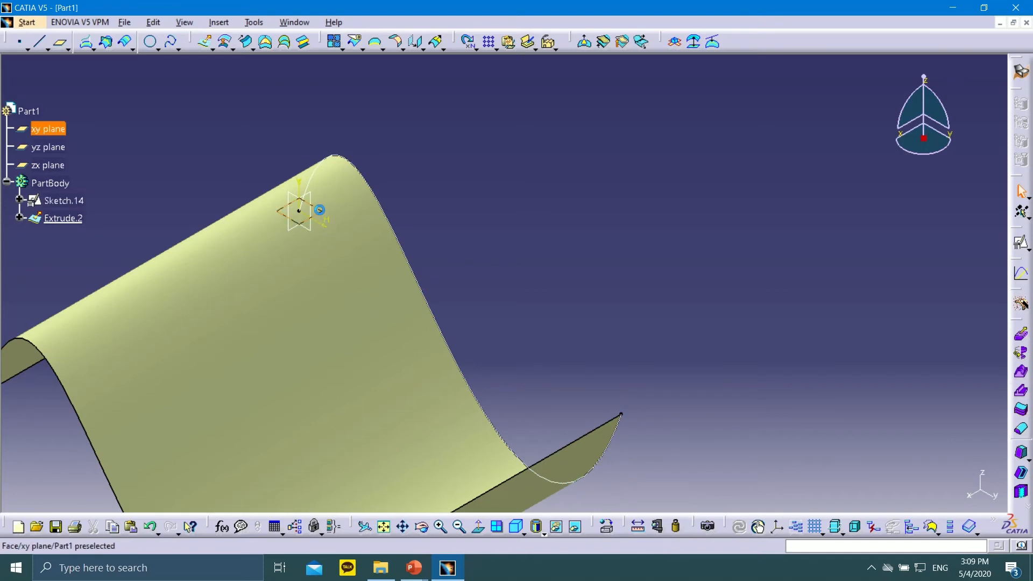
click(1021, 243)
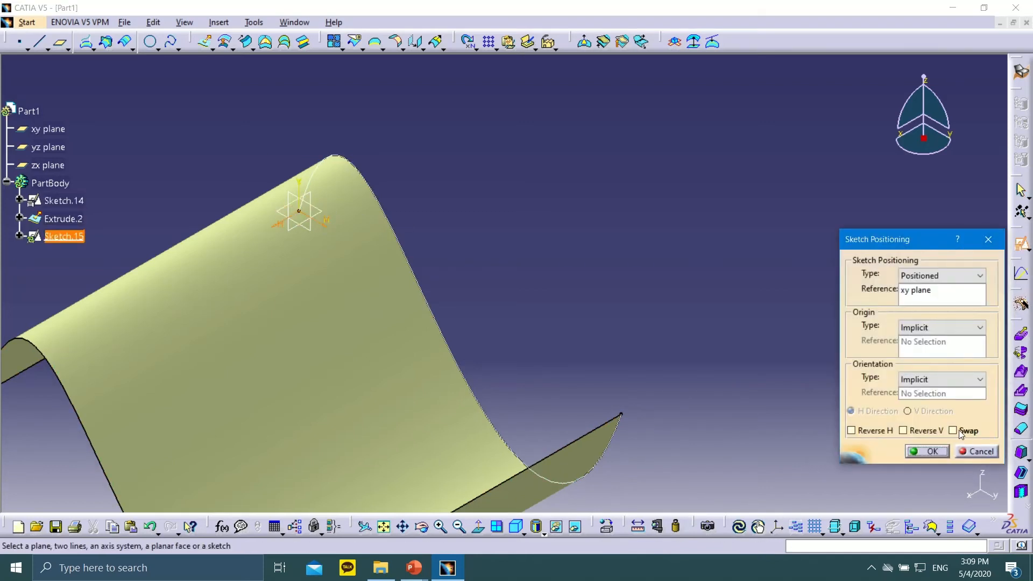
click(903, 430)
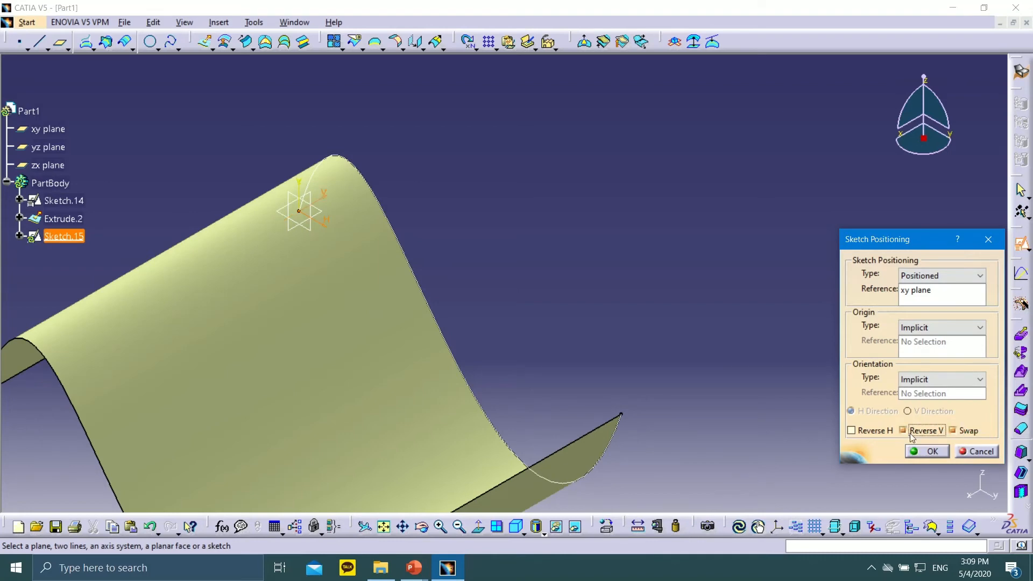
click(923, 453)
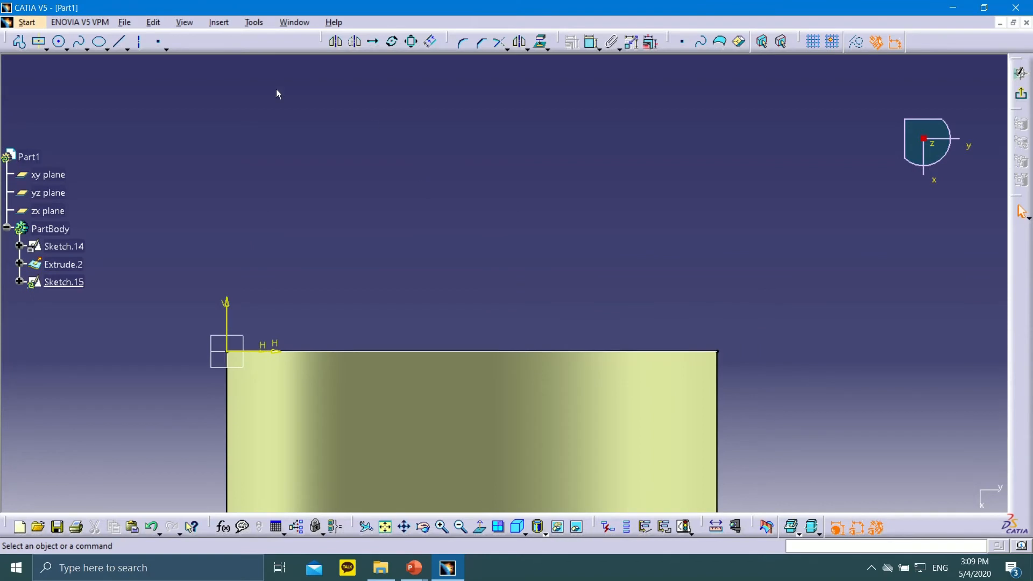
click(123, 41)
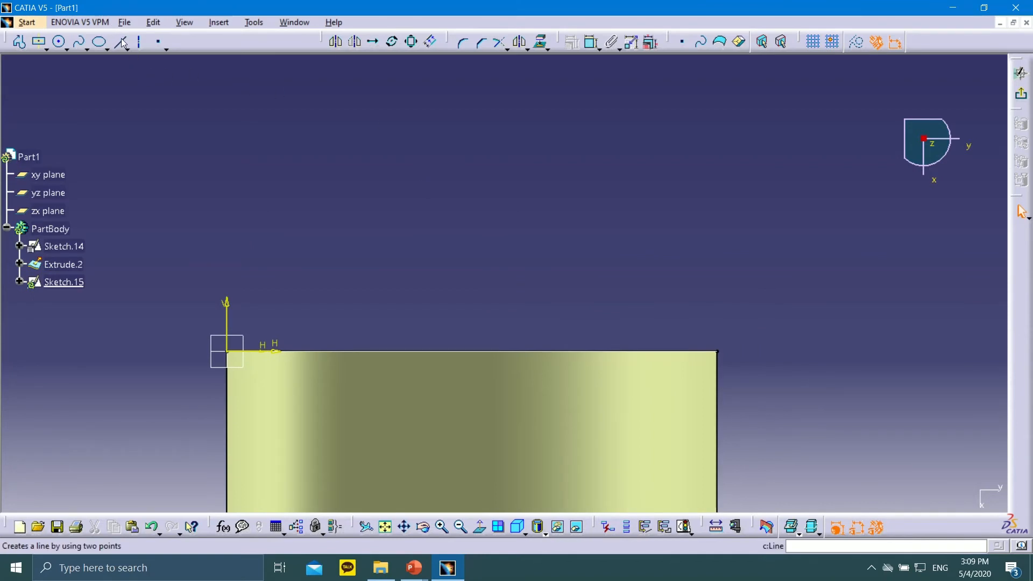
click(87, 49)
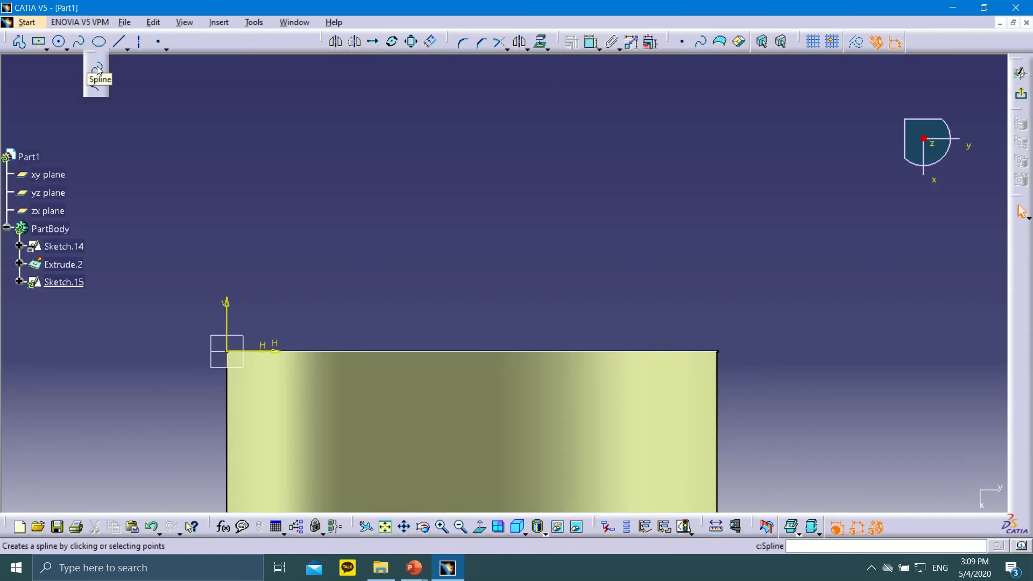
click(227, 350)
double_click(262, 135)
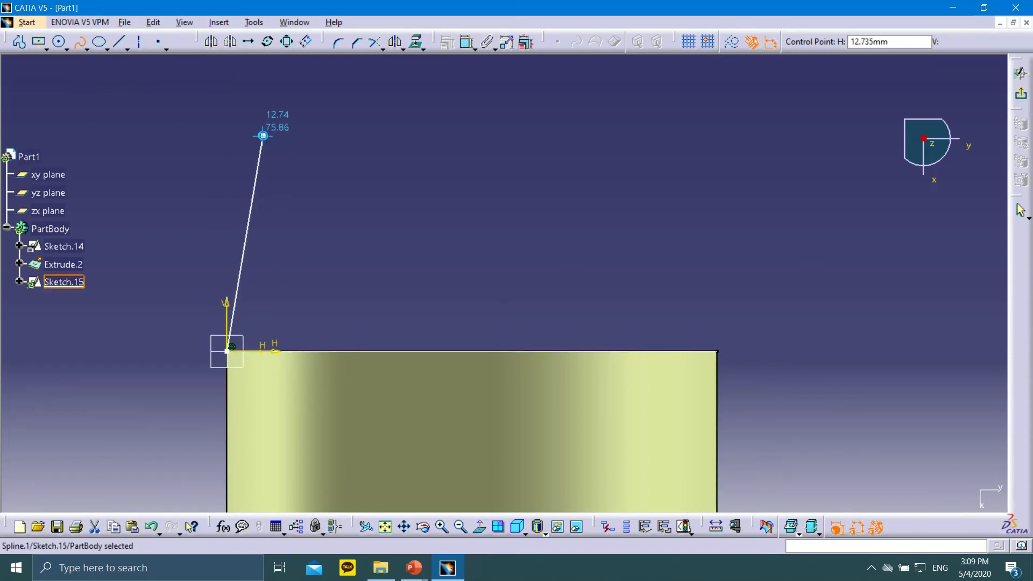
middle_drag(352, 109, 351, 160)
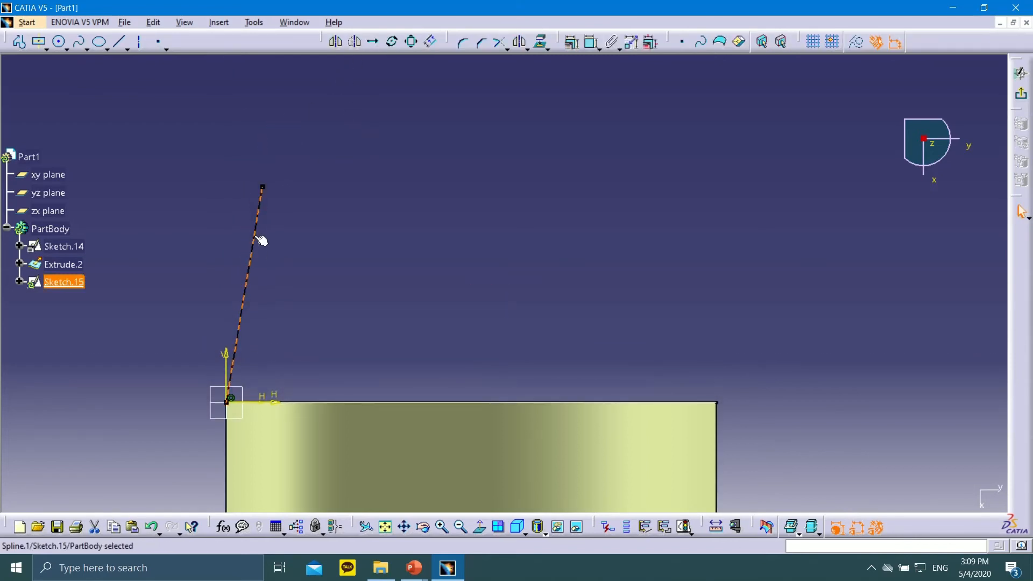
key(Delete)
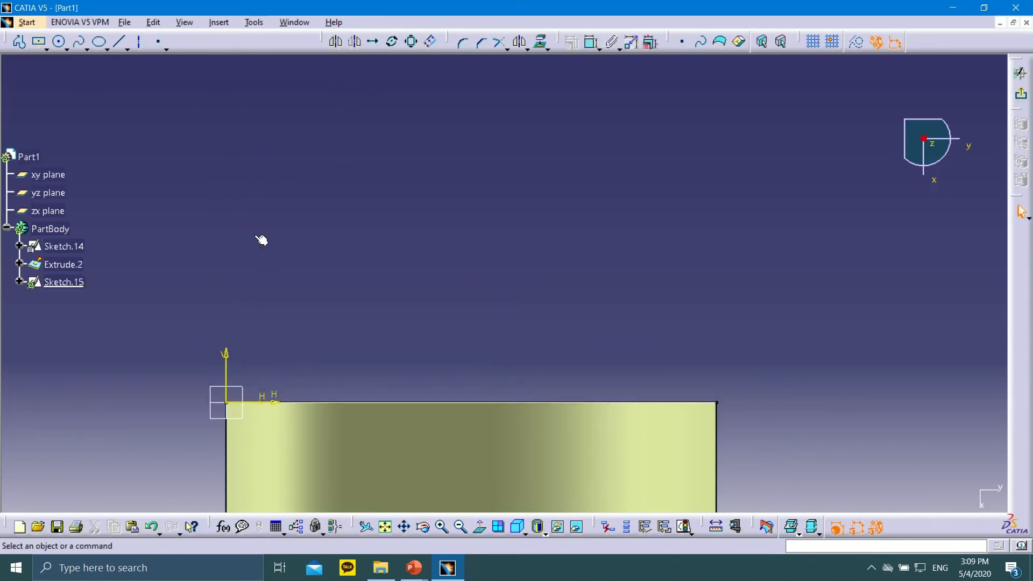
Step: Draw a two-point spline from the sketch origin to a point above the extruded surface's edge, slanting slightly toward positive H
click(79, 42)
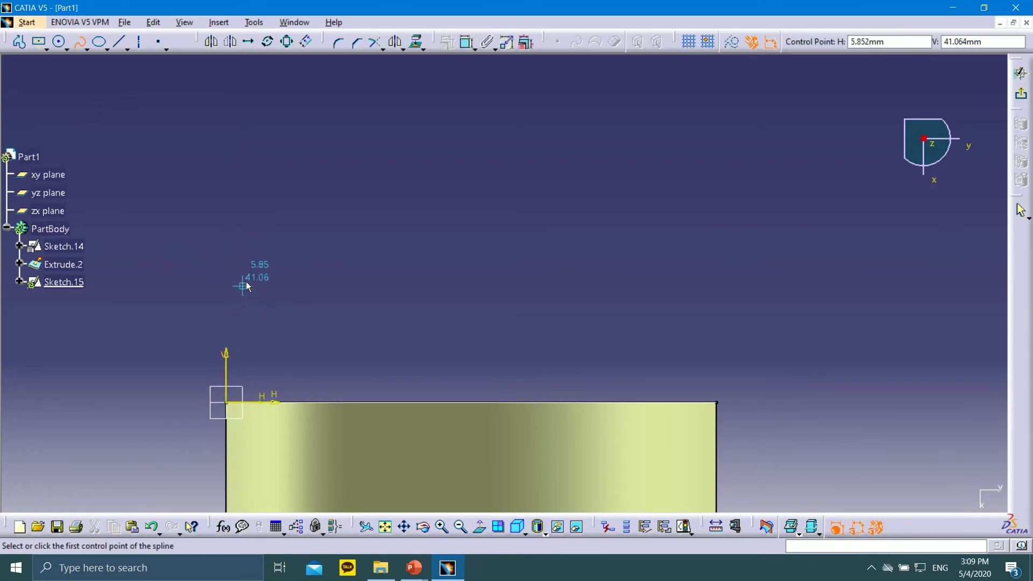
click(226, 402)
double_click(262, 214)
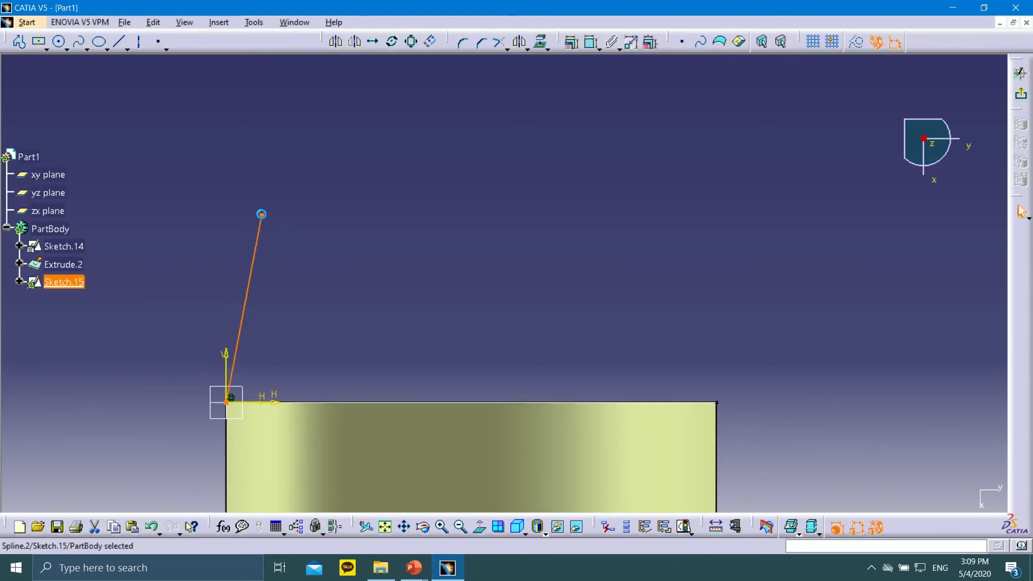
click(330, 93)
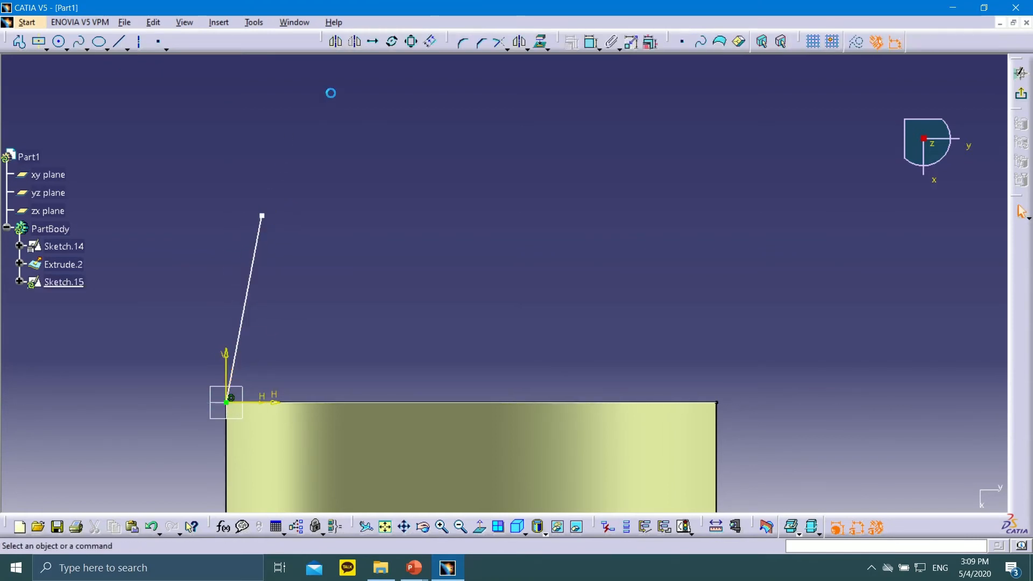
Step: Delete the slanted two-point spline that runs up from the sketch origin
drag(263, 216, 267, 168)
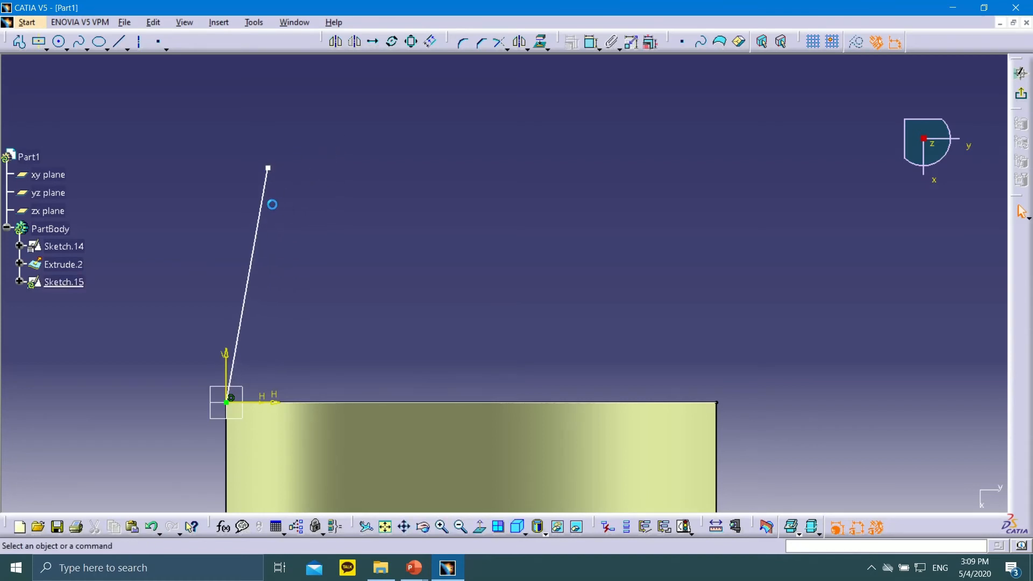
click(267, 212)
key(Delete)
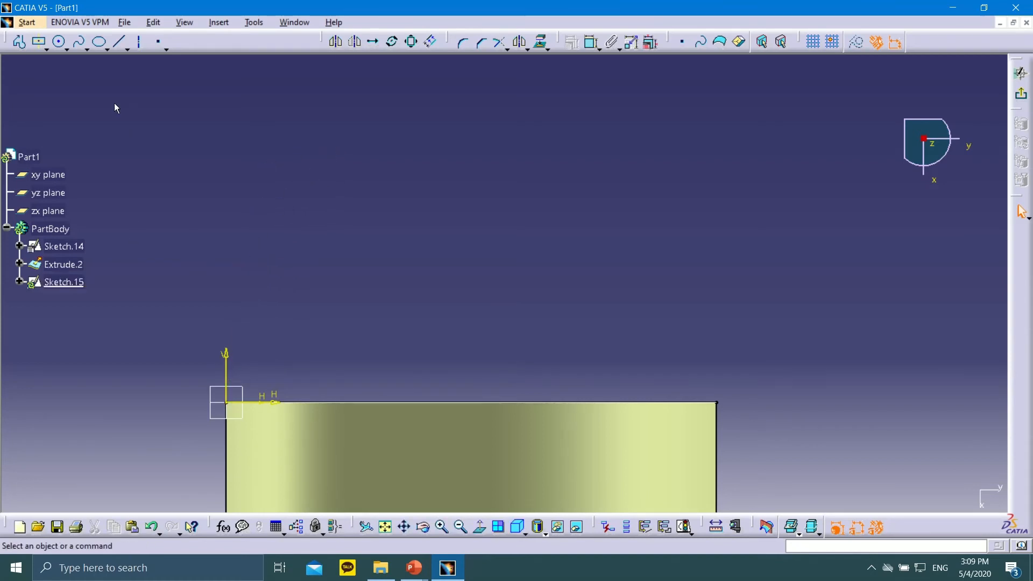
Step: Try a shorter, steeper two-point spline from the sketch origin to a point above the extruded surface's edge, and delete it
click(81, 43)
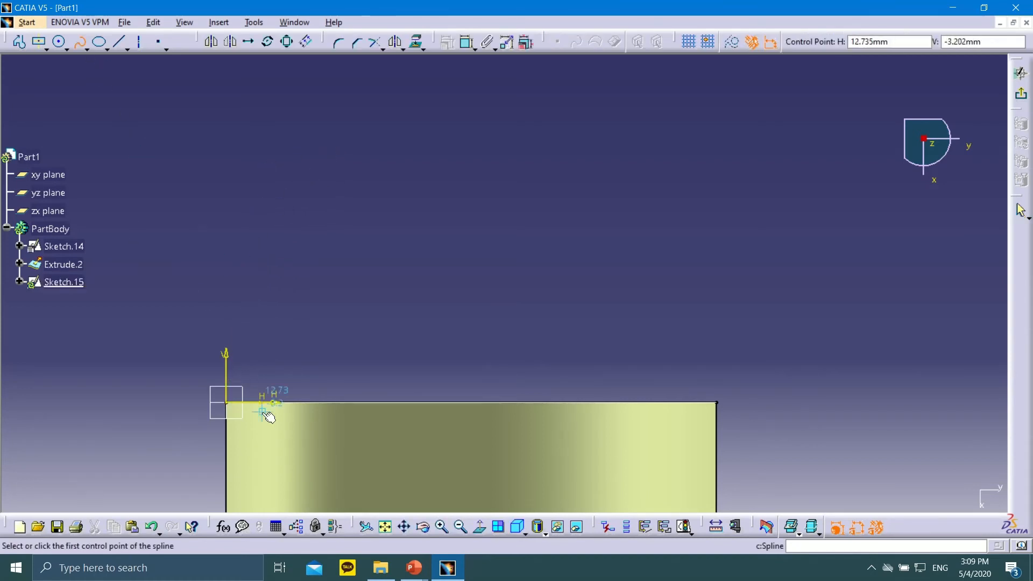
click(228, 401)
double_click(243, 263)
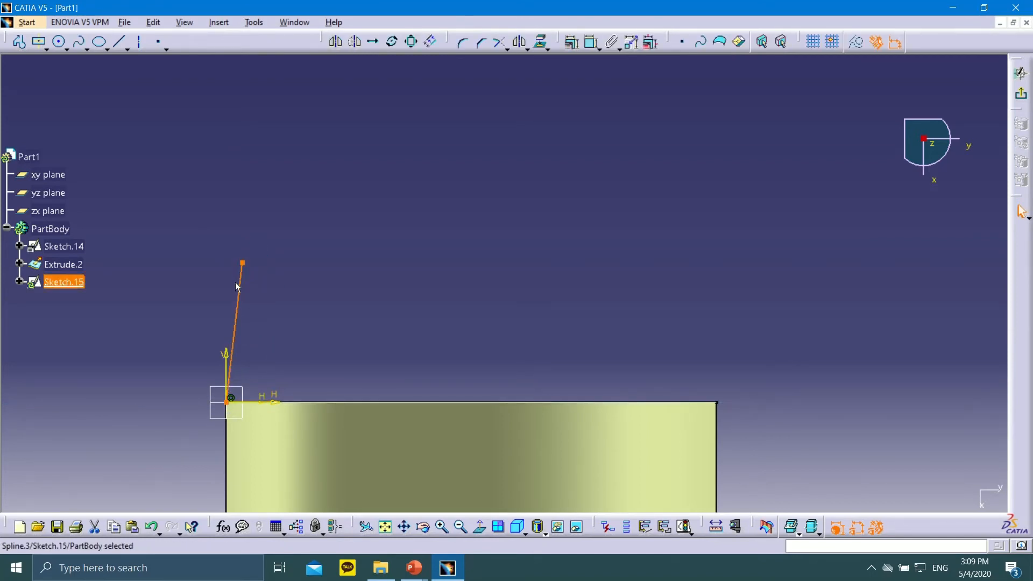
key(Delete)
Step: Try a longer two-point spline from the sketch origin, tilt it further toward positive H, and delete it
click(80, 42)
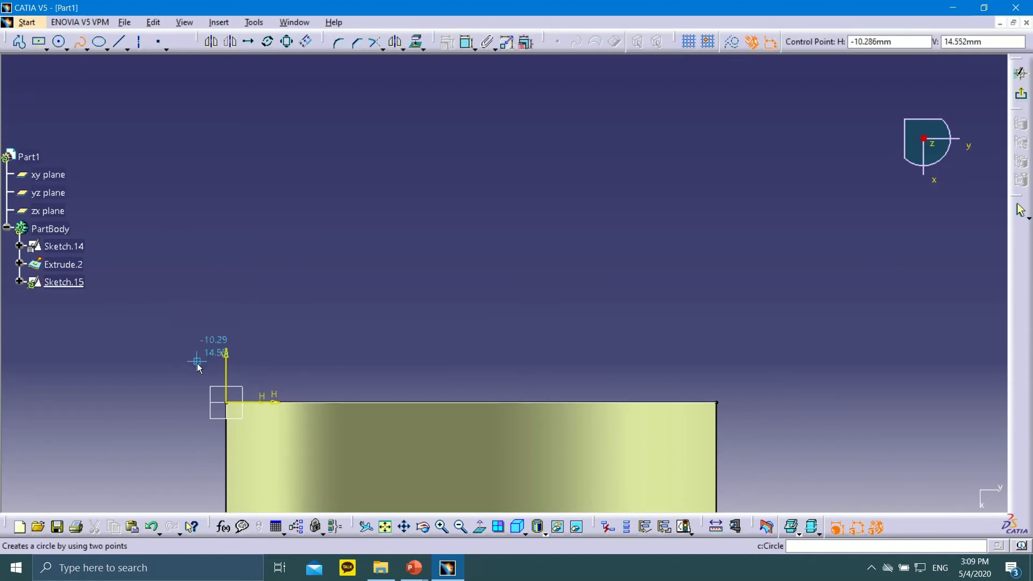
click(228, 401)
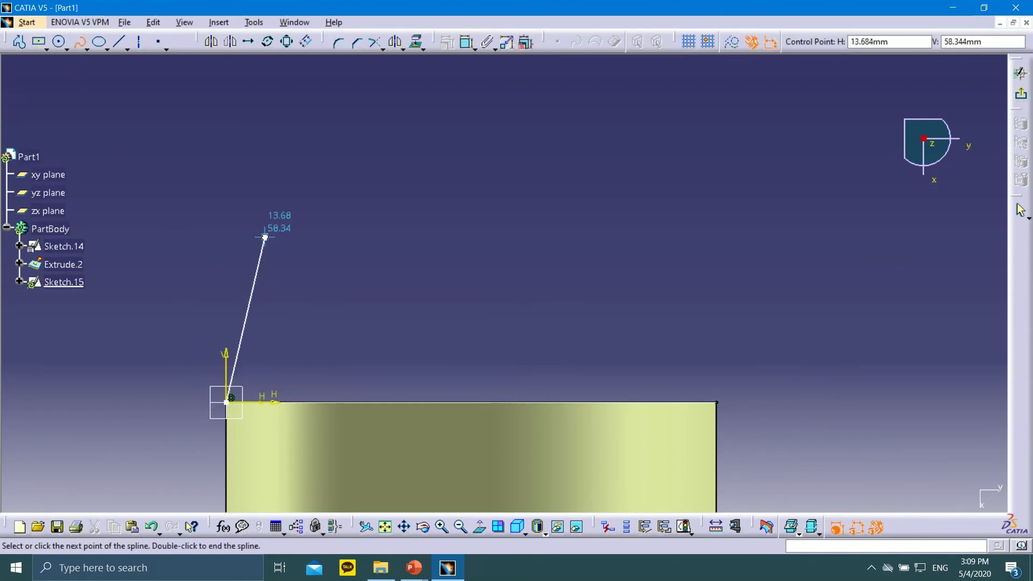
double_click(268, 201)
click(295, 169)
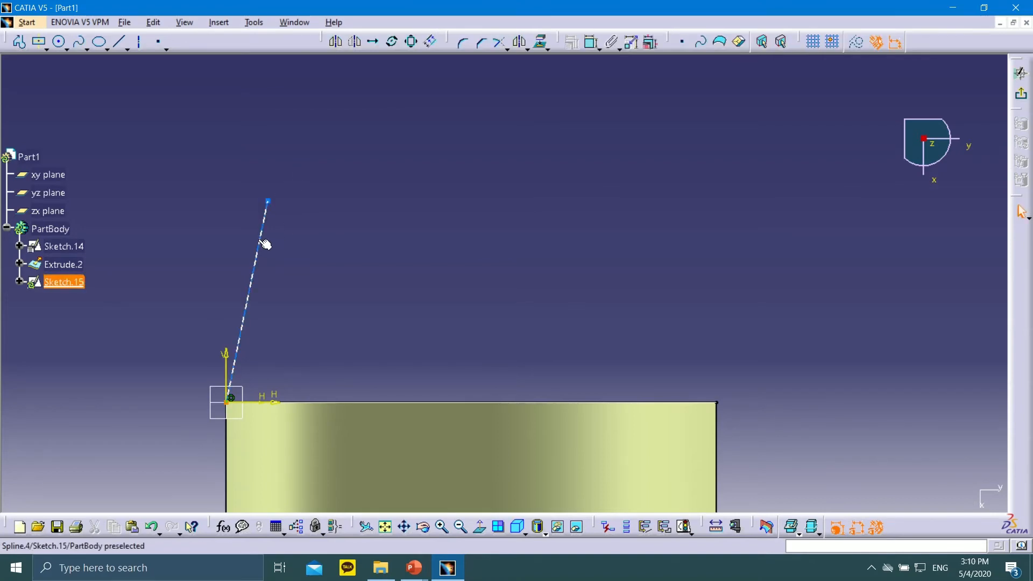
drag(259, 245, 295, 234)
click(359, 180)
click(296, 201)
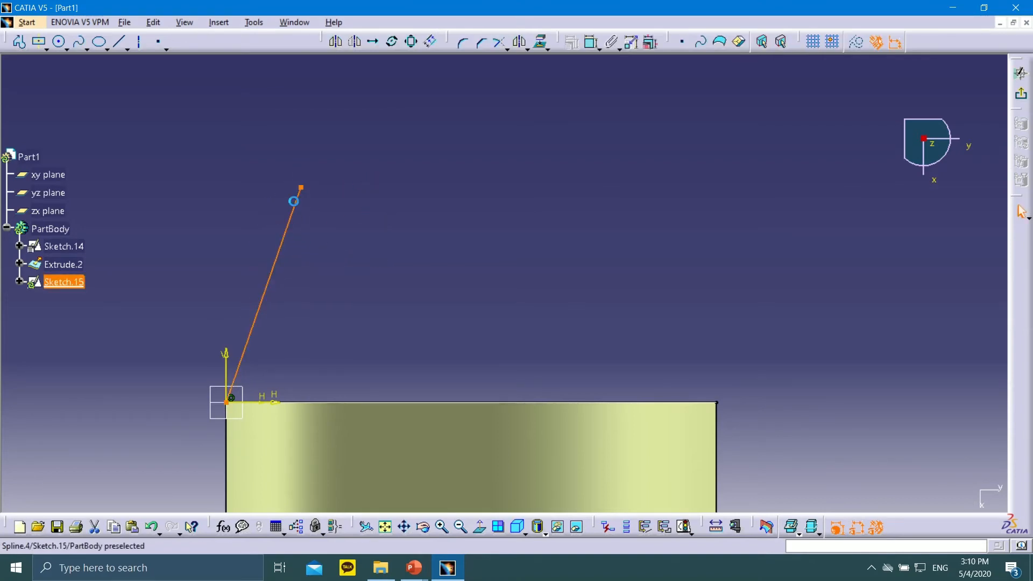
key(Delete)
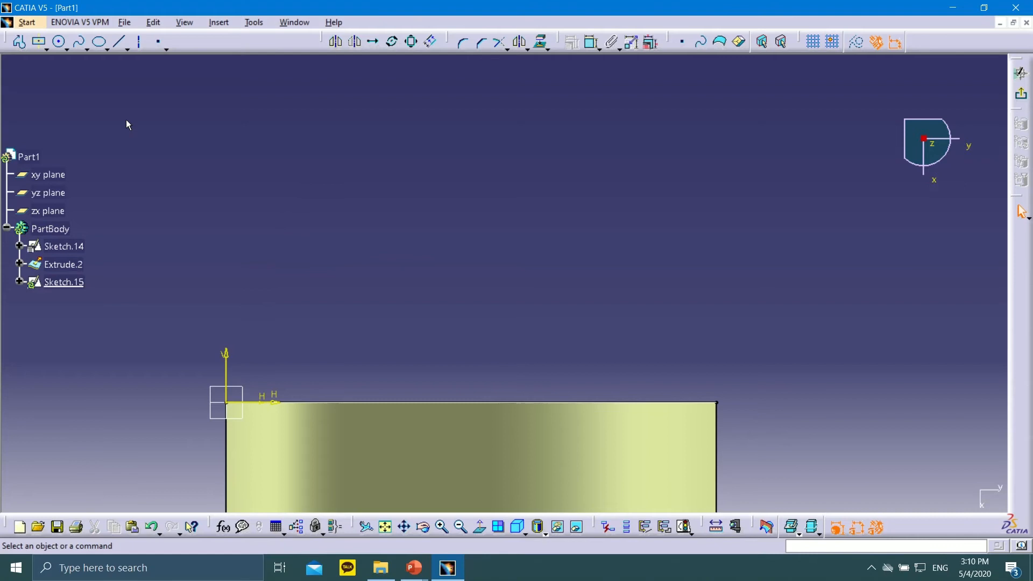
Step: Try a free spline arching above the surface edge without using the origin, third point about (70.2, 46.7) mm, and delete it
click(79, 41)
click(211, 243)
click(312, 200)
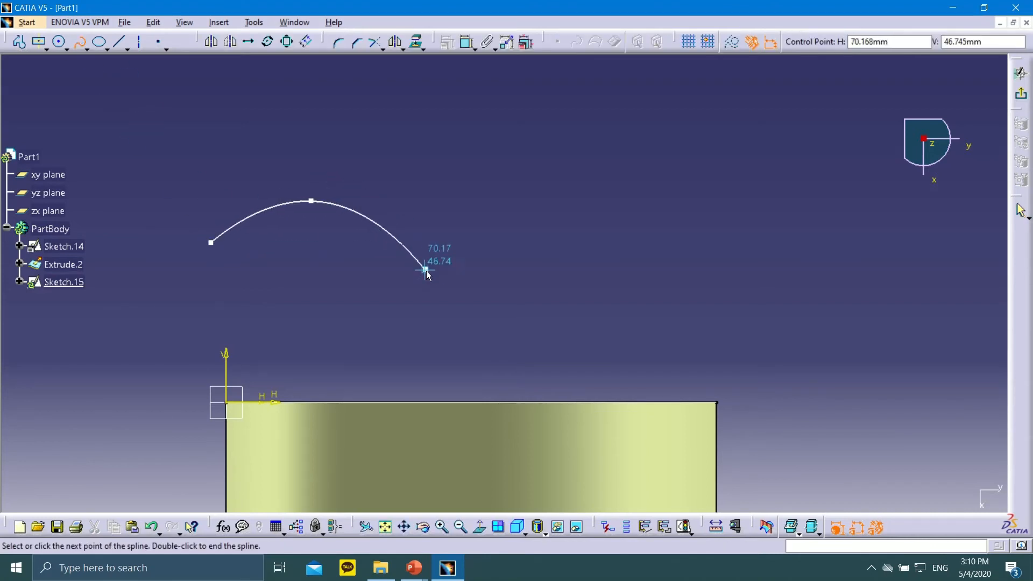
click(427, 271)
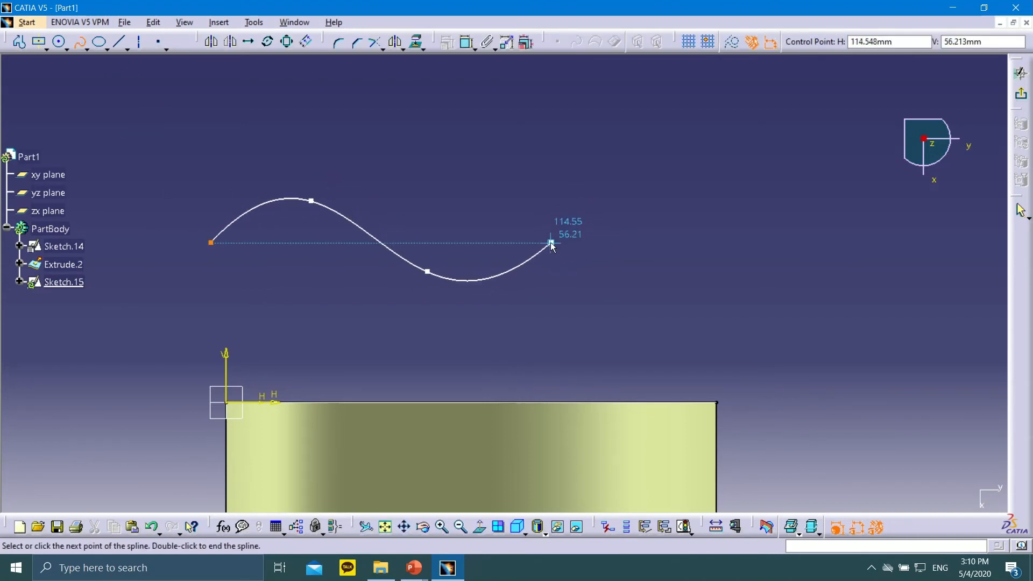
key(Escape)
drag(145, 153, 488, 317)
key(Delete)
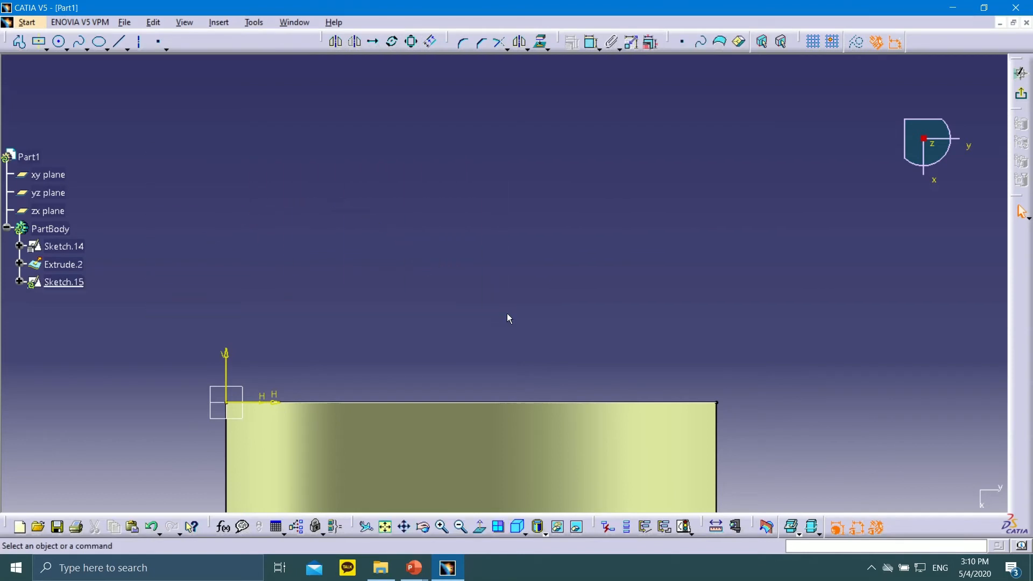
click(79, 41)
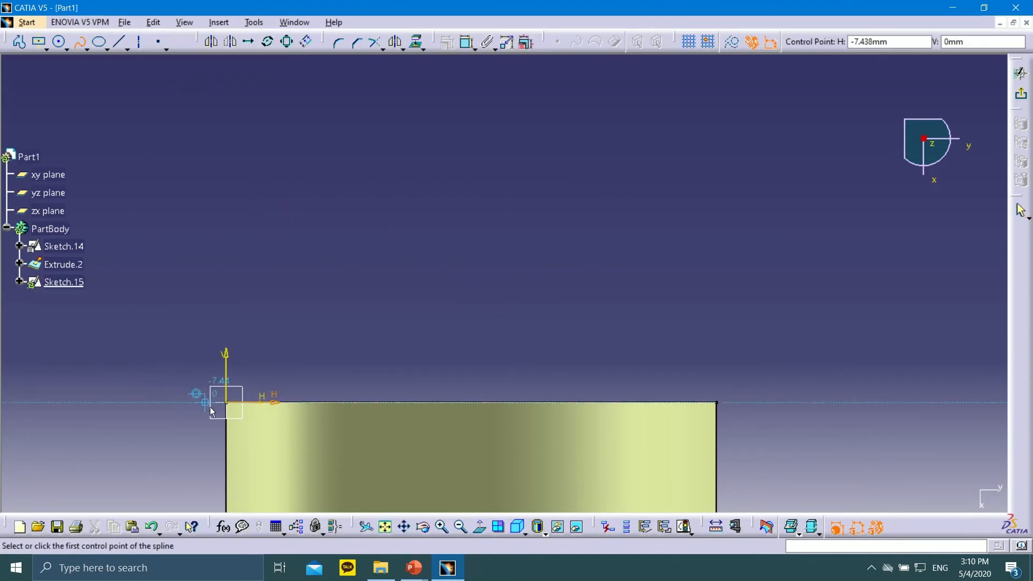
click(226, 401)
double_click(243, 281)
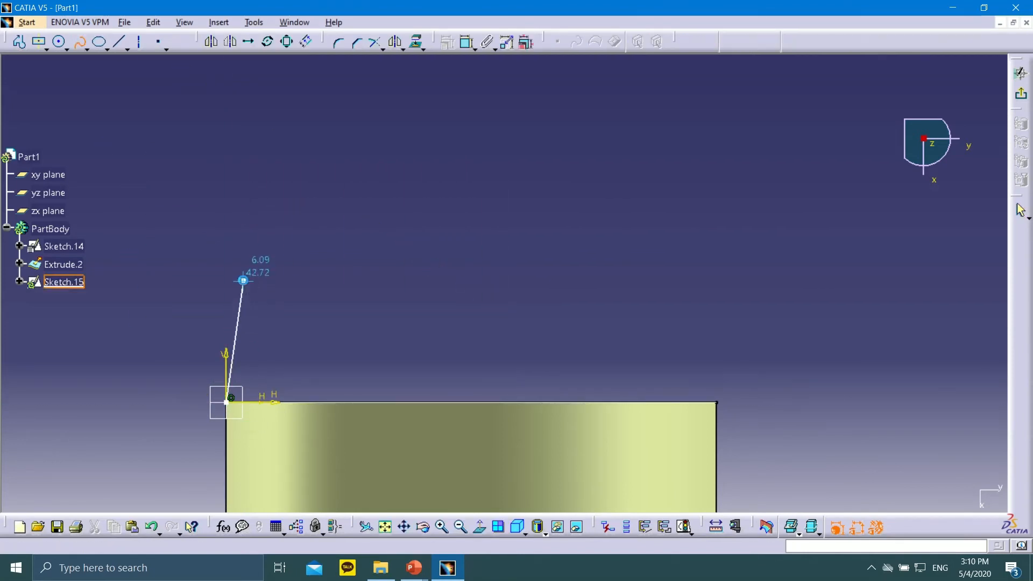
click(271, 257)
drag(244, 281, 288, 215)
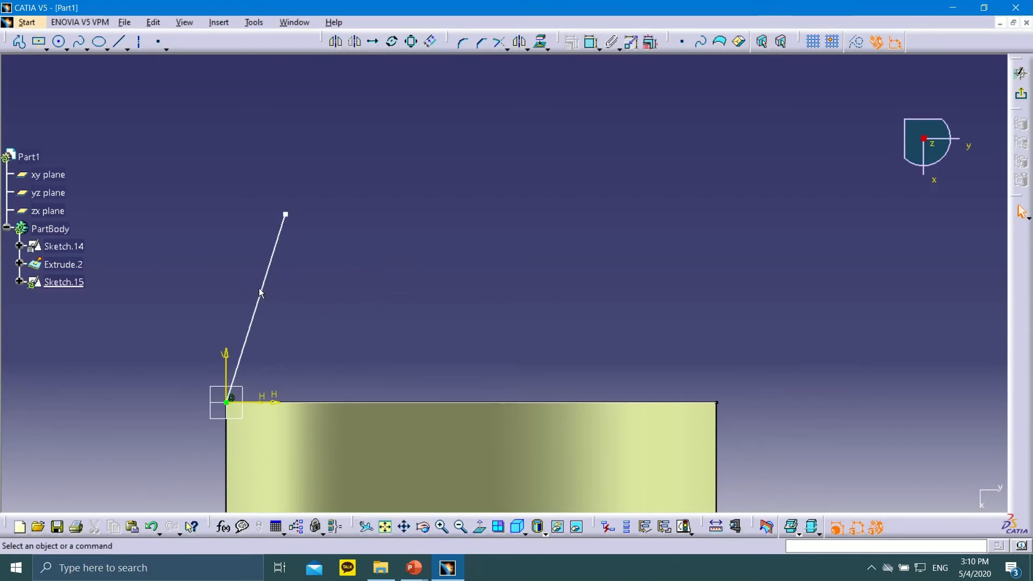
drag(264, 286, 256, 290)
click(307, 275)
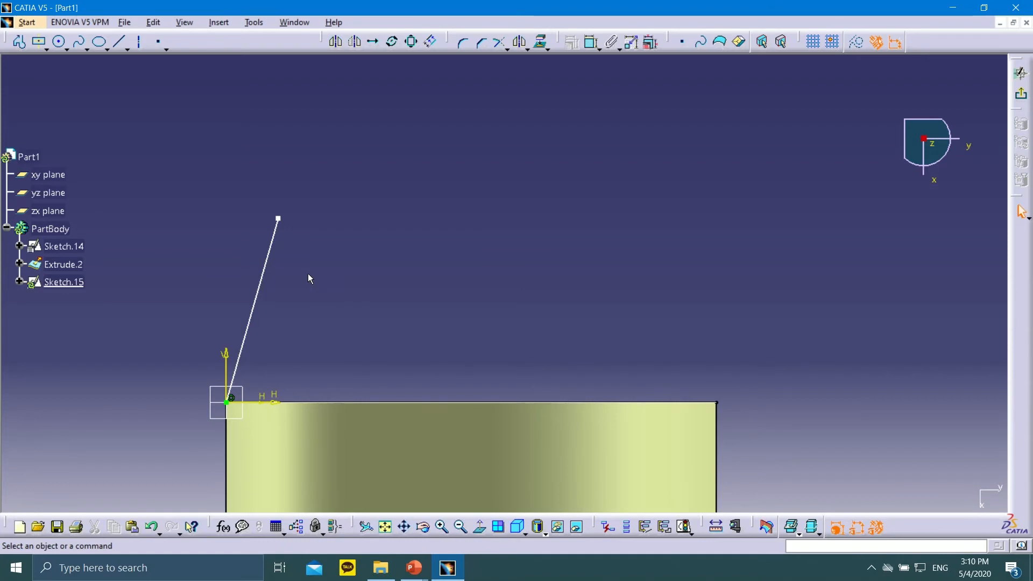
click(268, 257)
key(Delete)
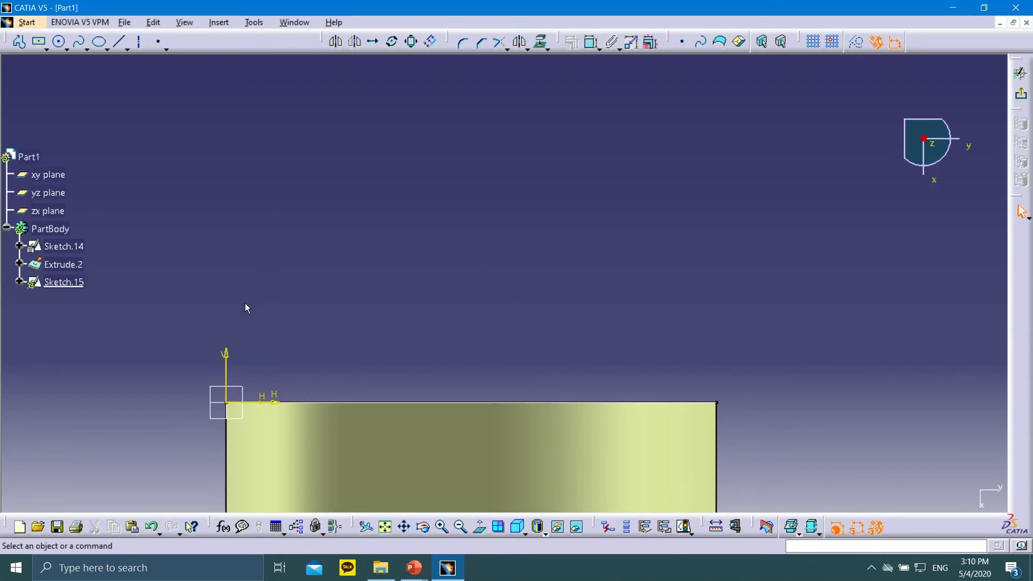
Step: Draw a steep straight line from the sketch origin, slanting away from the extruded surface, and exit the sketch
click(121, 43)
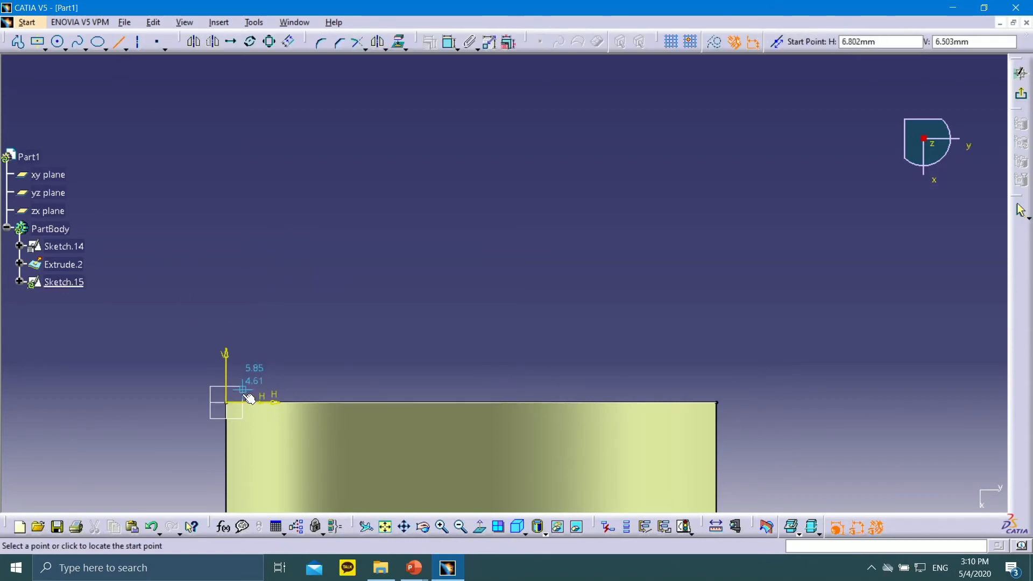
click(227, 403)
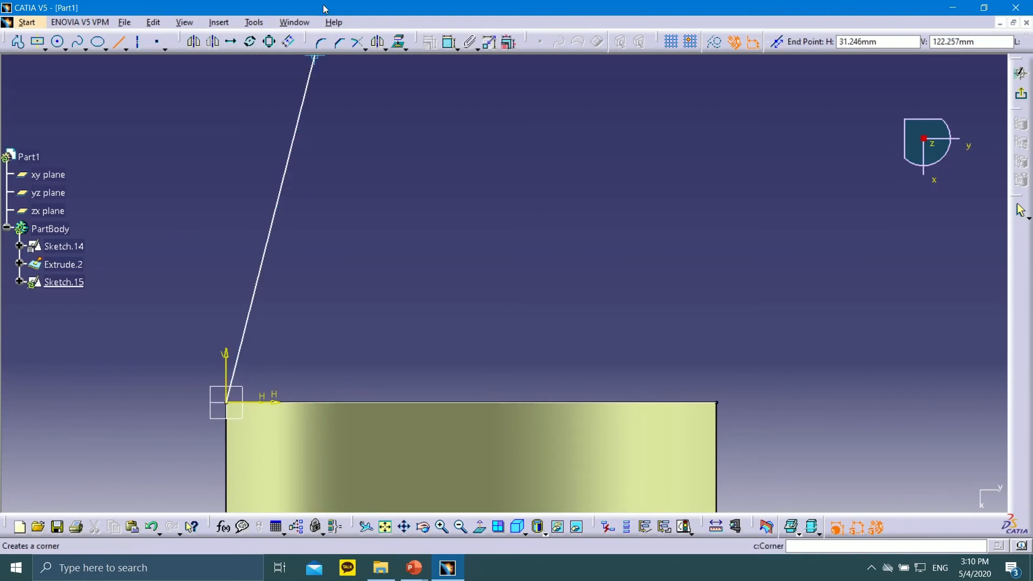
click(317, 73)
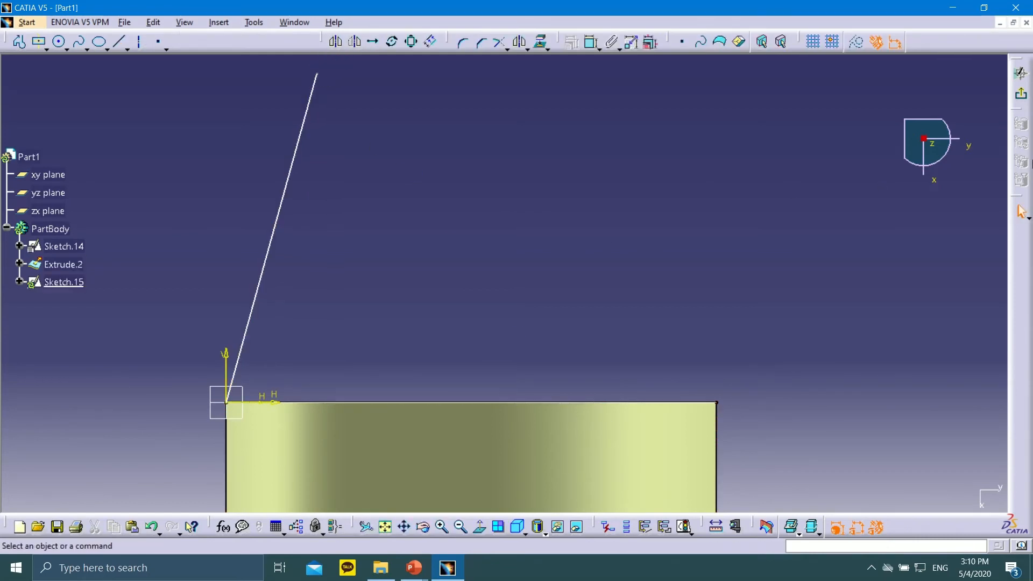
click(1021, 98)
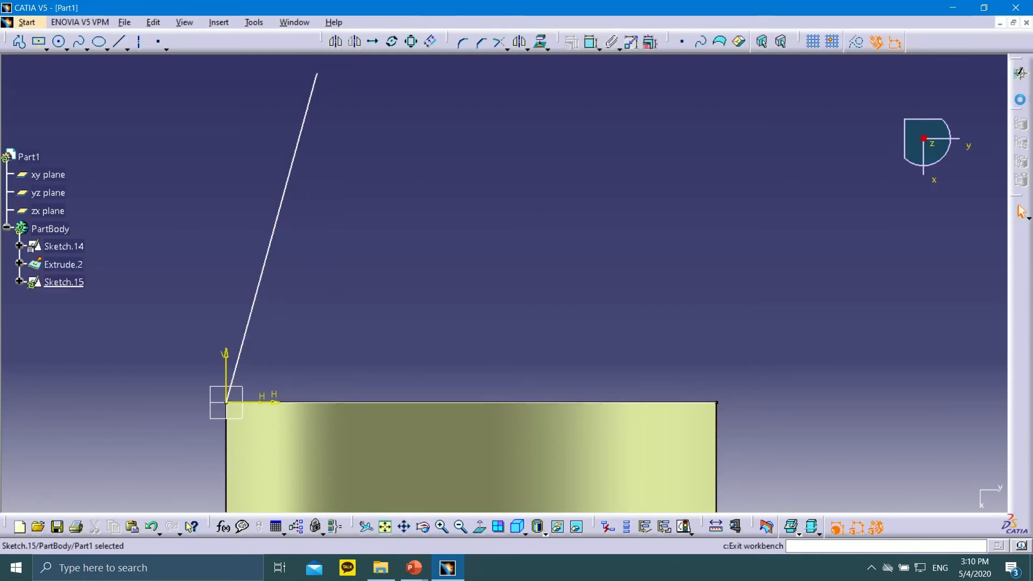
Step: Create an explicit swept surface with reference surface, using Sketch.14 as the profile and Sketch.15 as the guide curve
middle_drag(645, 272, 727, 261)
scroll(727, 261, up, 1)
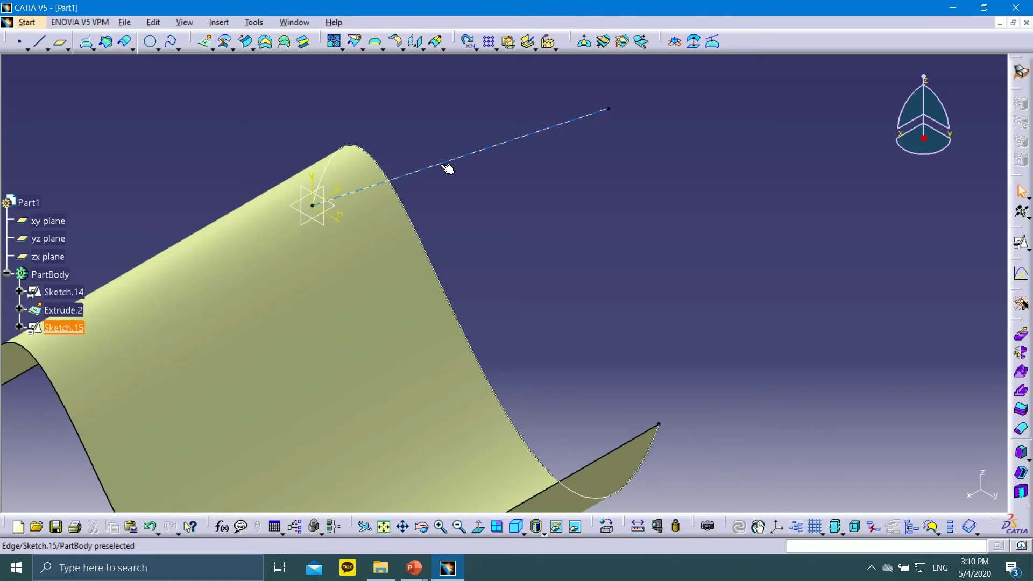
click(246, 43)
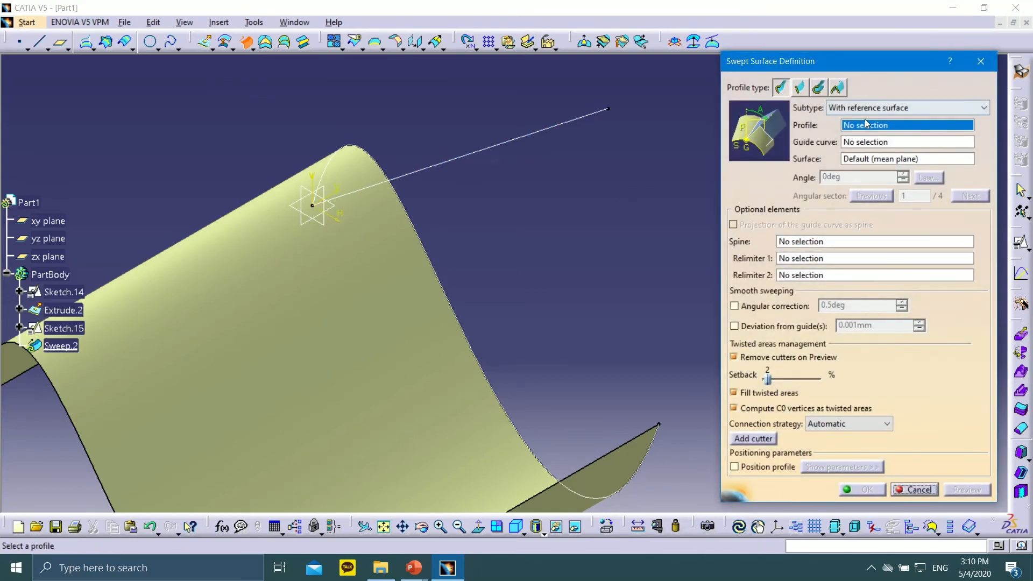
click(312, 202)
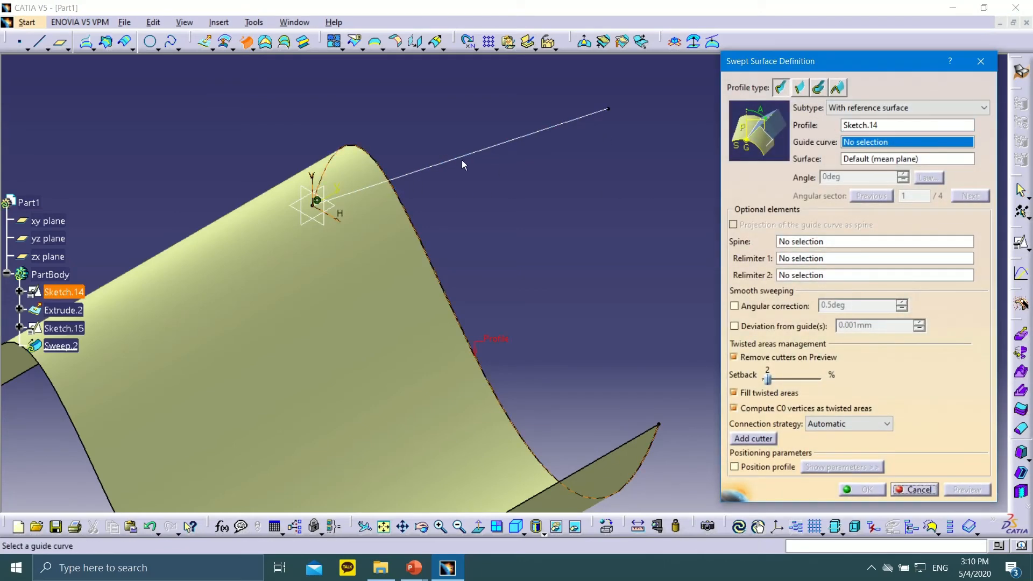
click(466, 153)
click(954, 489)
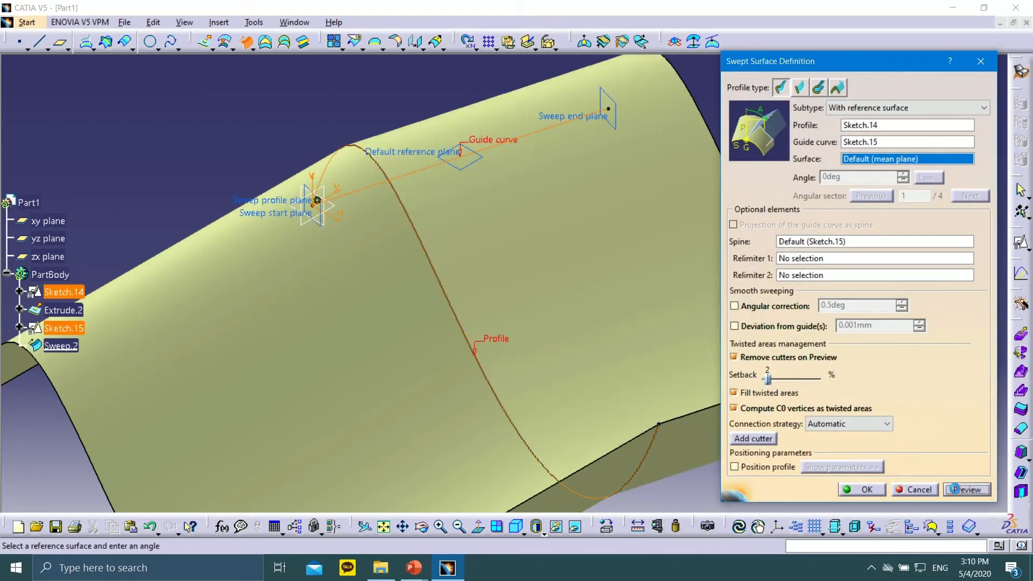
click(860, 489)
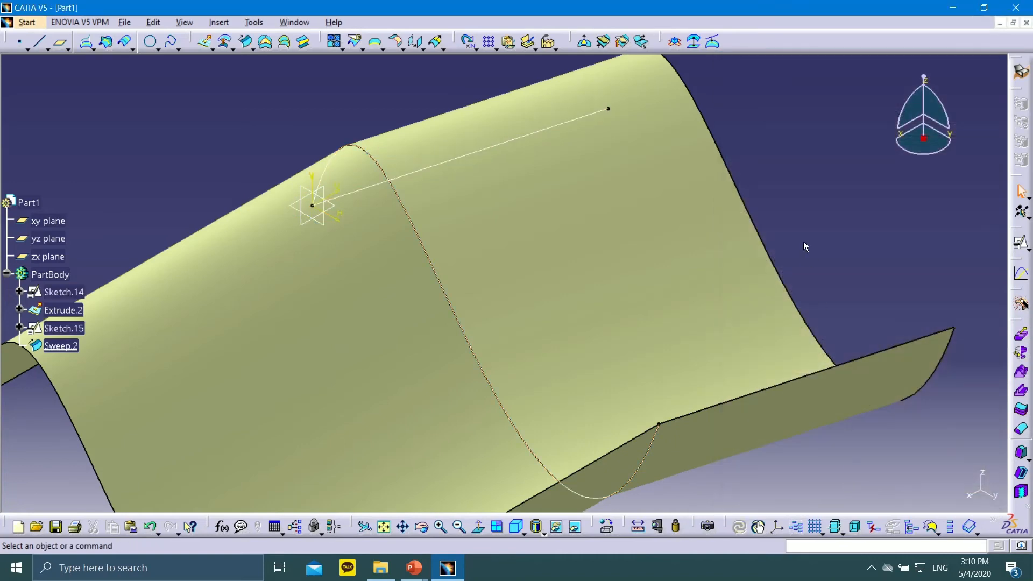
Step: Open the definition of the extruded surface for review and close it without changing anything
middle_drag(752, 181, 579, 311)
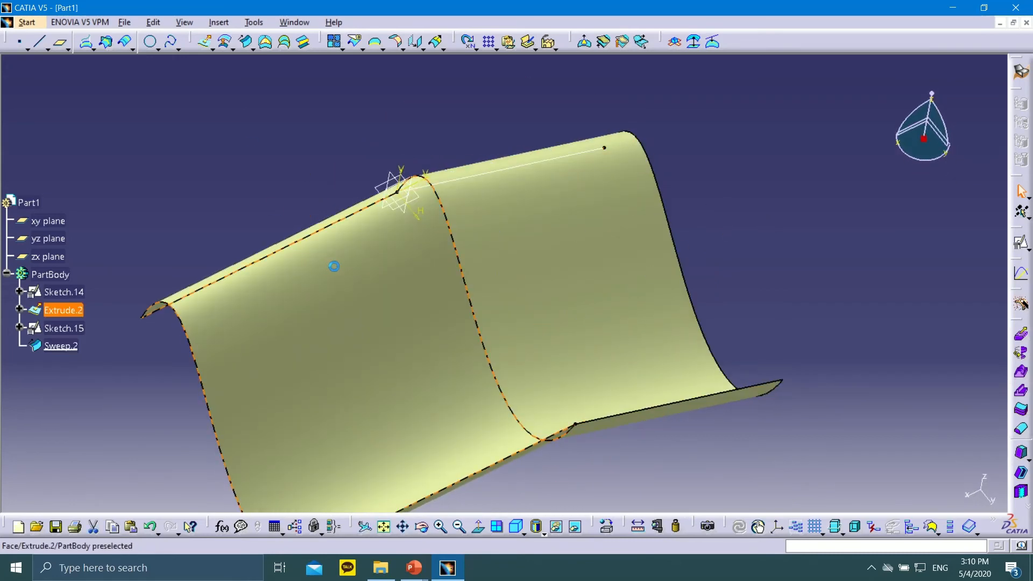
click(348, 283)
double_click(348, 282)
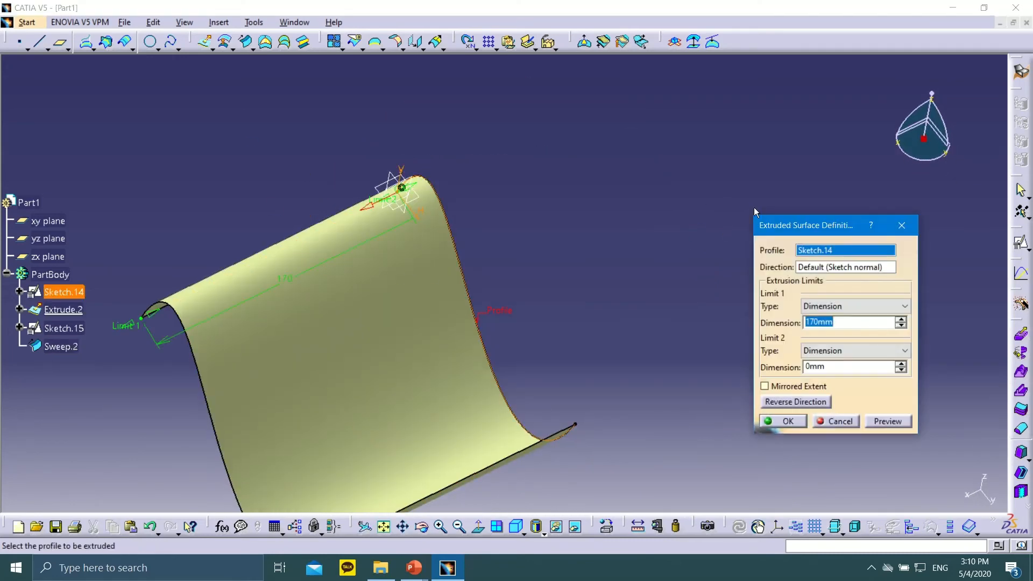
click(845, 423)
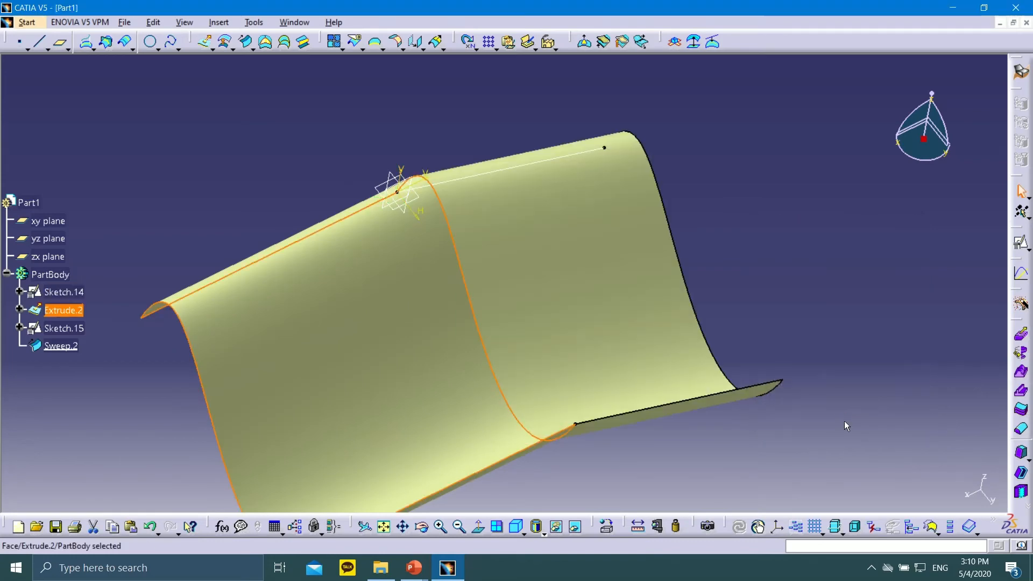
click(797, 256)
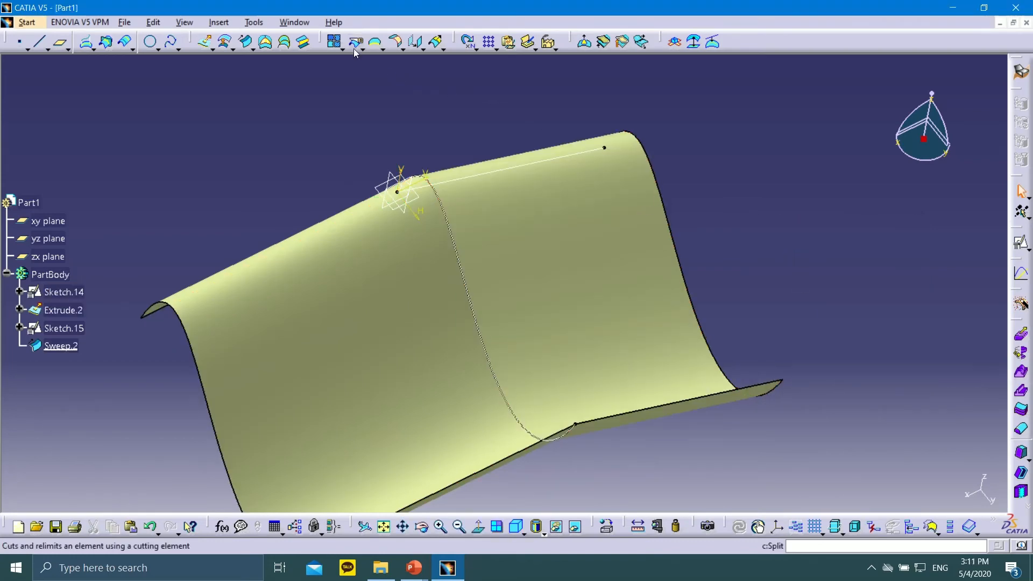
Step: Join the extruded surface and the swept surface into one surface, keeping the connexity check and 0.001 mm merging distance
click(334, 42)
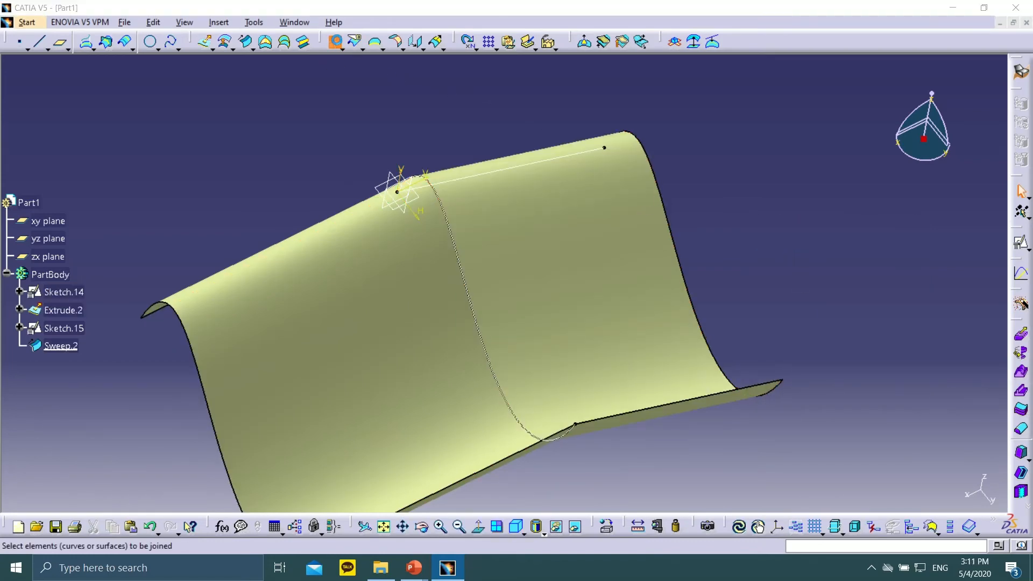
click(411, 269)
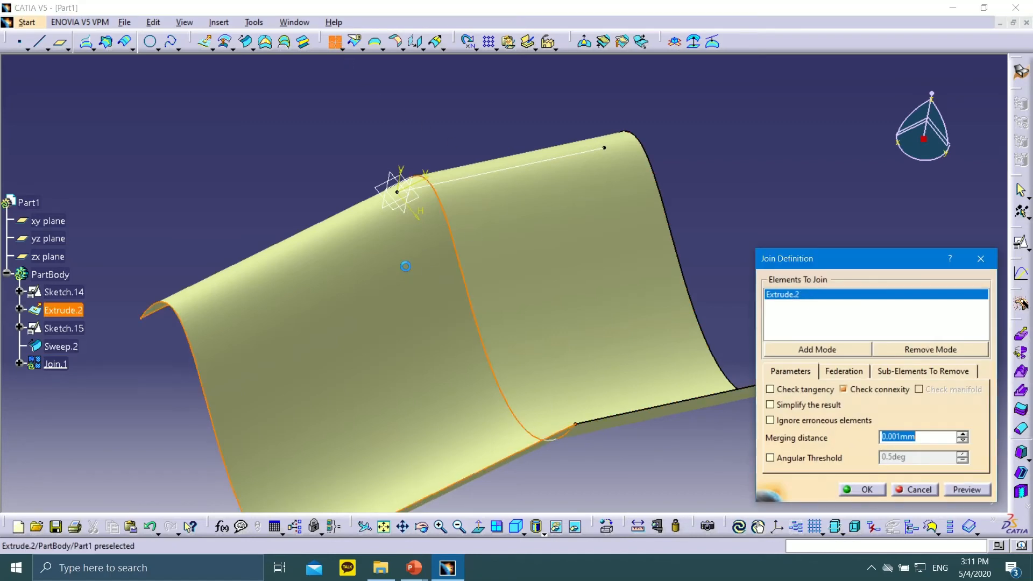
click(533, 215)
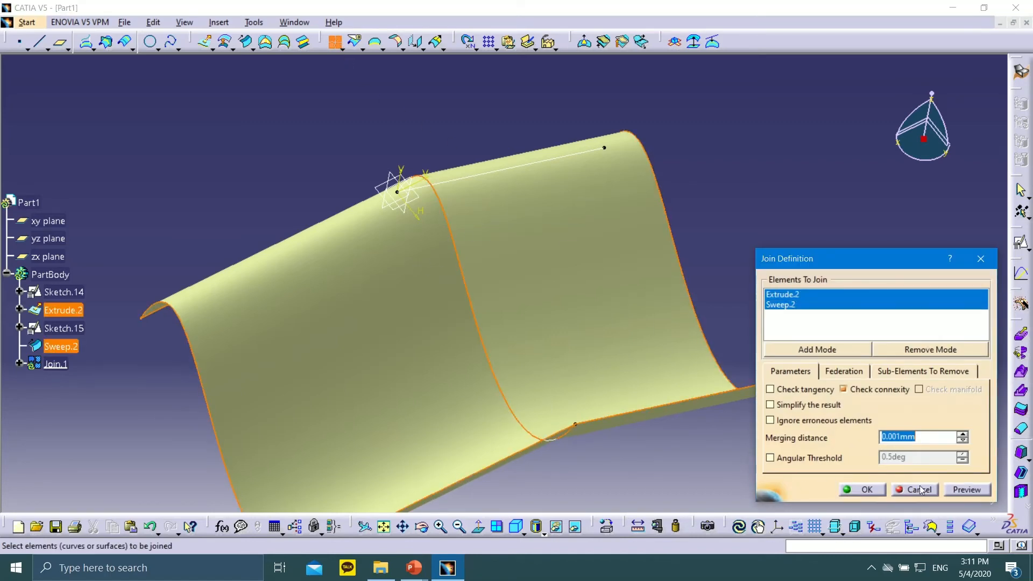
click(863, 489)
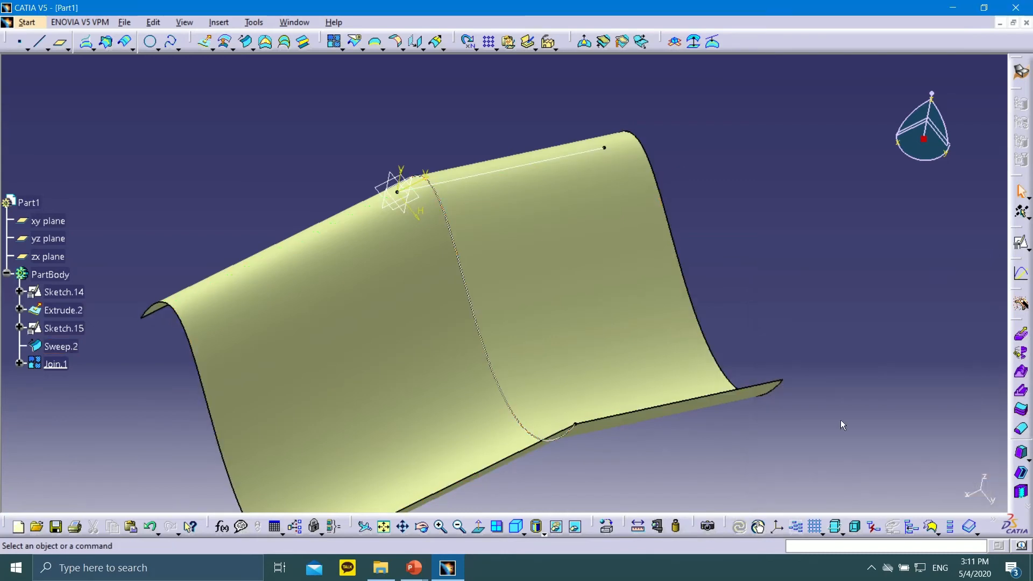
Step: Examine the joined surface by highlighting Join.1 and viewing it from another angle
click(80, 362)
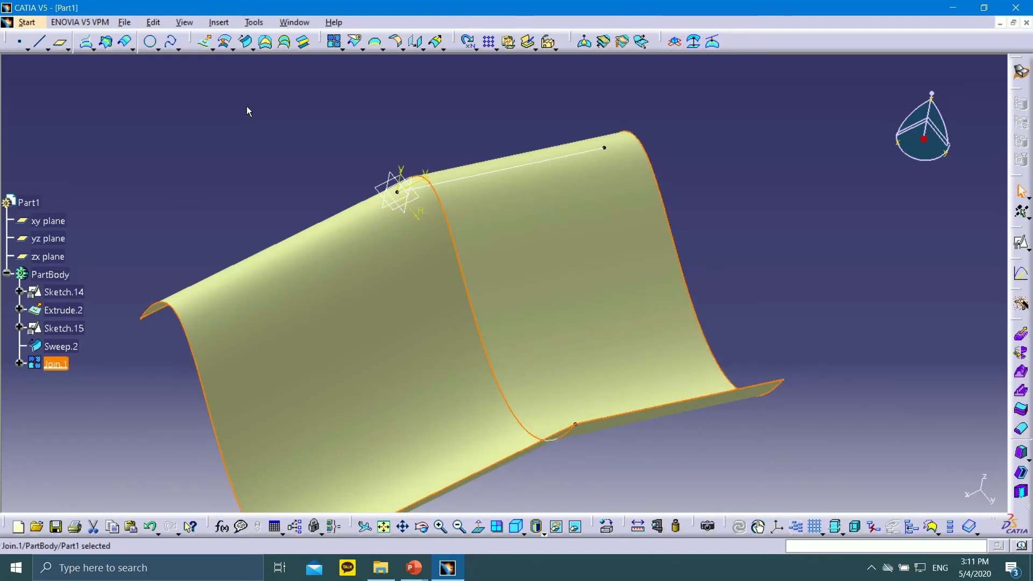
middle_drag(248, 110, 285, 174)
click(288, 132)
middle_drag(483, 339, 485, 295)
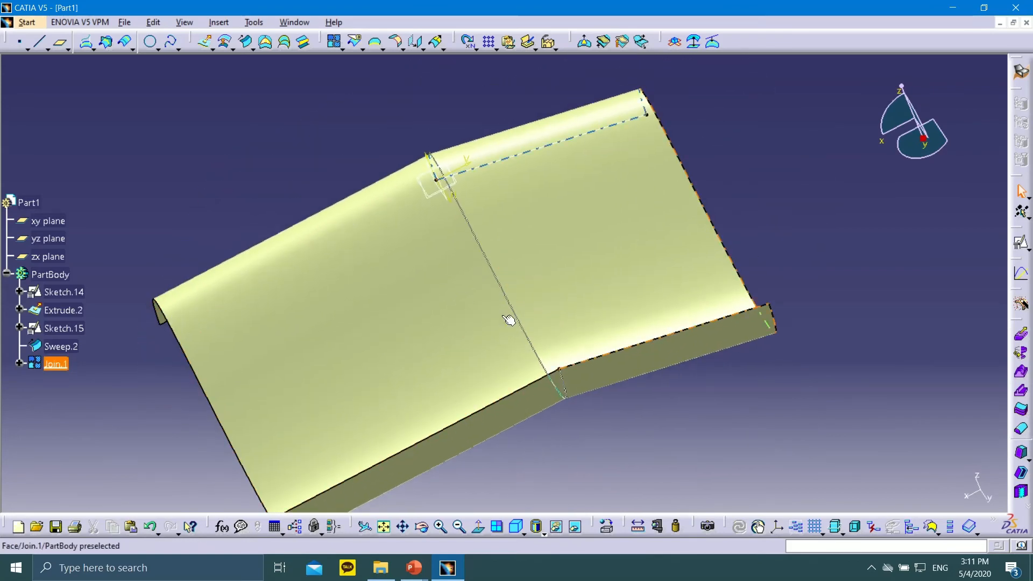
Step: Switch to the PowerPoint slideshow and advance from the Join slide to the Split slide
mouse_move(414, 568)
click(471, 514)
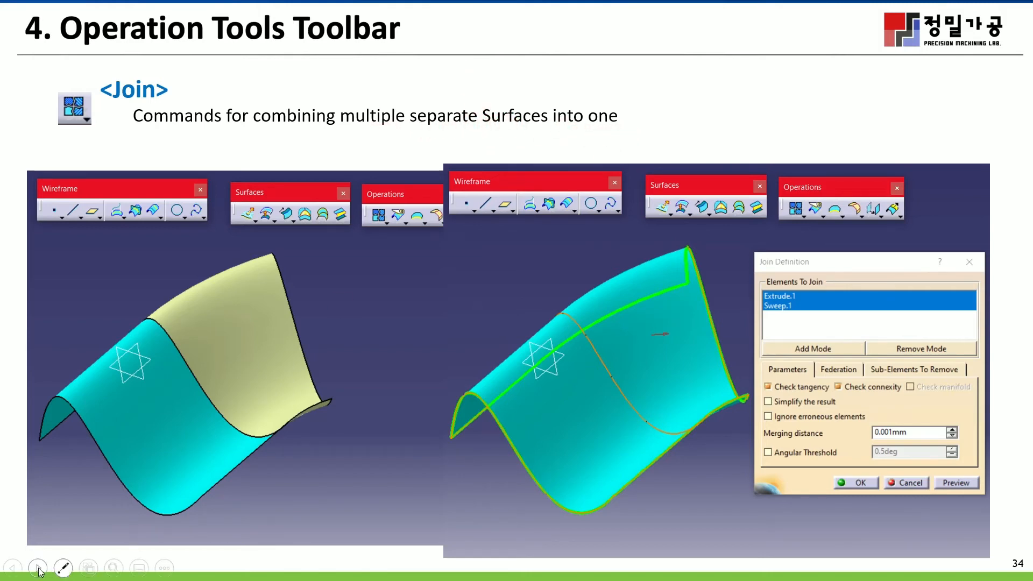
click(38, 567)
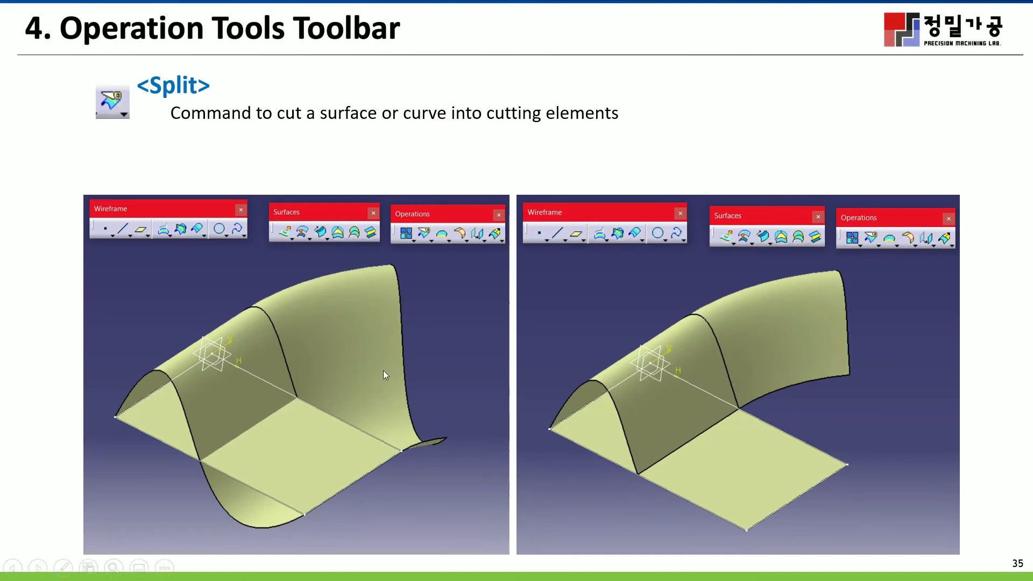
Step: Switch back to CATIA and start a positioned sketch on the xy plane with implicit origin and orientation
key(super)
click(442, 568)
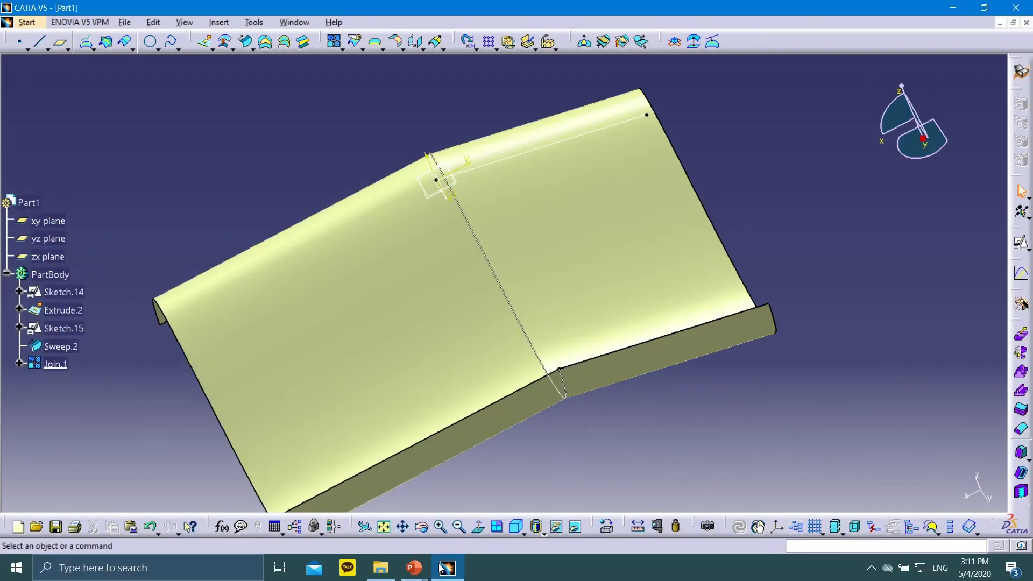
scroll(205, 186, up, 1)
middle_drag(206, 186, 285, 210)
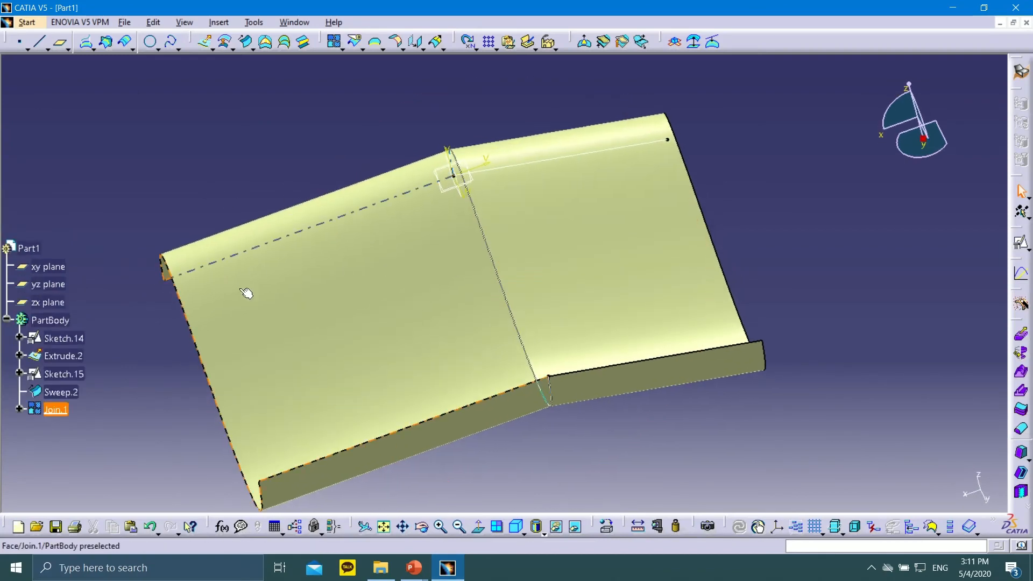
middle_drag(247, 294, 341, 280)
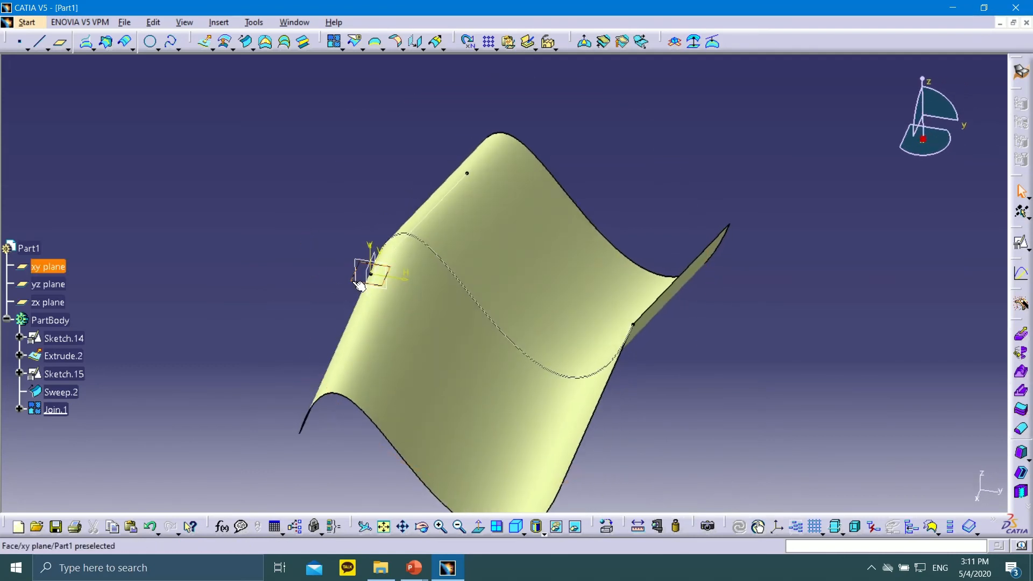
click(1021, 243)
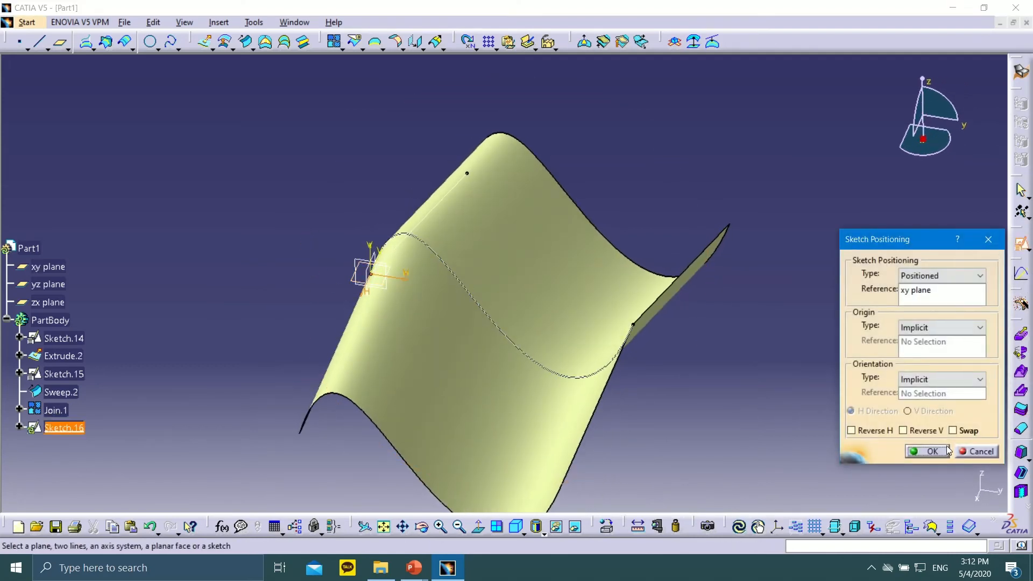
click(942, 453)
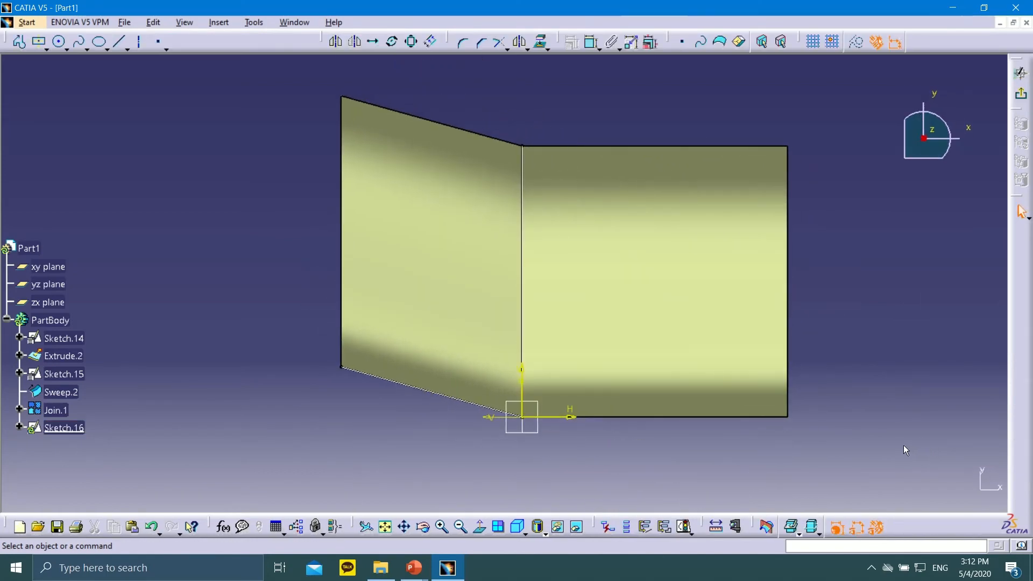
Step: Draw an oriented rectangle from the sketch origin, with its base along the H axis, extending beyond the extruded half of the surface
middle_drag(797, 175, 694, 227)
click(42, 44)
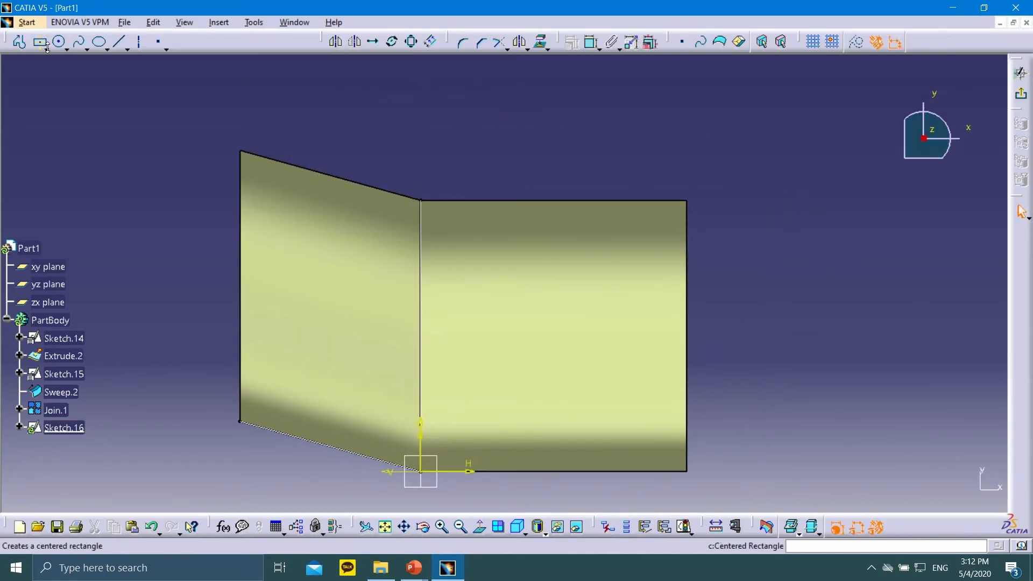
click(46, 49)
click(58, 83)
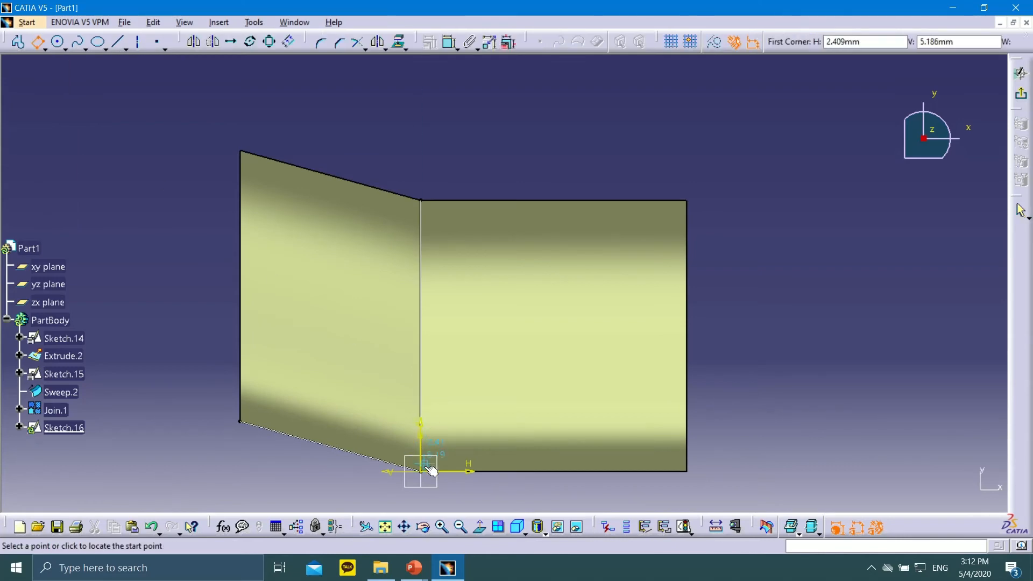
click(421, 471)
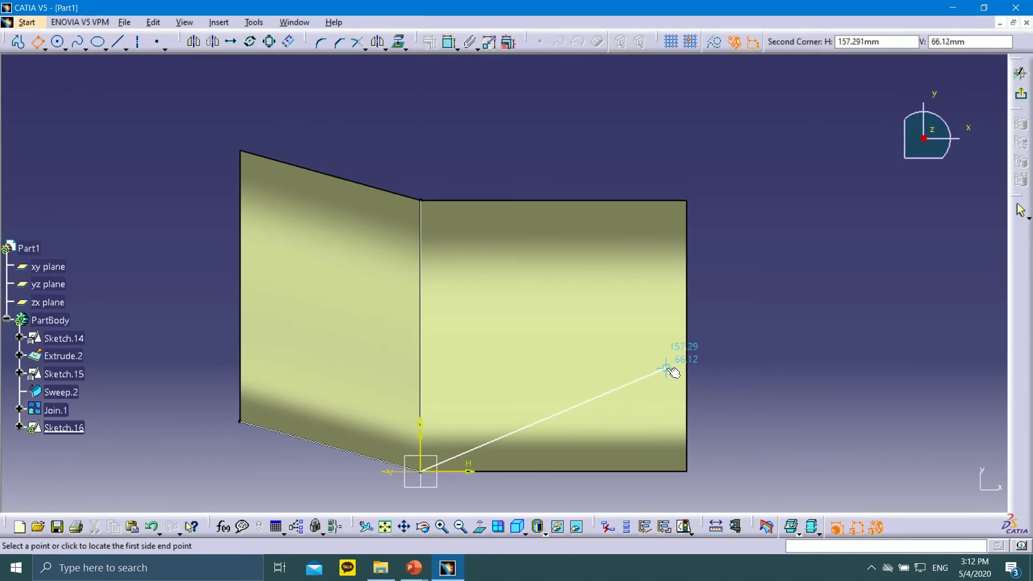
click(725, 471)
click(726, 111)
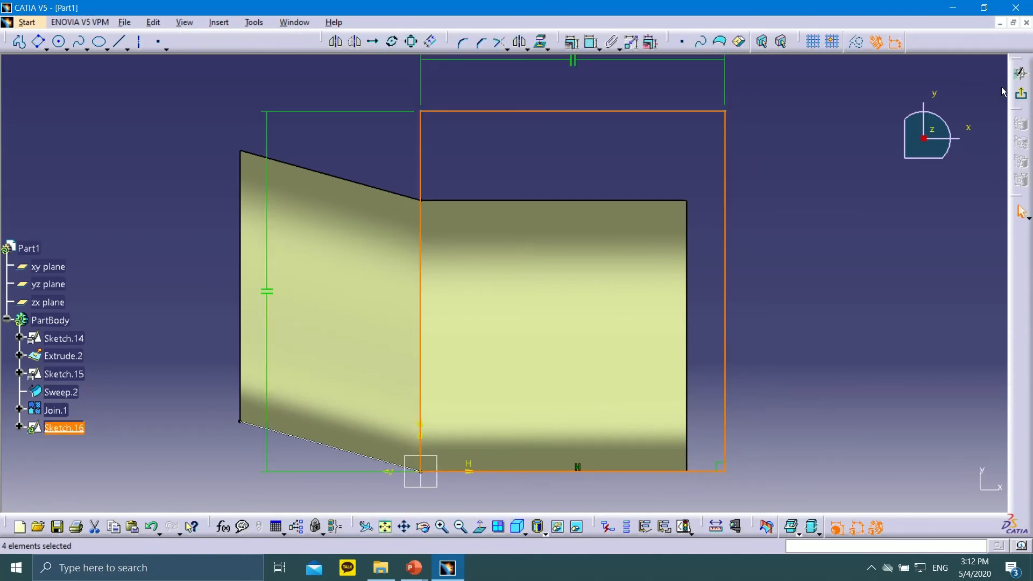
Step: Exit the rectangle sketch and create a Fill surface bounded by its outline
click(1022, 93)
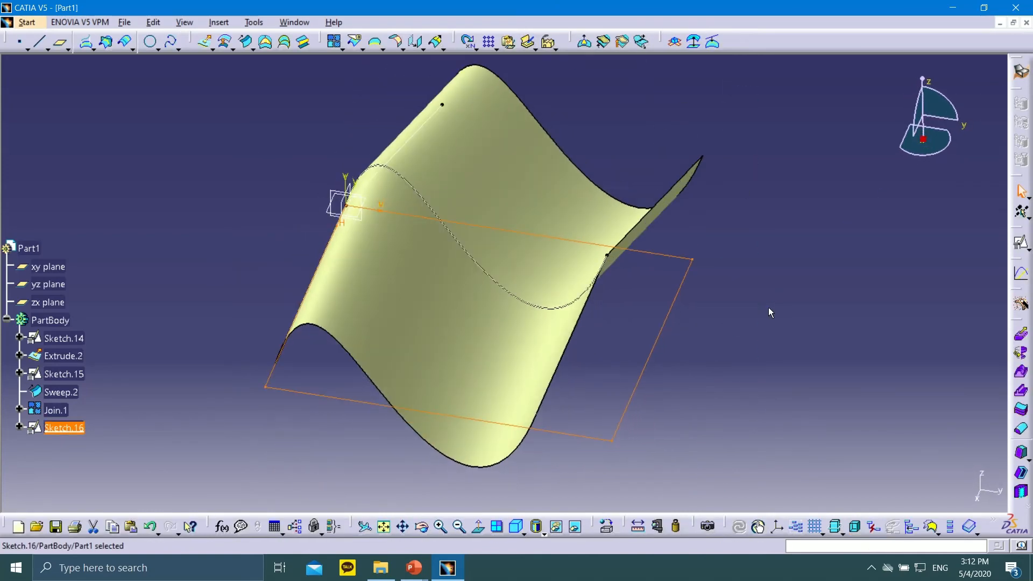
click(265, 42)
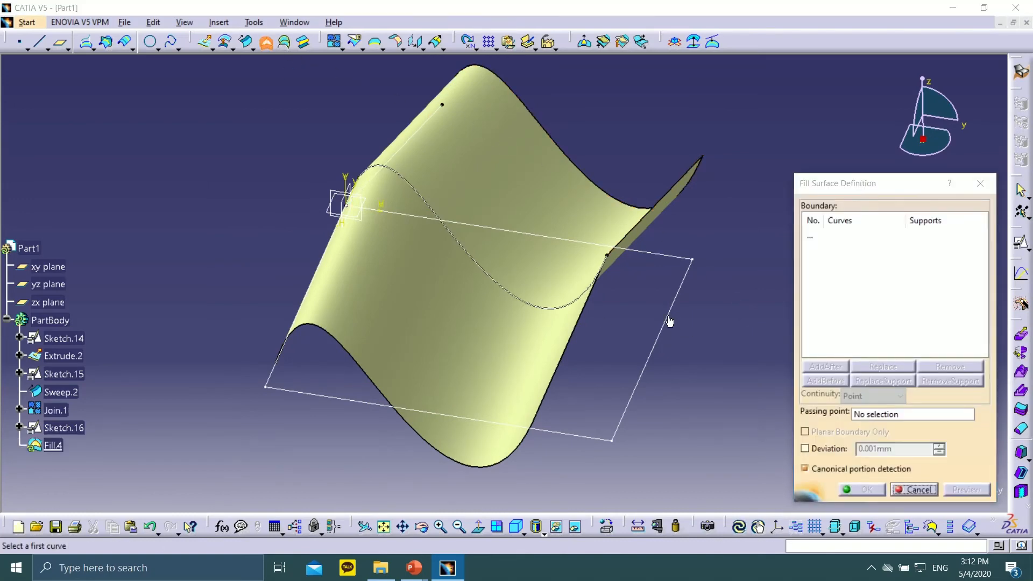
click(672, 322)
click(881, 494)
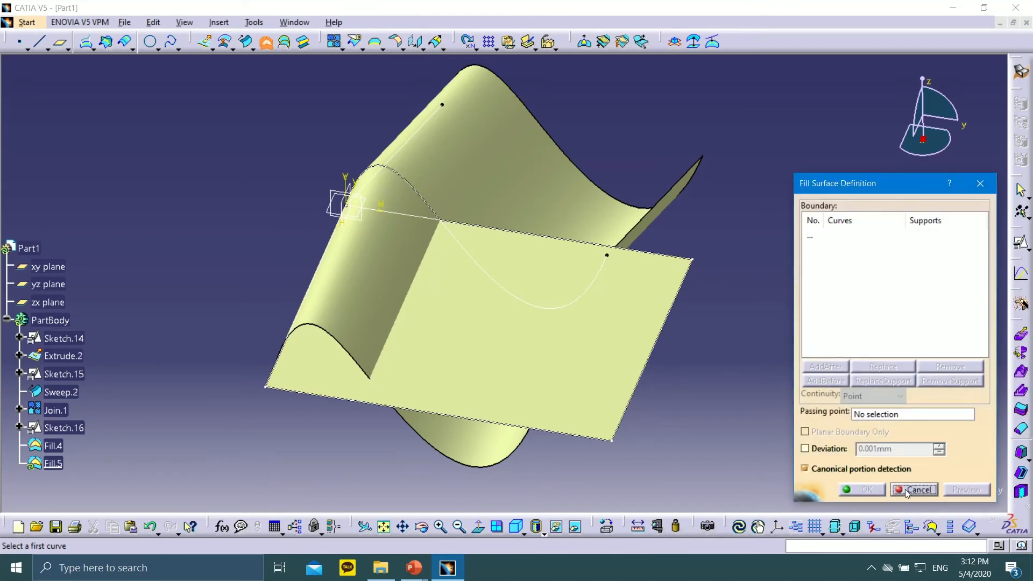
click(905, 489)
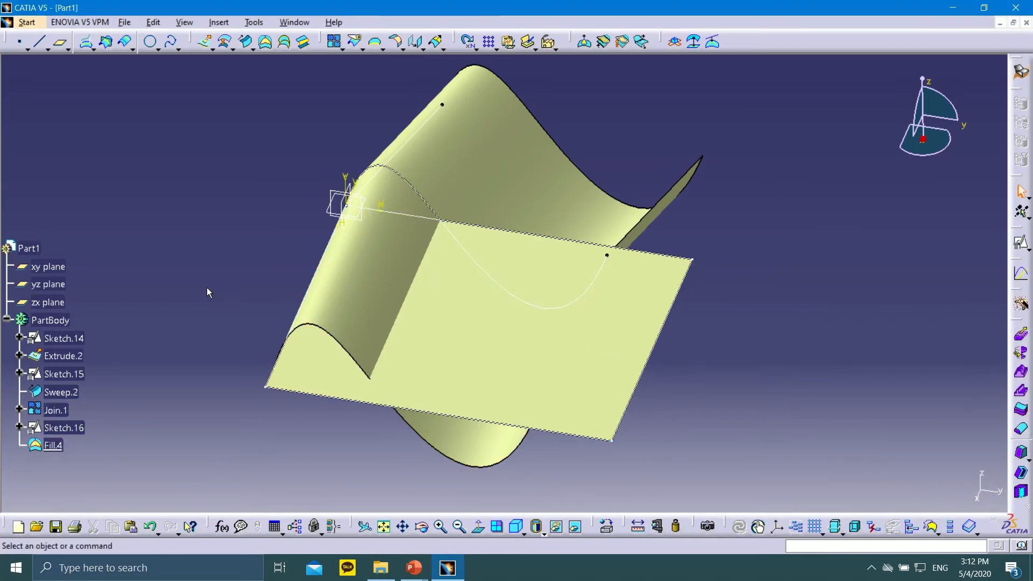
Step: View the fill surface from another angle, check the Split slide in the PowerPoint slideshow, and return to CATIA
middle_drag(552, 375, 392, 397)
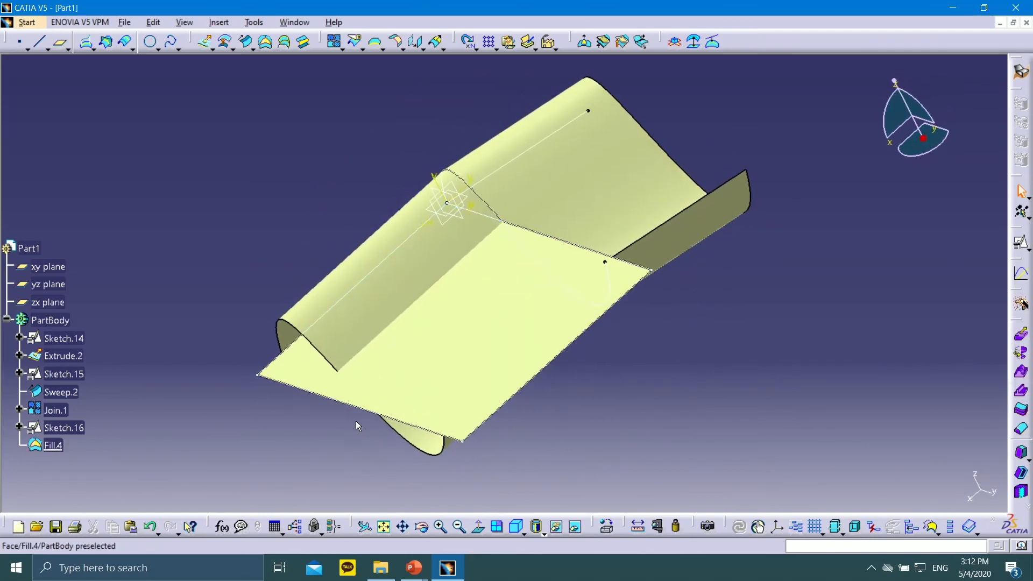
mouse_move(424, 573)
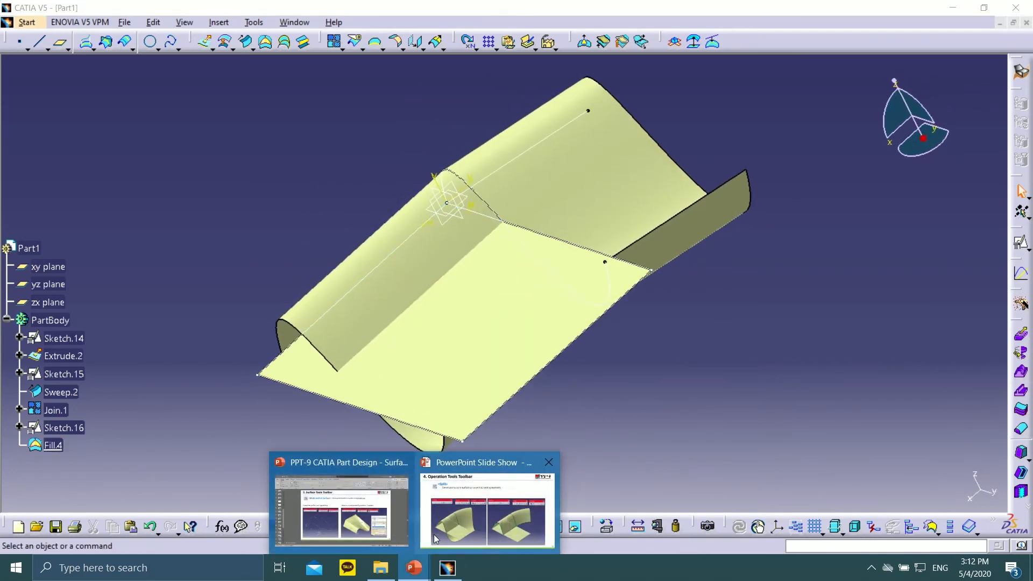
click(435, 496)
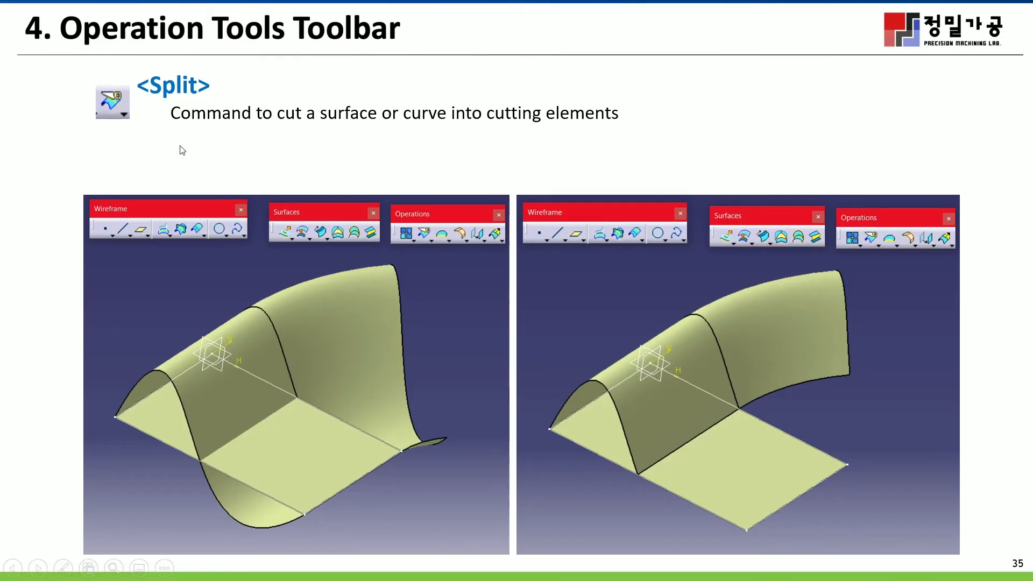
key(super)
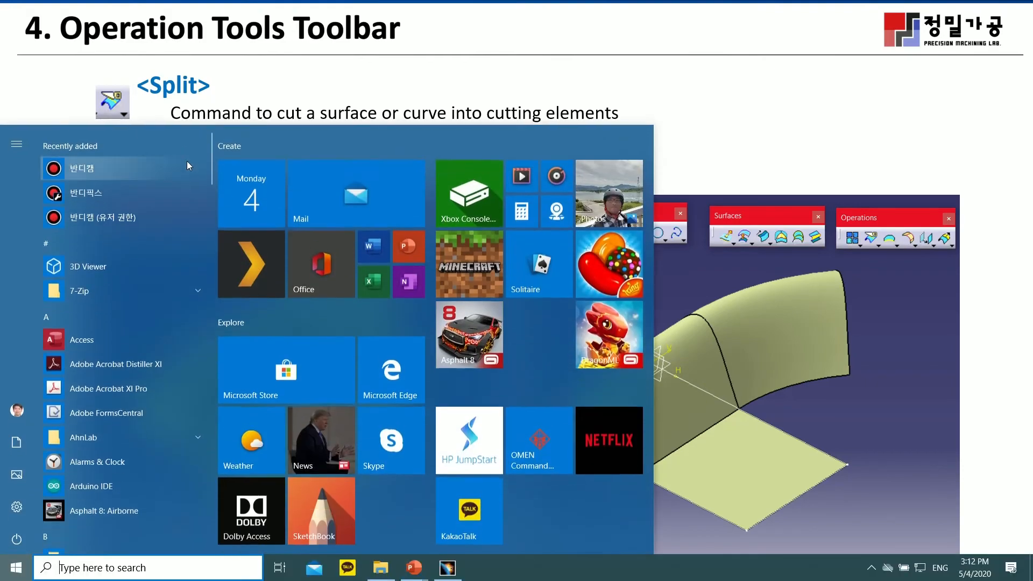
click(447, 568)
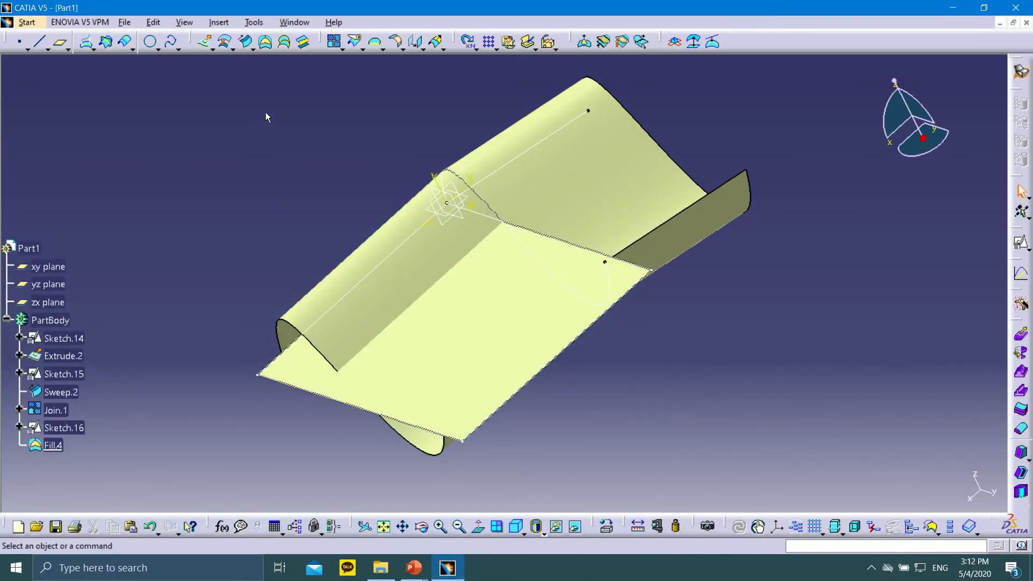
Step: Split Join.1 using Fill.4 as the cutting element, keeping the arched part of the surface above the fill plane
click(360, 50)
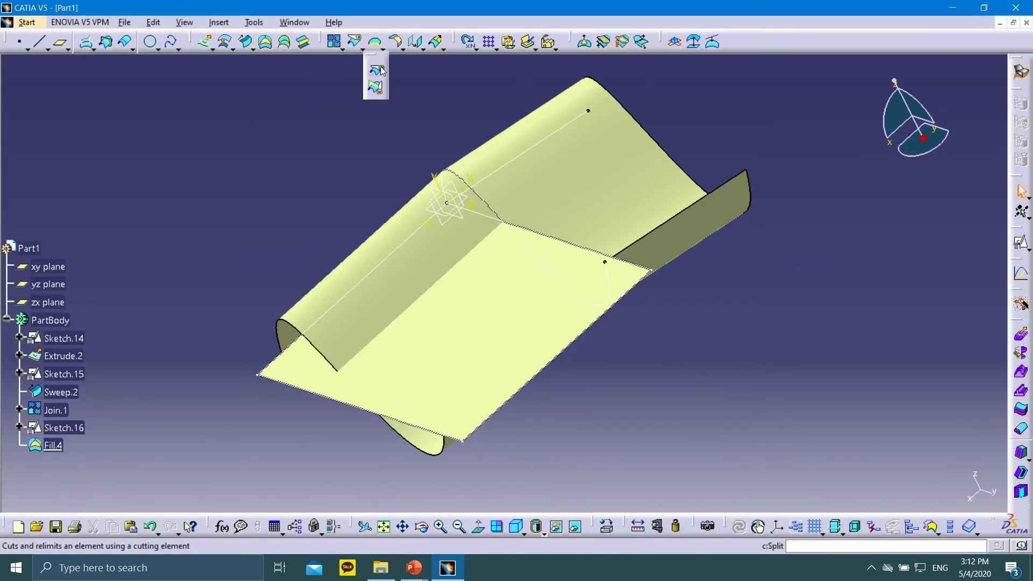
click(377, 71)
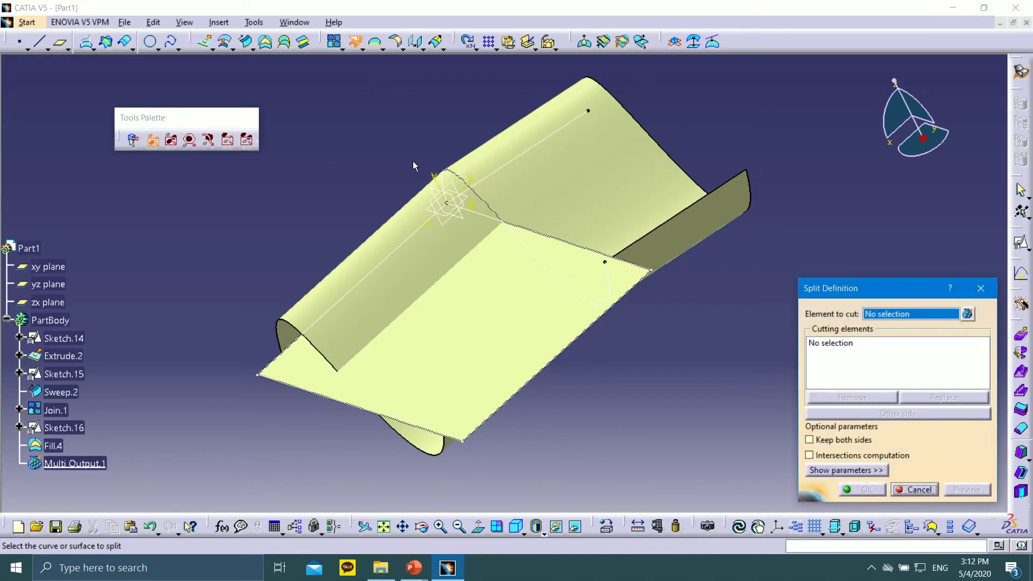
click(547, 348)
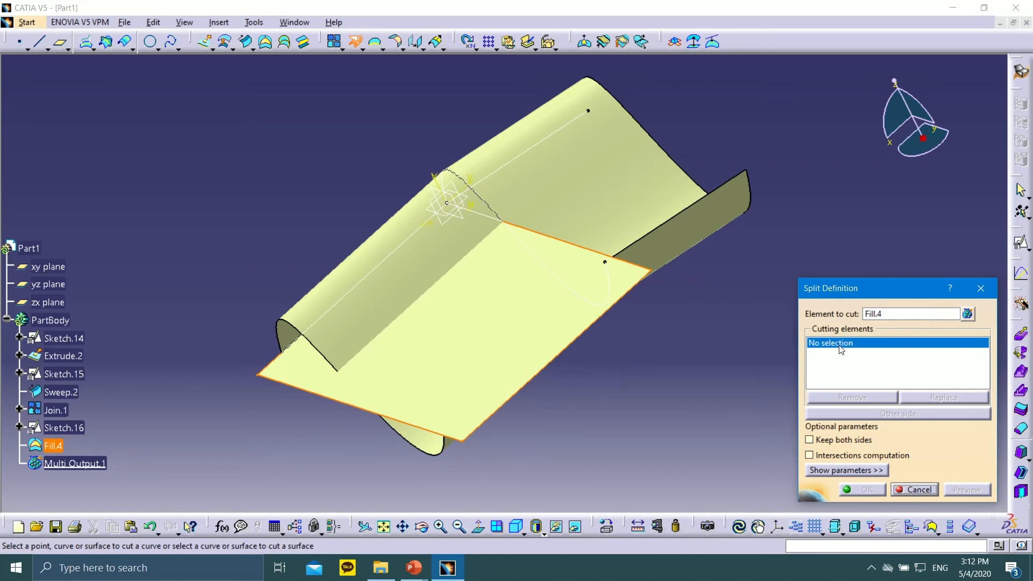
click(881, 315)
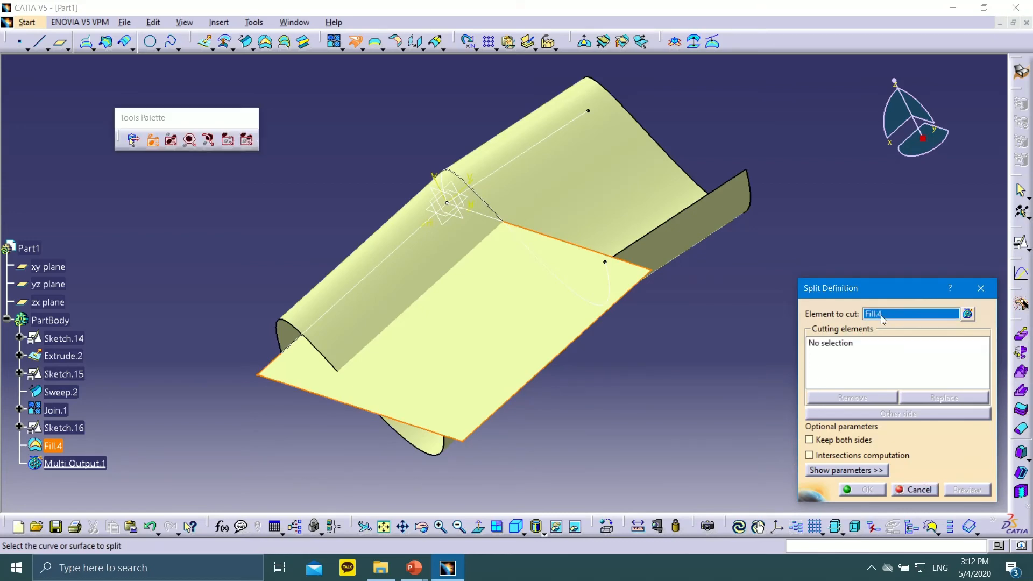
click(436, 260)
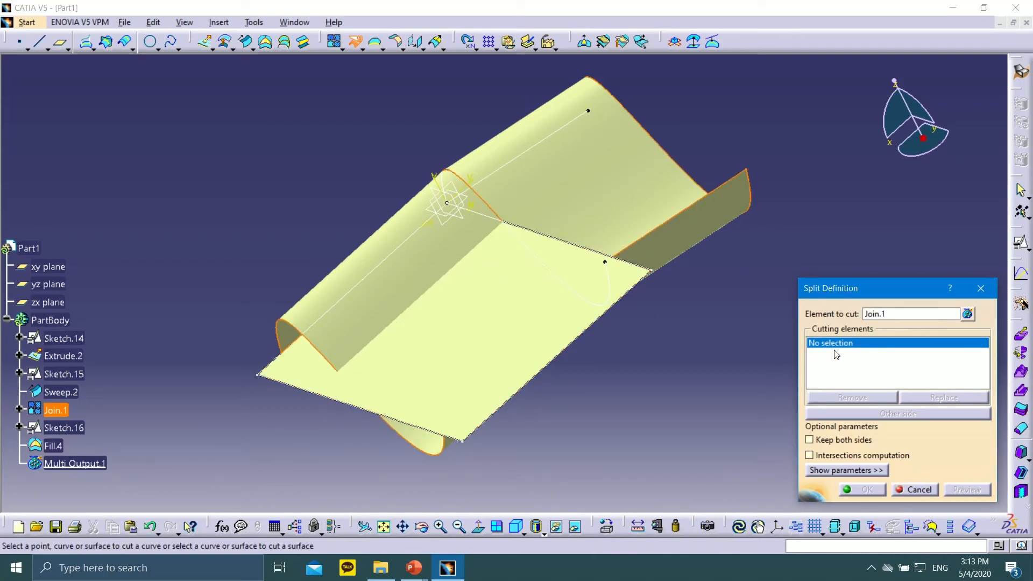
click(426, 351)
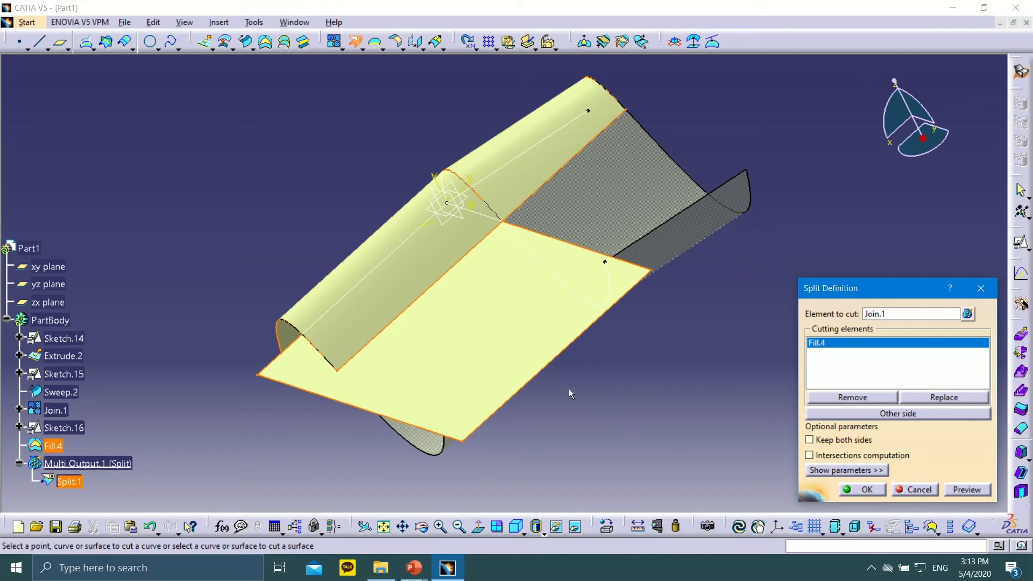
middle_drag(569, 388, 597, 395)
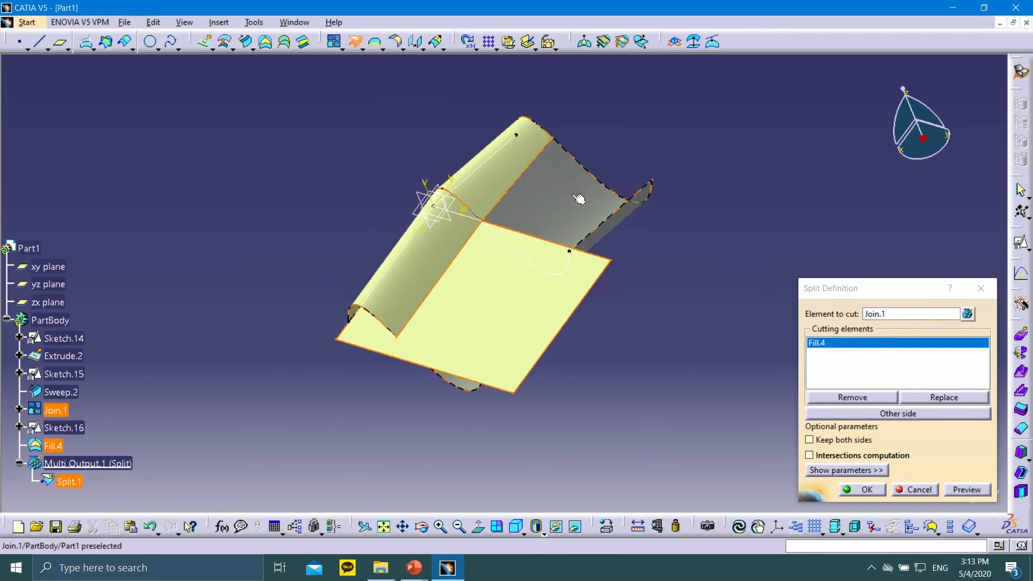
click(975, 489)
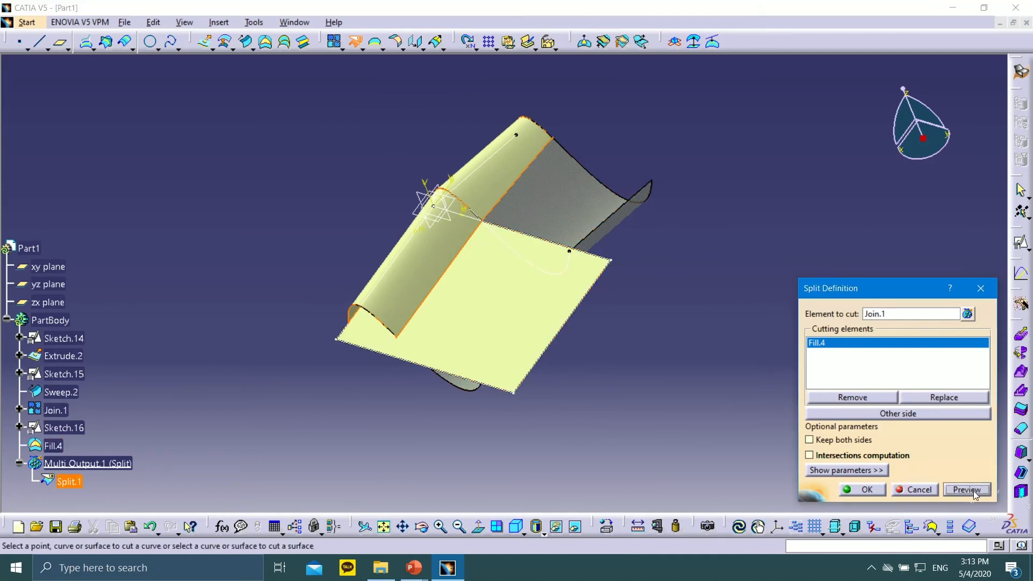
click(876, 489)
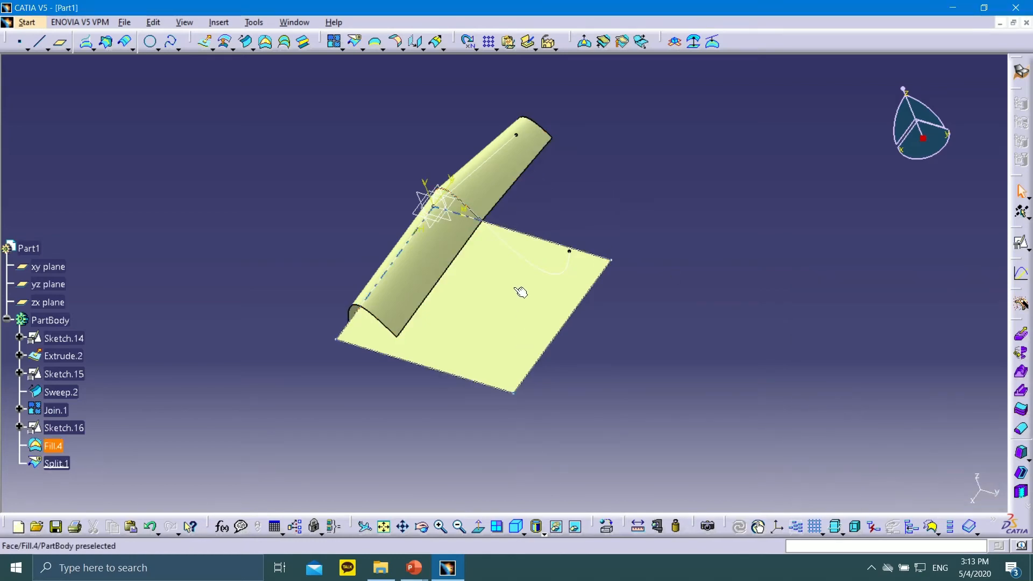
Step: Examine the split surface and the cutting plane from several angles
middle_drag(521, 292, 624, 302)
mouse_move(749, 224)
middle_down()
mouse_move(703, 325)
mouse_move(711, 317)
middle_up()
mouse_move(588, 245)
middle_down()
mouse_move(624, 212)
mouse_move(677, 234)
mouse_move(299, 356)
mouse_move(789, 286)
mouse_move(779, 278)
middle_up()
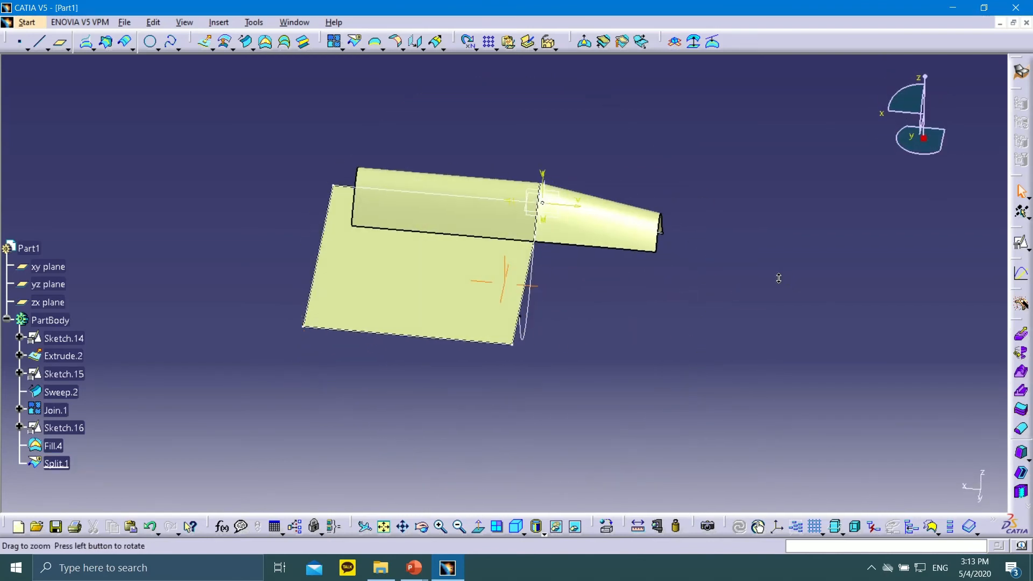
middle_drag(457, 380, 570, 373)
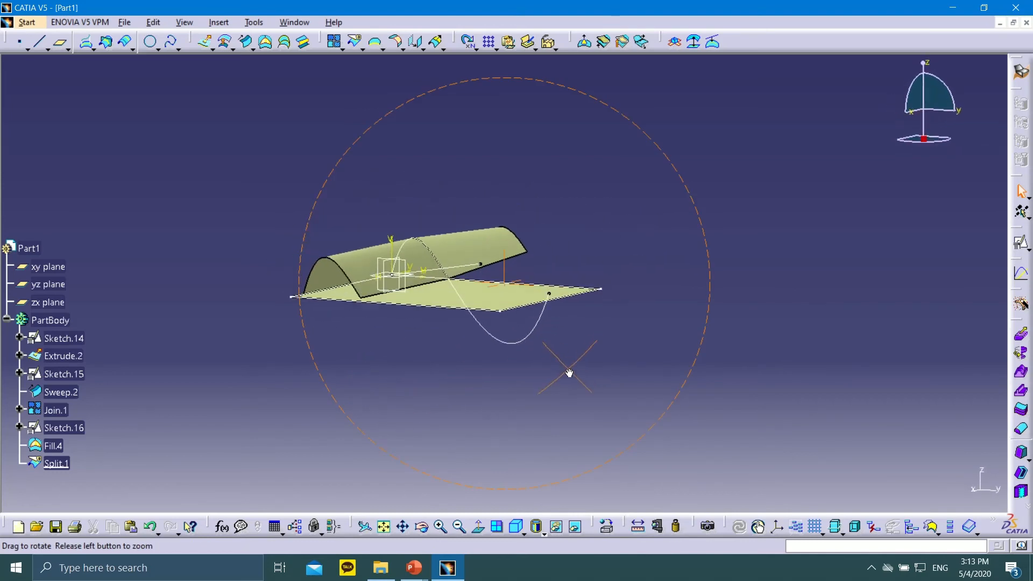
middle_drag(404, 352, 344, 147)
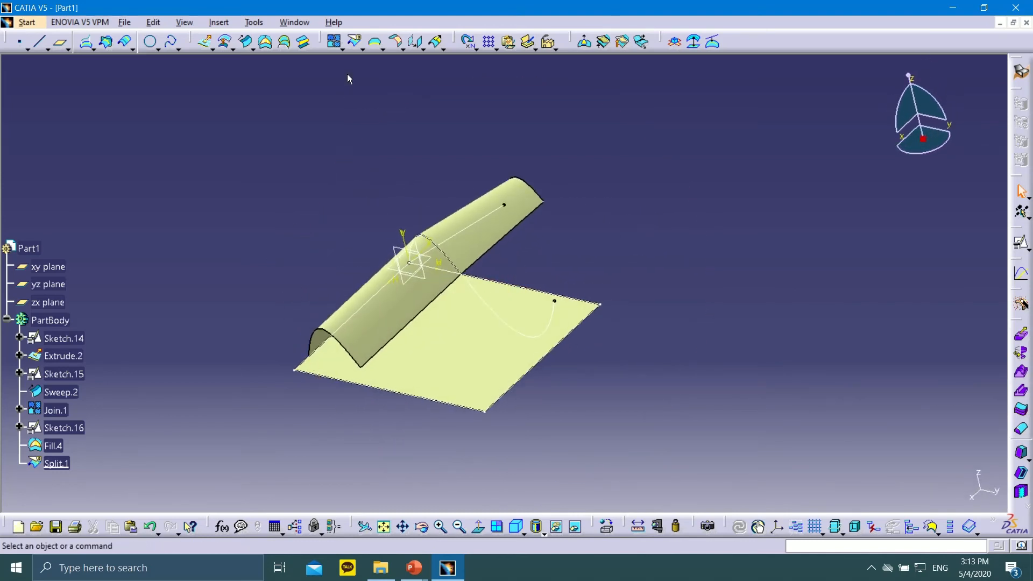
Step: Point out the Split command and switch to the Split slide in the PowerPoint slideshow
click(360, 49)
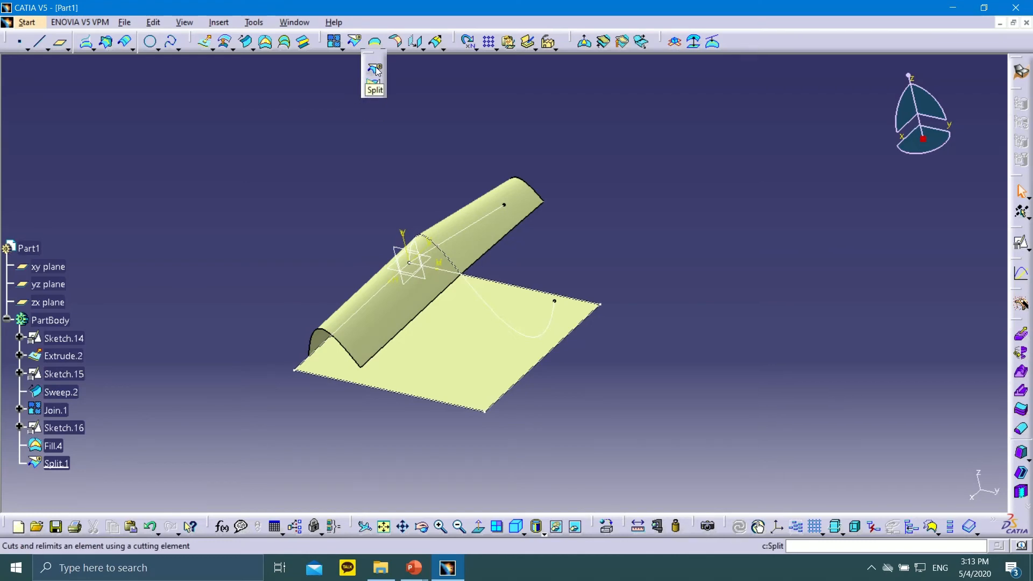
click(308, 140)
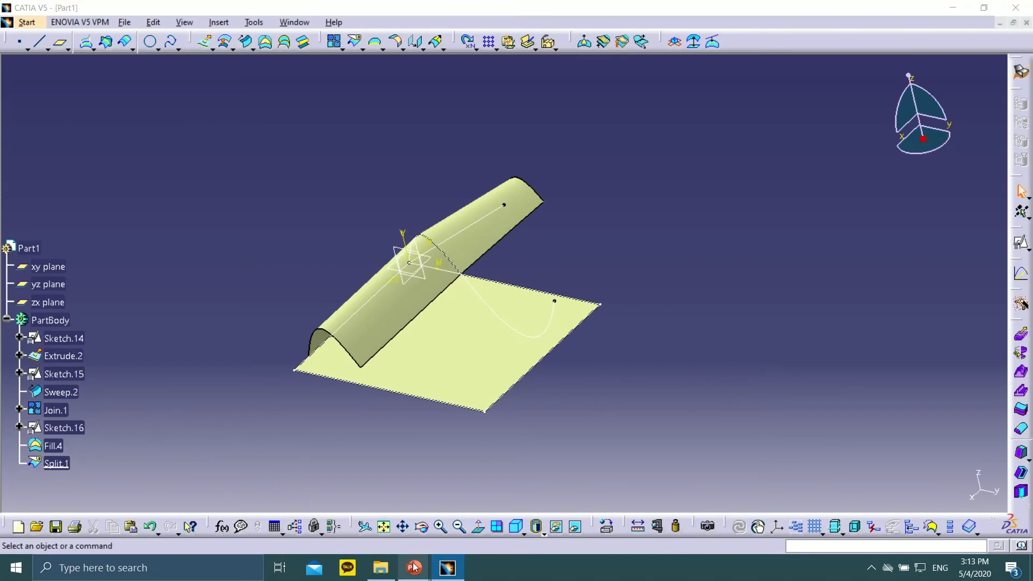
mouse_move(413, 566)
click(421, 468)
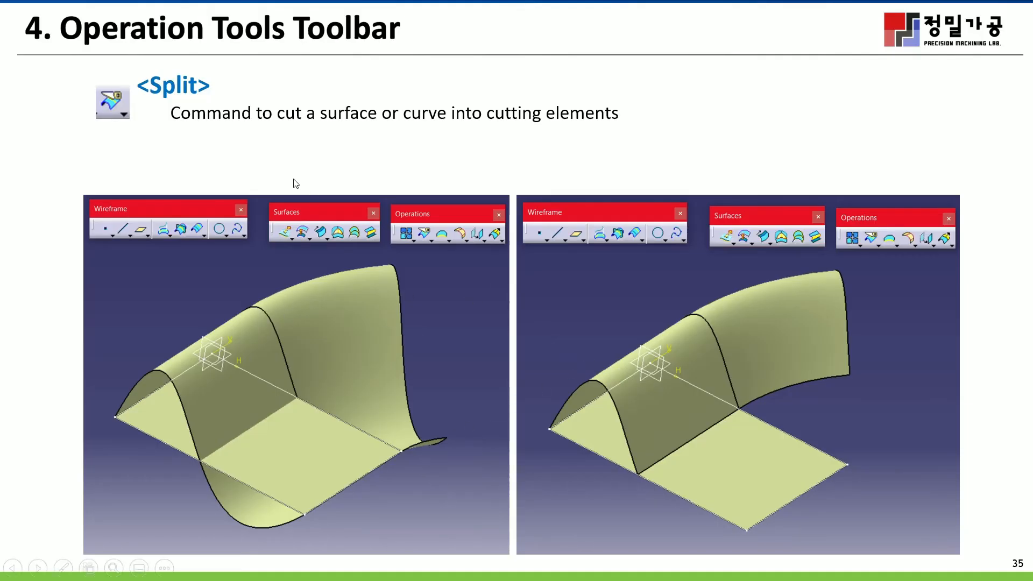
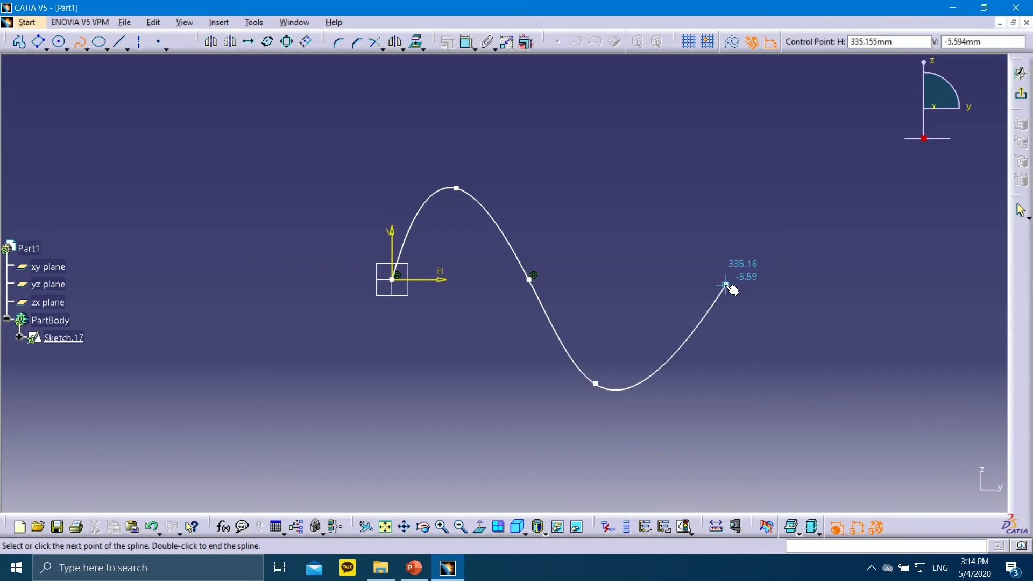
Step: End the wave-shaped spline on the H axis about 337 mm from the origin and exit the sketch
click(730, 279)
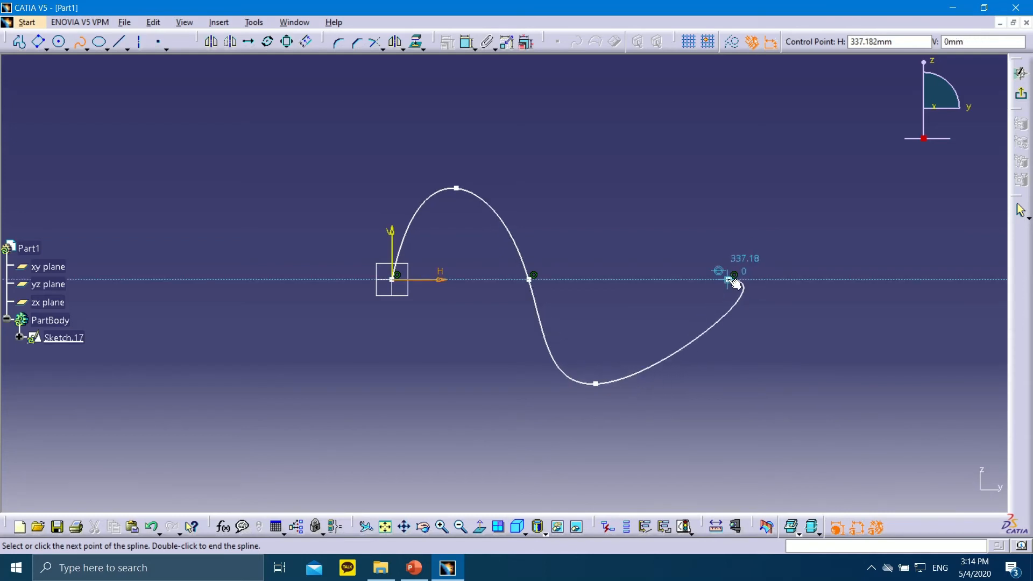
key(Escape)
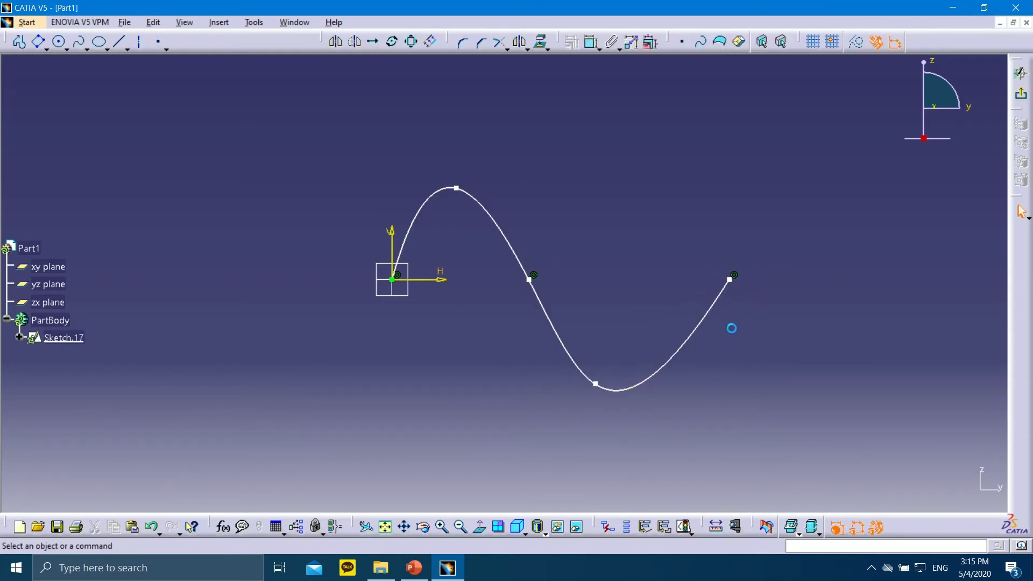
click(1021, 93)
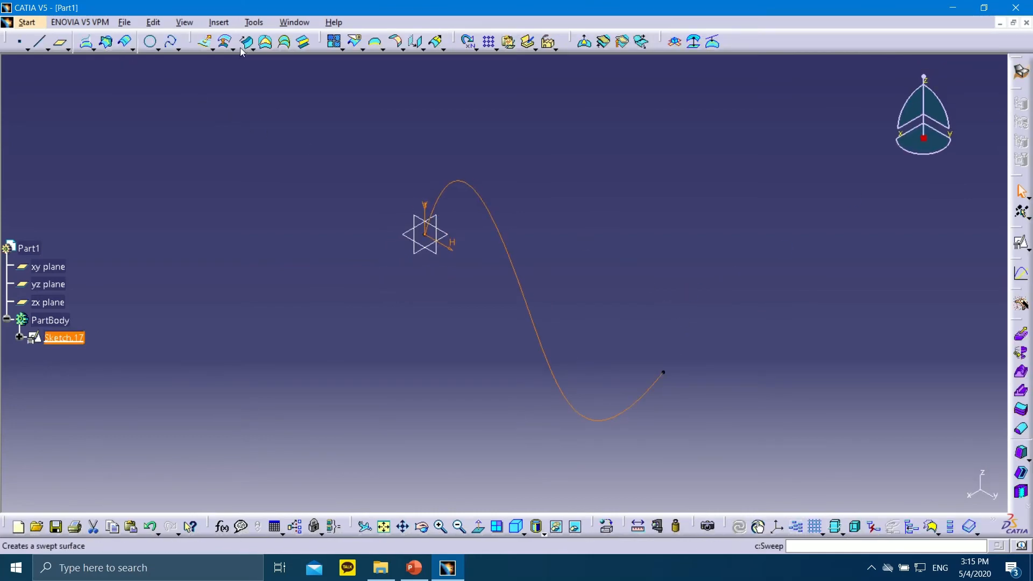
Step: Extrude the spline sketch as a surface with a 195 mm limit and mirrored extent
click(205, 43)
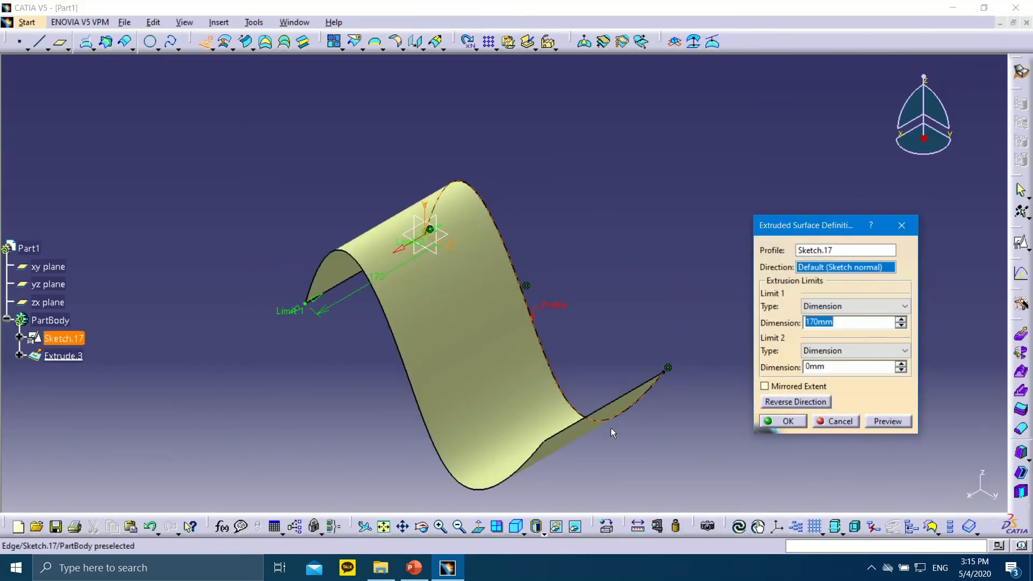
drag(304, 311, 335, 336)
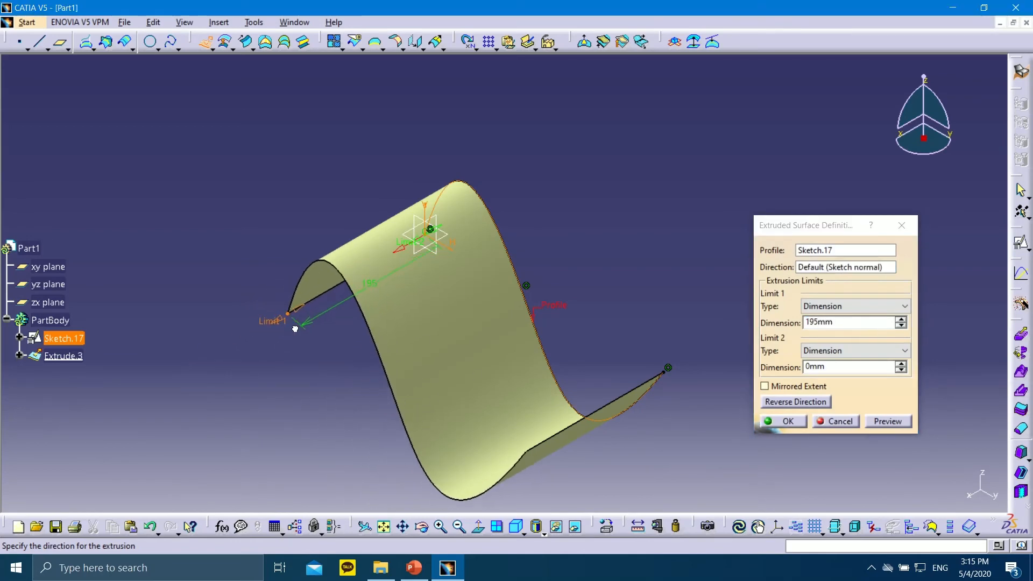
click(765, 386)
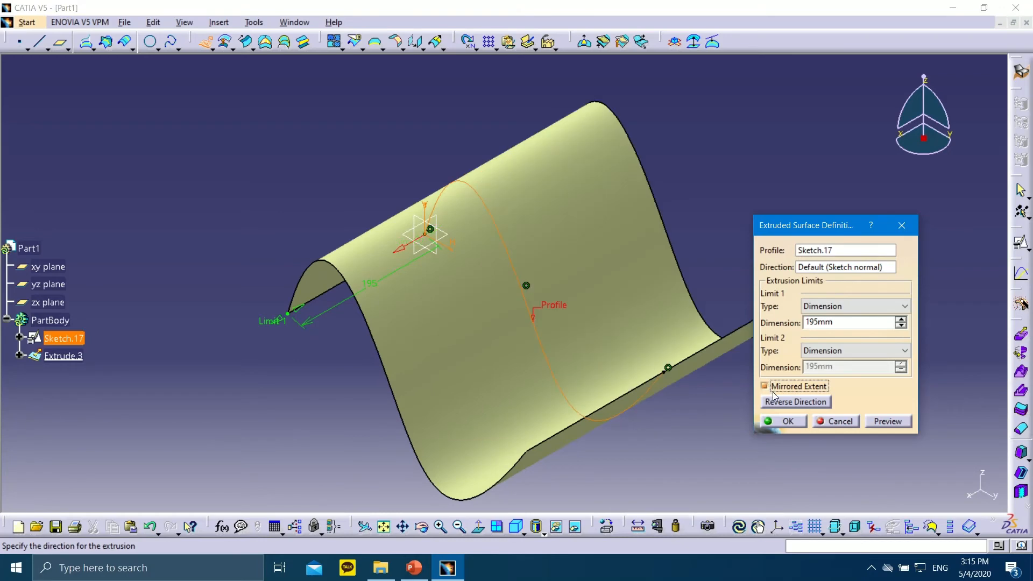
click(784, 422)
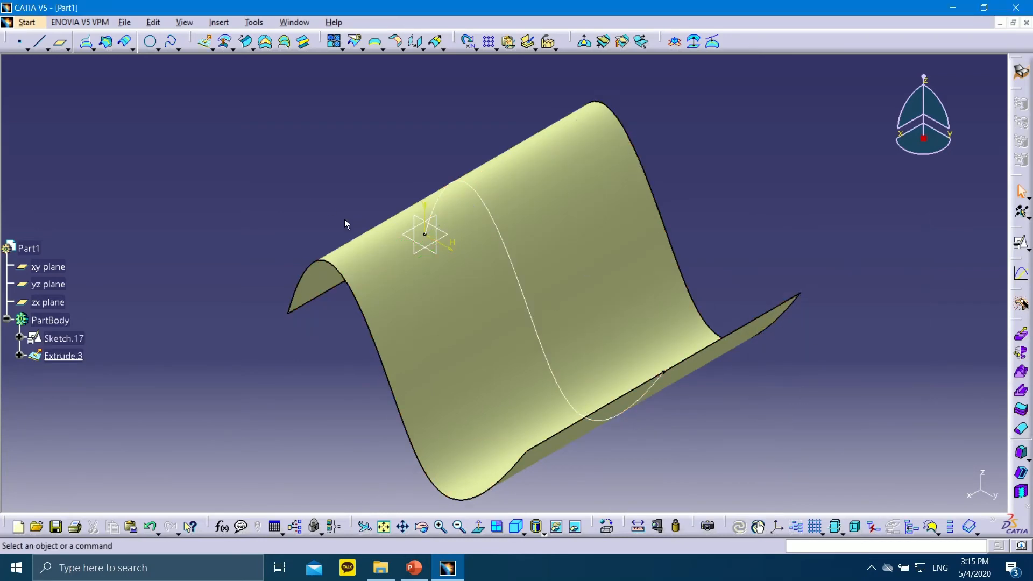
Step: Start a positioned sketch on the xy plane with implicit origin and orientation, swapped axes and reversed V direction
click(432, 235)
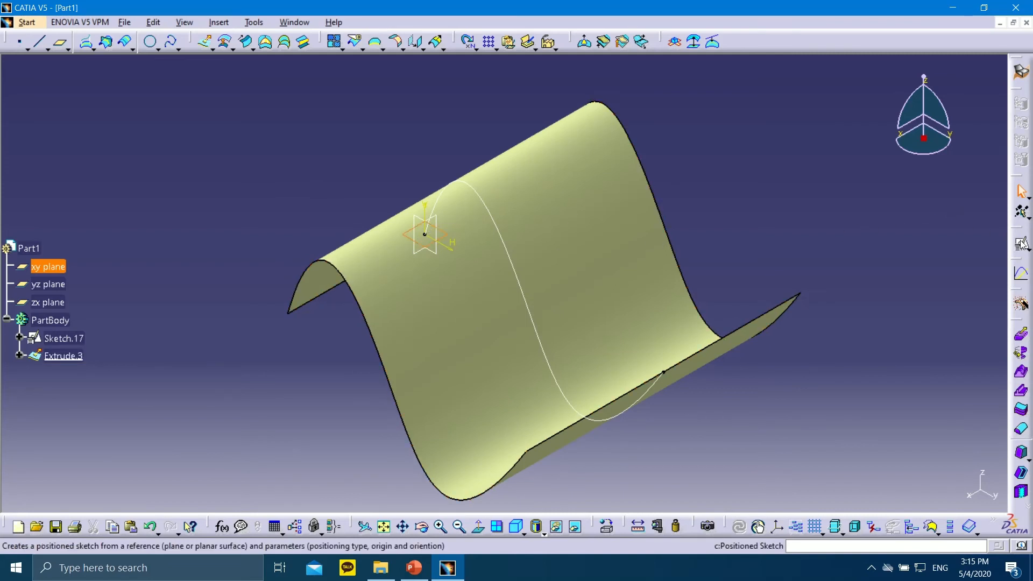
click(1021, 245)
click(953, 431)
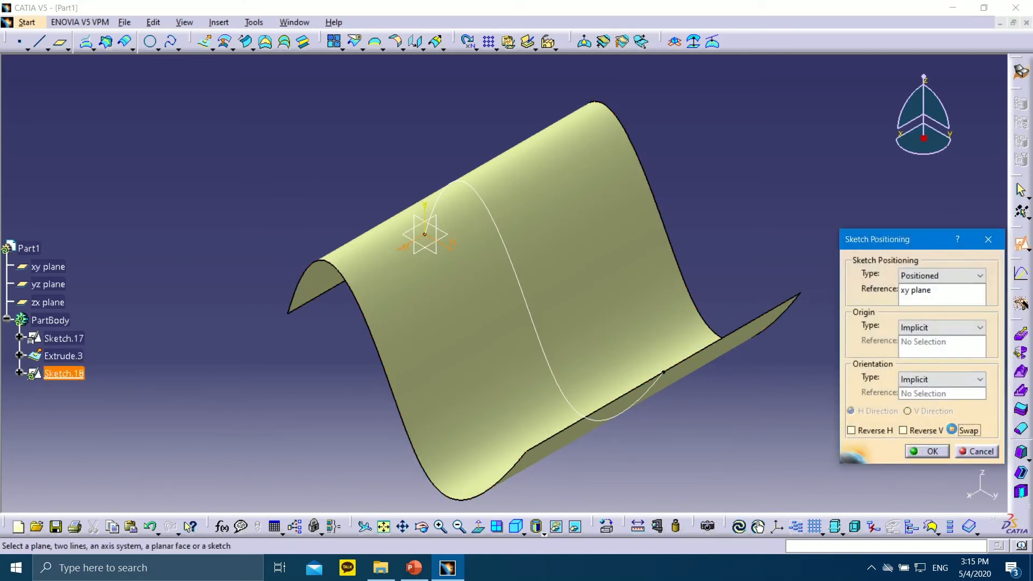
click(903, 431)
click(927, 451)
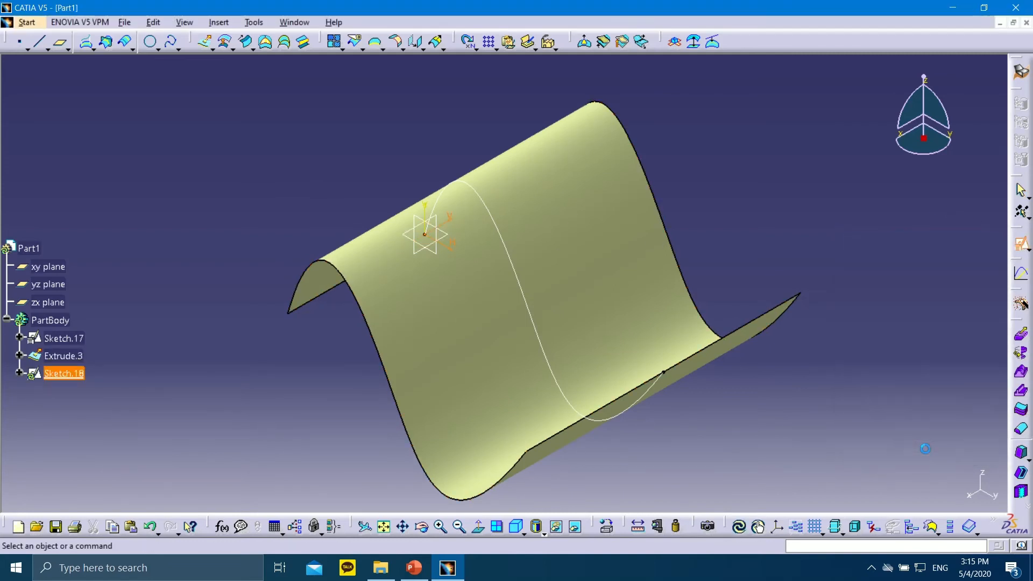
Step: Sketch a four-point wave-shaped spline across the surface on the negative V side, with both ends beyond its edges, and exit the sketch
click(79, 42)
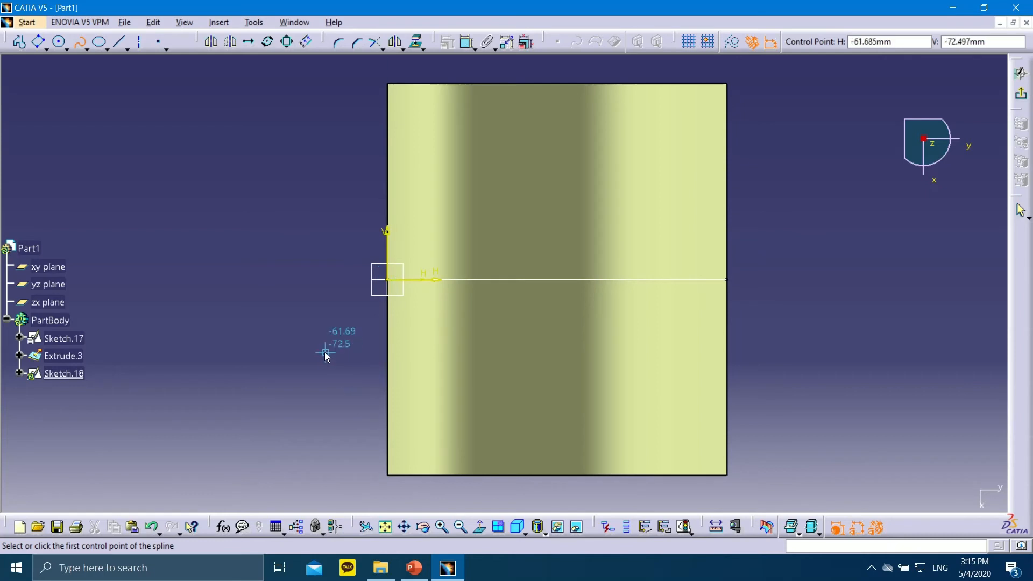
click(333, 369)
click(409, 428)
click(559, 377)
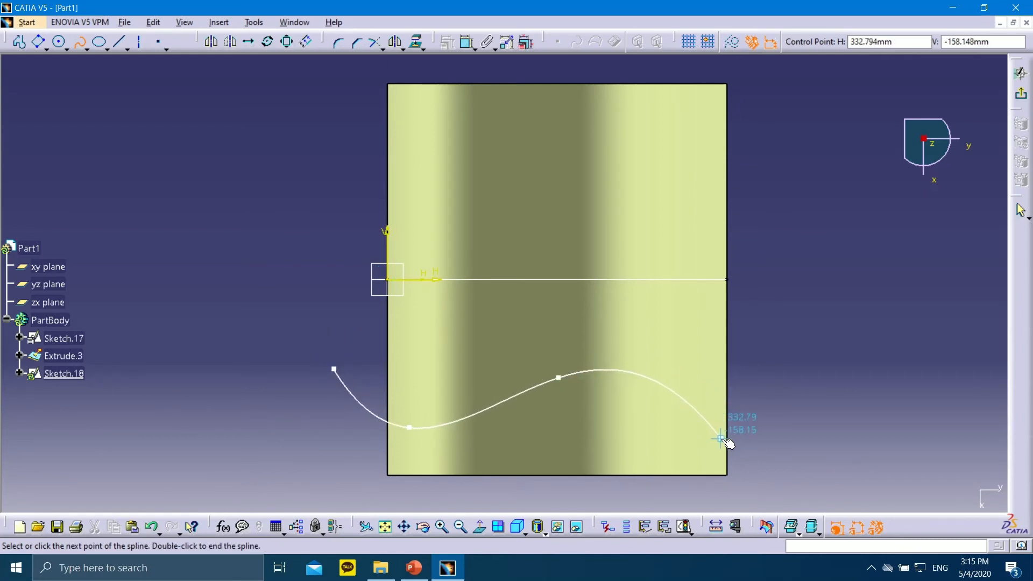
click(752, 447)
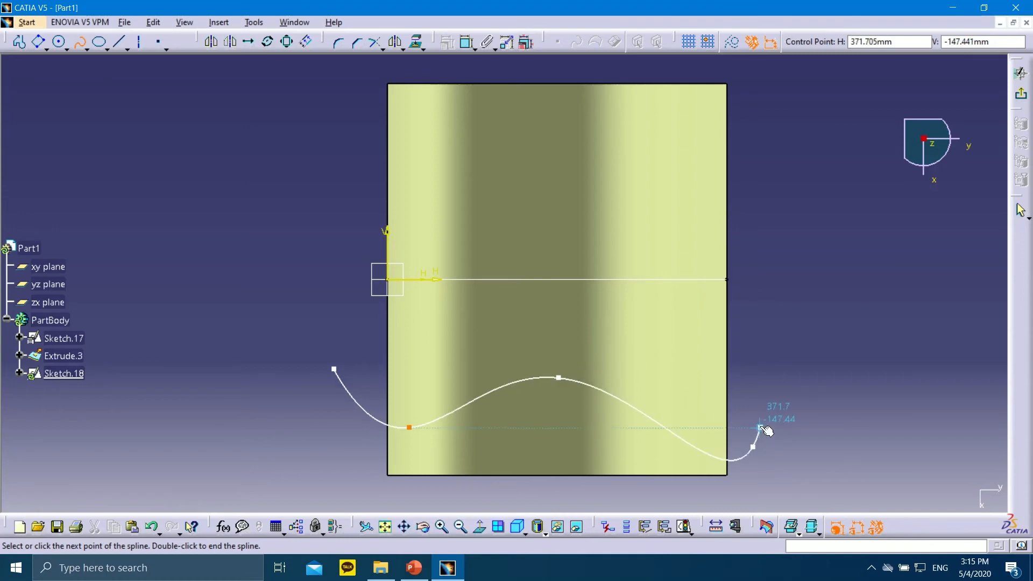
key(Escape)
click(828, 371)
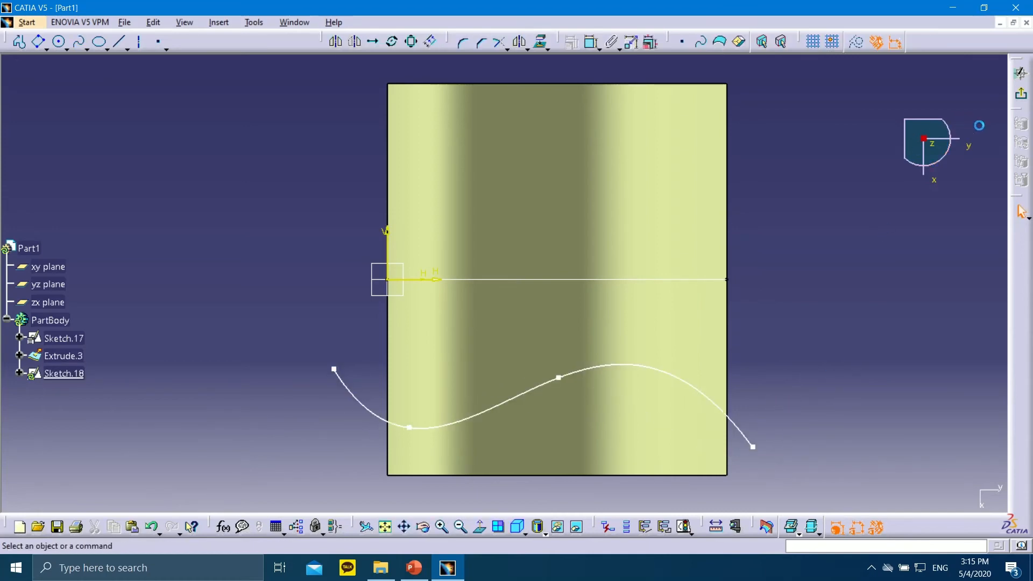
click(1021, 94)
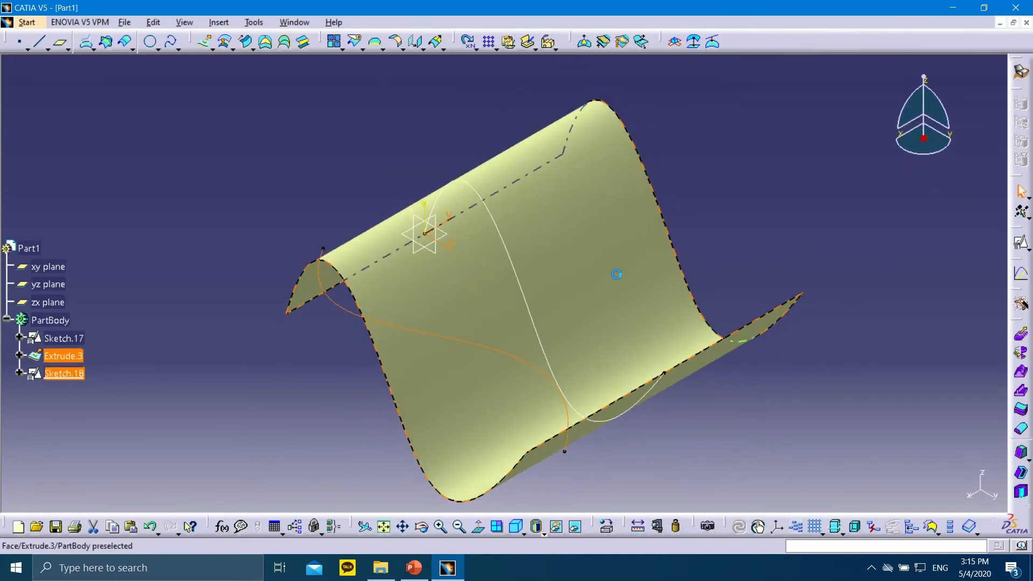
Step: Extrude the new spline sketch, Sketch.18, as a surface along the sketch normal with both limits at 195 mm
click(325, 131)
click(206, 42)
click(344, 312)
middle_drag(483, 293, 383, 219)
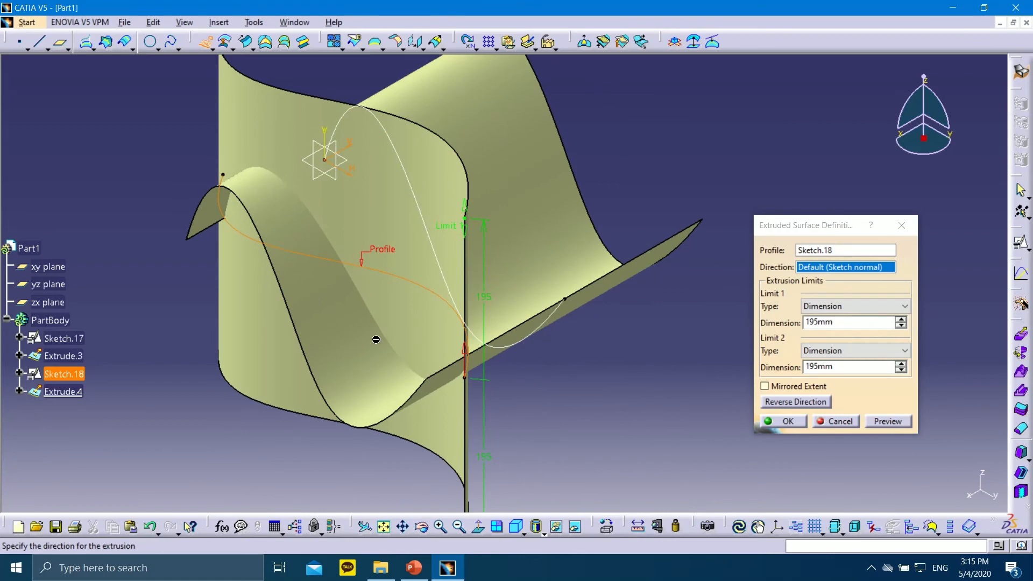
click(784, 422)
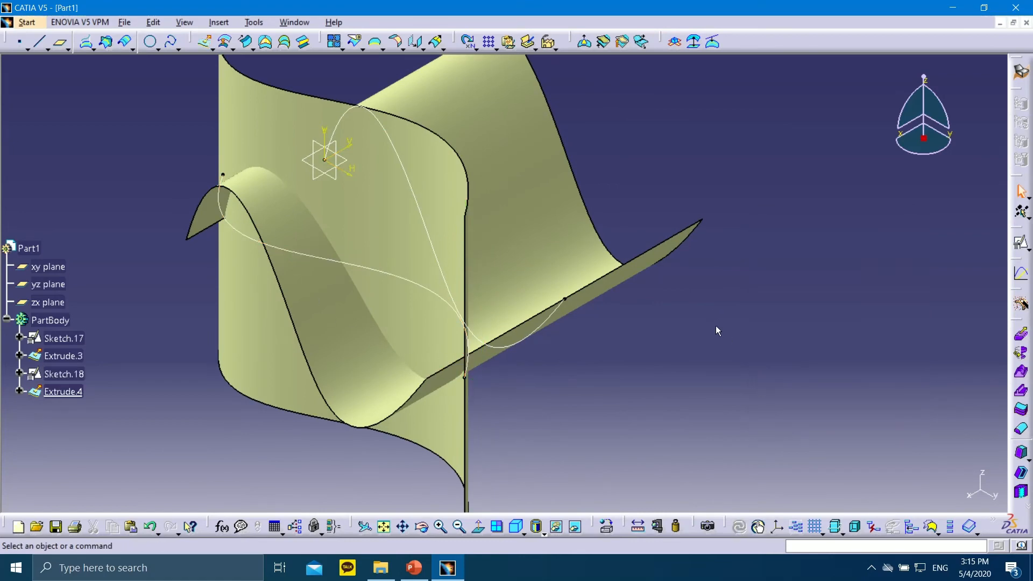
Step: Start another positioned sketch on the xy plane with implicit origin and orientation, swapped axes and reversed V direction
click(345, 160)
click(1022, 243)
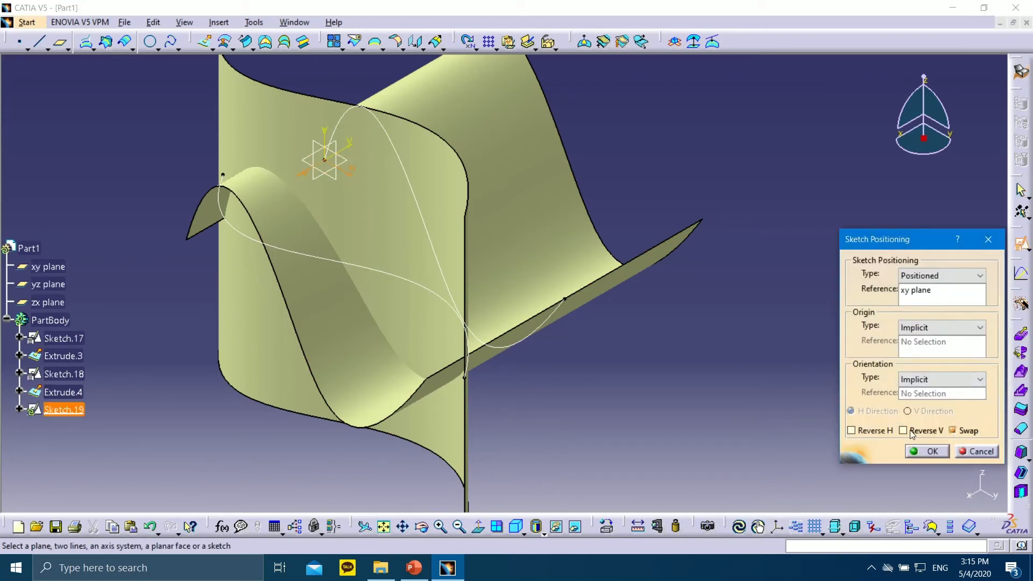
click(921, 452)
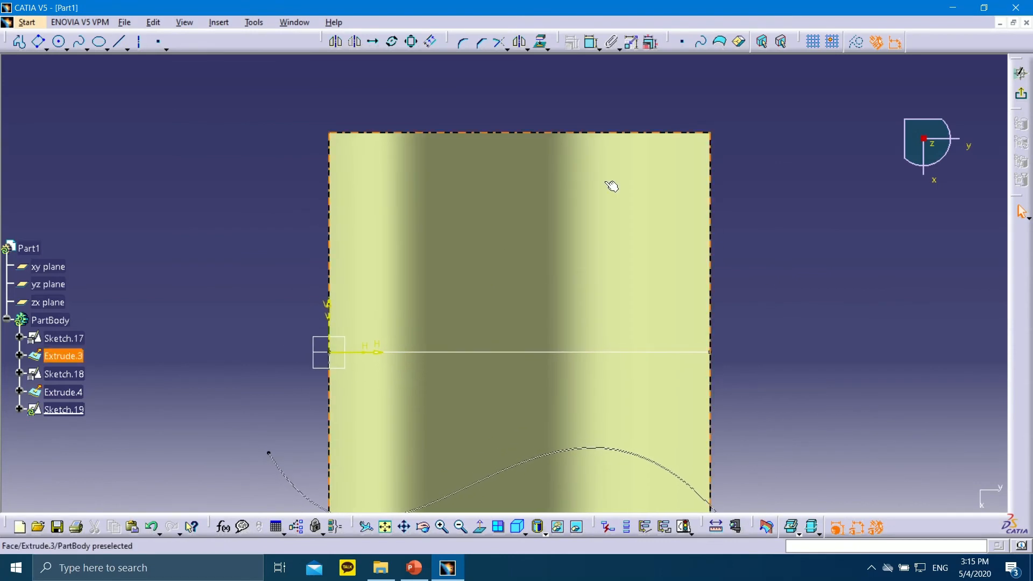
Step: Sketch a four-point wave-shaped spline across the surface on the positive V side, overlapping both edges, and exit the sketch
click(79, 41)
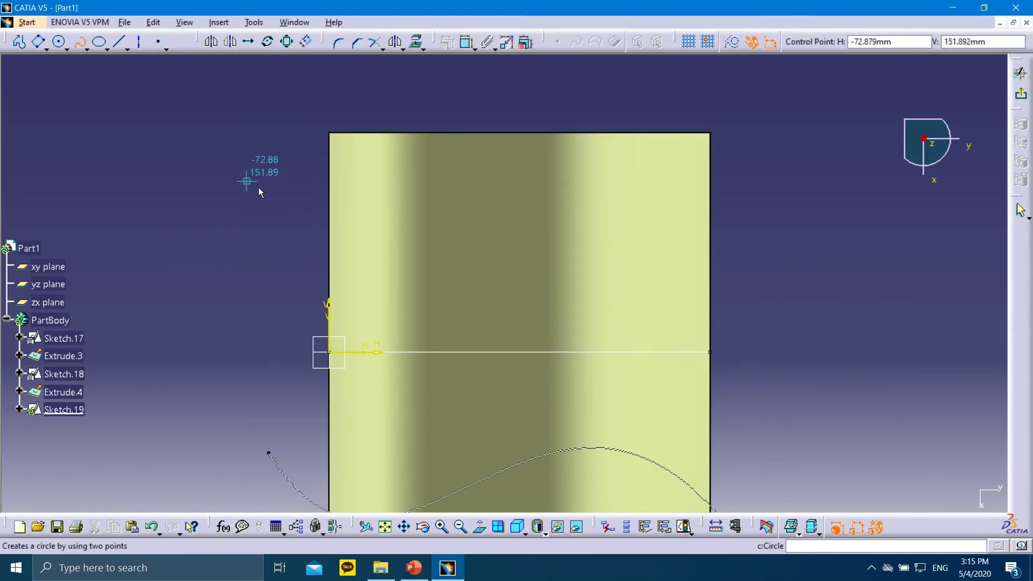
click(287, 238)
click(415, 178)
click(584, 229)
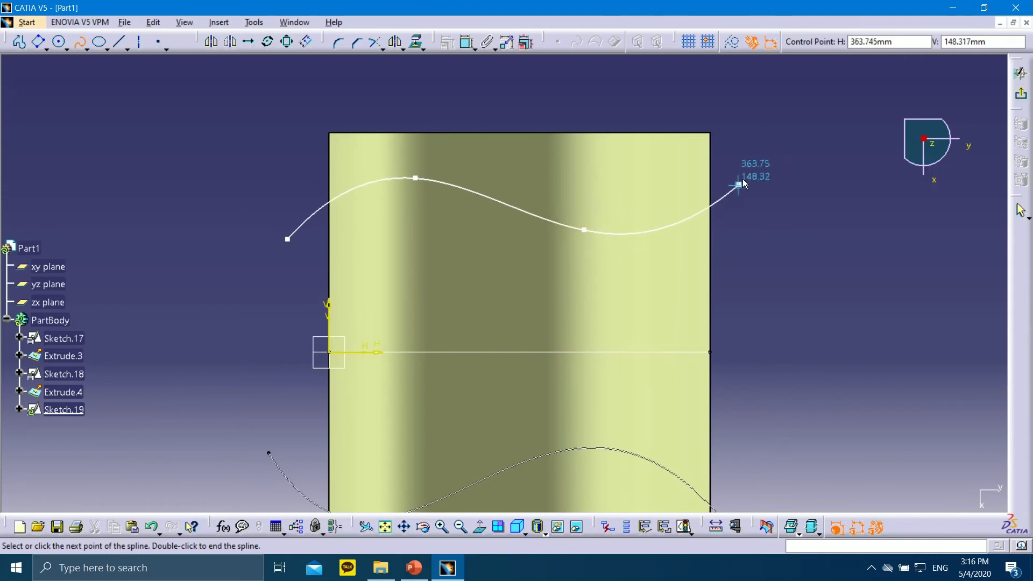
click(753, 184)
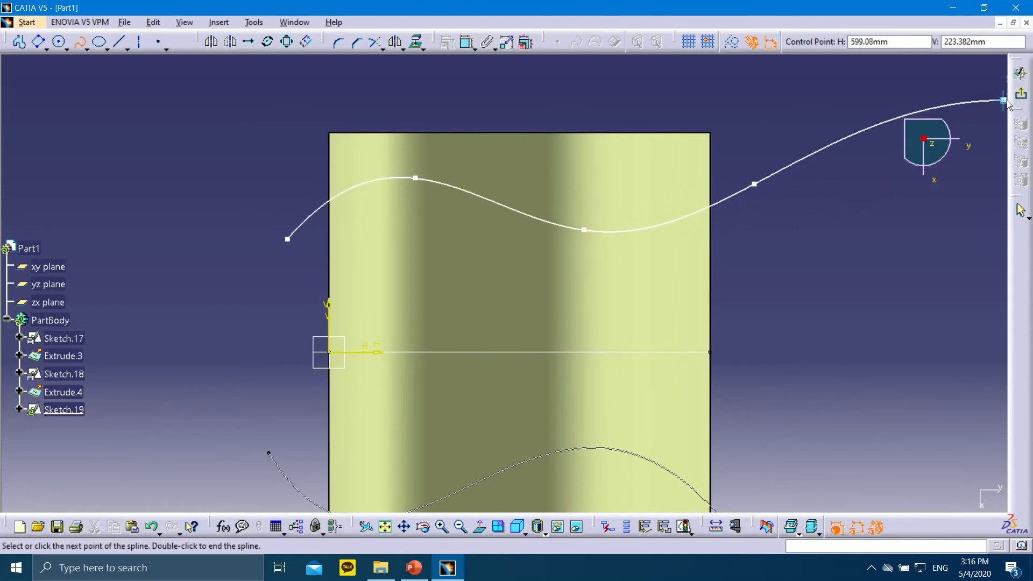
click(1020, 73)
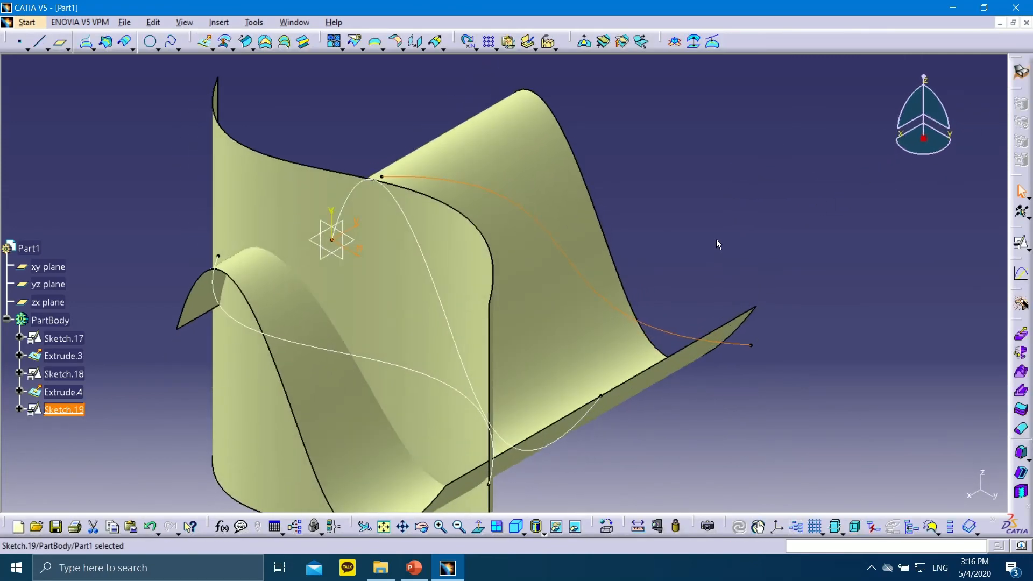
click(717, 245)
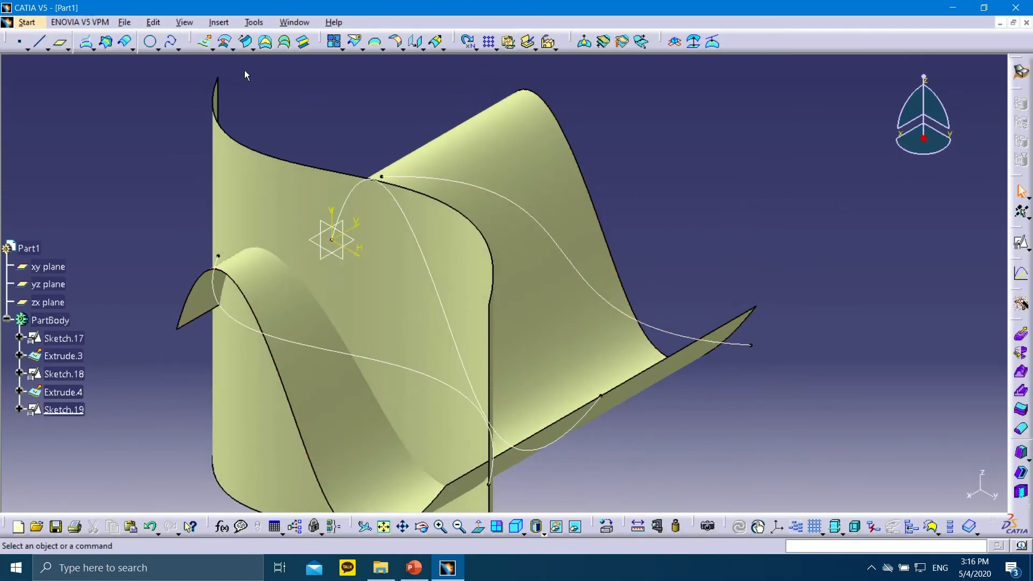
Step: Extrude Sketch.19 as a surface along the sketch normal with both limits at 195 mm
click(205, 42)
click(553, 235)
scroll(691, 297, up, 3)
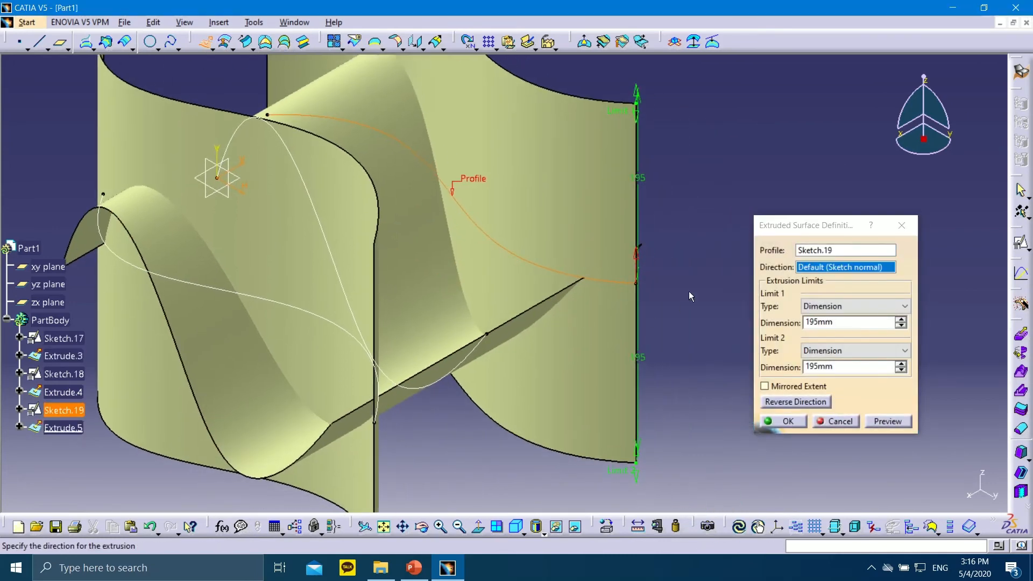
middle_drag(492, 329, 710, 355)
click(789, 422)
Step: Hide Sketch.17, Sketch.18 and Sketch.19 so only the extruded surfaces are displayed
mouse_move(745, 318)
middle_down()
mouse_move(466, 295)
mouse_move(685, 212)
mouse_move(590, 224)
mouse_move(541, 315)
mouse_move(542, 350)
mouse_move(554, 371)
mouse_move(567, 370)
middle_up()
right_click(63, 383)
click(111, 150)
right_click(62, 419)
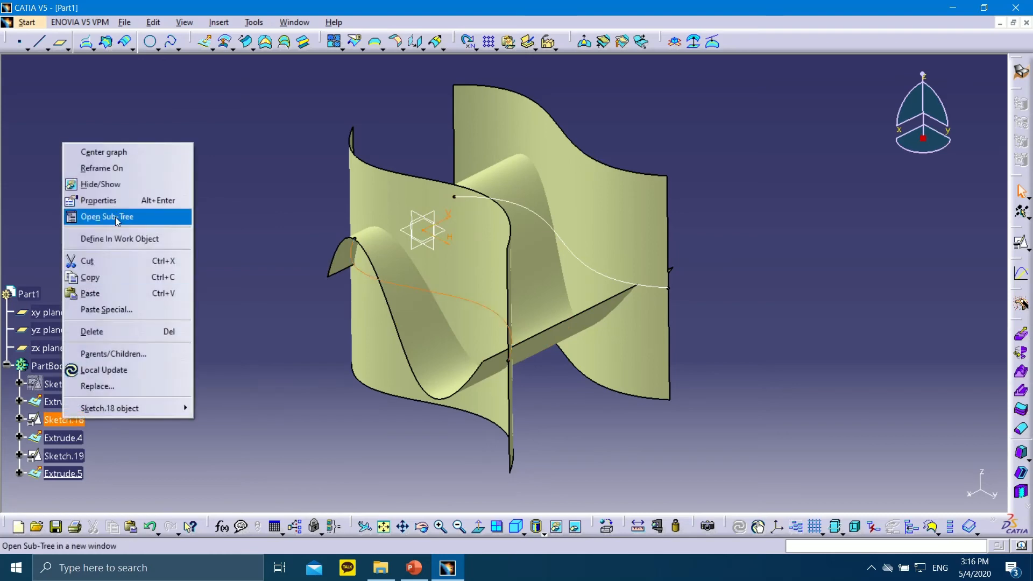
click(100, 184)
right_click(63, 456)
click(97, 220)
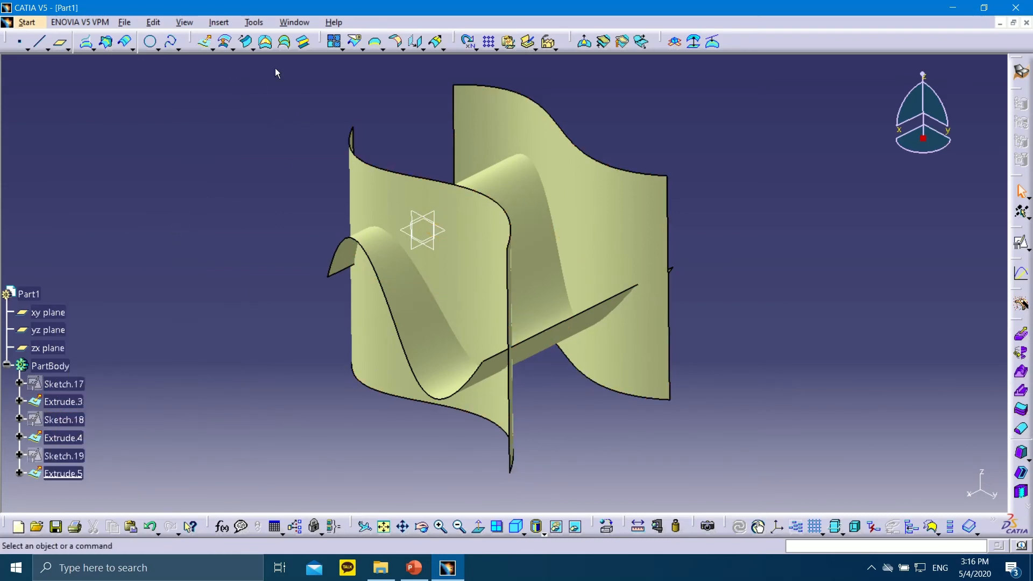
Step: Start a Trim operation, check the Trim slide in PowerPoint and return to CATIA
click(382, 49)
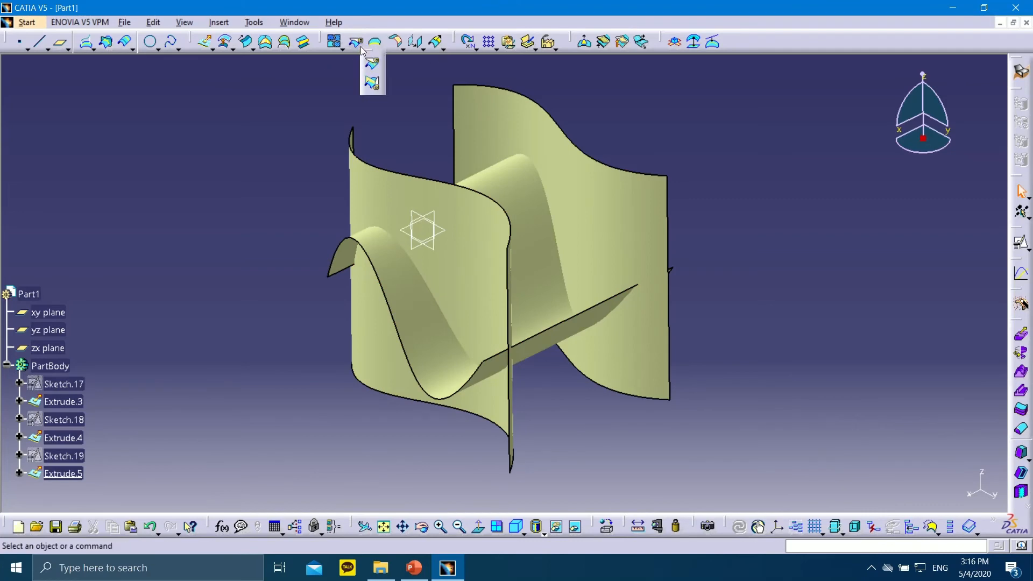
click(373, 85)
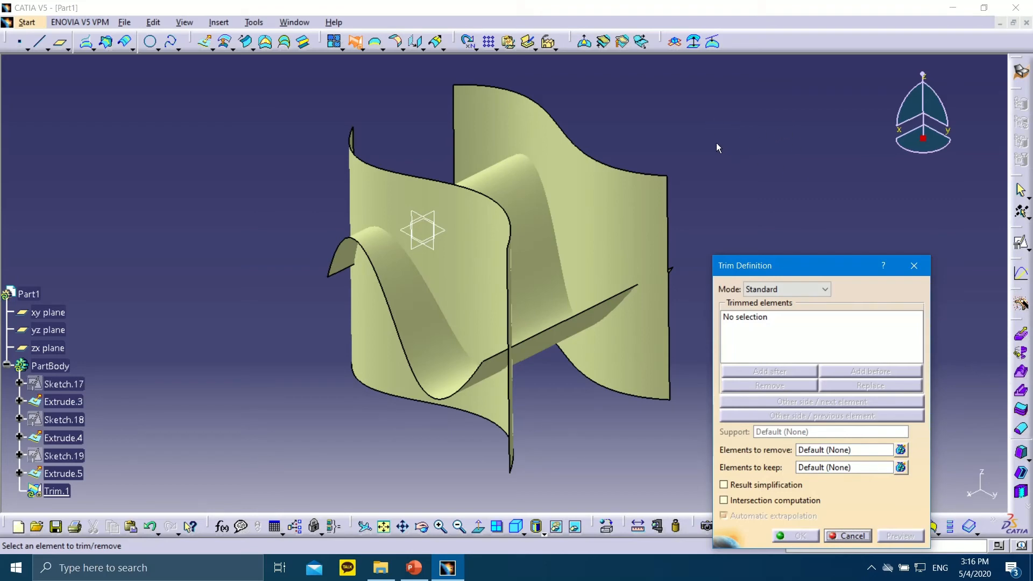
click(414, 567)
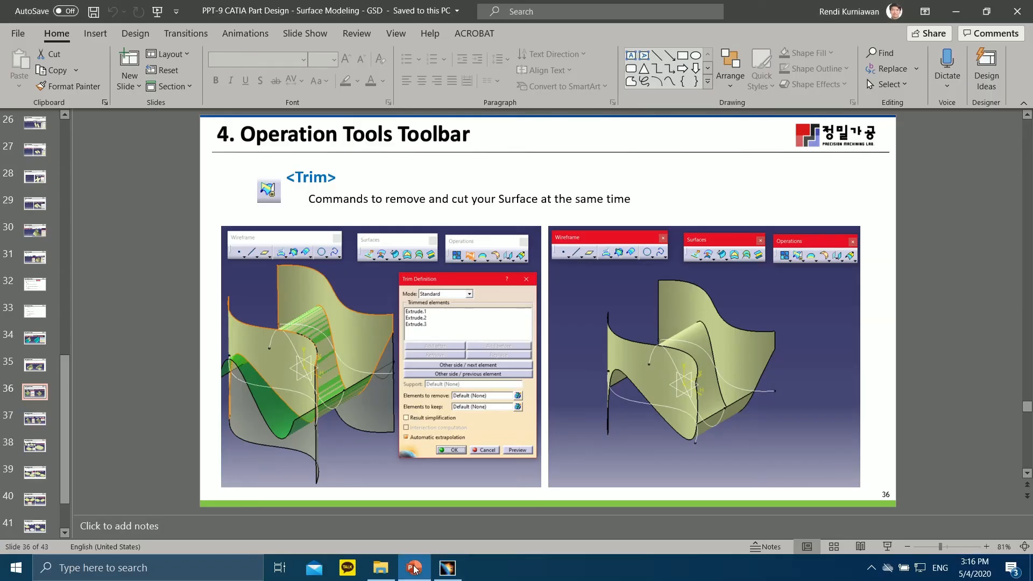
click(447, 567)
Step: Select the wave surface Extrude.3 and the two crossing surfaces Extrude.4 and Extrude.5 as trimmed elements
click(546, 257)
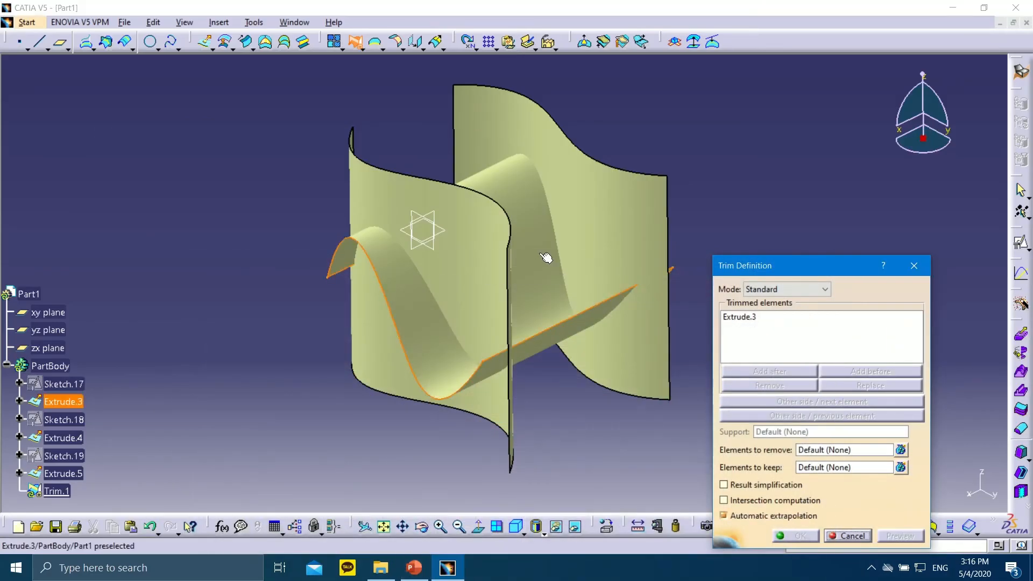
click(455, 232)
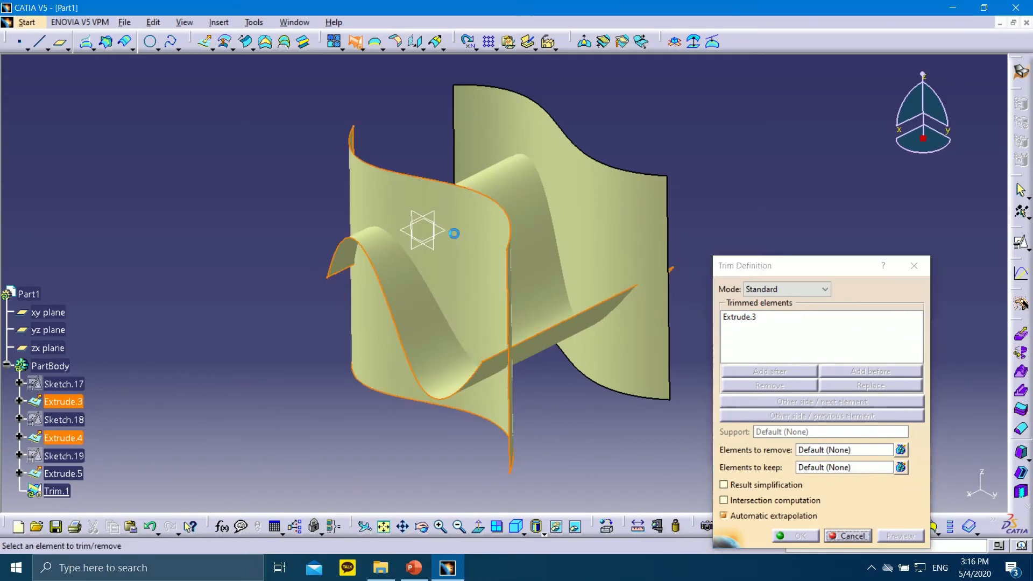
click(564, 172)
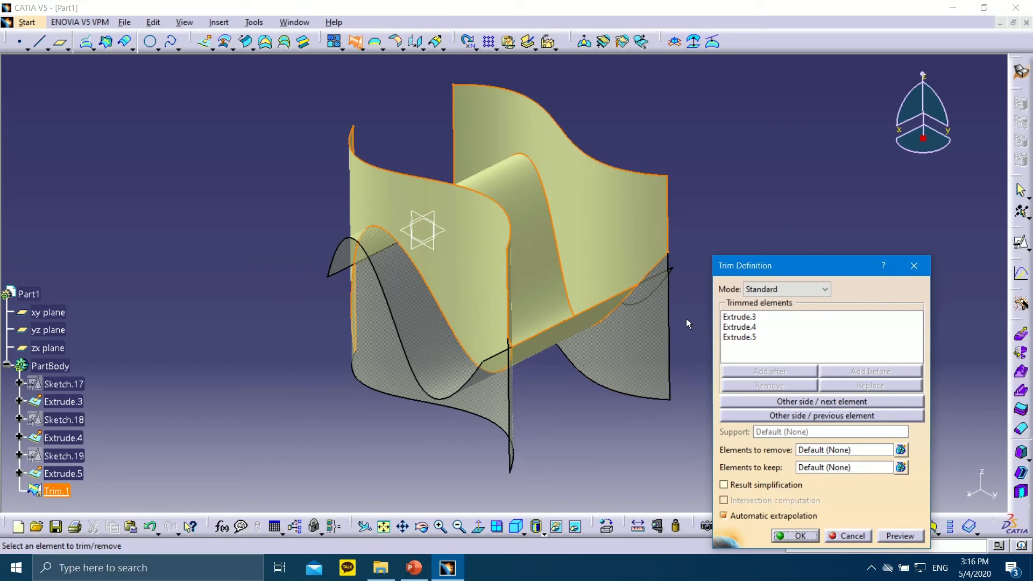
Step: Cycle through the other-side options for the next and previous elements to compare which surface portions the trim keeps
click(795, 404)
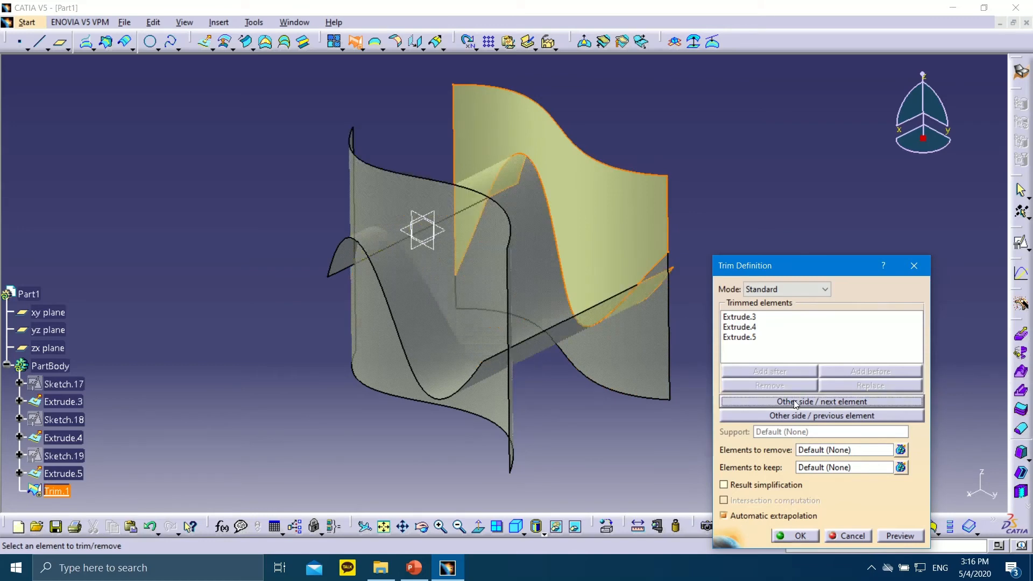
click(796, 404)
click(795, 404)
click(796, 404)
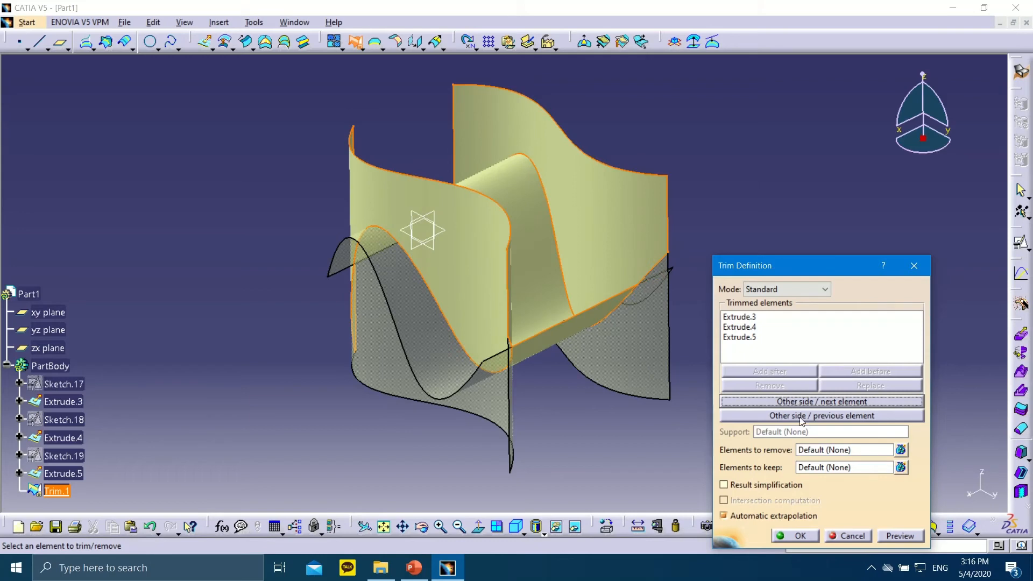
click(799, 417)
click(800, 416)
click(801, 417)
click(801, 417)
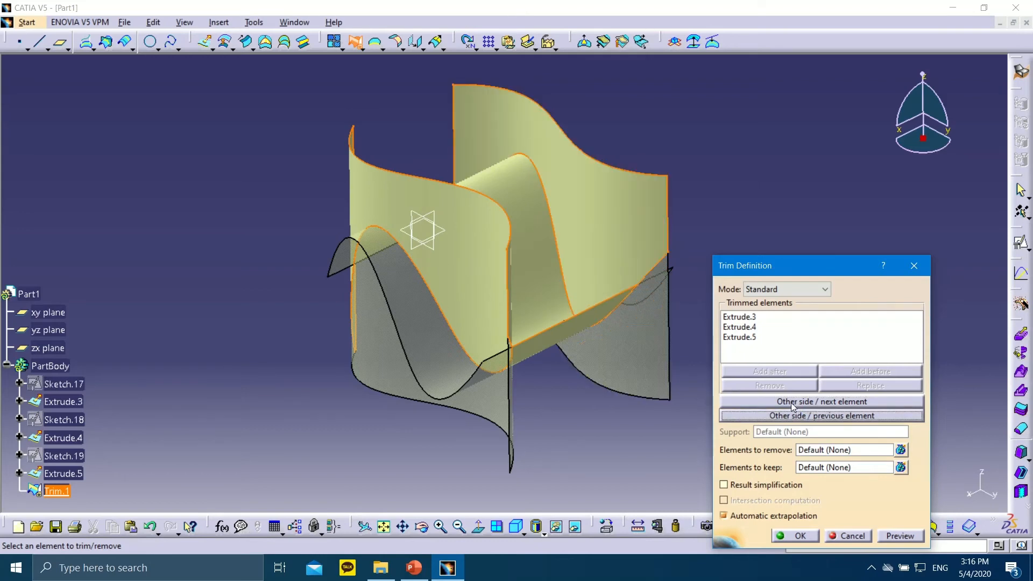
click(791, 403)
click(791, 402)
click(791, 402)
click(790, 401)
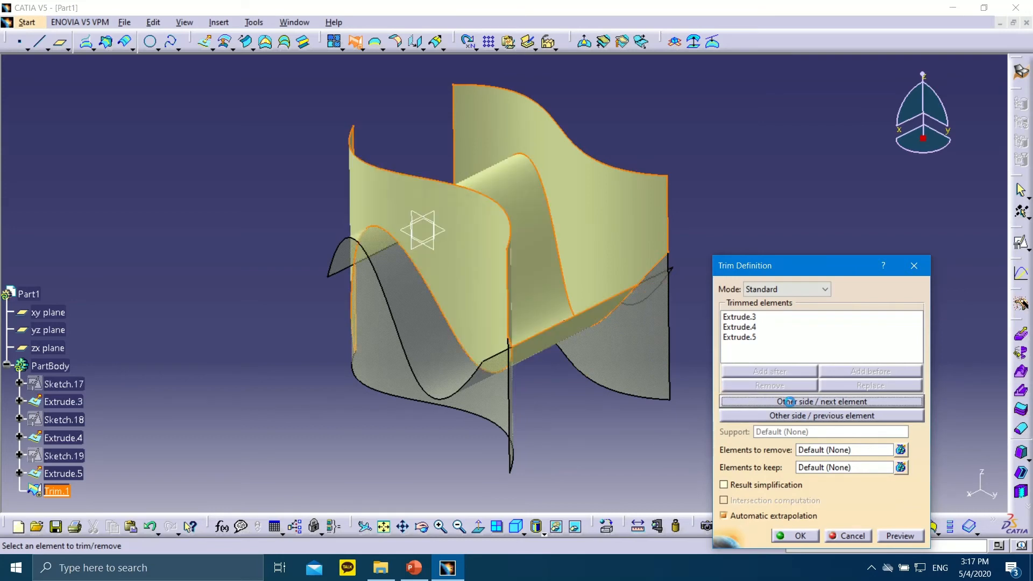
Step: Try the Pieces trim mode and return the mode to Standard
click(775, 291)
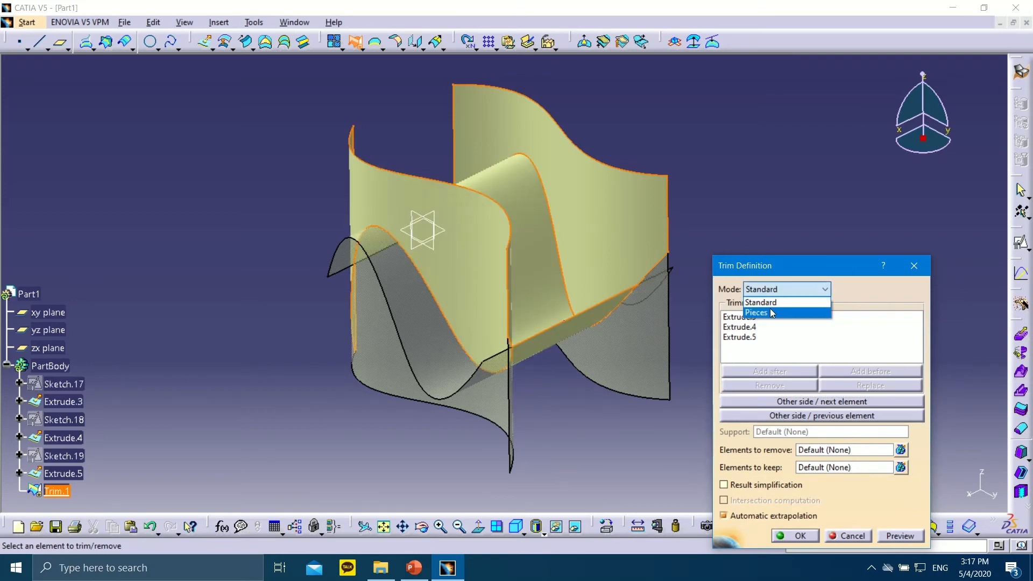
click(773, 310)
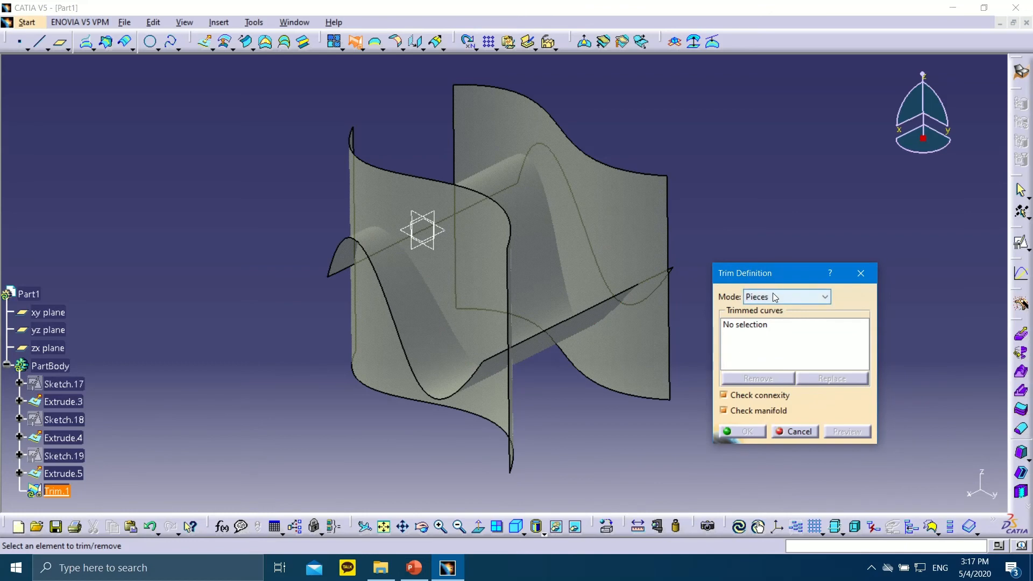
click(776, 298)
click(773, 312)
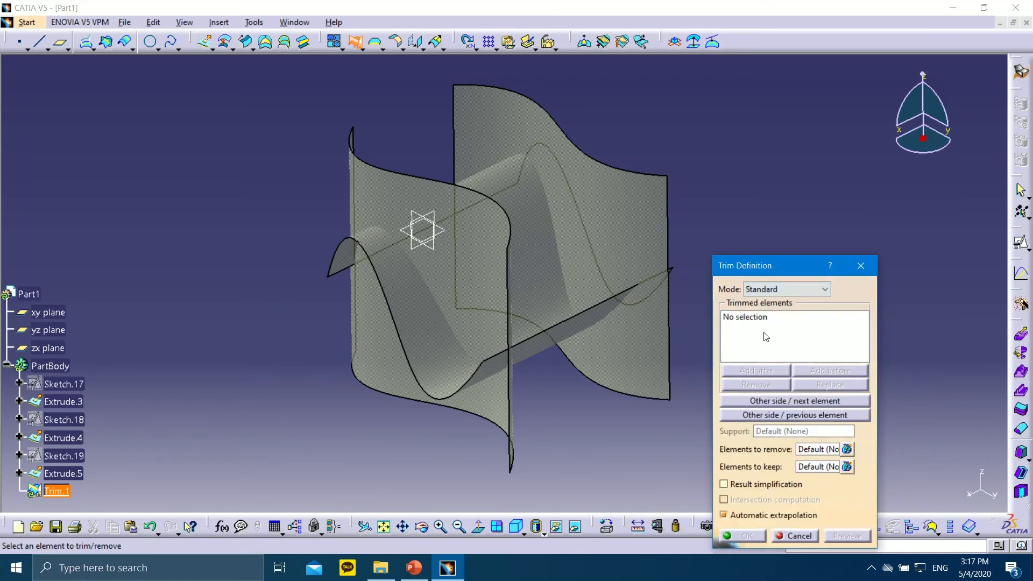
Step: Select Extrude.3, Extrude.4 and Extrude.5 as trimmed elements and try the other side for the next element
click(752, 318)
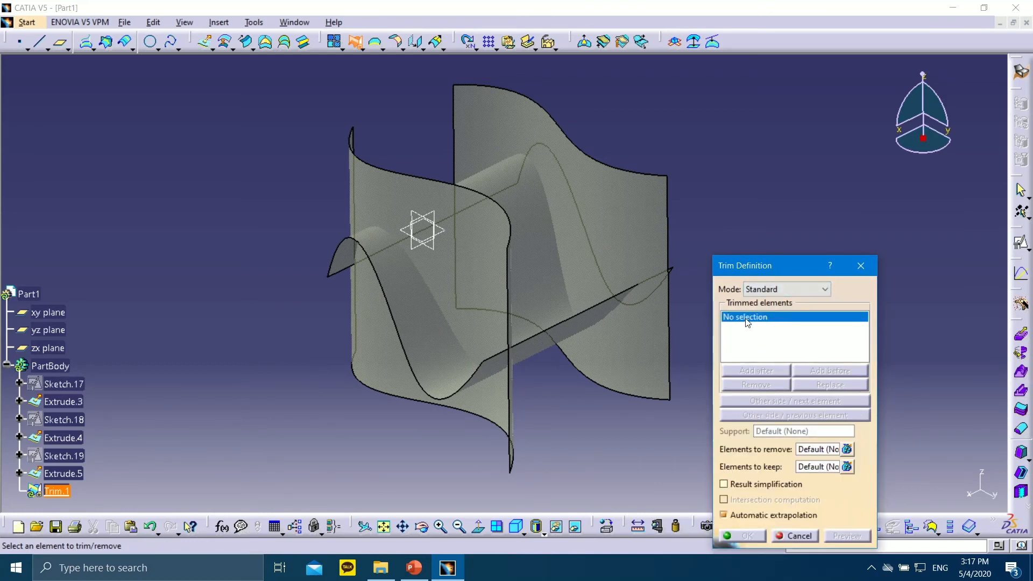
click(530, 232)
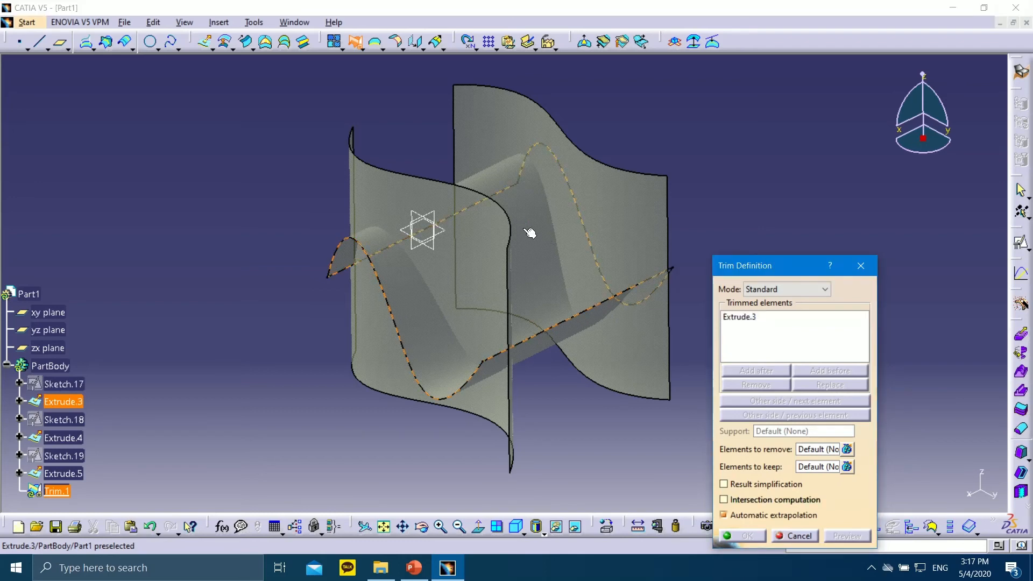
click(473, 240)
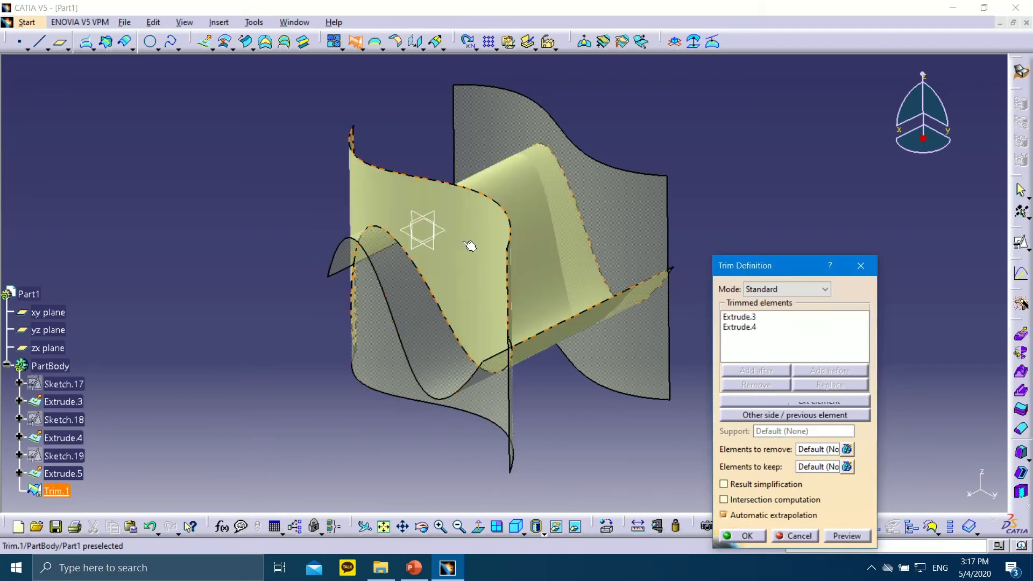
click(543, 136)
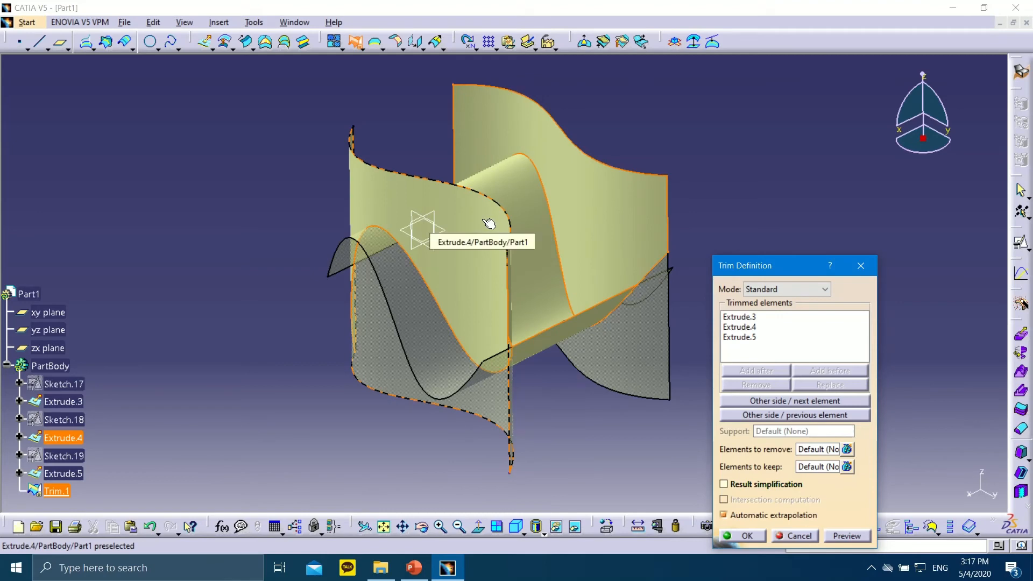
click(755, 401)
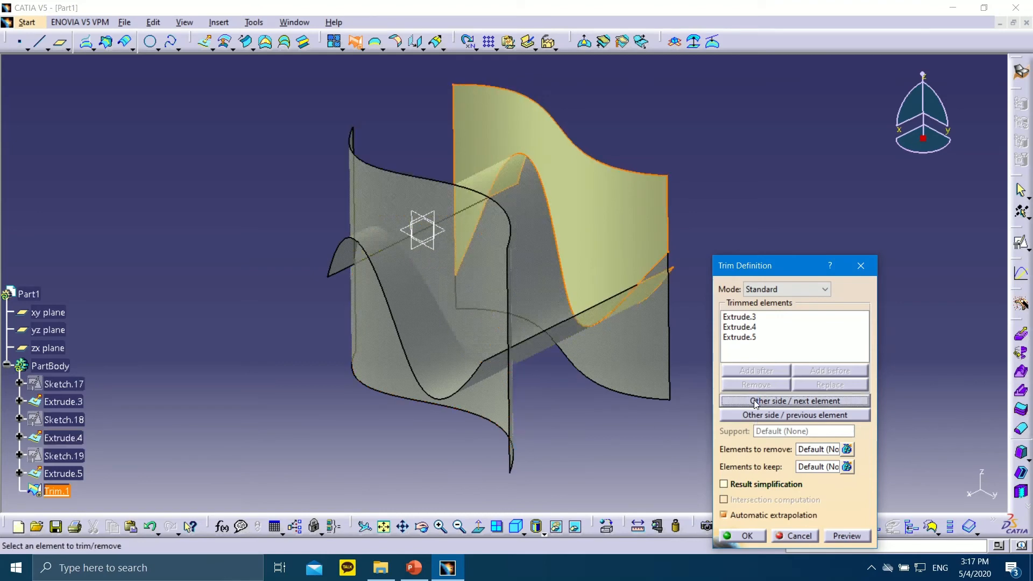
click(754, 402)
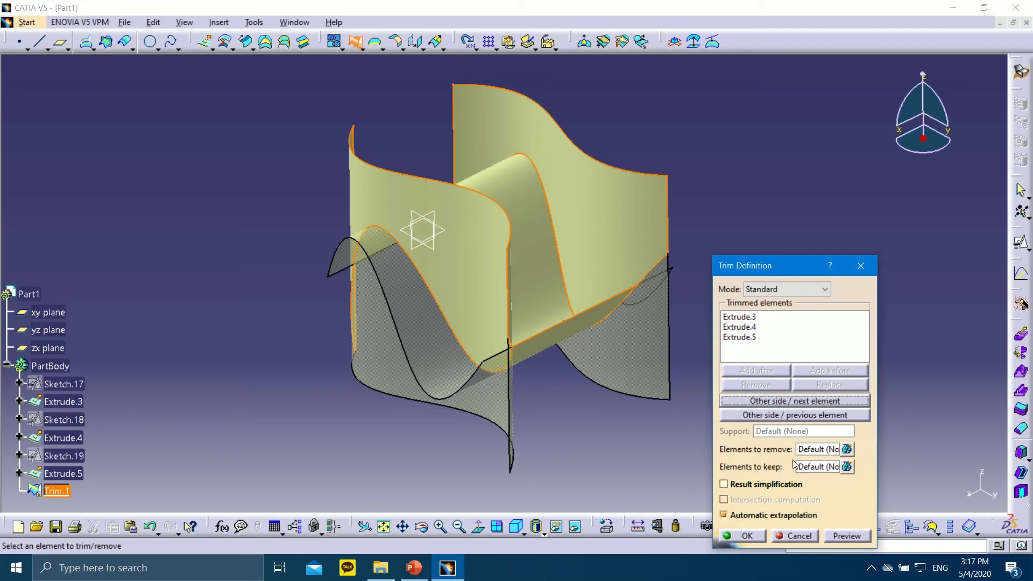
Step: Try to designate a face of Extrude.4 as the element to remove, and cancel the trim
click(809, 449)
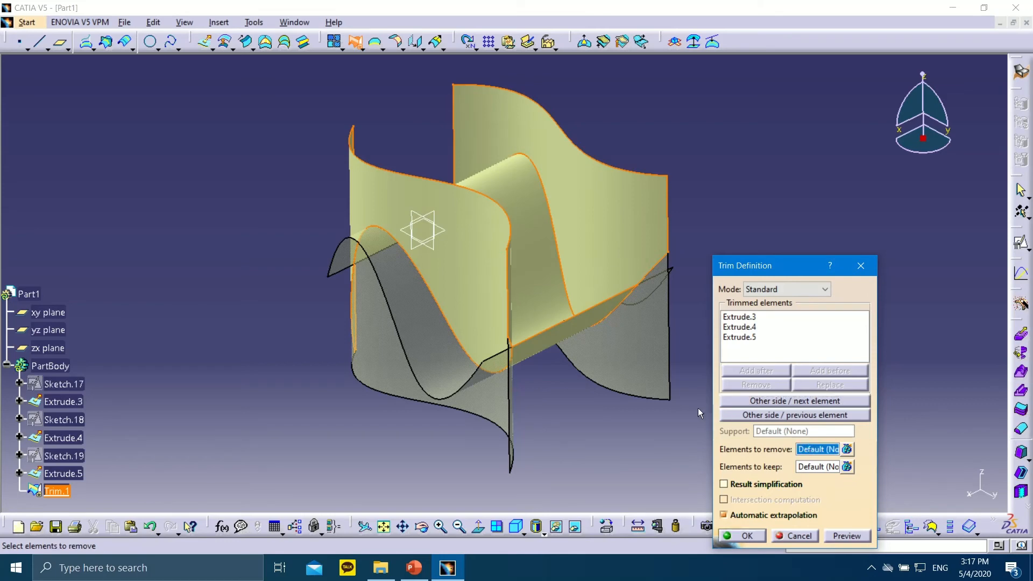
click(488, 267)
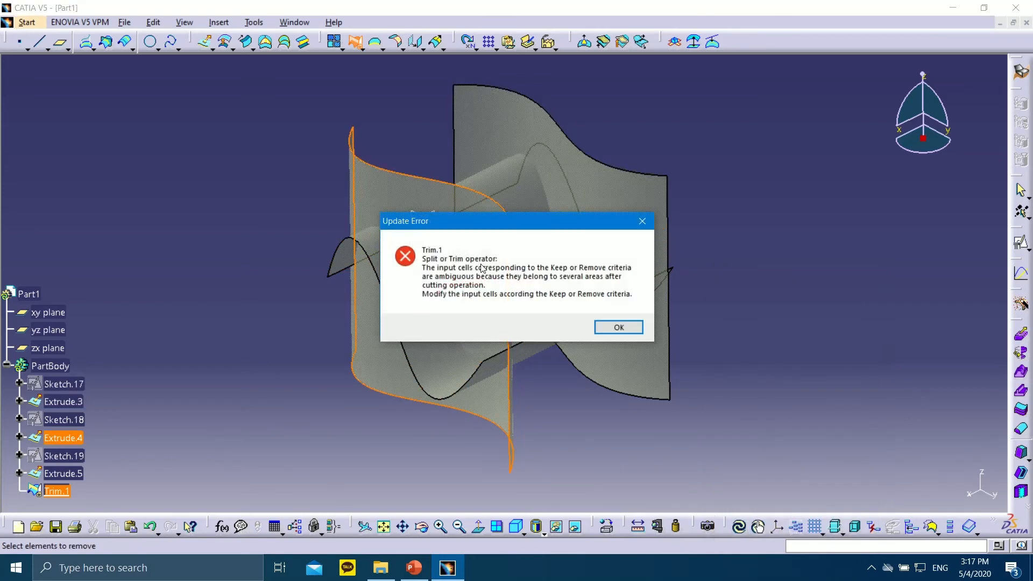
click(603, 329)
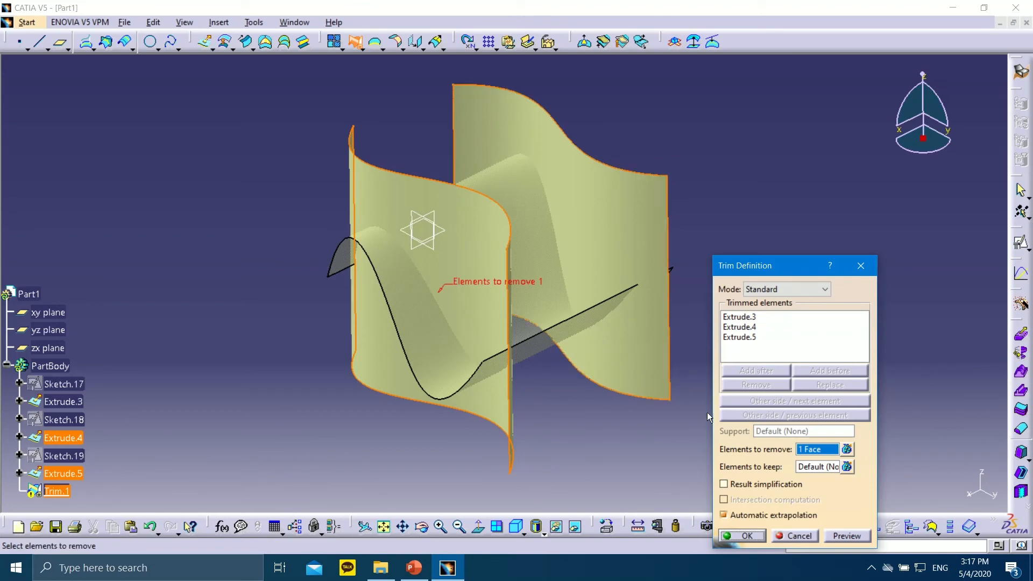
right_click(815, 452)
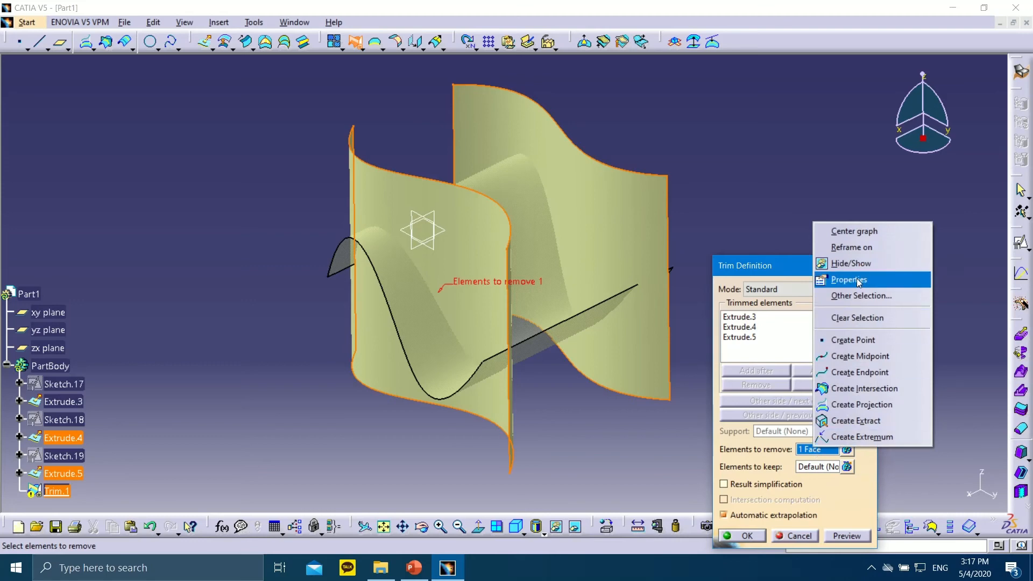
click(667, 453)
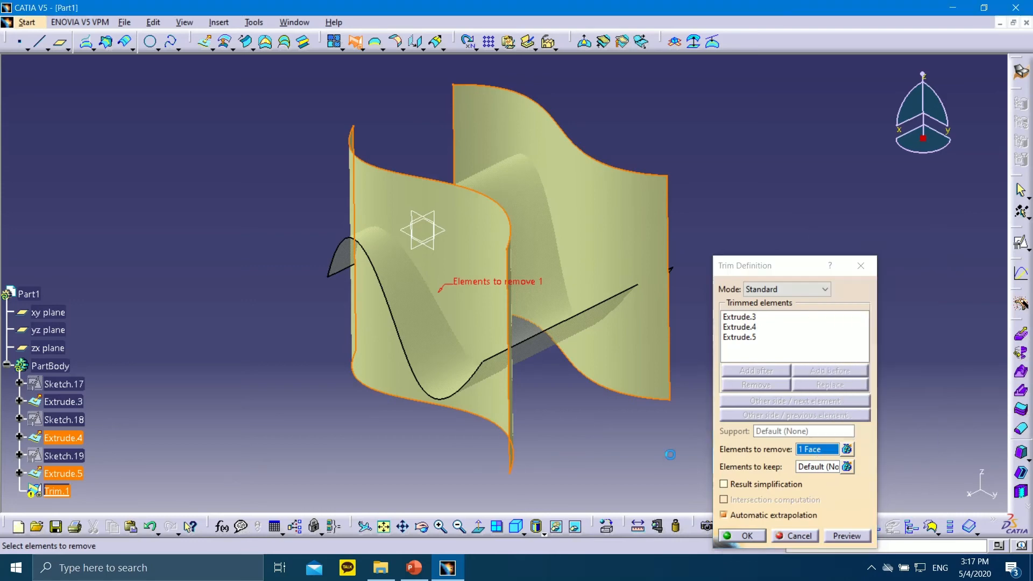
click(800, 534)
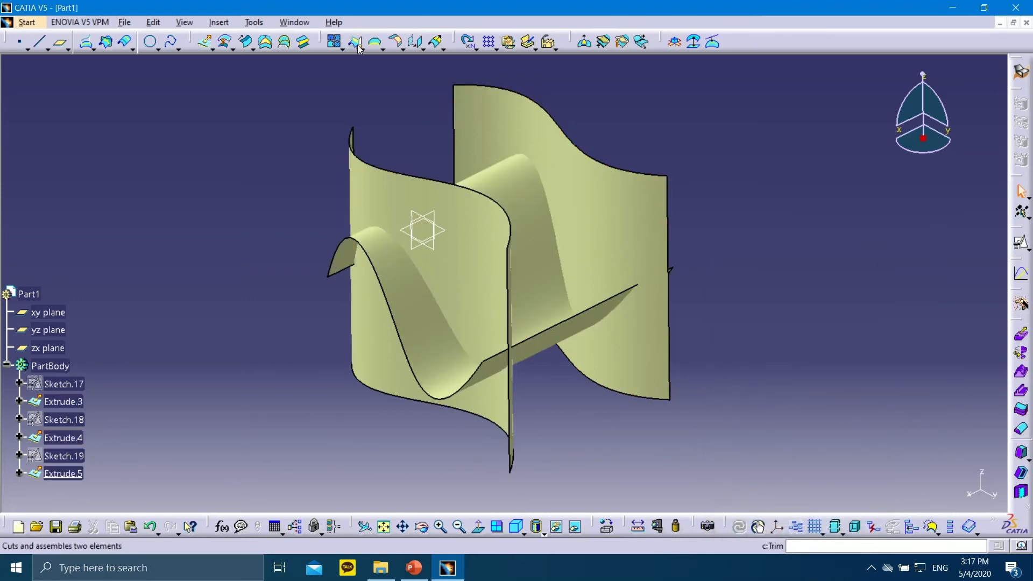
Step: Restart the Trim operation with the wave surface Extrude.3 and the crossing surfaces Extrude.4 and Extrude.5 as trimmed elements
click(360, 49)
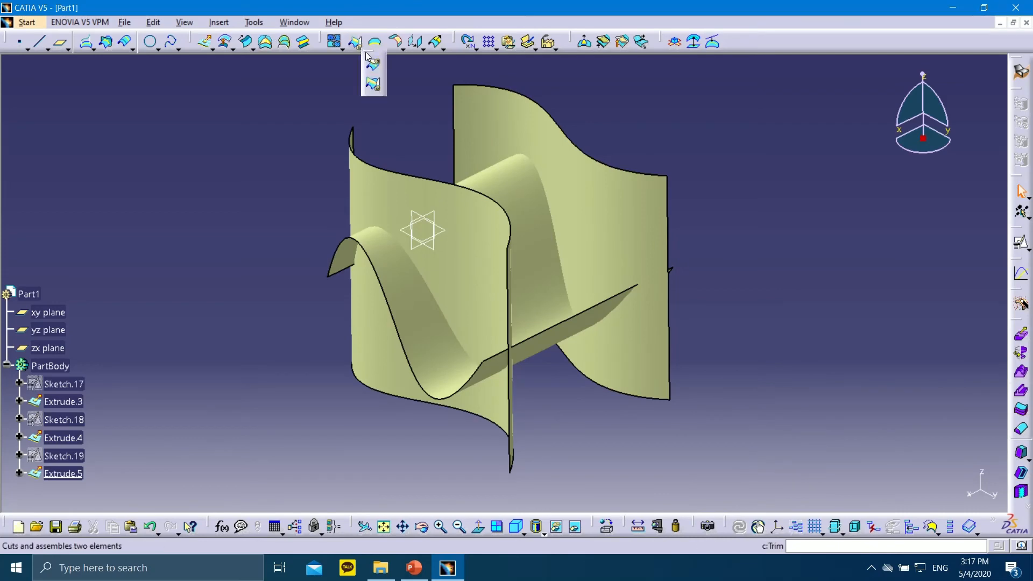
click(374, 85)
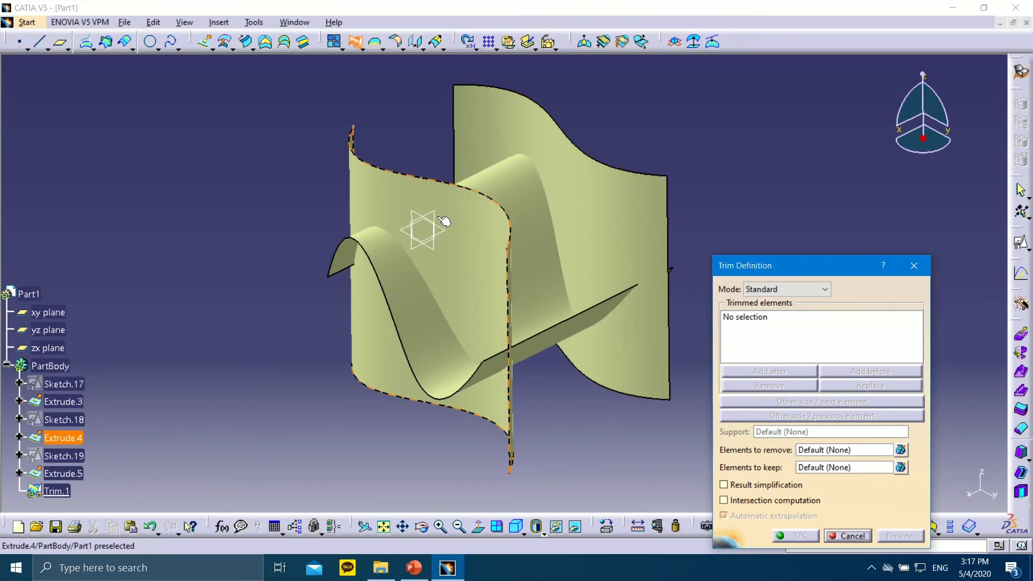
click(529, 220)
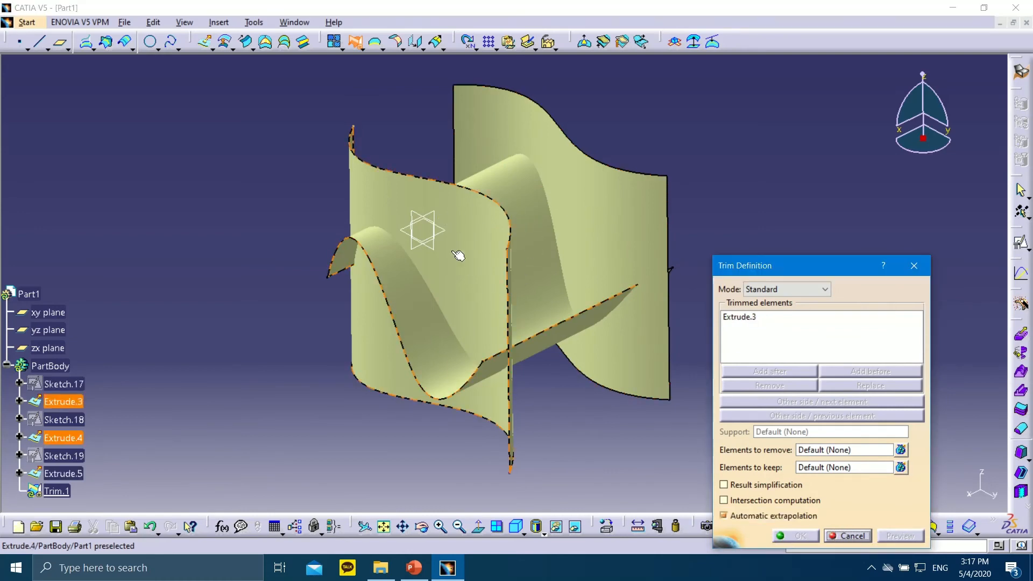
click(466, 280)
click(537, 150)
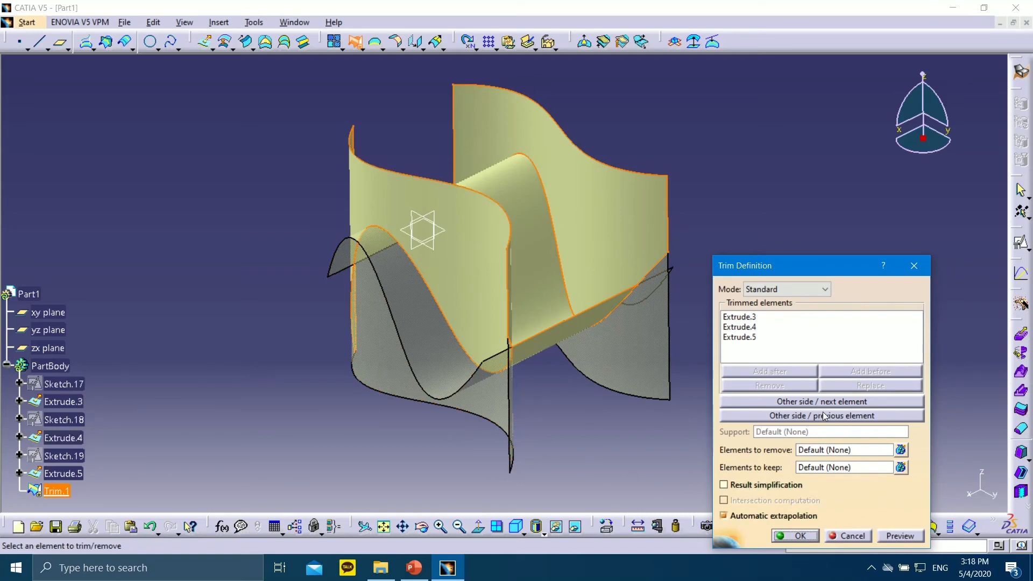
Step: Toggle the other sides of the next and previous elements and inspect which portions of the three surfaces are kept
click(803, 401)
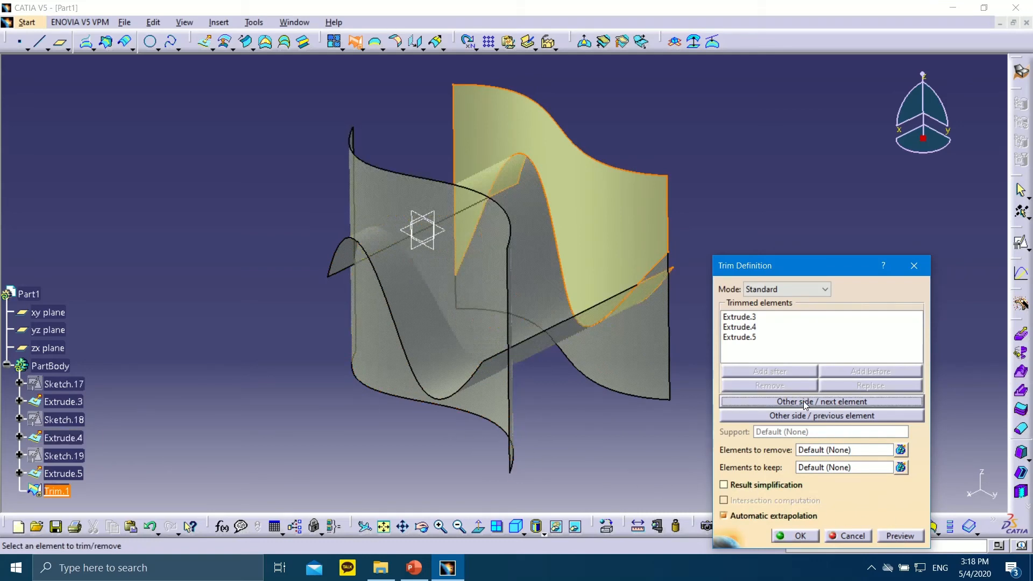
middle_drag(621, 229, 427, 358)
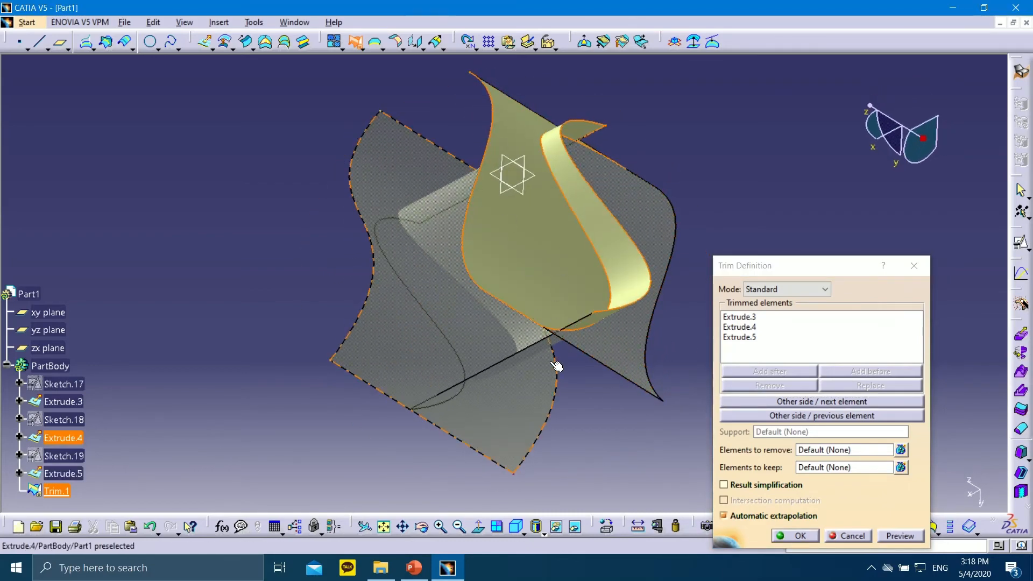
middle_drag(538, 394, 686, 347)
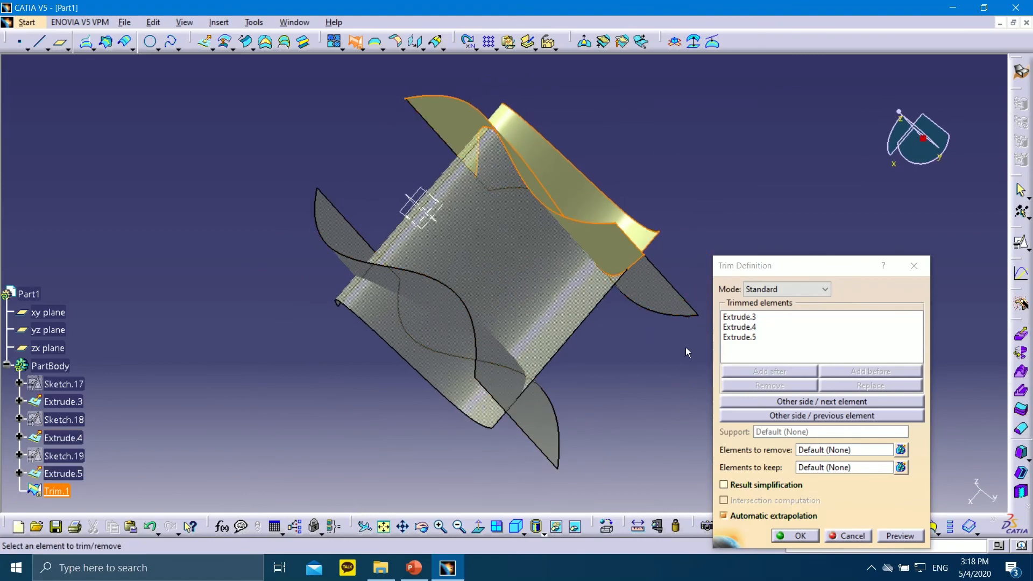
click(822, 401)
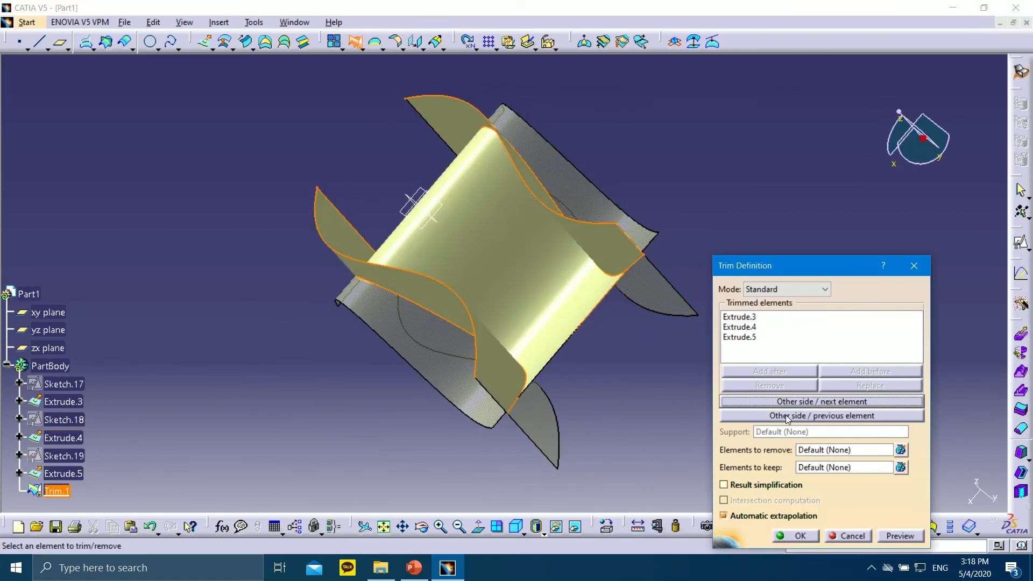
click(786, 415)
middle_drag(634, 252, 617, 279)
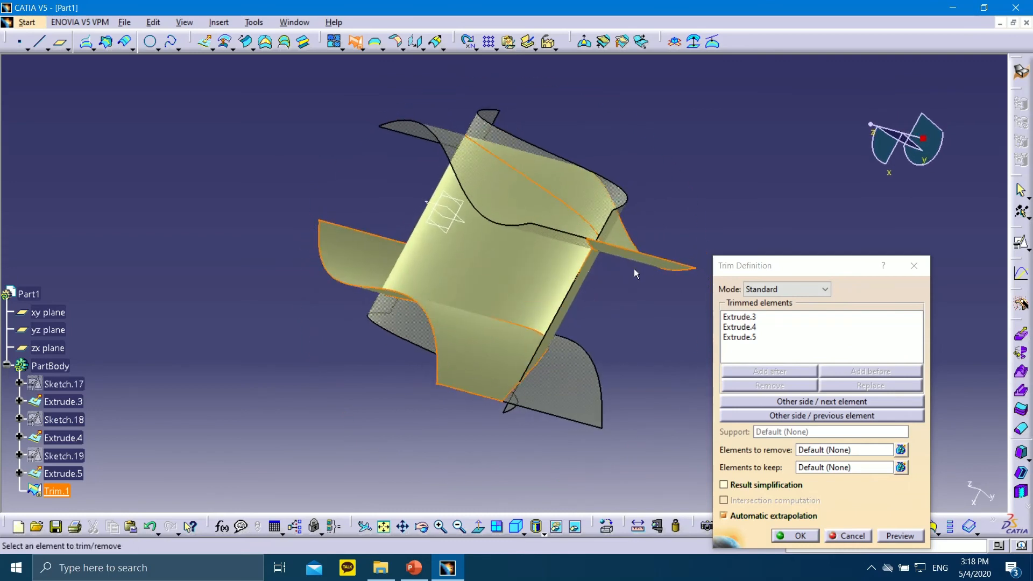
middle_drag(538, 248, 470, 228)
middle_drag(572, 177, 575, 182)
scroll(574, 182, up, 1)
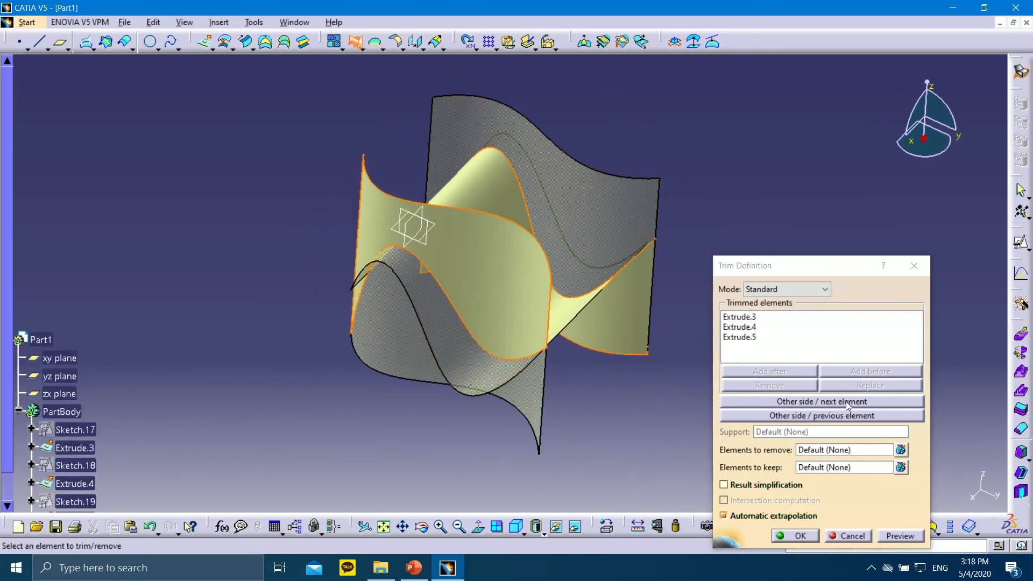
click(844, 417)
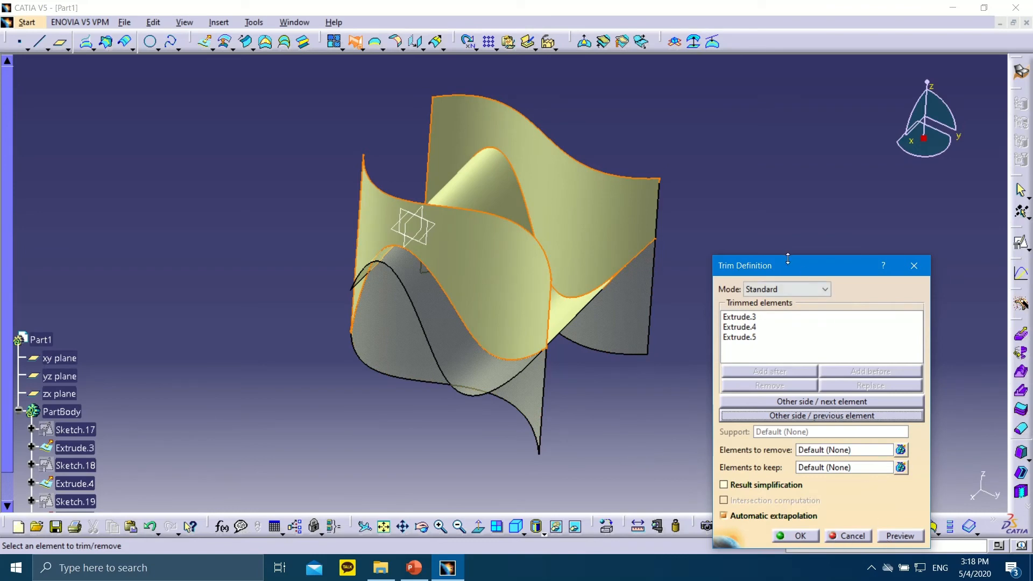
Step: Create the trim that keeps the wave section between the two crossing surfaces and their upper portions
drag(773, 267, 734, 179)
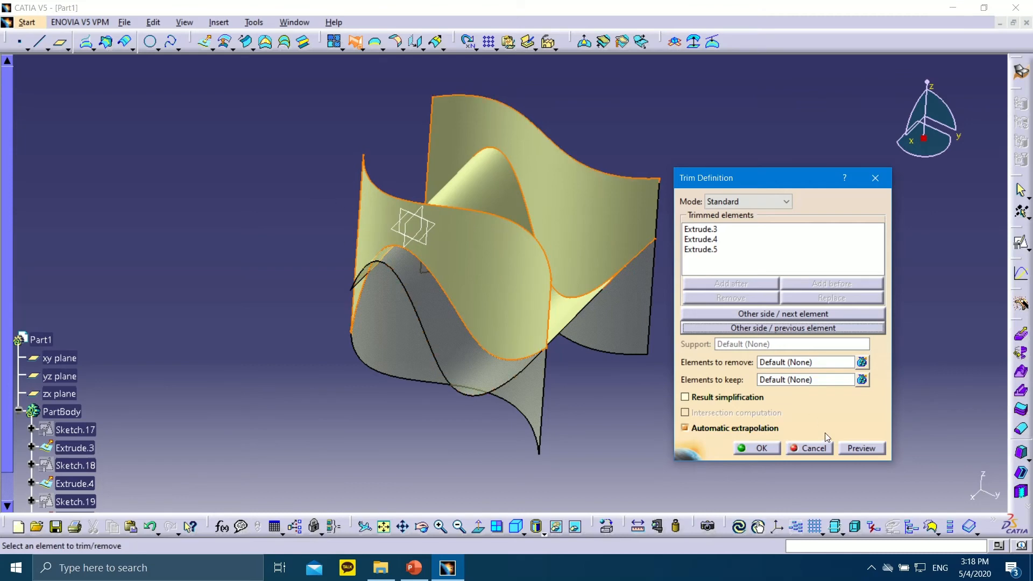
click(775, 450)
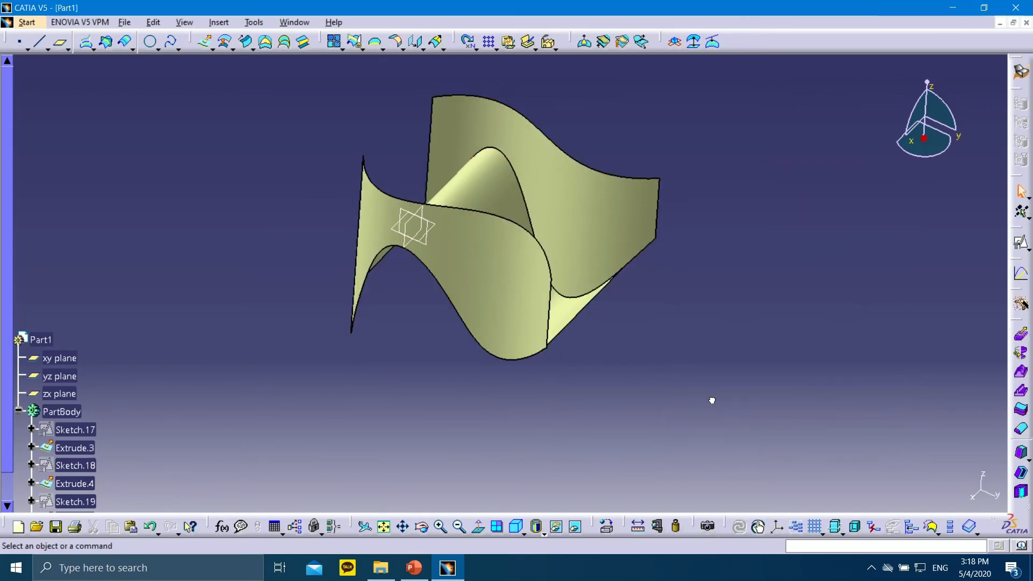
middle_drag(606, 341, 441, 226)
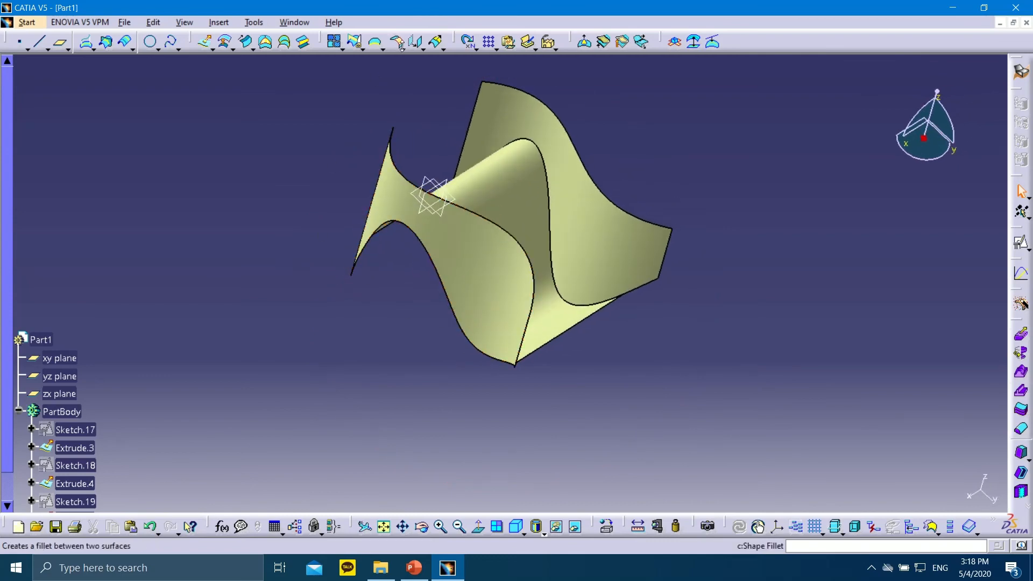
middle_drag(531, 284, 670, 427)
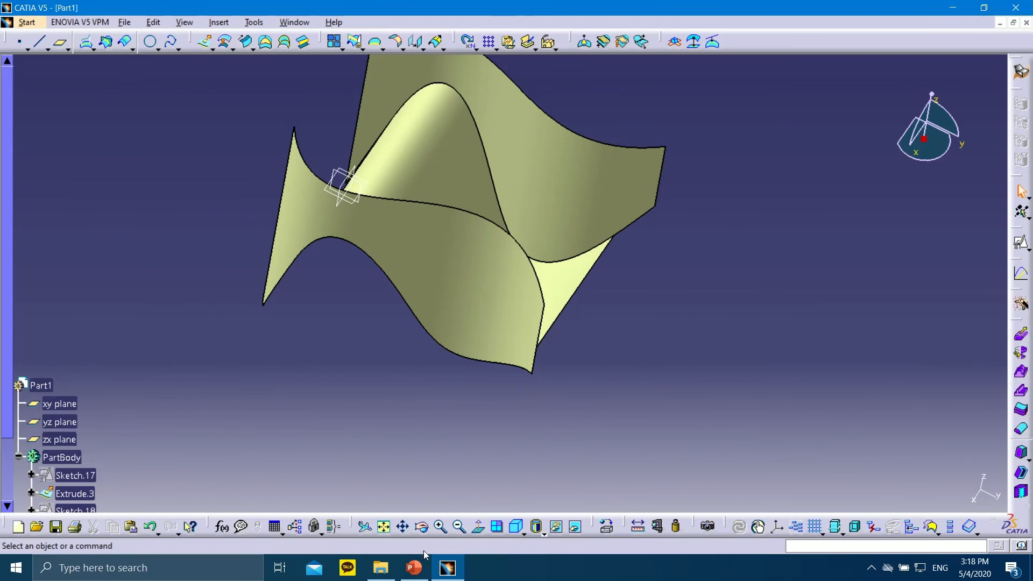
Step: Switch to PowerPoint, present from the Trim slide, advance to the Boundary slide and choose a presentation pointer
click(414, 568)
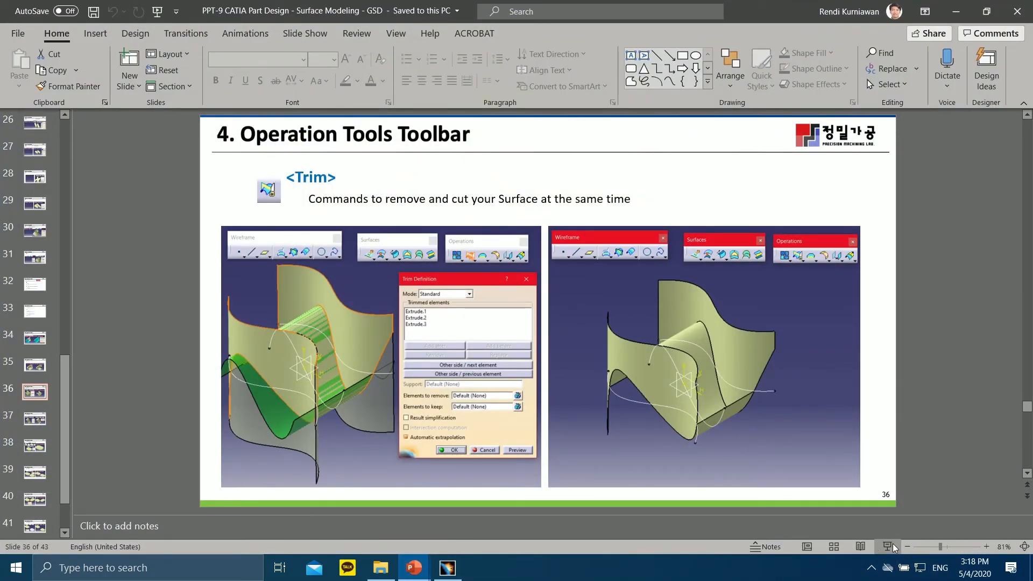
key(shift+F5)
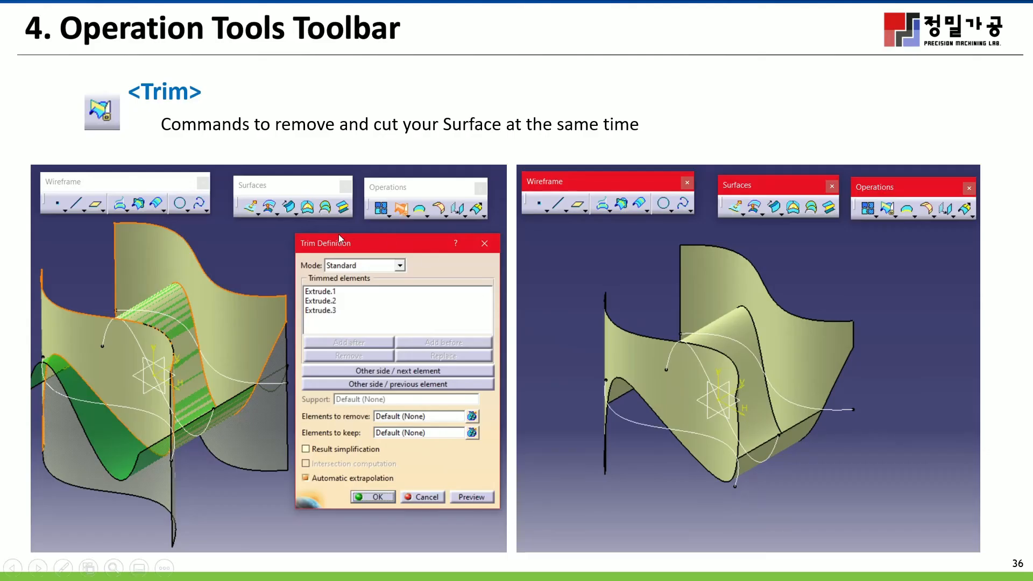
click(36, 569)
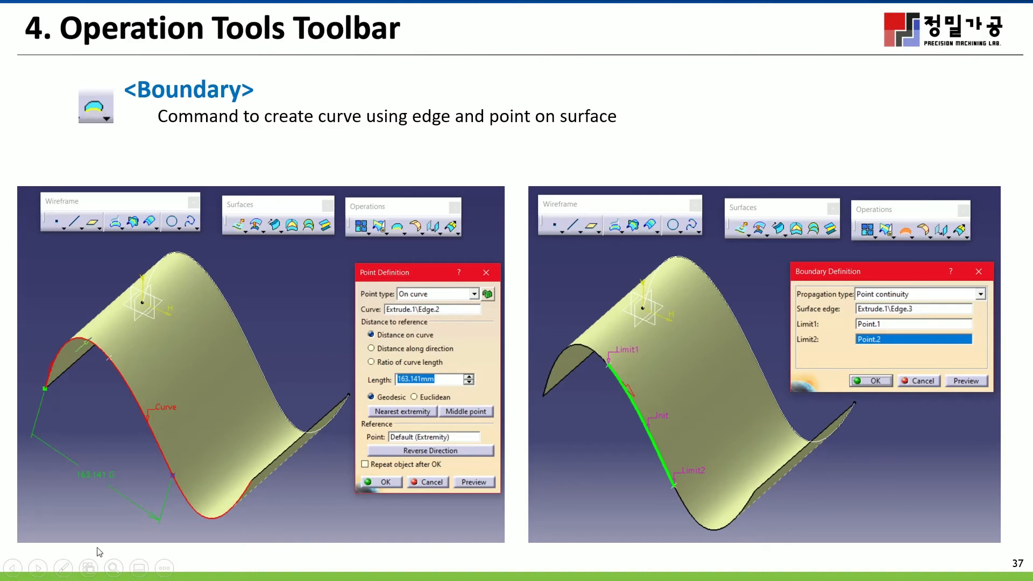
click(63, 568)
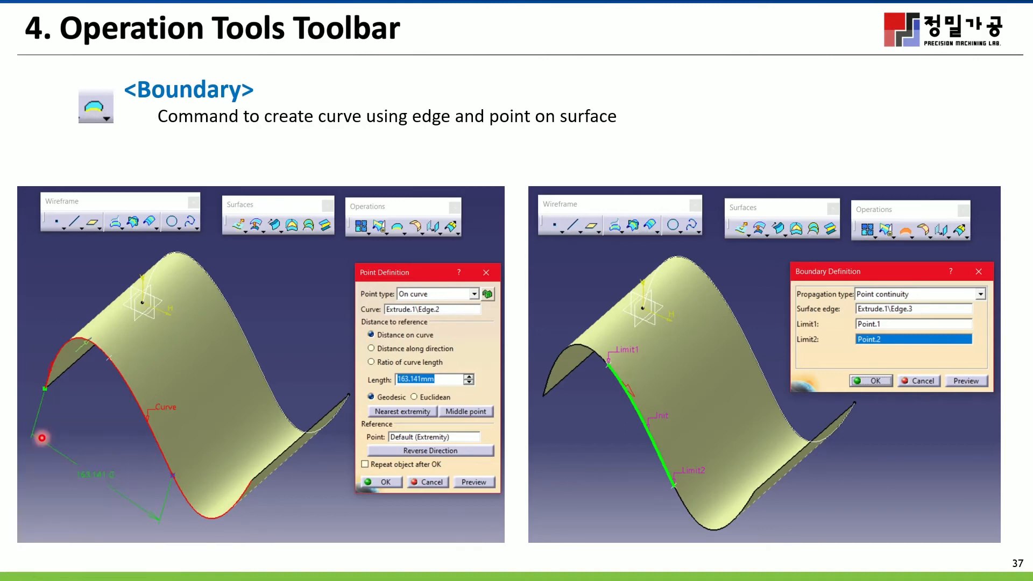
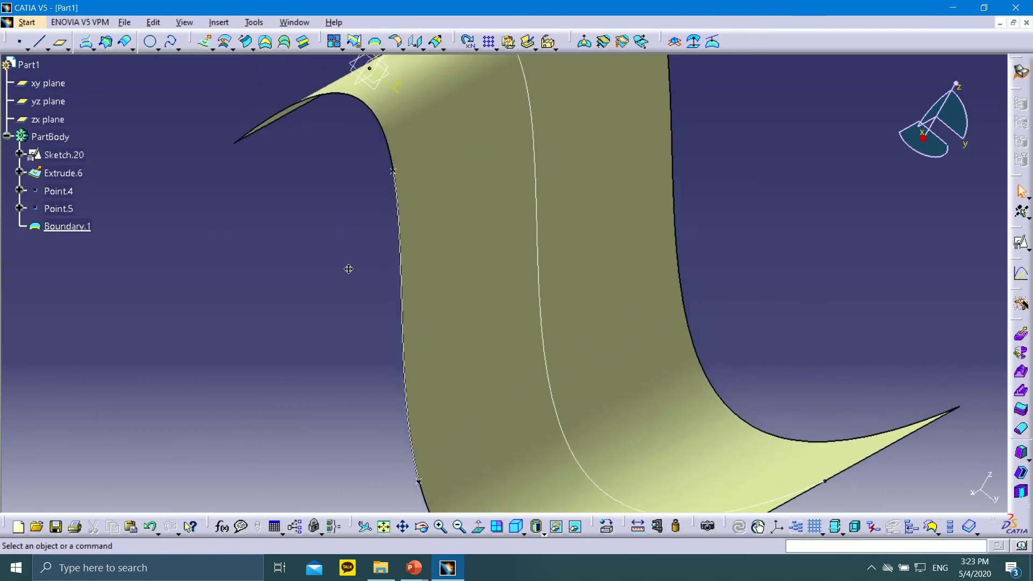
Step: Delete the sketch, the extruded wave surface, both points and the boundary curve from the part
drag(306, 62, 806, 489)
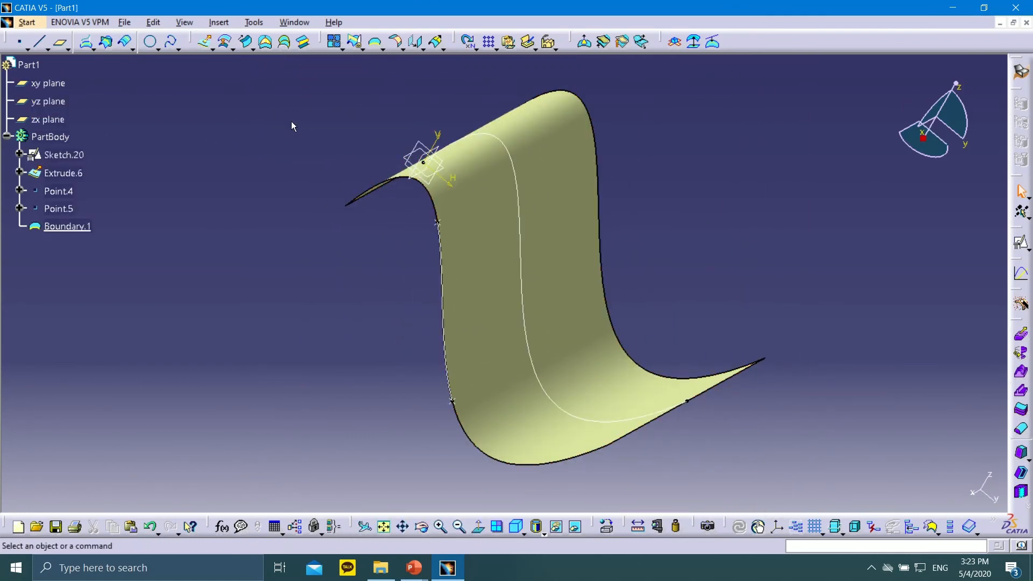
drag(299, 69, 804, 477)
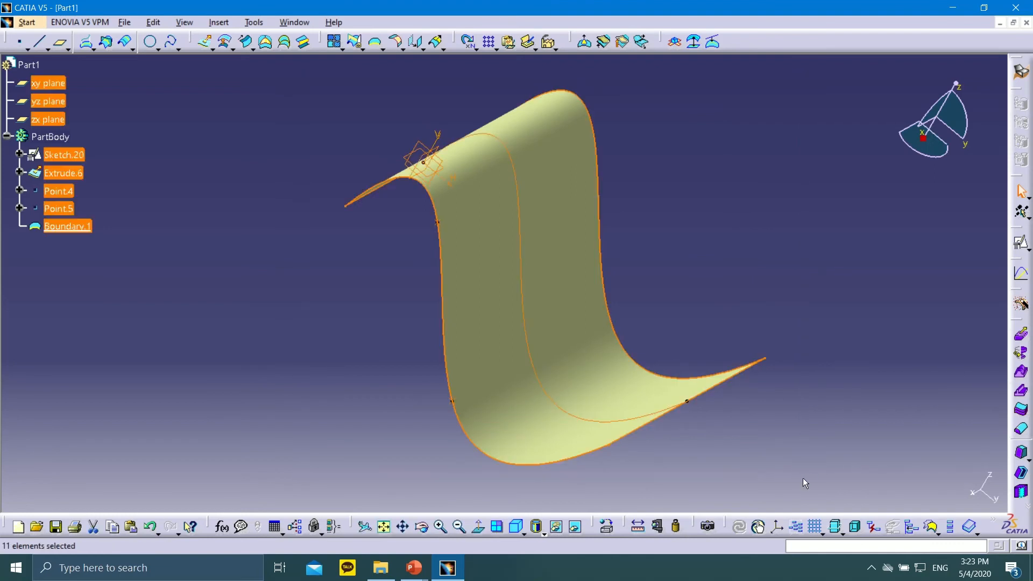
key(Delete)
click(518, 527)
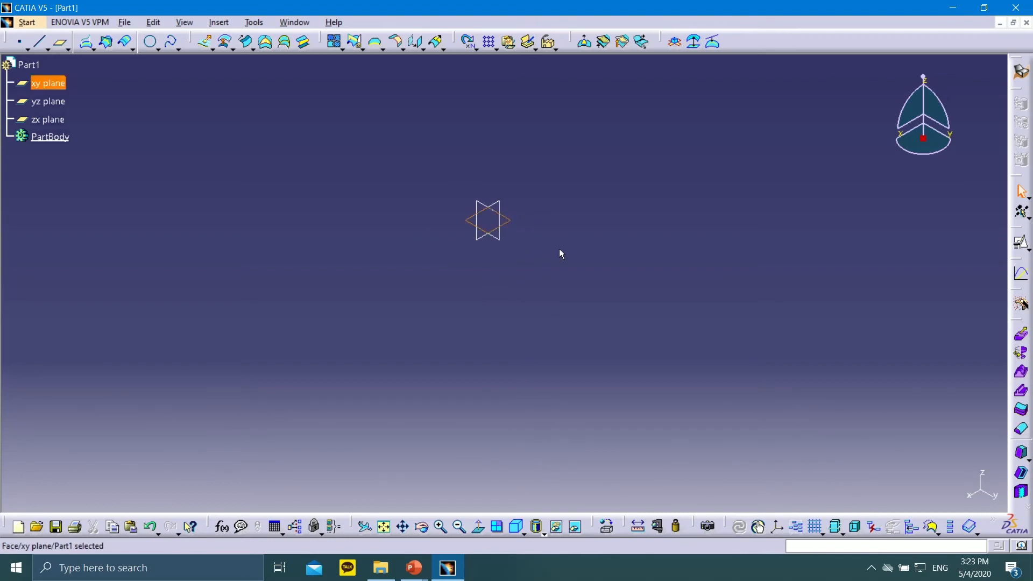
Step: Create a positioned sketch on the xy plane with the axes swapped and the V direction reversed
click(1022, 246)
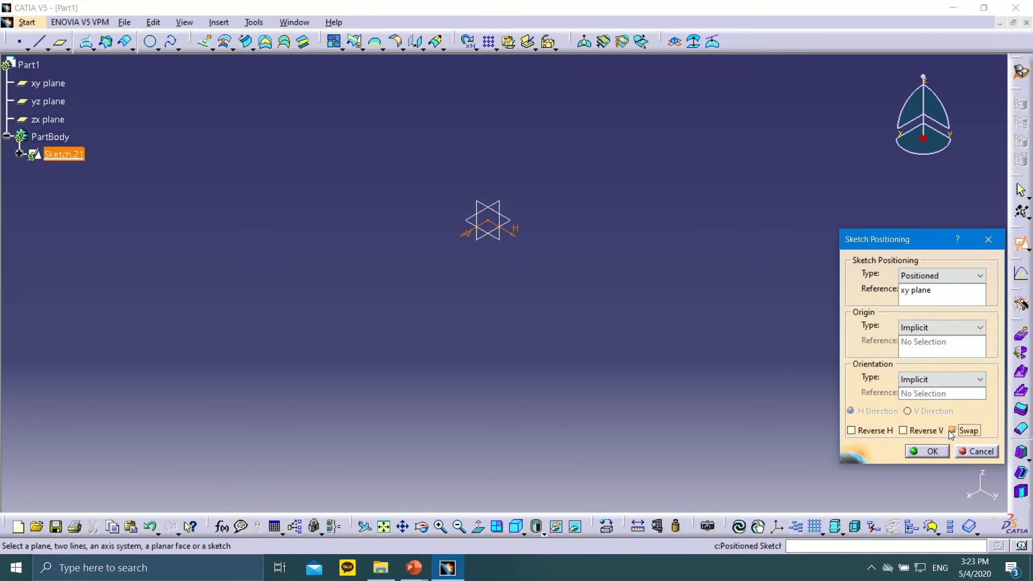
click(904, 431)
click(927, 451)
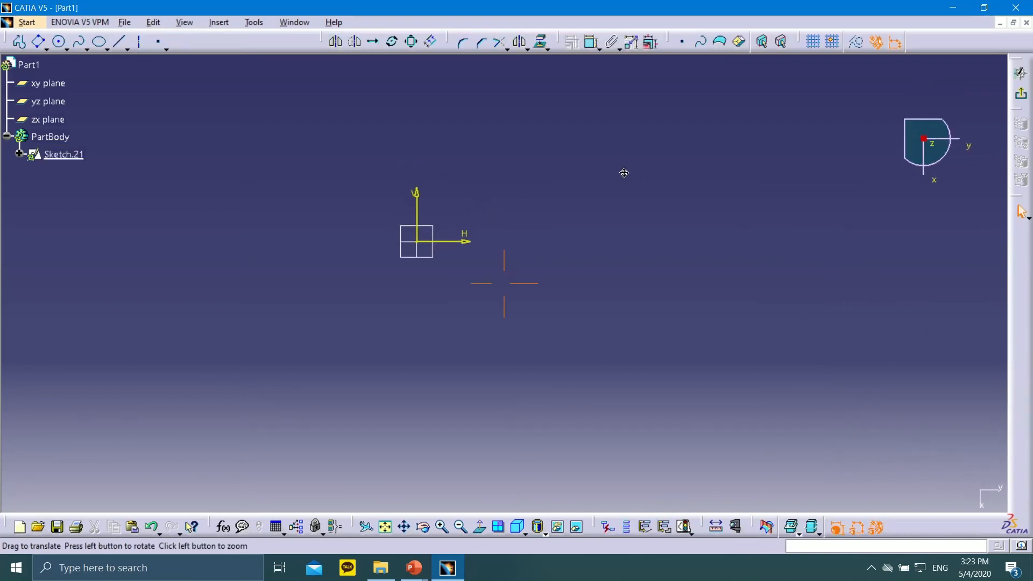
Step: Sketch a centered rectangle about 444 mm wide and 260 mm high around the sketch origin
click(46, 49)
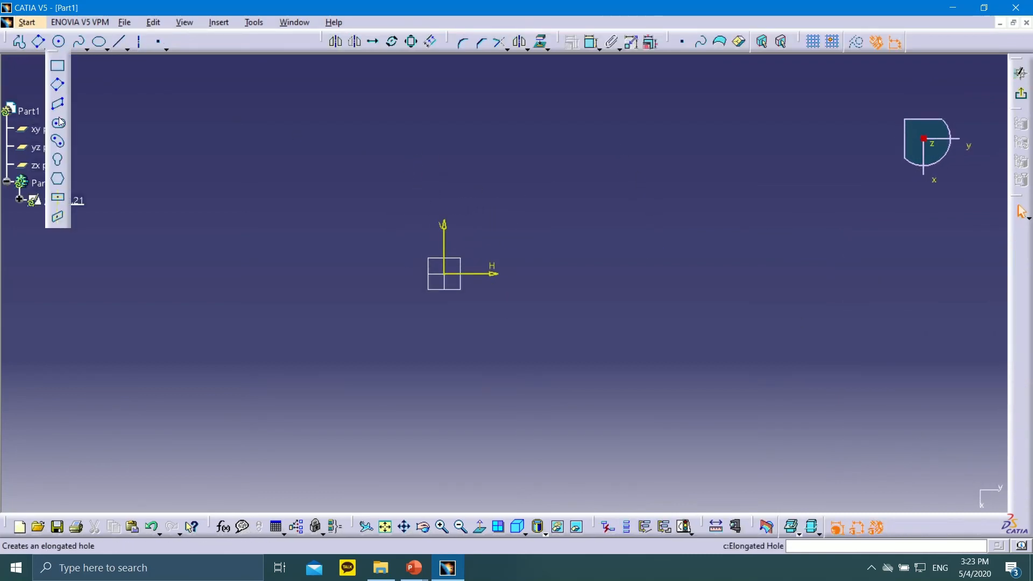
click(60, 198)
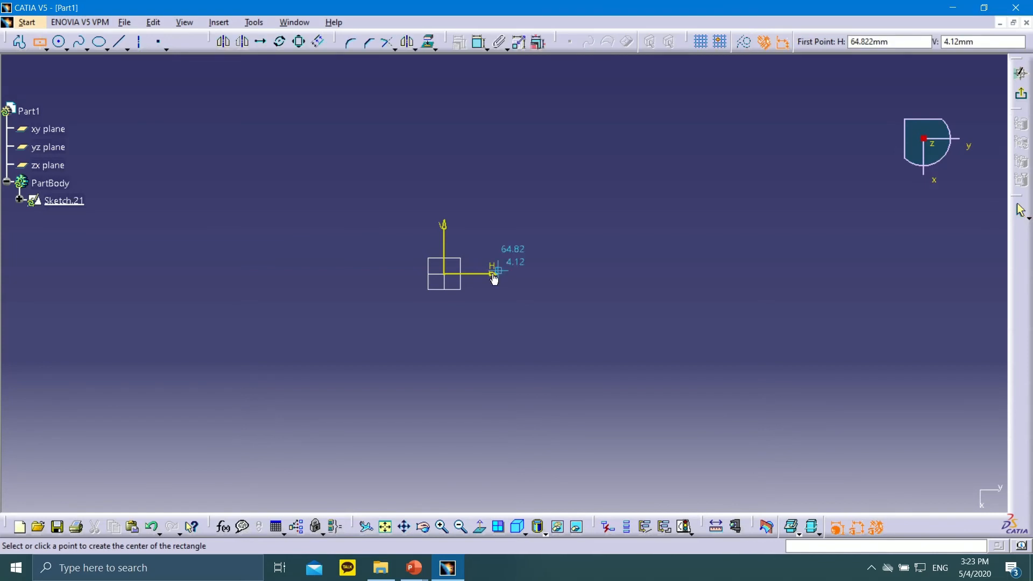
click(445, 276)
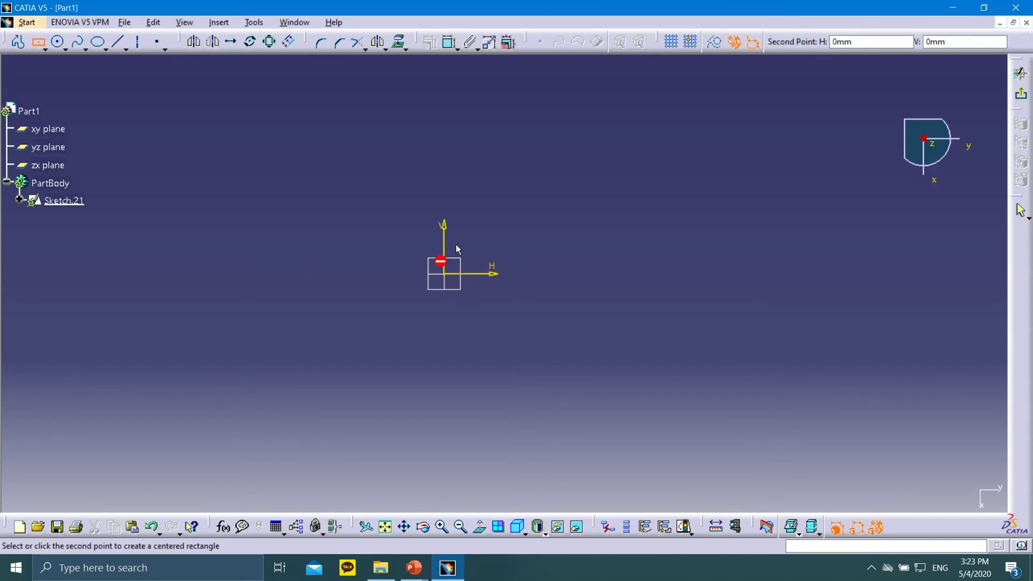
click(630, 165)
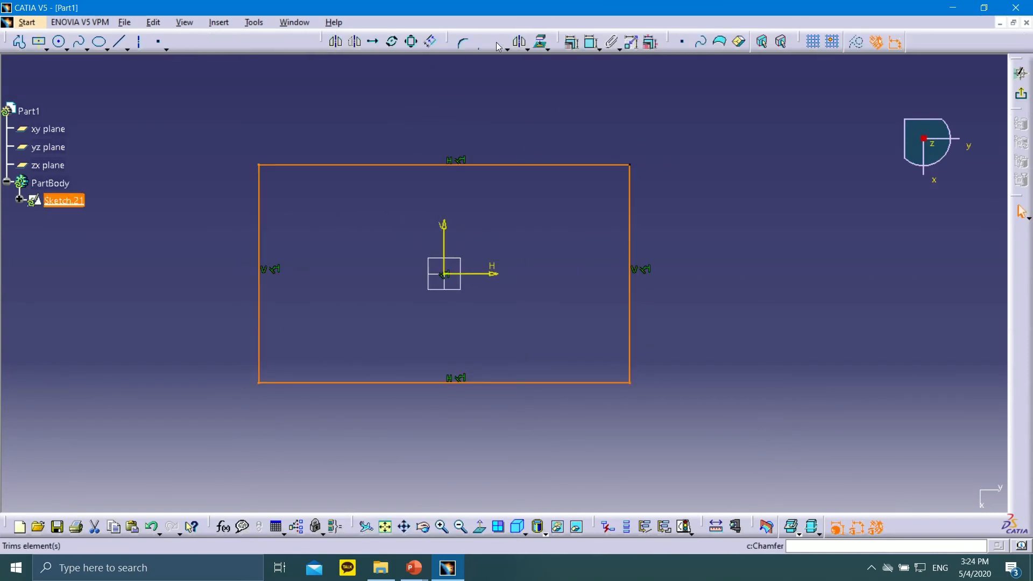
Step: Dimension the rectangle's upper edge and set its length to 300 mm
click(536, 165)
click(418, 125)
double_click(419, 125)
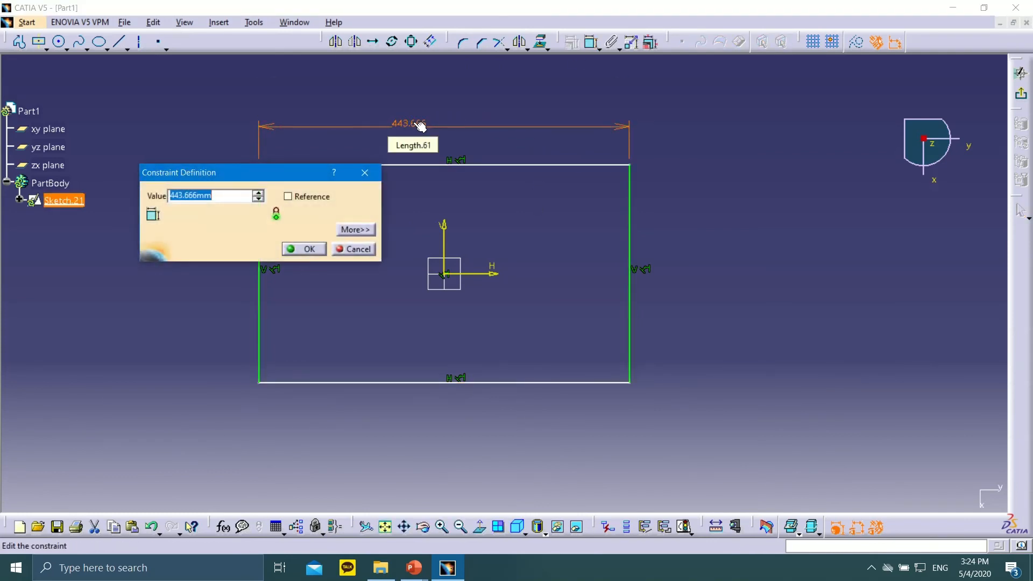
text(300)
key(Return)
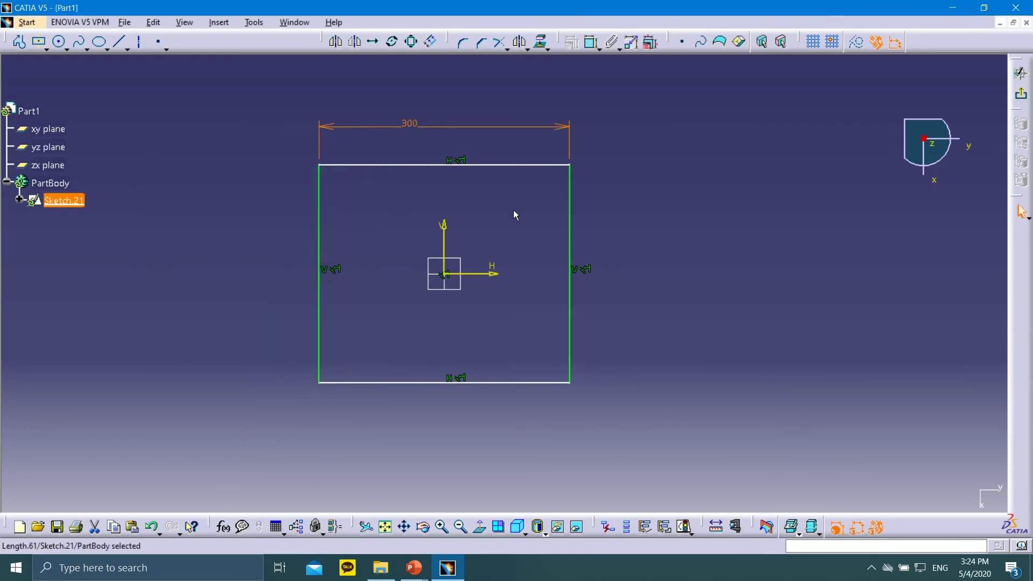
Step: Dimension the distance between the rectangle's upper and lower edges and set it to 250 mm
click(592, 46)
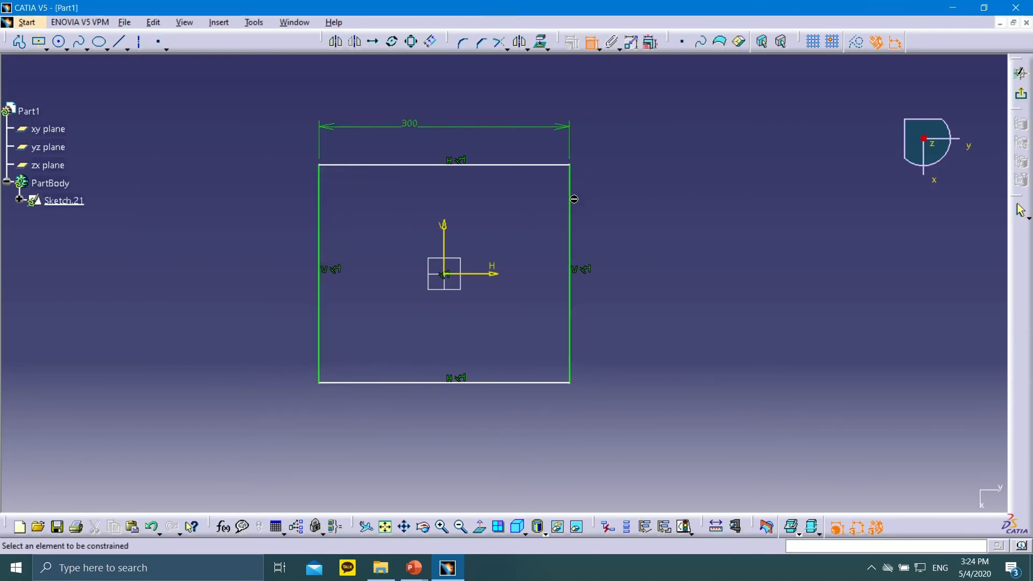
click(546, 166)
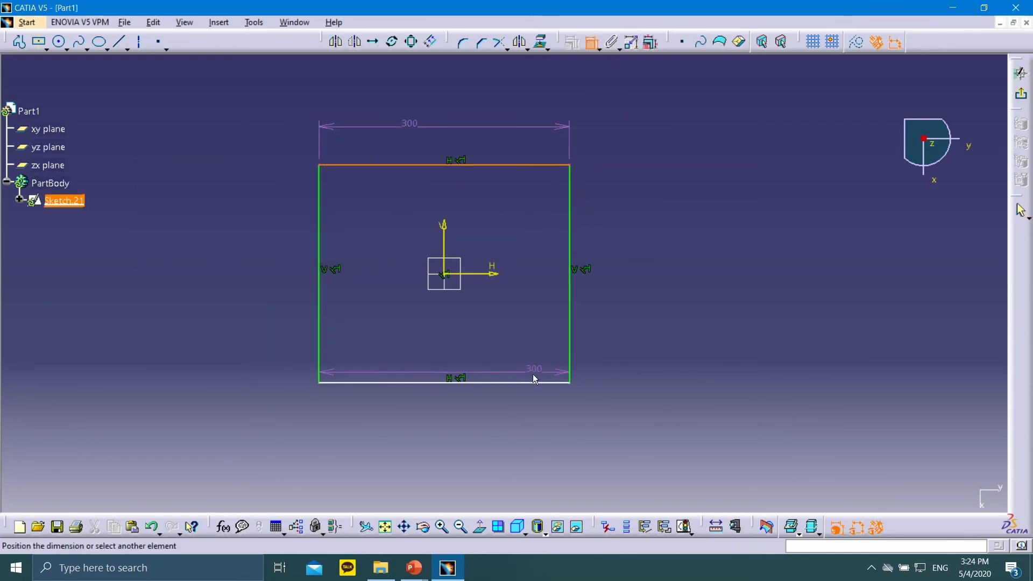
click(539, 383)
double_click(635, 267)
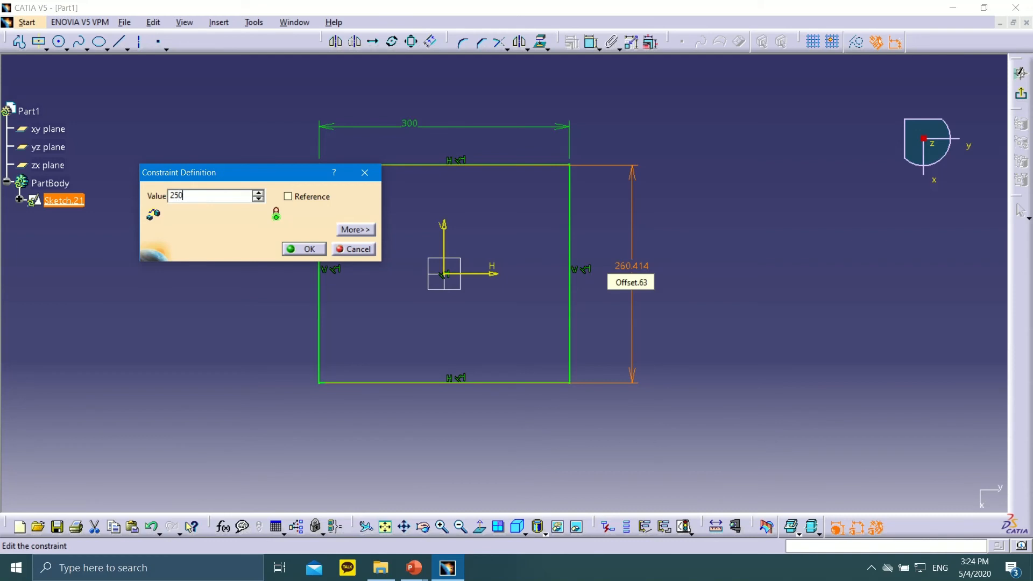
key(Return)
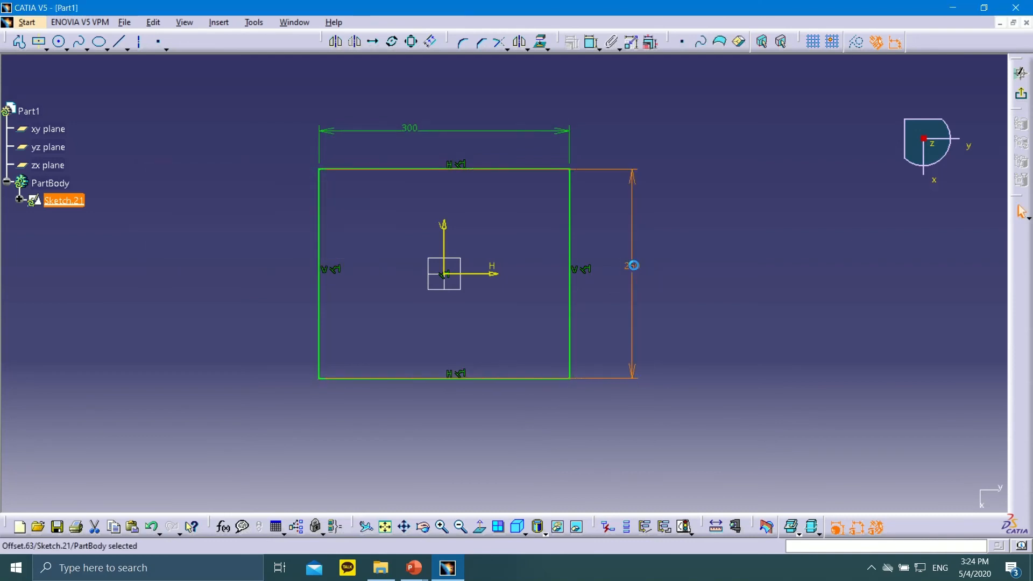
double_click(634, 266)
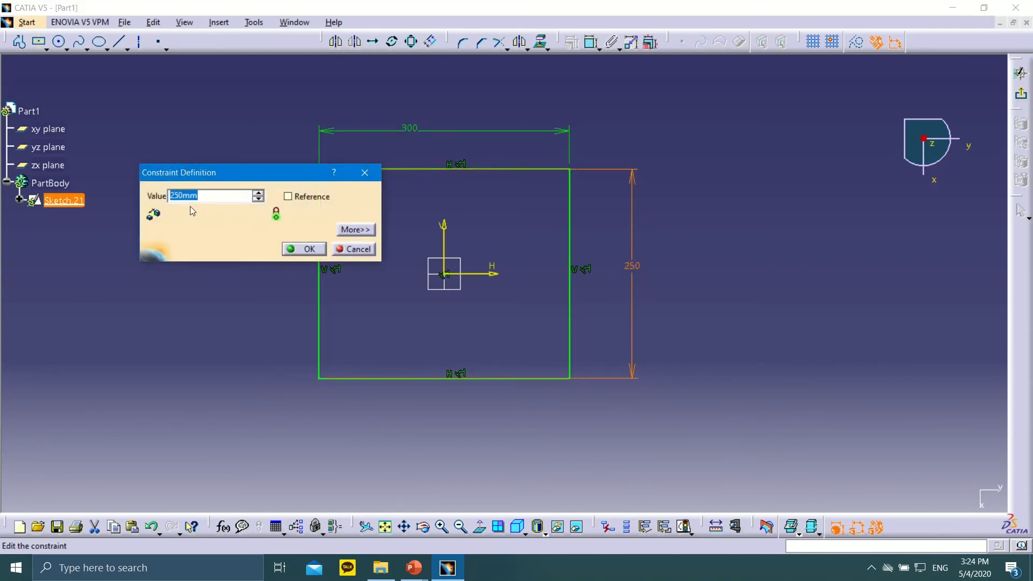
key(Return)
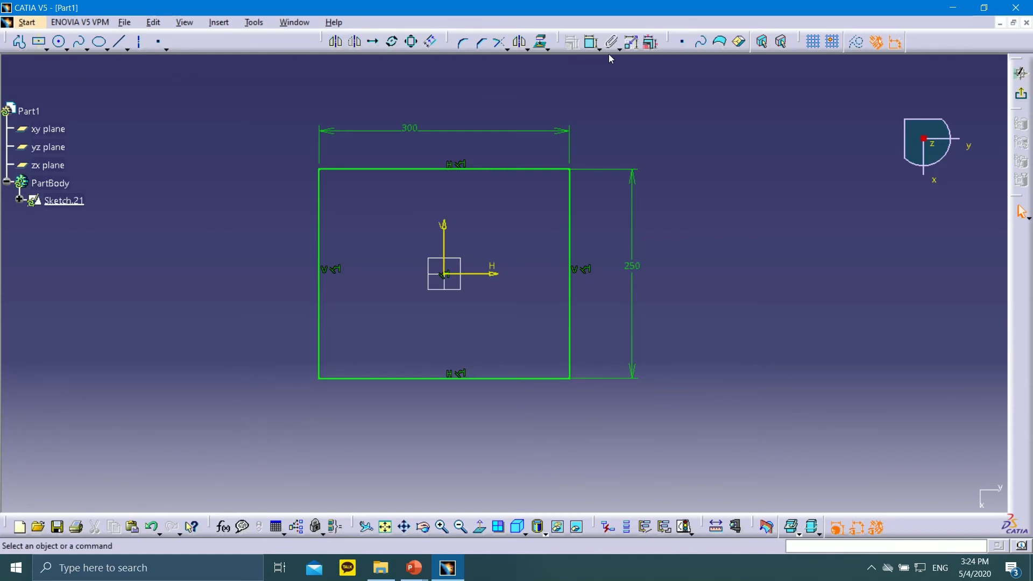
Step: Round the rectangle's upper-left corner, converting the edge length into a distance, and set the radius to 50 mm
click(463, 43)
click(337, 171)
click(319, 188)
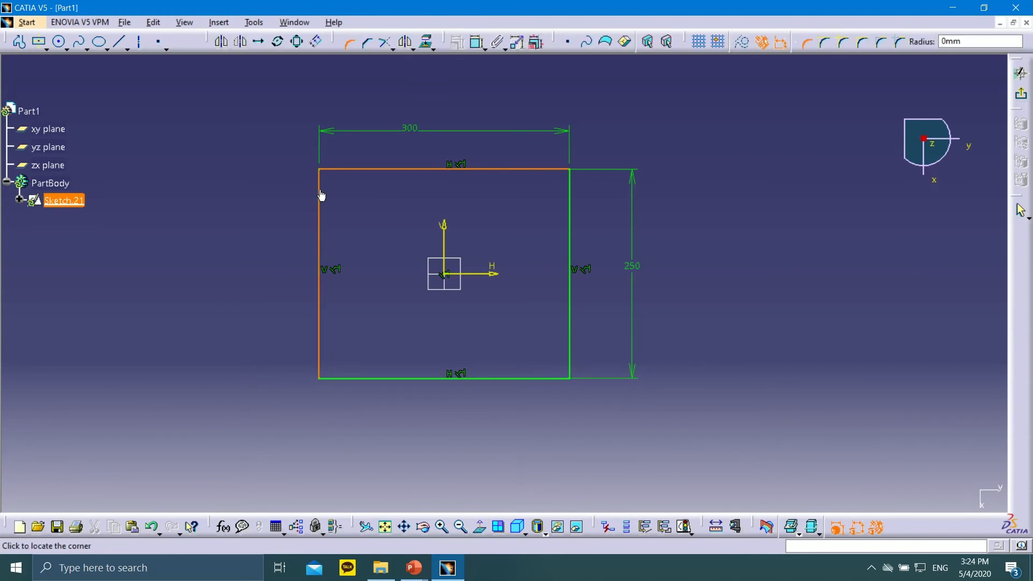
click(330, 188)
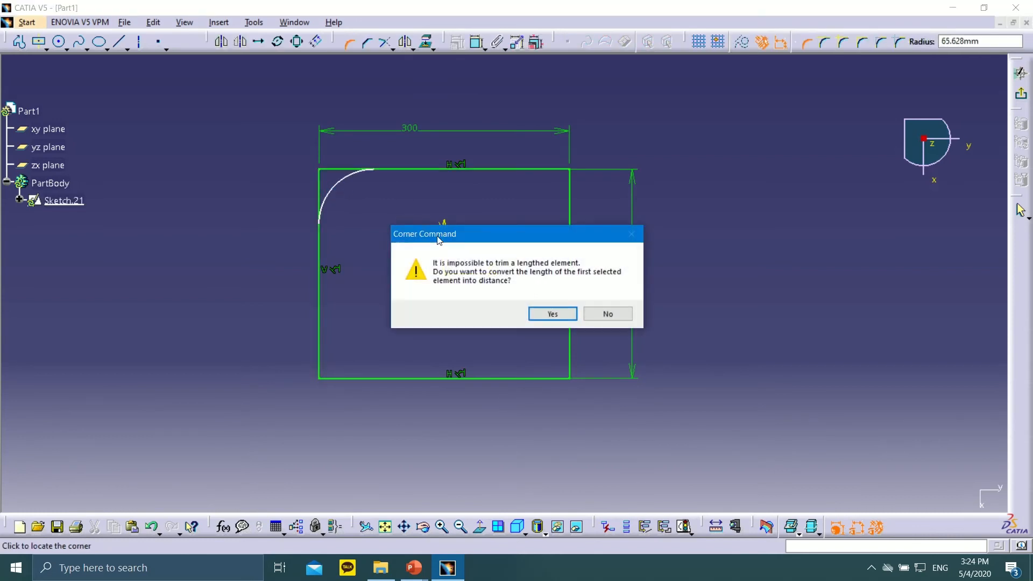
click(549, 313)
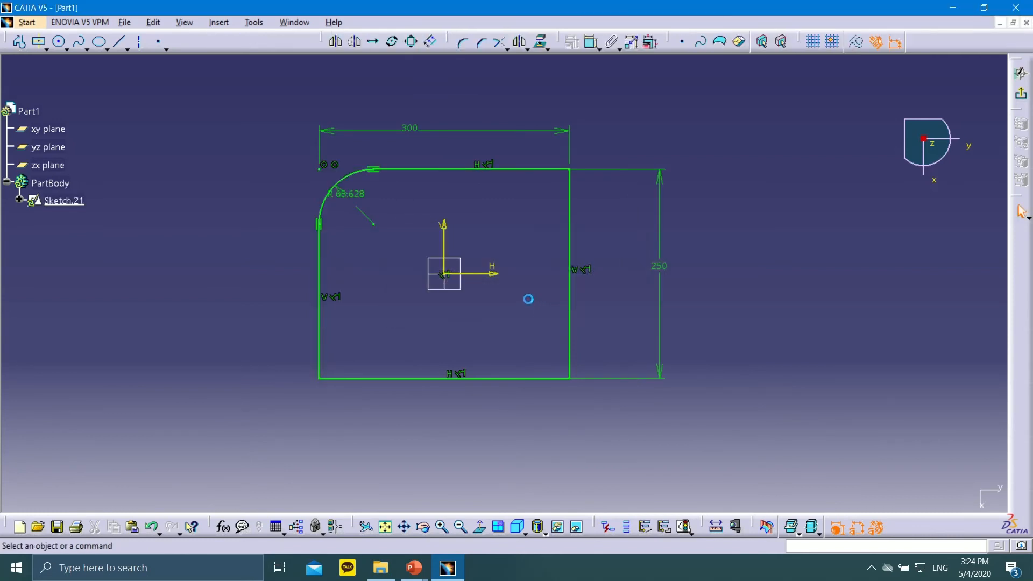
double_click(351, 195)
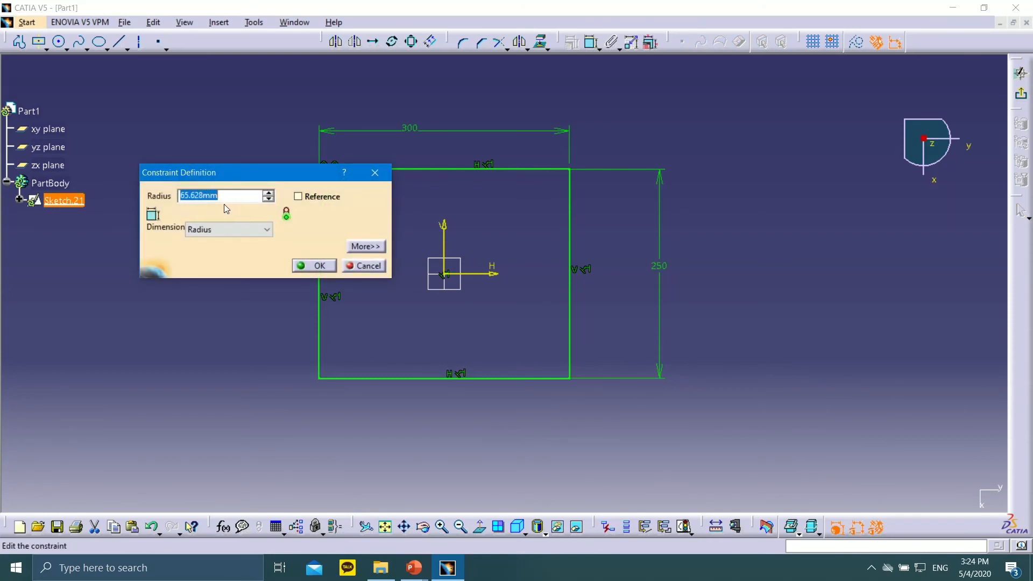
text(50)
click(314, 265)
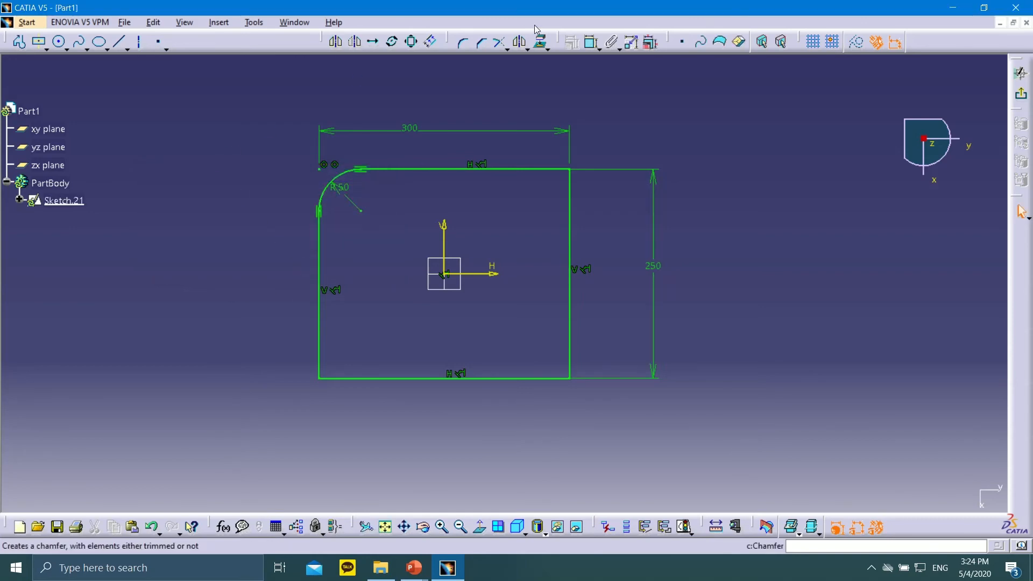
Step: Round the rectangle's upper-right corner and set its radius to 50 mm
click(461, 42)
click(556, 170)
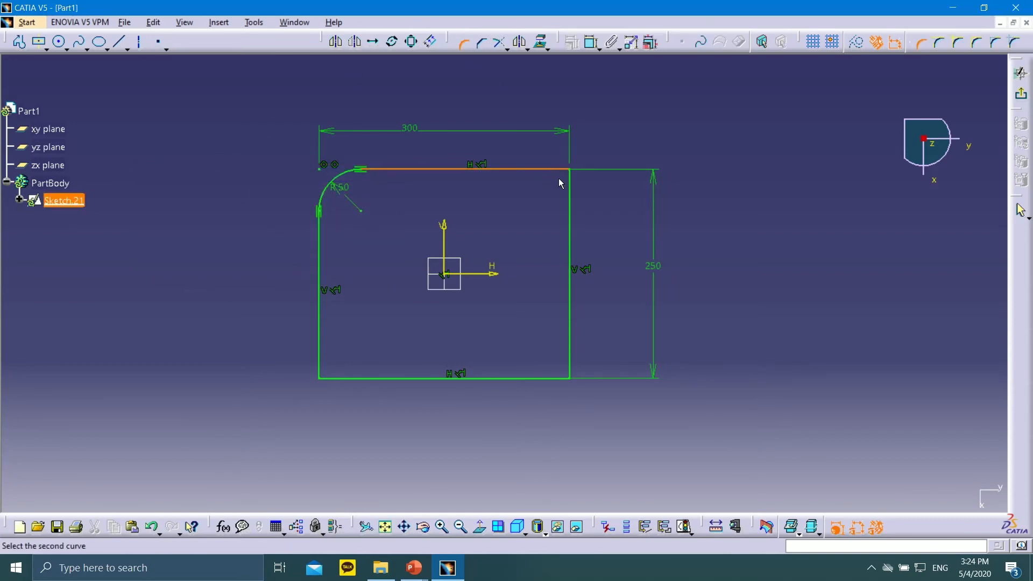
click(569, 198)
click(545, 214)
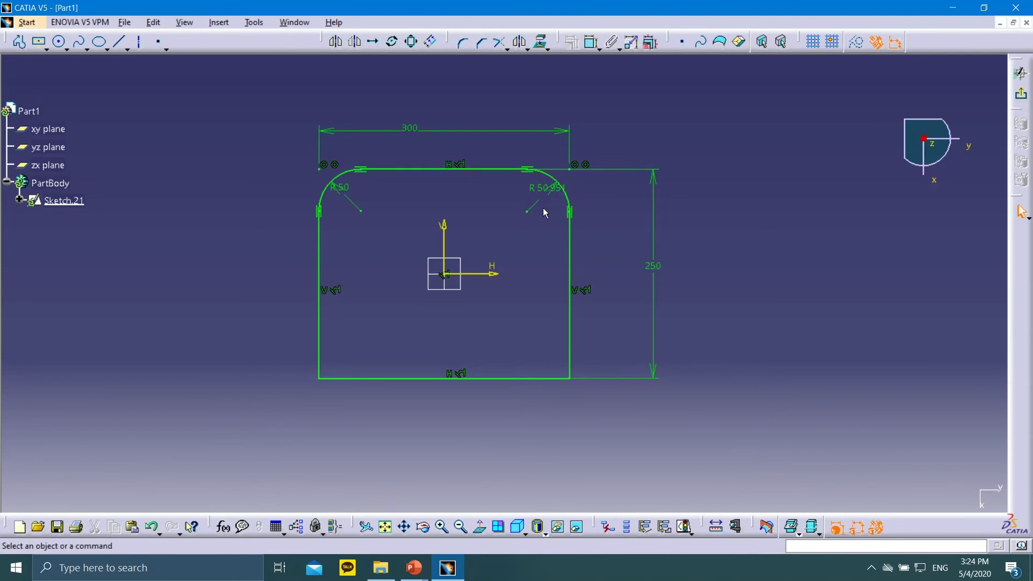
double_click(545, 190)
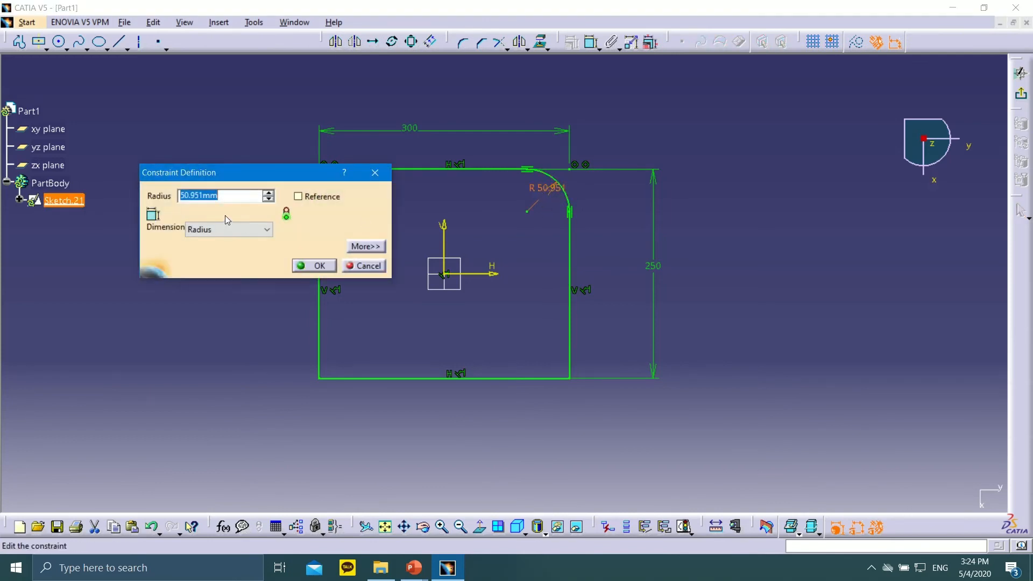
text(50)
key(Return)
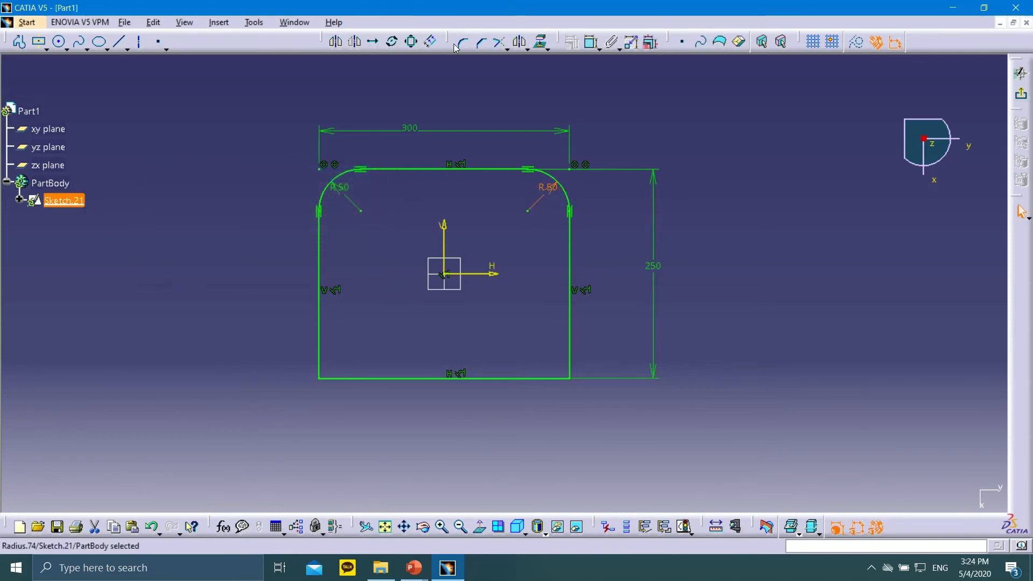
Step: Round the rectangle's lower-left corner and set its radius to 50 mm
click(462, 43)
click(322, 352)
click(329, 379)
click(334, 359)
double_click(344, 353)
text(50)
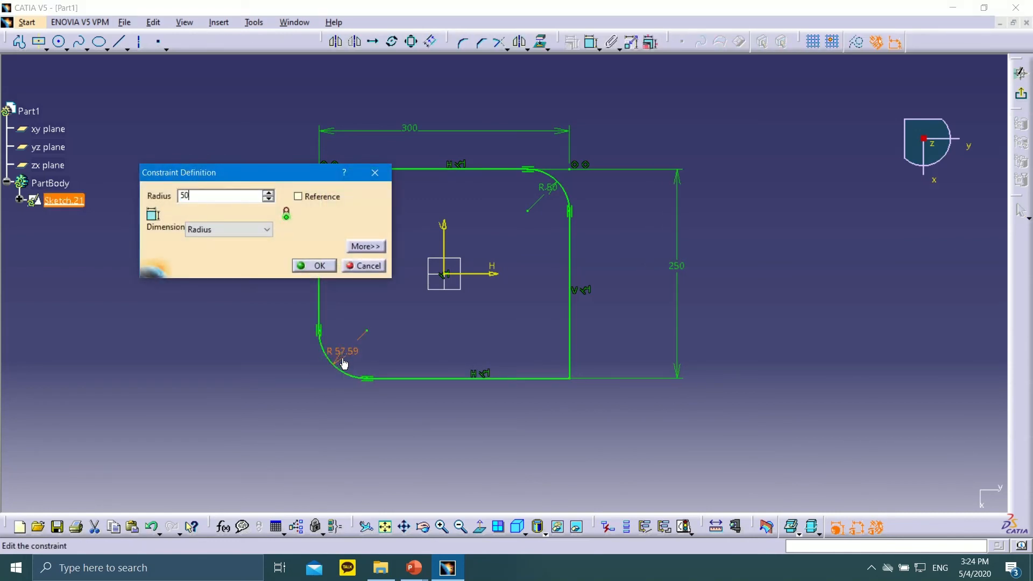
click(320, 265)
Step: Round the rectangle's lower-right corner with a 50 mm radius and exit the sketch
click(537, 379)
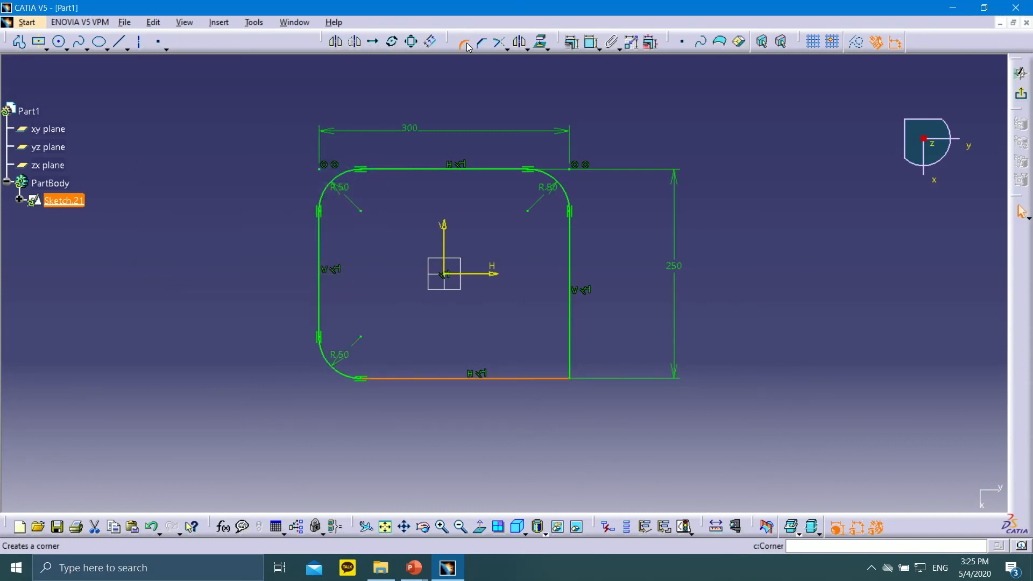
click(466, 44)
click(569, 347)
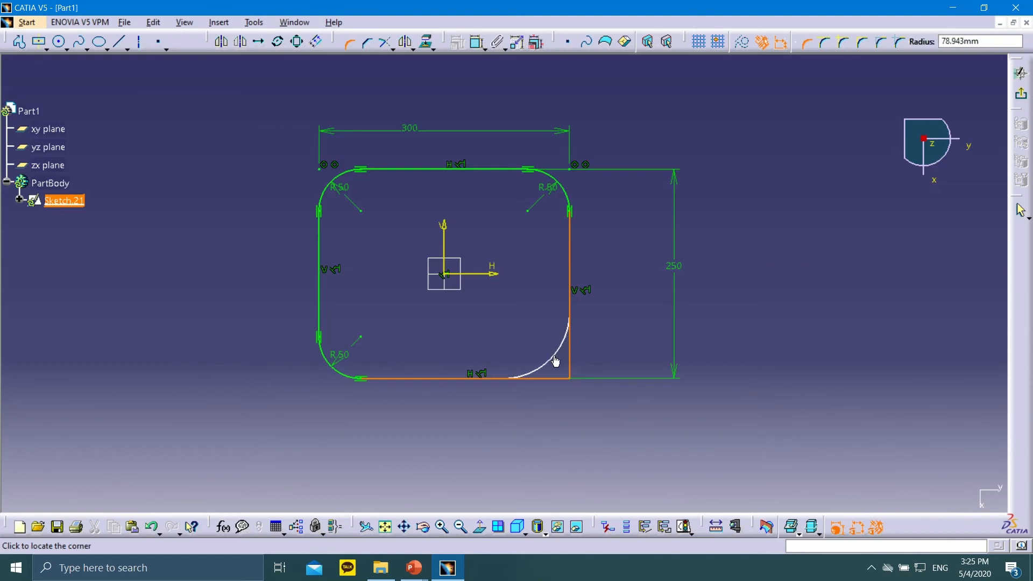
click(555, 360)
double_click(529, 347)
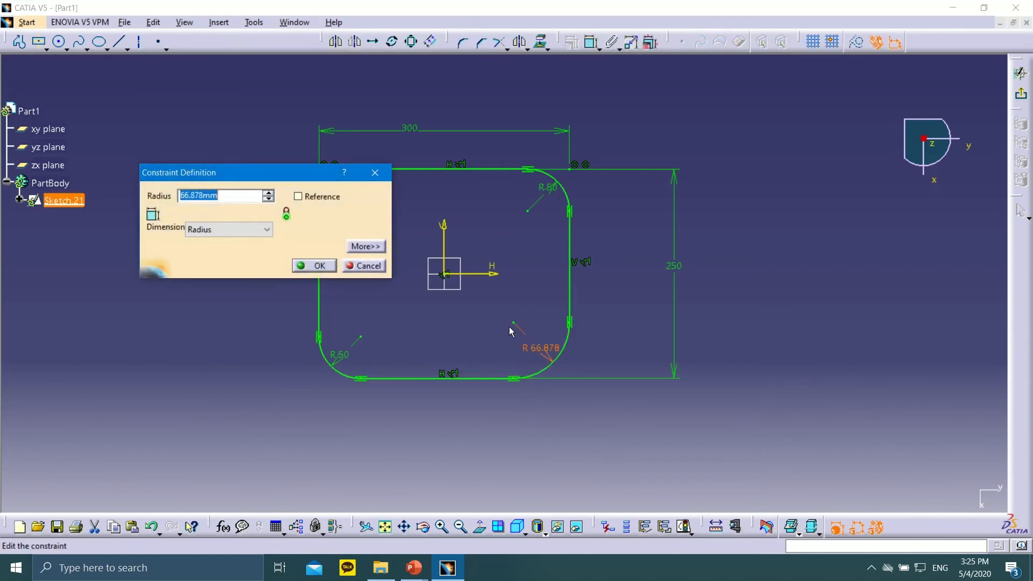
text(50)
click(317, 265)
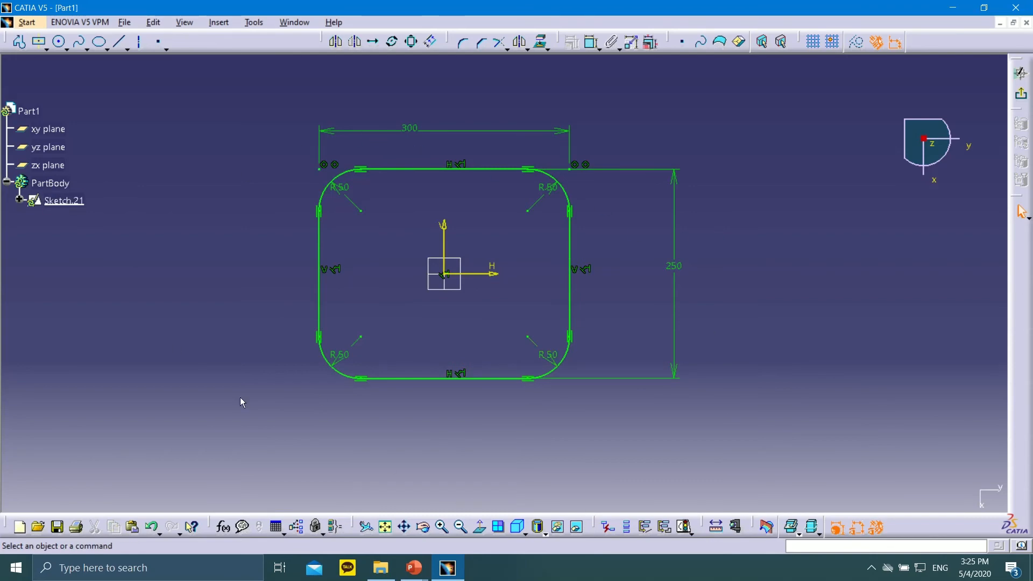
click(1021, 73)
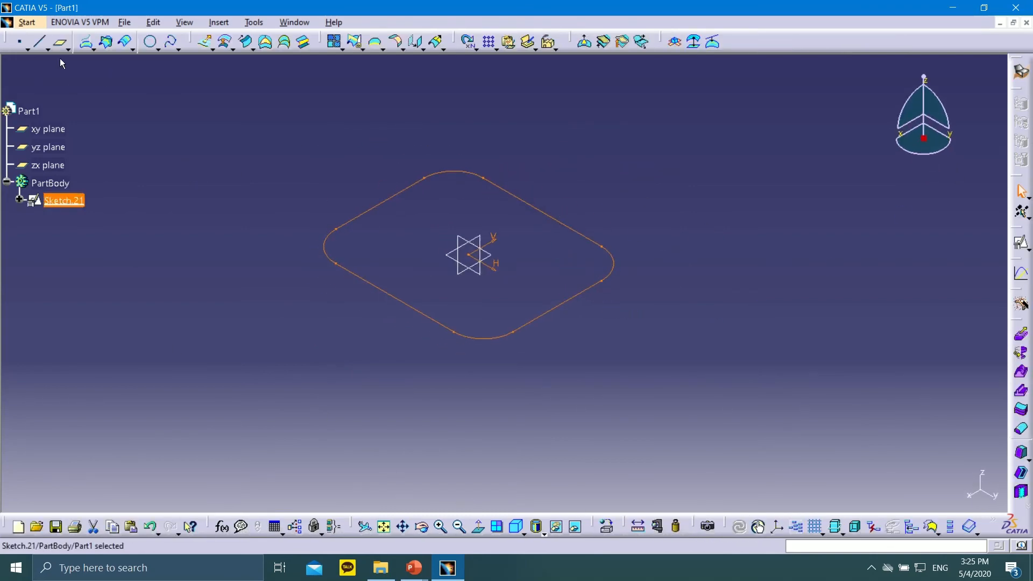
Step: Create a fill surface bounded by the rounded rectangle sketch, previewing it first
click(265, 43)
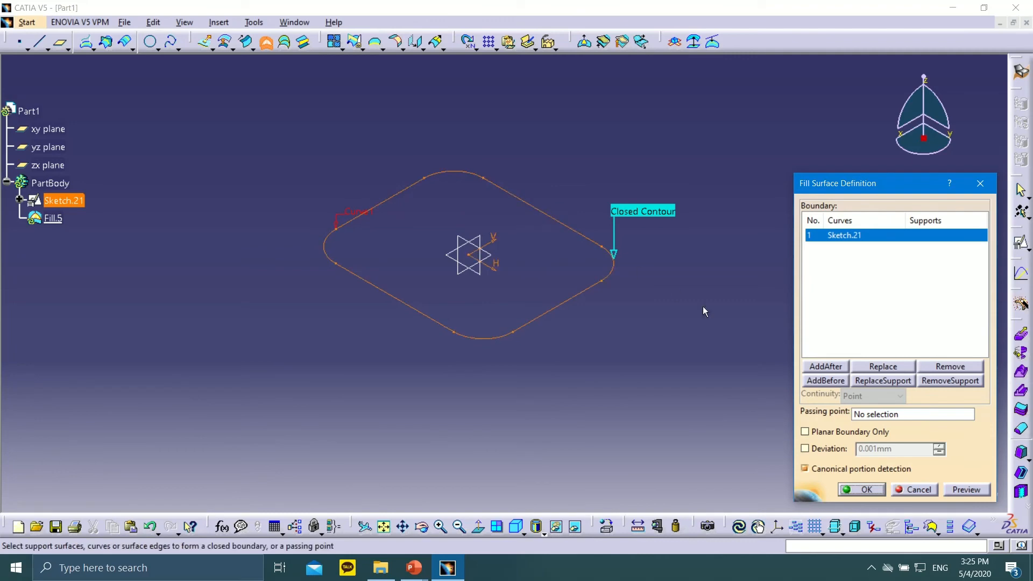
click(956, 490)
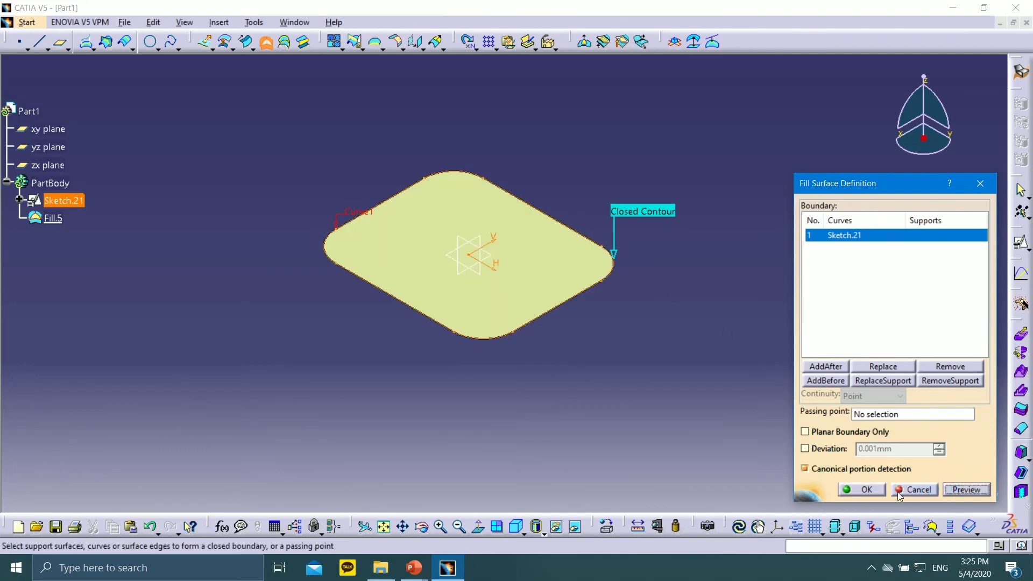
click(867, 489)
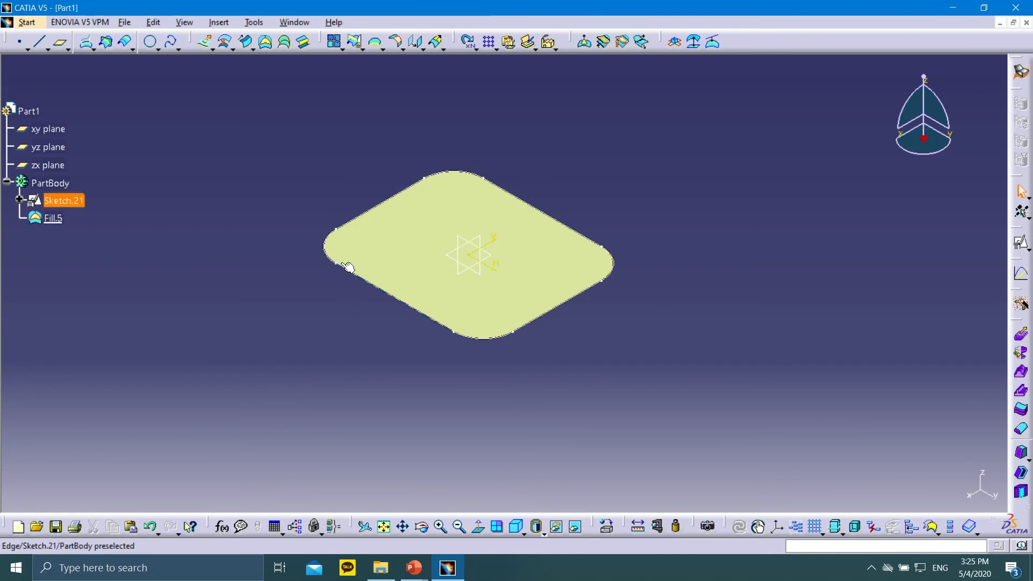
Step: Start an extruded surface from the rounded rectangle sketch, with limit 2 at 0 mm and the extrusion direction reversed downward
click(206, 42)
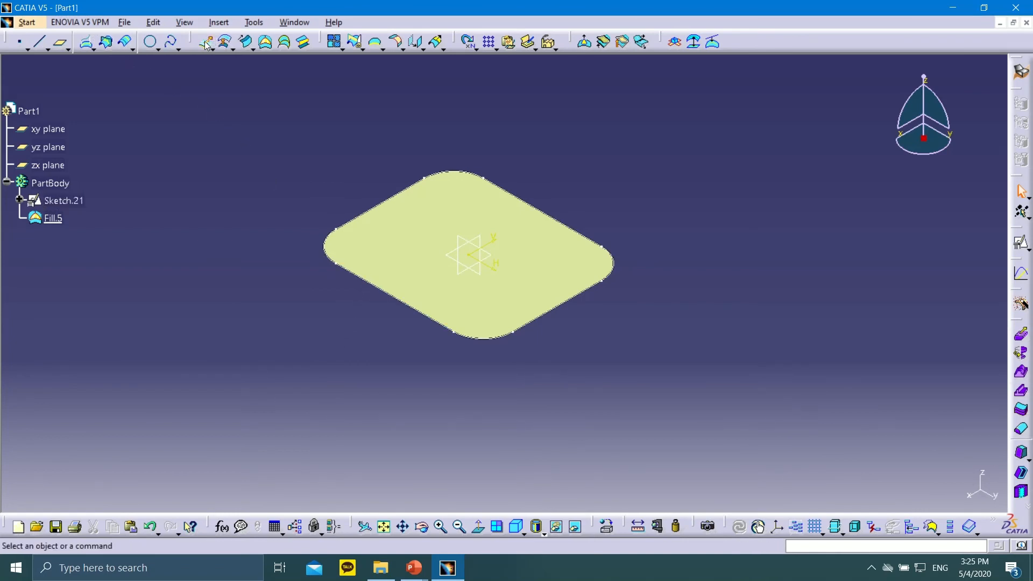
click(365, 283)
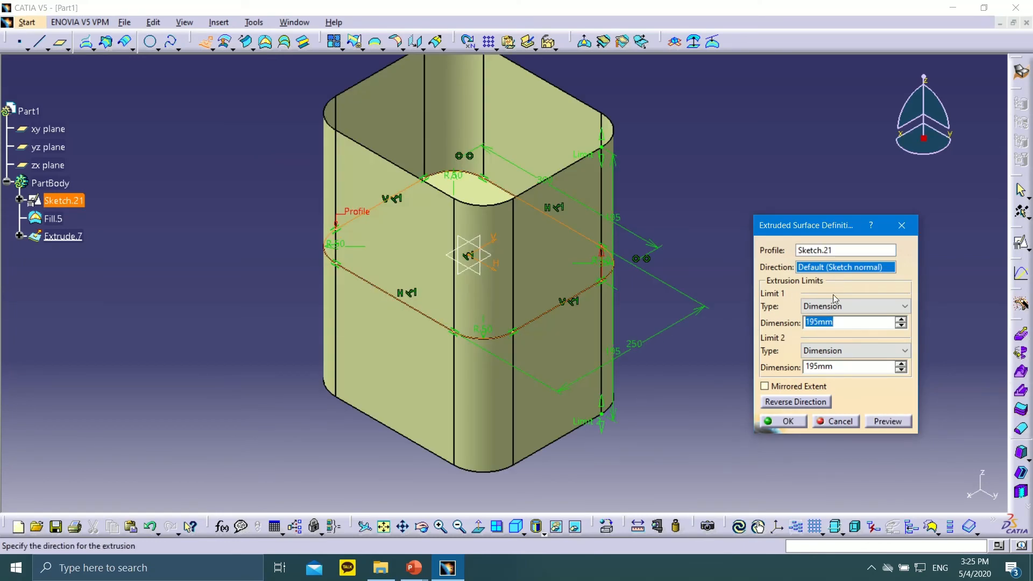
click(839, 323)
click(768, 388)
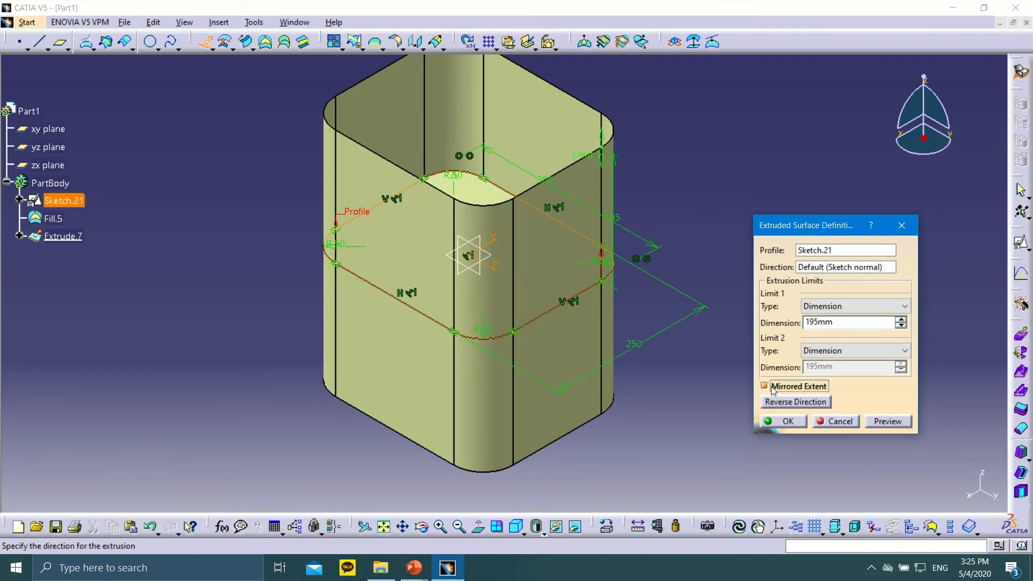
click(769, 387)
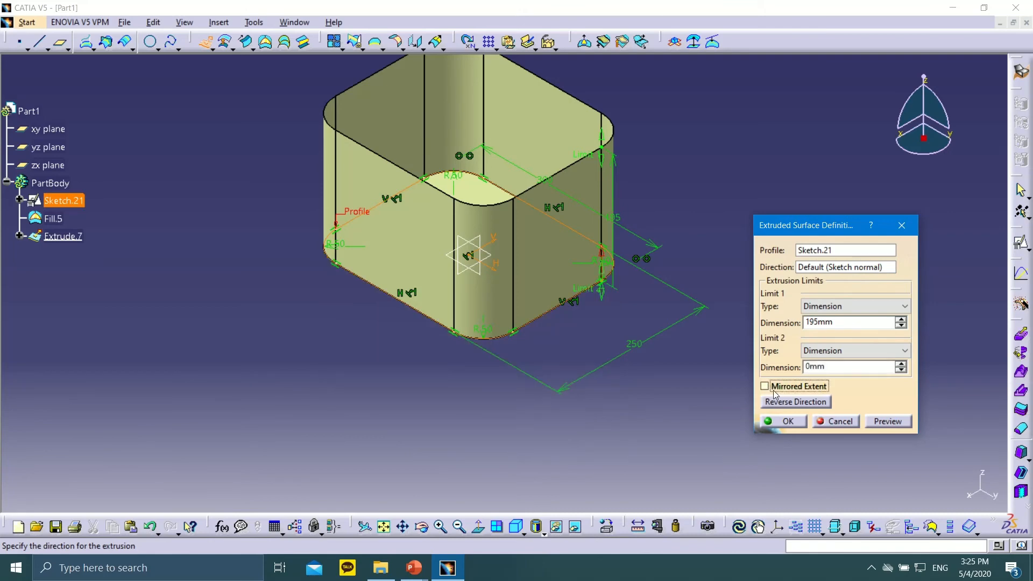
click(782, 403)
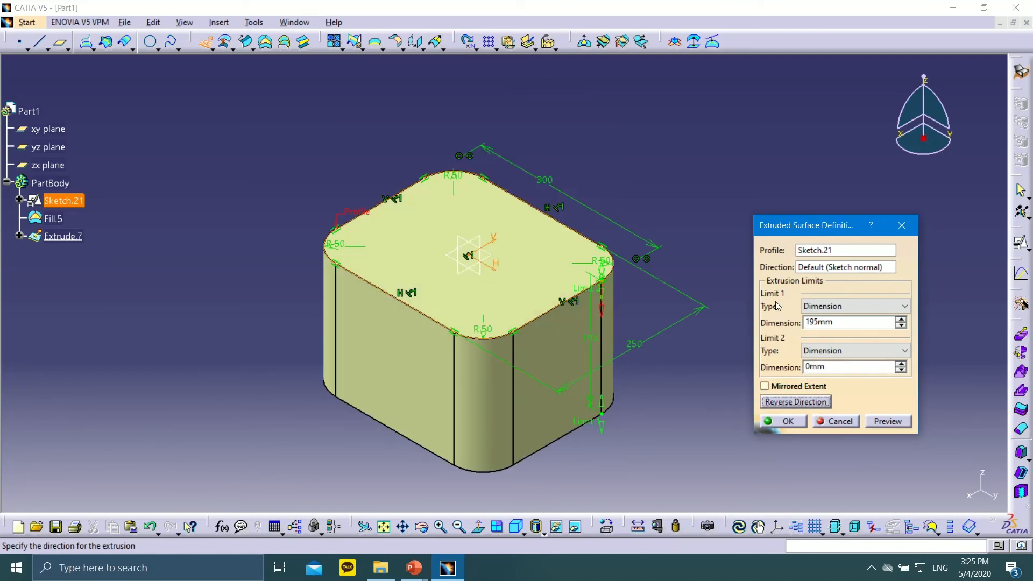
Step: Set limit 1 of the extrusion to 50 mm, preview it and create the surface
double_click(812, 322)
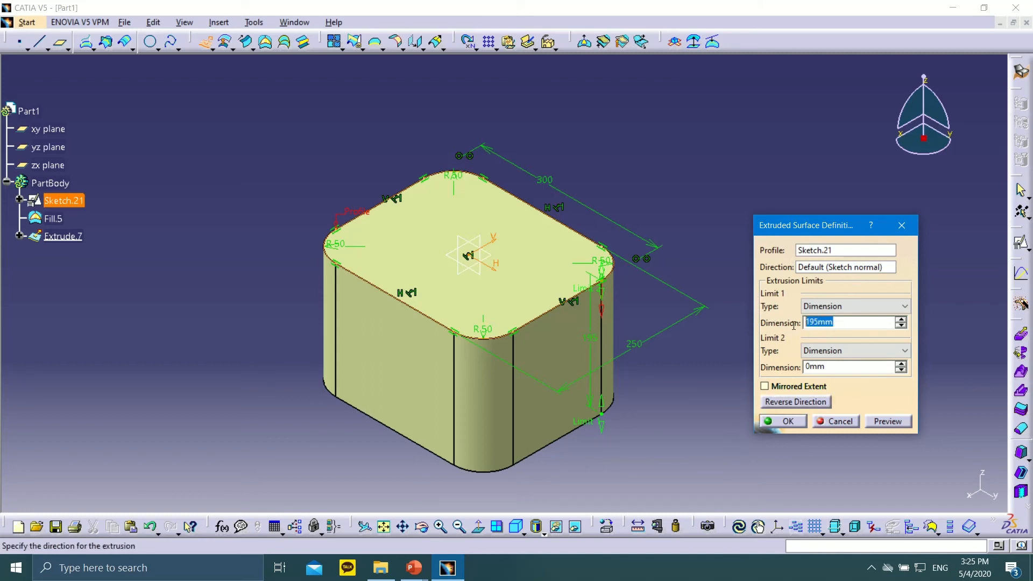
text(50)
click(886, 422)
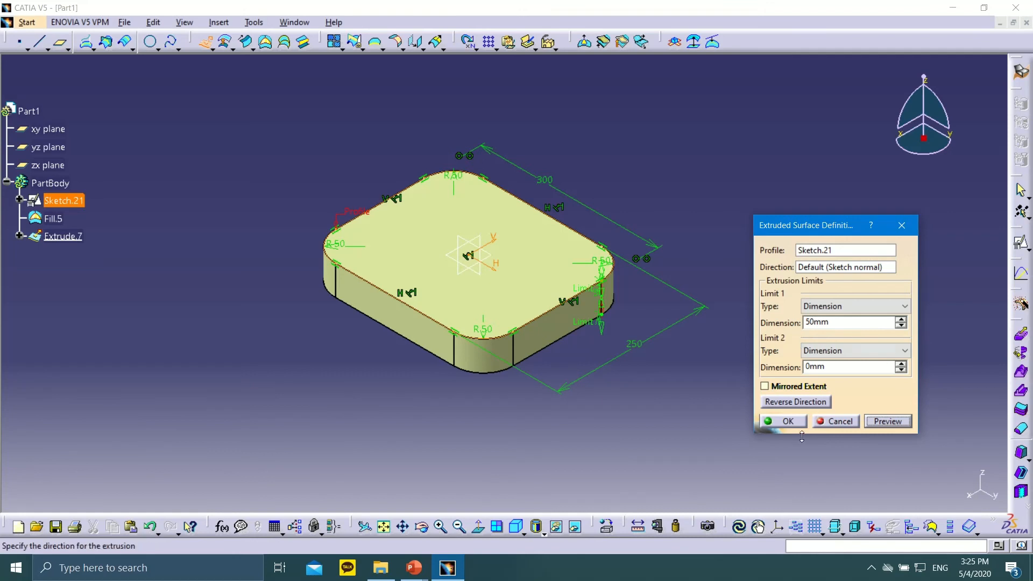
click(787, 422)
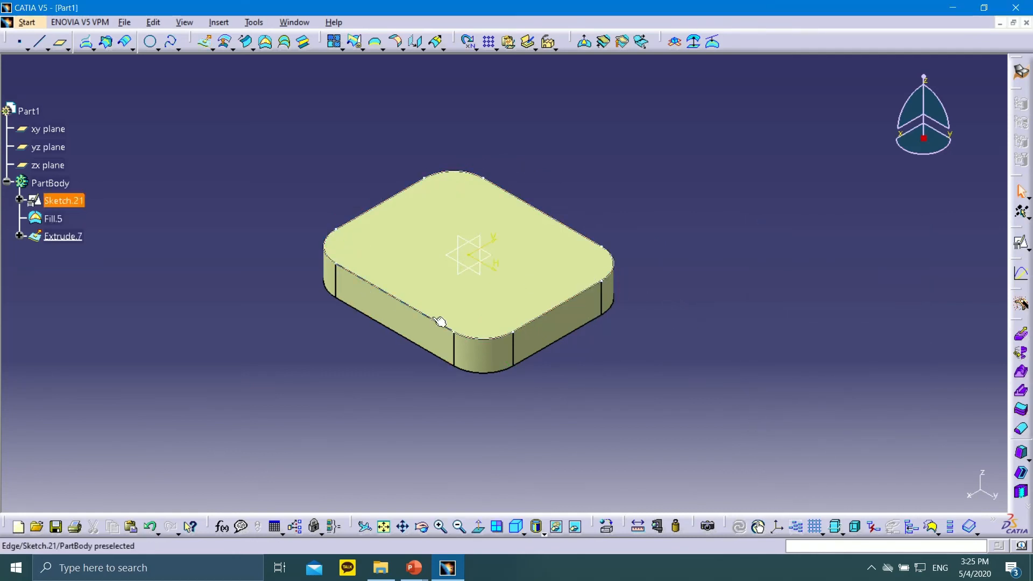
Step: Hide the rounded rectangle sketch
middle_drag(549, 267, 541, 213)
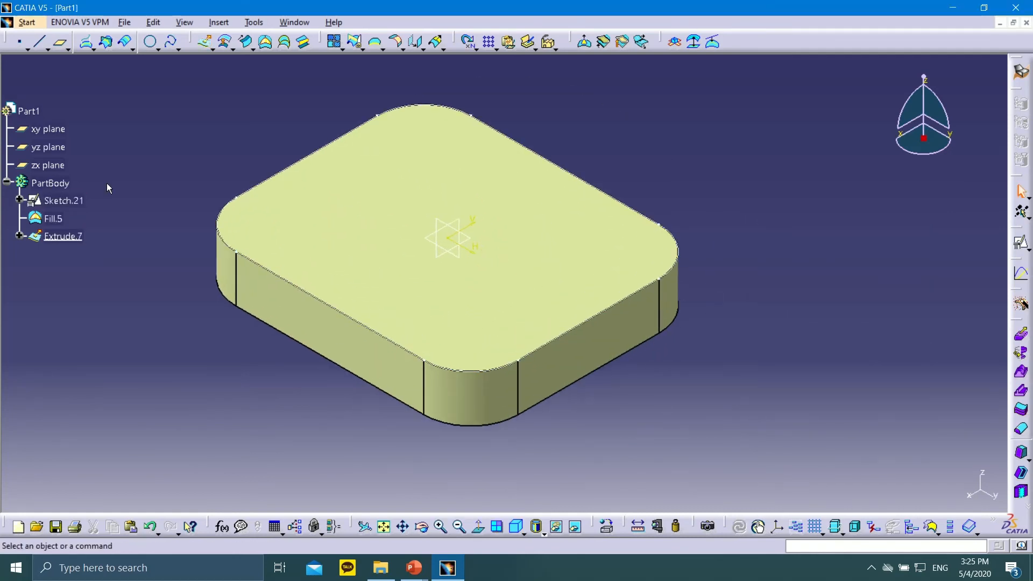
right_click(64, 200)
click(107, 237)
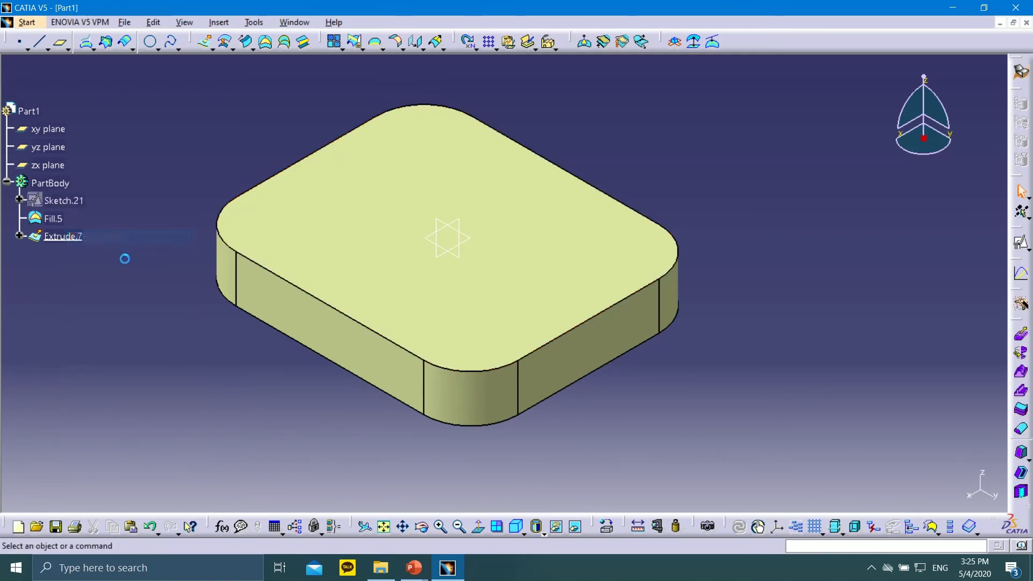
middle_drag(404, 399, 479, 429)
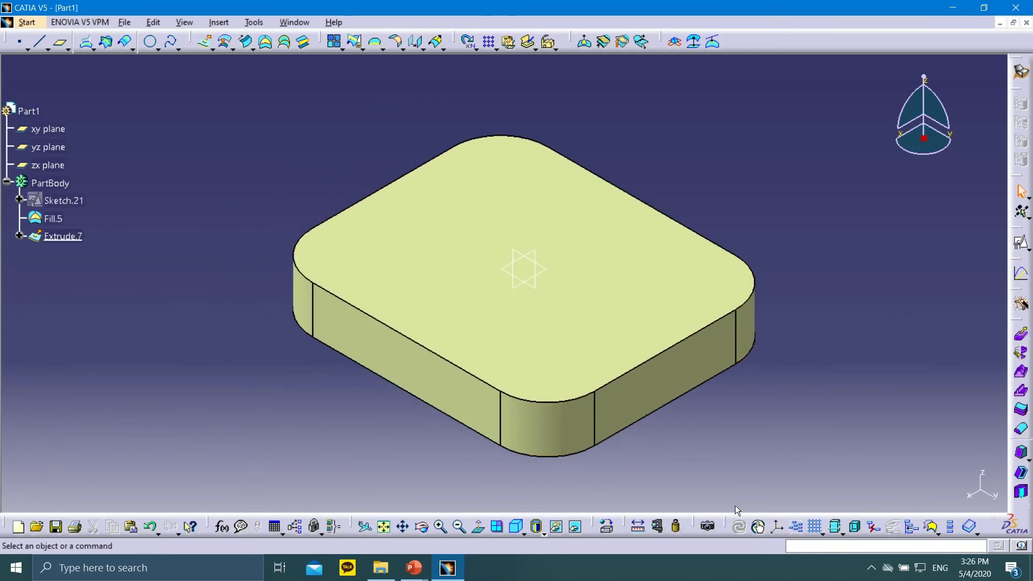
Step: Switch to the PowerPoint slide show to view the Edge Fillet slide, and return to CATIA
mouse_move(413, 567)
click(491, 519)
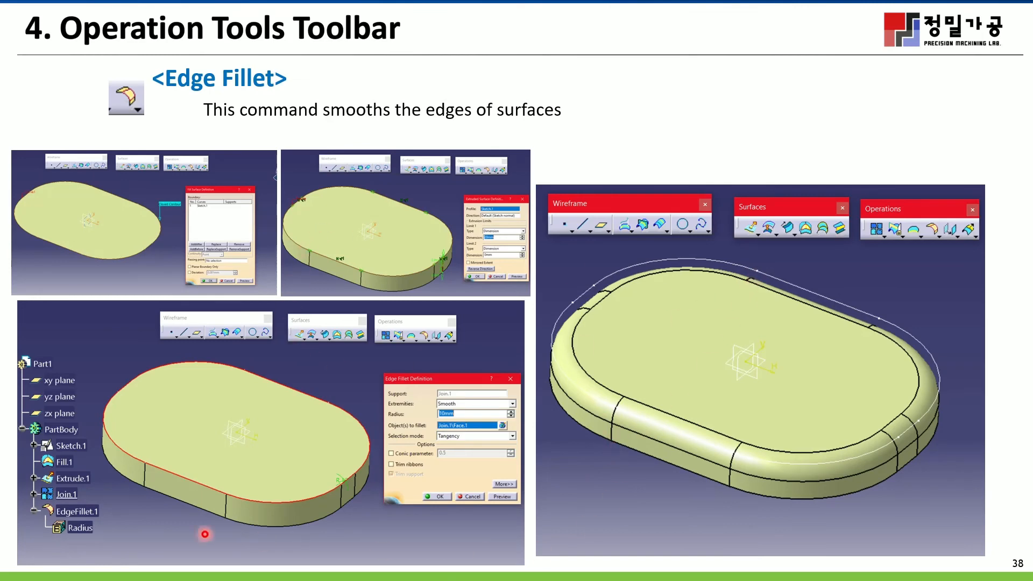
key(super)
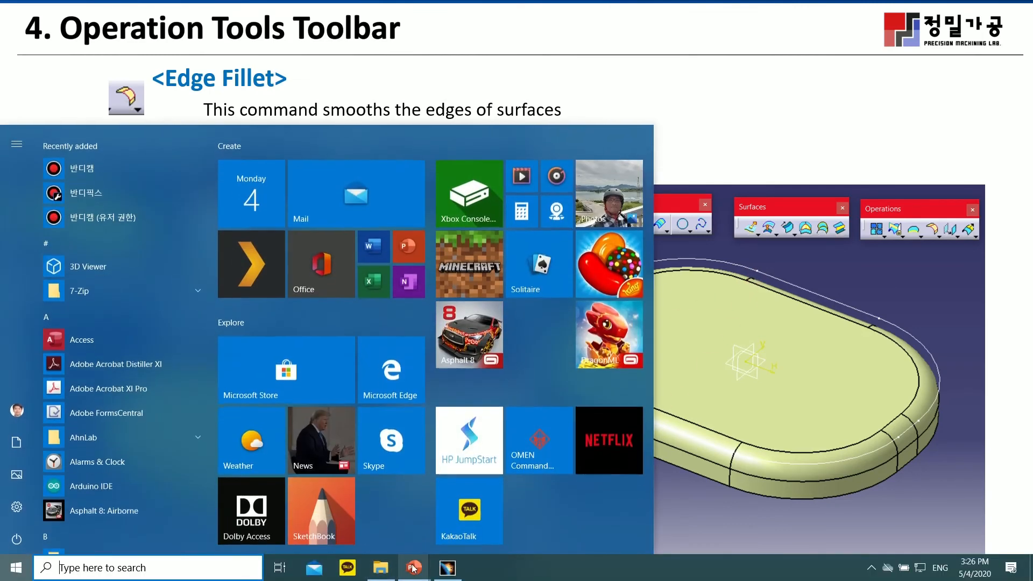
click(447, 568)
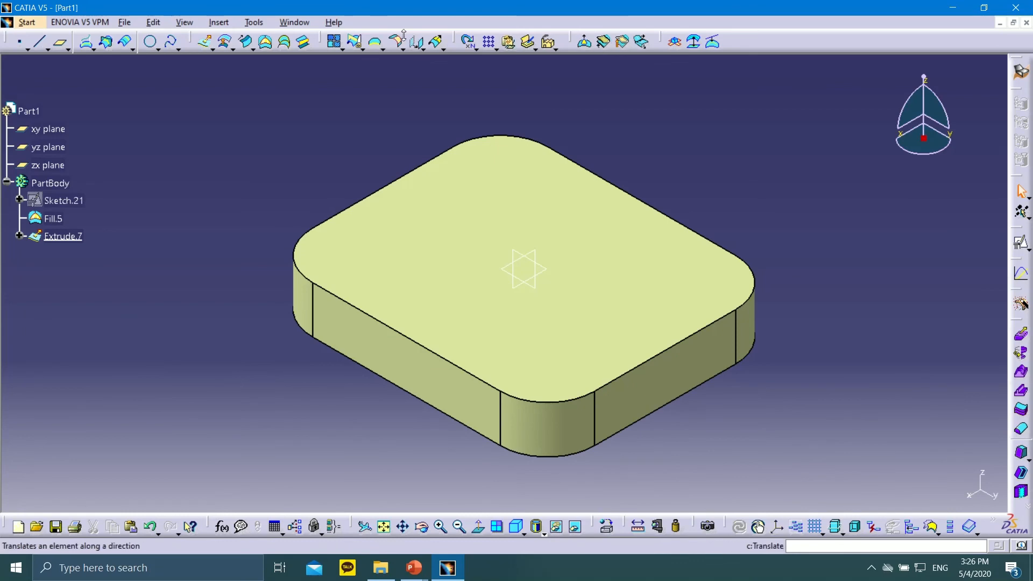
Step: Try to apply an edge fillet along the upper boundary between the separate fill and extruded surfaces
click(420, 48)
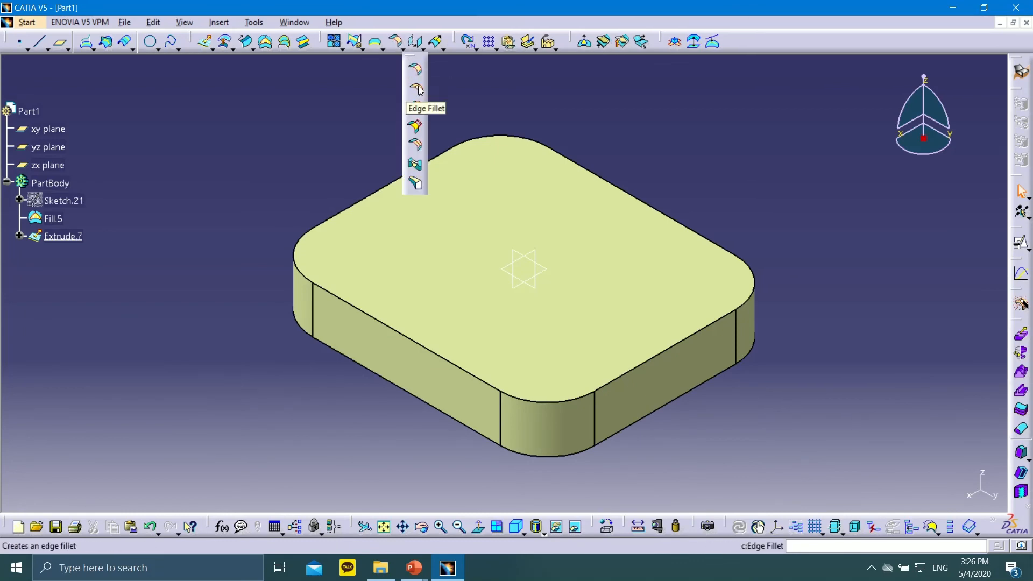
click(418, 89)
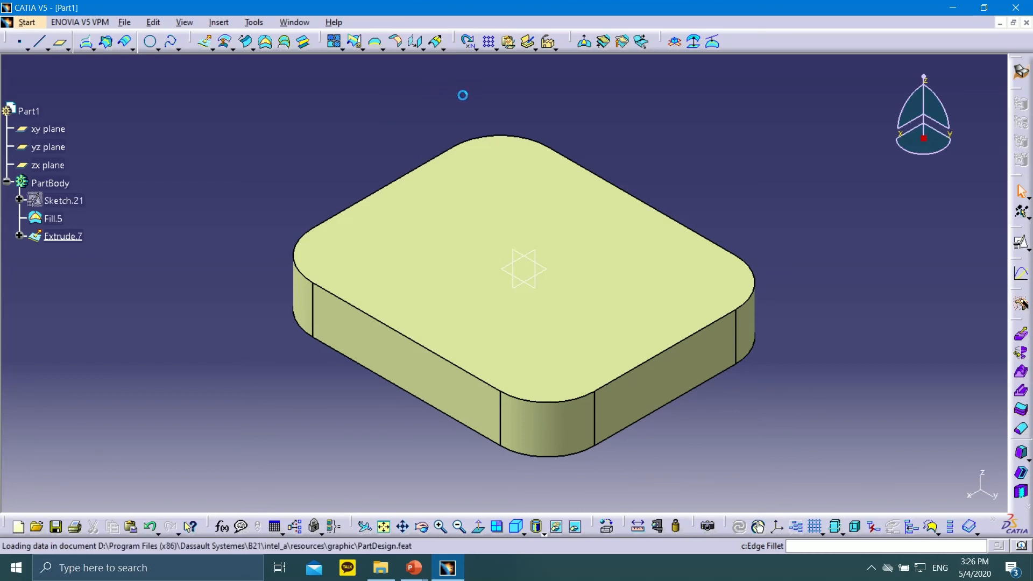
middle_drag(574, 158, 475, 156)
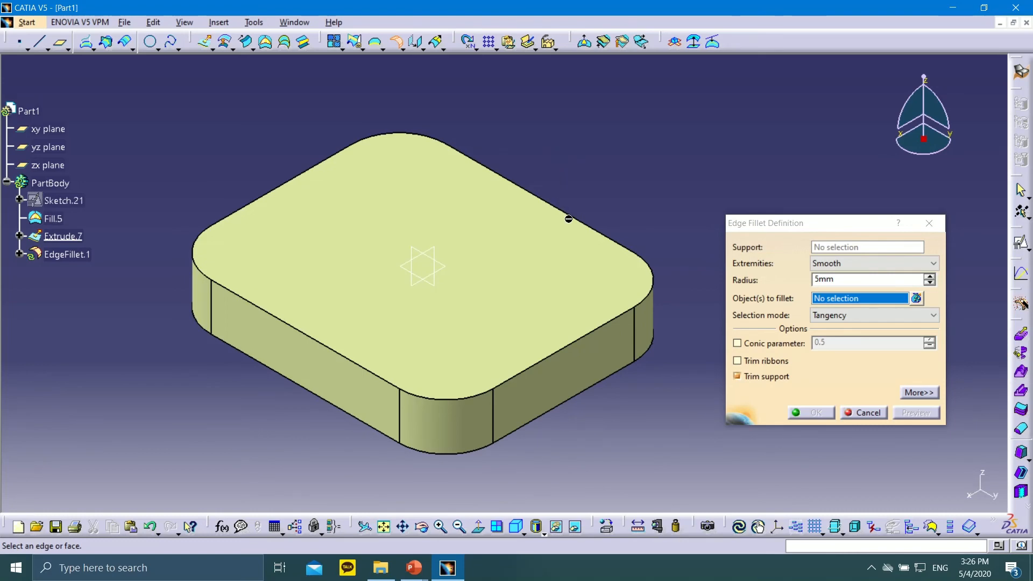
click(841, 246)
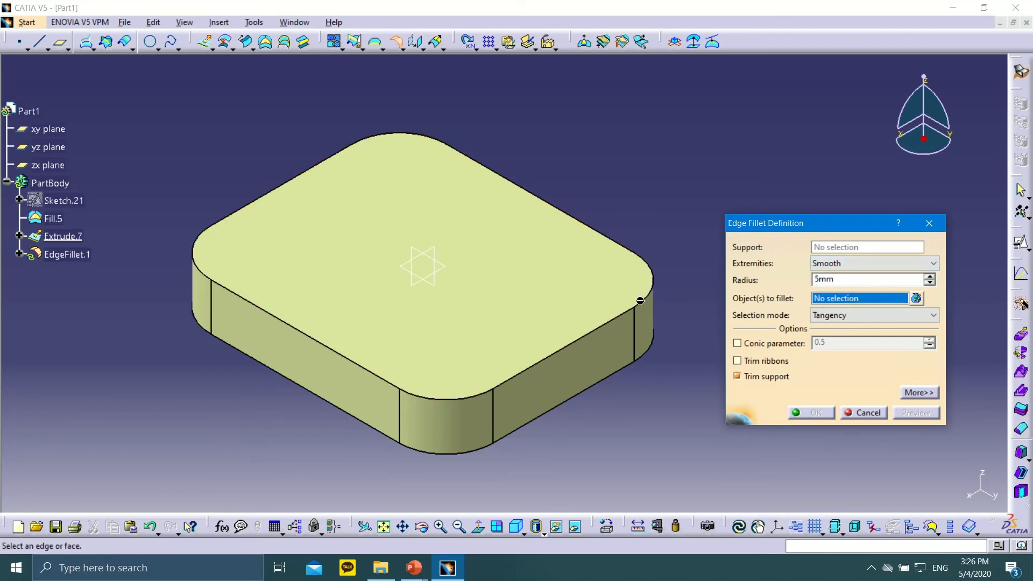
click(601, 321)
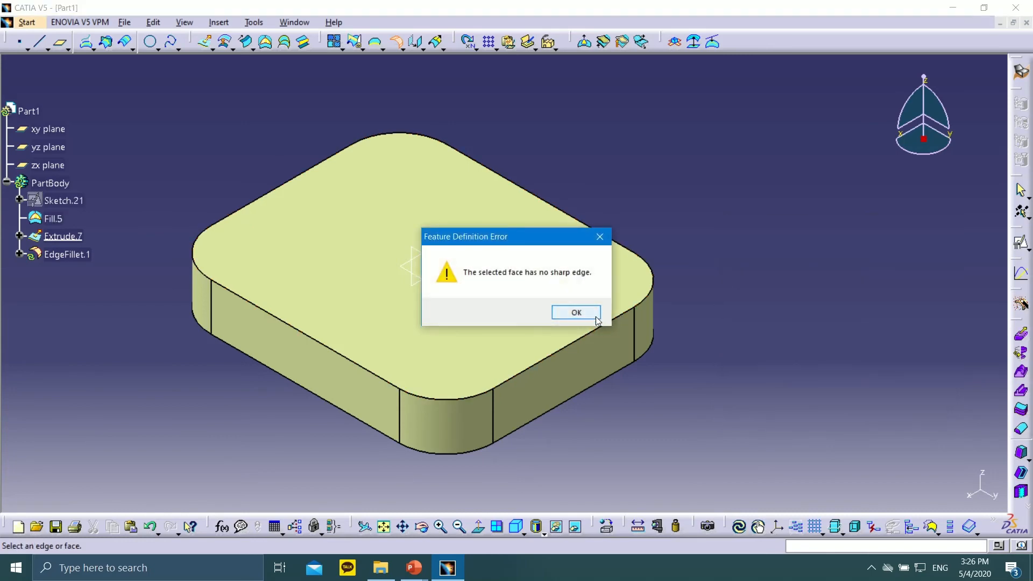
click(592, 313)
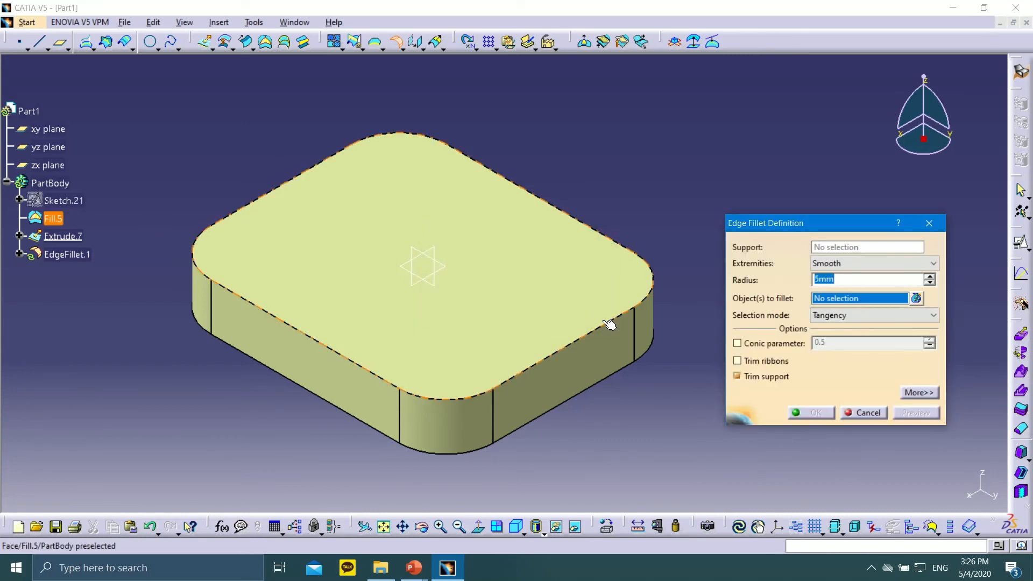
click(608, 322)
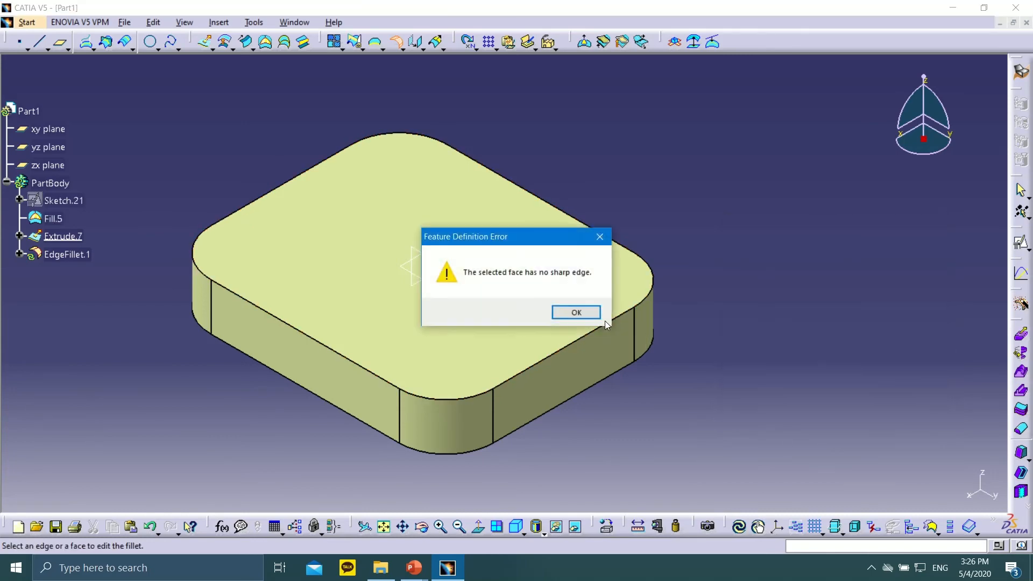
click(575, 310)
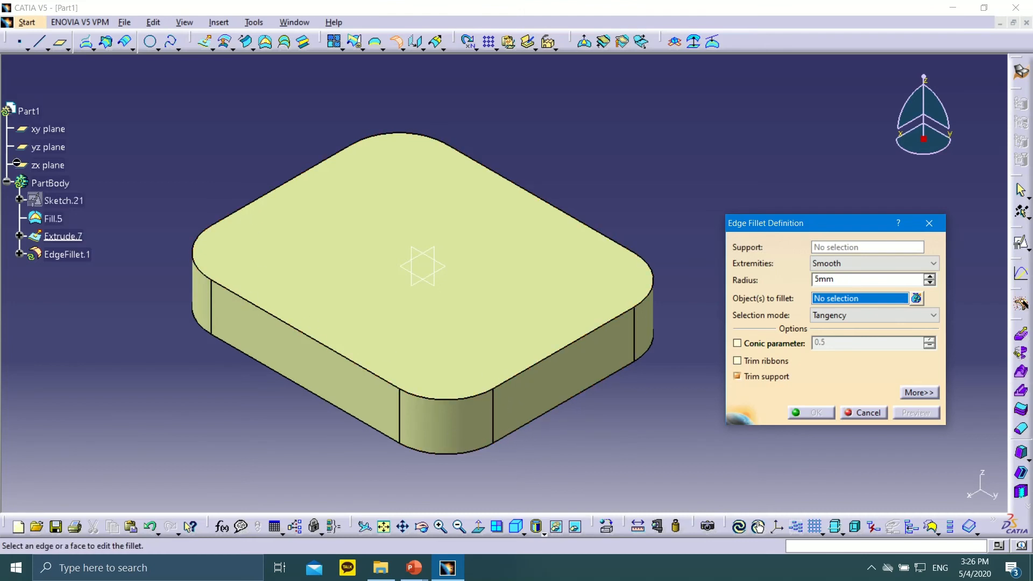
Step: Show the rounded rectangle sketch and retry picking the upper boundary for the edge fillet
right_click(66, 201)
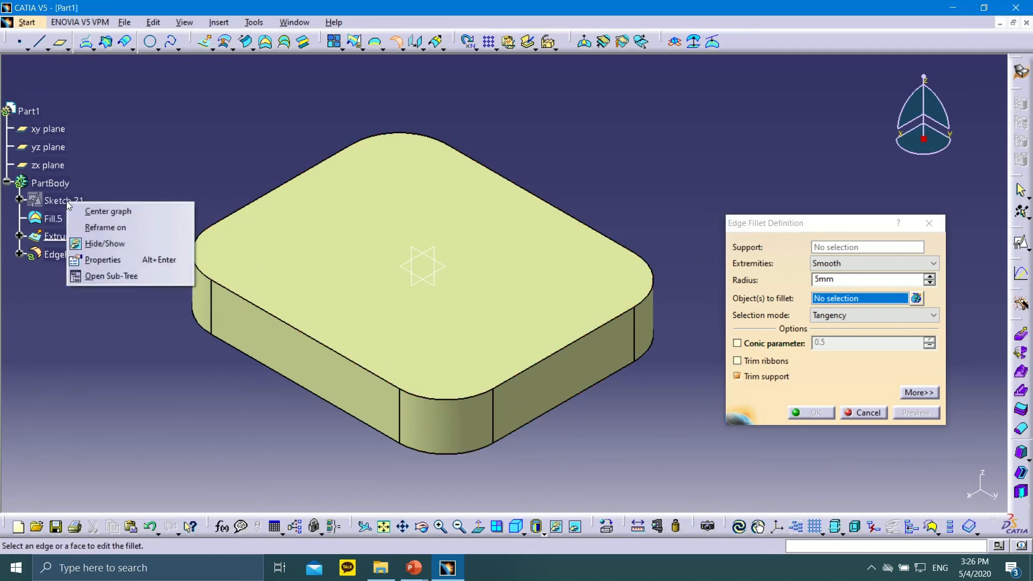
click(93, 243)
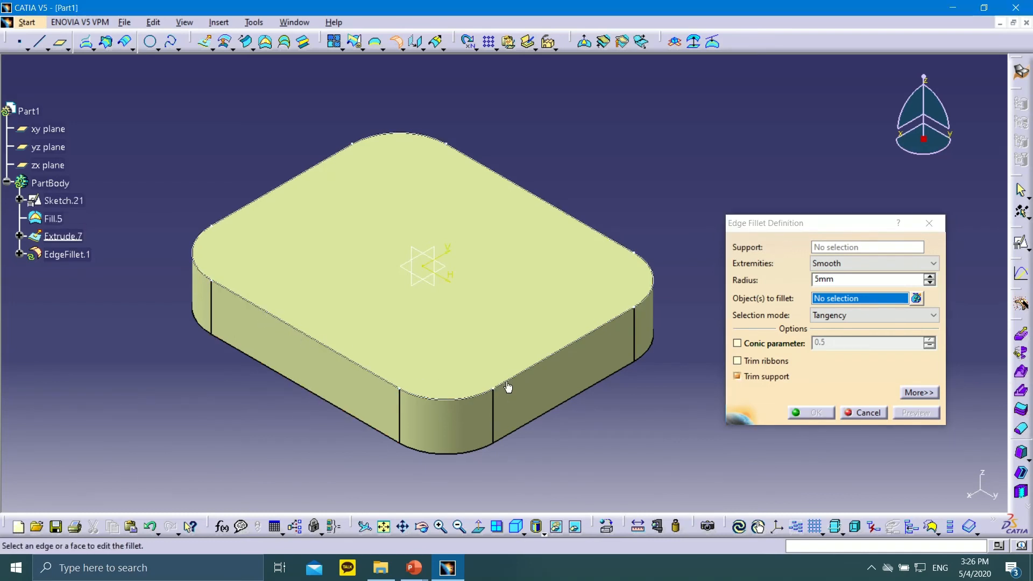
click(538, 337)
click(562, 313)
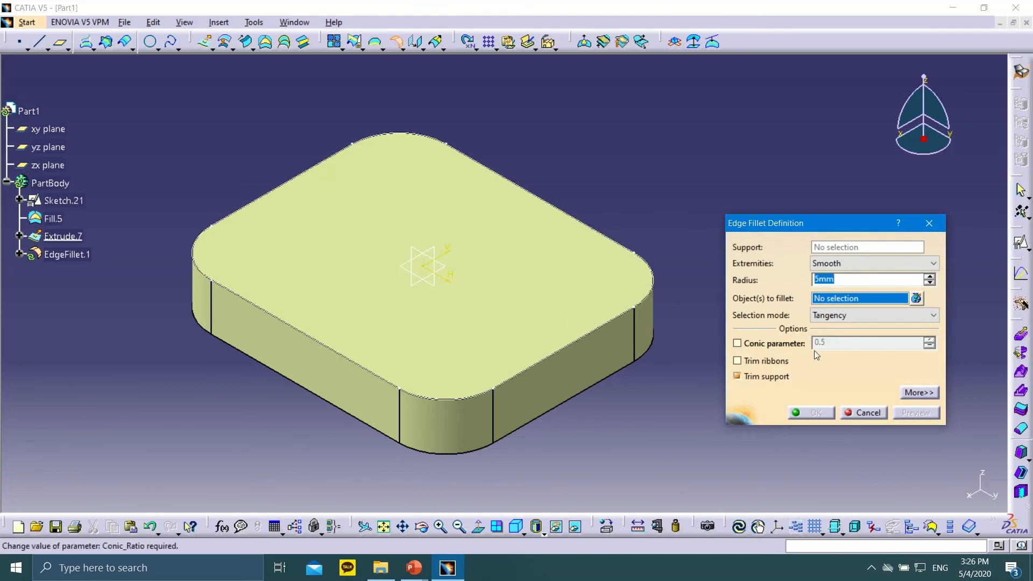
Step: Check the fillet procedure on the Edge Fillet slide in PowerPoint, return to CATIA and cancel the open edge fillet
mouse_move(414, 567)
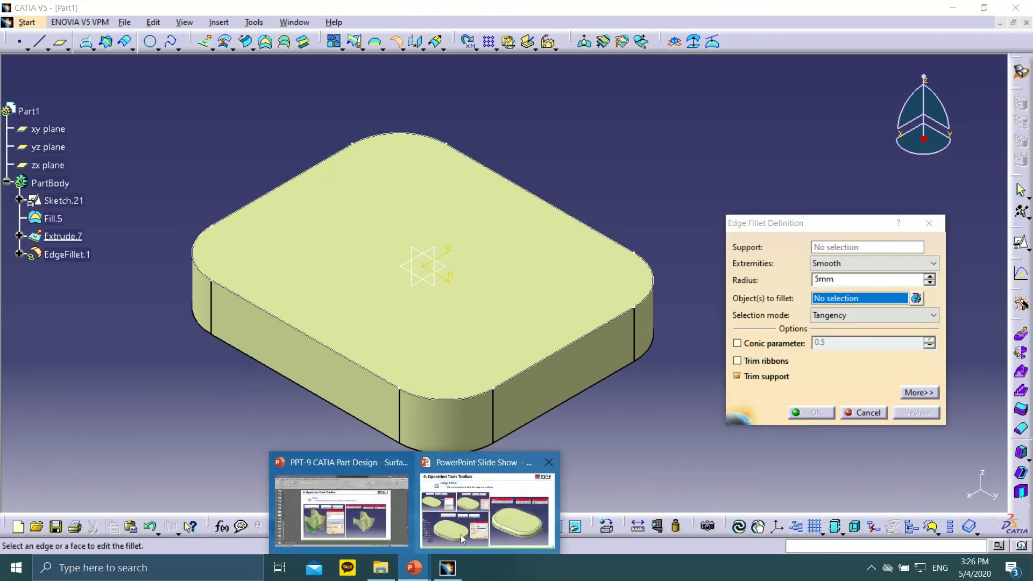
click(482, 507)
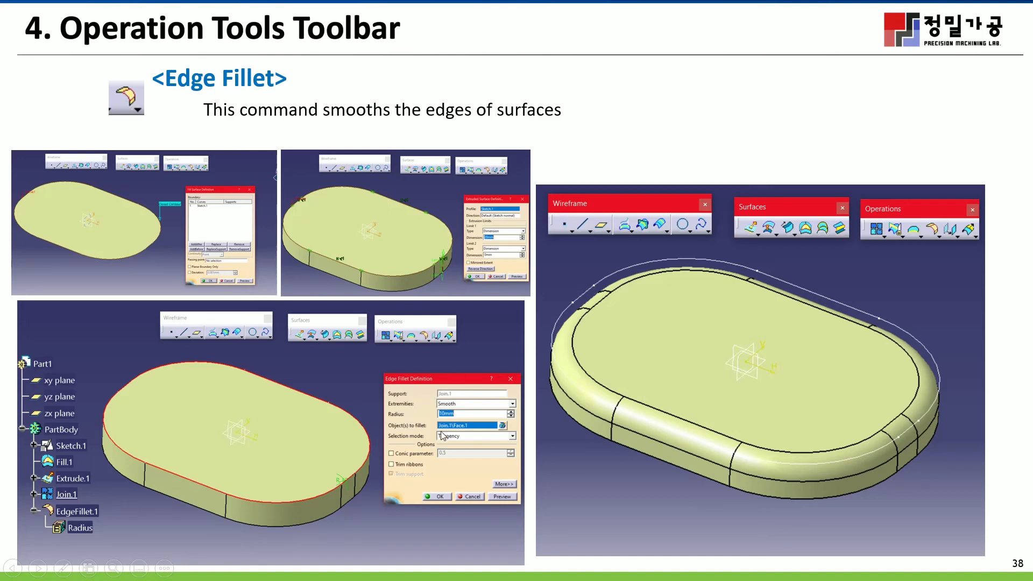
key(Escape)
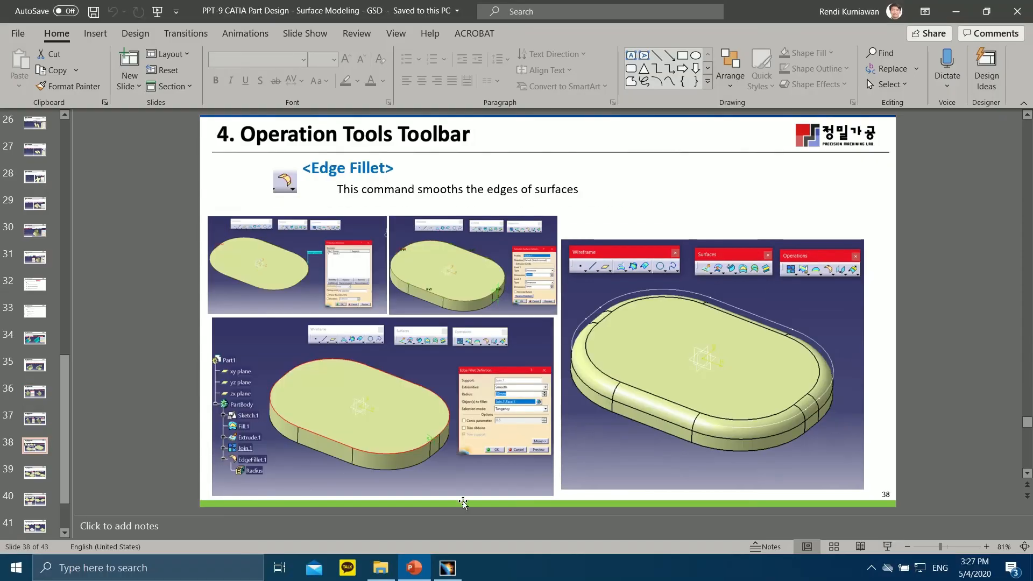
click(447, 568)
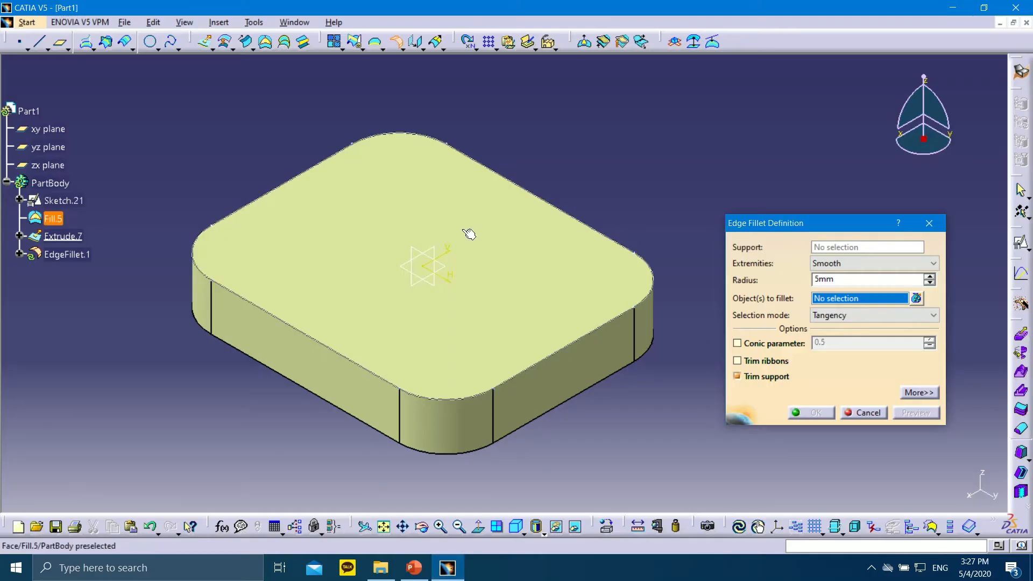
click(863, 412)
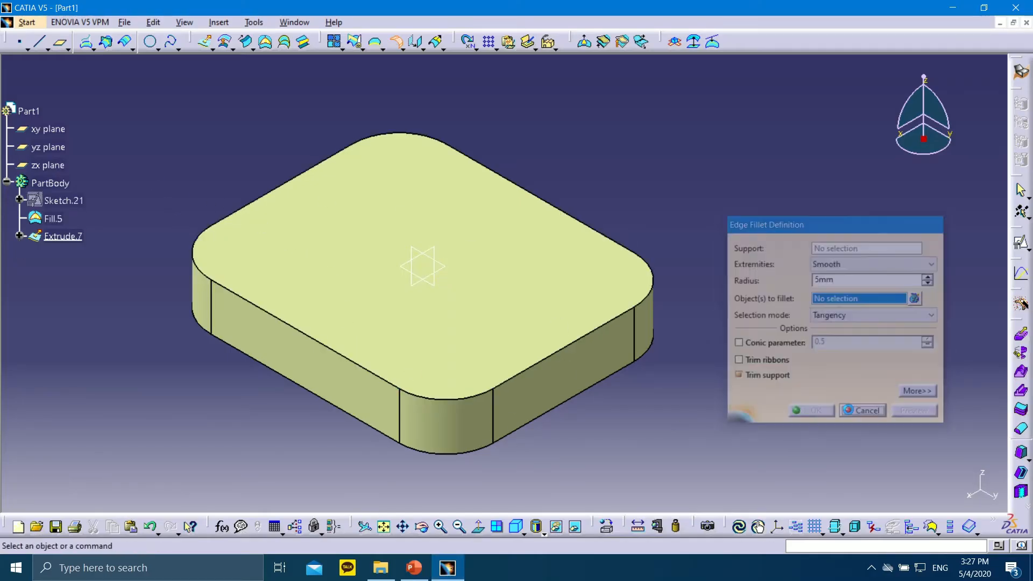
Step: Join the fill surface and the extruded side surface into one surface, keeping the default join settings
click(334, 42)
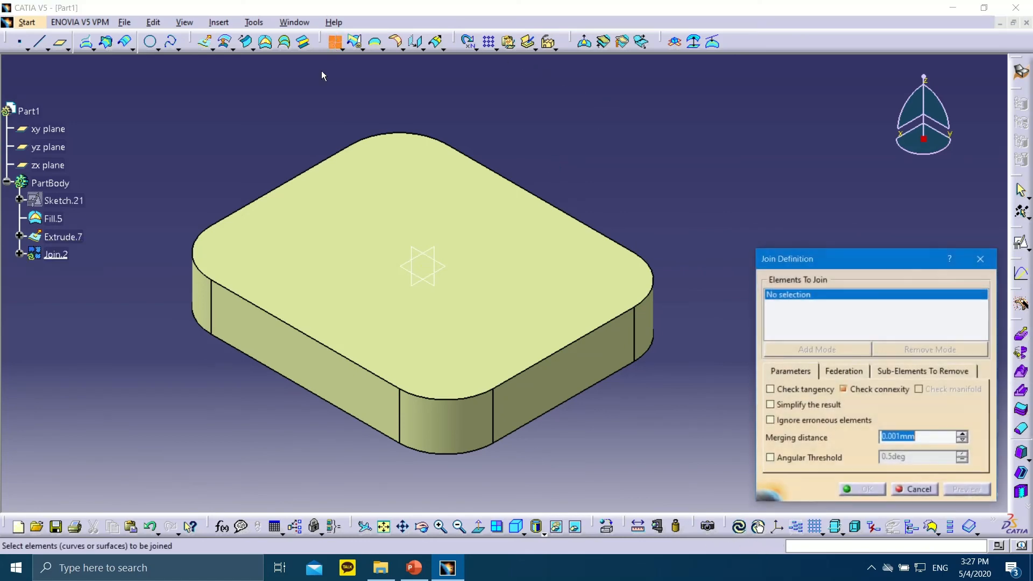
click(339, 215)
click(301, 353)
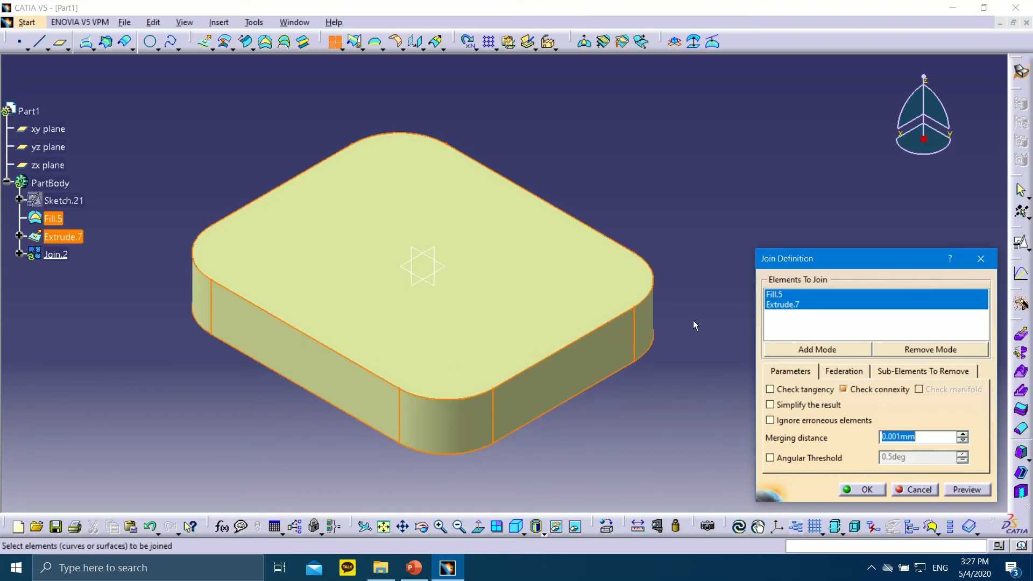
click(867, 489)
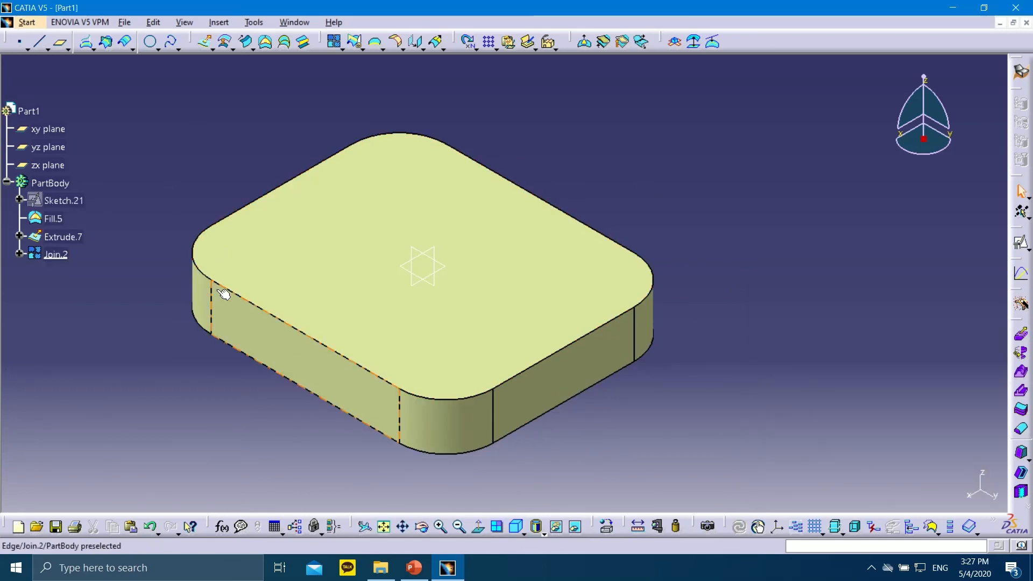
Step: Start an edge fillet on the joined surface's upper boundary, compare it with the Edge Fillet slide in PowerPoint, and preview it in CATIA
click(398, 43)
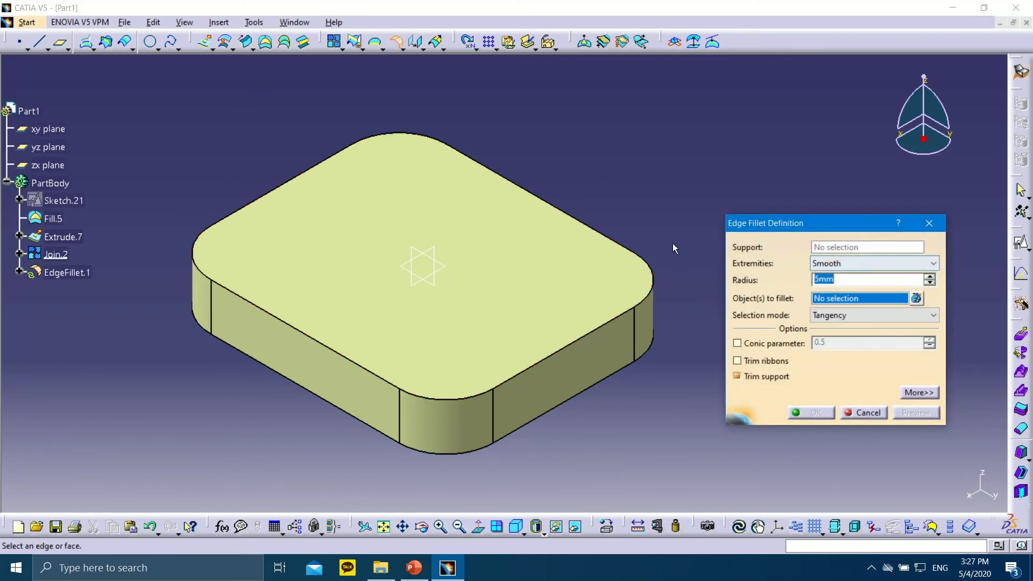
click(637, 257)
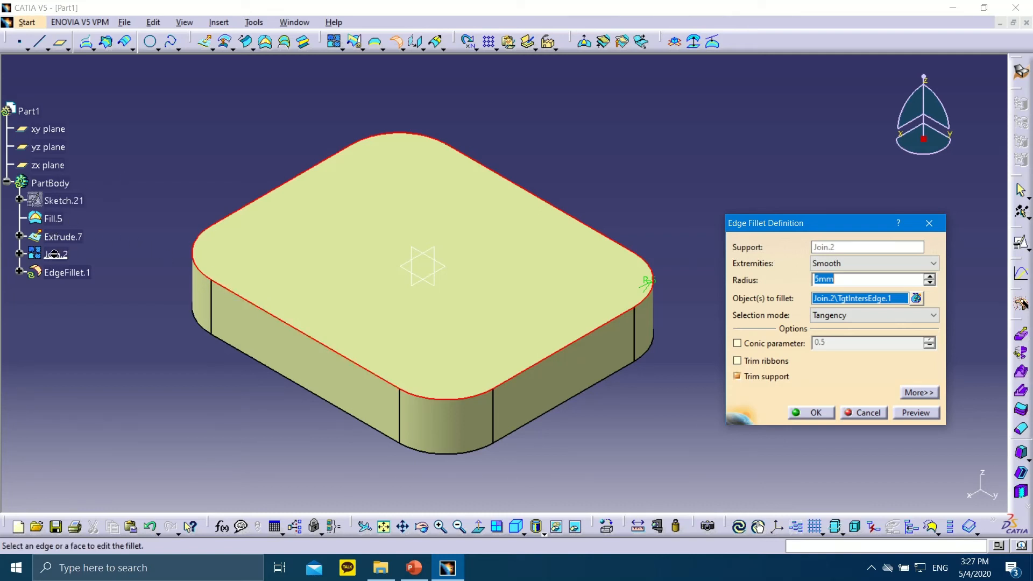
click(412, 568)
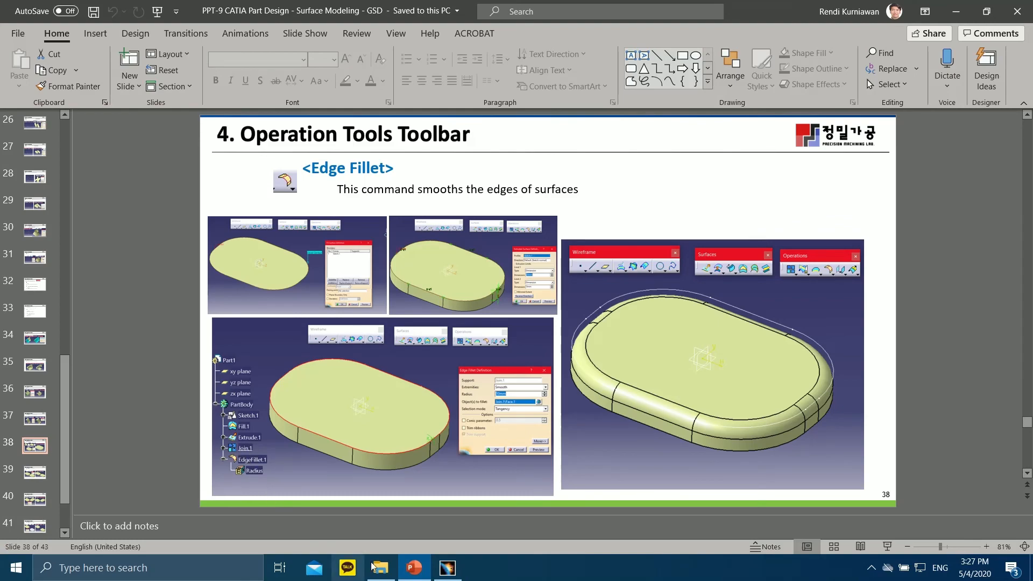
click(447, 568)
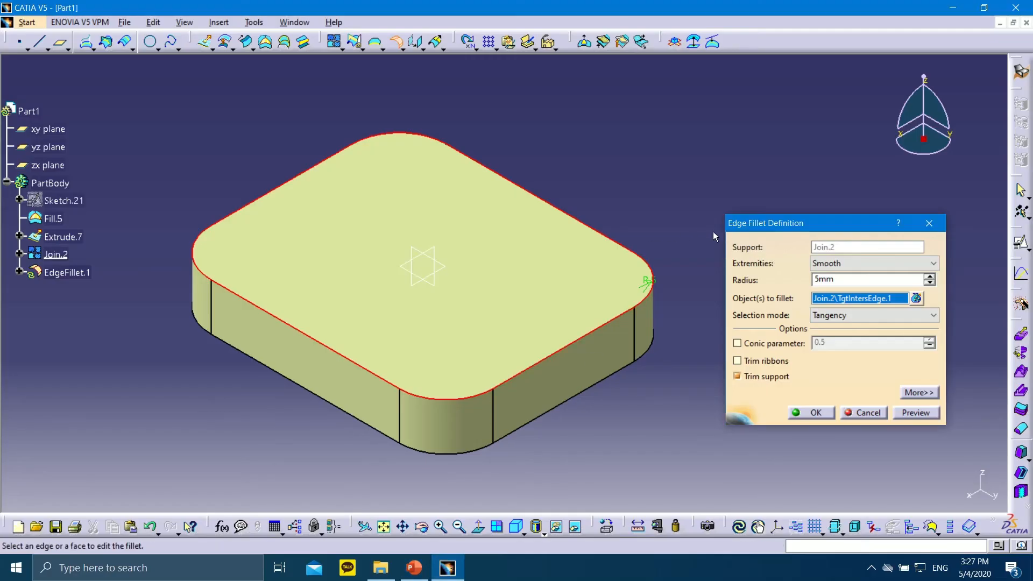
click(921, 413)
Step: Set the fillet radius to 10 mm and check the Edge Fillet slide in PowerPoint before returning to CATIA
drag(914, 279, 807, 281)
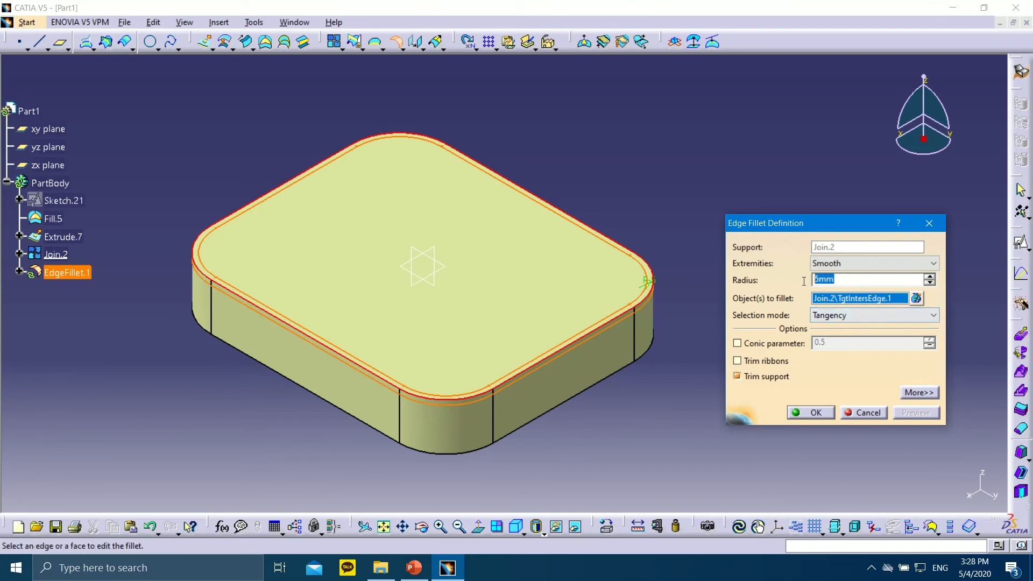
text(100)
key(BackSpace)
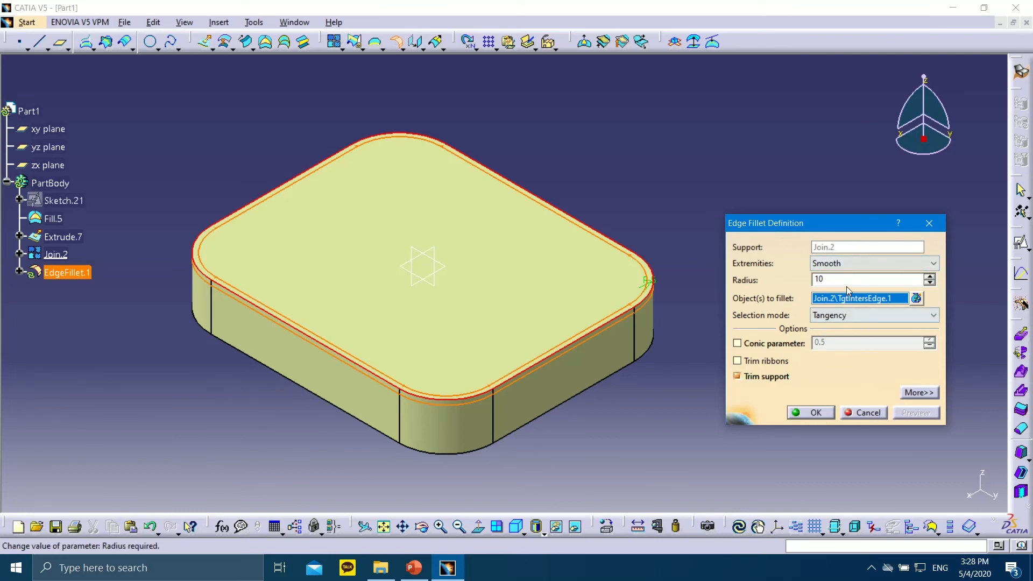
click(848, 317)
click(848, 318)
click(424, 574)
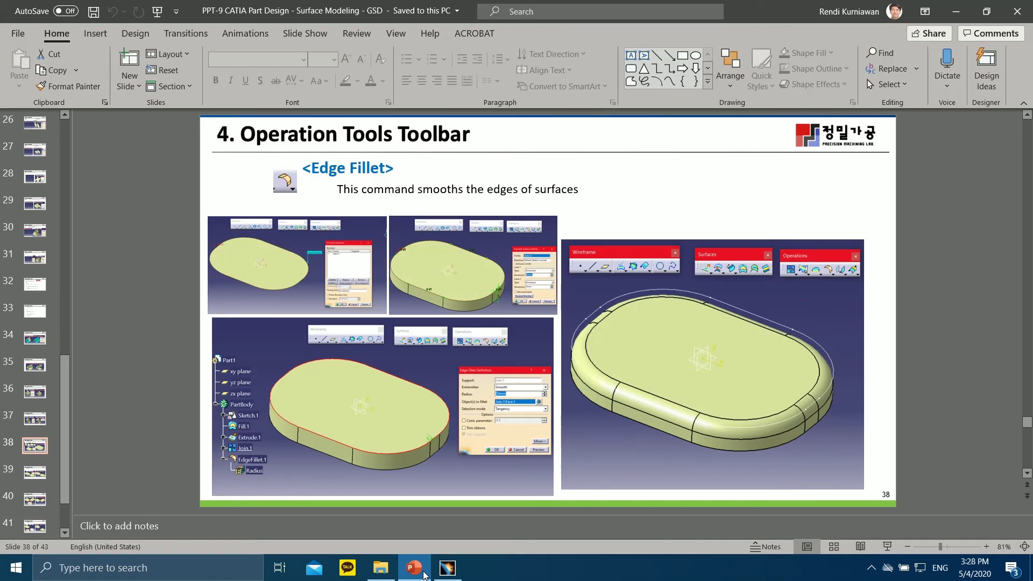
click(447, 567)
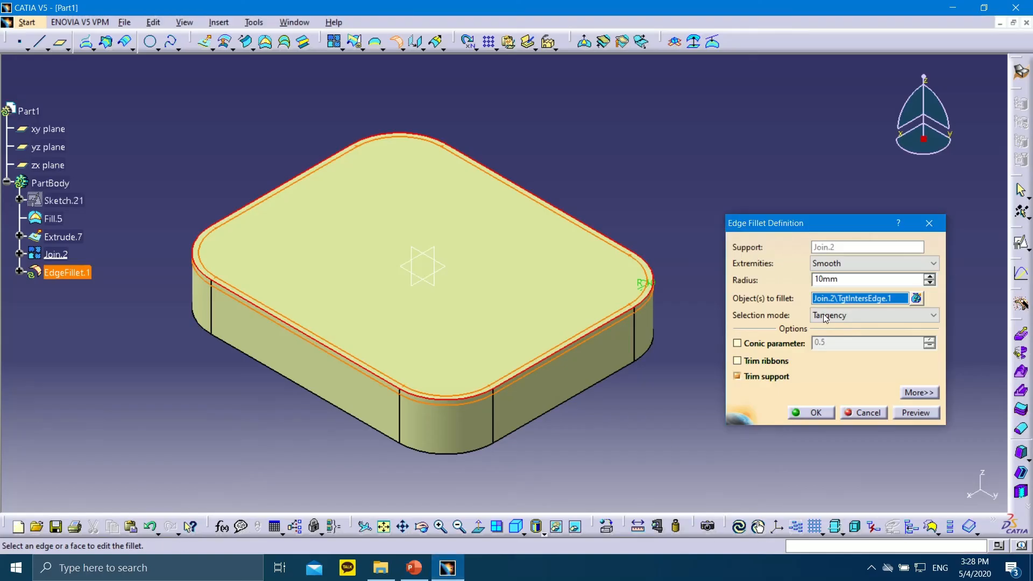
Step: Set the upper boundary's fillet radius to 25 mm, preview it and create the fillet
drag(848, 279, 803, 283)
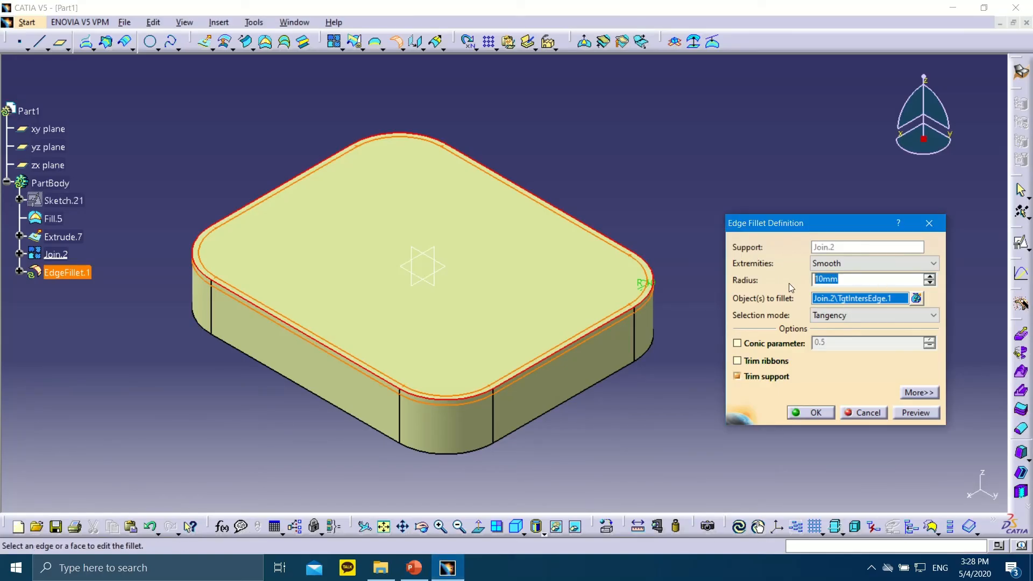
text(20)
text(25)
click(929, 414)
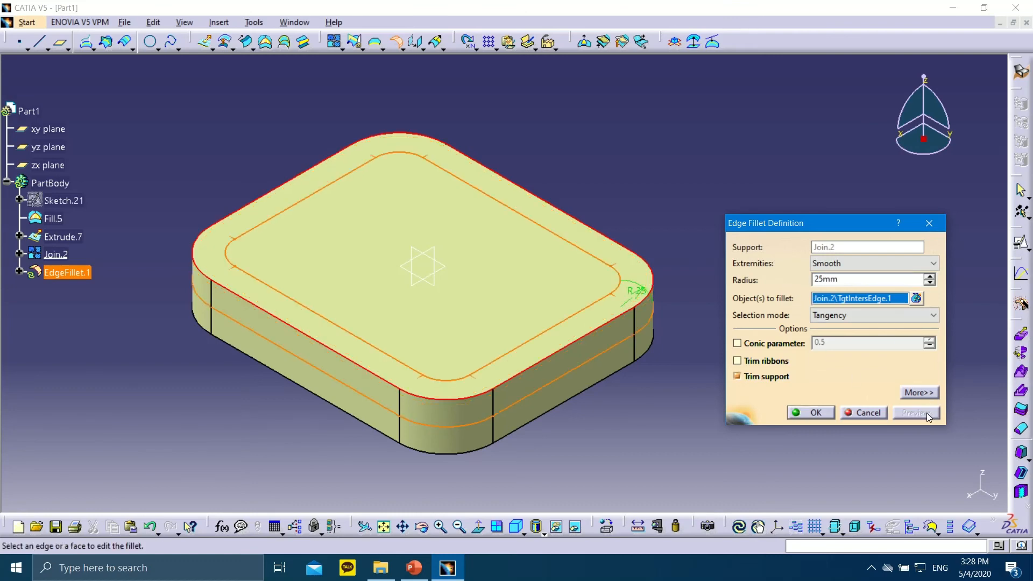
click(807, 414)
click(719, 274)
middle_drag(464, 253, 605, 238)
middle_drag(305, 210, 258, 225)
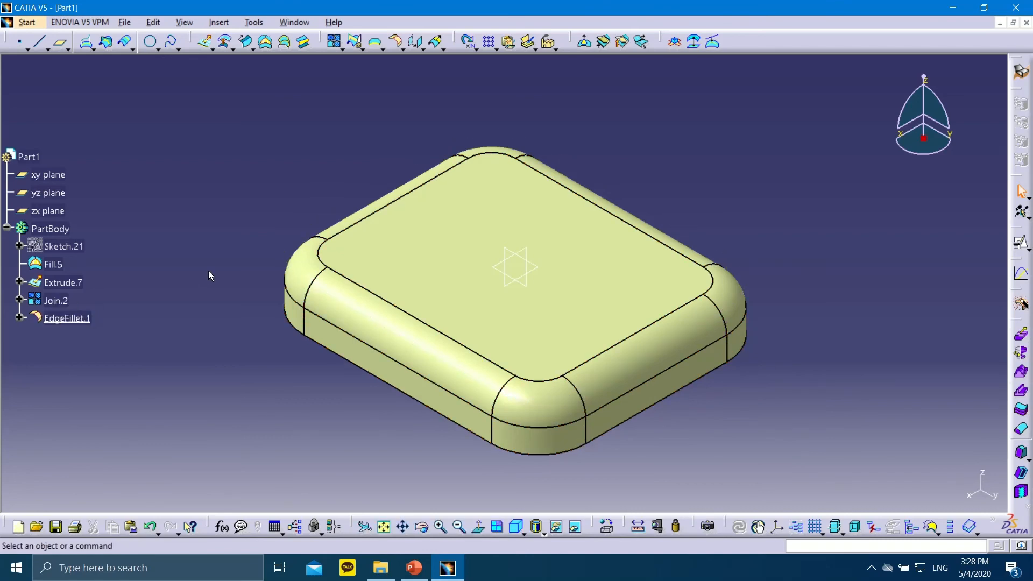
click(676, 286)
middle_drag(676, 286, 664, 255)
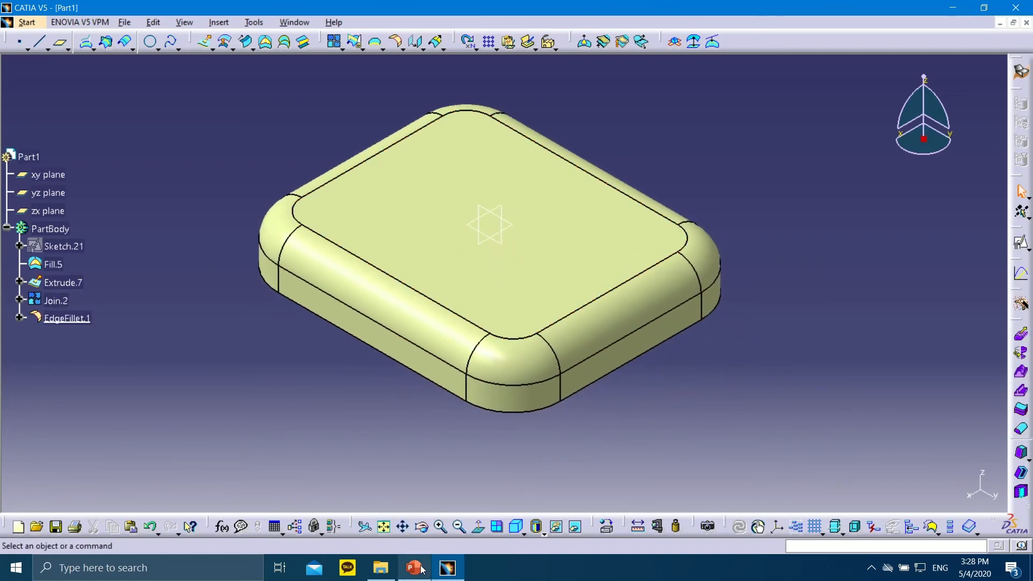
Step: Switch to PowerPoint, present the Edge Fillet slide full screen and advance to the Translate slide
click(414, 567)
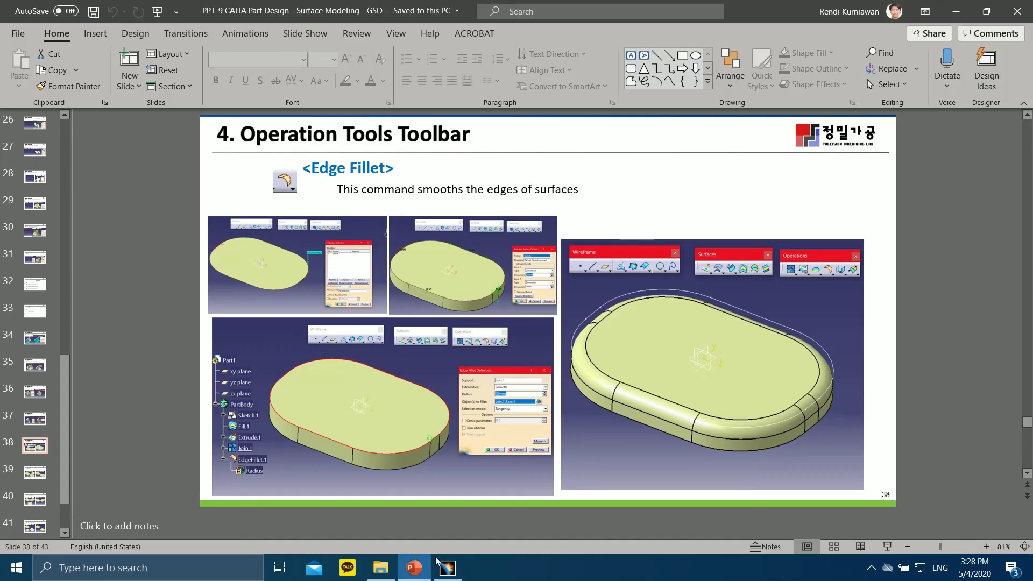
click(887, 547)
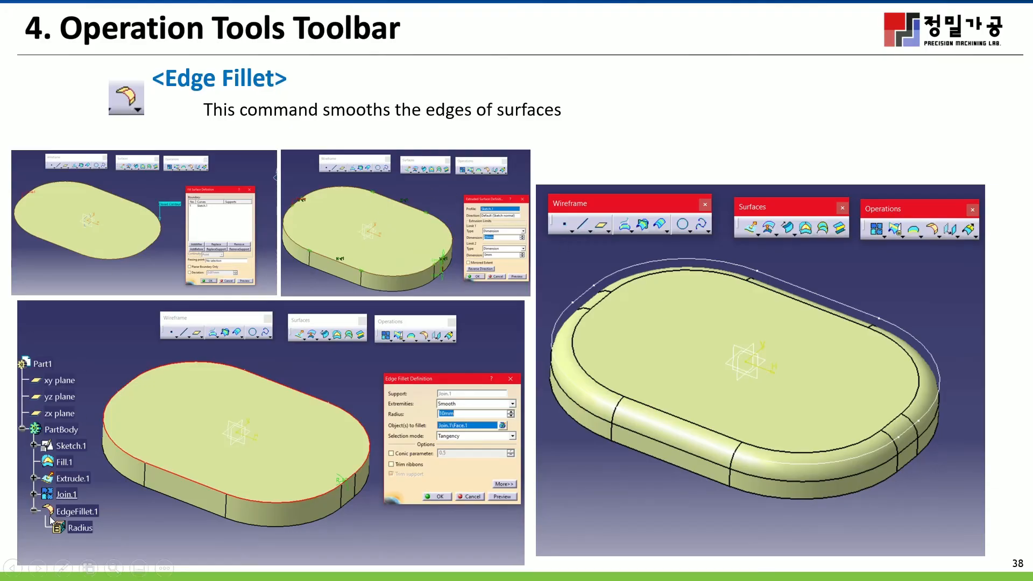
click(37, 567)
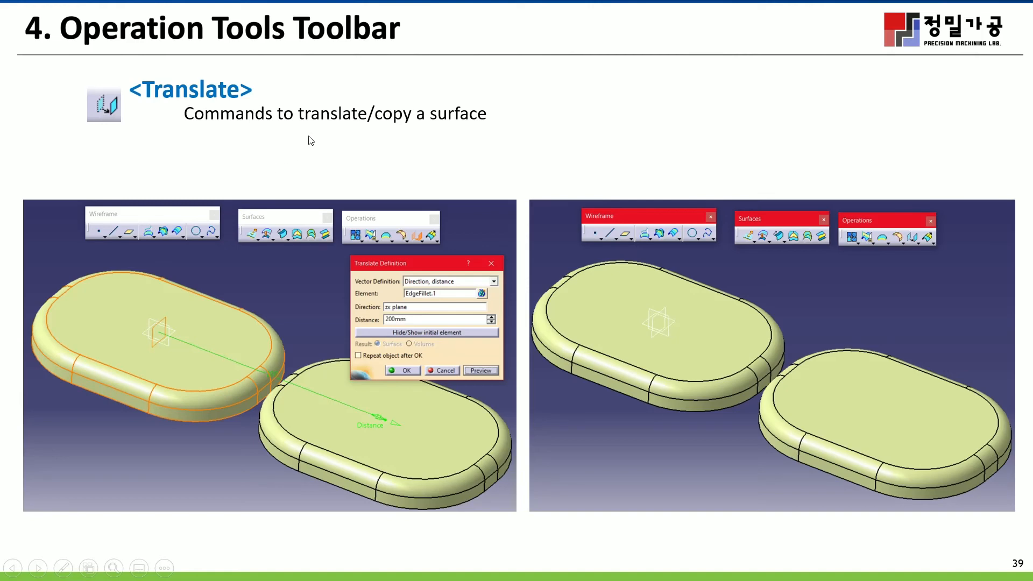
key(Left)
key(Right)
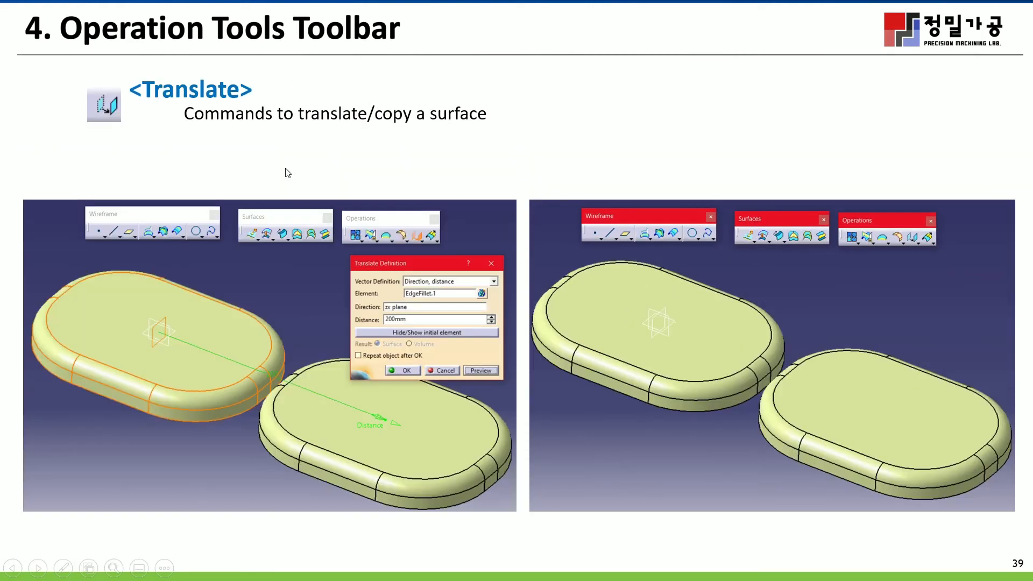
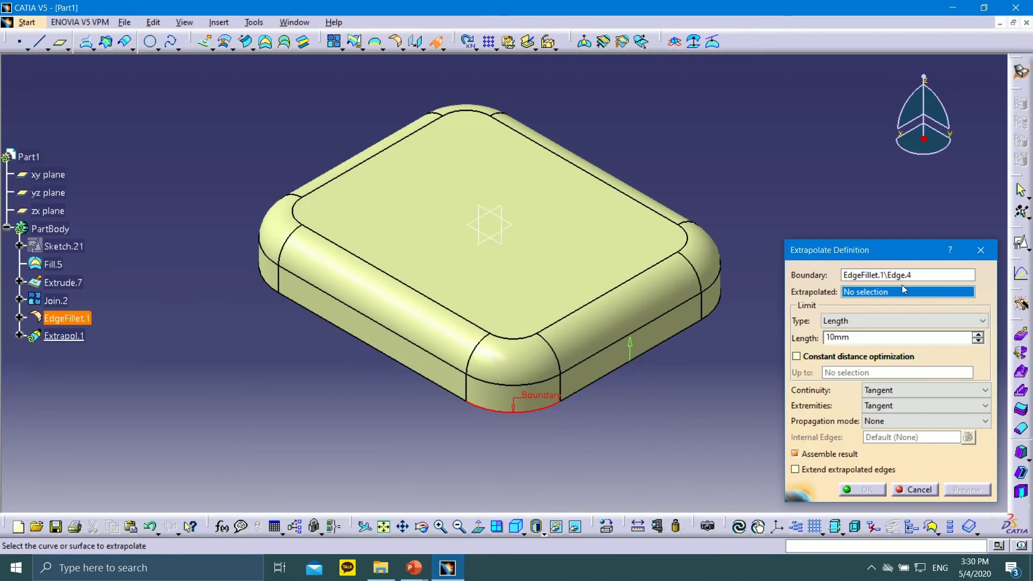
right_click(891, 290)
click(876, 291)
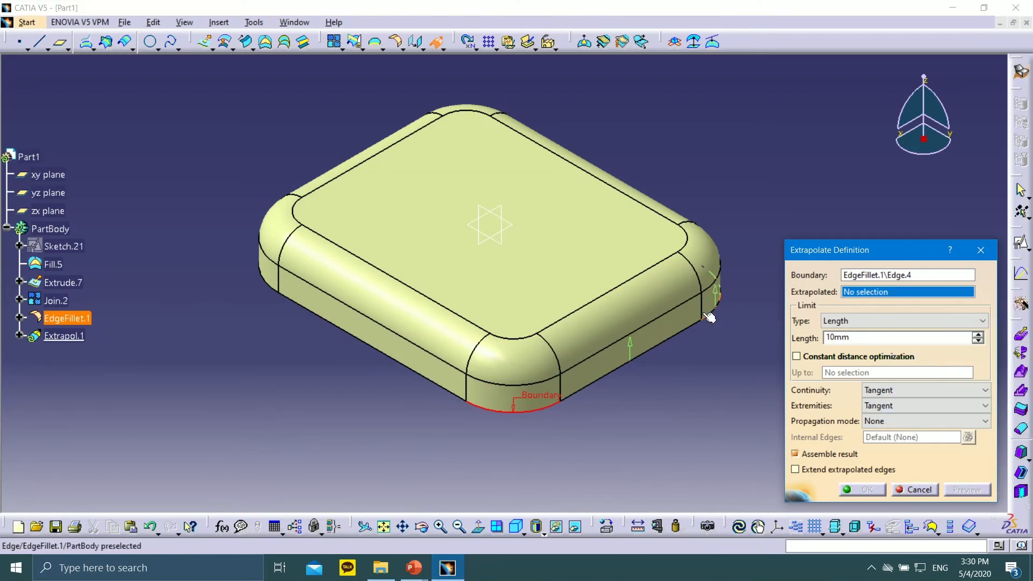
click(570, 358)
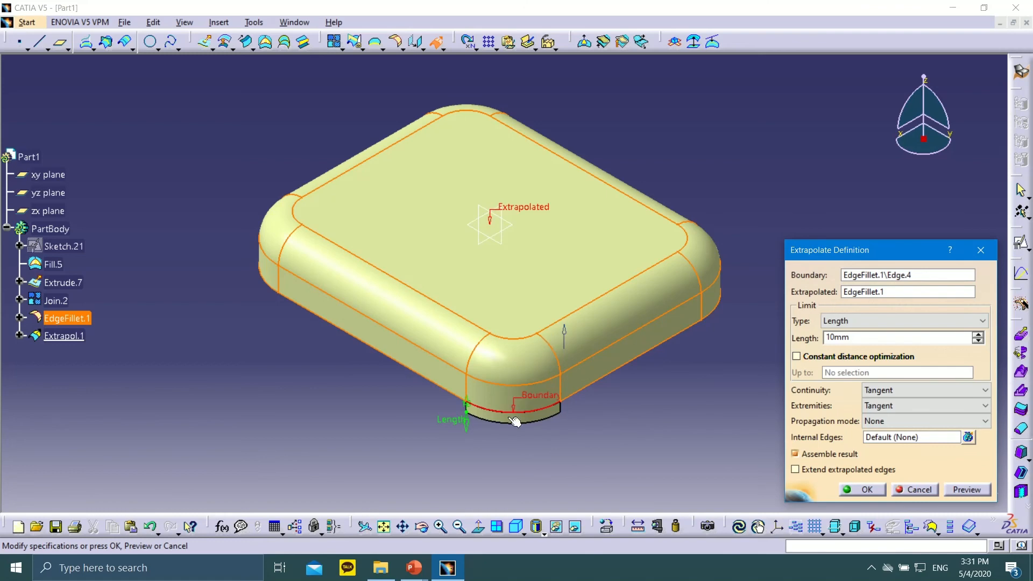
mouse_move(466, 423)
mouse_down()
mouse_move(466, 511)
mouse_move(470, 407)
mouse_up()
click(581, 318)
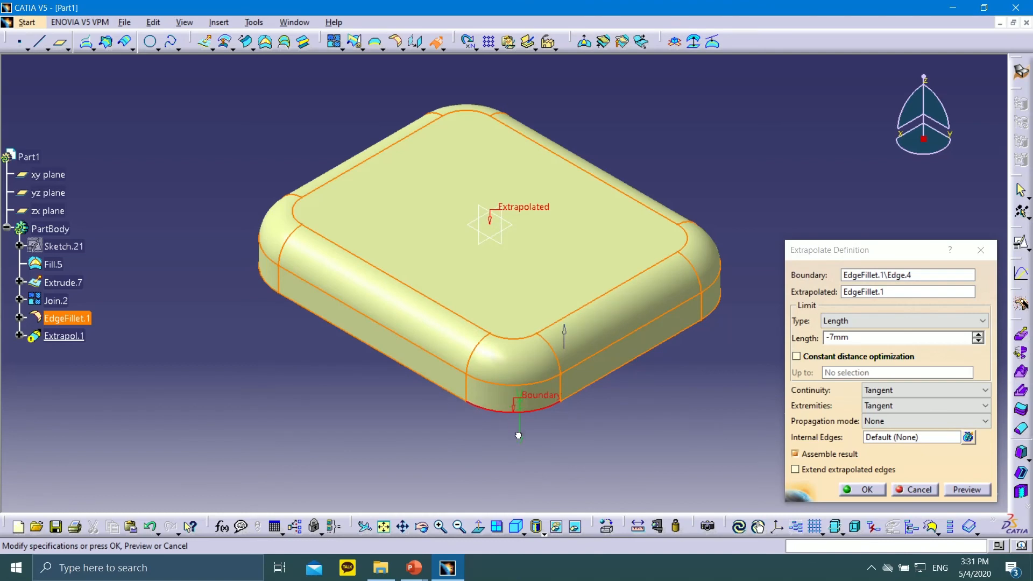
click(917, 489)
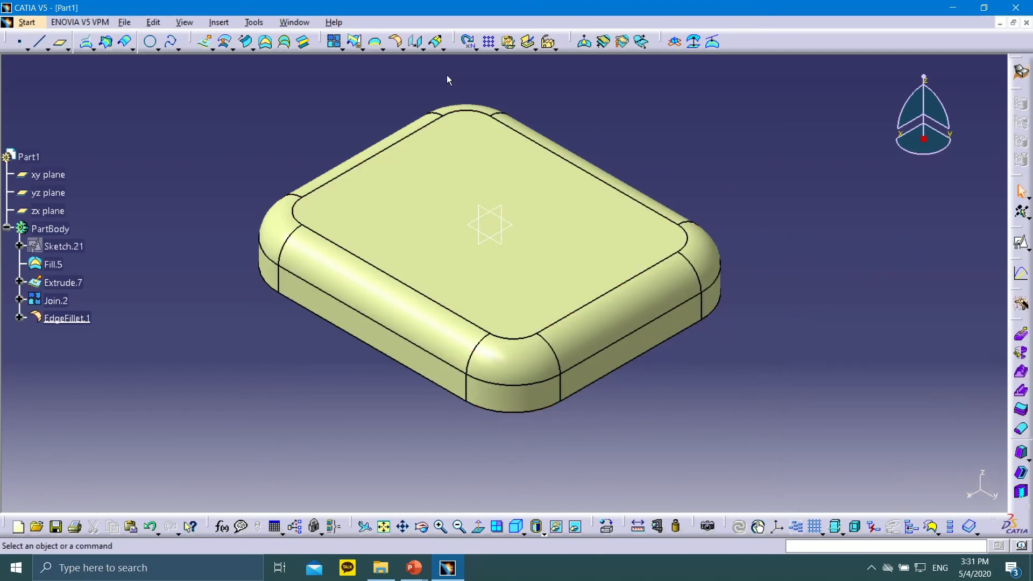
Step: Extrapolate the filleted surface from the lower straight edge of its long front side by 120 mm, keeping tangent continuity
click(439, 44)
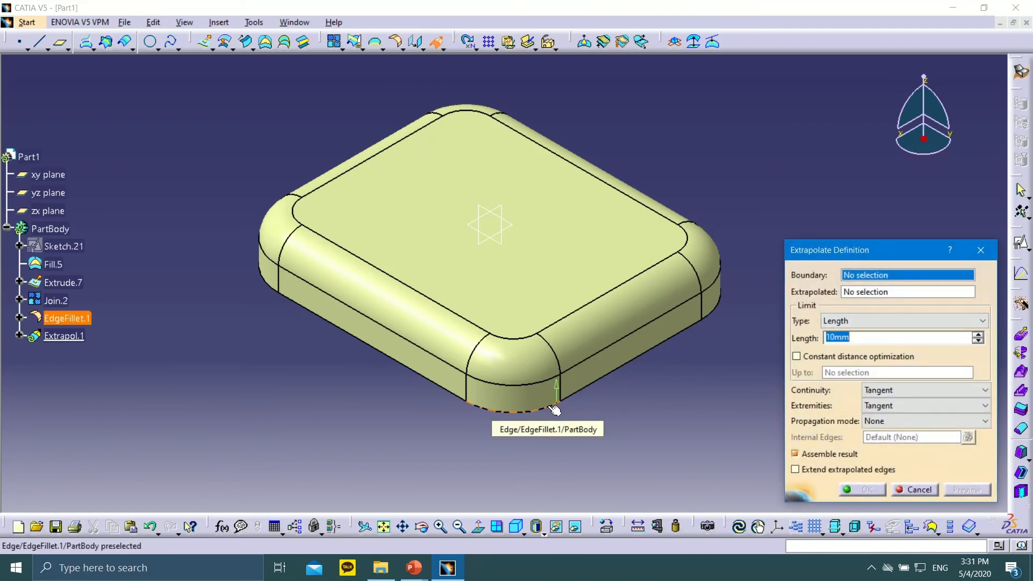
click(456, 397)
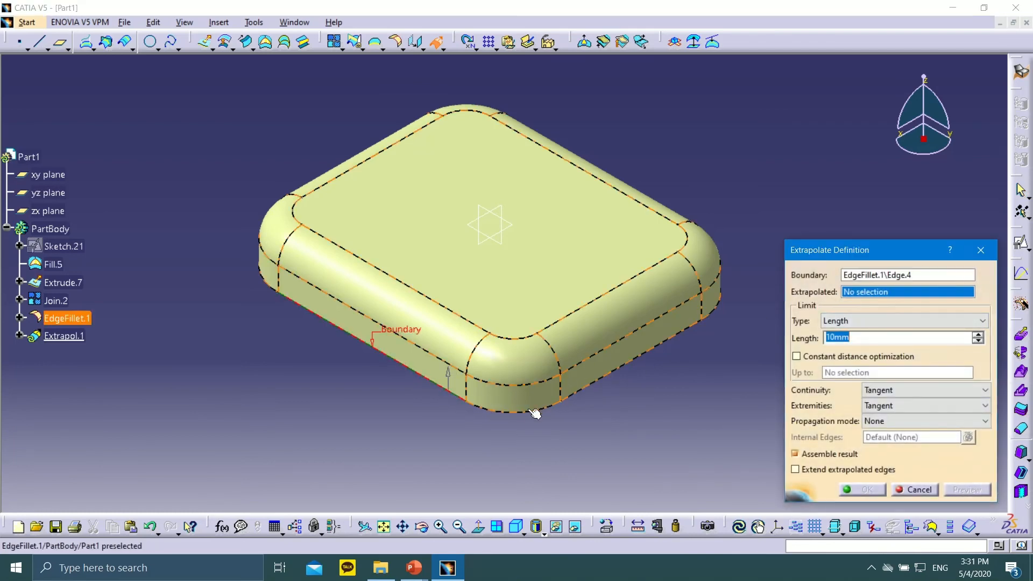
click(610, 344)
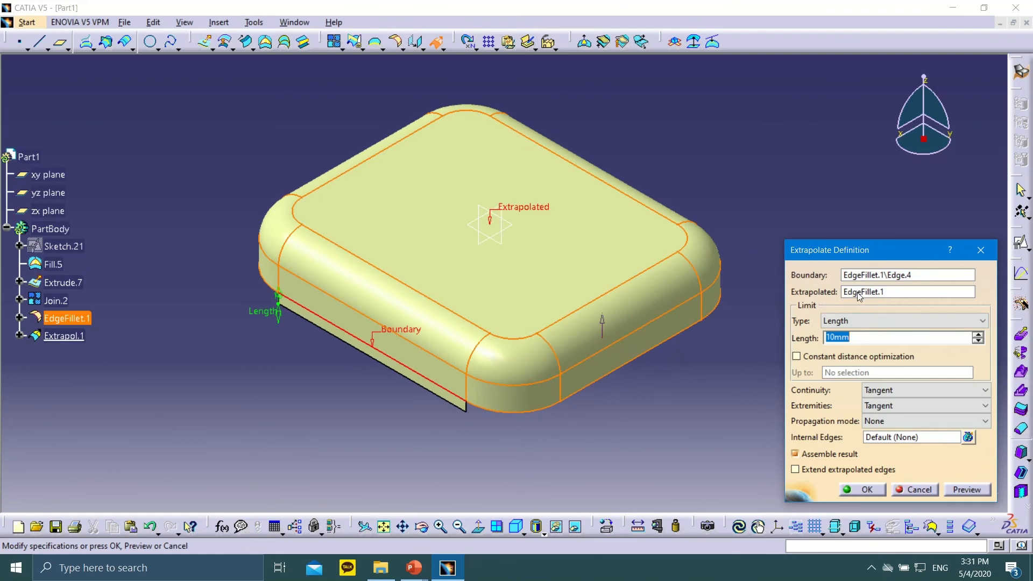
drag(278, 312, 279, 404)
middle_drag(474, 366, 462, 305)
scroll(461, 305, up, 1)
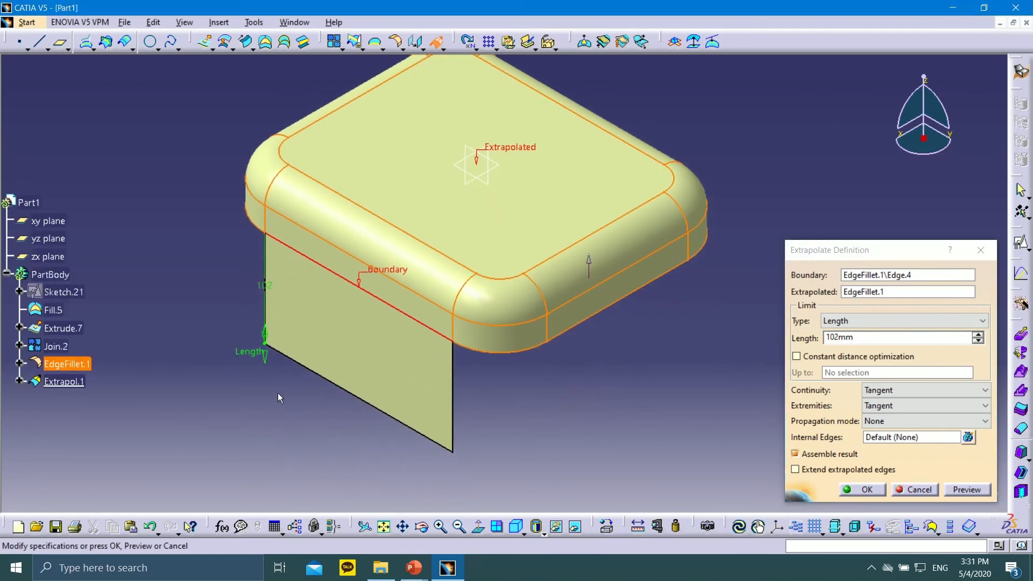
drag(264, 354, 265, 372)
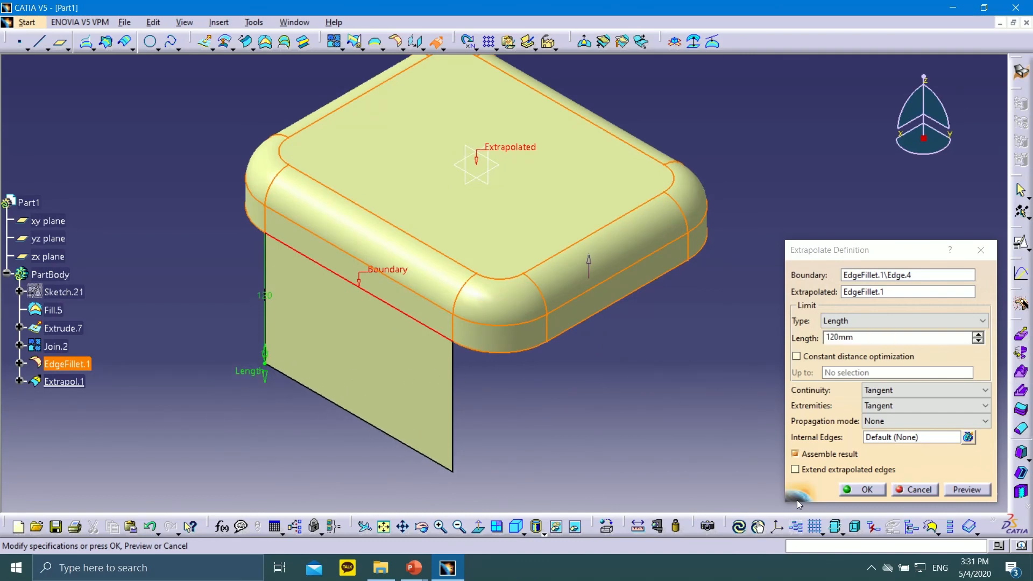
click(862, 489)
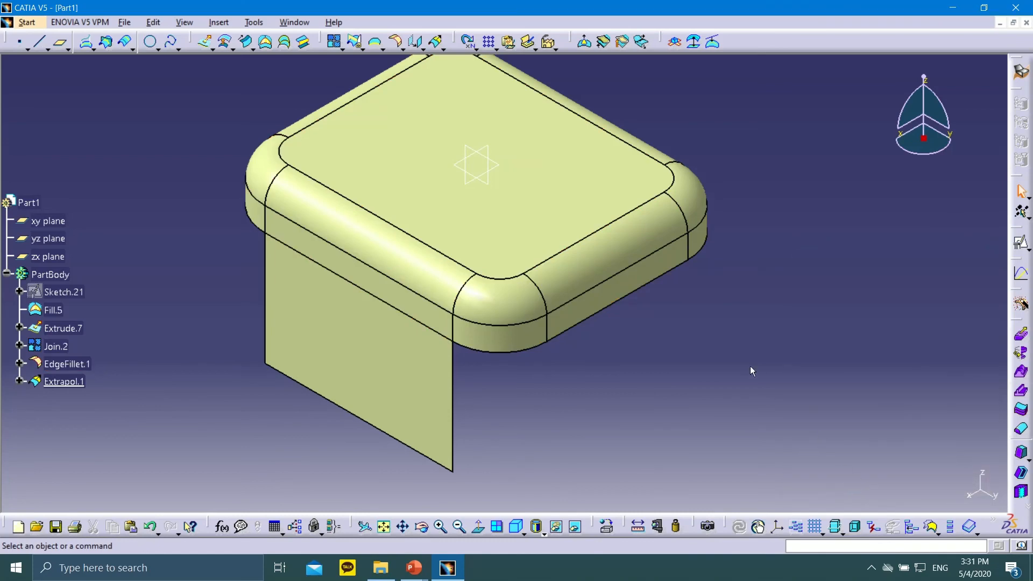
middle_drag(418, 185, 444, 236)
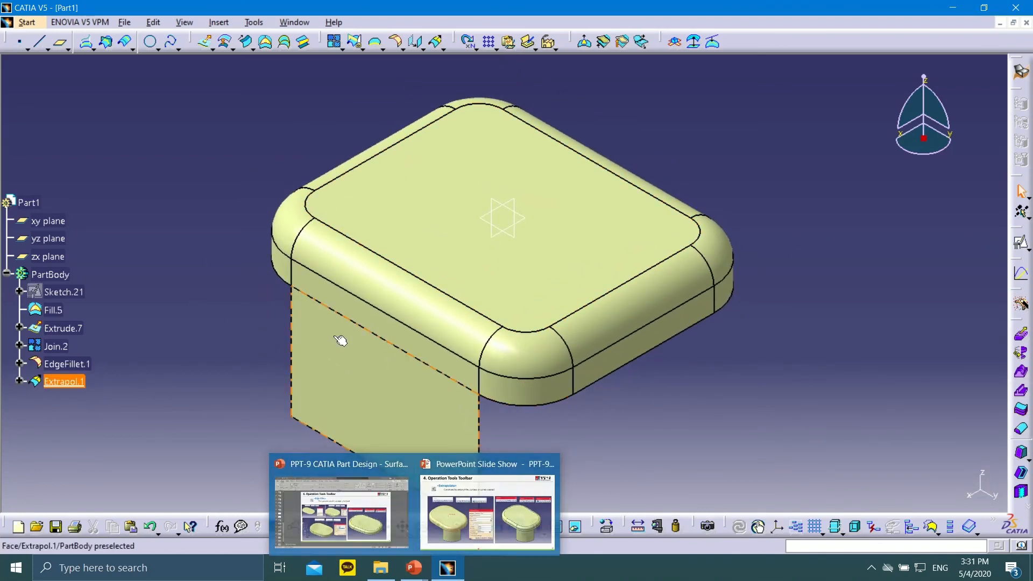
middle_drag(622, 432, 575, 399)
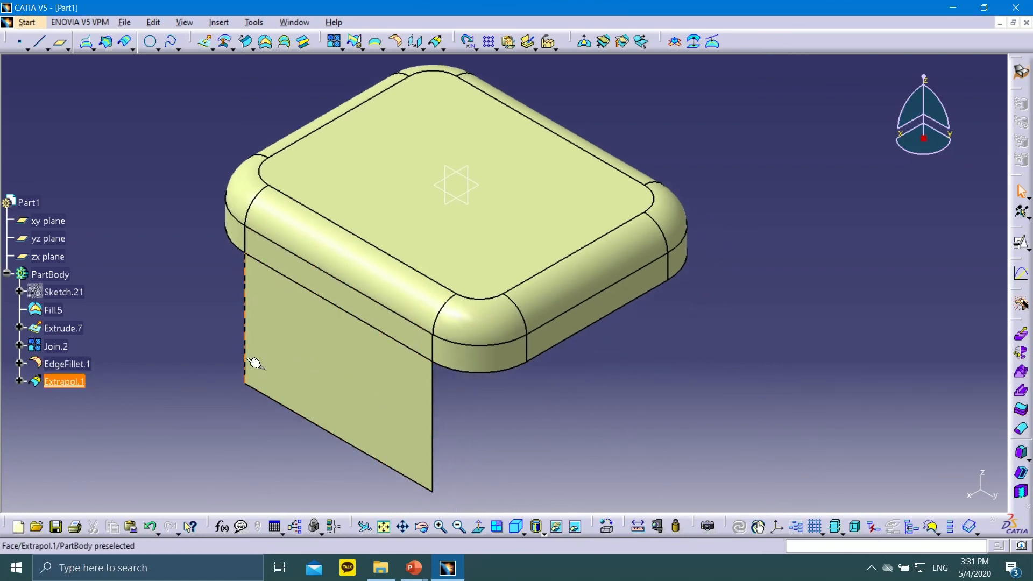
Step: Delete the extrapolated surface, keeping its parent elements
click(68, 381)
key(Delete)
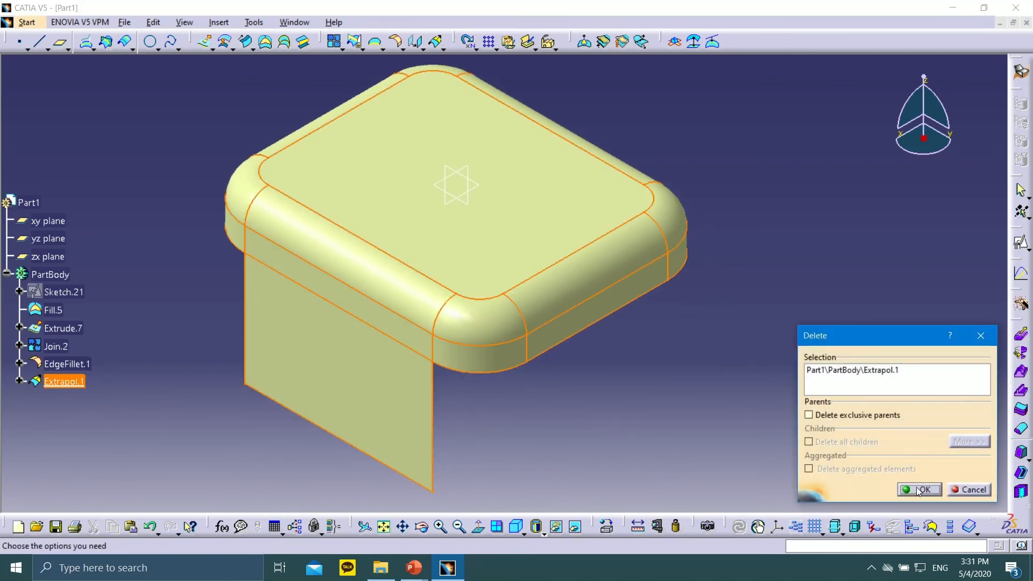
click(917, 490)
middle_drag(797, 301, 748, 215)
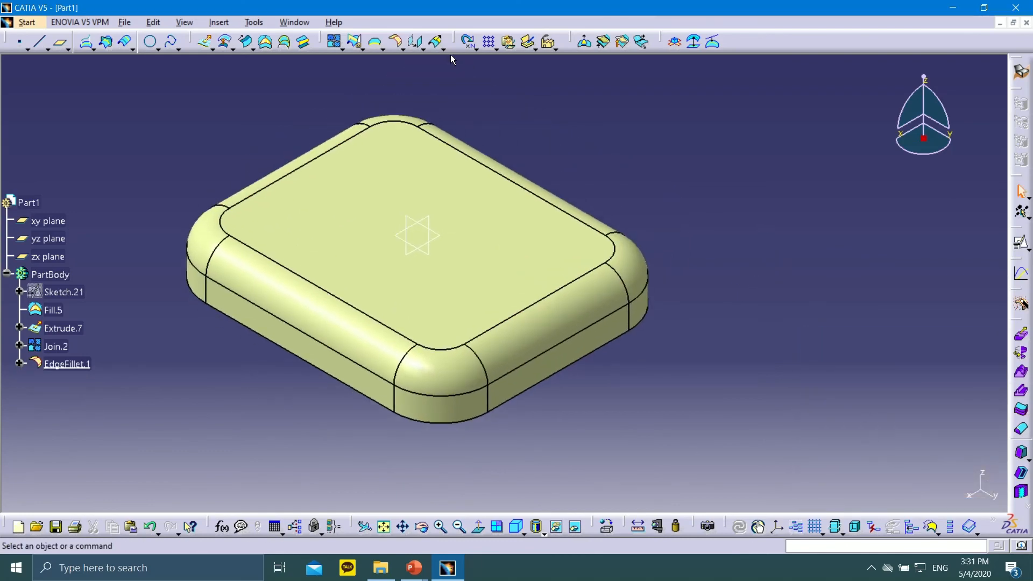
Step: Start a Translate operation with the Y Component as its direction
click(415, 42)
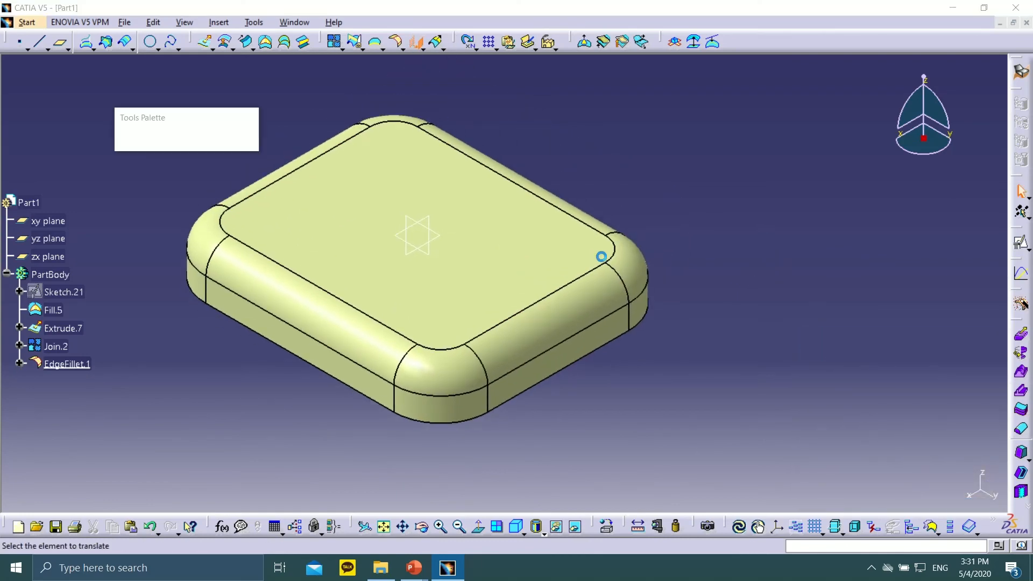
mouse_move(579, 227)
middle_down()
mouse_move(595, 194)
mouse_move(591, 218)
middle_up()
drag(897, 351, 747, 74)
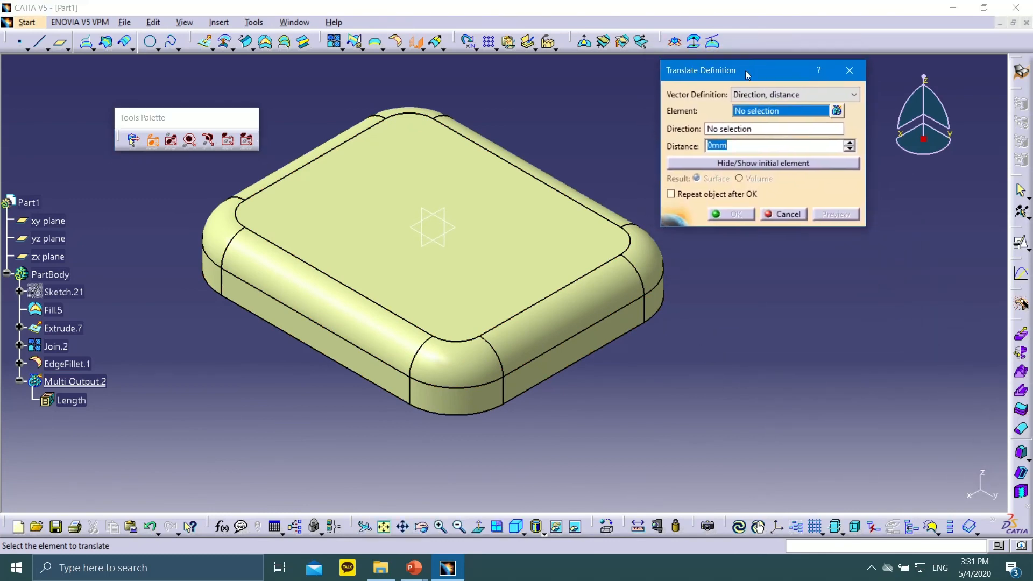
right_click(743, 129)
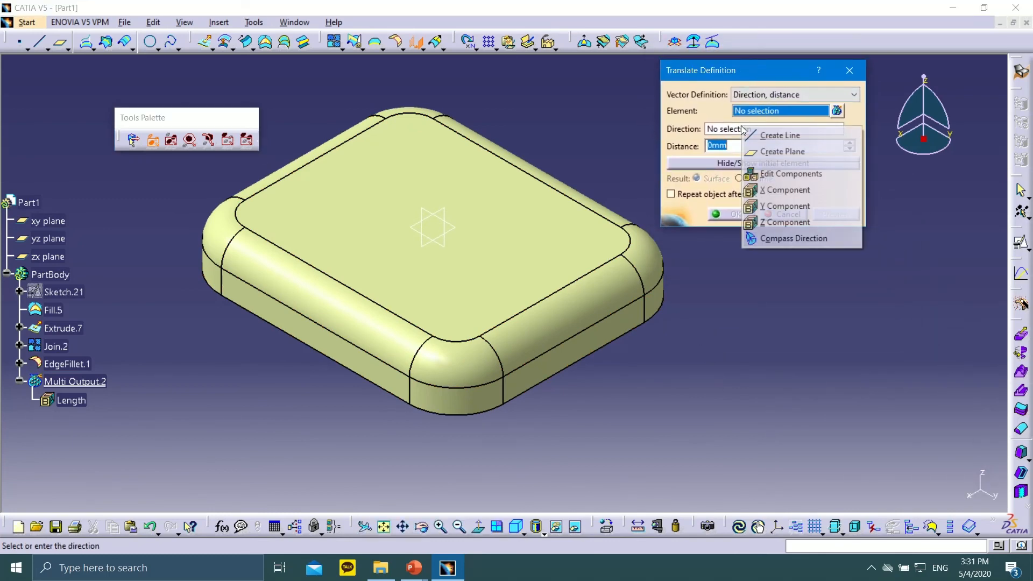
click(775, 205)
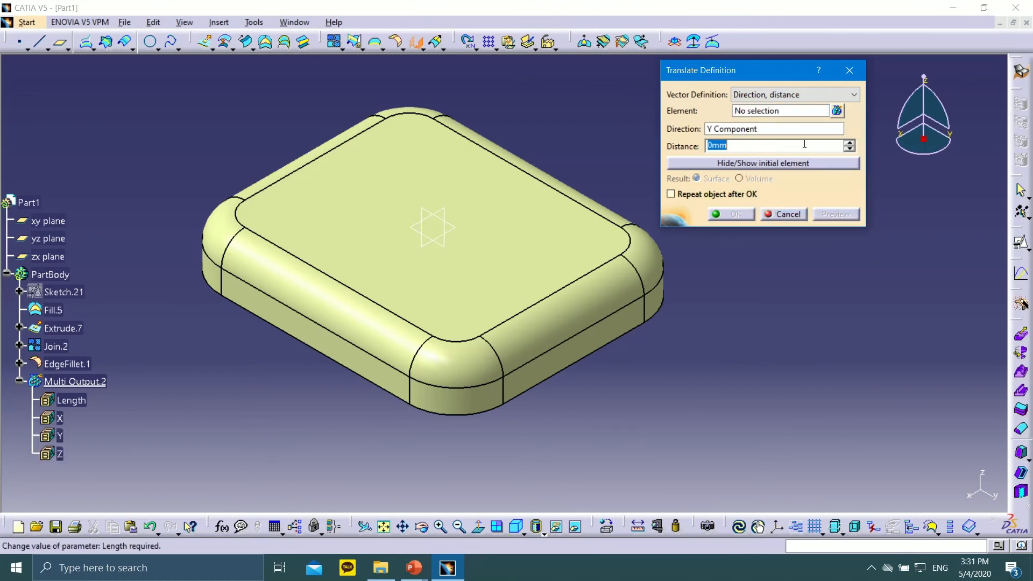
Step: Set the translation distance to 100 mm and choose the edge-filleted surface as the element to translate
click(849, 144)
click(849, 143)
key(Return)
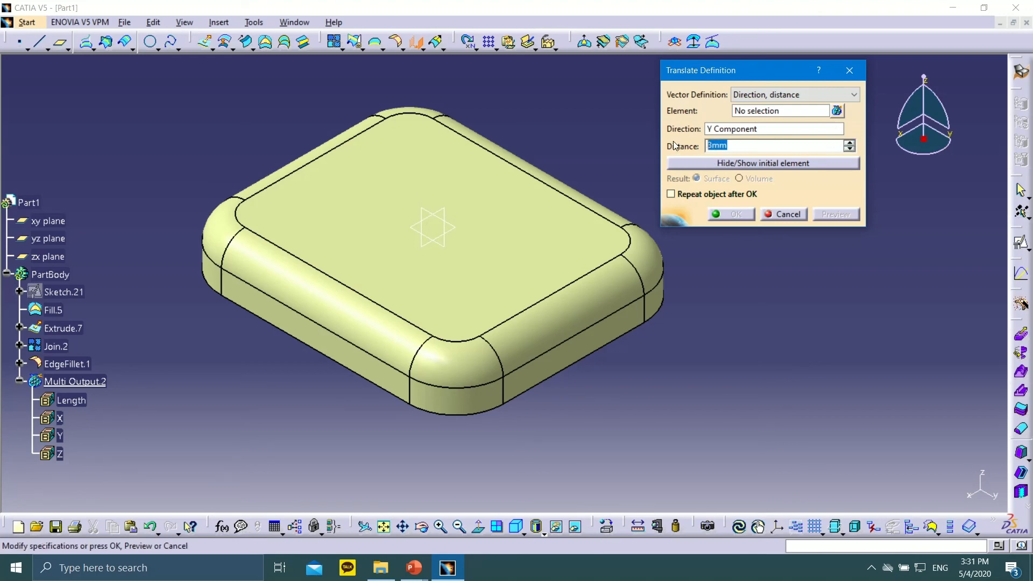
text(1)
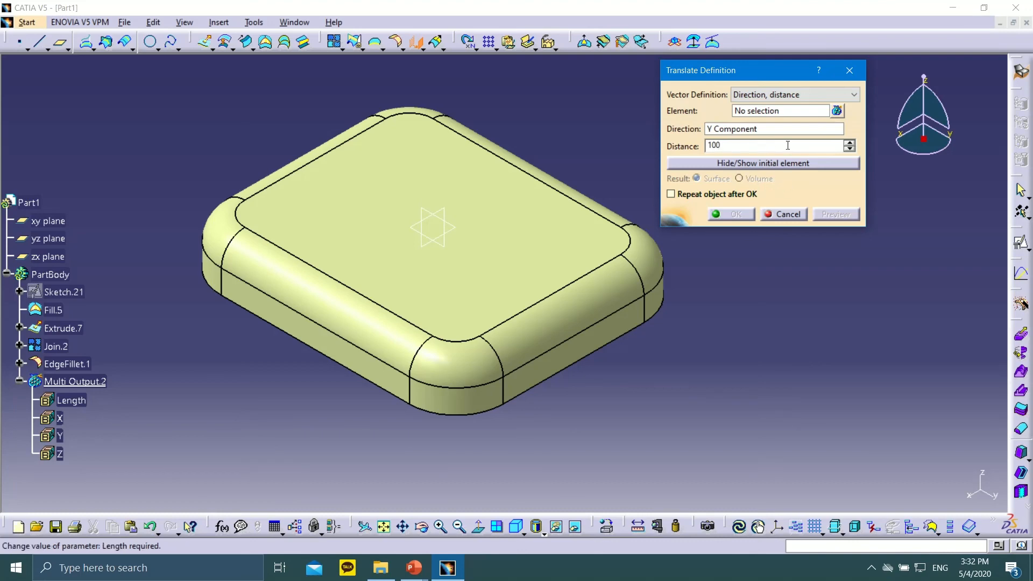
text(00)
key(Tab)
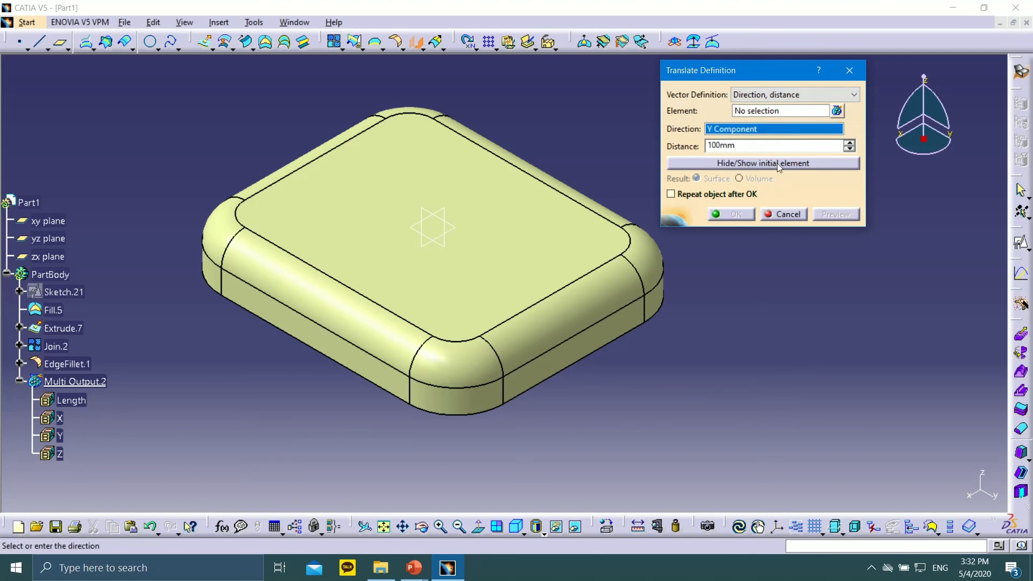
click(773, 110)
click(67, 364)
middle_drag(842, 368, 718, 383)
scroll(719, 371, up, 1)
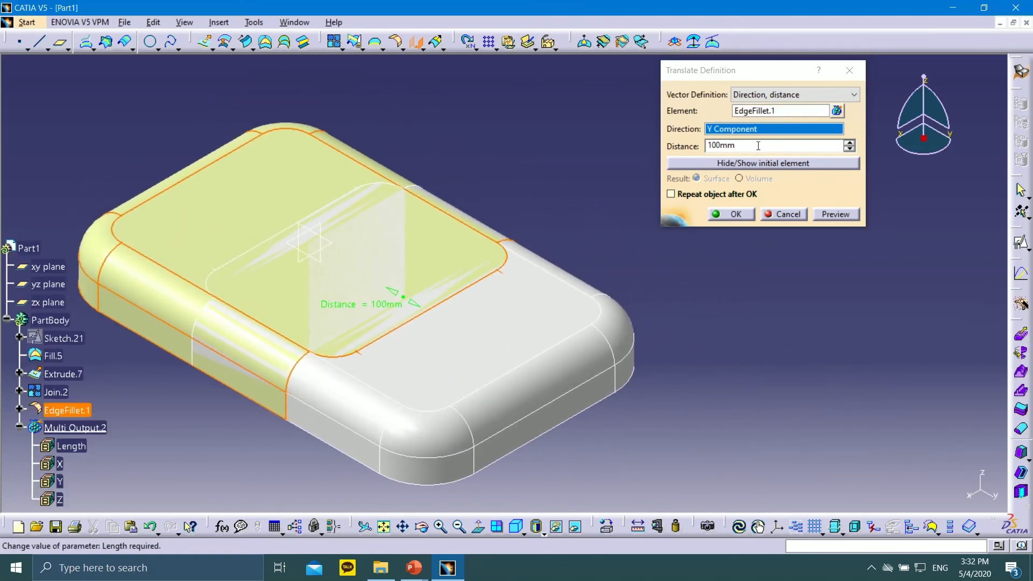
double_click(716, 146)
drag(735, 147, 702, 153)
text(50)
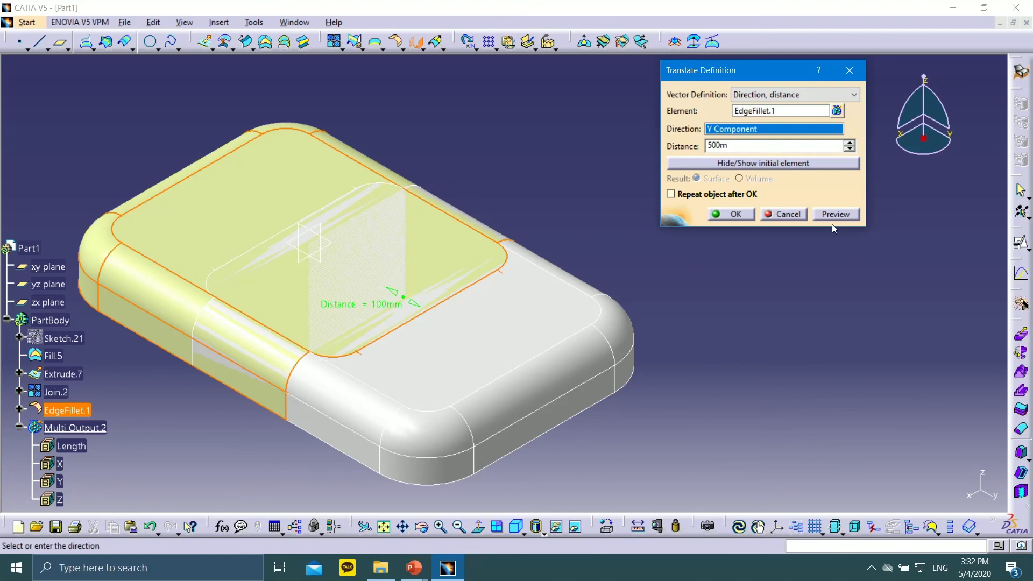
text(0)
click(833, 214)
middle_drag(764, 372, 664, 247)
Step: Set the translation distance to 500 mm, preview the result and create the translated surface
click(751, 144)
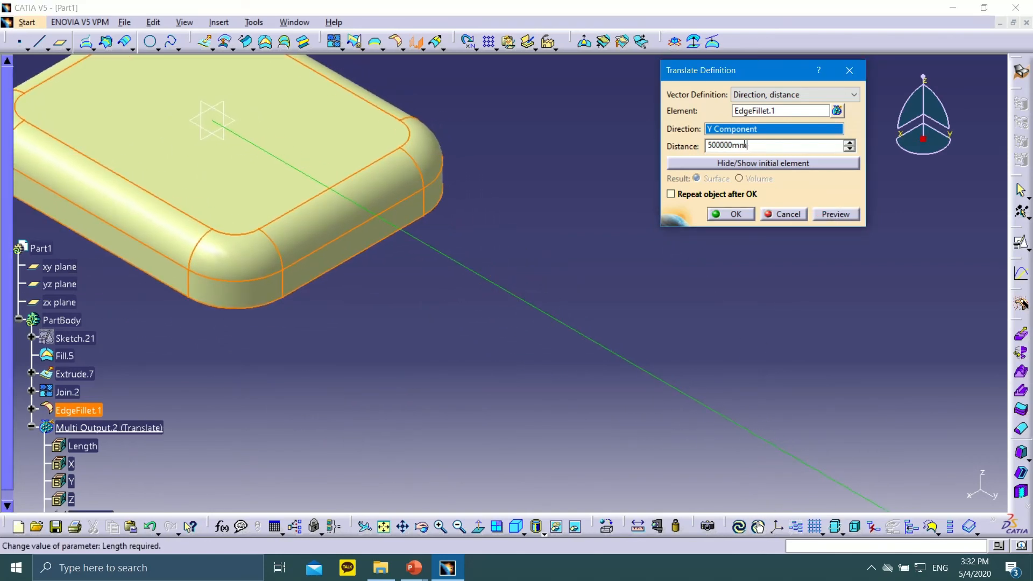
drag(752, 144, 686, 149)
text(500)
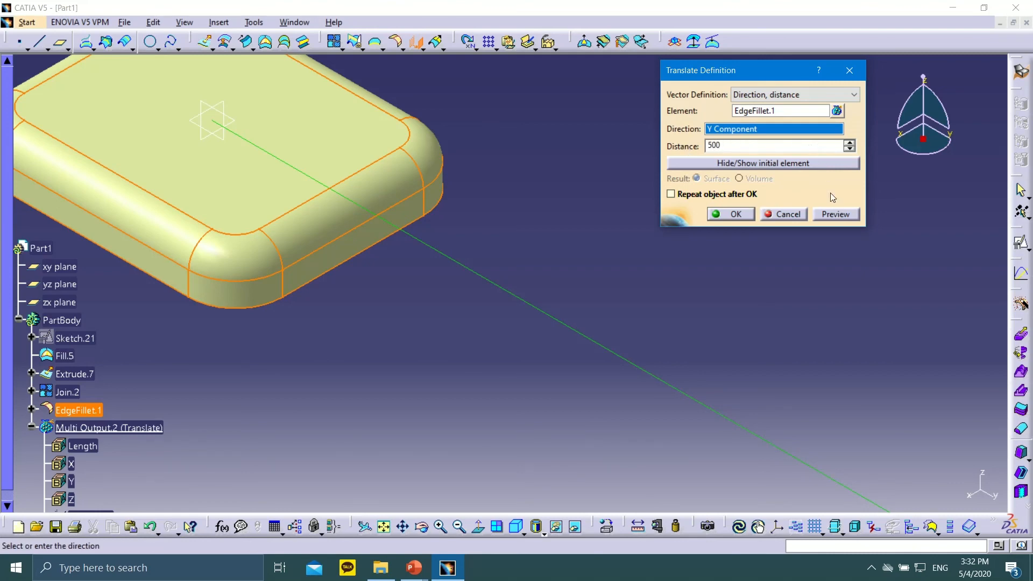
click(835, 214)
middle_drag(543, 245, 604, 269)
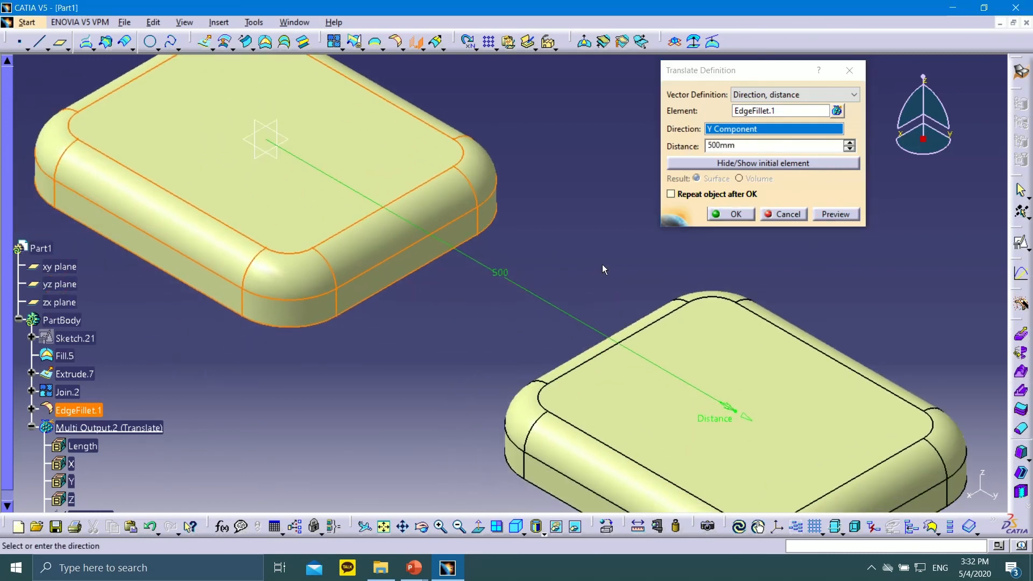
ctrl+middle_drag(568, 156, 556, 200)
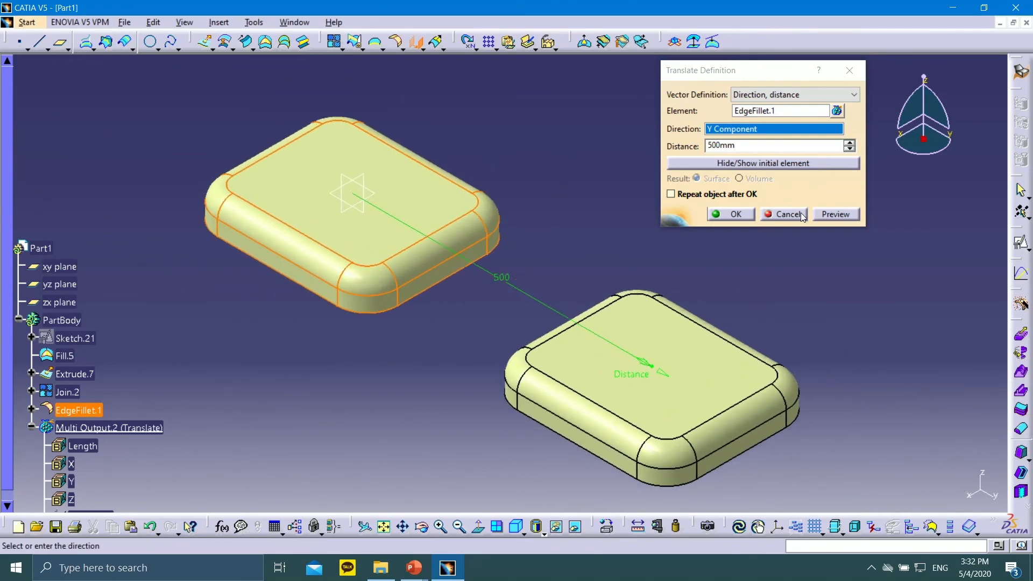
click(743, 214)
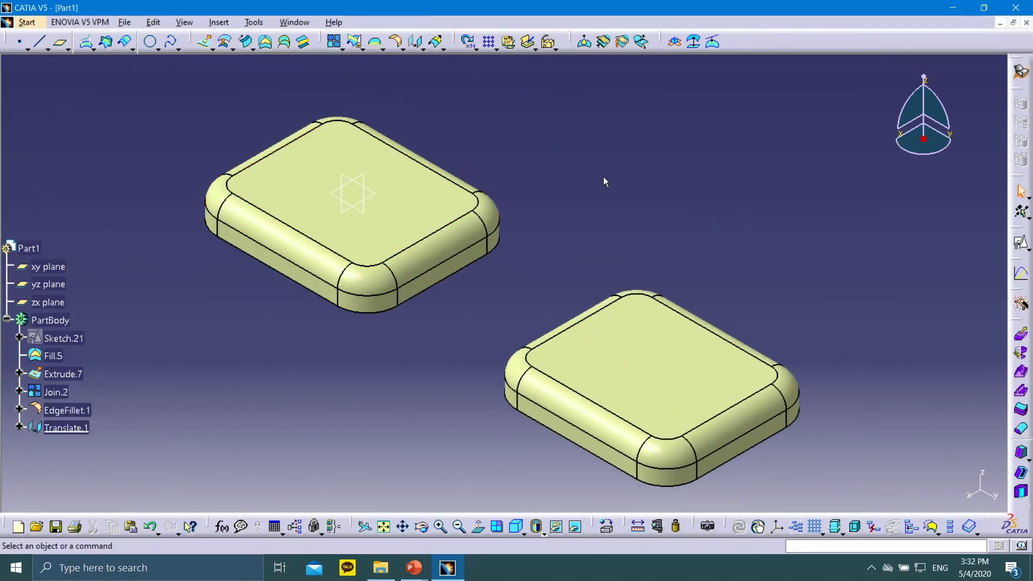
Step: Reopen the translation, toggle the initial surface's visibility to compare, leave it shown and close the definition
double_click(61, 429)
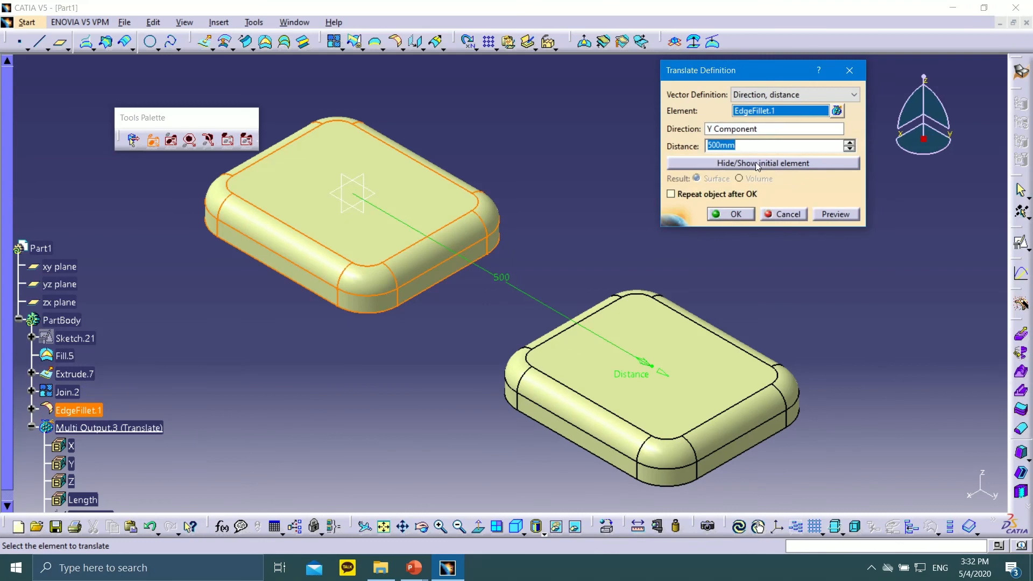
click(756, 163)
click(755, 163)
click(756, 163)
click(755, 163)
click(756, 163)
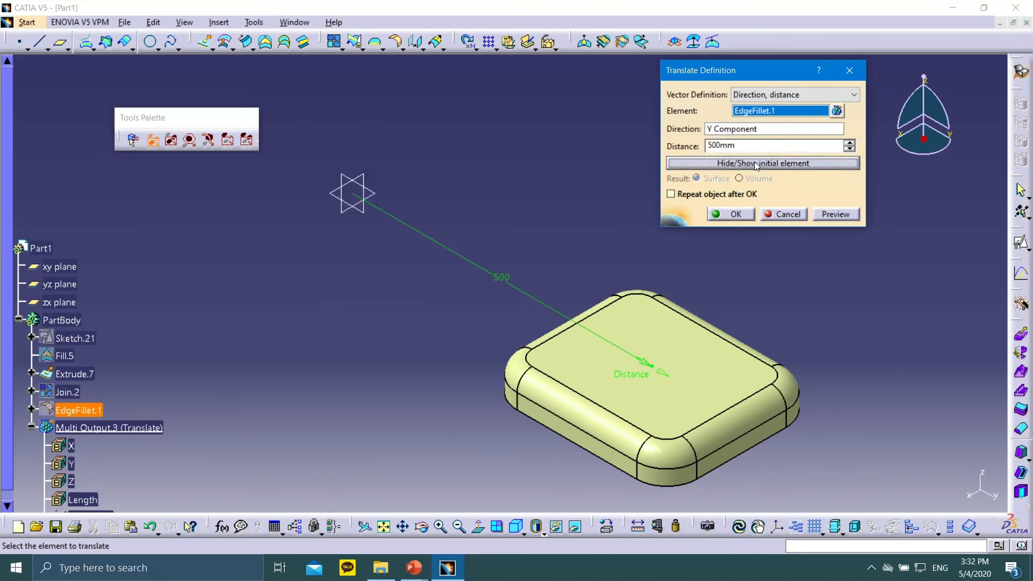
click(756, 164)
click(736, 215)
click(748, 327)
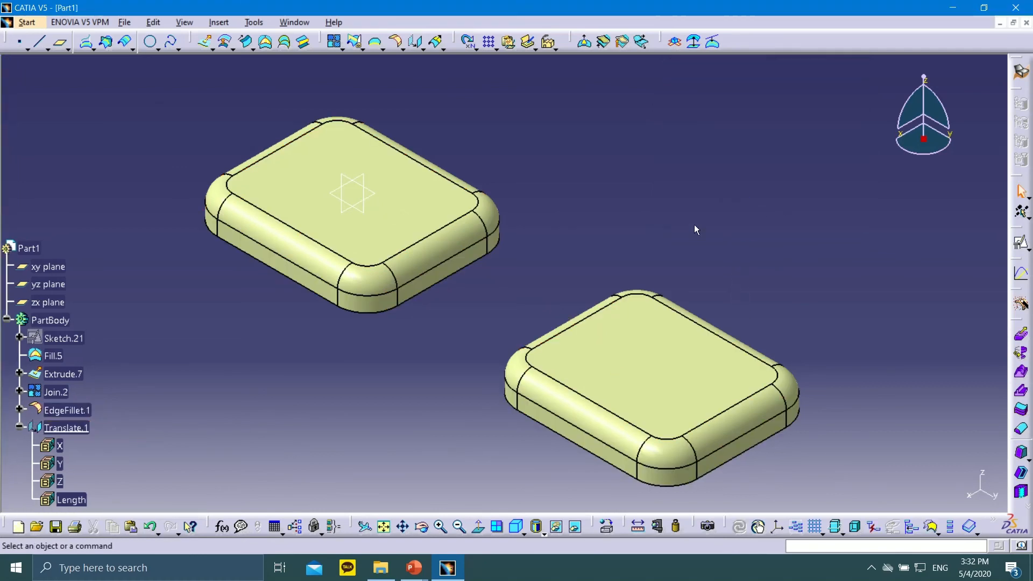
Step: Start an Axis-Angle rotation of the original filleted surface about the X Axis
click(424, 48)
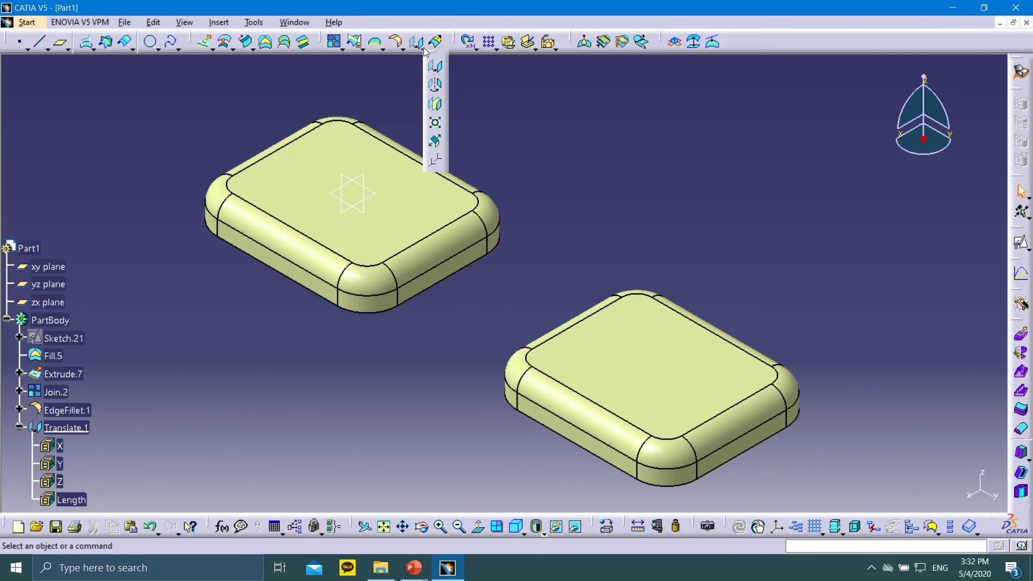
click(435, 85)
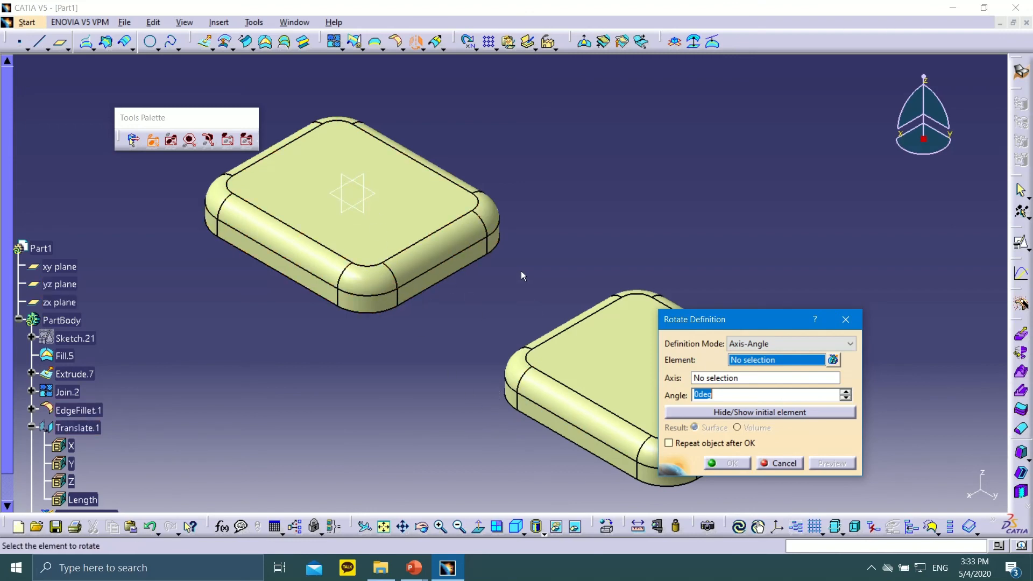
drag(755, 317, 747, 94)
right_click(734, 157)
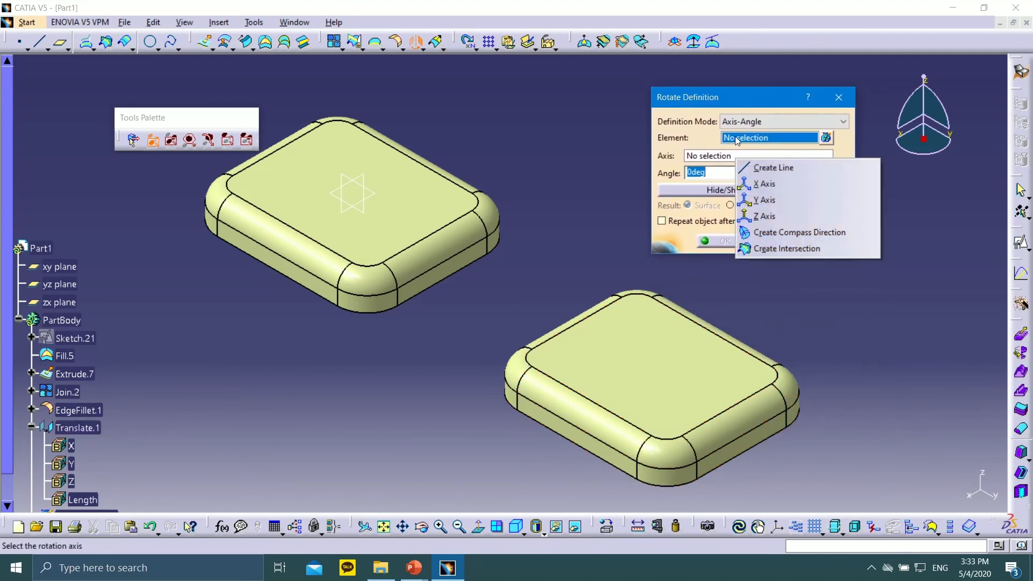
click(737, 141)
click(425, 207)
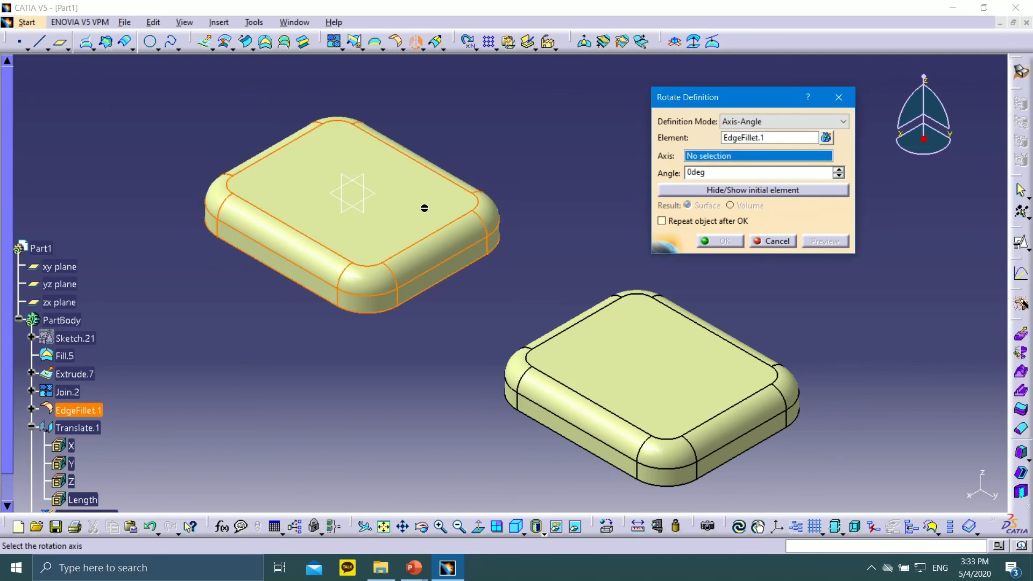
right_click(733, 156)
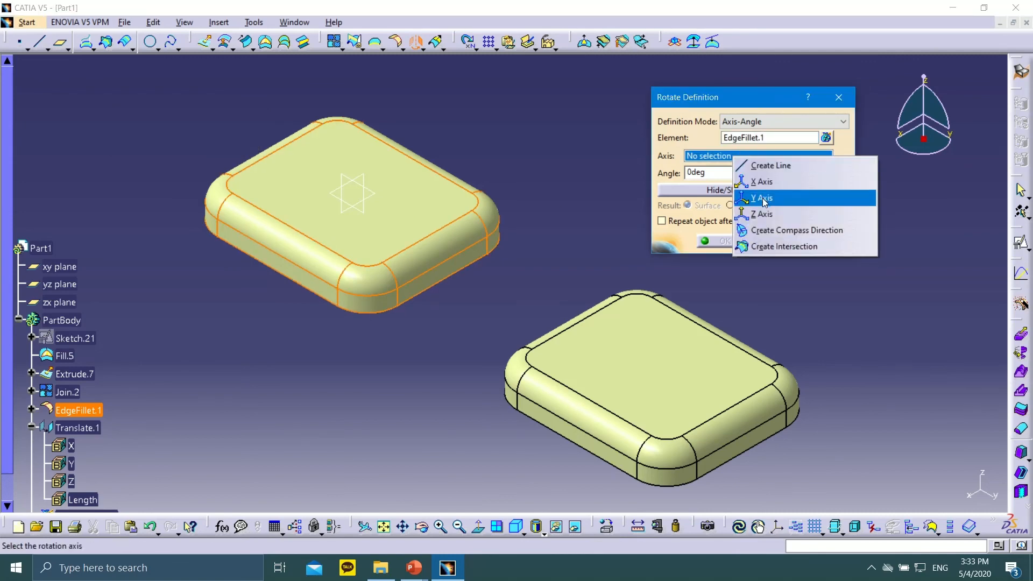
click(762, 181)
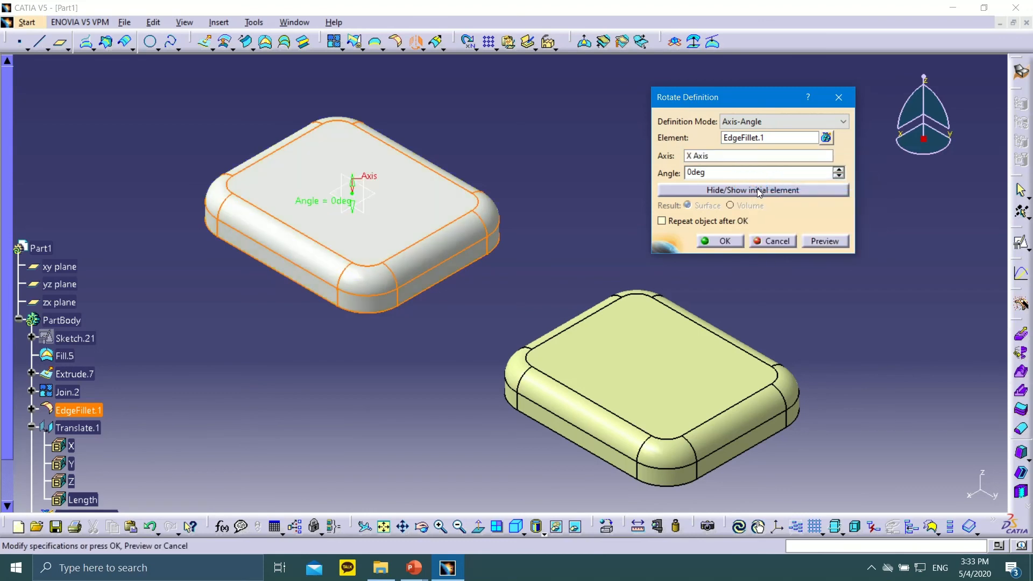
Step: Set the rotation angle to 90 degrees and preview the rotated surface
drag(794, 173, 671, 172)
text(90)
click(825, 241)
middle_drag(528, 195, 611, 436)
scroll(308, 416, up, 1)
scroll(308, 418, down, 3)
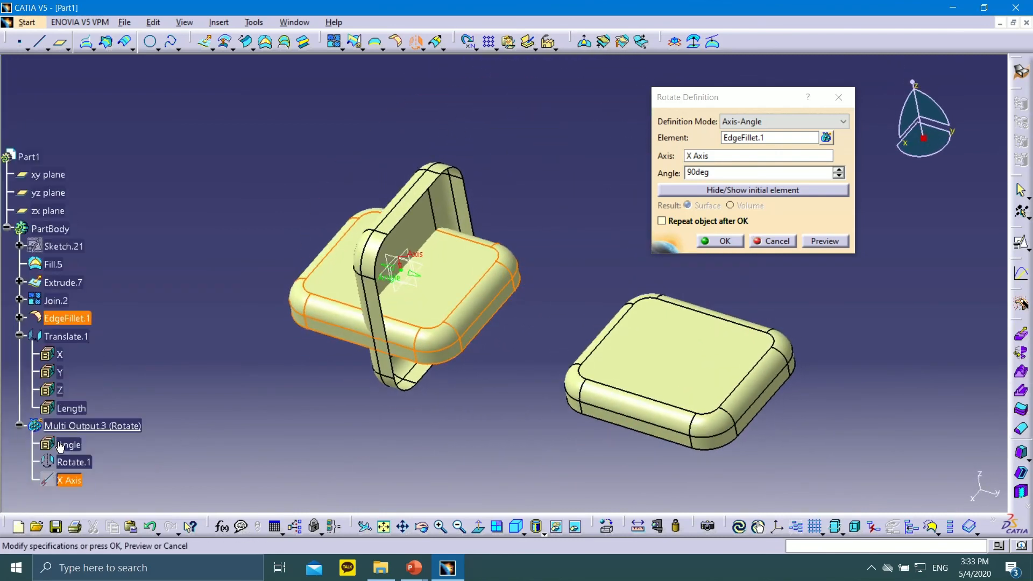
Step: Hide the translated surface while the rotation definition stays open
right_click(63, 339)
click(101, 380)
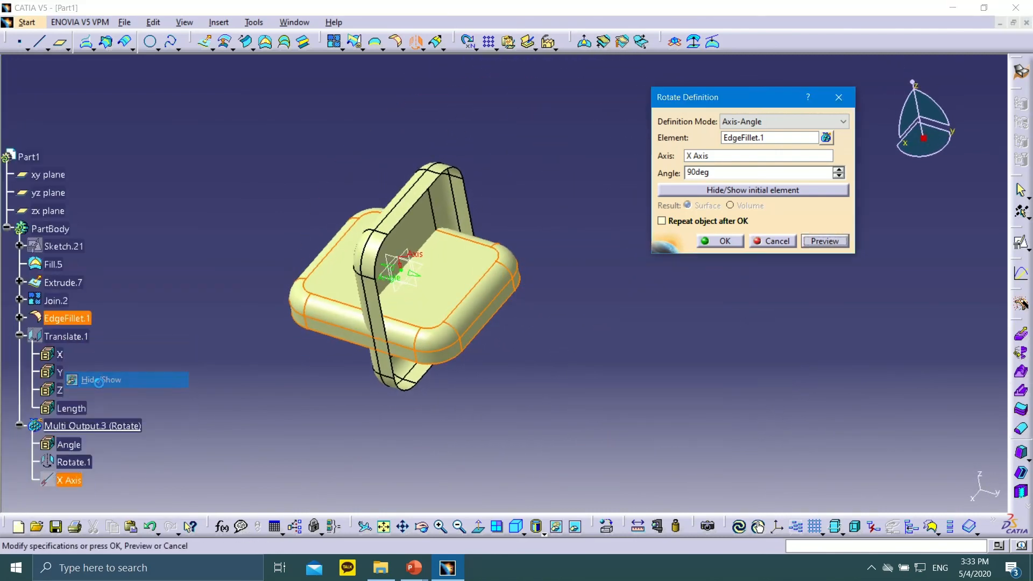
right_click(73, 336)
click(242, 347)
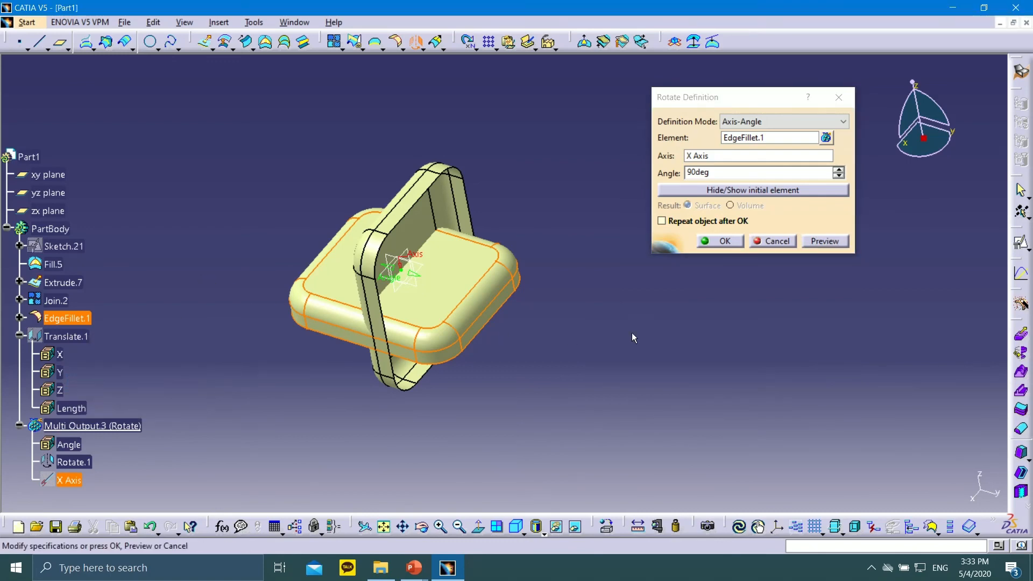
Step: Toggle the initial surface's visibility several times, leave it shown and create the rotated surface
click(772, 186)
click(770, 187)
click(770, 187)
click(773, 191)
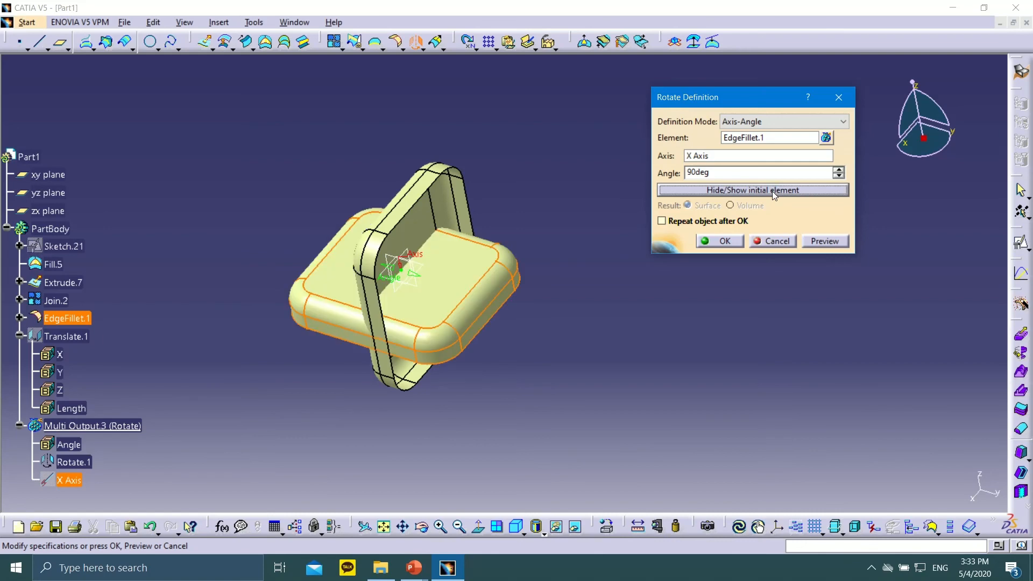
click(773, 192)
click(773, 192)
click(774, 193)
click(773, 192)
click(774, 193)
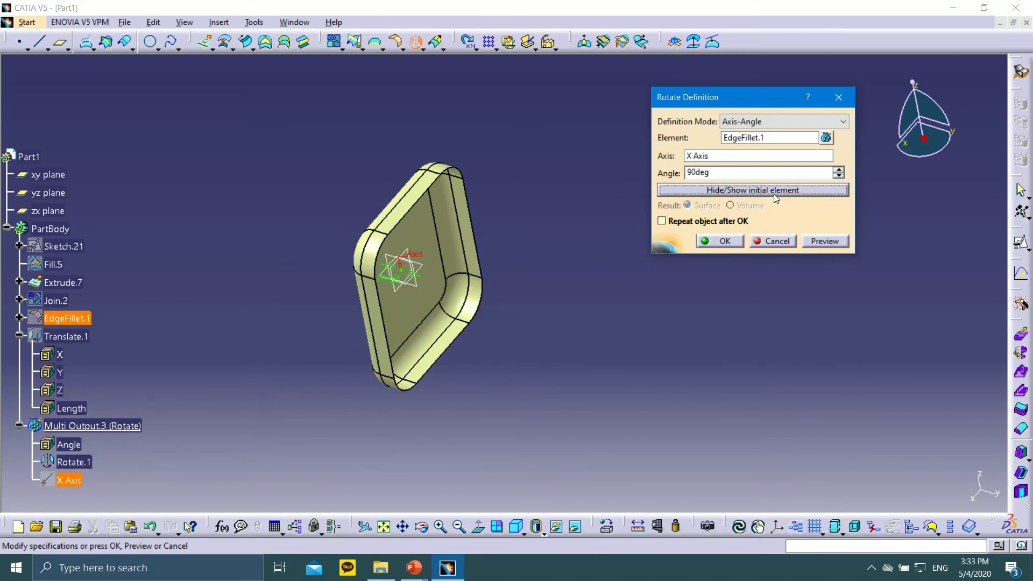
click(774, 193)
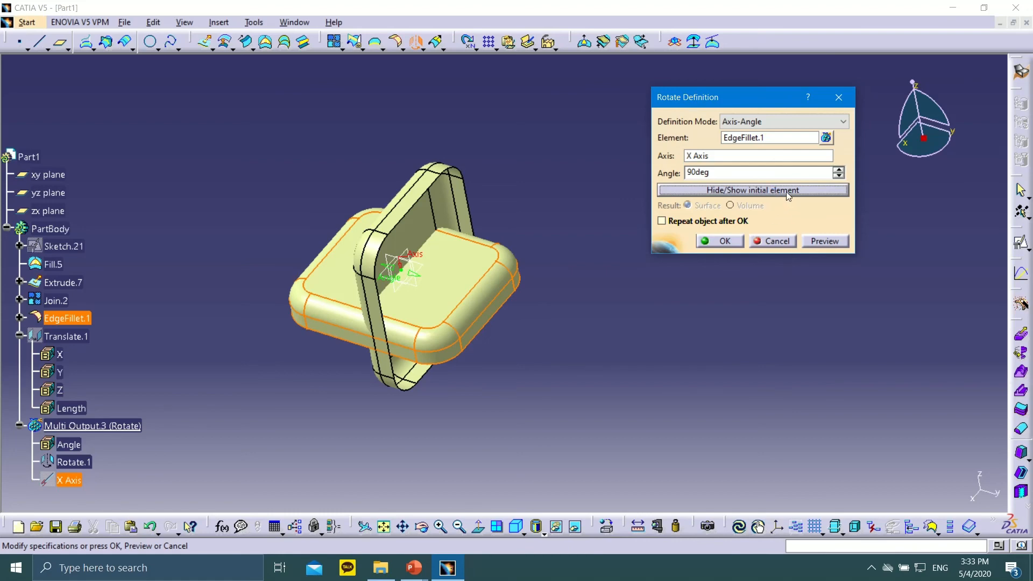
click(715, 241)
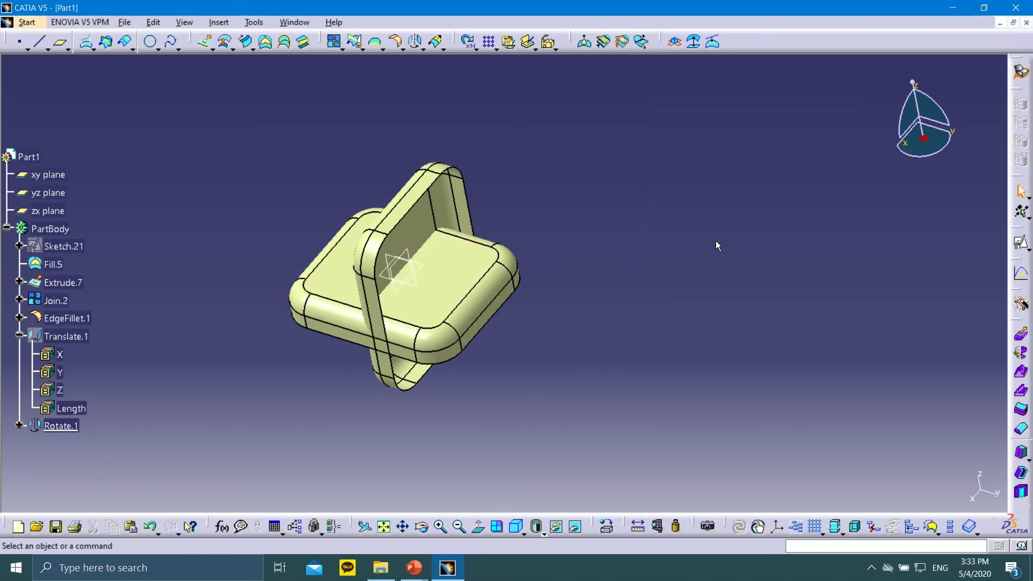
Step: Hide the rotated surface so only the original filleted surface is displayed
click(62, 426)
right_click(69, 425)
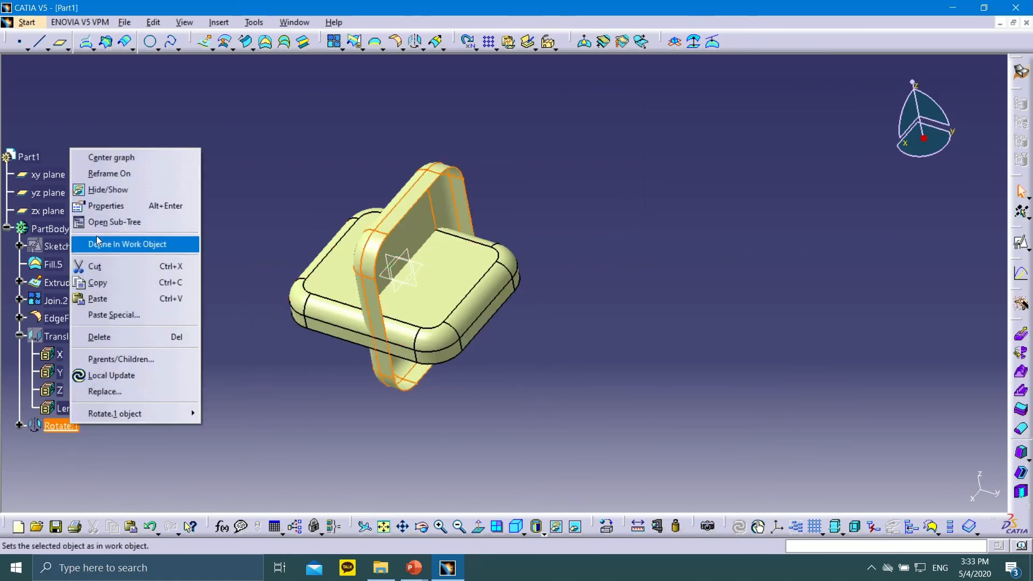
click(101, 191)
middle_drag(484, 221, 601, 328)
middle_drag(330, 207, 535, 151)
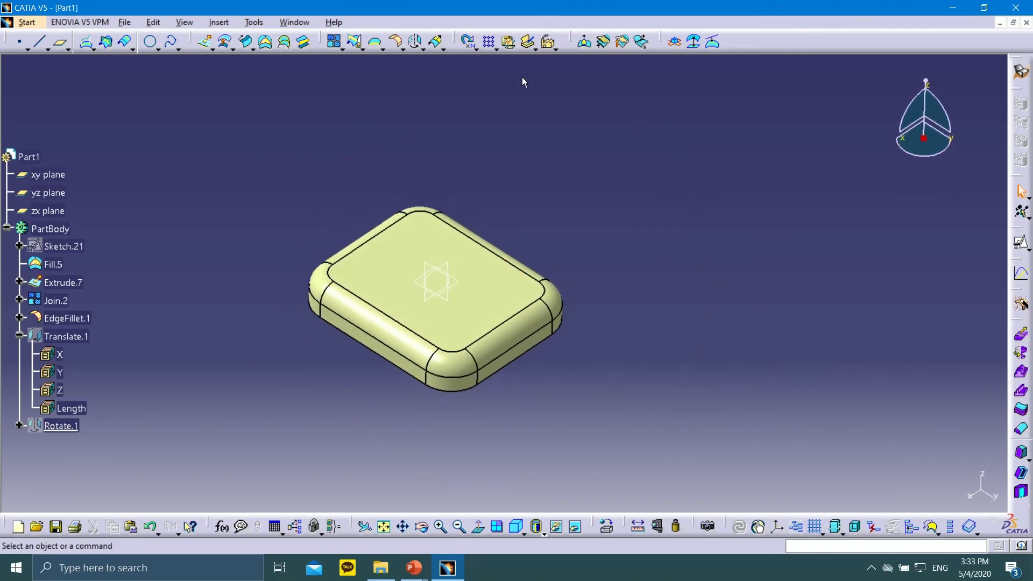
Step: Mirror the filleted surface with Symmetry, using its own side face as the reference, and preview the result
click(423, 49)
click(424, 50)
click(423, 49)
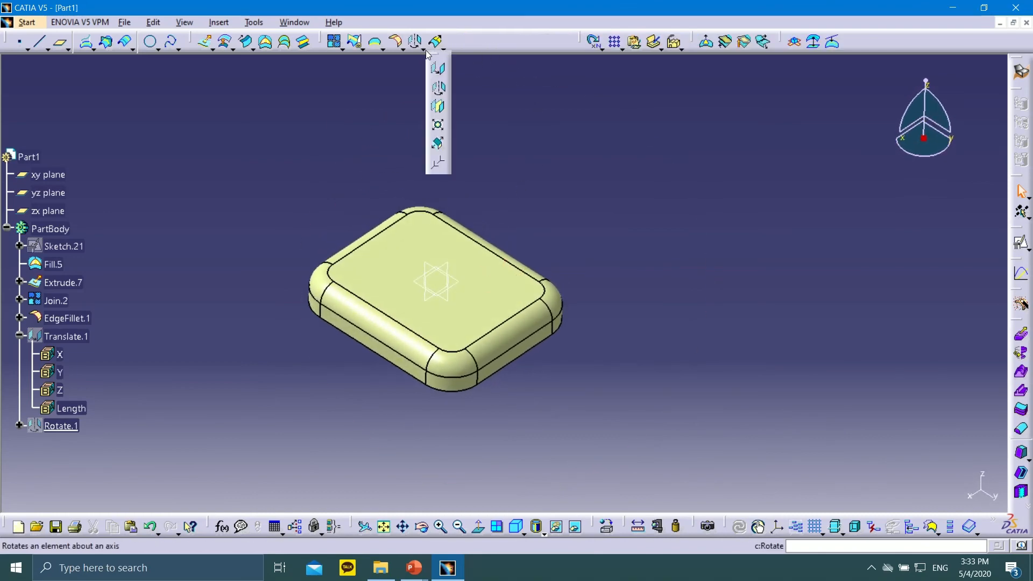
click(439, 107)
drag(897, 404, 689, 132)
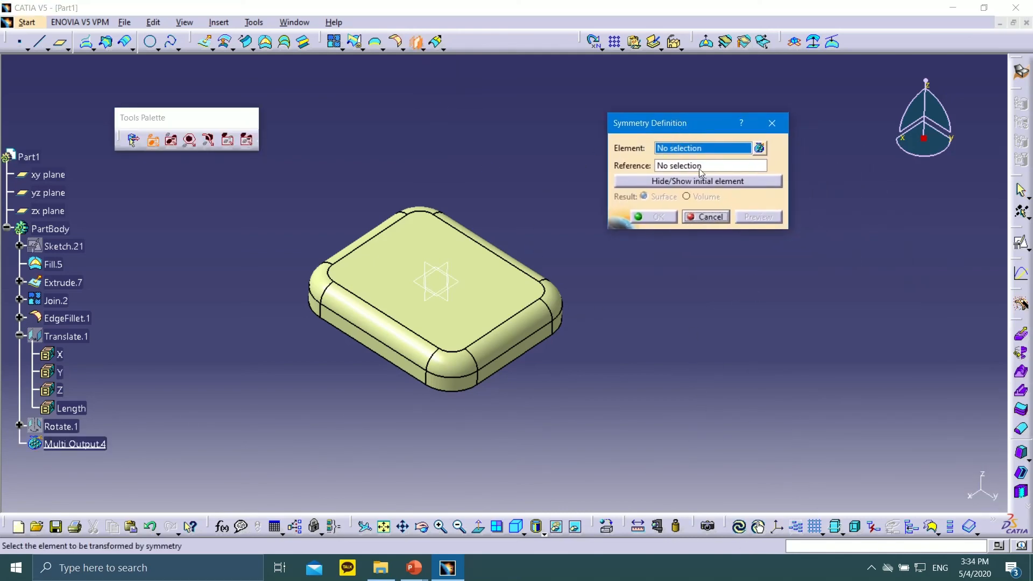
click(470, 299)
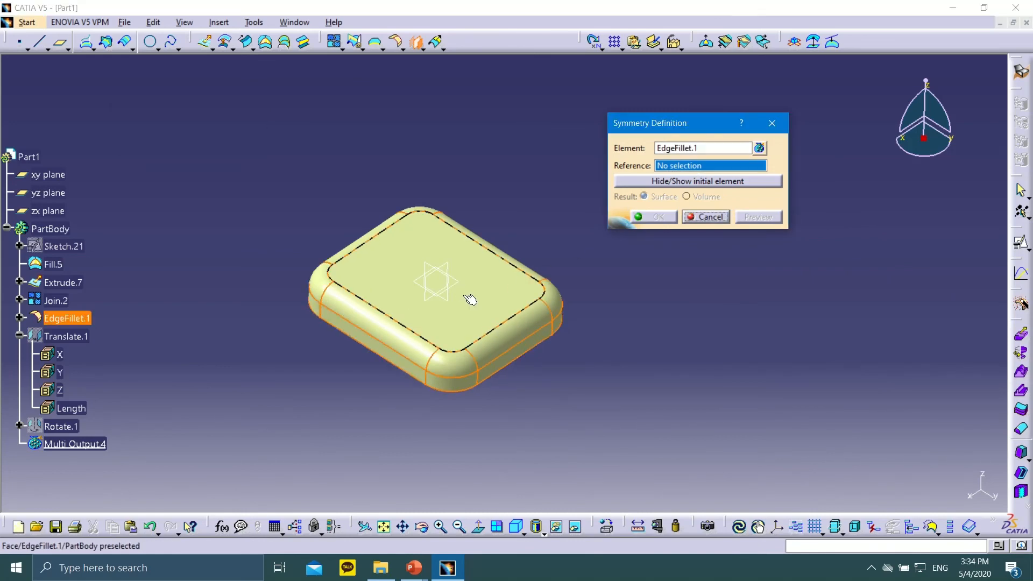
click(545, 339)
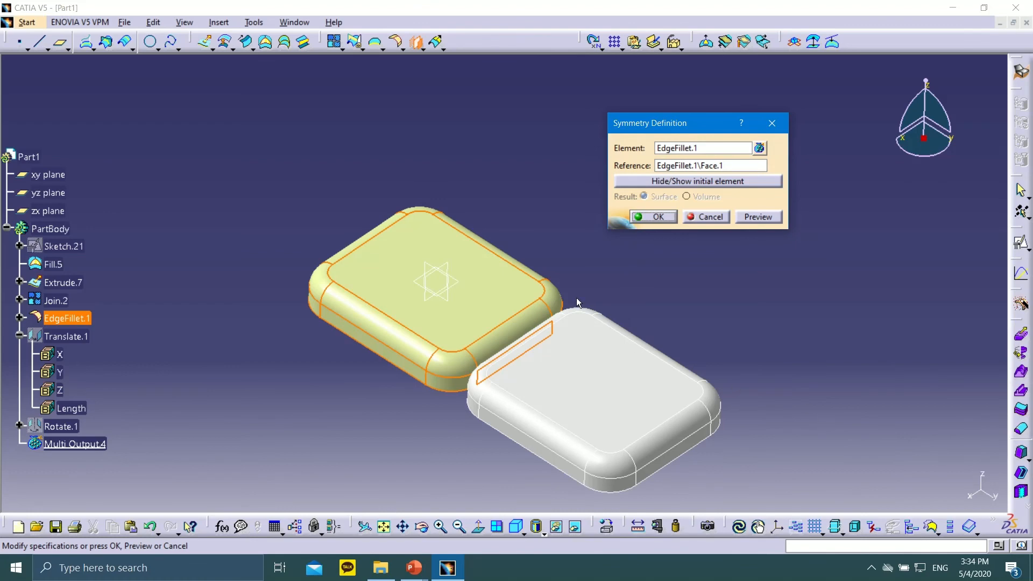
middle_drag(413, 335, 491, 319)
middle_drag(510, 297, 514, 319)
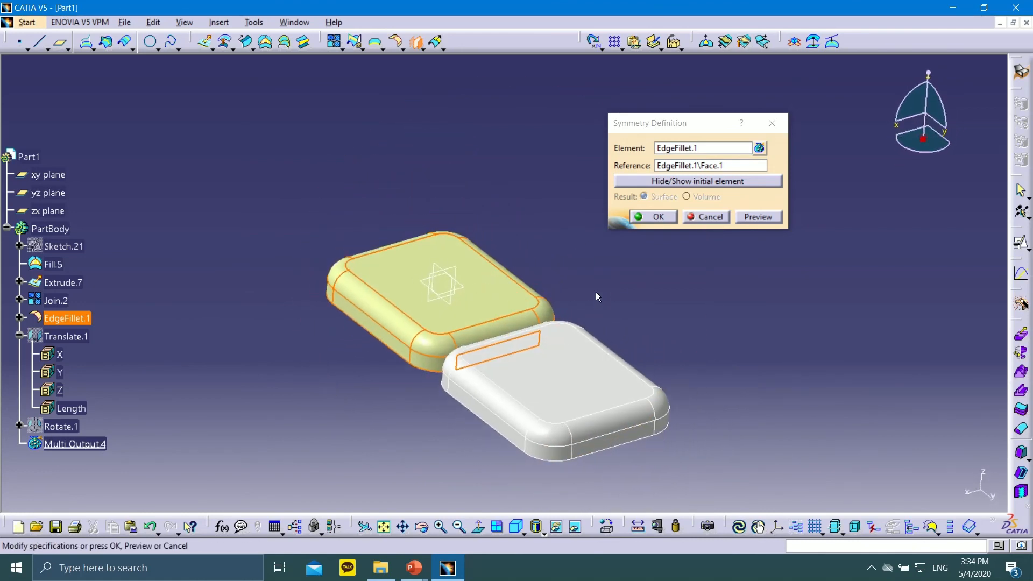
middle_drag(554, 266, 550, 187)
click(736, 218)
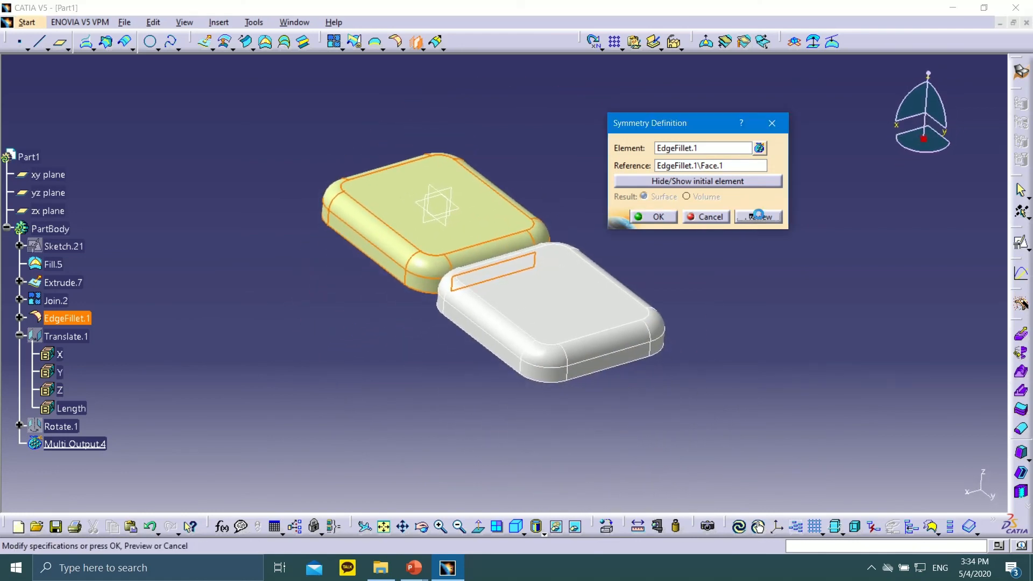
Step: Toggle the initial element's visibility several times, leave it shown and create the mirrored surface
click(658, 181)
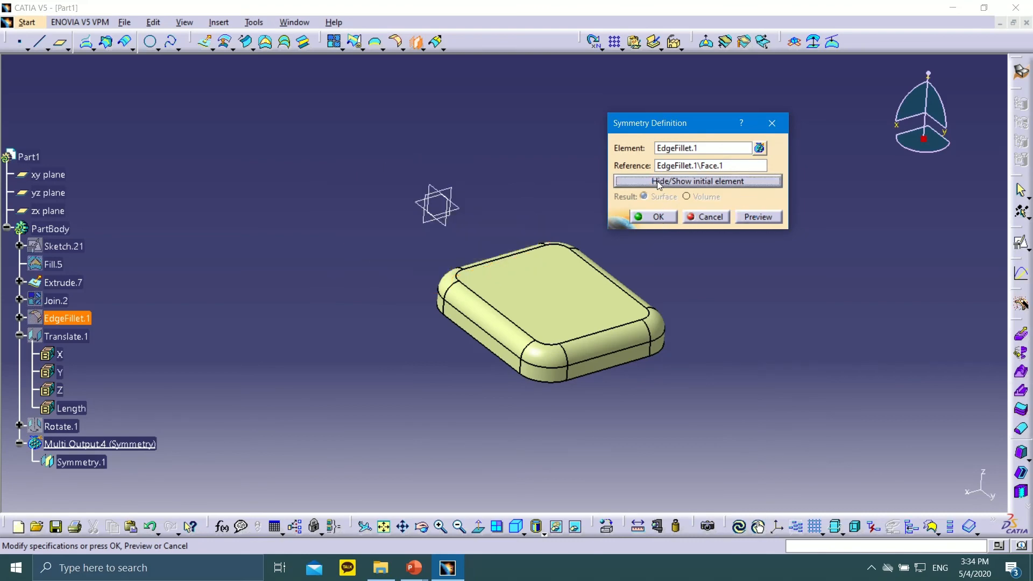
click(663, 182)
click(663, 183)
click(661, 181)
click(662, 214)
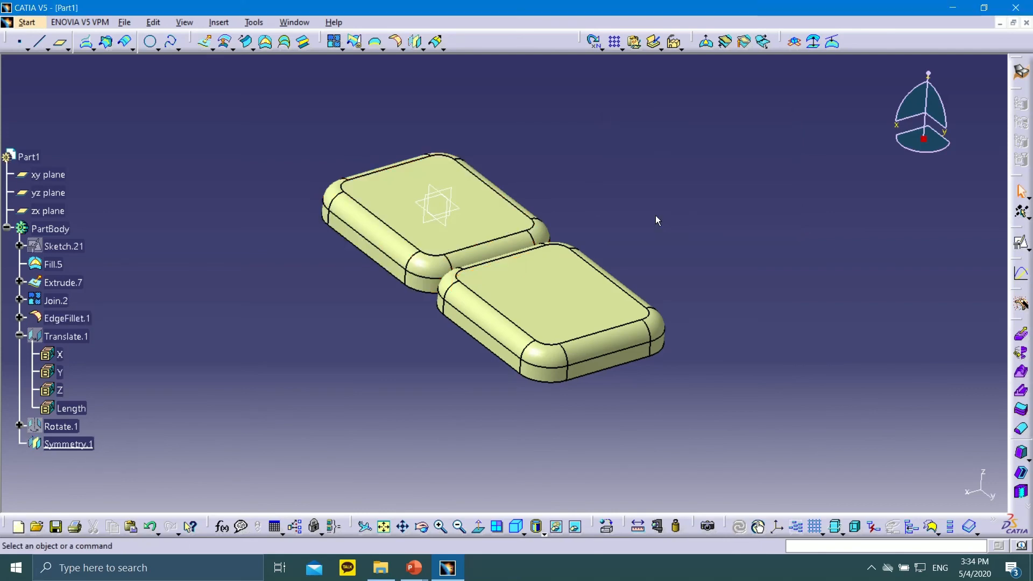
Step: Hide the mirrored surface so only the original filleted surface is displayed
middle_drag(346, 279, 431, 376)
click(68, 444)
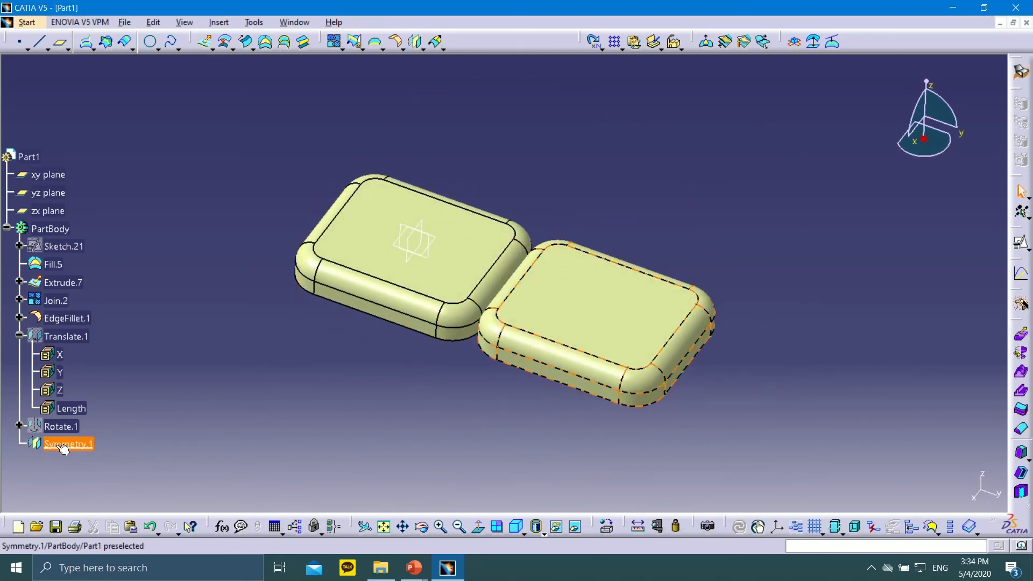
right_click(58, 445)
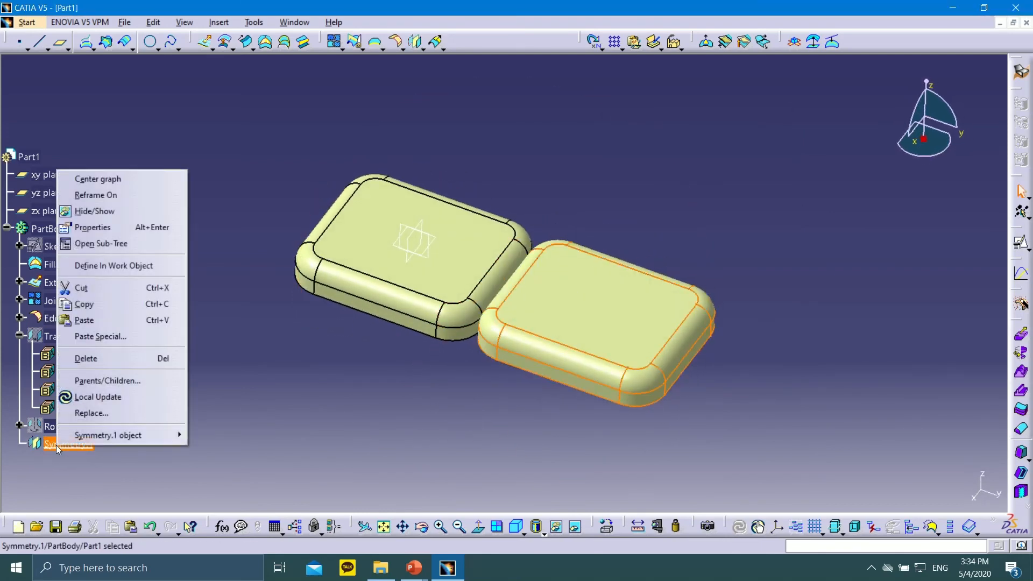
click(95, 210)
middle_drag(492, 228, 467, 285)
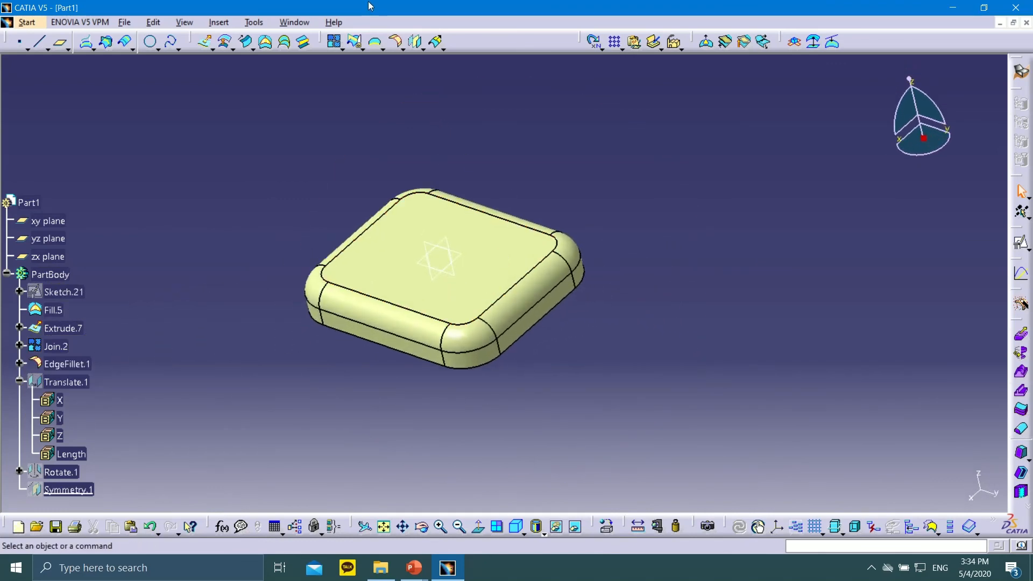
Step: Start a Scaling of the filleted surface with the xy plane as the reference
click(424, 48)
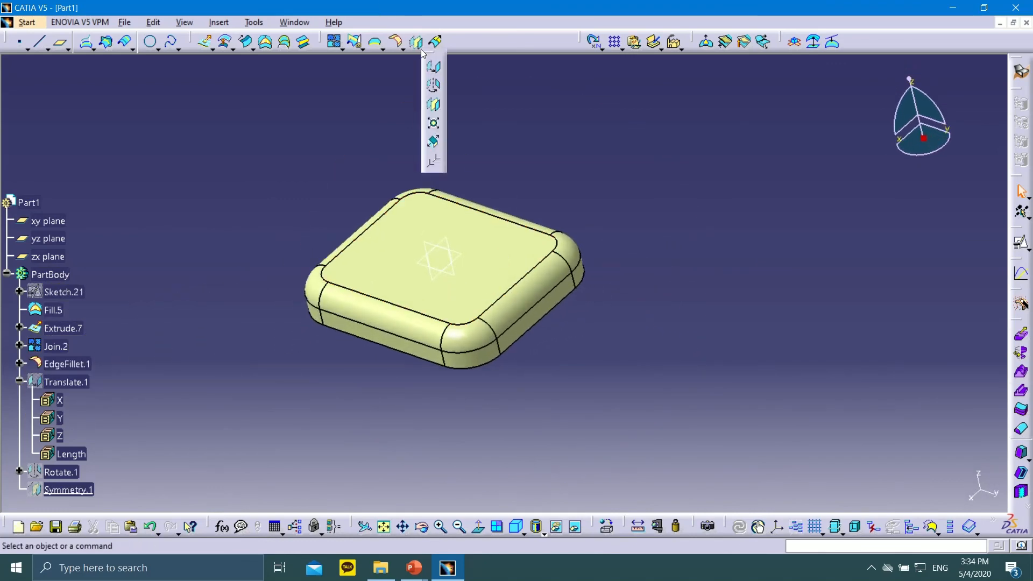
click(435, 124)
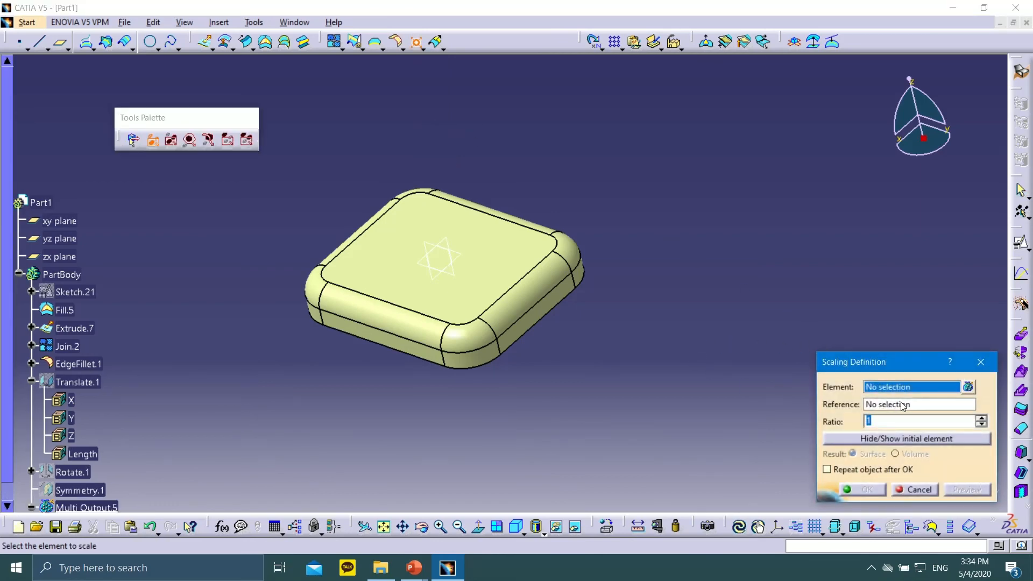
click(508, 256)
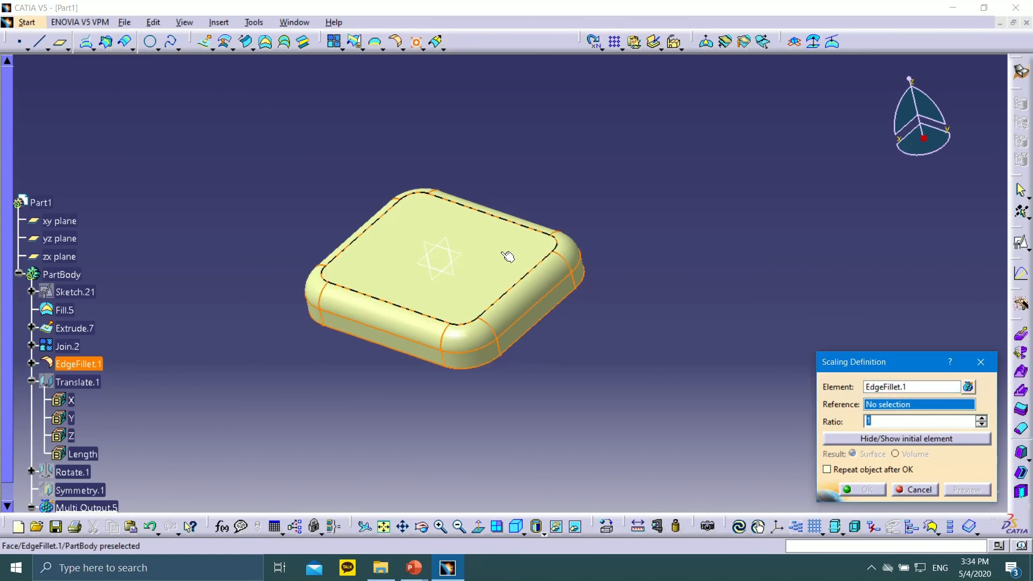
right_click(886, 407)
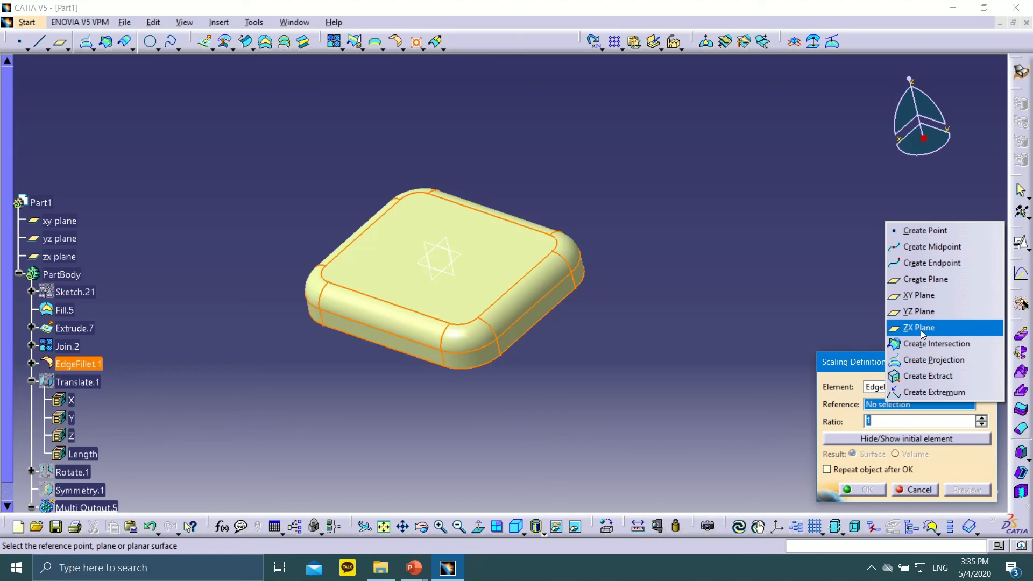
click(913, 296)
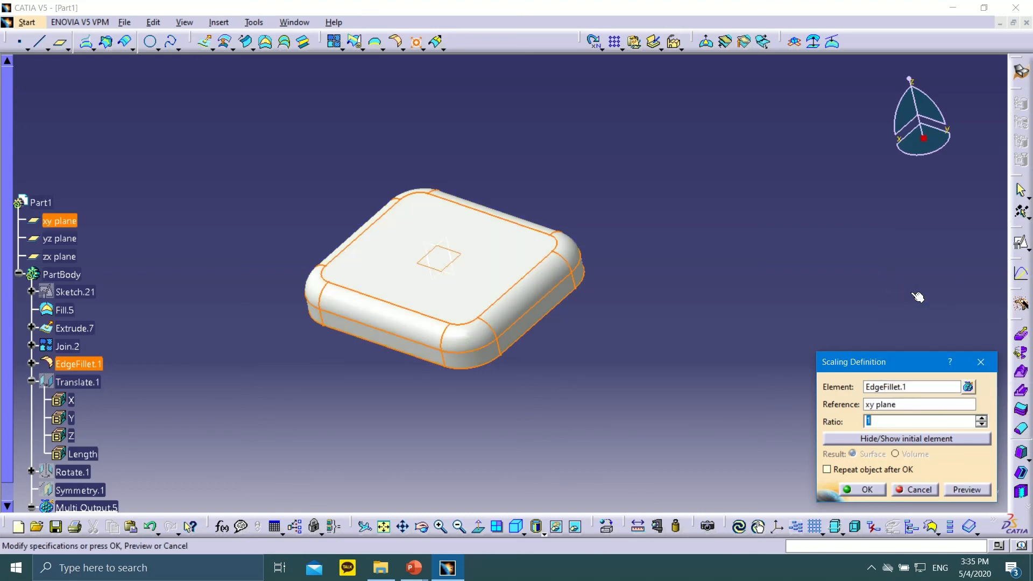
Step: Vary the scaling ratio up and down, set it to 5 and preview the scaled surface
click(981, 419)
click(982, 419)
click(982, 419)
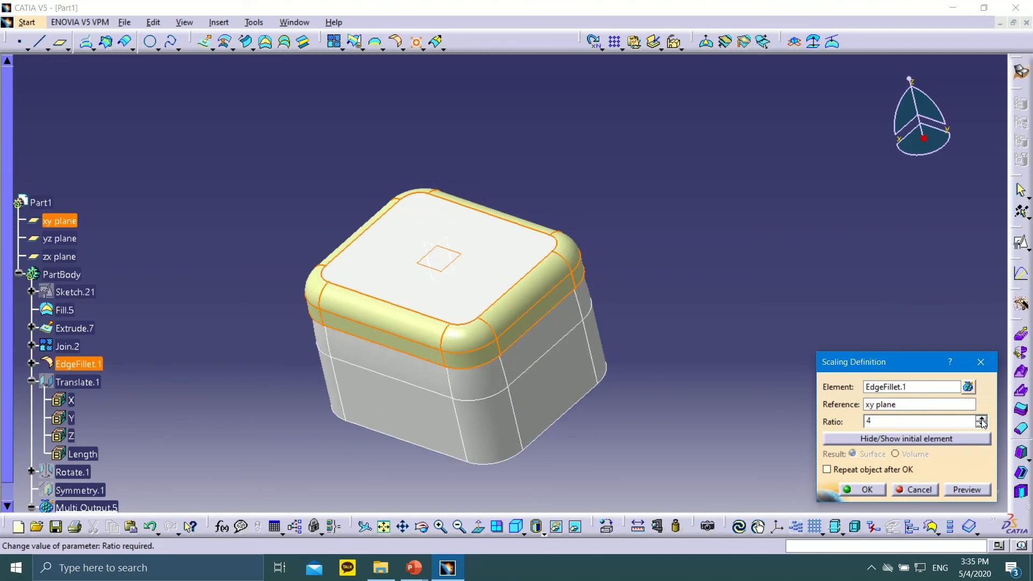
click(981, 419)
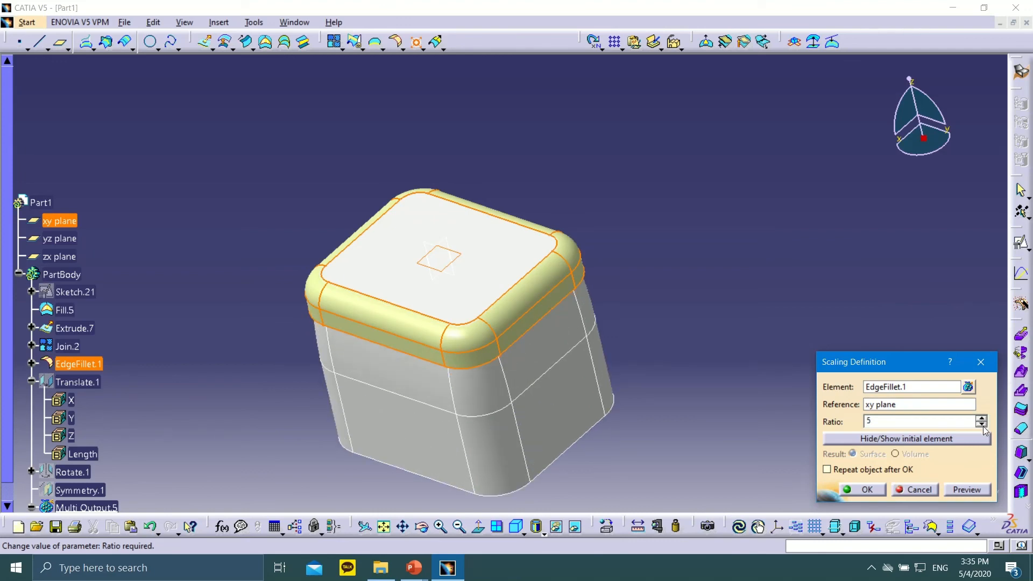
click(982, 424)
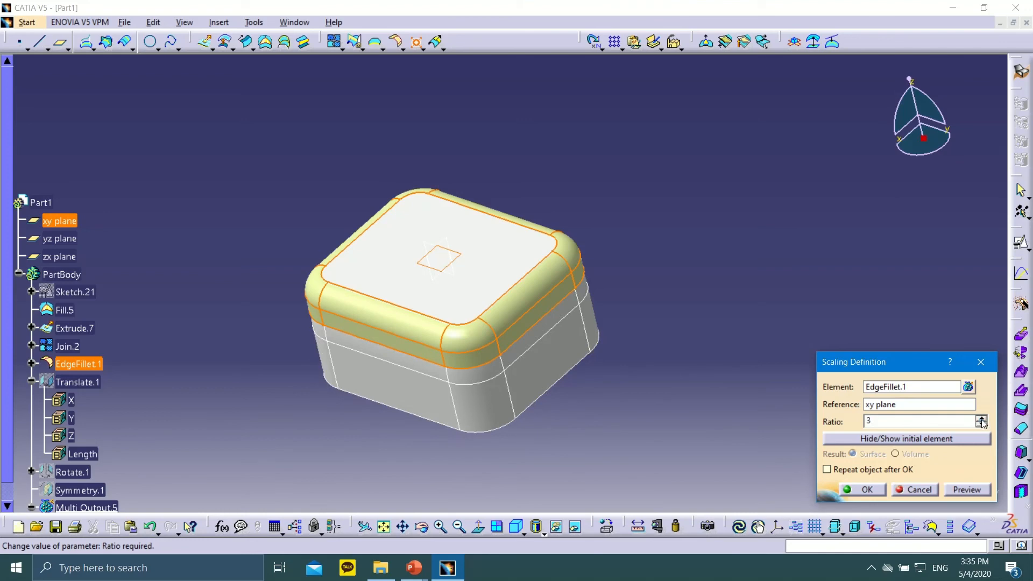
click(982, 420)
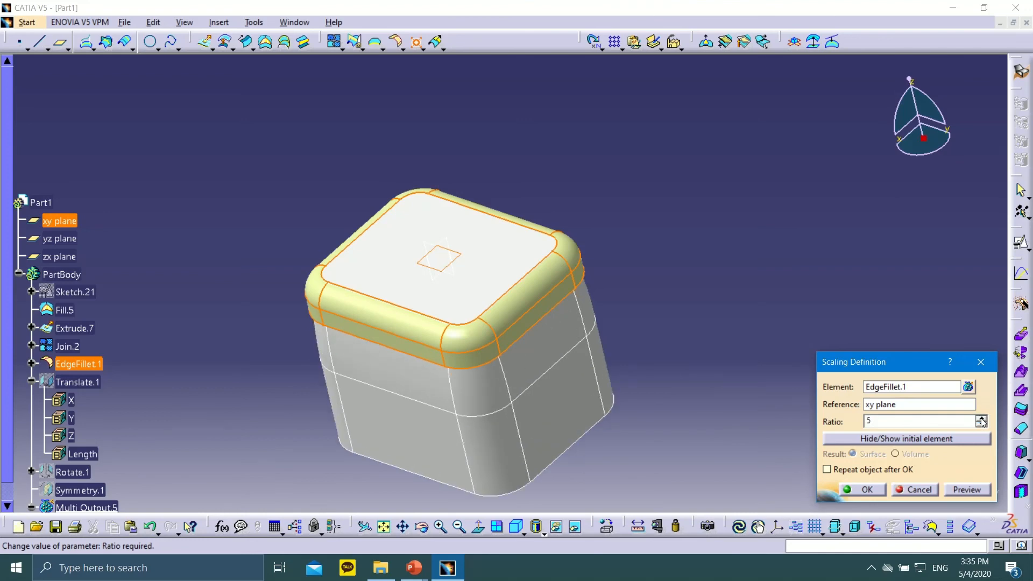
click(979, 491)
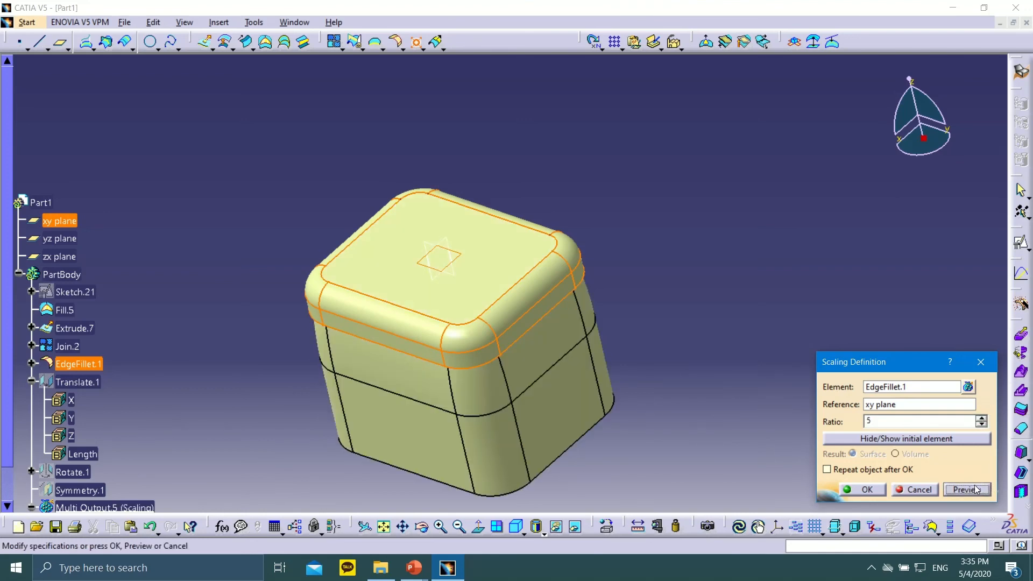
Step: Toggle the initial surface's visibility repeatedly to compare it with the scaled one, leaving it hidden
middle_drag(519, 370, 625, 440)
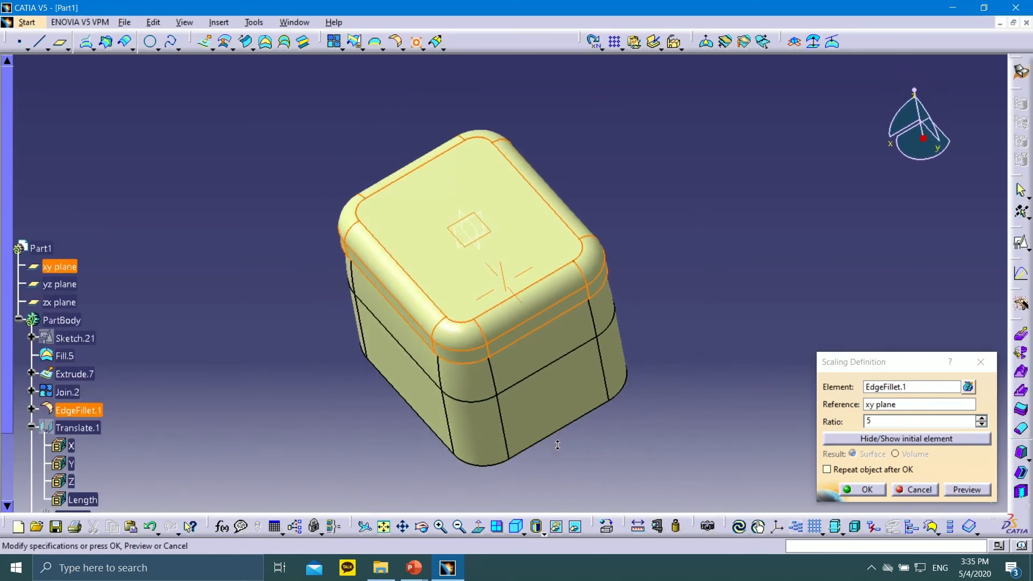
click(905, 439)
middle_drag(429, 348, 420, 323)
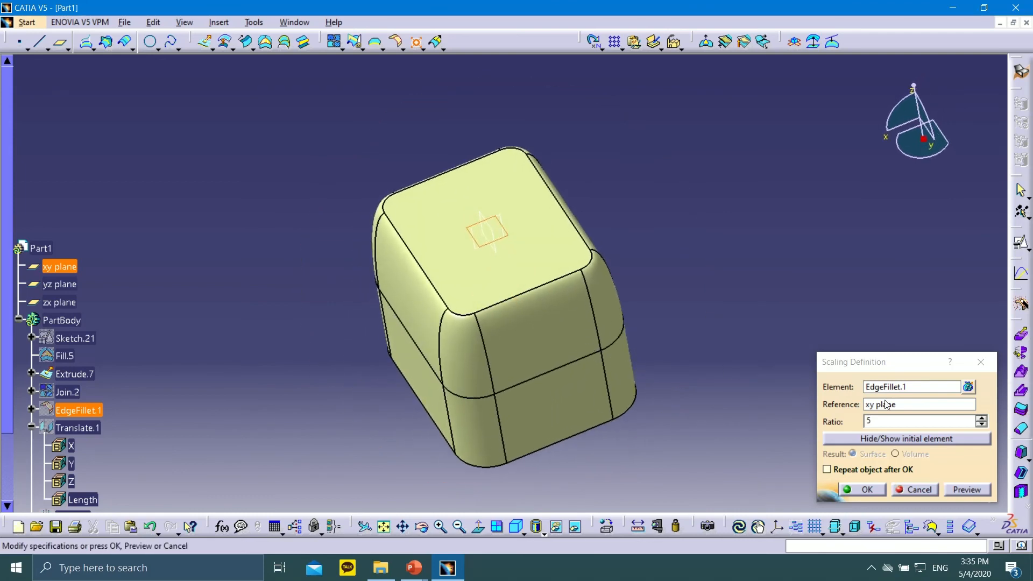
click(904, 441)
click(903, 441)
click(905, 440)
click(900, 439)
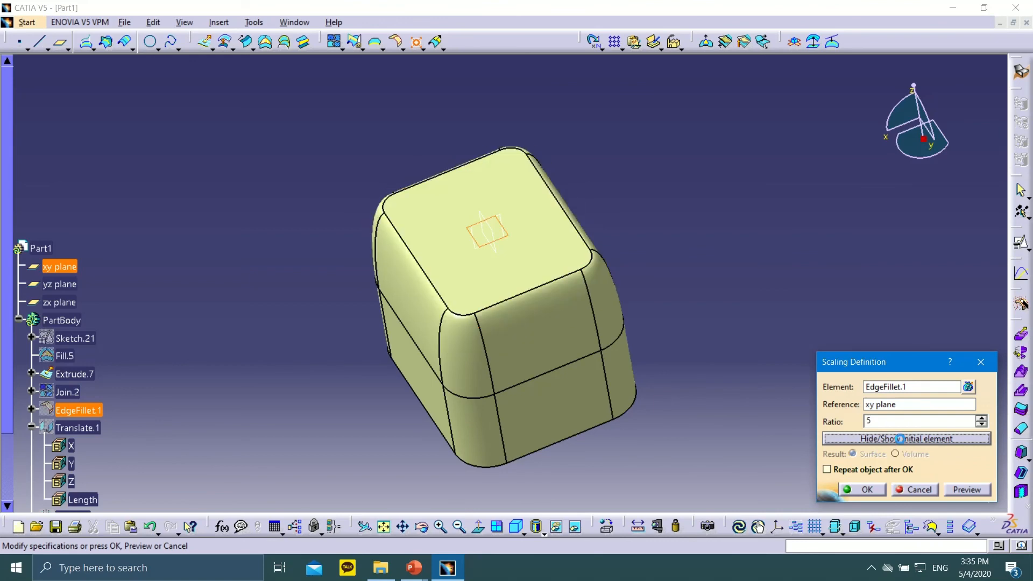
Step: Change the scaling reference to the yz plane and lower the ratio stepwise to 1
right_click(895, 405)
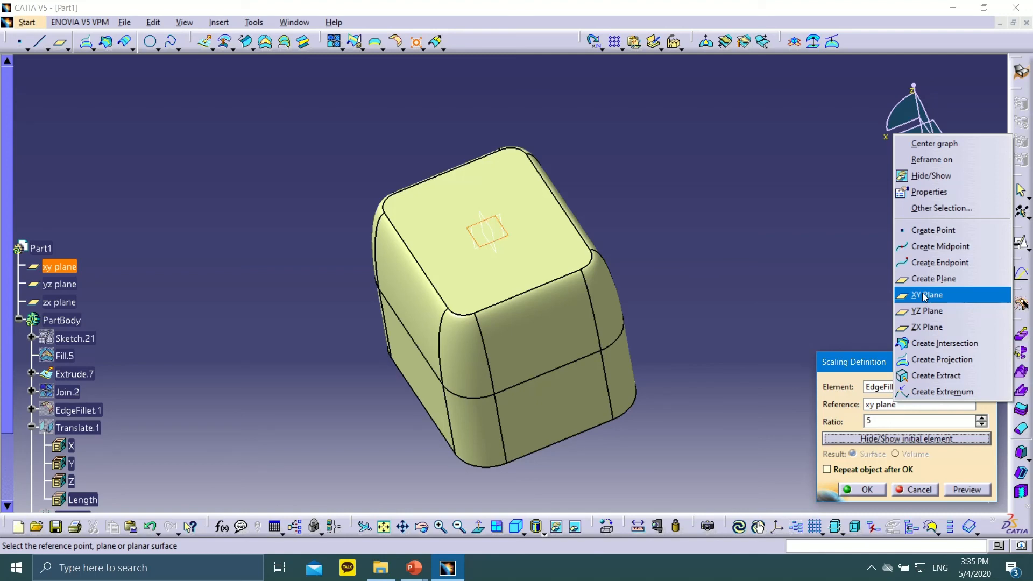
click(930, 311)
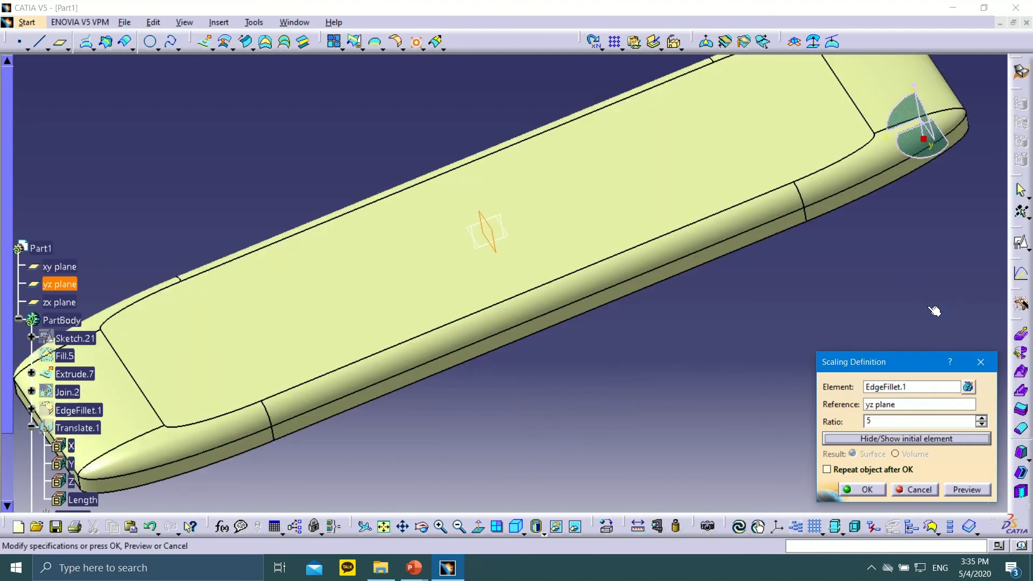
middle_drag(623, 269, 603, 279)
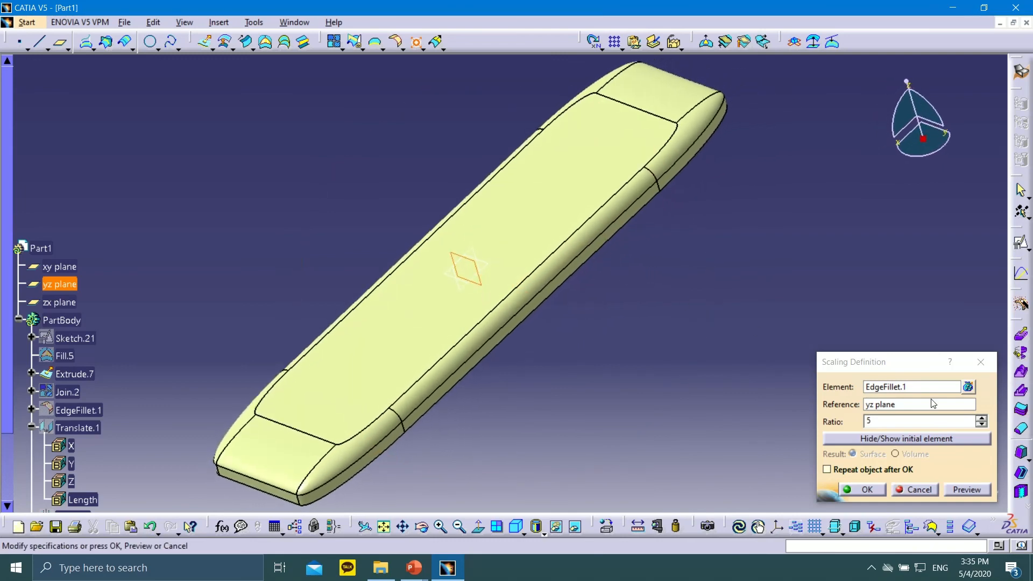
click(981, 424)
click(981, 424)
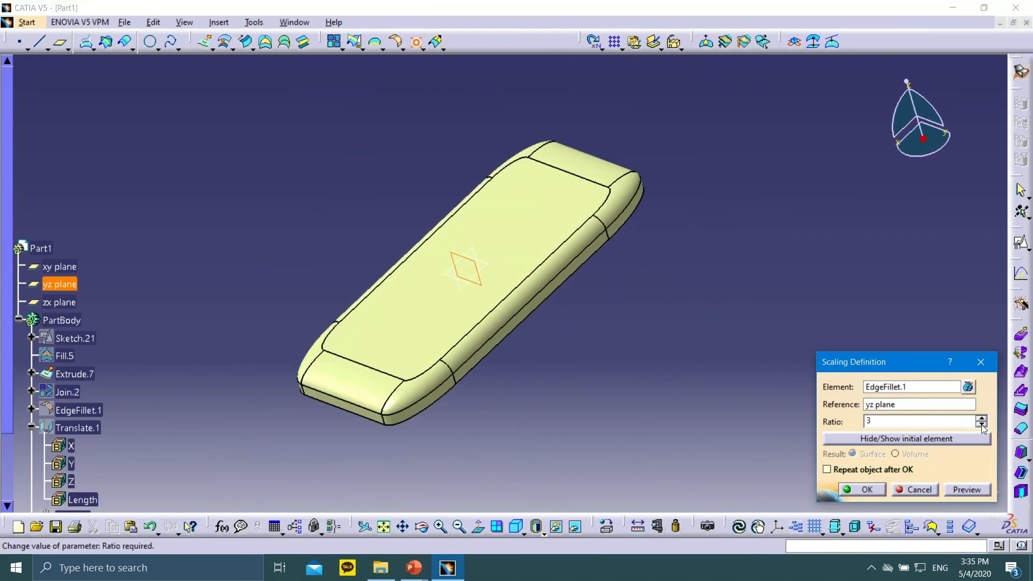
click(981, 424)
click(981, 425)
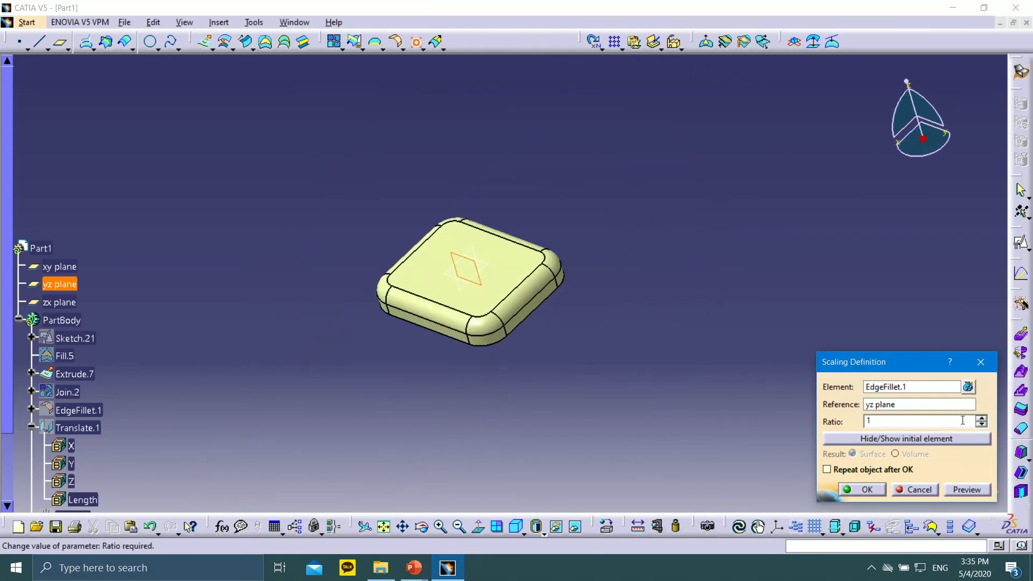
Step: Vary the scaling ratio about the yz plane up and down and leave it at 2
click(980, 418)
click(981, 418)
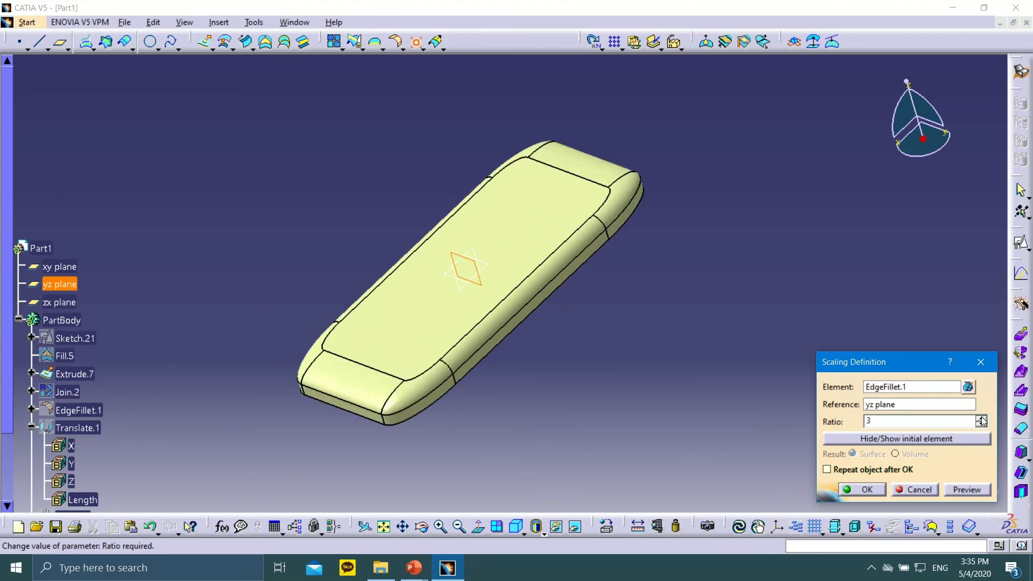
click(981, 418)
click(982, 424)
click(981, 425)
click(981, 424)
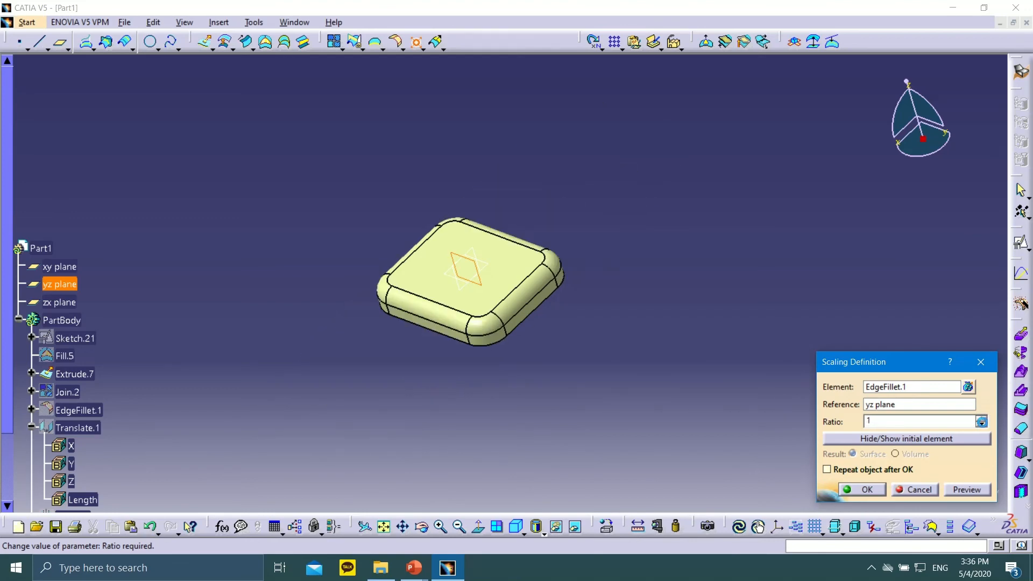
click(982, 418)
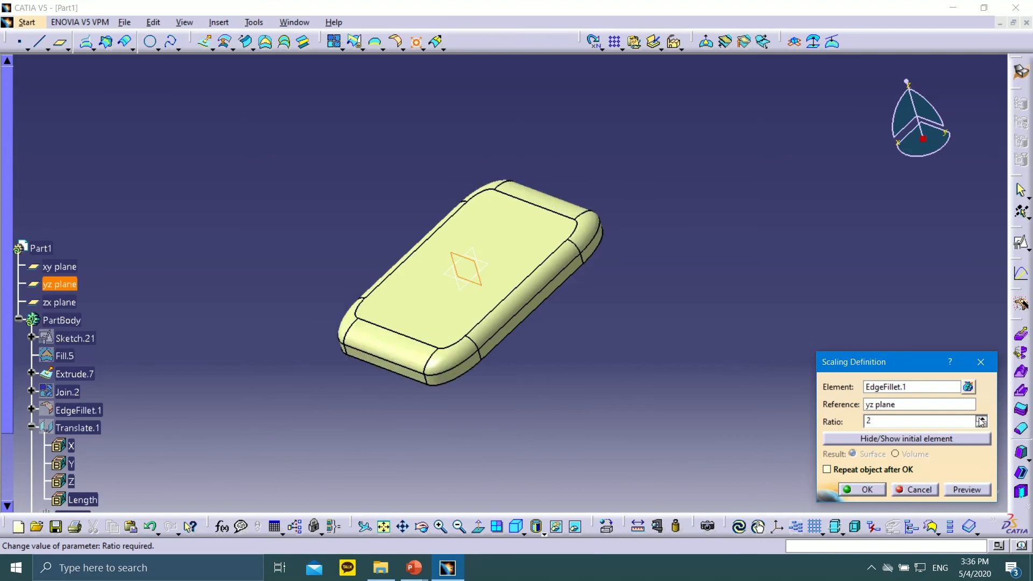
click(963, 440)
Step: Change the scaling reference to the zx plane and set the ratio to 3
right_click(897, 404)
click(896, 405)
right_click(897, 404)
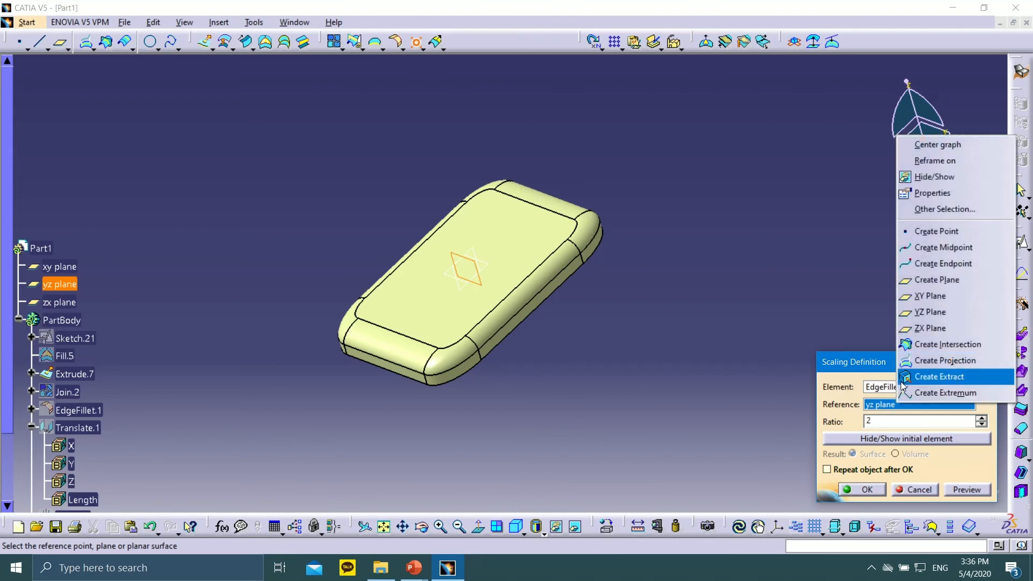
click(930, 329)
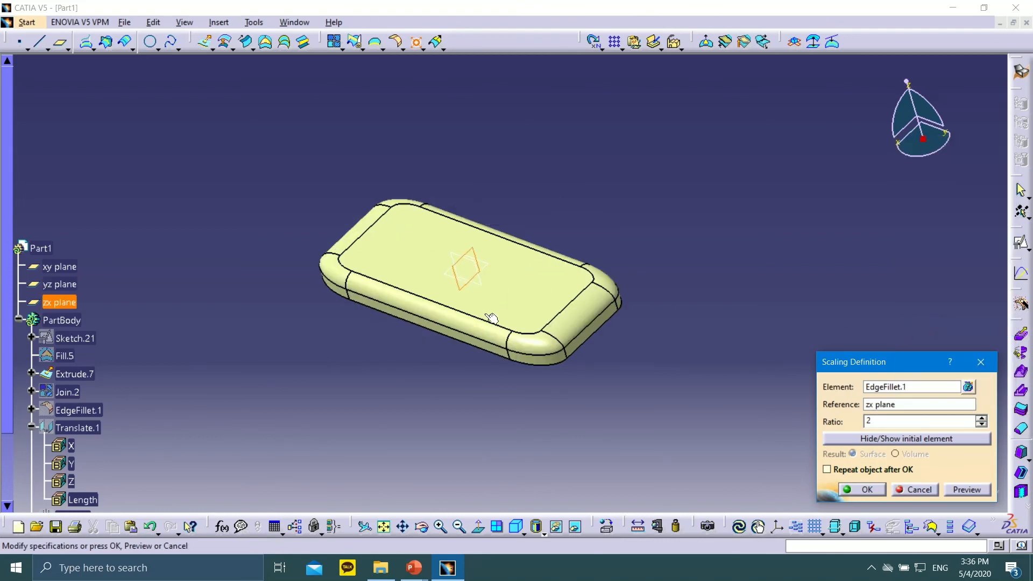
click(980, 418)
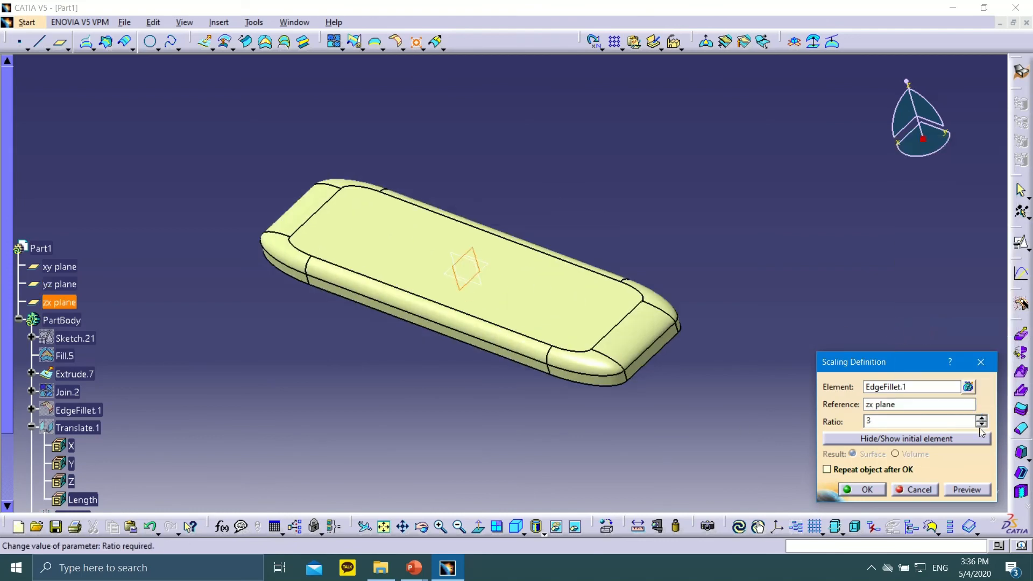
Step: Lower the scaling ratio about the zx plane to 2, and cancel the scaling operation
click(980, 425)
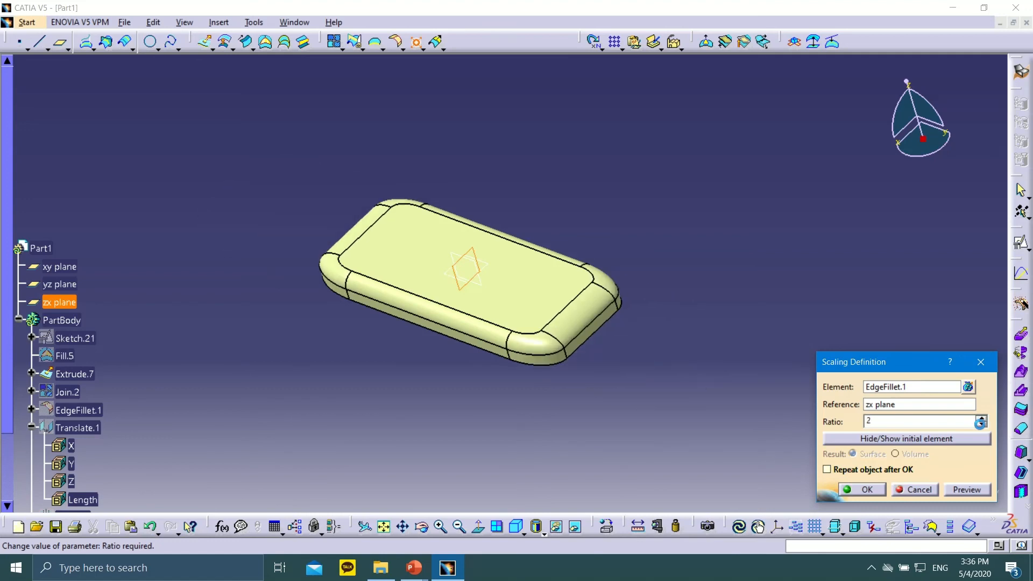
click(918, 490)
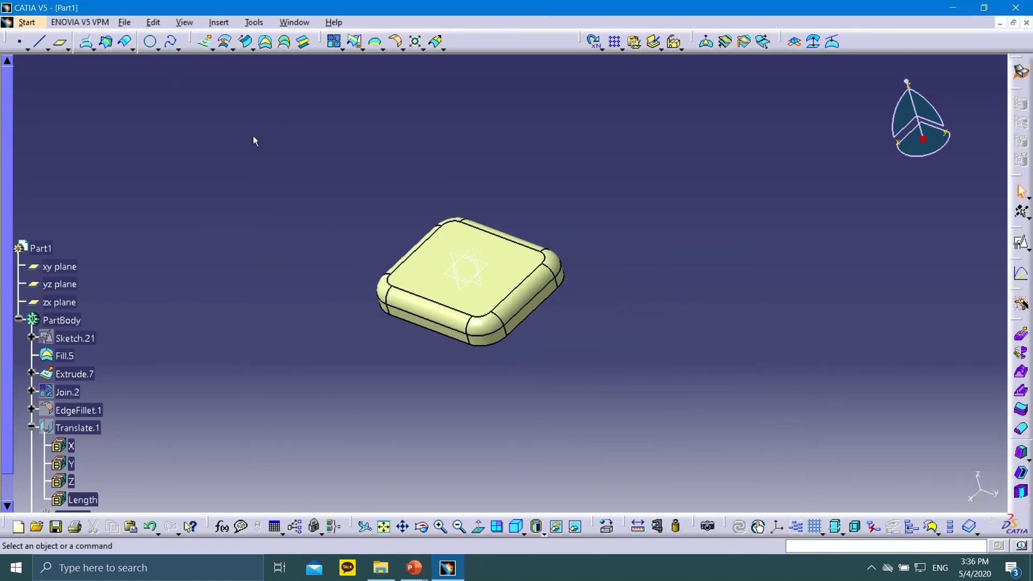
click(424, 49)
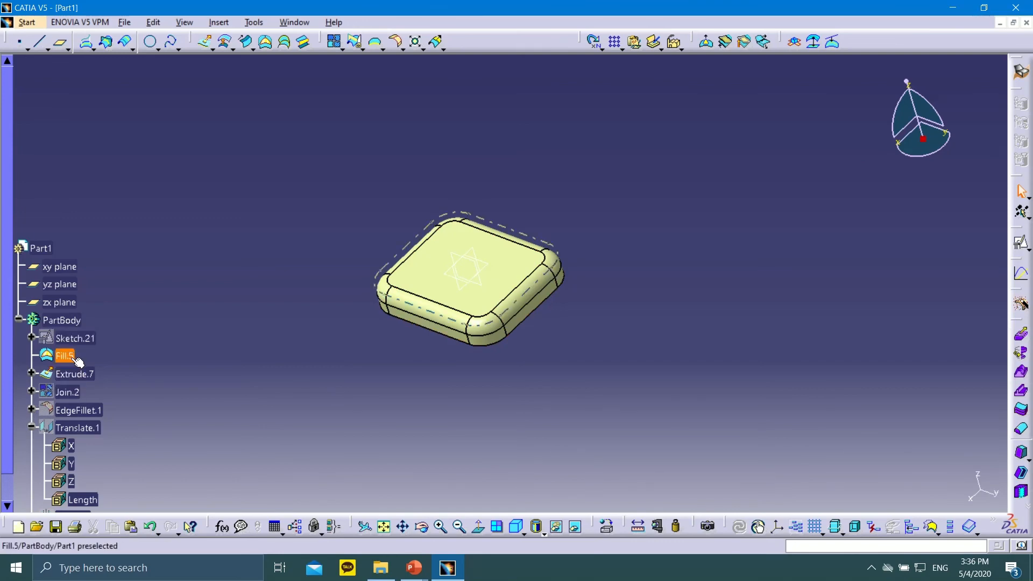
Step: Hide the Extrude.7 and Fill.5 surfaces so only the reference planes stay displayed
scroll(81, 355, down, 5)
scroll(87, 164, up, 1)
scroll(87, 165, up, 1)
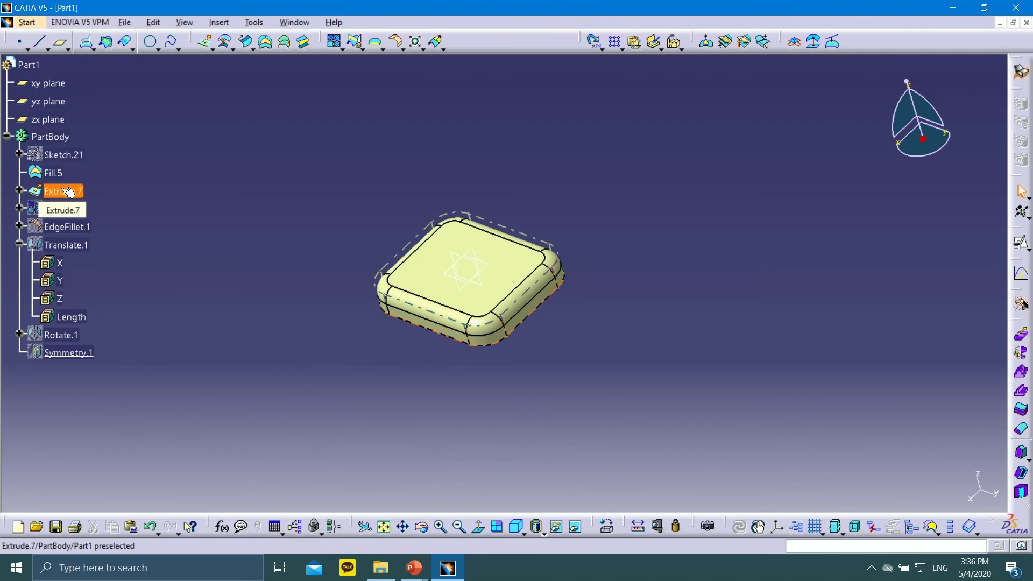
drag(233, 137, 590, 401)
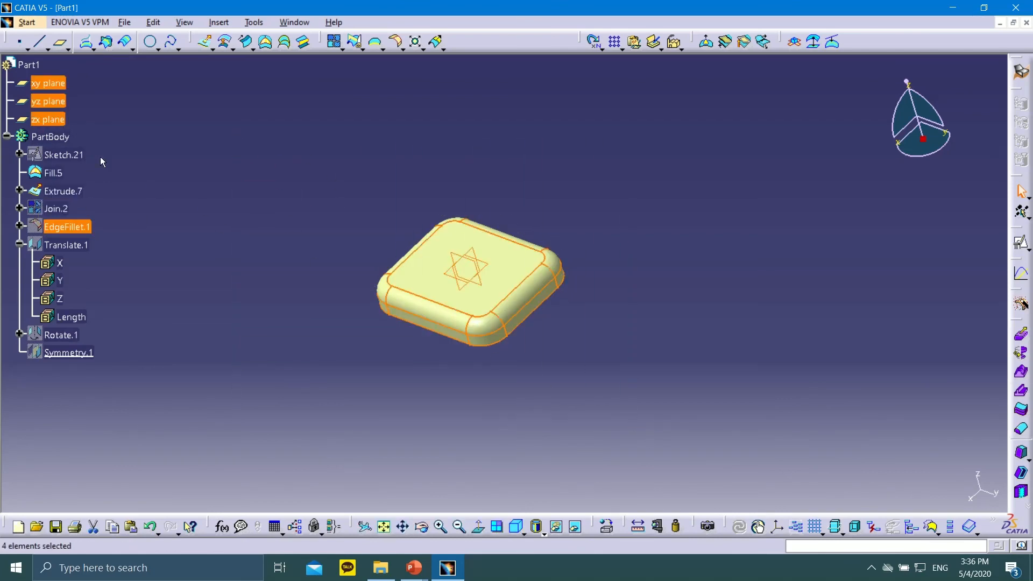
click(95, 191)
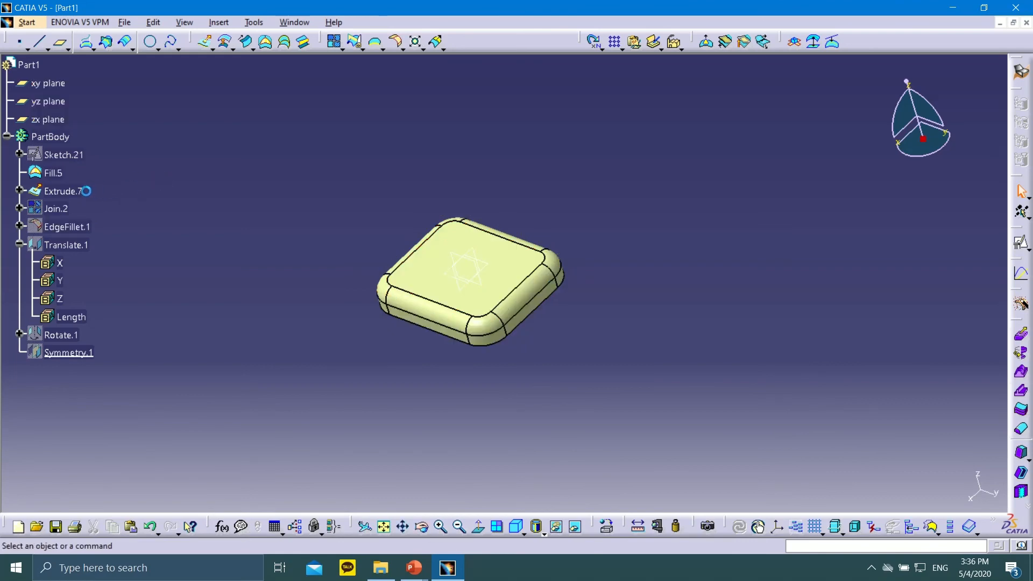
right_click(54, 192)
click(86, 238)
right_click(52, 173)
click(85, 215)
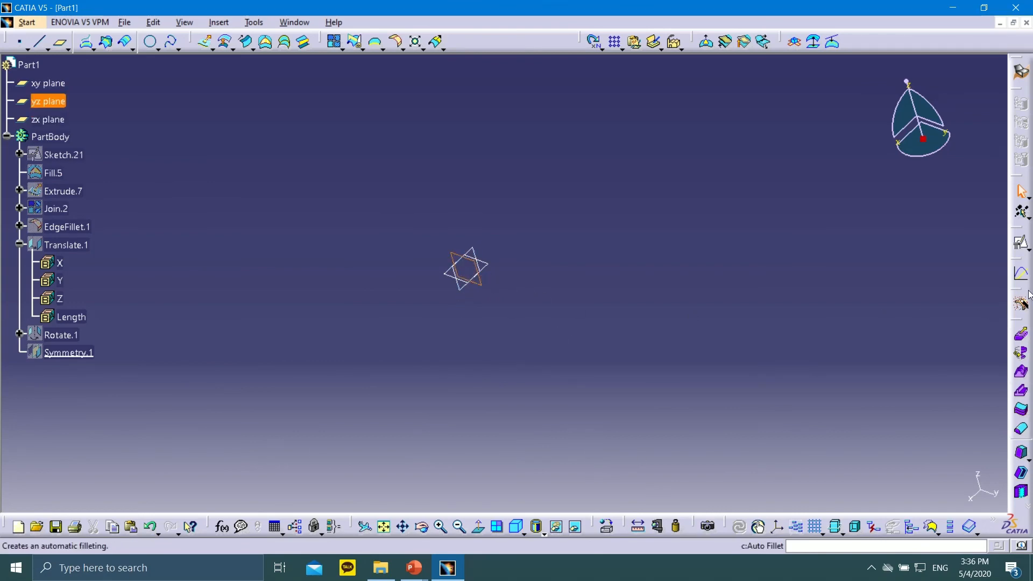
Step: Create a positioned sketch on the yz plane
click(1027, 249)
click(1019, 262)
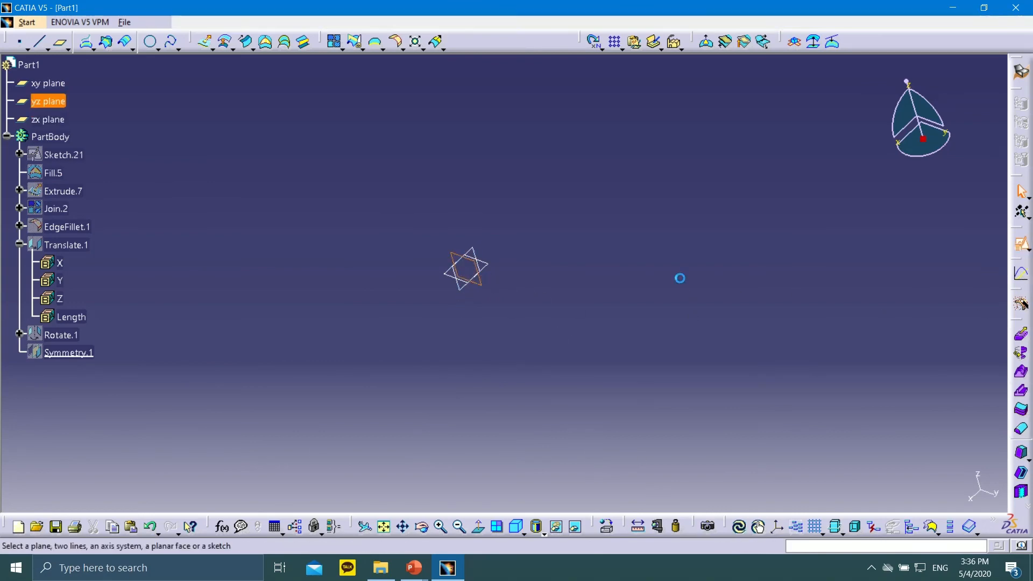
click(924, 452)
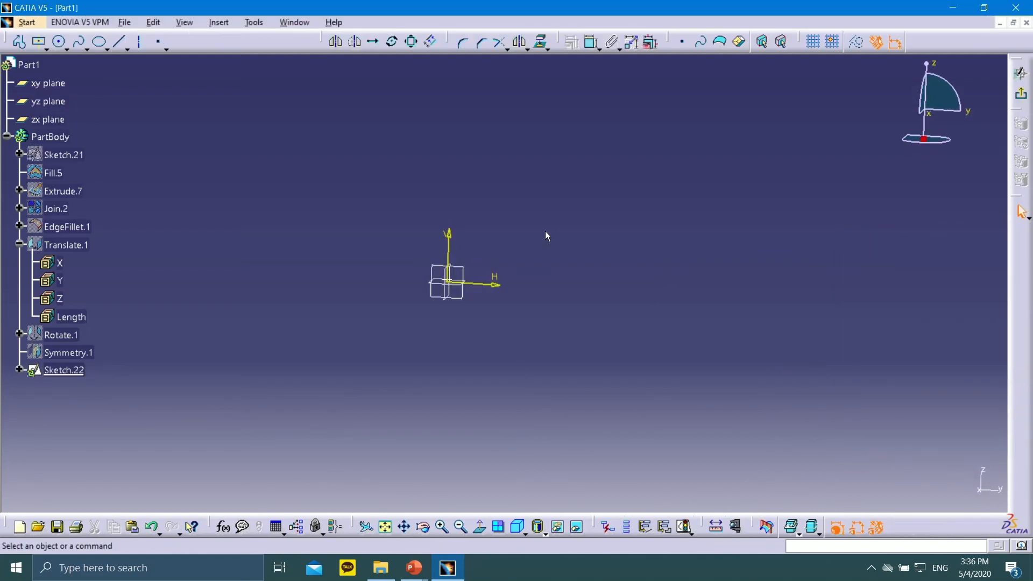
Step: Try a three-point spline arching up beside the sketch origin on its negative H side, and delete it
click(60, 43)
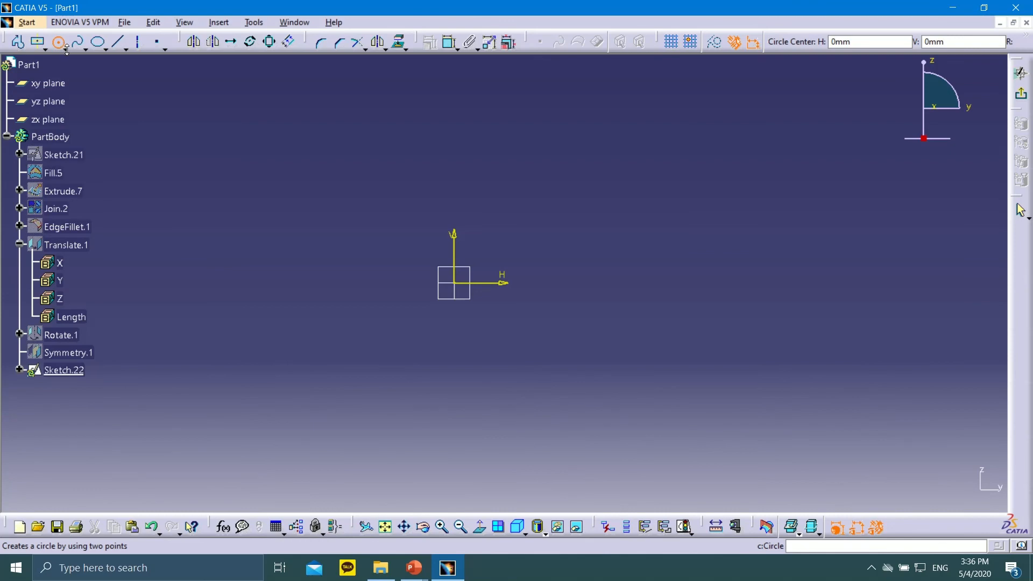
click(67, 50)
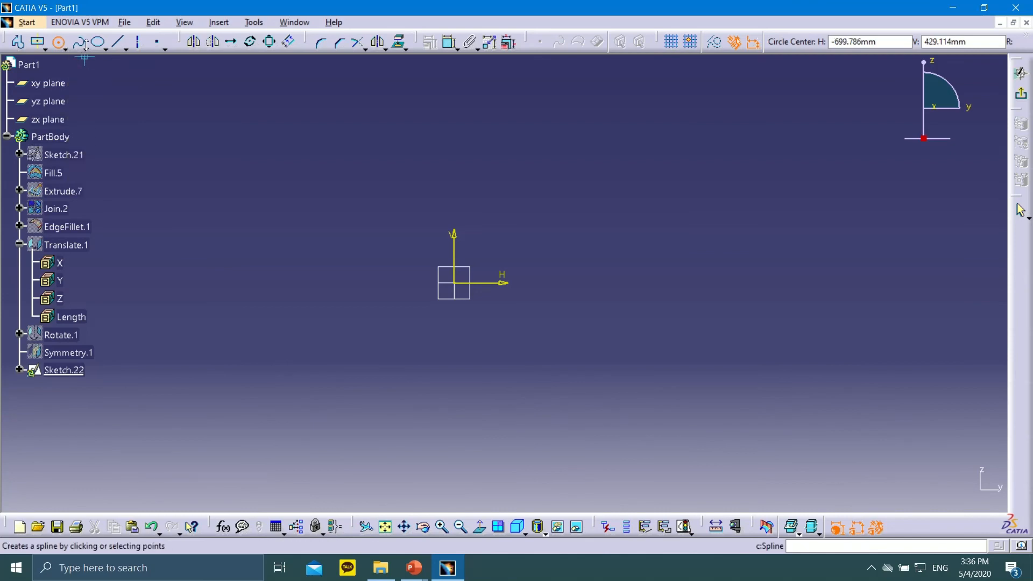
click(85, 50)
click(98, 65)
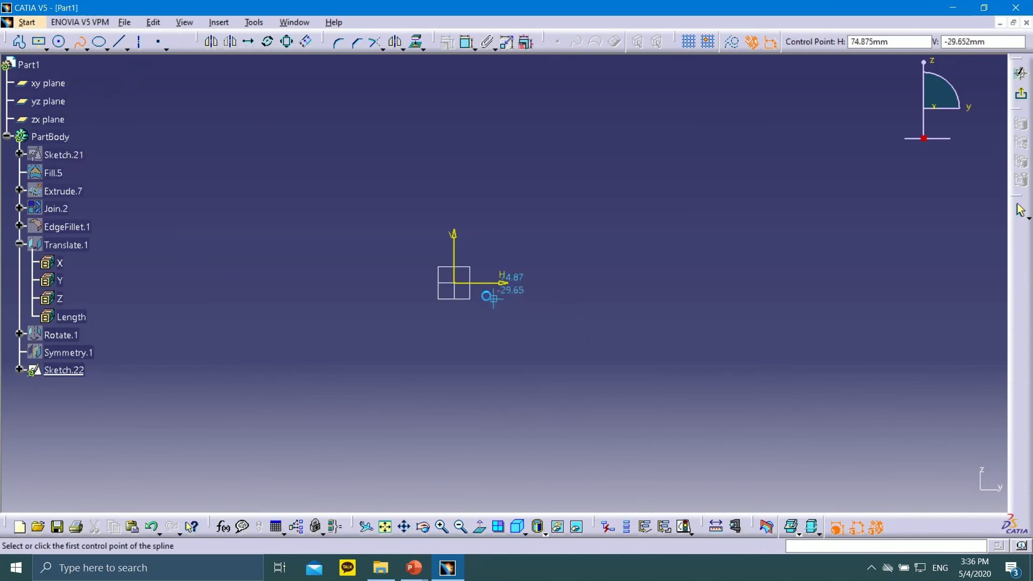
click(344, 275)
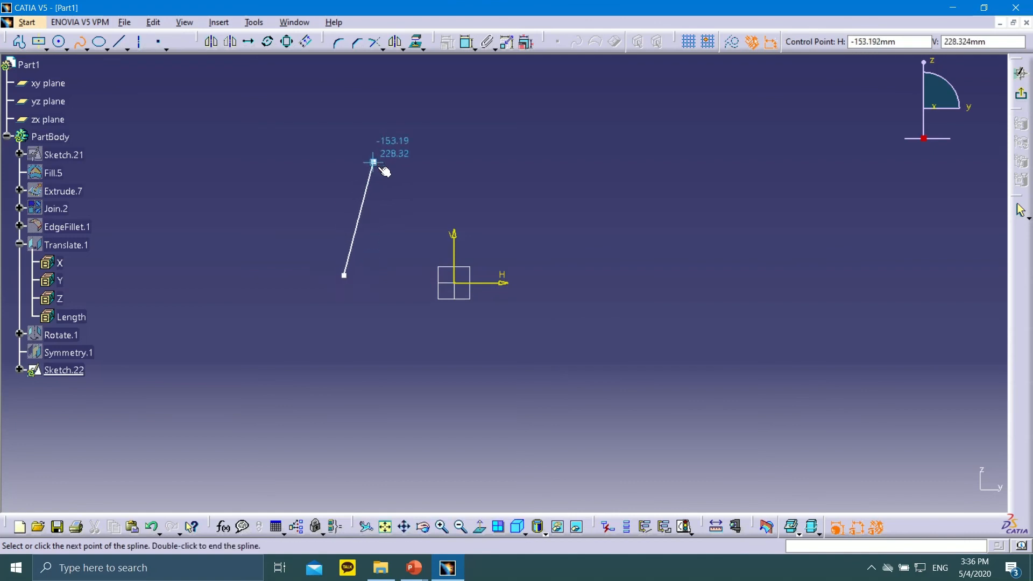
click(366, 179)
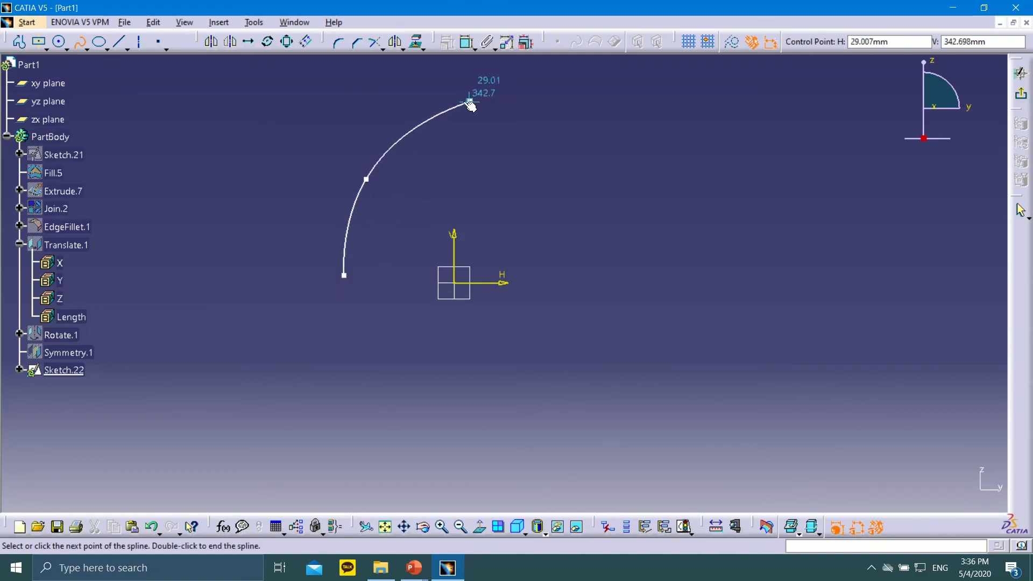
click(423, 158)
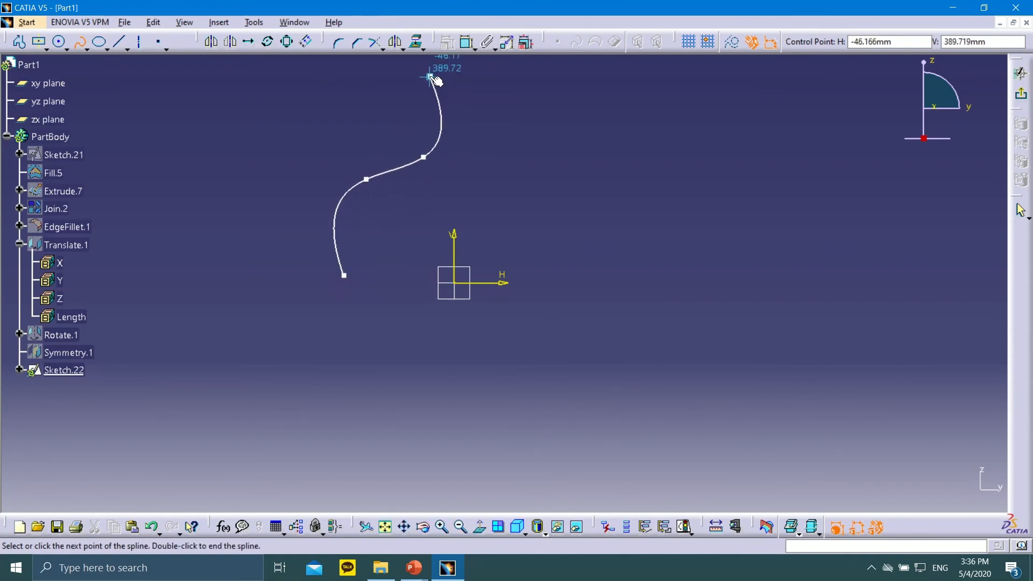
key(Escape)
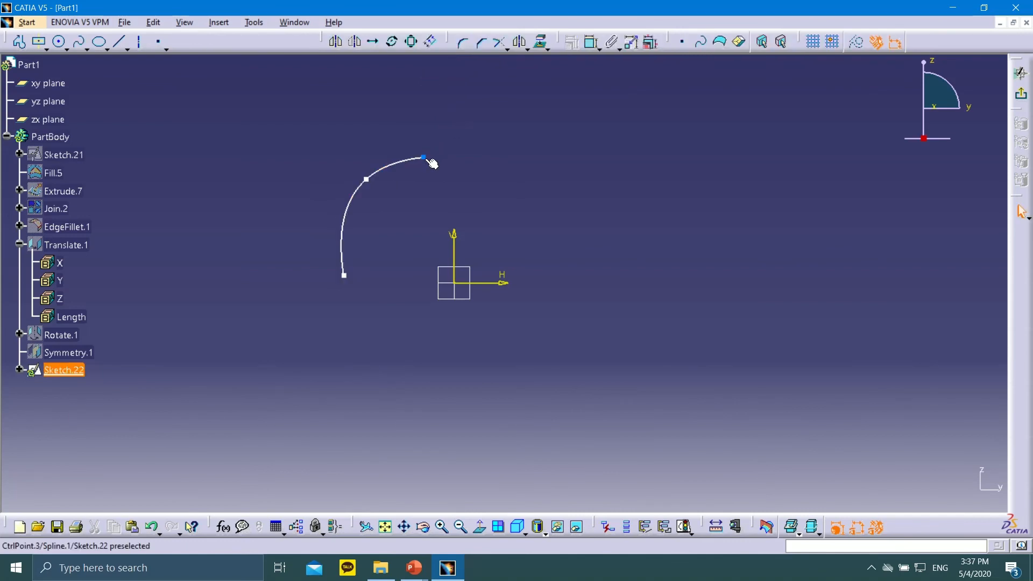
drag(238, 99, 477, 311)
key(Delete)
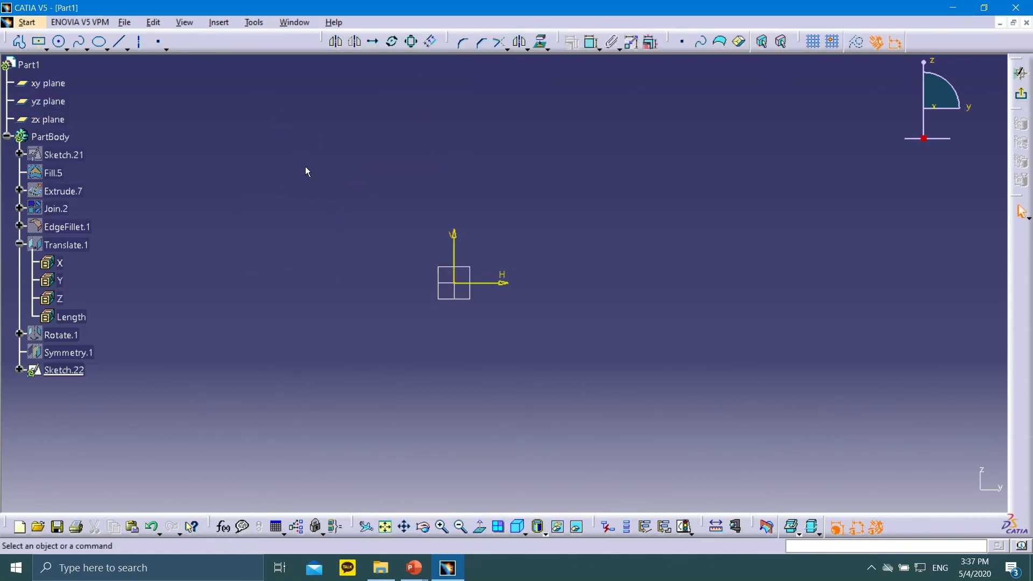
Step: Try a wider three-point spline on the negative H side of the origin, and delete it as well
click(80, 43)
click(316, 299)
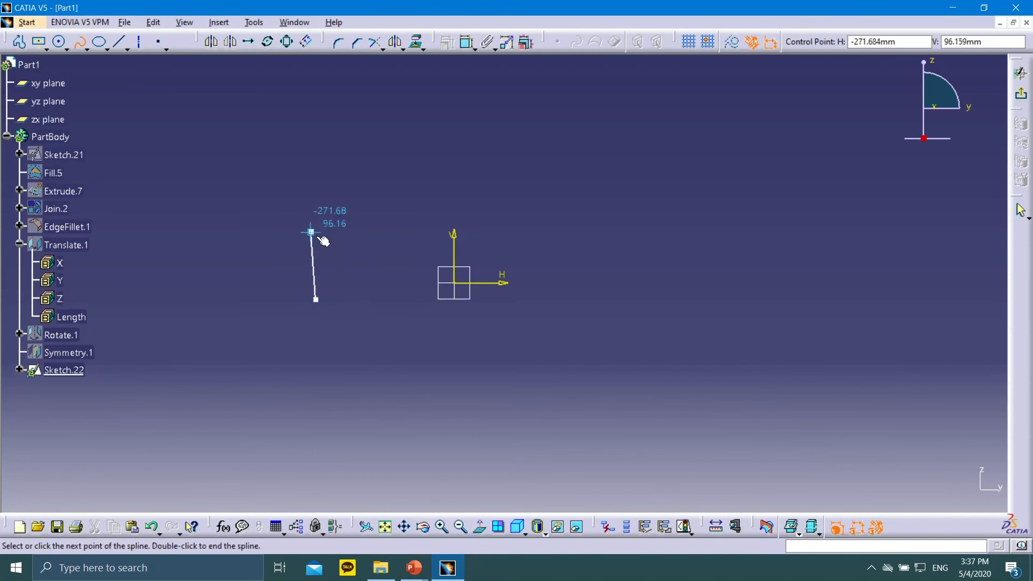
click(290, 223)
click(390, 172)
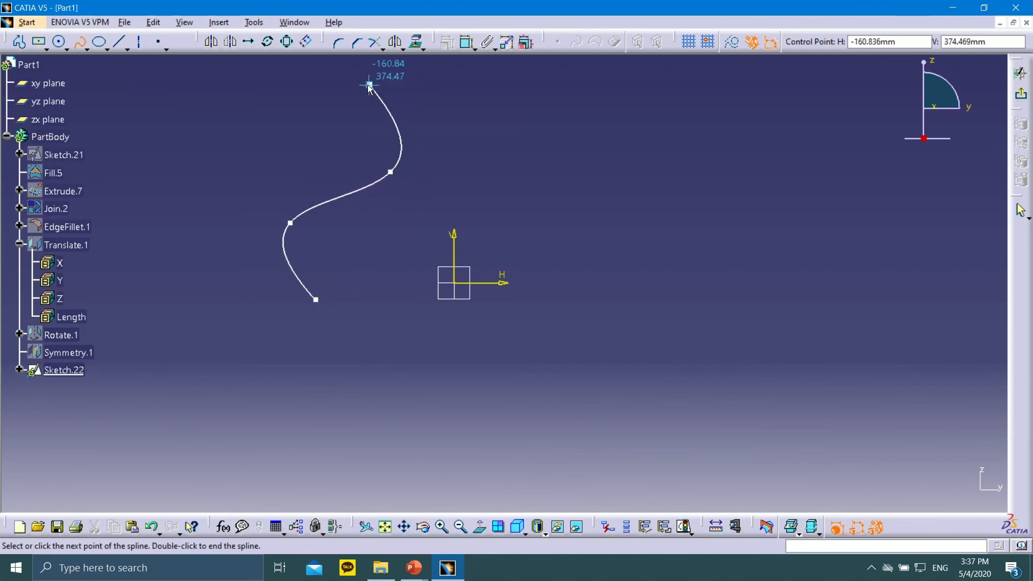
key(Escape)
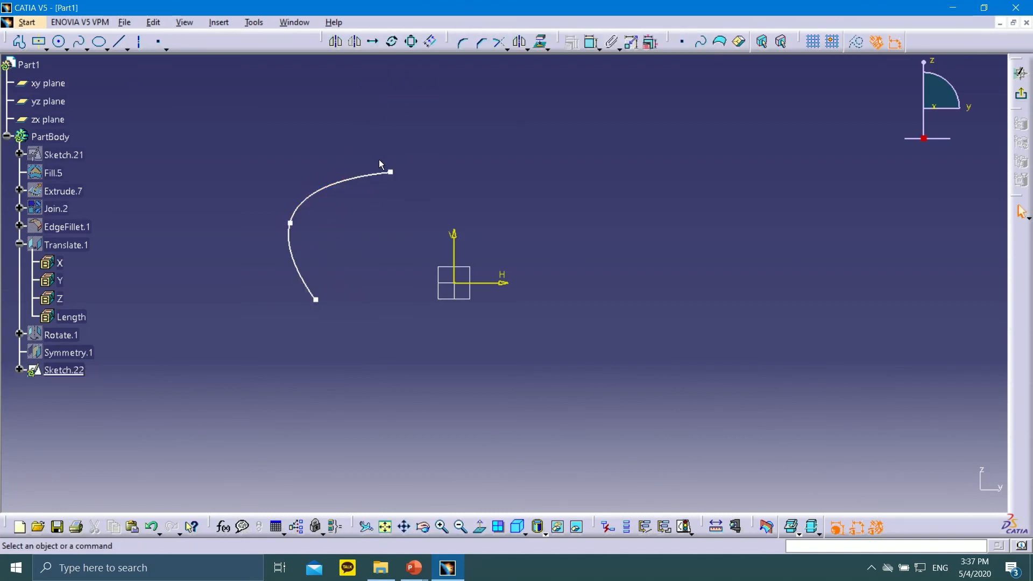
click(80, 42)
key(Escape)
drag(227, 150, 438, 346)
key(Delete)
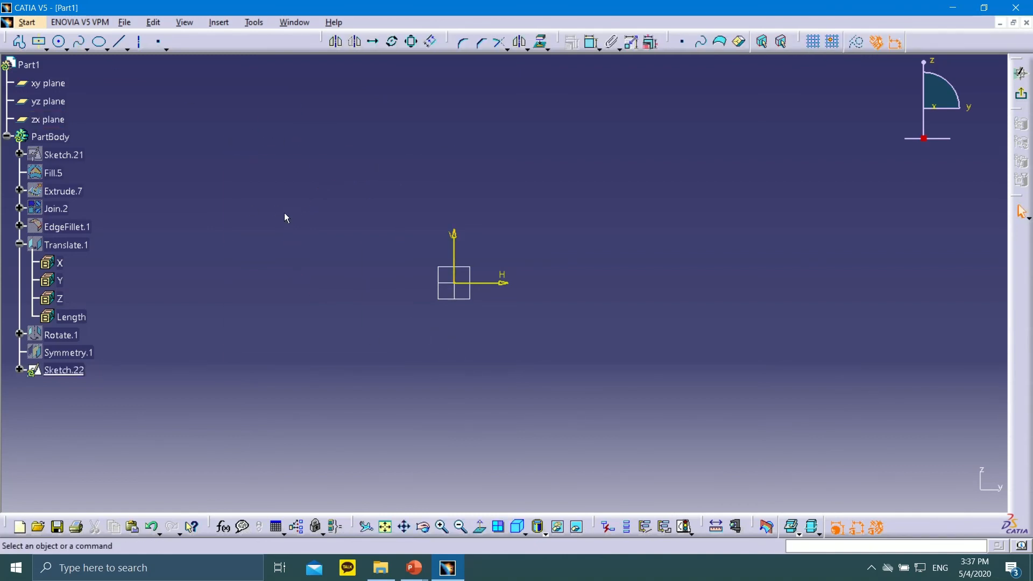
Step: Sketch an S-shaped four-point spline on the negative H side, ending at about H -115 mm, V 327 mm
click(88, 46)
click(97, 58)
click(347, 297)
click(322, 226)
click(415, 181)
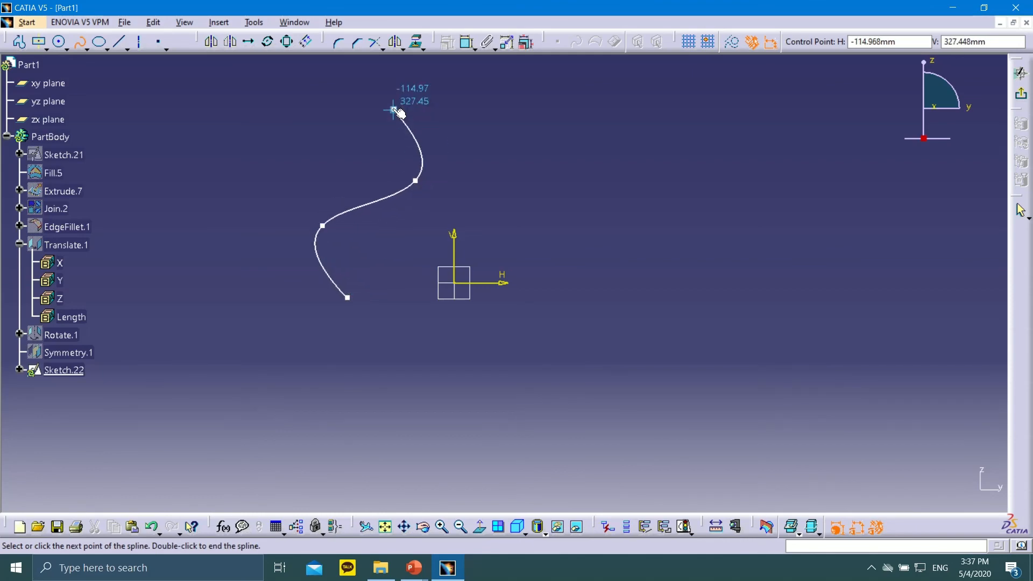
click(394, 109)
key(Escape)
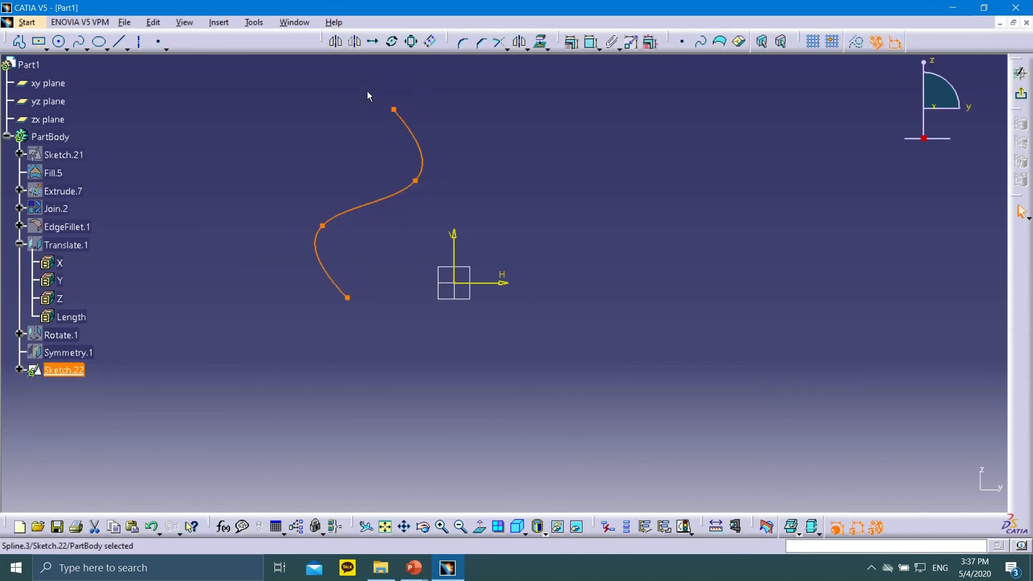
Step: Move the whole S-shaped spline down so its lower end is at about H -209 mm, V -147 mm
click(322, 134)
drag(227, 62, 455, 324)
drag(330, 227, 319, 292)
click(283, 231)
Step: Sketch a wavy four-point spline from the S-curve's lower end to about H 209 mm, V -147 mm
click(79, 41)
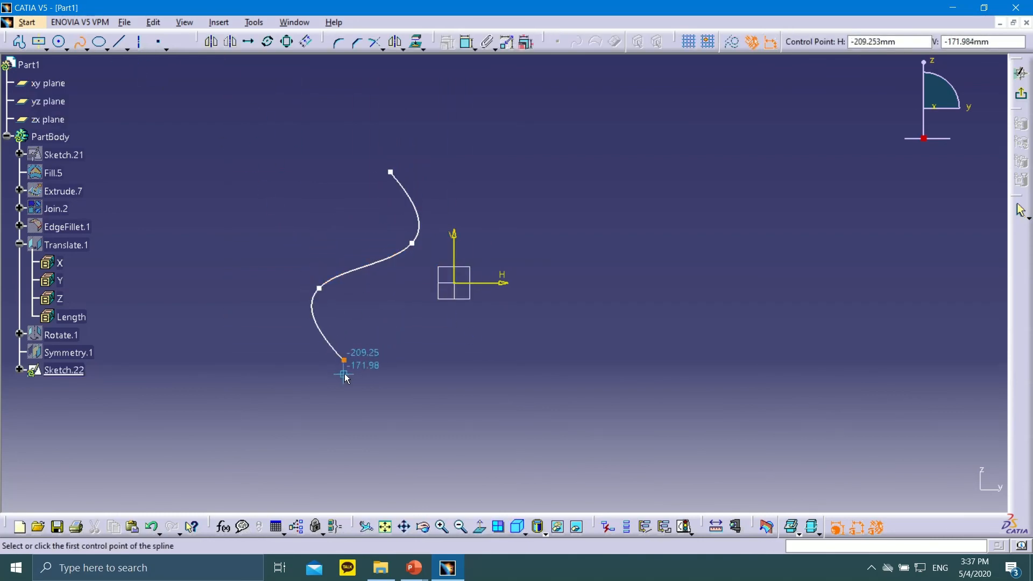
click(343, 360)
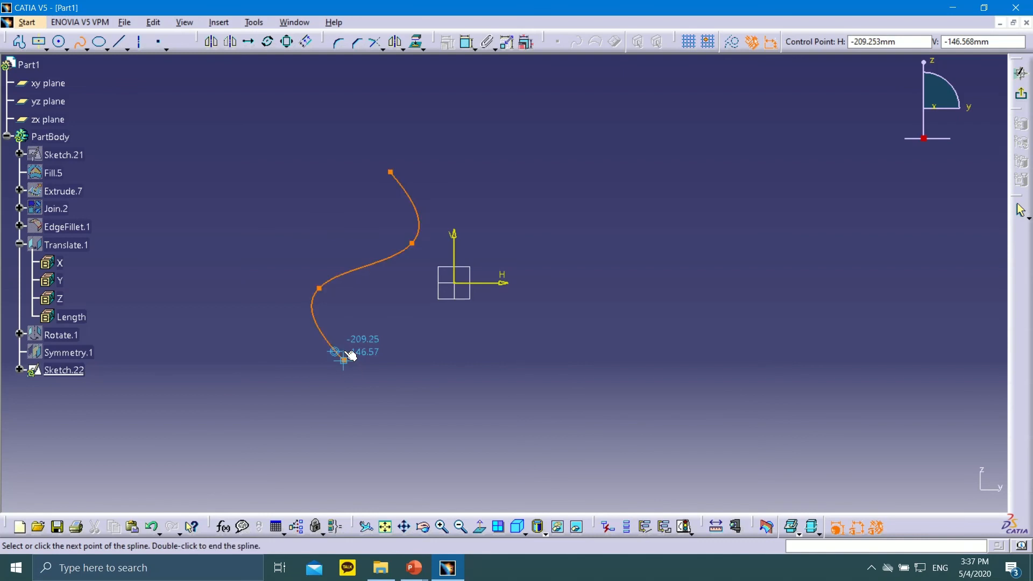
click(381, 318)
click(455, 360)
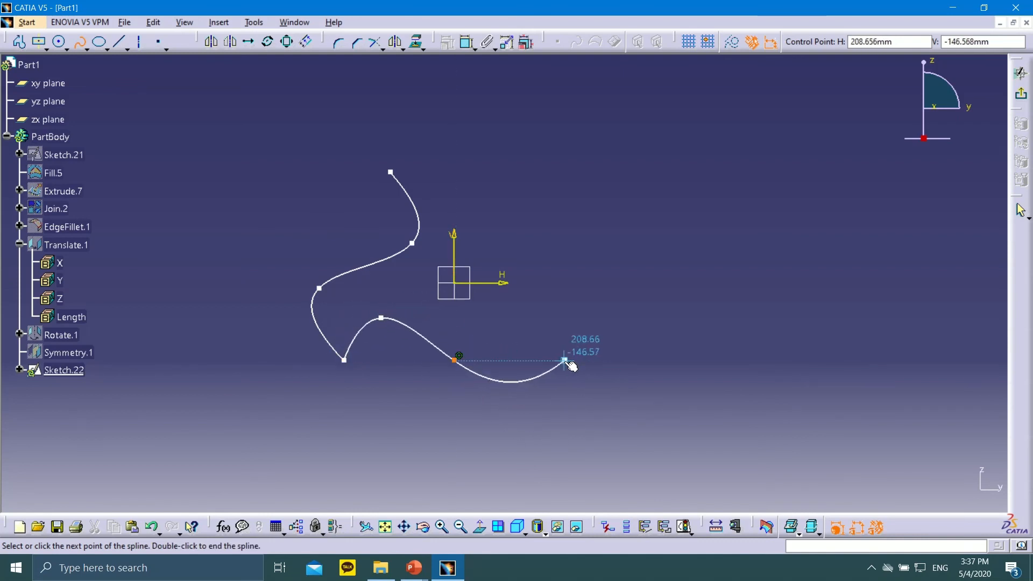
double_click(565, 361)
Step: Sketch a three-point spline from the S-curve's upper end, sagging across above the origin to the positive H side
click(79, 43)
click(391, 173)
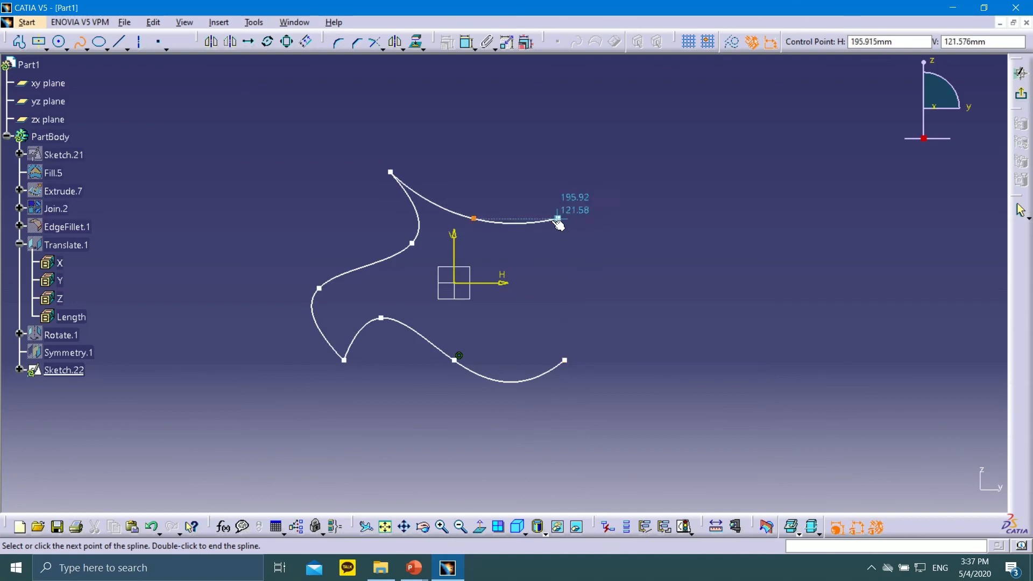
click(534, 227)
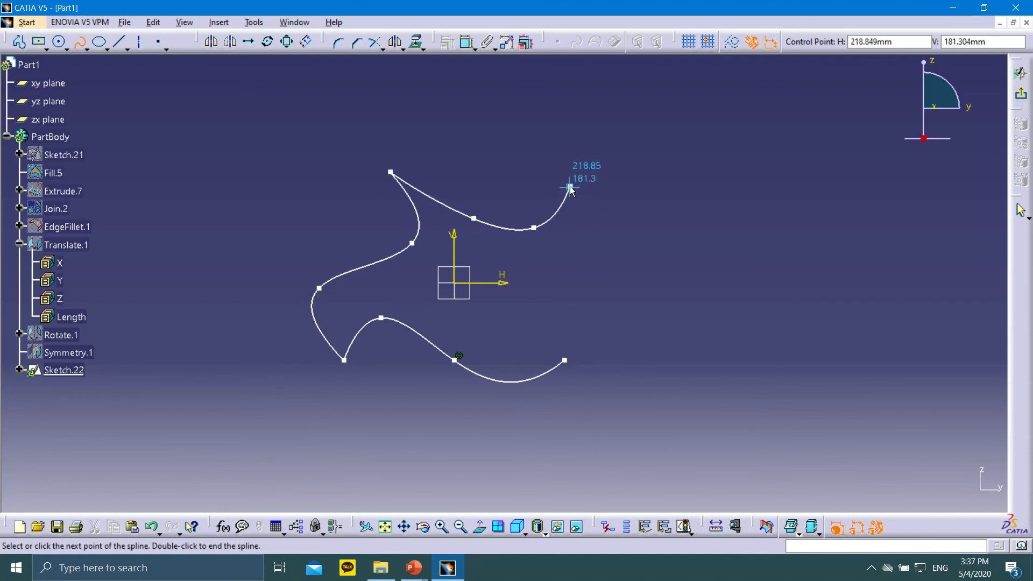
key(Escape)
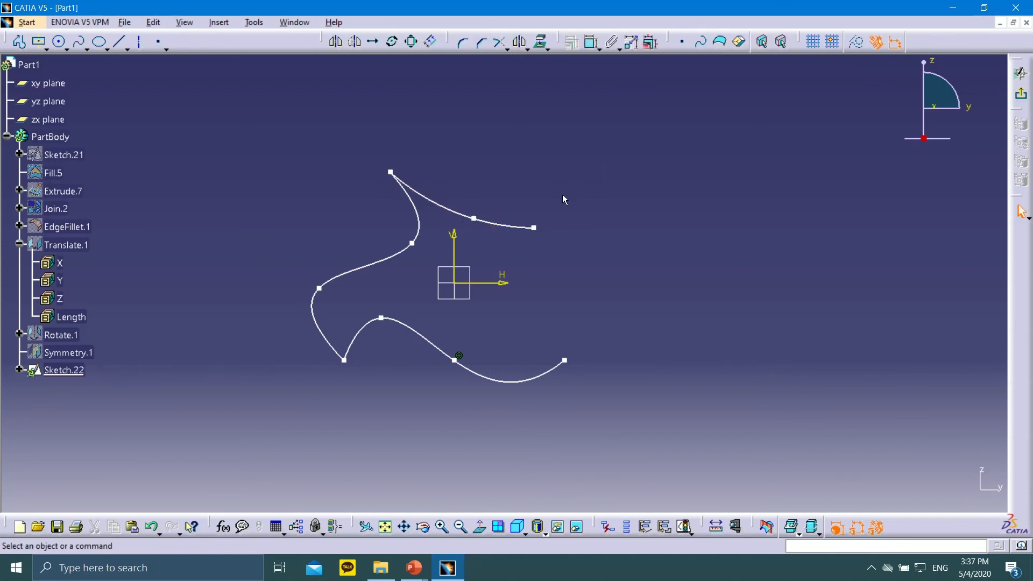
Step: Close the profile with a four-point spline from the upper spline's free end to the lower spline's free end
click(79, 42)
click(534, 228)
click(513, 264)
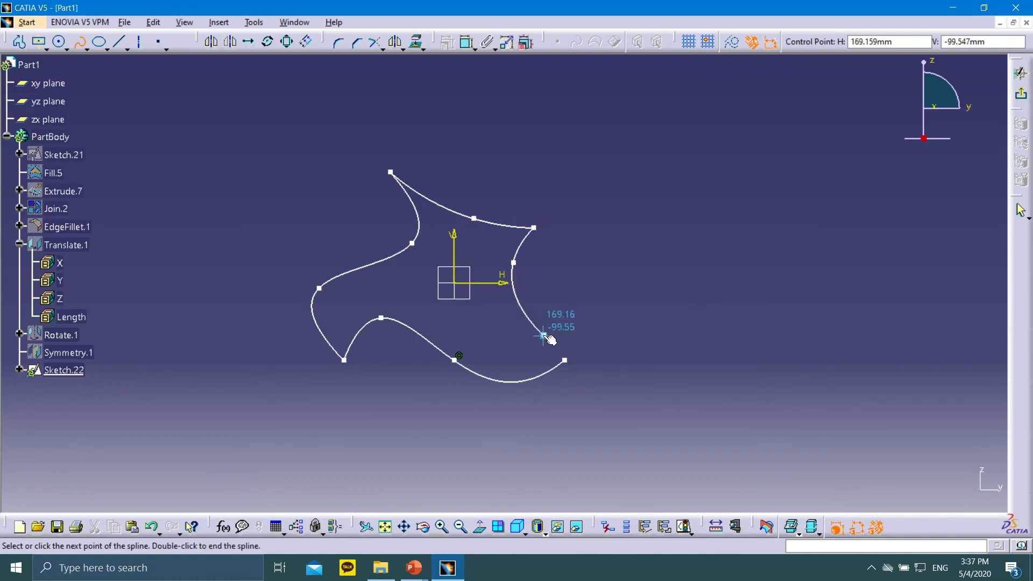
click(529, 318)
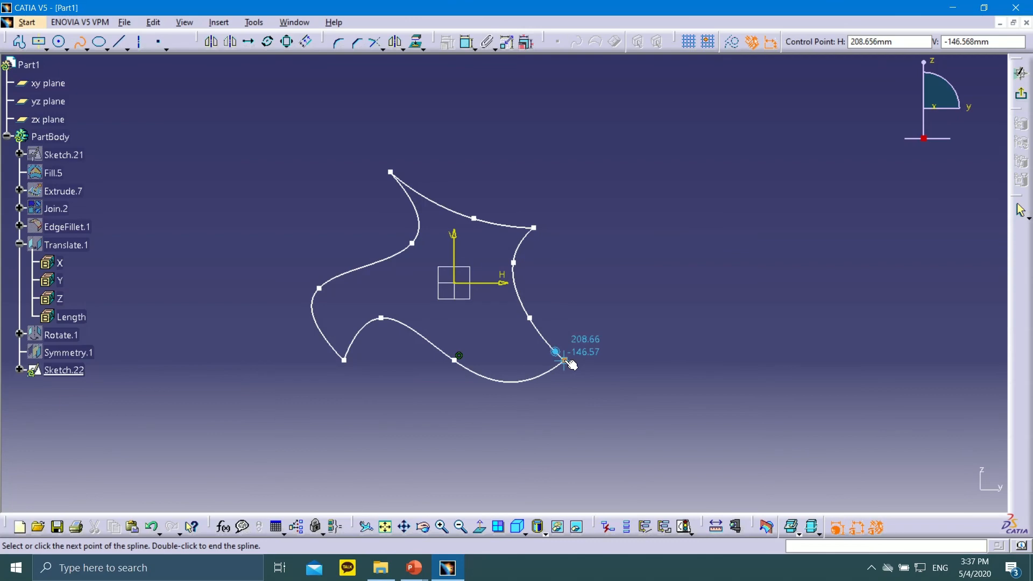
double_click(565, 361)
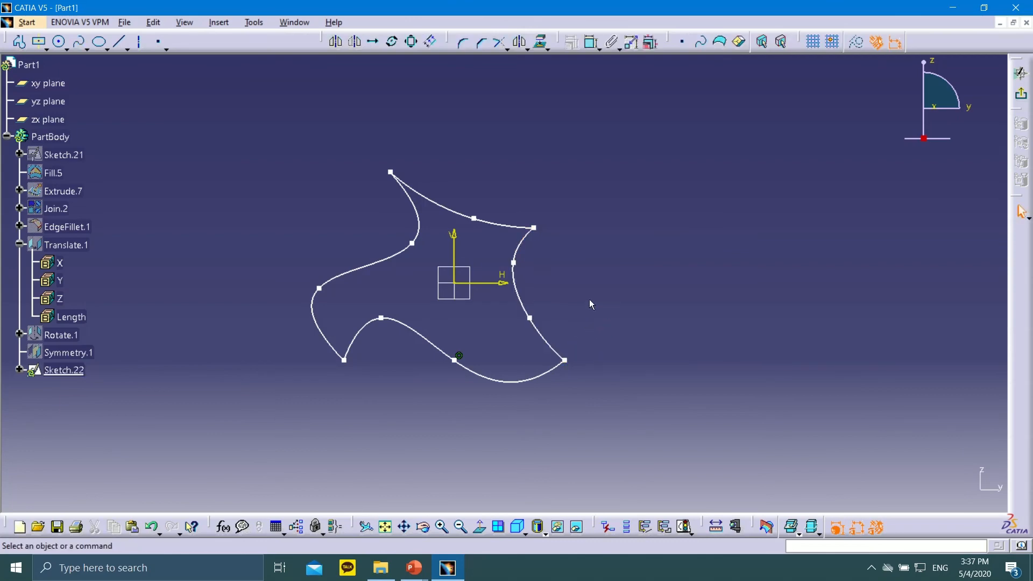
mouse_move(231, 101)
mouse_down()
mouse_move(307, 202)
mouse_move(662, 441)
mouse_up()
click(629, 285)
drag(228, 143, 666, 430)
click(697, 325)
drag(210, 92, 700, 454)
click(700, 454)
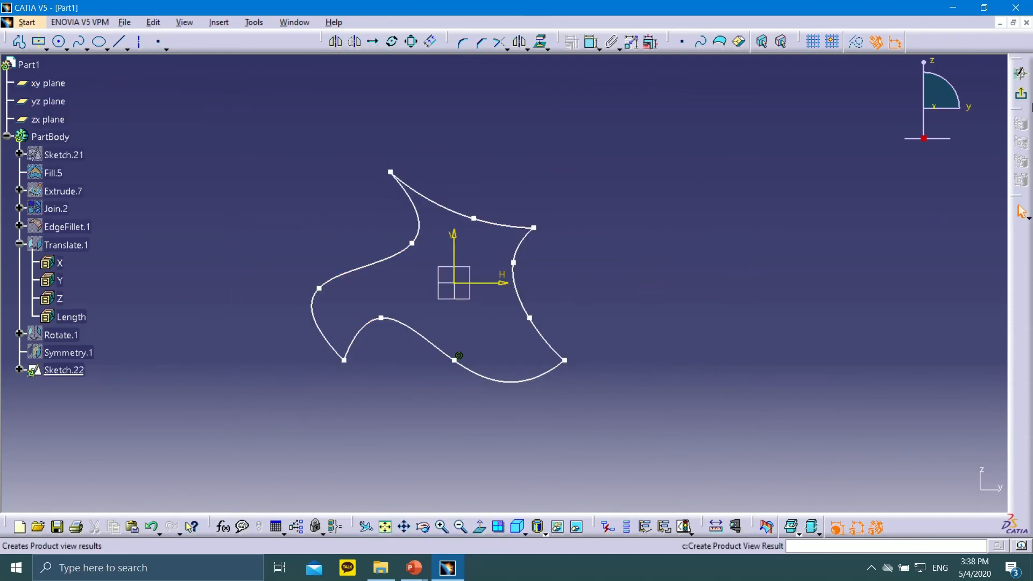
Step: Exit the sketch of the closed four-spline profile and return to the 3D model
click(1022, 97)
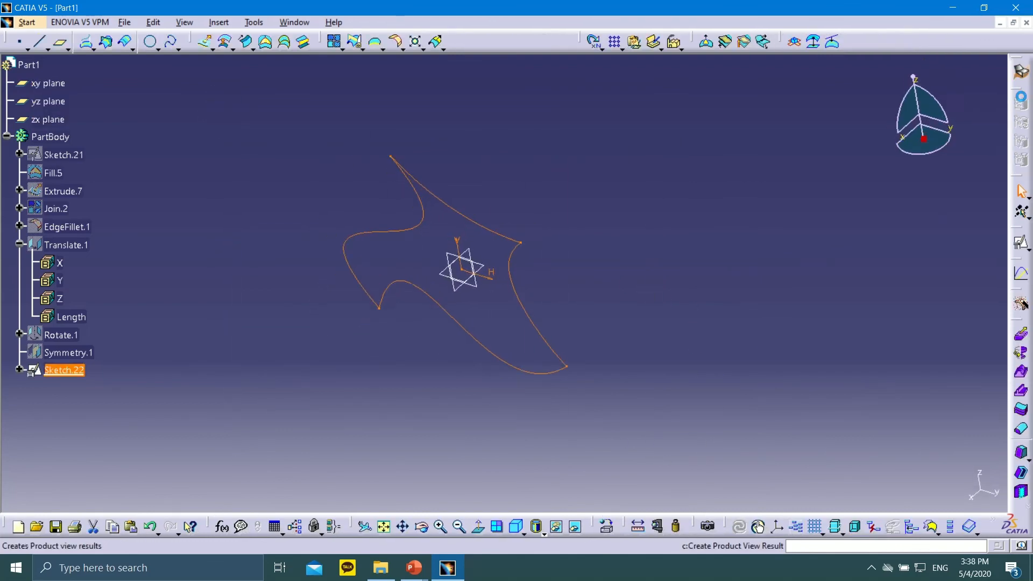
middle_drag(548, 293, 600, 315)
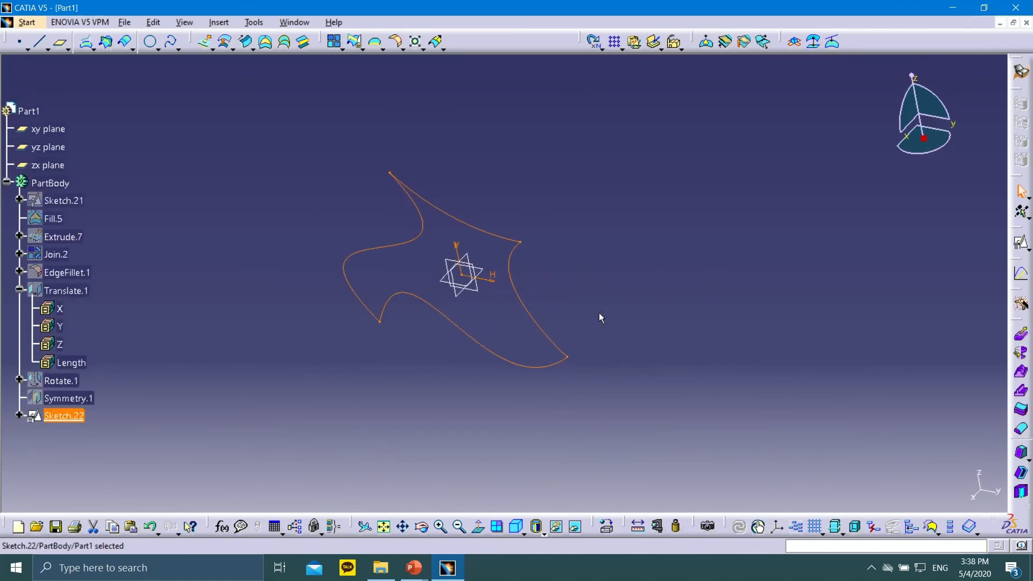
Step: Set up a Scaling of the whole four-spline sketch and the three planes with the yz plane as reference and ratio 3
click(522, 531)
click(536, 431)
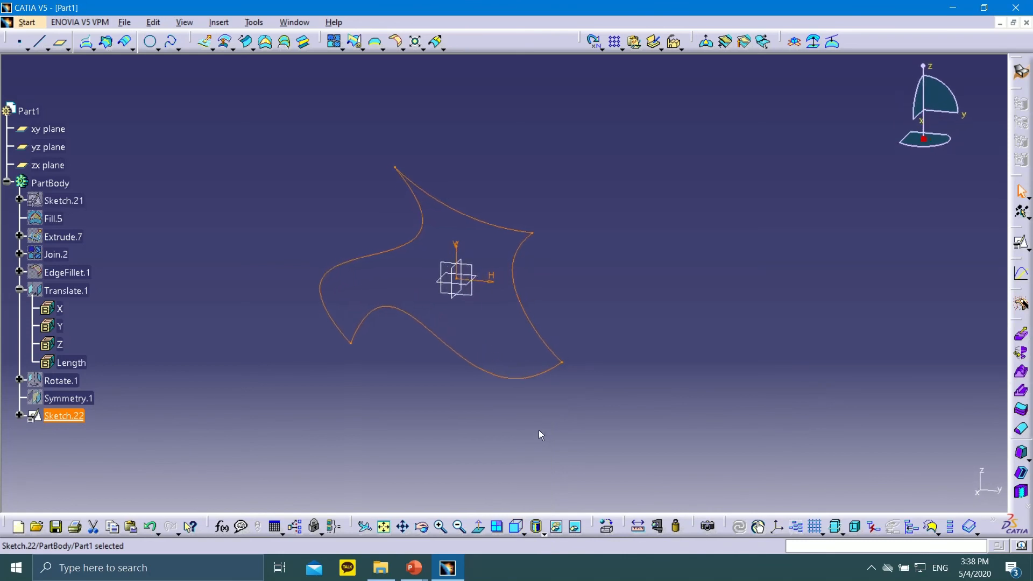
click(600, 175)
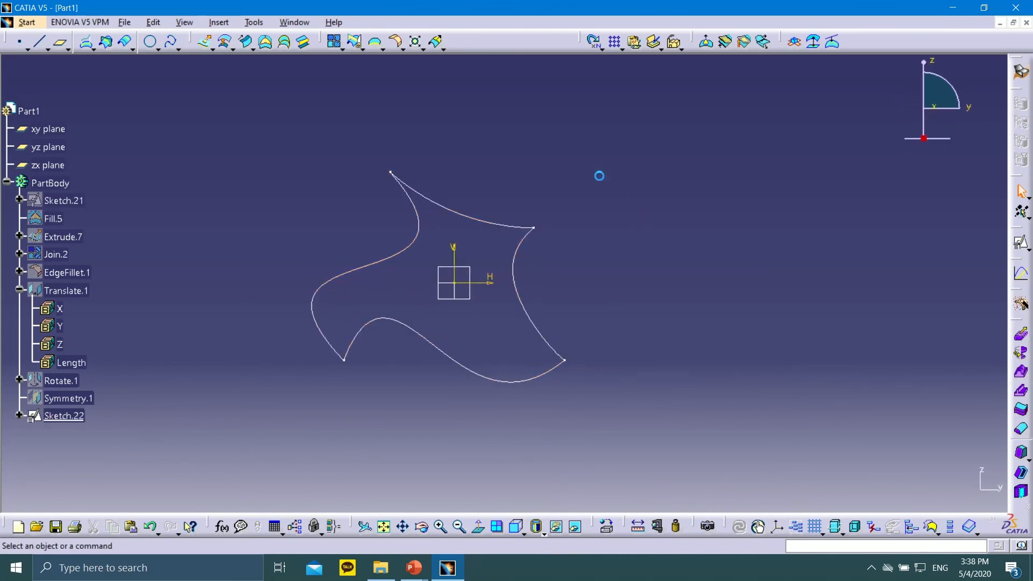
click(416, 42)
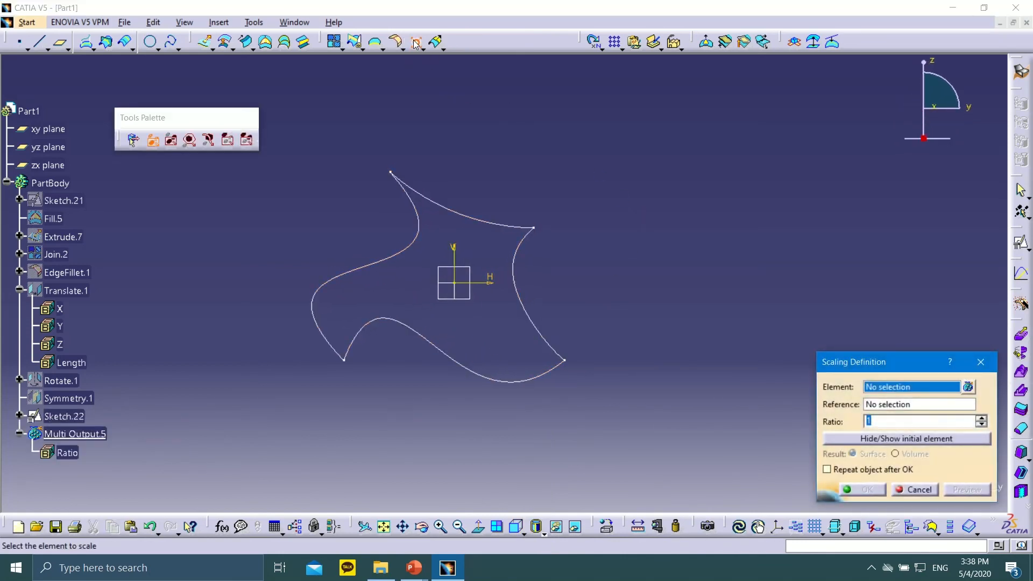
mouse_move(288, 115)
mouse_down()
mouse_move(353, 286)
mouse_move(636, 444)
mouse_up()
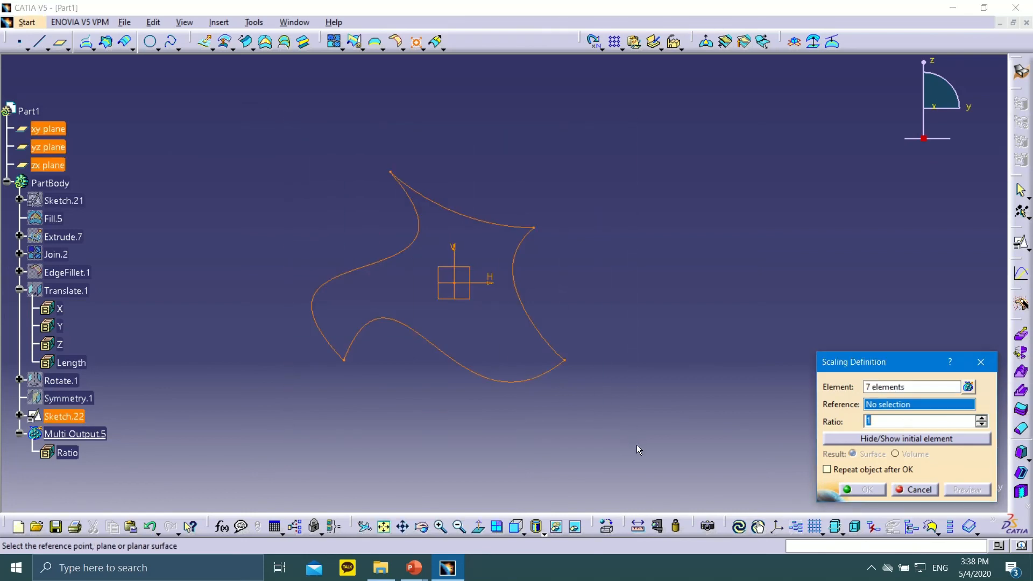
click(469, 273)
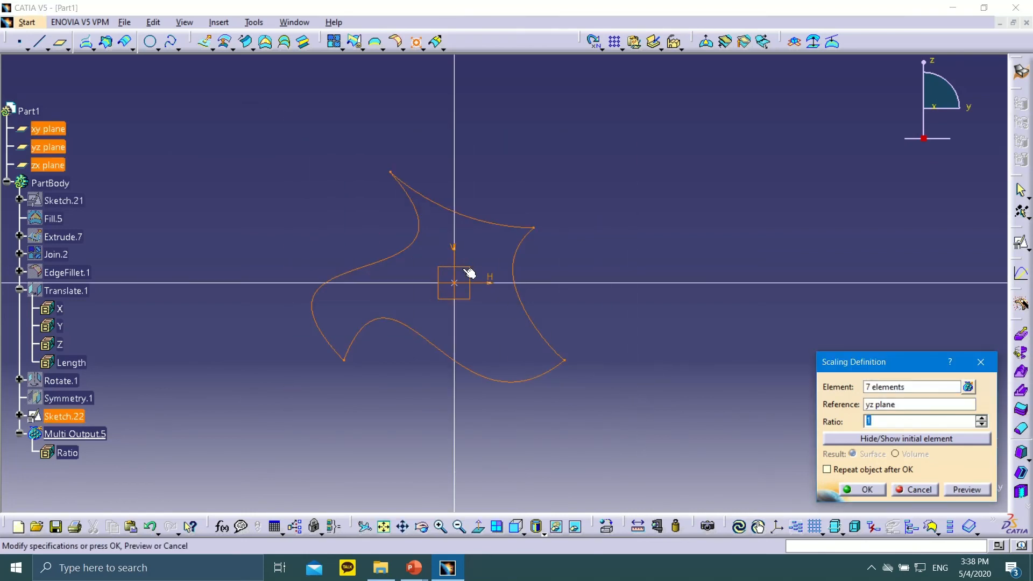
mouse_move(626, 197)
middle_down()
mouse_move(623, 392)
mouse_move(646, 337)
mouse_move(618, 178)
mouse_move(618, 237)
mouse_move(554, 316)
mouse_move(471, 348)
middle_up()
click(982, 418)
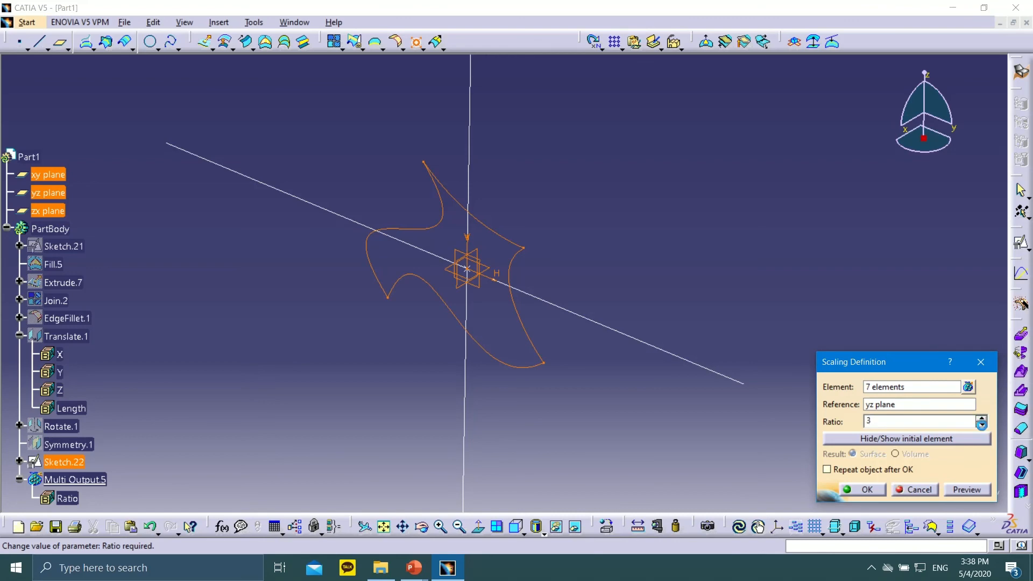
Step: Try the xy plane as the scaling reference, then change the reference back to the yz plane
right_click(886, 406)
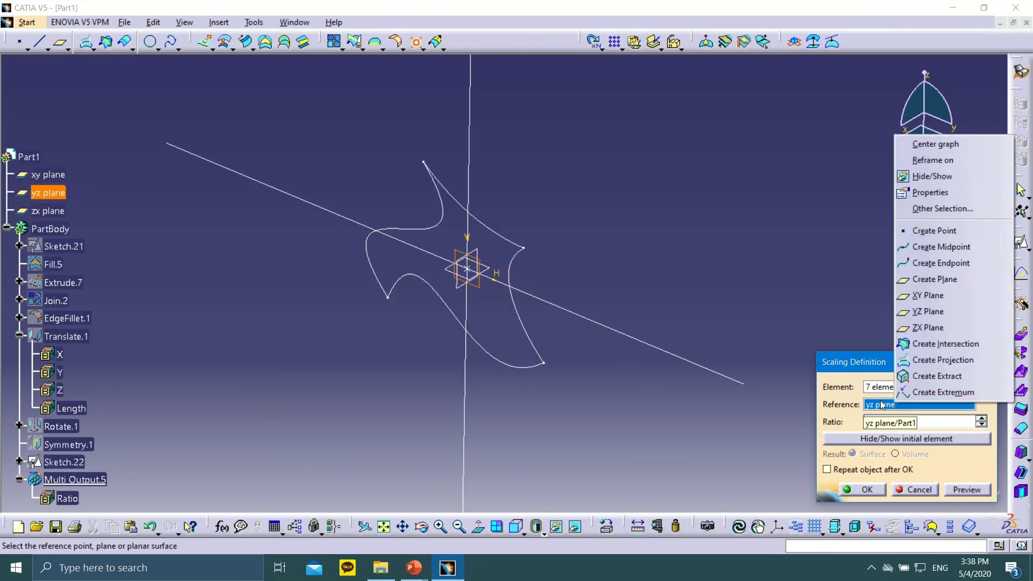
click(934, 294)
middle_drag(538, 310, 482, 316)
right_click(875, 409)
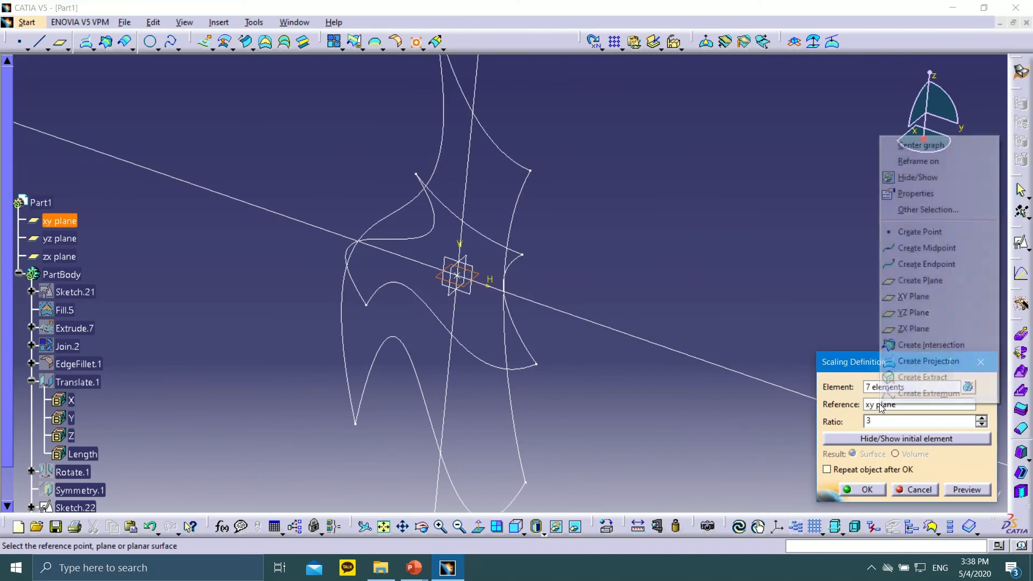
click(913, 313)
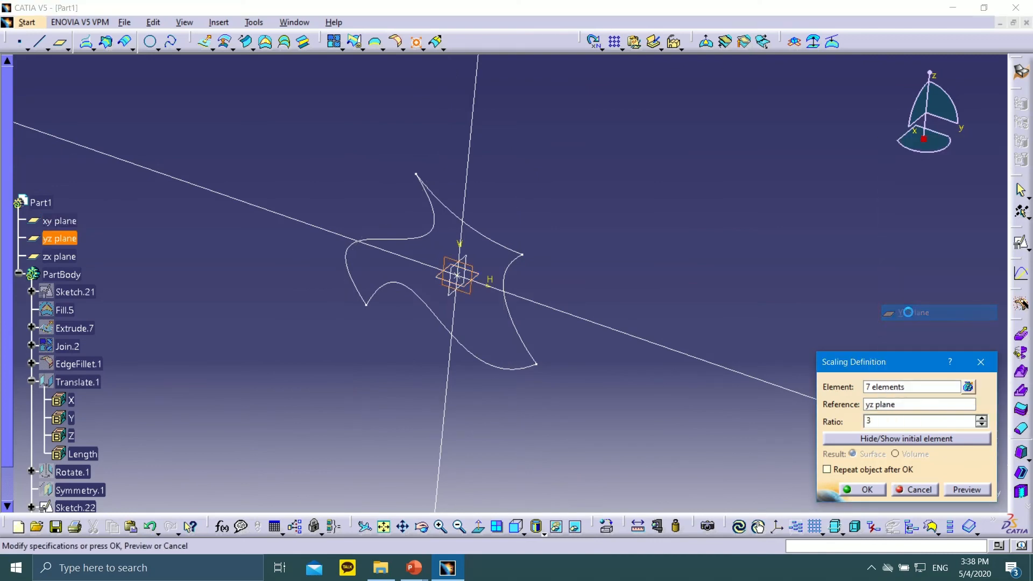
Step: Create a coordinates point at X 0, Y 0, Z 0 mm as the scaling reference
right_click(883, 408)
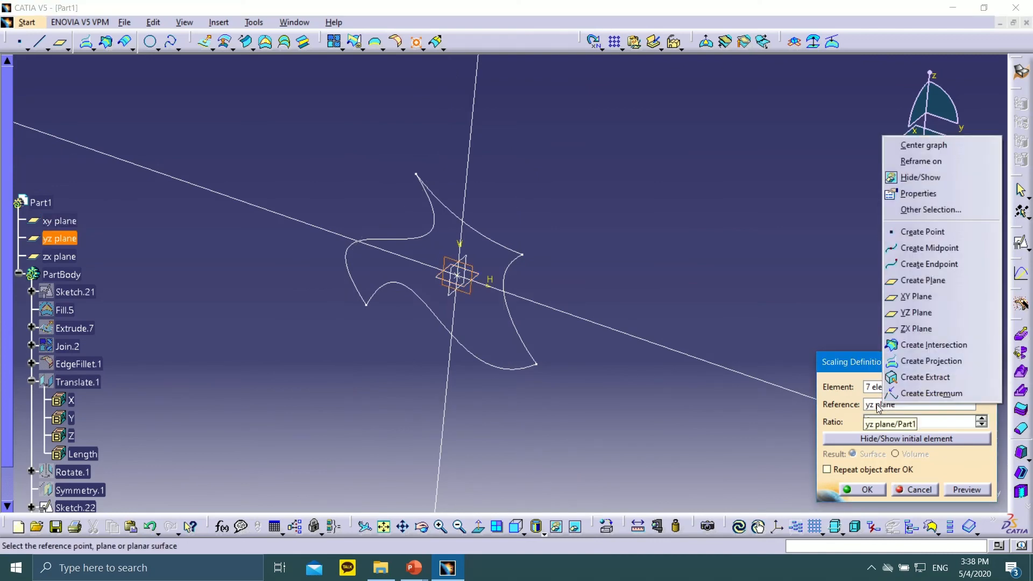
right_click(878, 409)
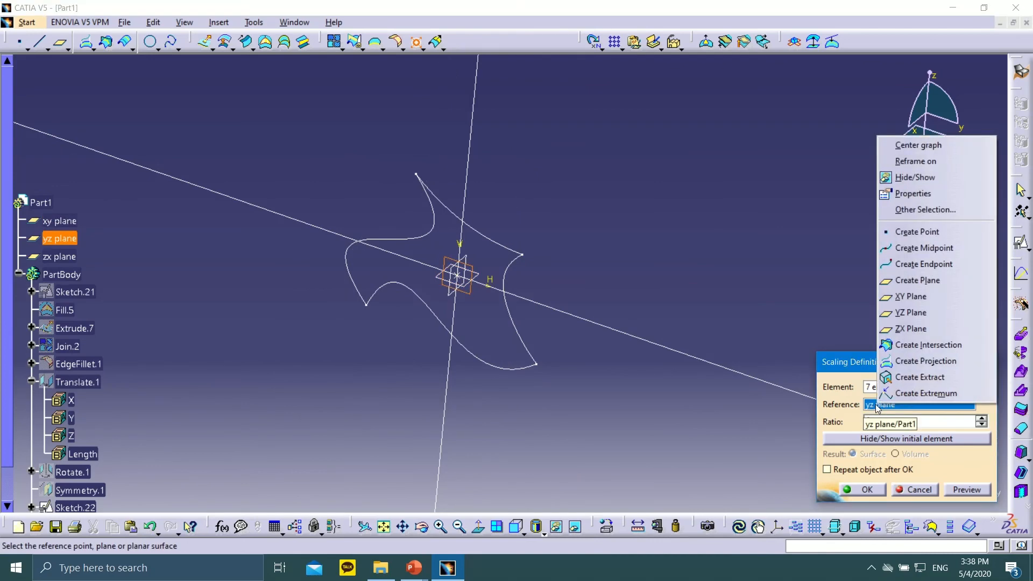
click(917, 231)
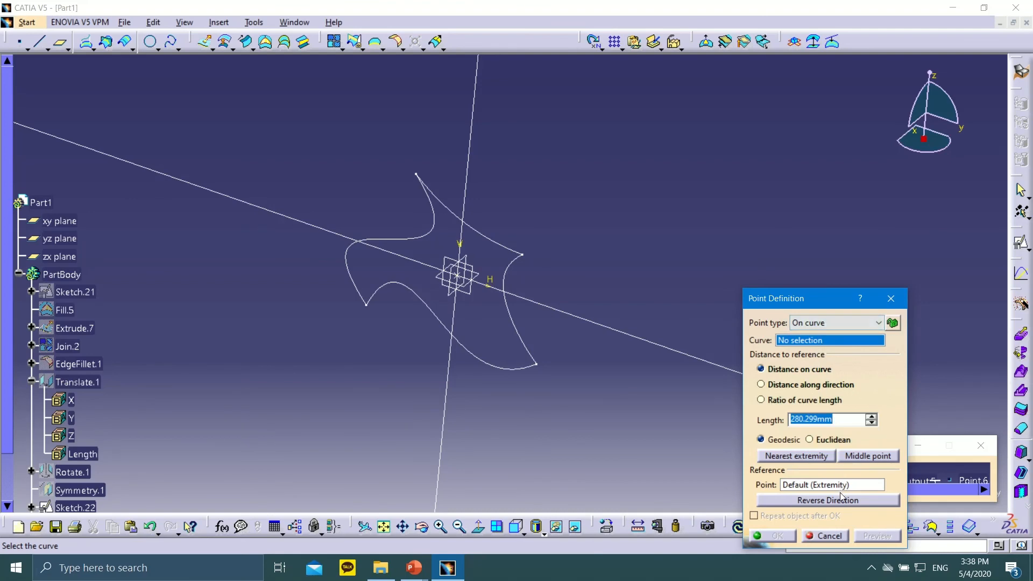
click(851, 323)
click(807, 333)
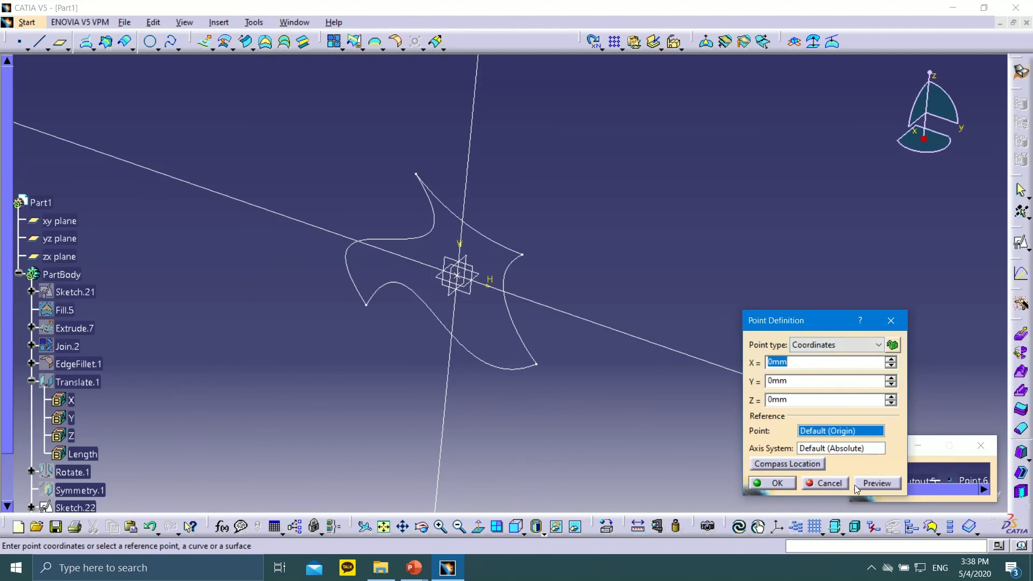
click(784, 484)
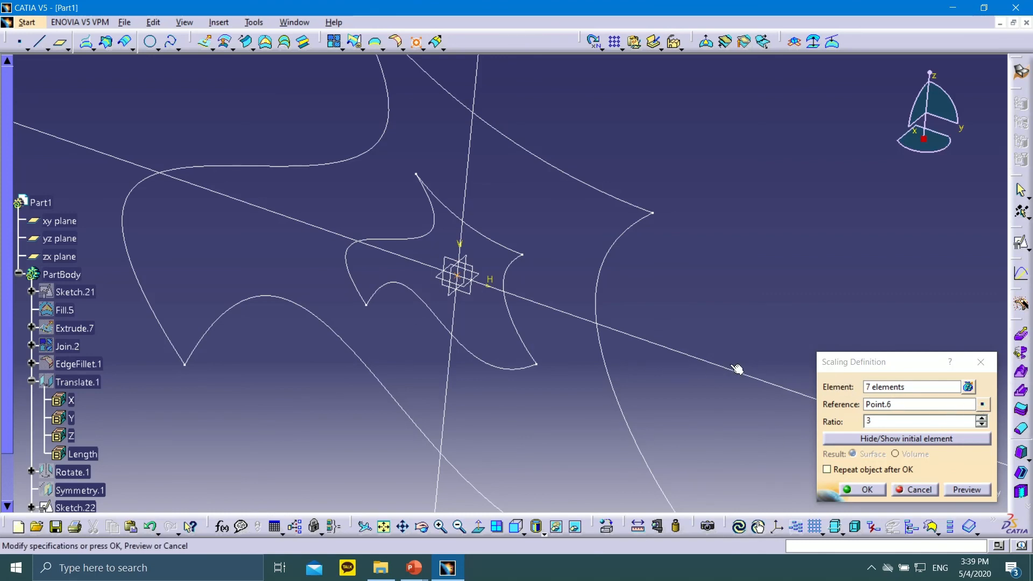
Step: Vary the scaling ratio up and down between 1 and 5, ending at 3
click(980, 425)
click(980, 426)
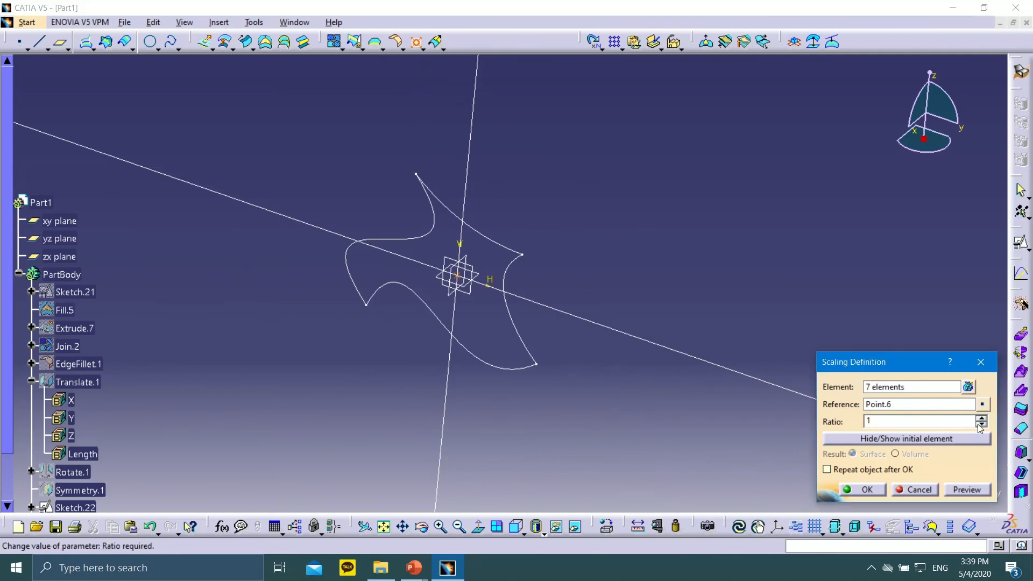
click(980, 419)
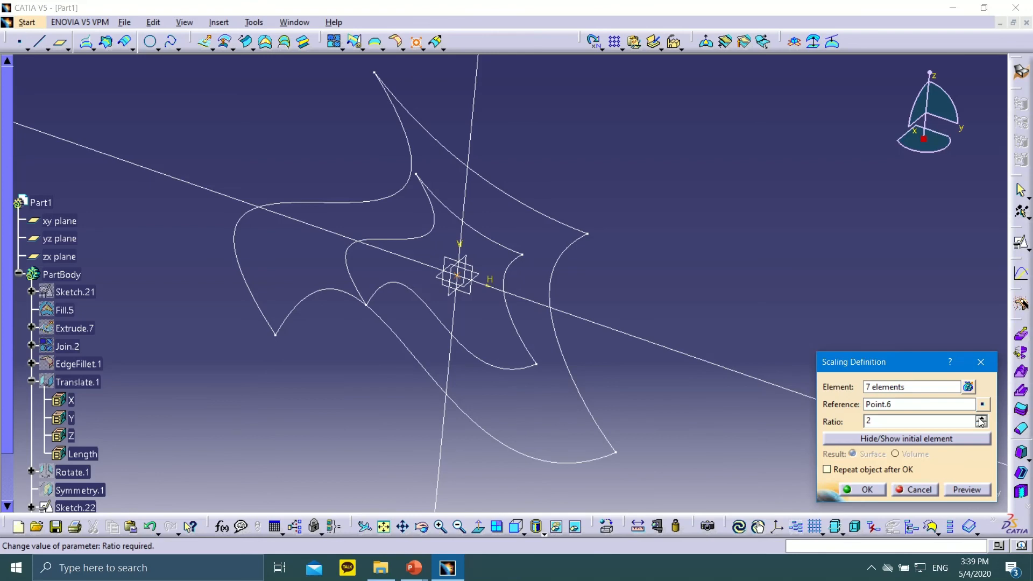
click(980, 418)
click(980, 419)
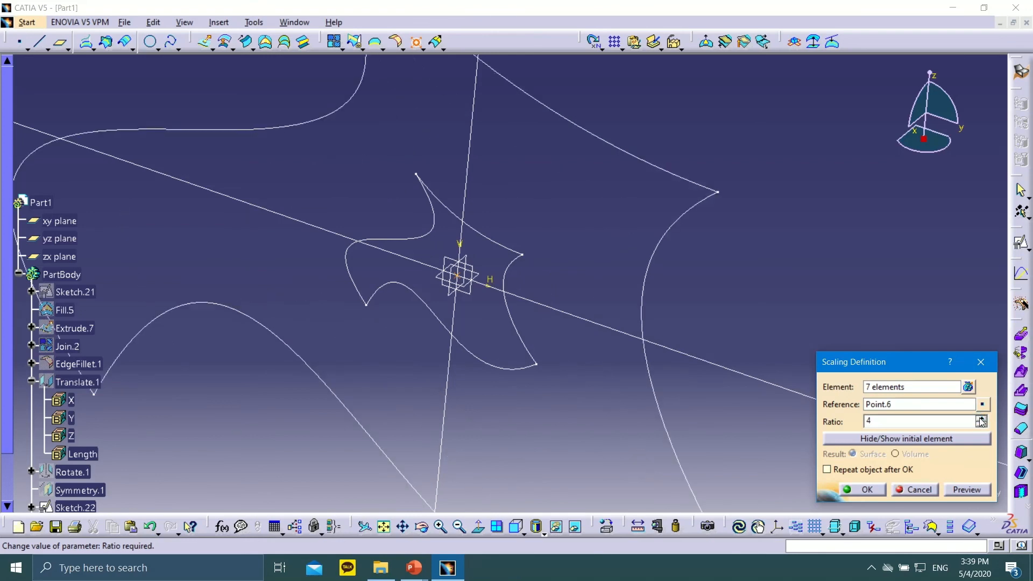
click(980, 418)
click(982, 425)
click(982, 425)
click(982, 425)
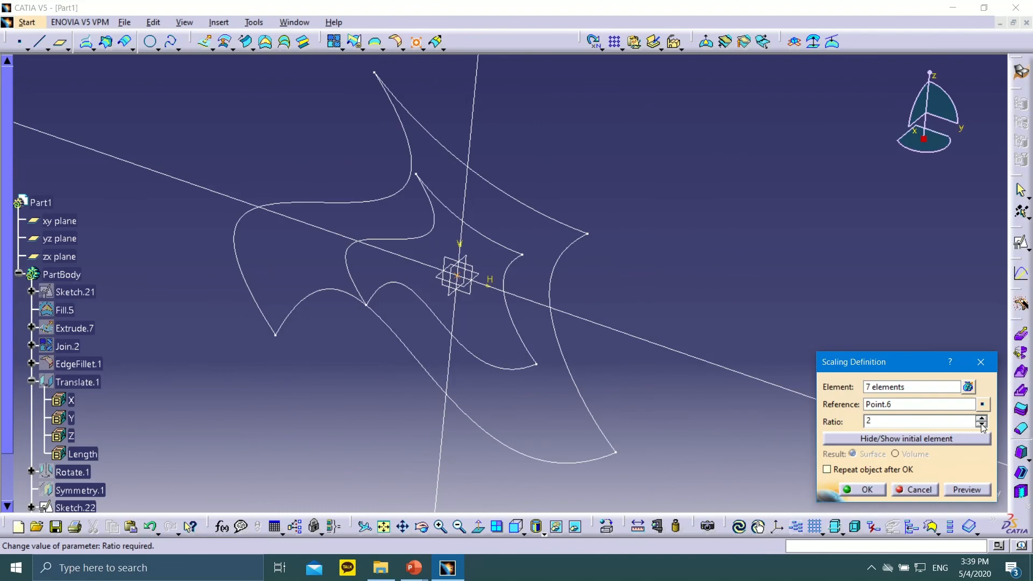
click(981, 419)
click(981, 419)
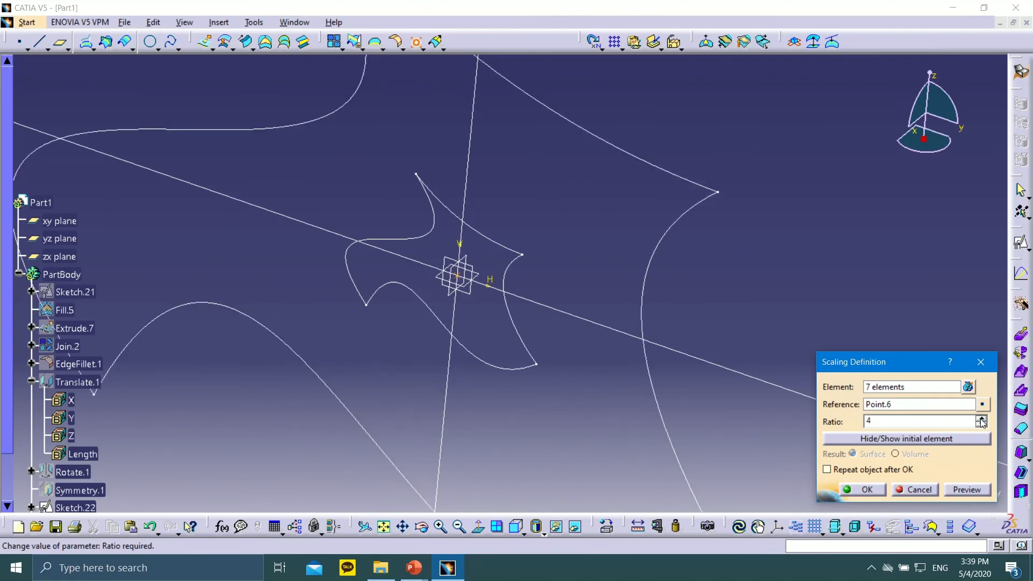
click(982, 425)
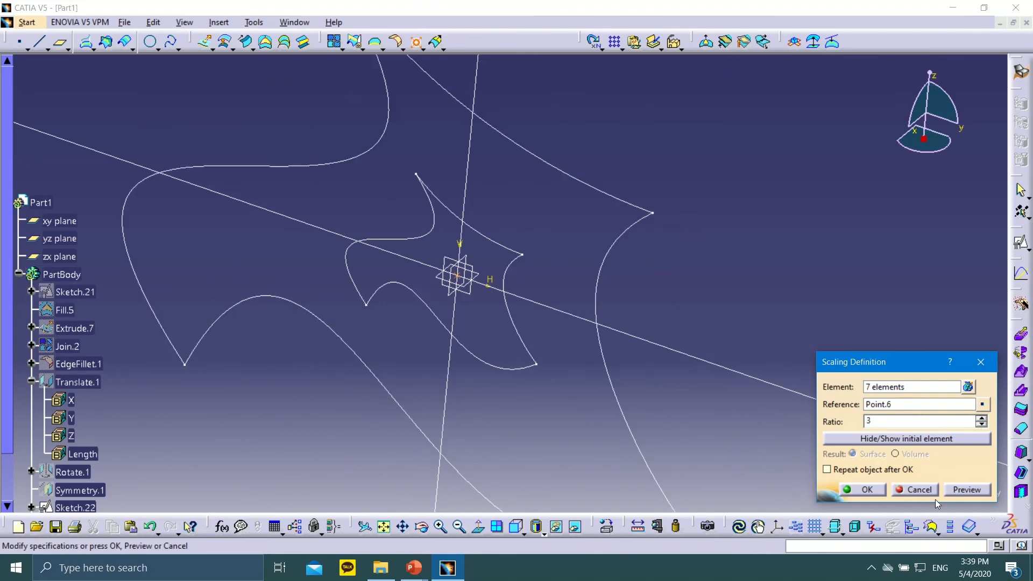
Step: Toggle the display of the initial elements and confirm the ratio 3 scaling with them shown
click(877, 439)
click(877, 440)
click(877, 440)
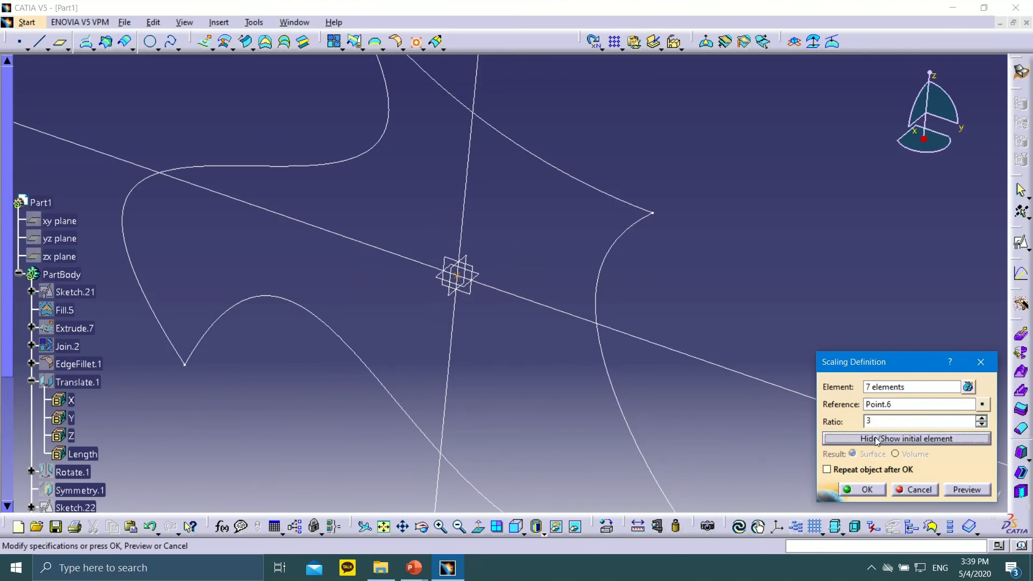
click(877, 439)
click(877, 491)
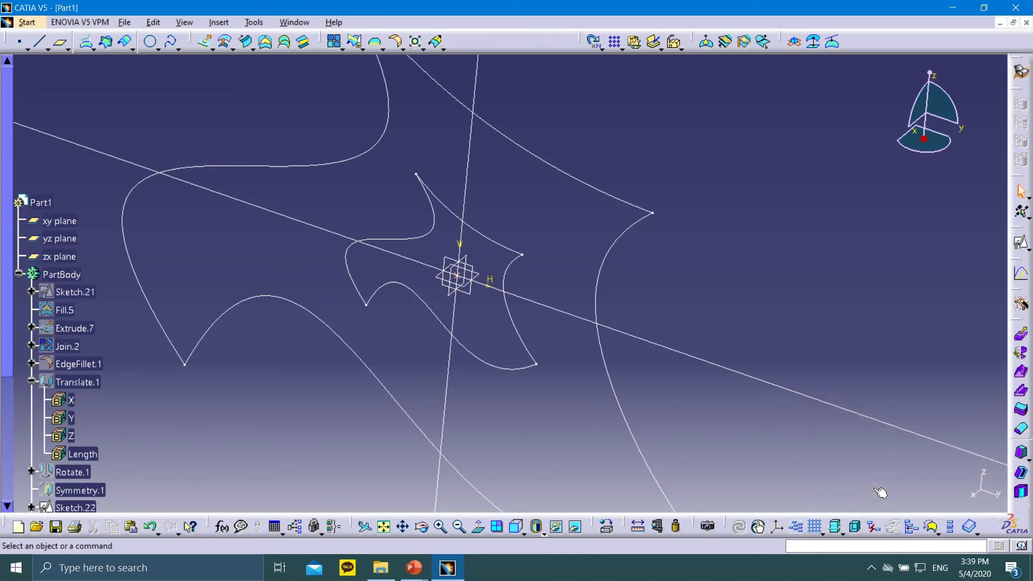
Step: Examine the scaled profile against the original, its outputs in the tree and its scaling definition
ctrl+middle_drag(725, 235, 717, 392)
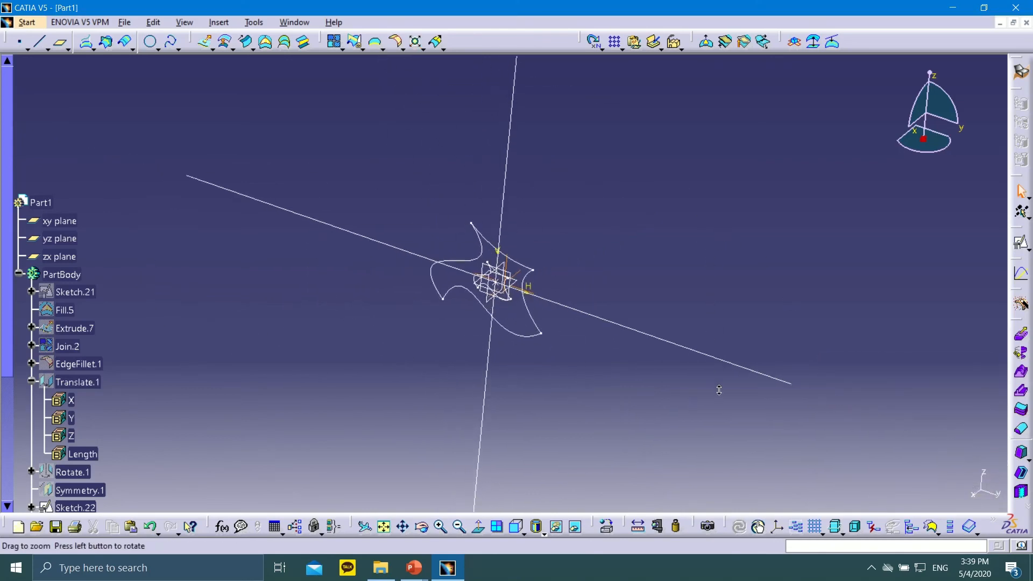
middle_drag(585, 341, 606, 247)
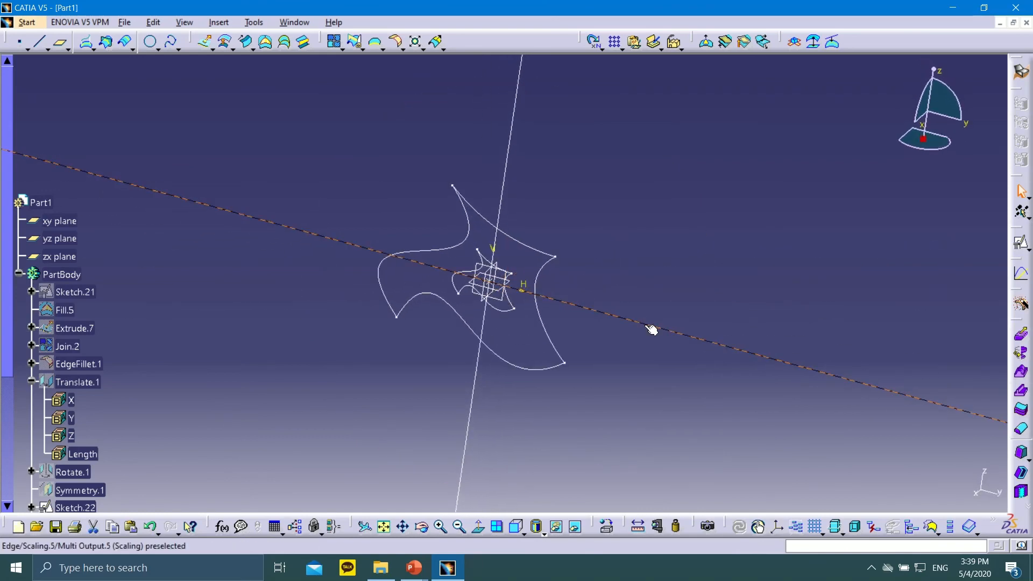
click(613, 312)
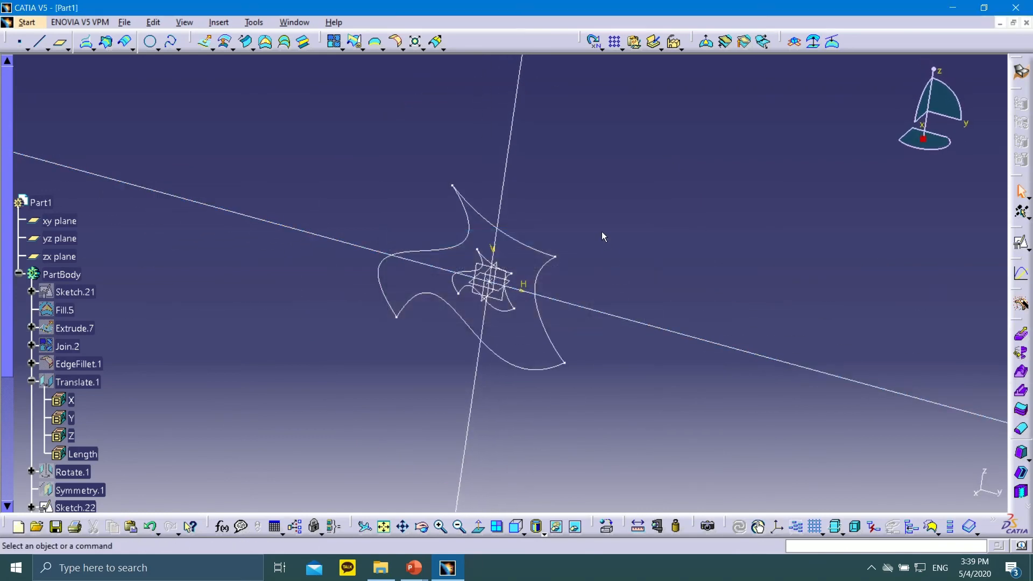
scroll(110, 431, down, 4)
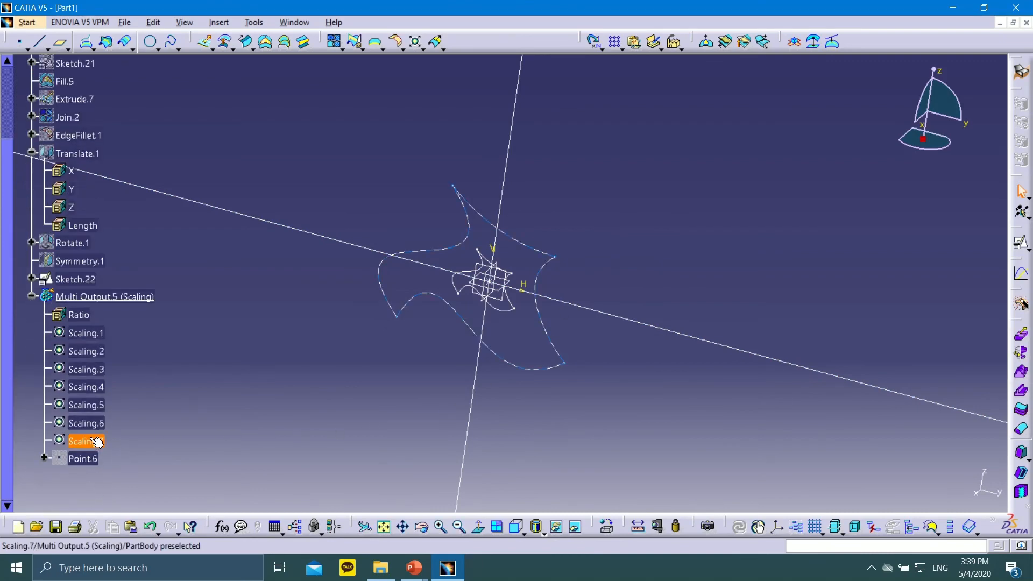
double_click(84, 298)
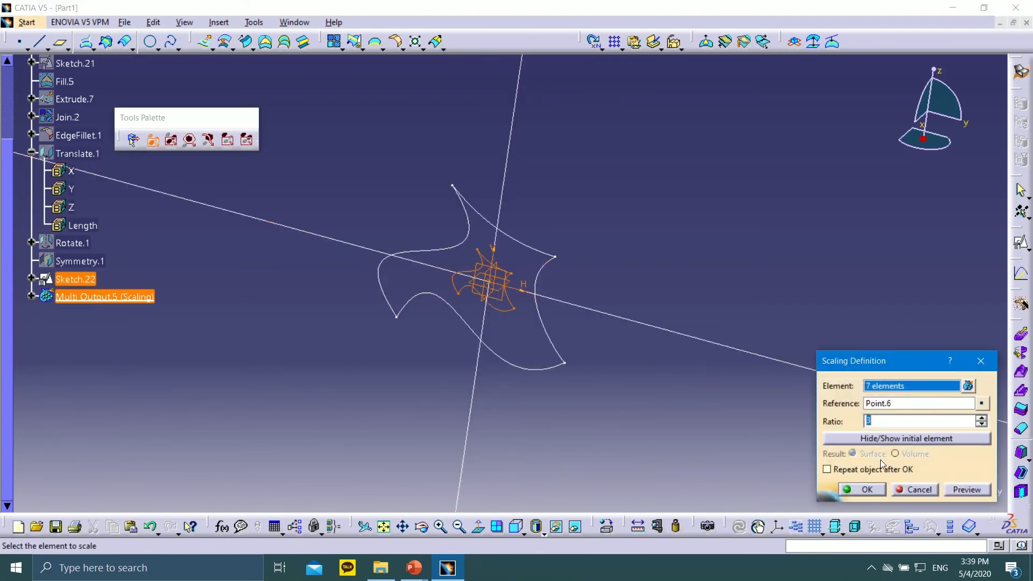
click(931, 491)
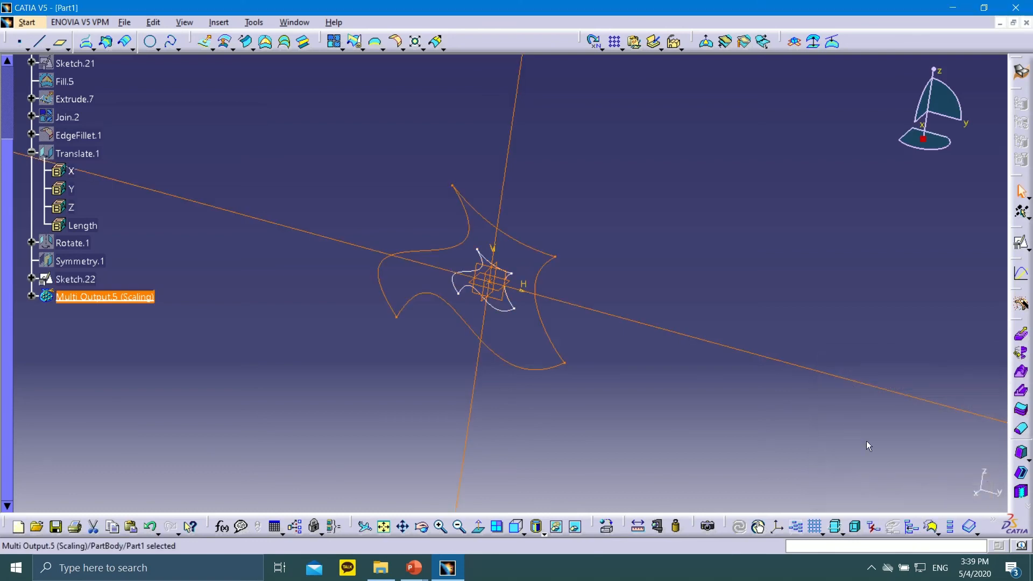
Step: Delete the multi-output scaling and the four-spline profile sketch, Sketch.22
right_click(116, 297)
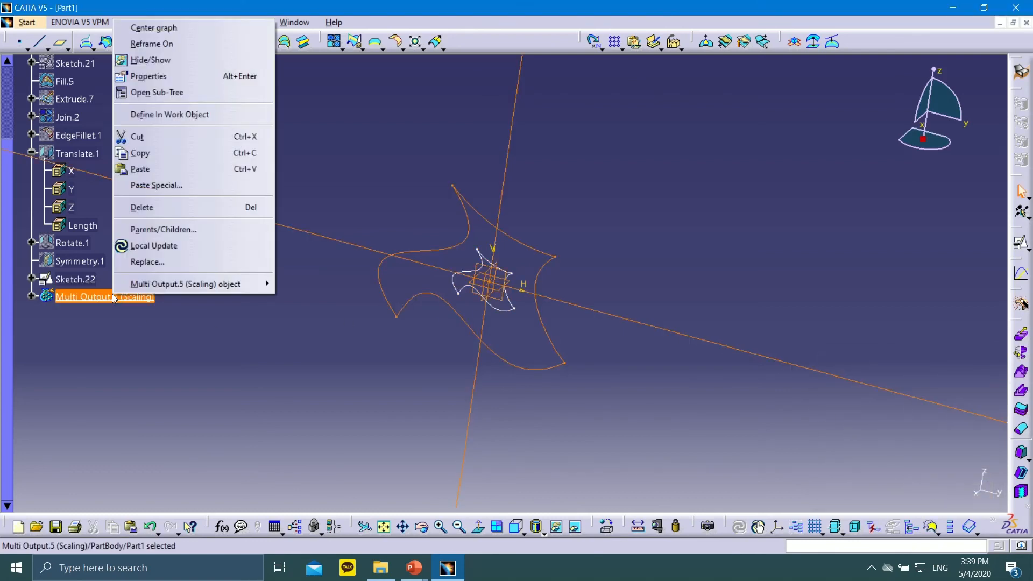
click(144, 211)
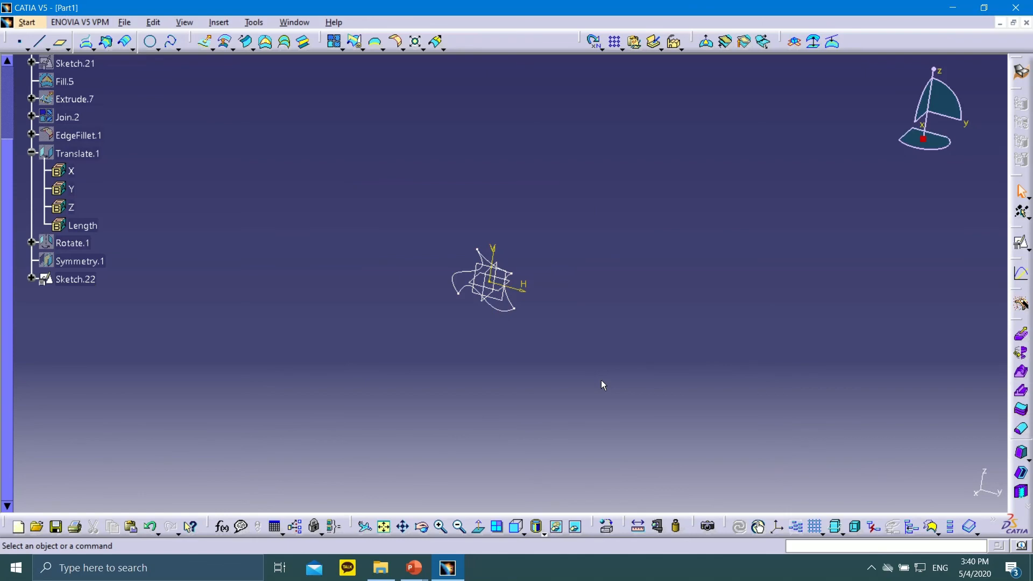
middle_drag(527, 328, 545, 218)
scroll(544, 218, up, 1)
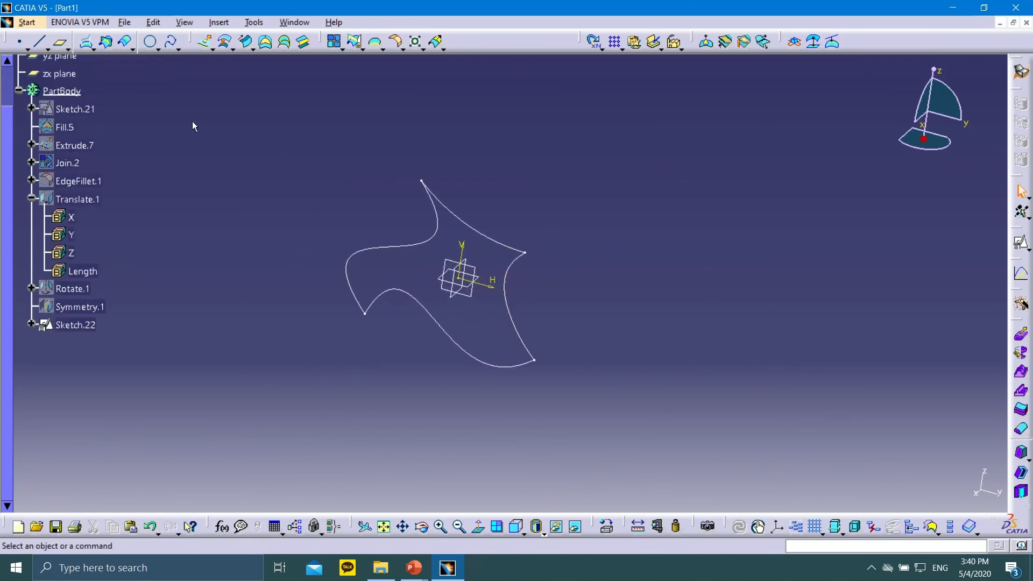
drag(229, 91, 618, 404)
right_click(82, 324)
click(127, 238)
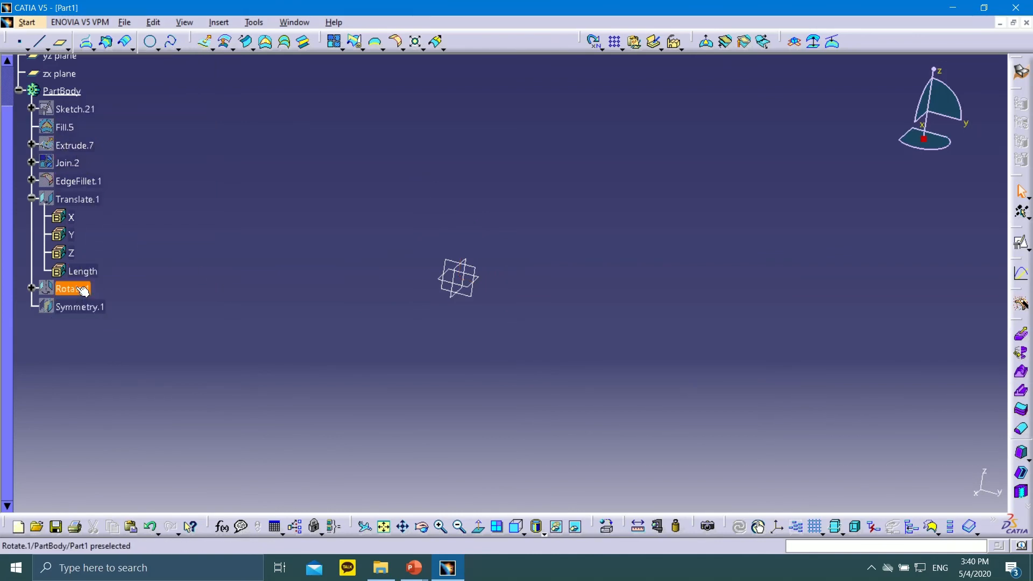
Step: Define EdgeFillet.1 as the in-work object
right_click(70, 182)
click(115, 279)
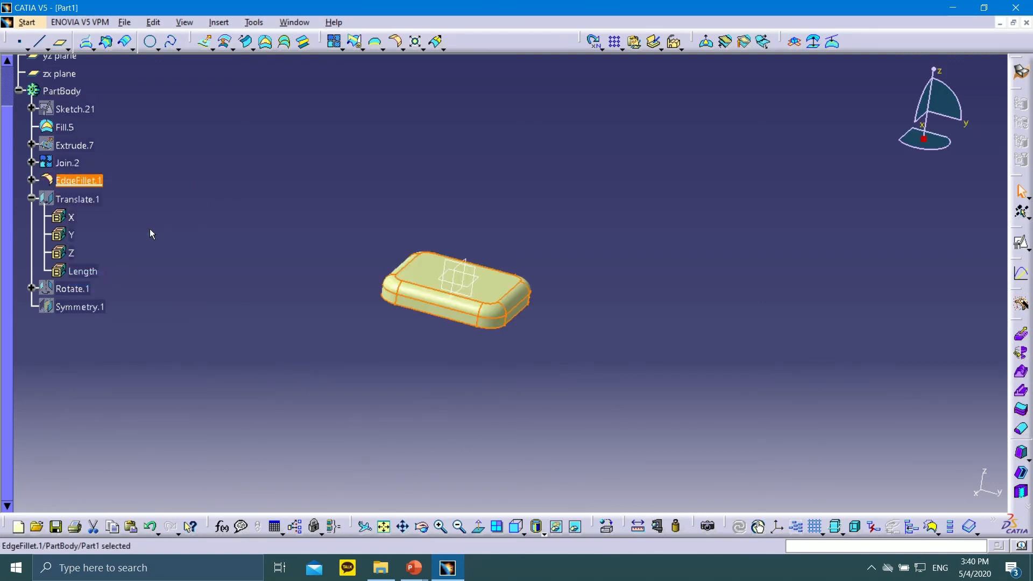
Step: Set up a scaling of the filleted box surface EdgeFillet.1 about a new coordinate point at X, Y and Z 0 mm
middle_drag(401, 238, 334, 296)
middle_drag(540, 303, 638, 156)
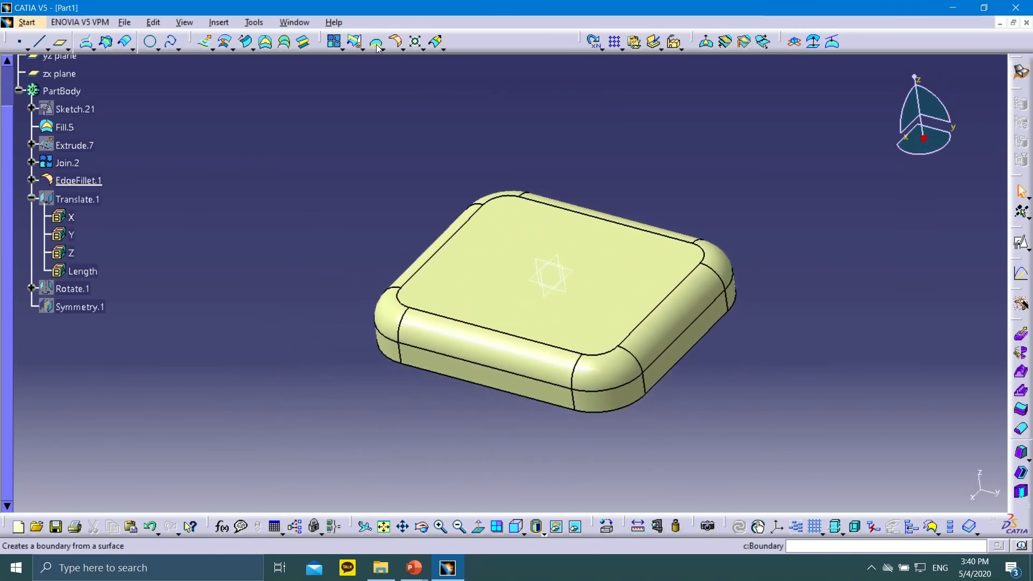
click(415, 41)
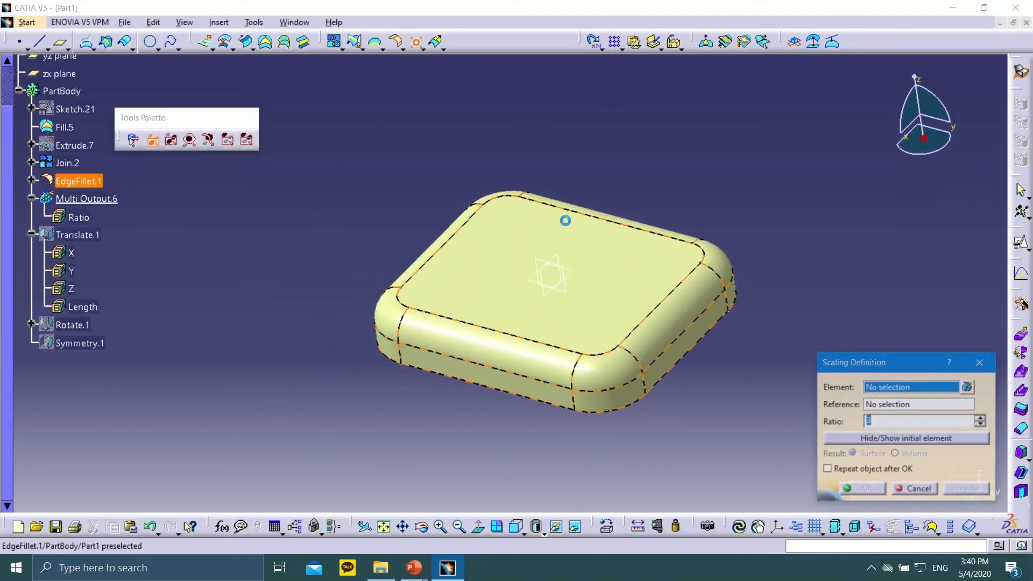
click(667, 293)
right_click(908, 406)
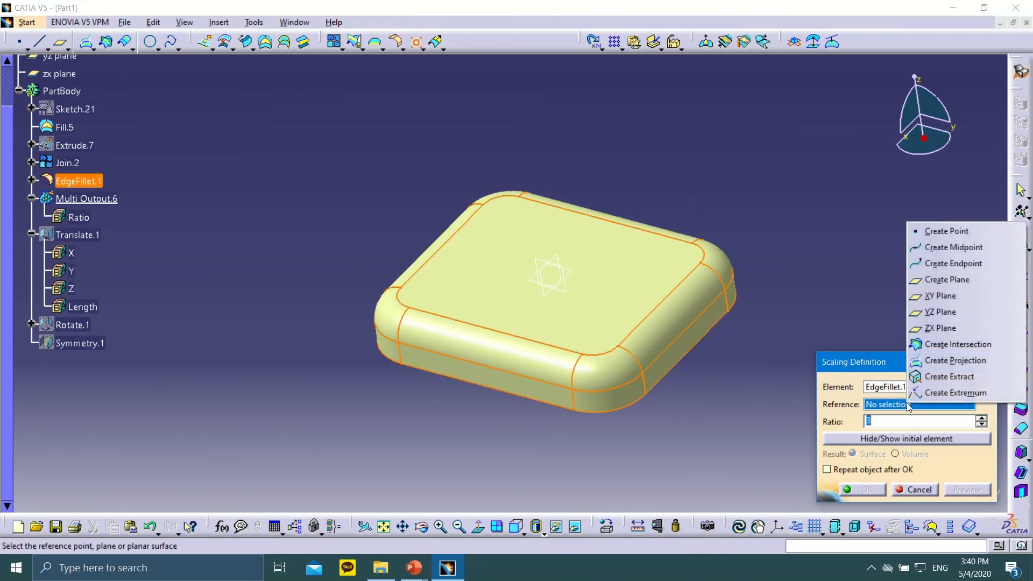
click(933, 229)
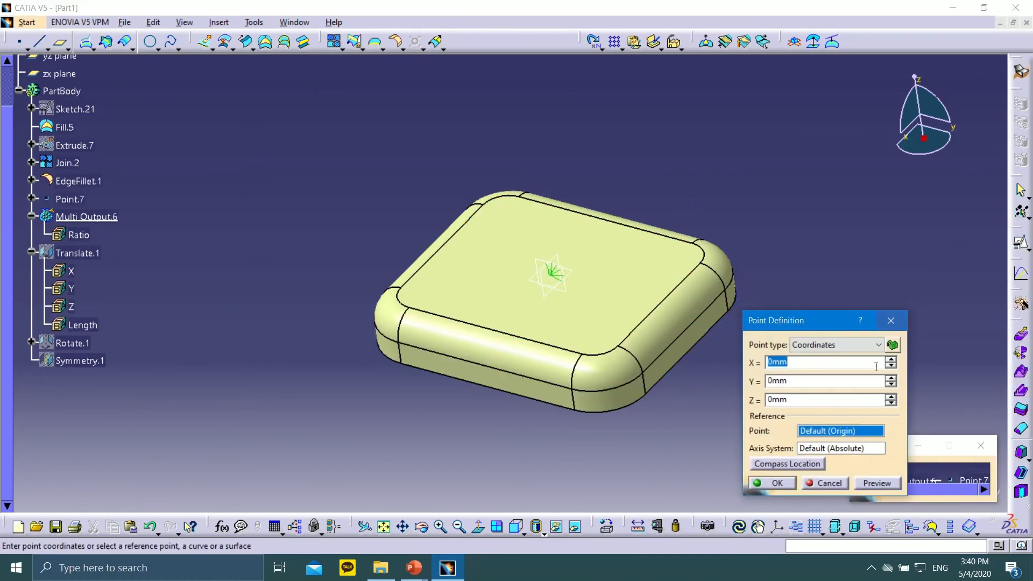
click(775, 484)
Step: Hide the initial box surface and confirm its scaling about the origin point with ratio 3
middle_drag(628, 200, 640, 250)
middle_drag(620, 290, 671, 320)
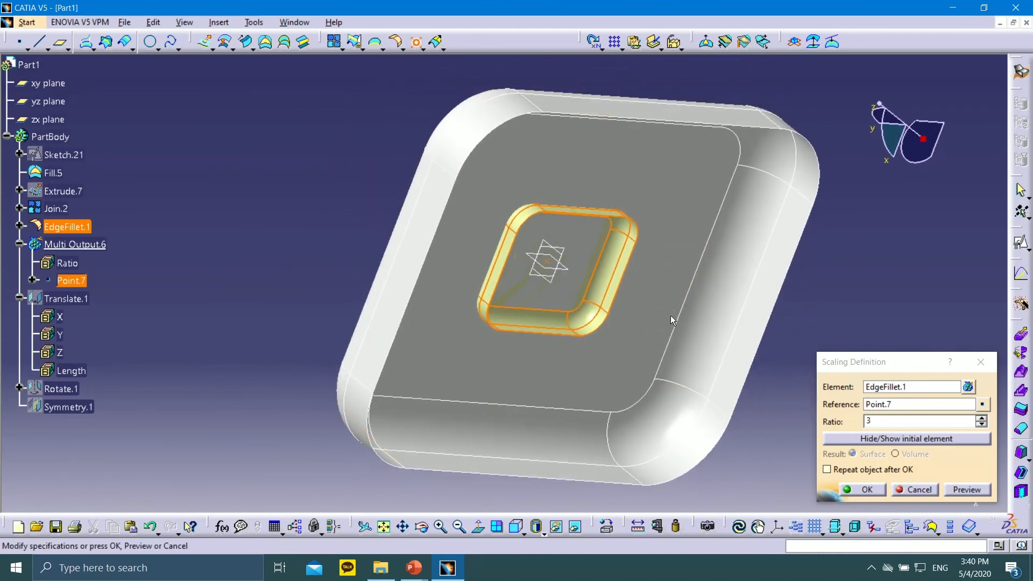
click(927, 440)
click(868, 490)
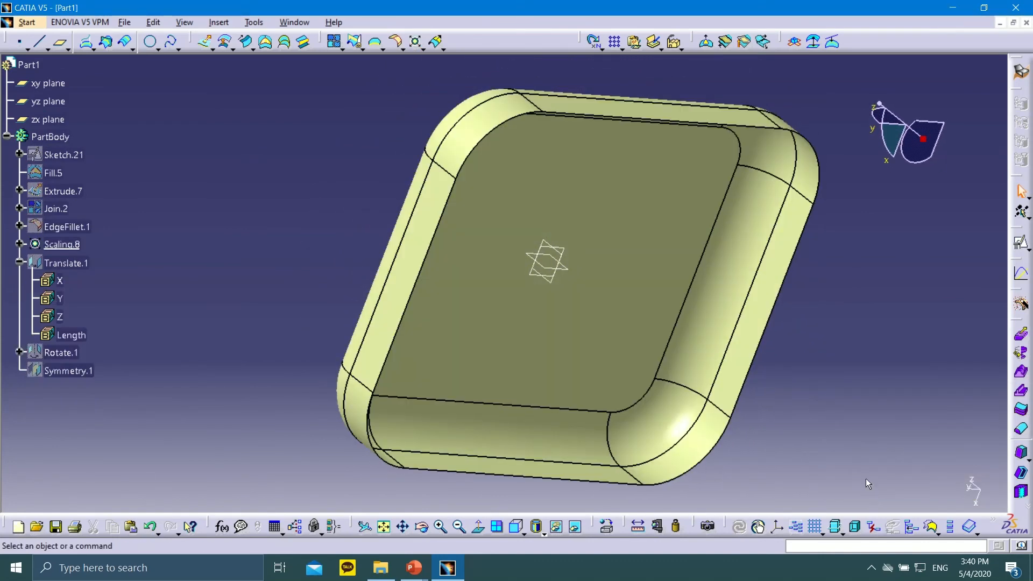
middle_drag(331, 202, 401, 226)
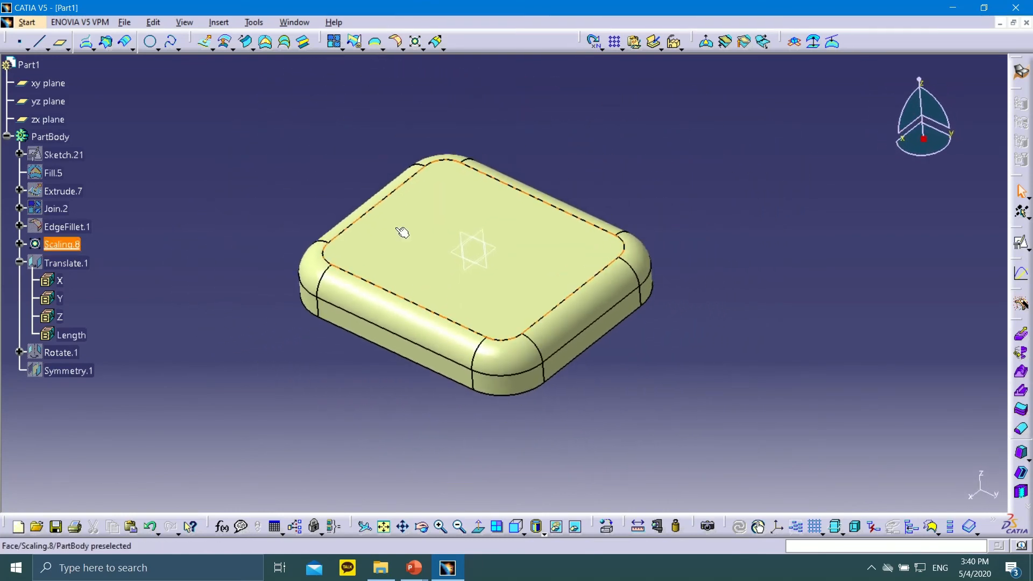
Step: Switch to the PowerPoint presentation to view the Extrapolate slide of the operation tools
click(413, 568)
click(489, 526)
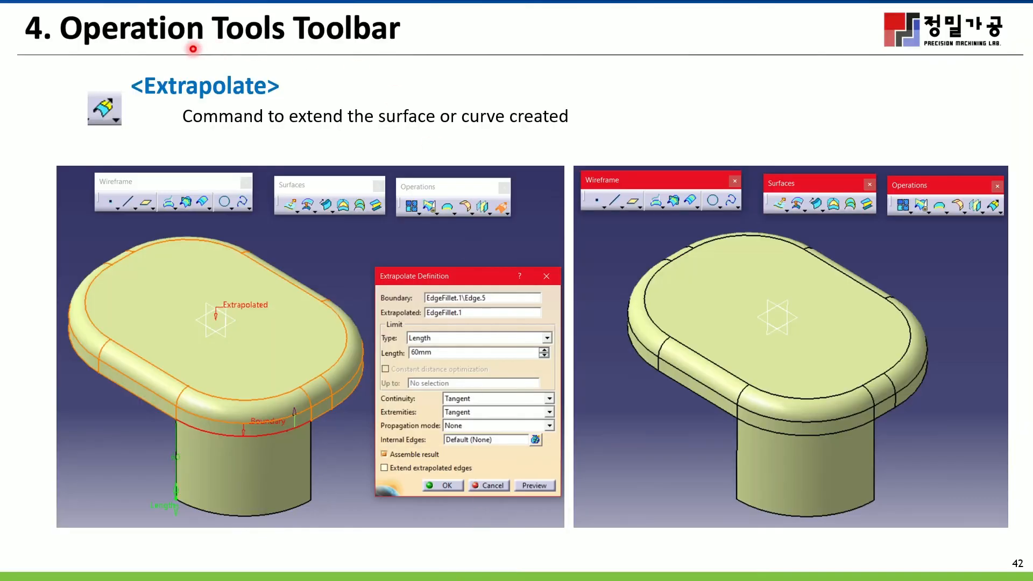